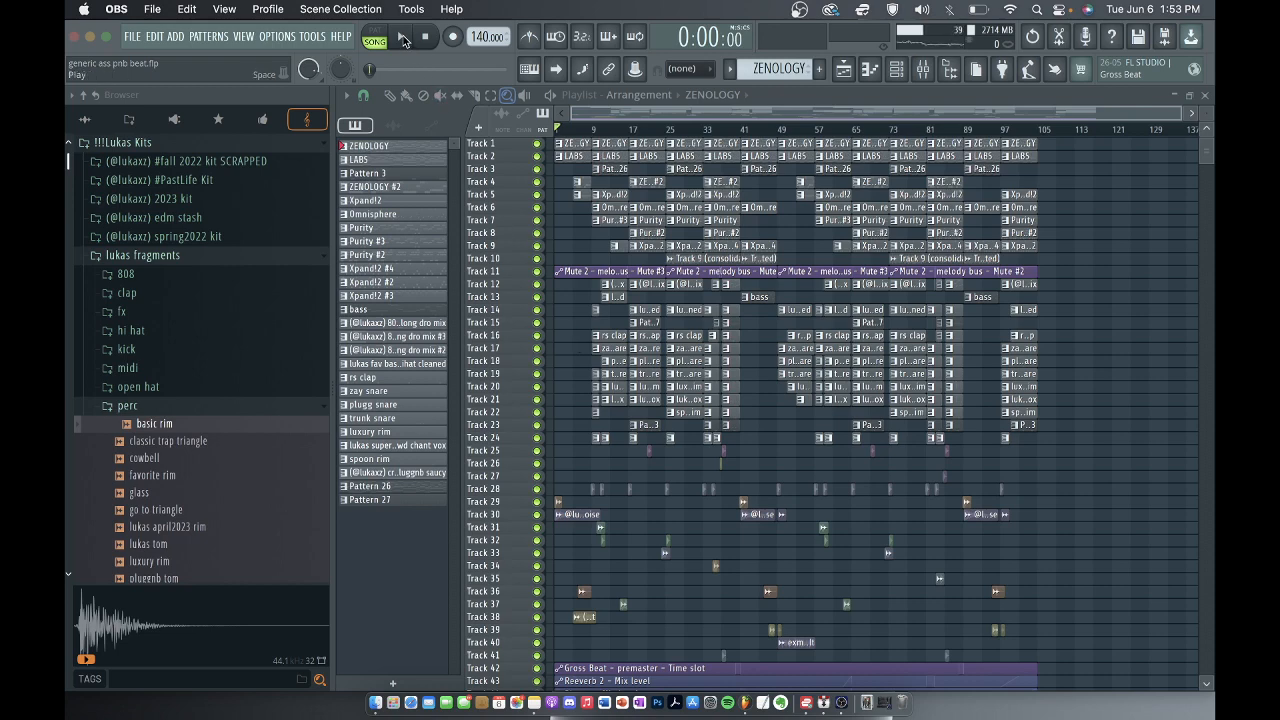
Play the arrangement in song mode from the beginning to preview the beat, and stop playback.
left_click(404, 39)
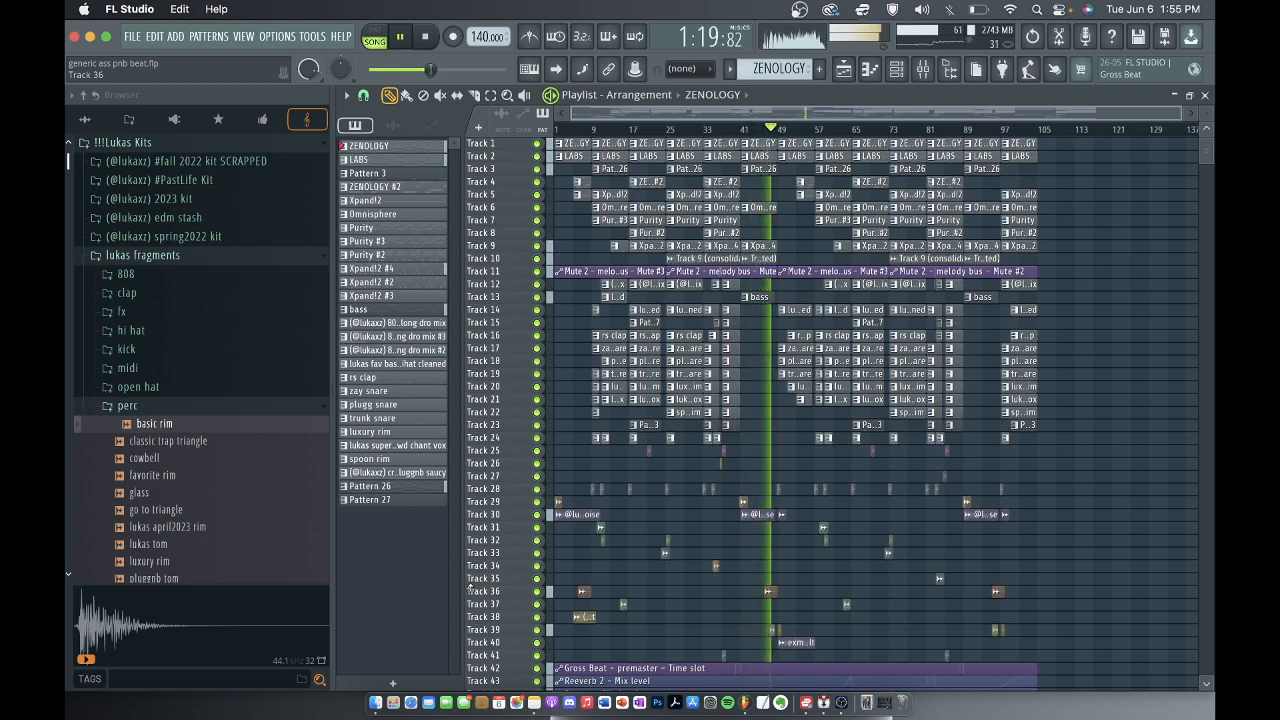
left_click(424, 37)
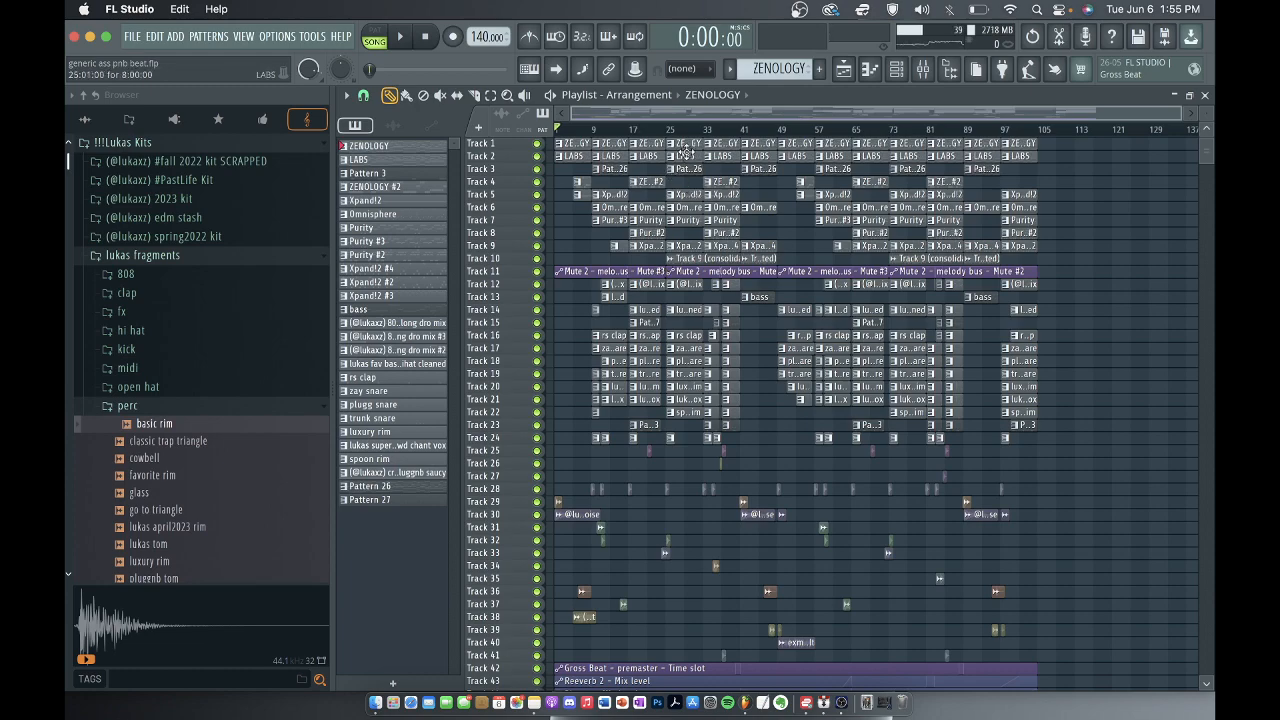
Open the ZENOLOGY channel's notes in the piano roll and set playback to pattern mode.
scroll(686, 150, "up", 4, "ctrl")
scroll(680, 143, "up", 3, "ctrl")
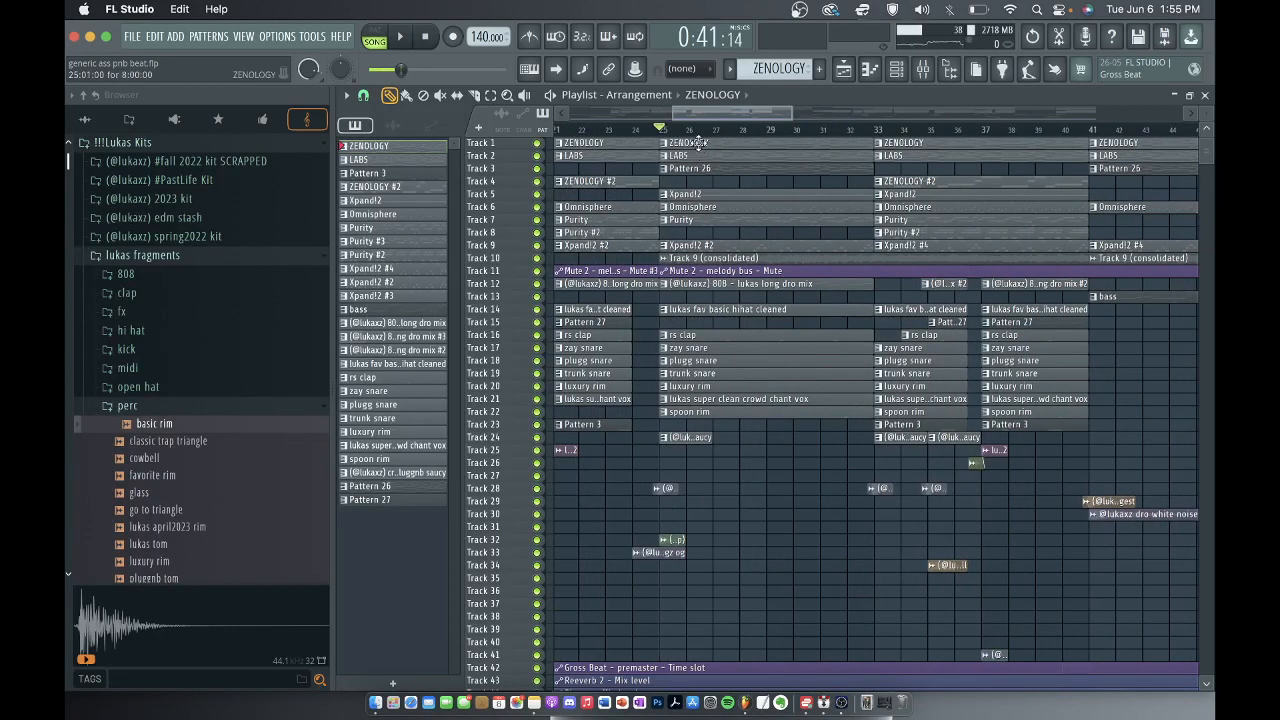
left_click(899, 74)
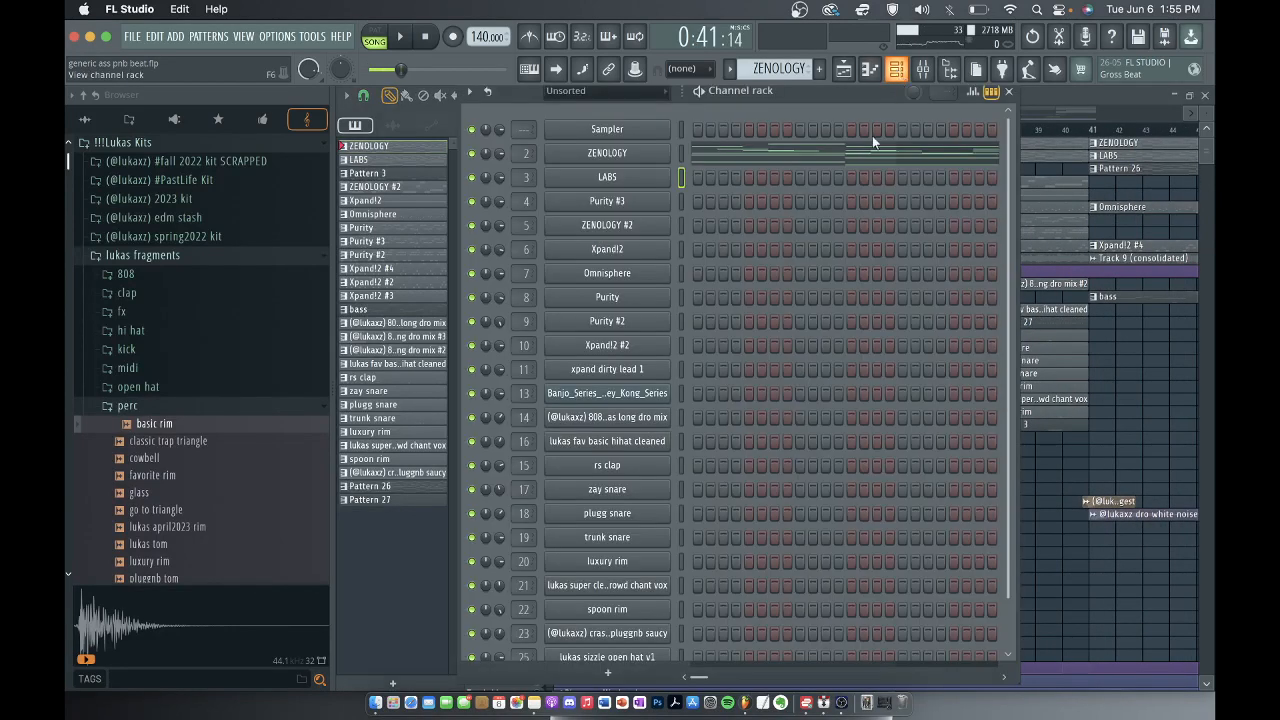
left_click(725, 155)
scroll(732, 252, "down", 2, "ctrl")
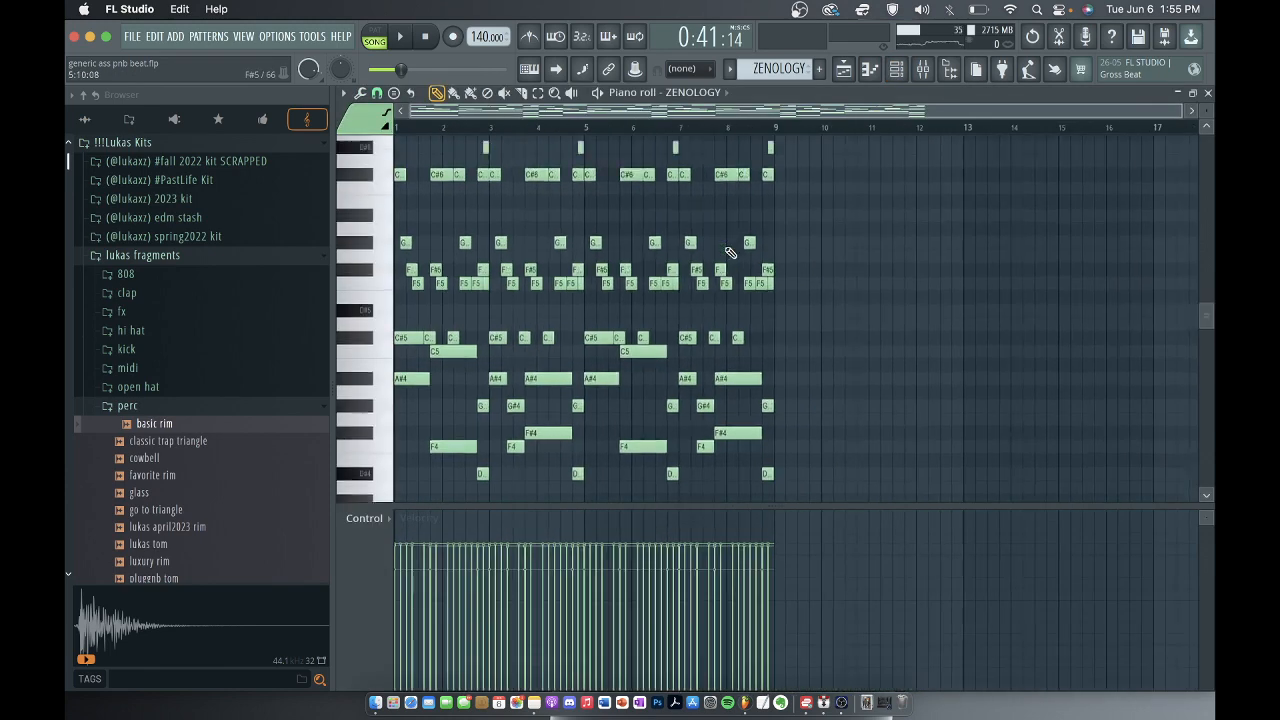
scroll(735, 251, "up", 2)
left_click(375, 40)
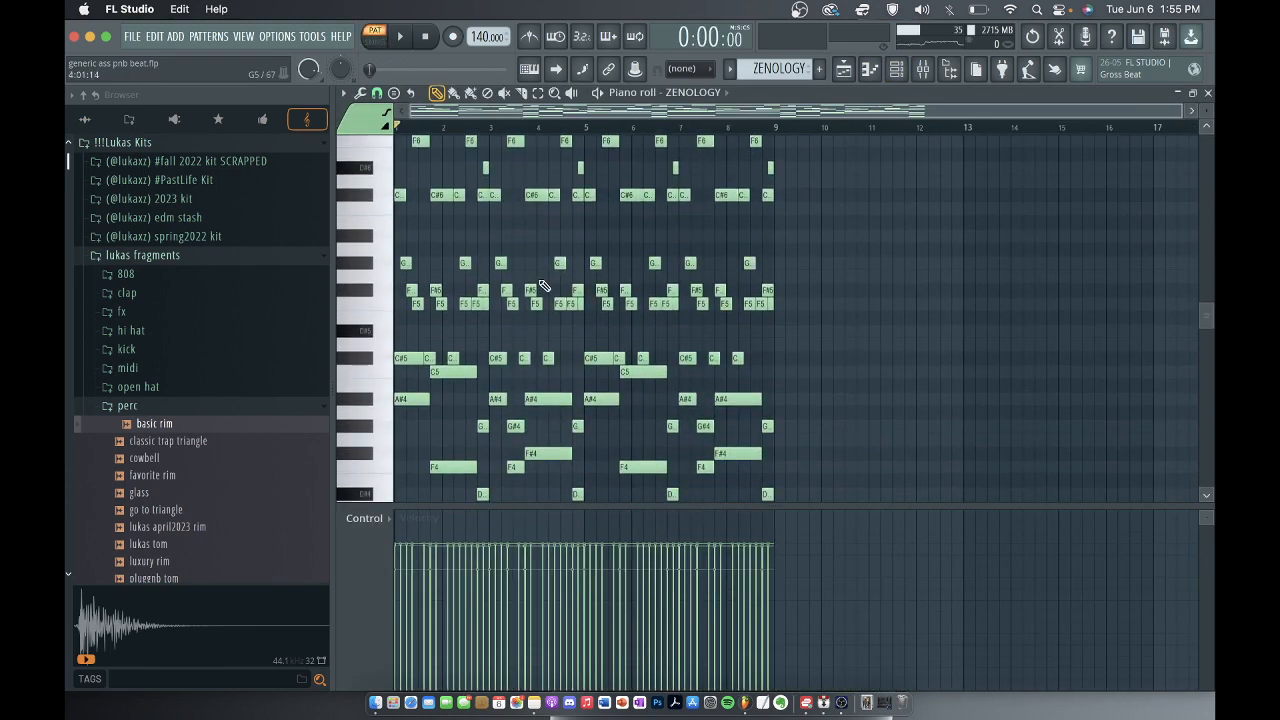
Fit the whole ZENOLOGY melody in the piano roll, play it through, stop it, and reselect the Draw tool.
scroll(544, 283, "up", 1)
left_click(554, 92)
left_click(557, 145)
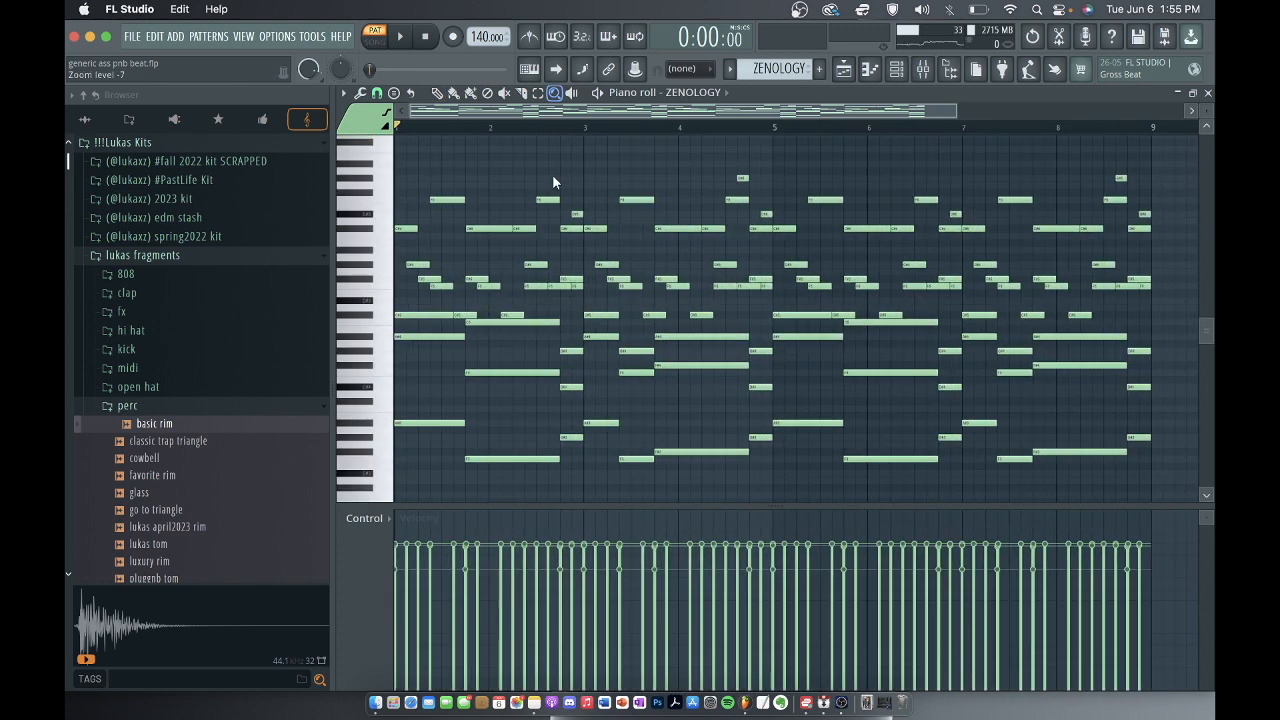
key("space")
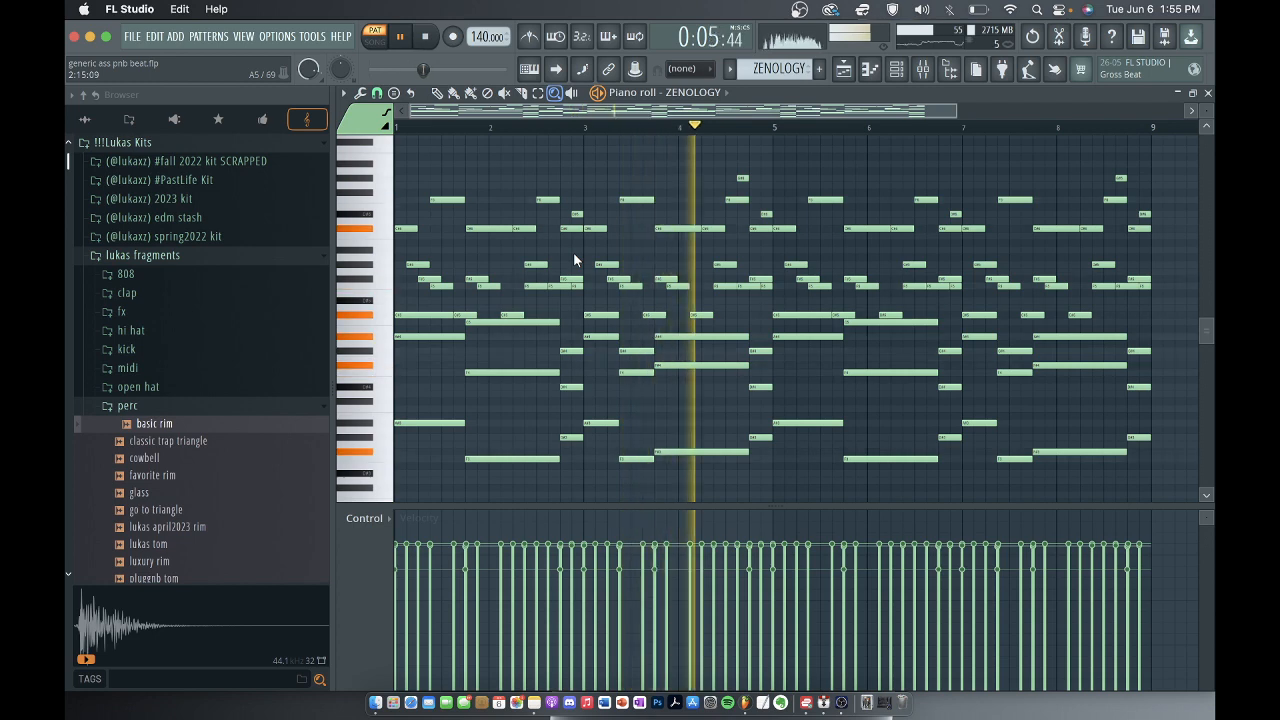
scroll(575, 257, "down", 1)
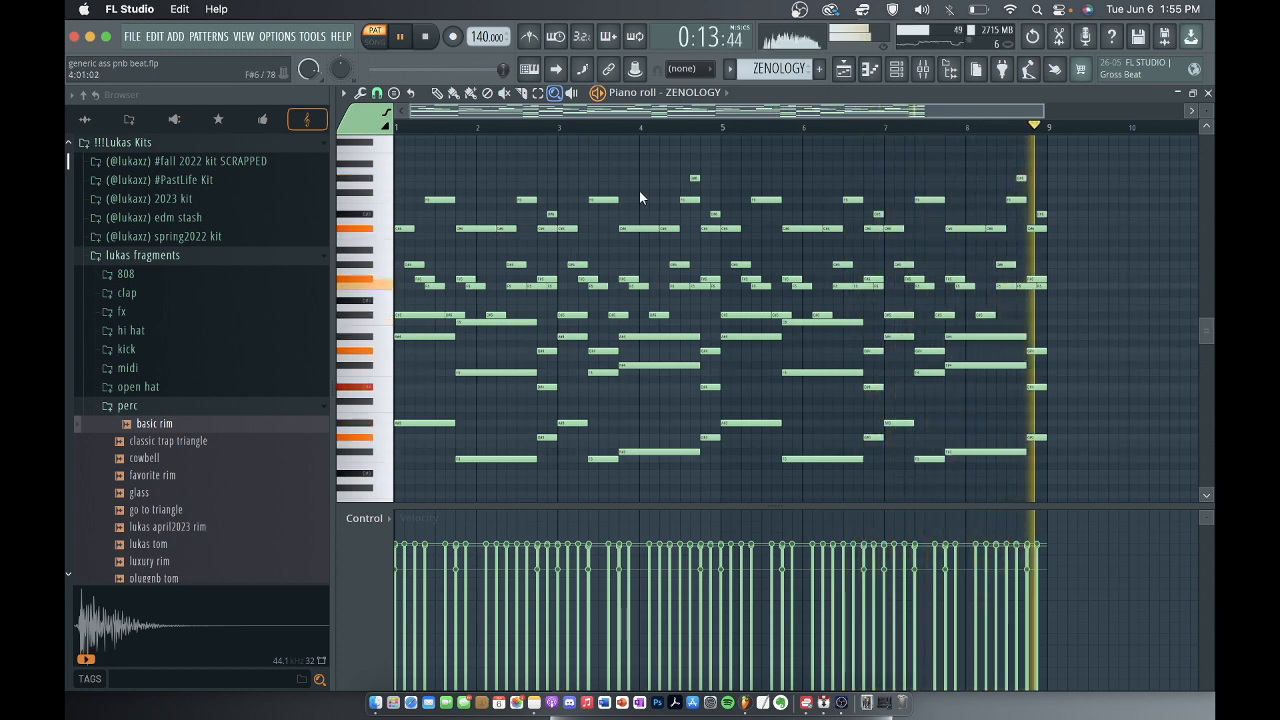
key("space")
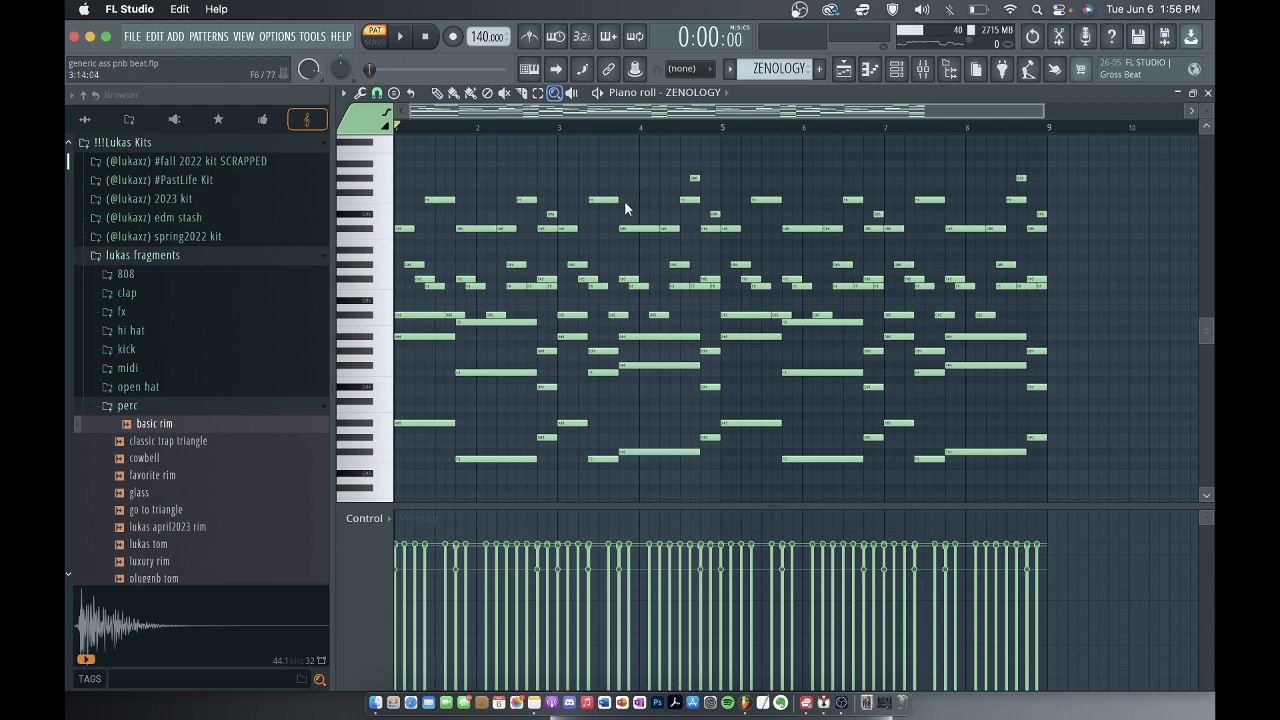
left_click(436, 92)
scroll(457, 326, "up", 3)
scroll(470, 375, "down", 3)
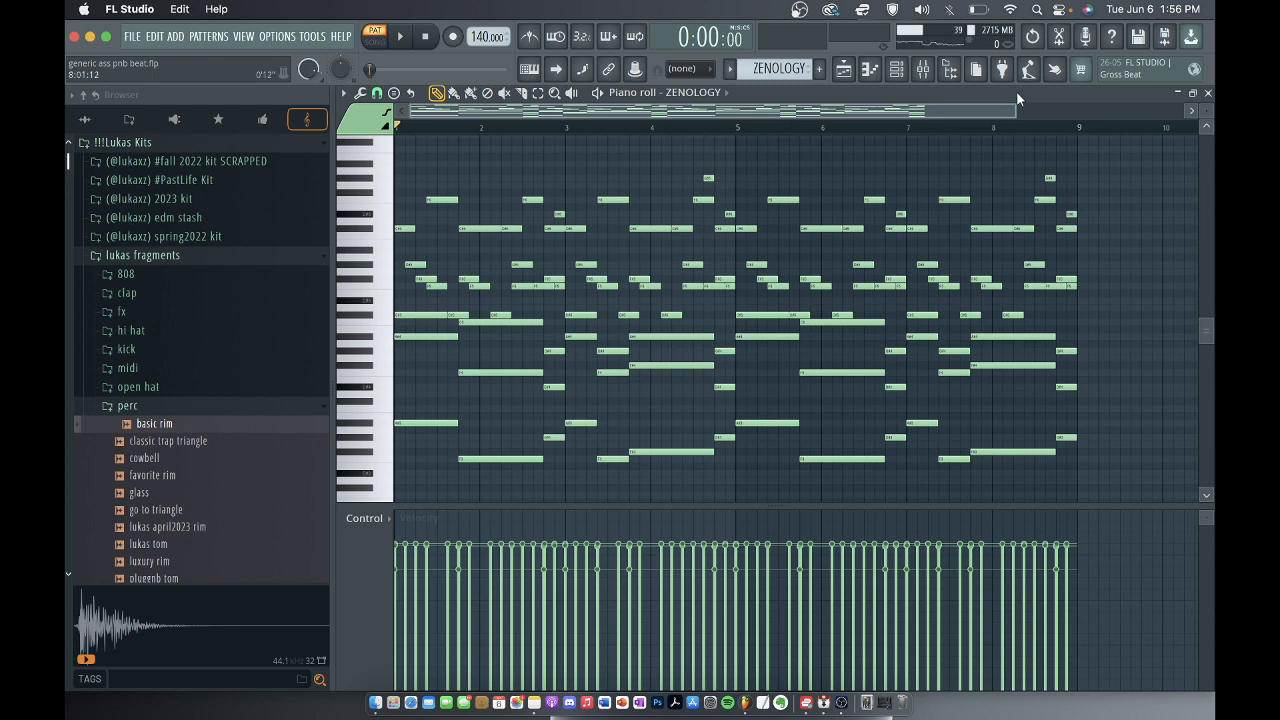
Check the preset loaded in the ZENOLOGY instrument, and close the plugin and the channel rack.
left_click(896, 68)
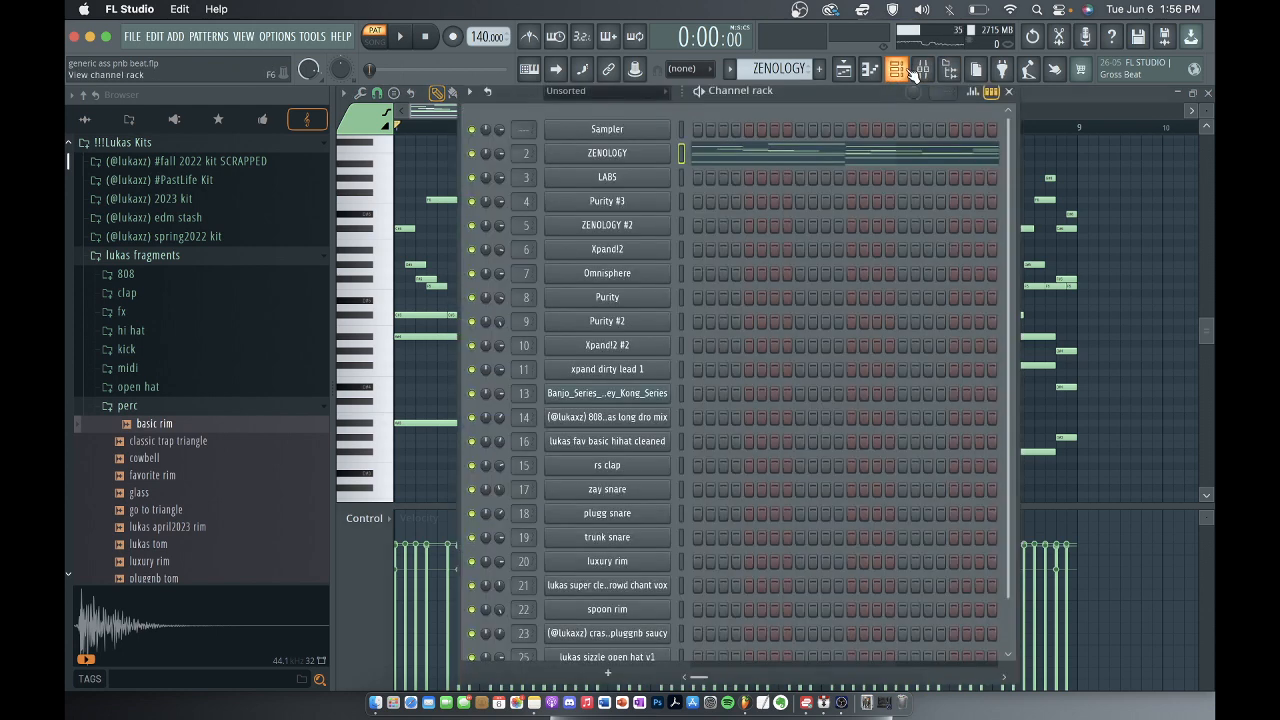
left_click(638, 153)
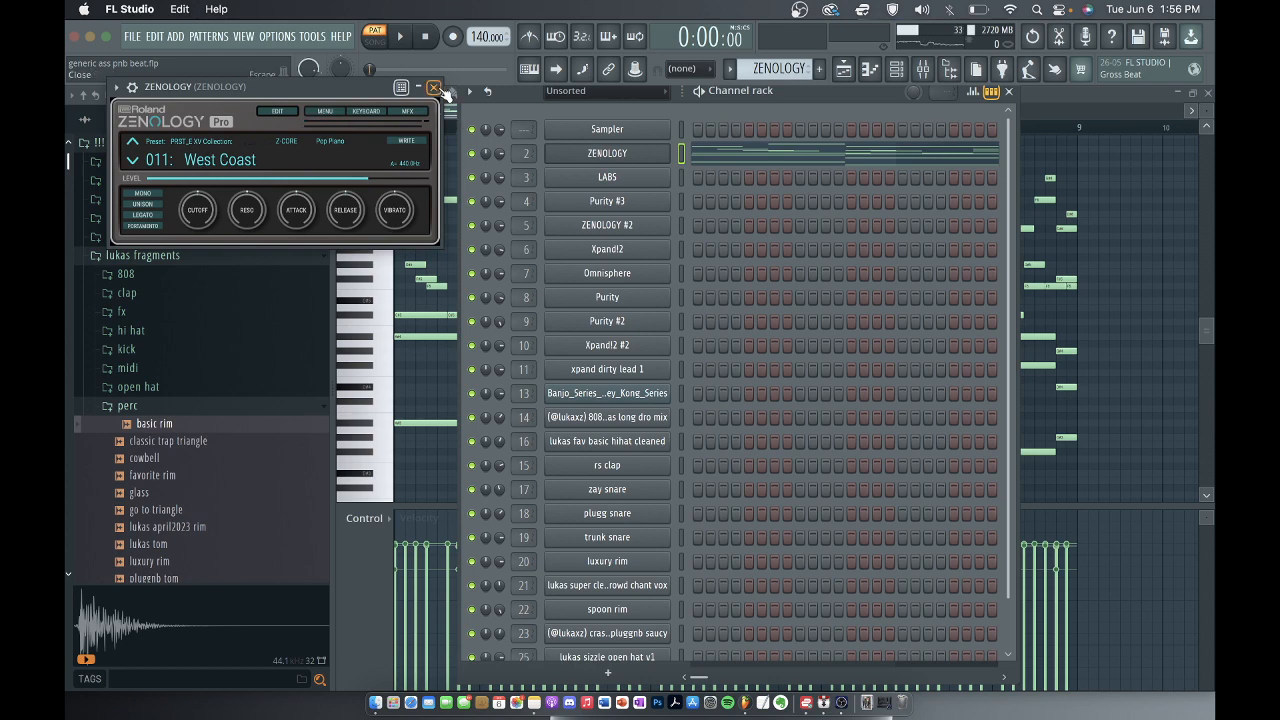
left_click(436, 89)
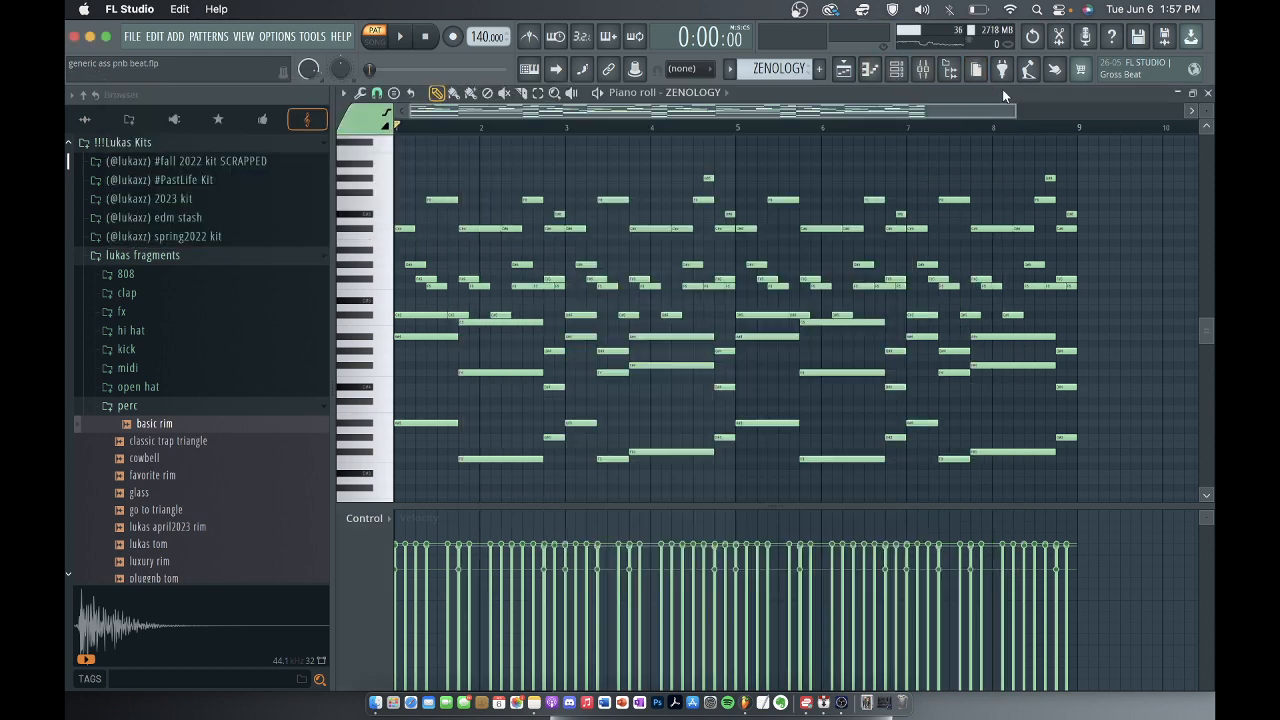
left_click(1006, 90)
Inspect the ZENOLOGY track's level and effect slots in the mixer, and return to the playlist.
left_click(927, 73)
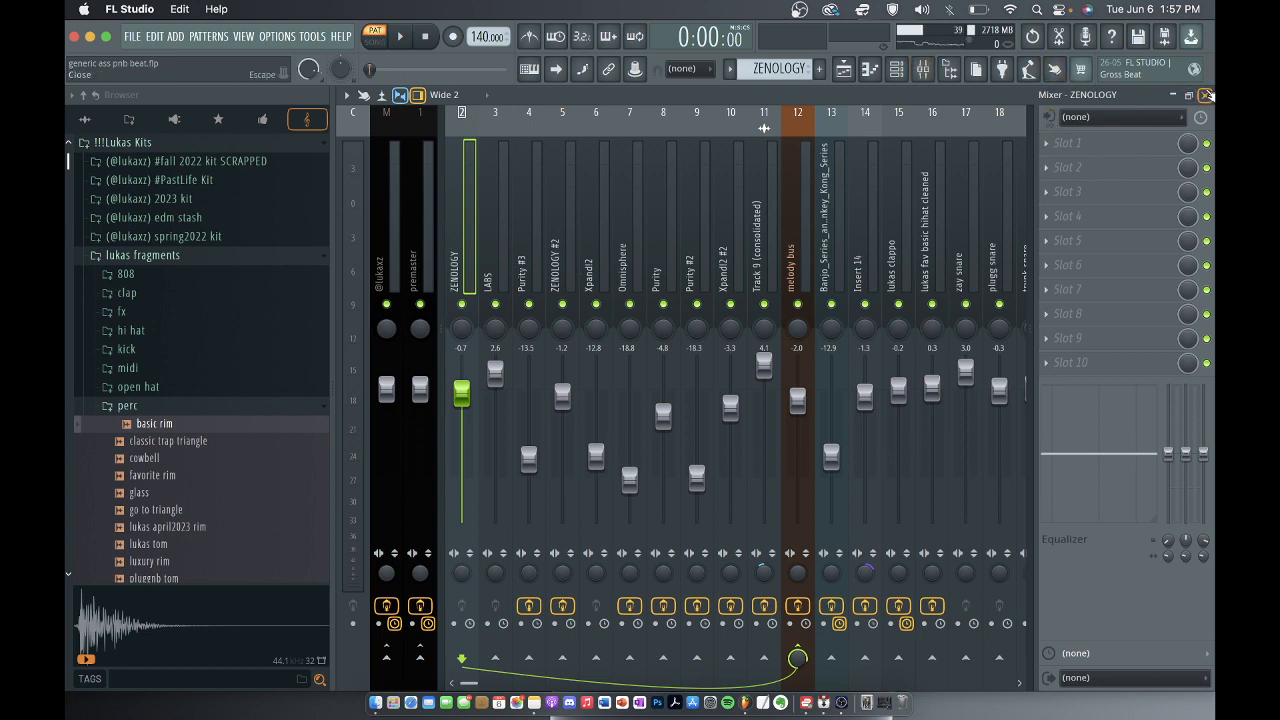
left_click(1206, 94)
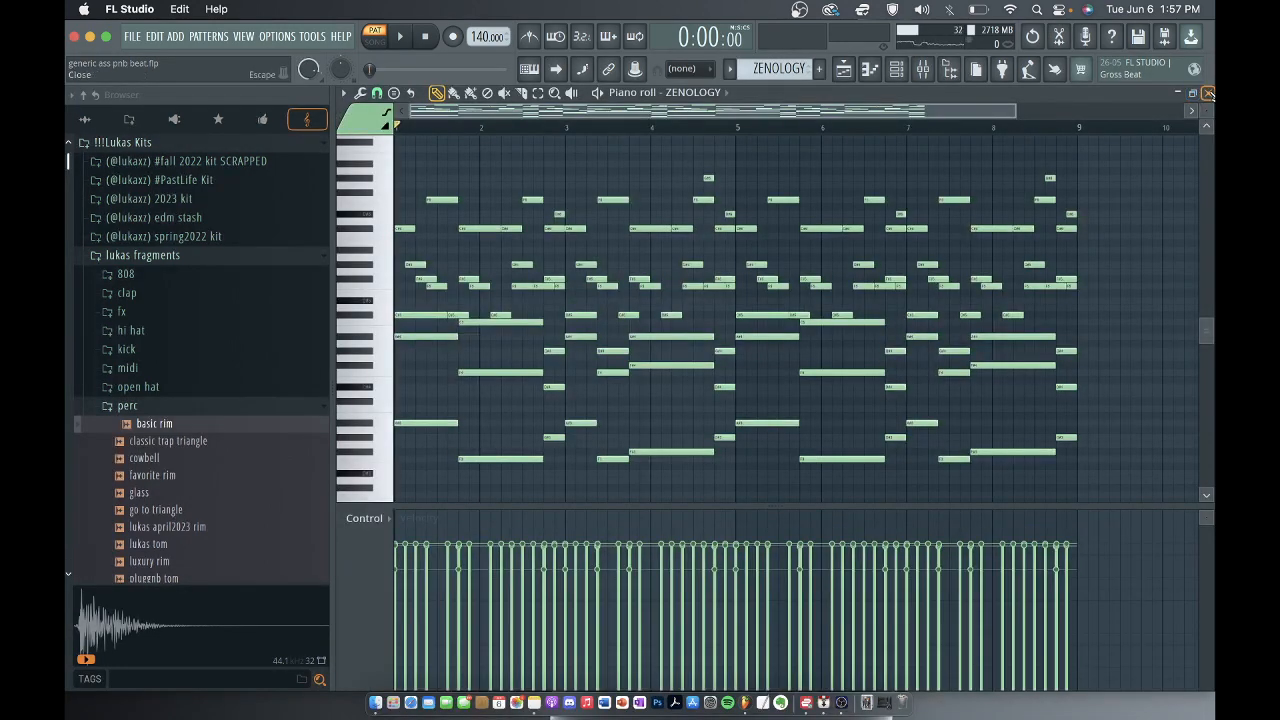
left_click(1207, 93)
Select the LABS pattern, place the song position at bar 25, and open the LABS notes in the piano roll.
left_click(714, 157)
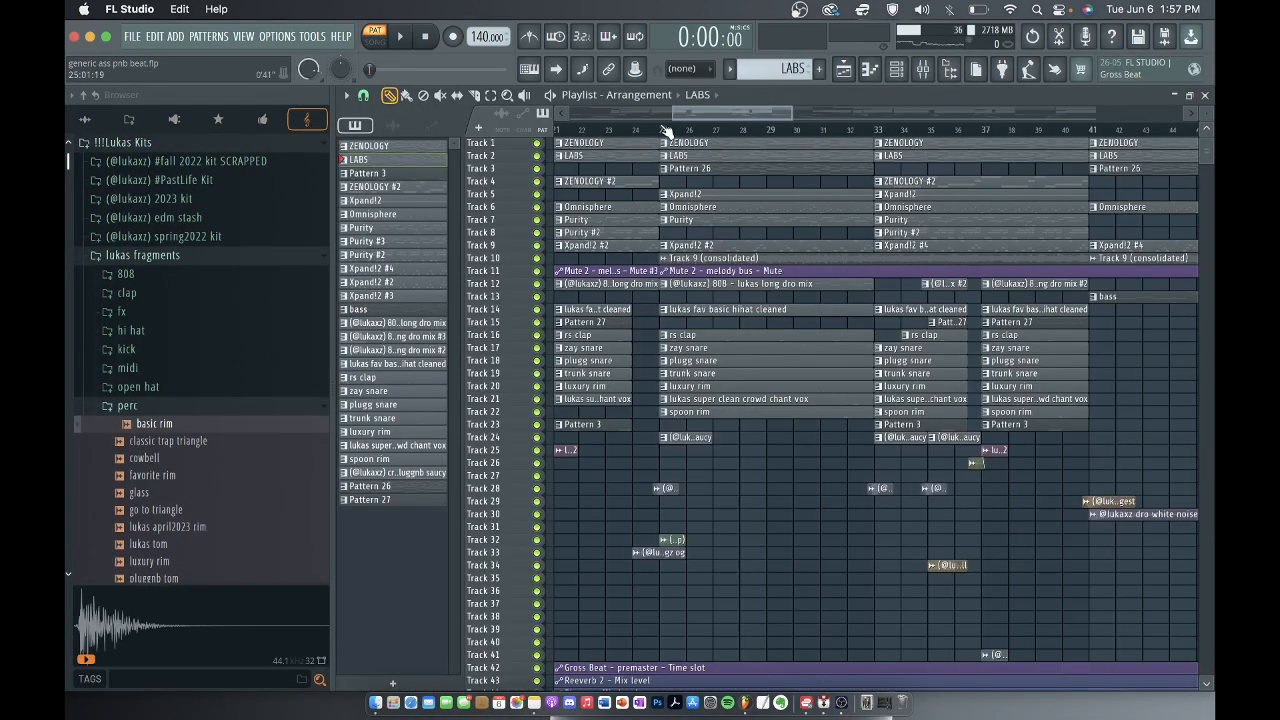
left_click(666, 131)
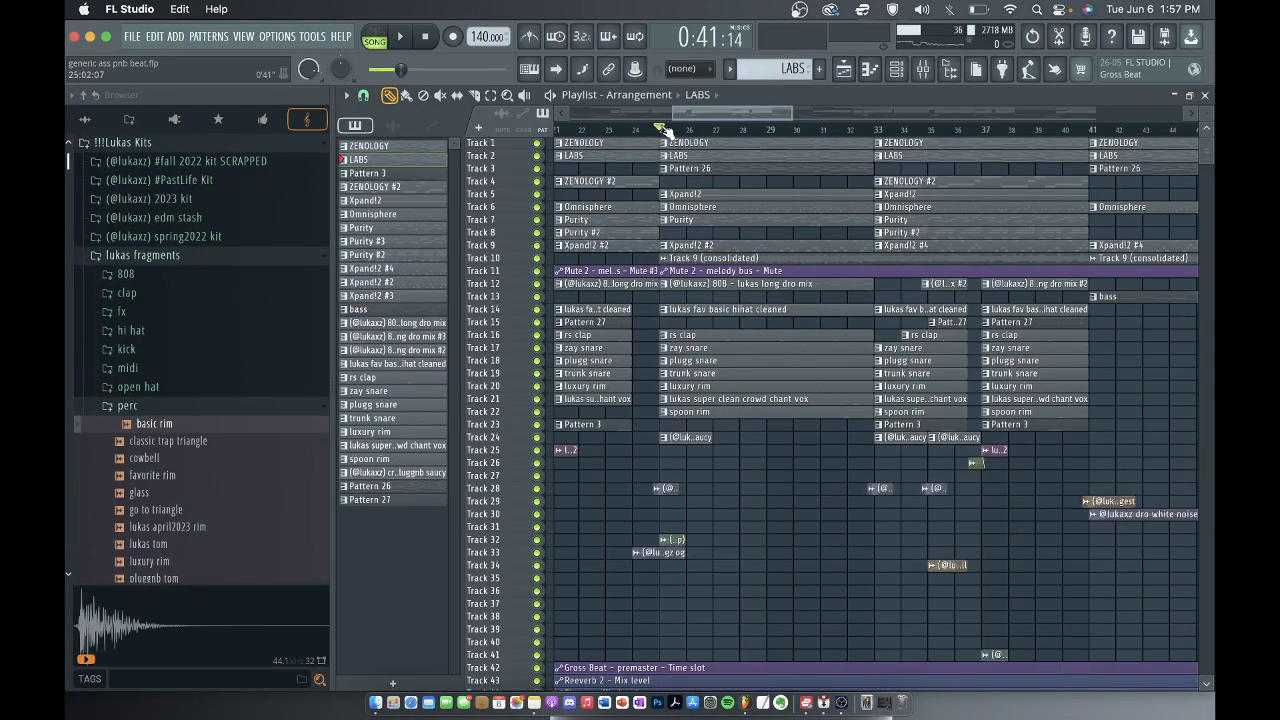
left_click(903, 74)
left_click(737, 165)
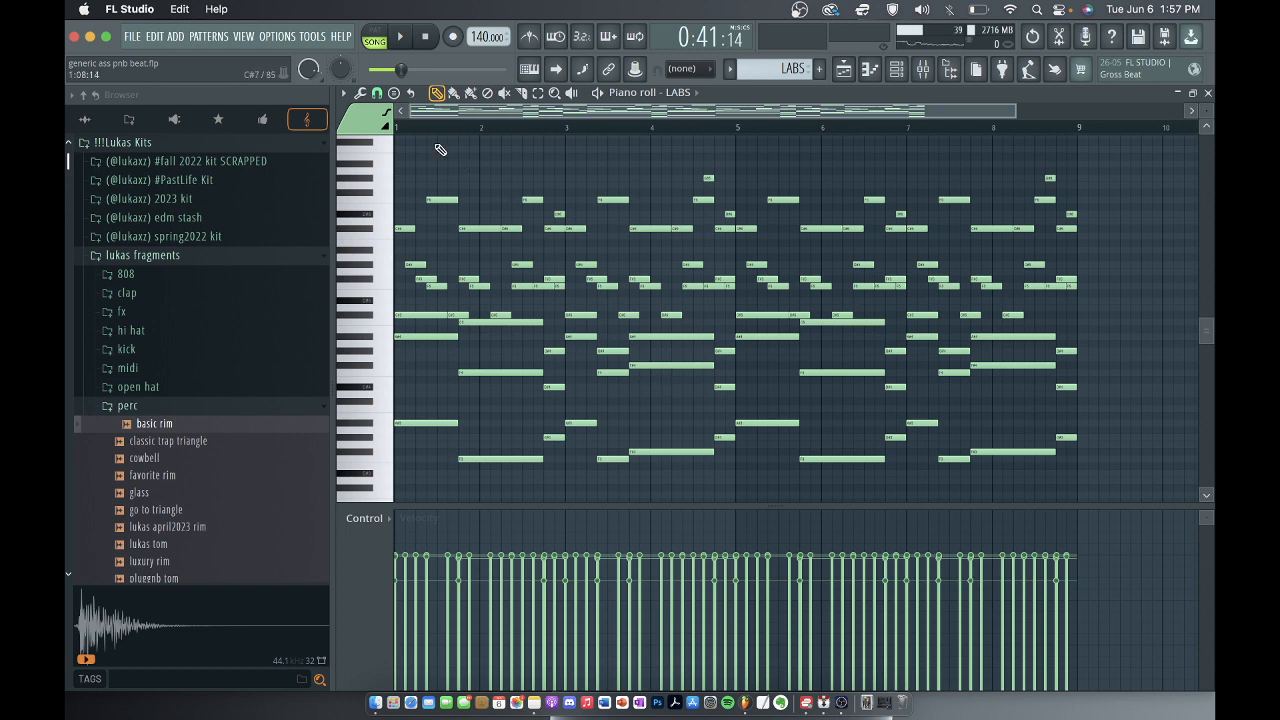
Switch playback to pattern mode and play the LABS melody, stopping near the end.
key("space")
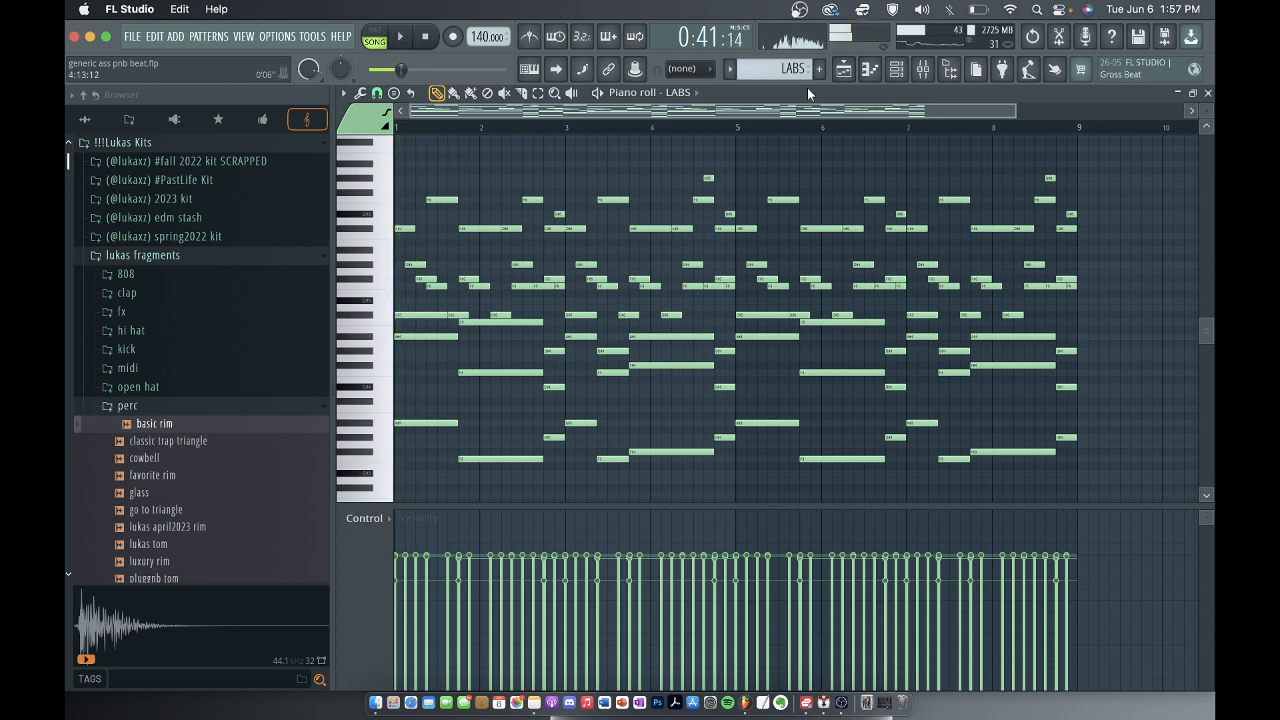
key("l")
key("space")
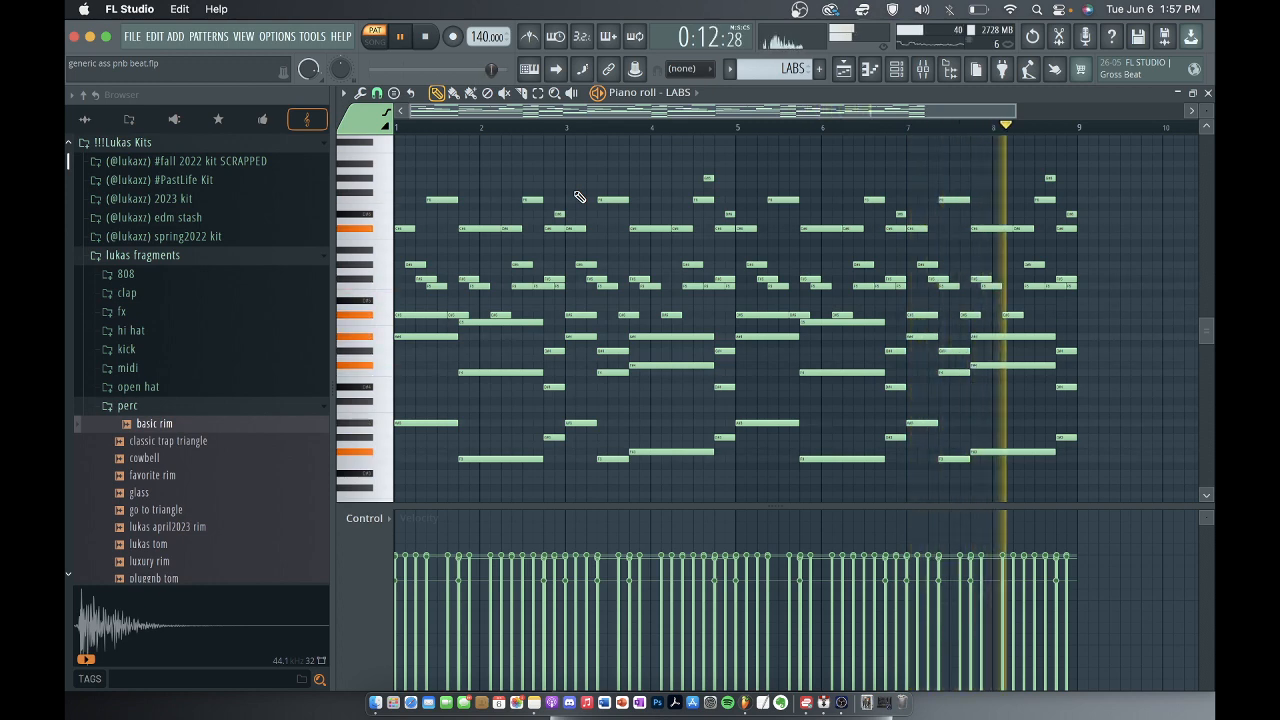
key("space")
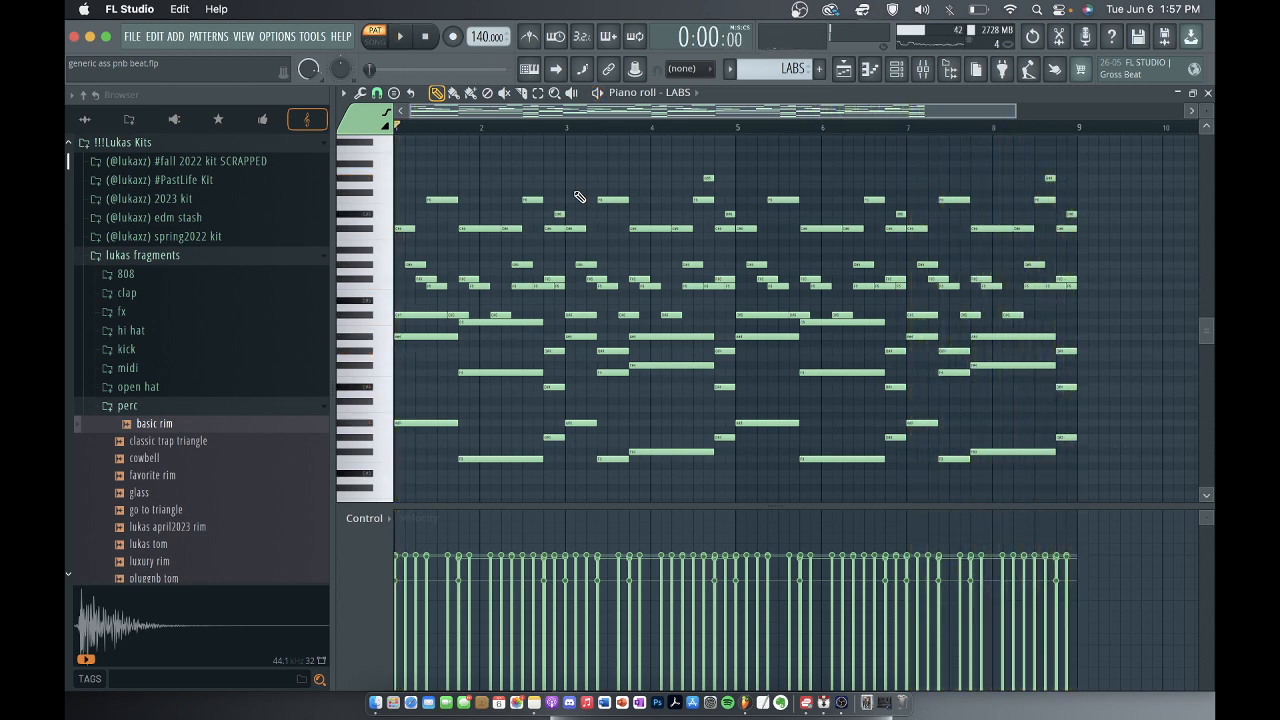
Inspect the LABS track's level and effect slots in the mixer, and close the mixer.
left_click(922, 72)
left_click(497, 220)
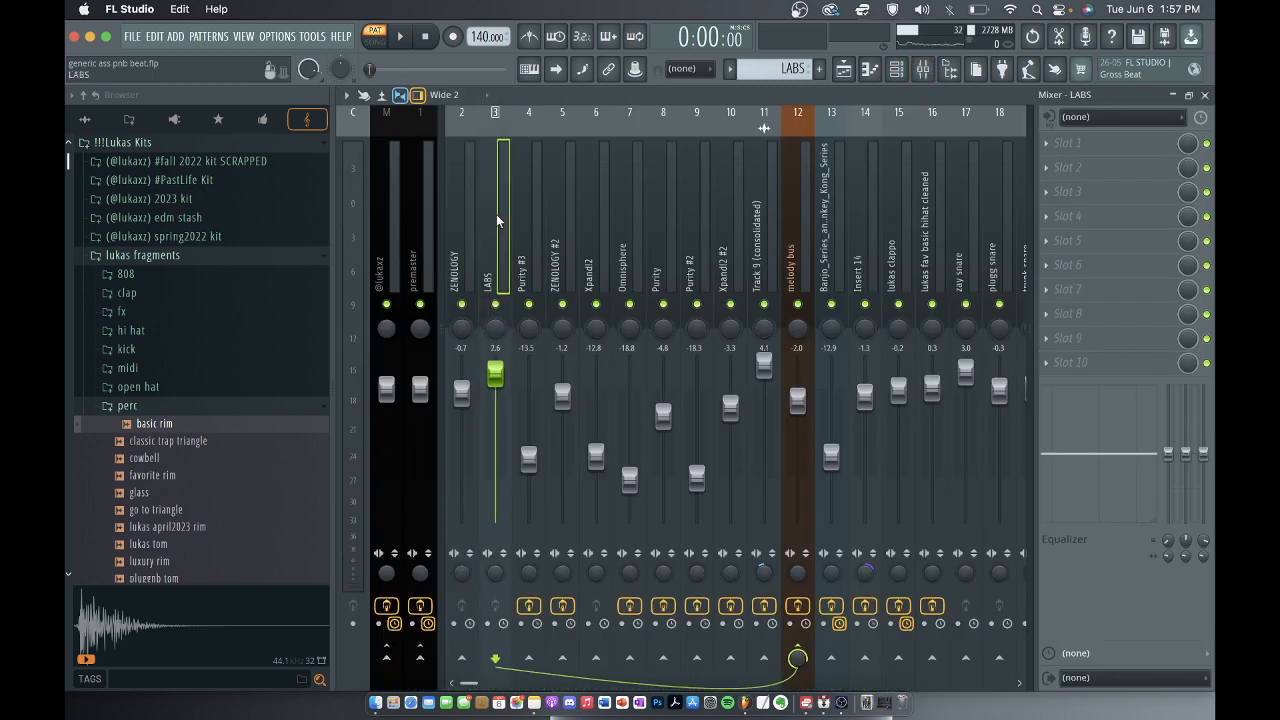
left_click(1205, 94)
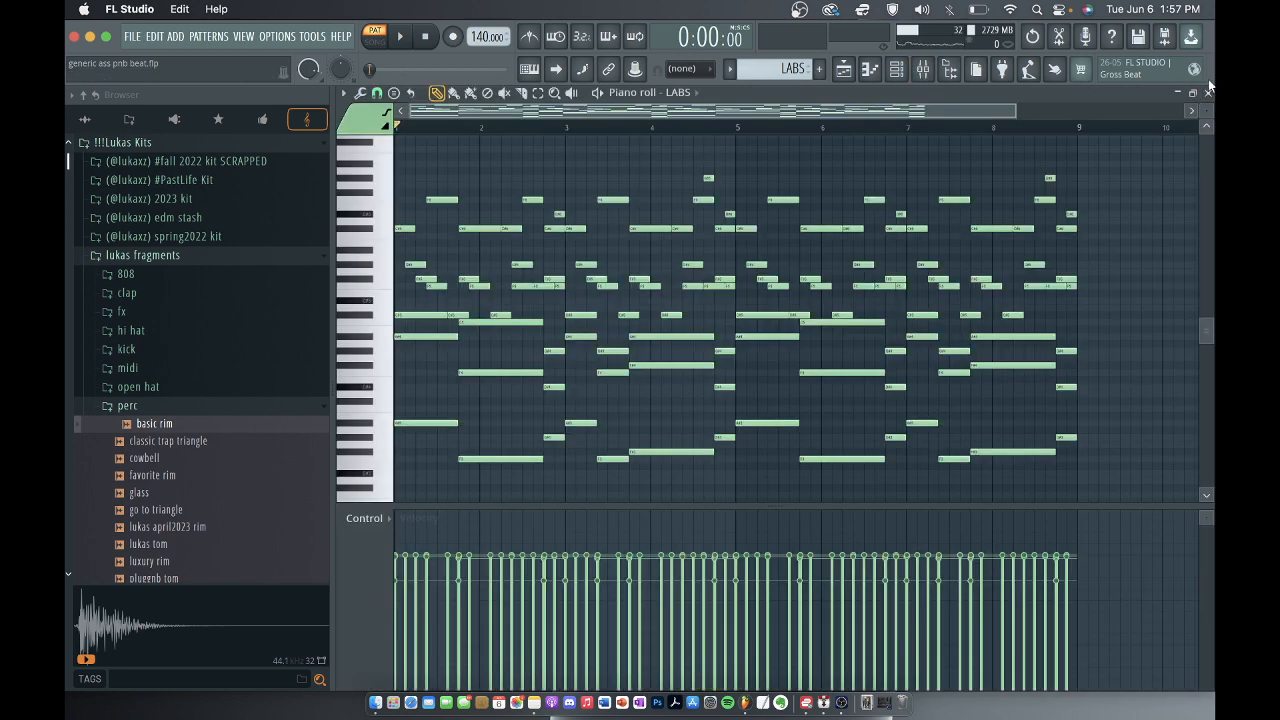
Check the preset loaded in the LABS instrument, and close the plugin and the channel rack.
left_click(896, 69)
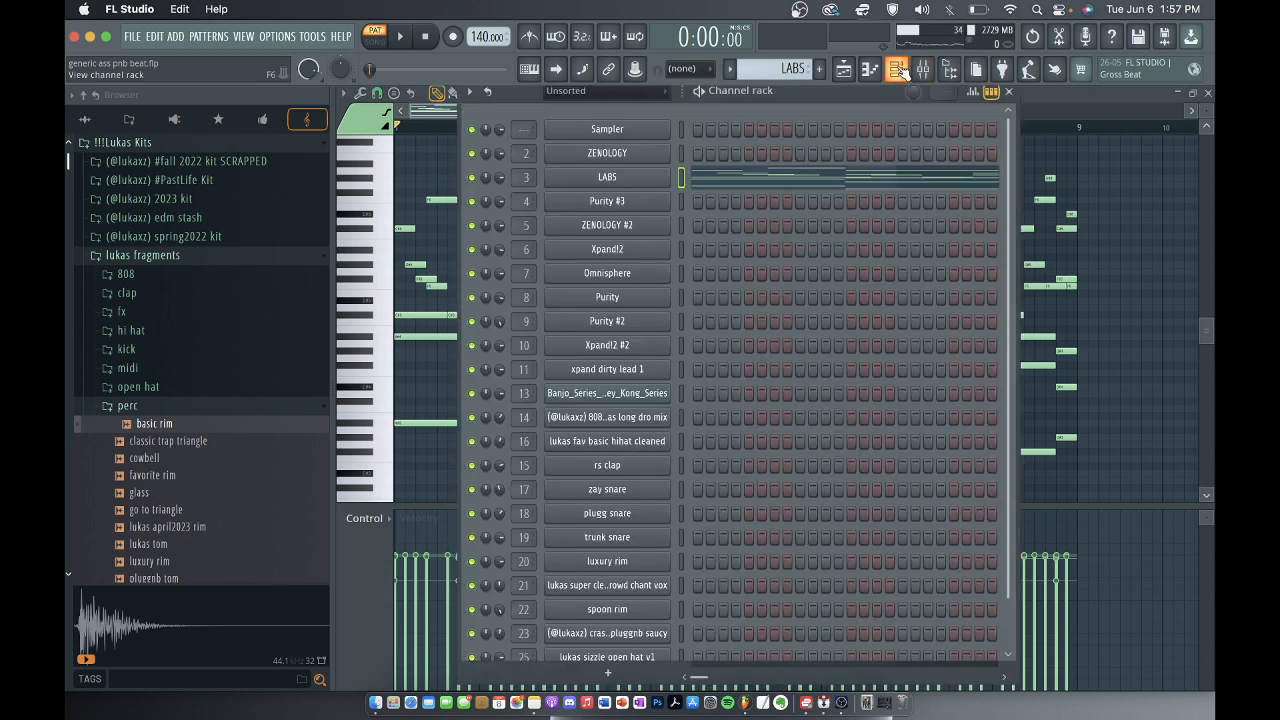
left_click(603, 177)
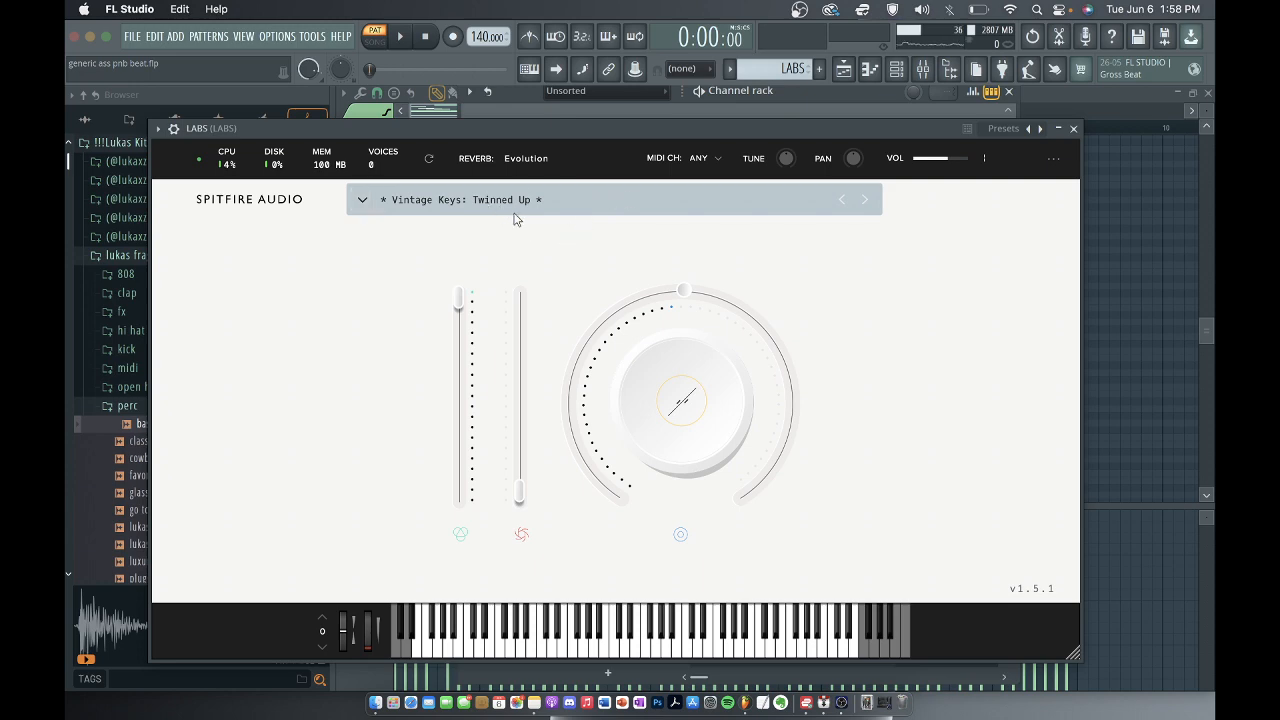
left_click(1073, 130)
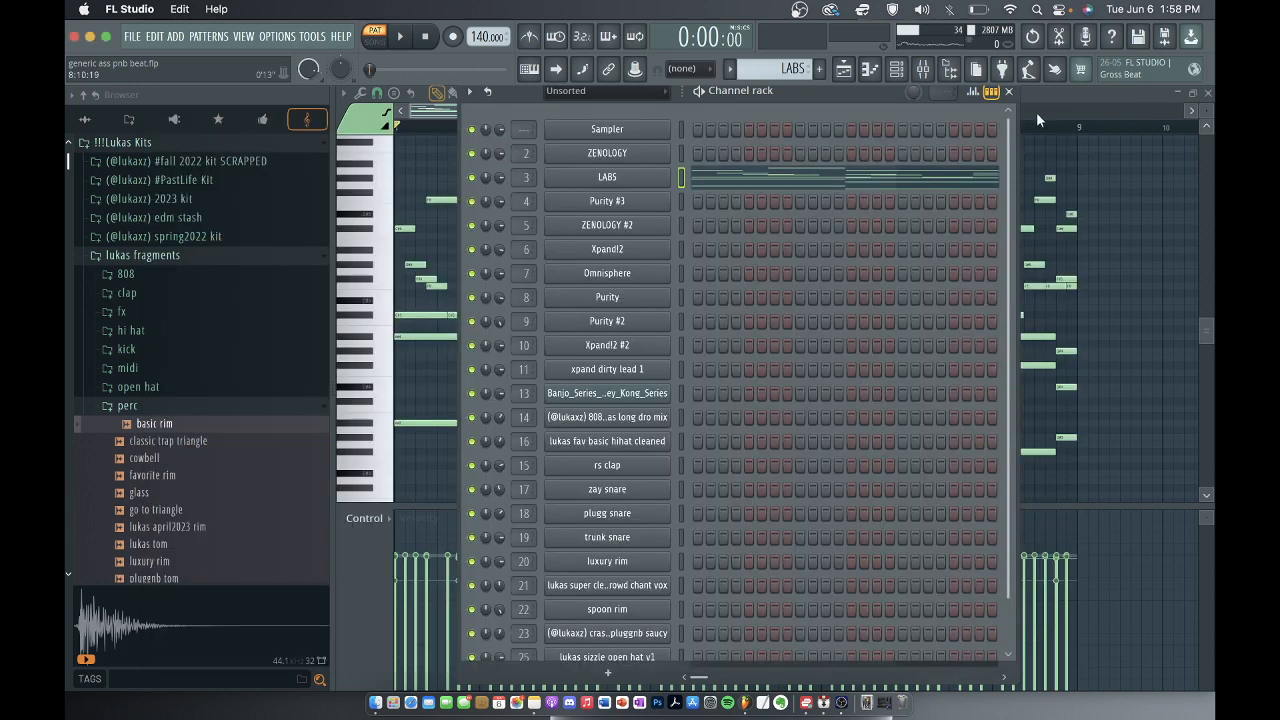
left_click(1010, 92)
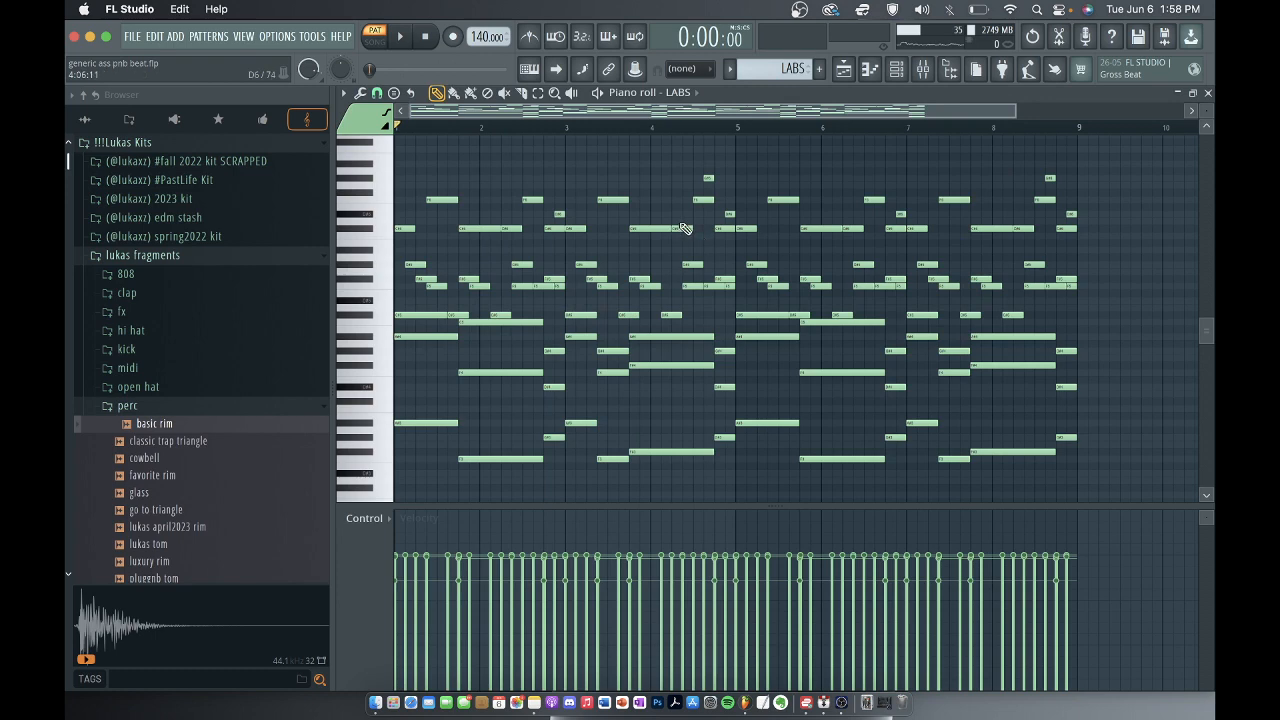
Review the LABS mixer track once more, and close the mixer and piano roll to return to the playlist.
left_click(926, 74)
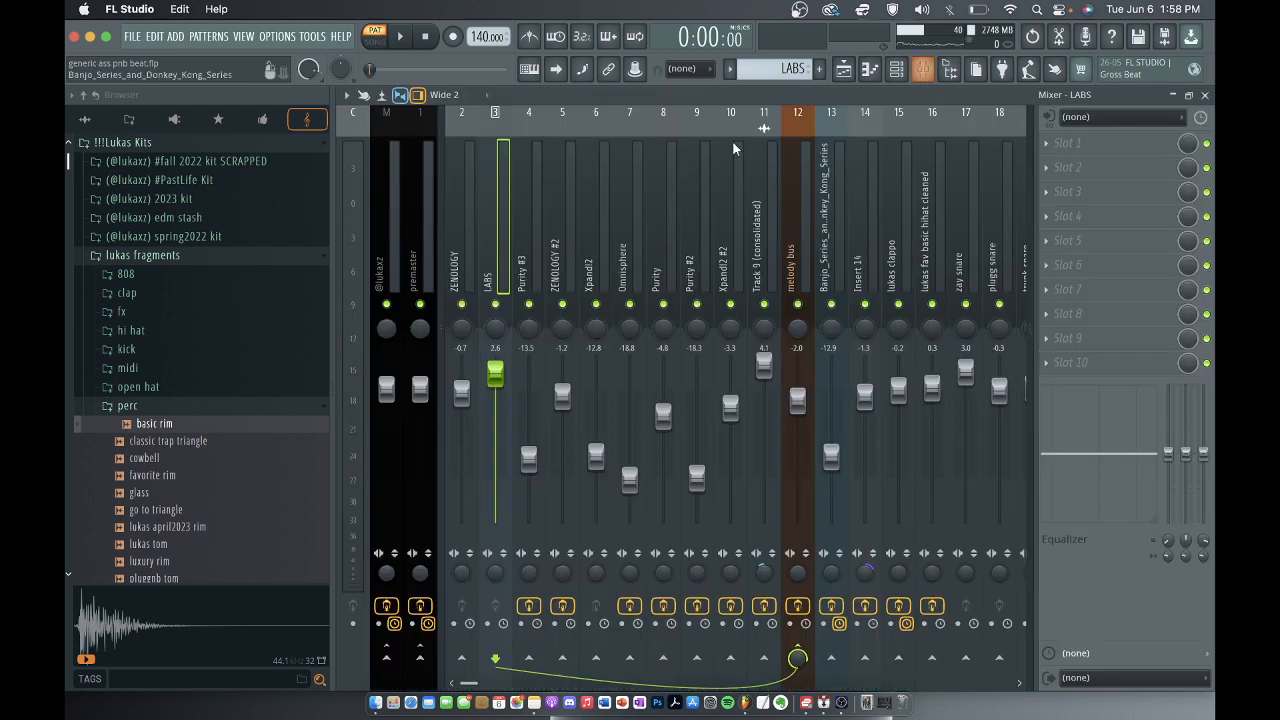
left_click(1207, 92)
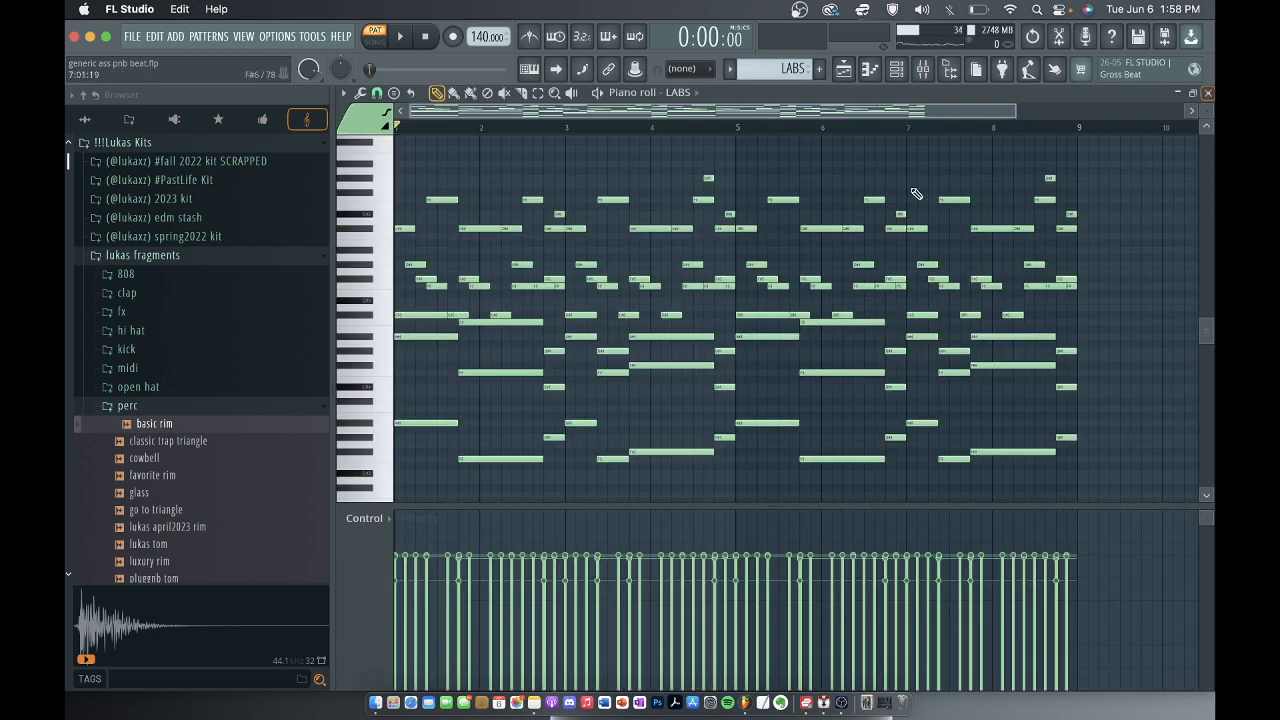
left_click(1207, 92)
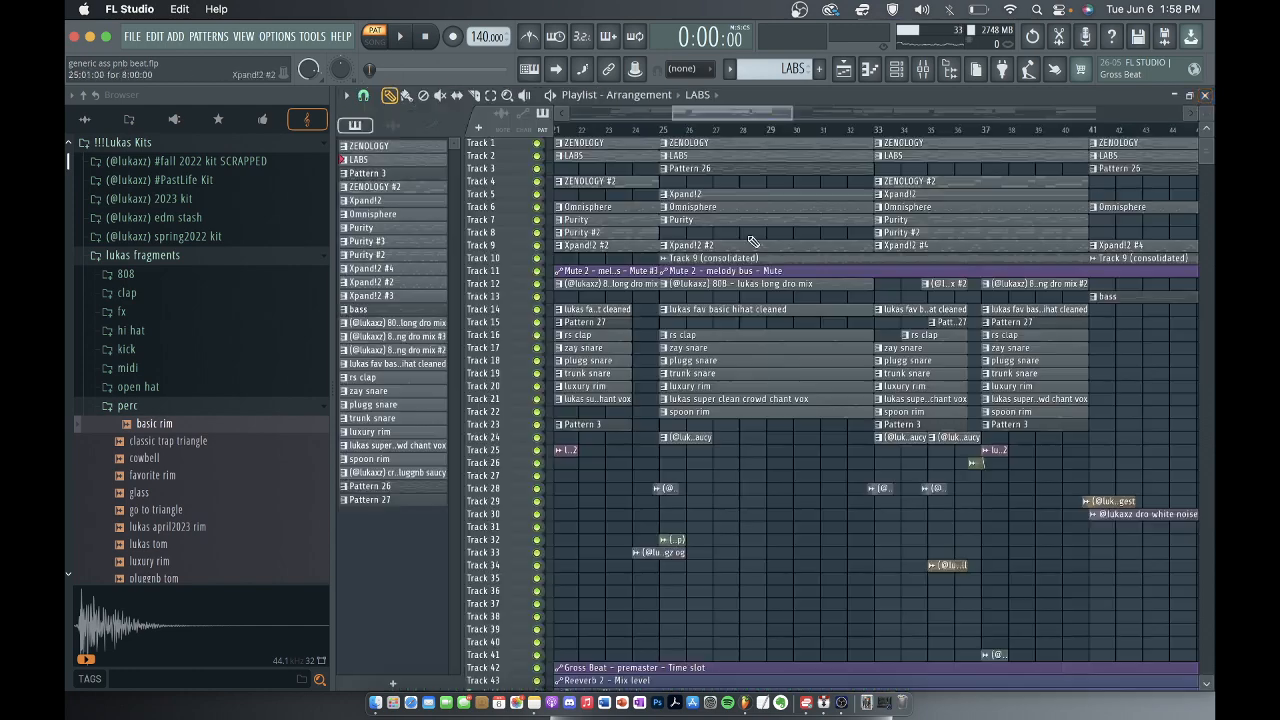
Select Pattern 26 in the playlist, open its Purity #3 notes in the piano roll, and play the melody through.
left_click(730, 166)
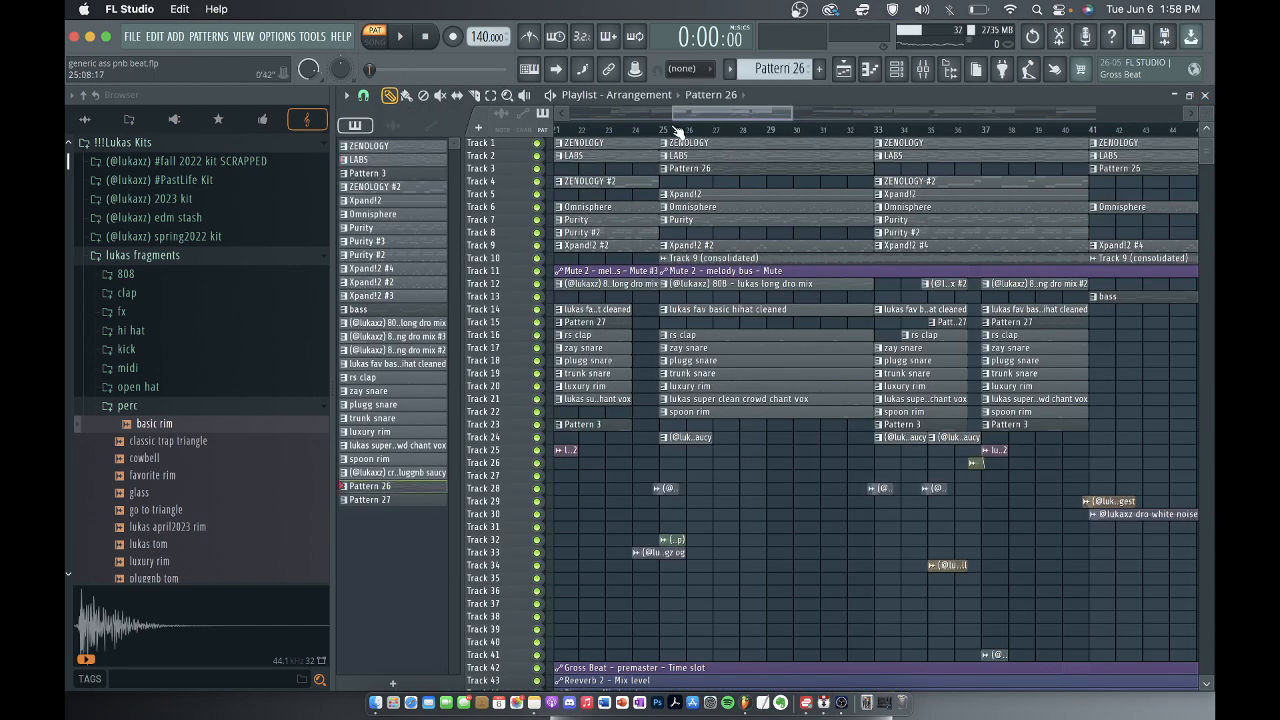
left_click(897, 70)
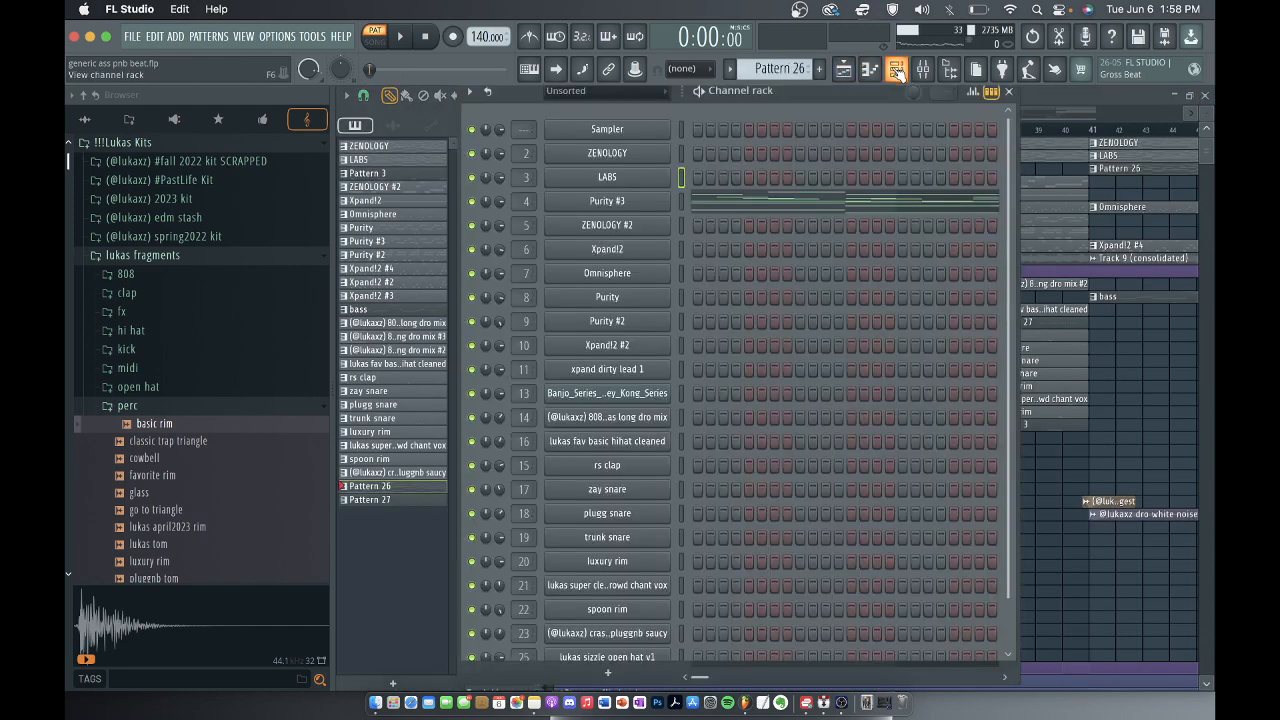
left_click(740, 201)
scroll(640, 314, "up", 2)
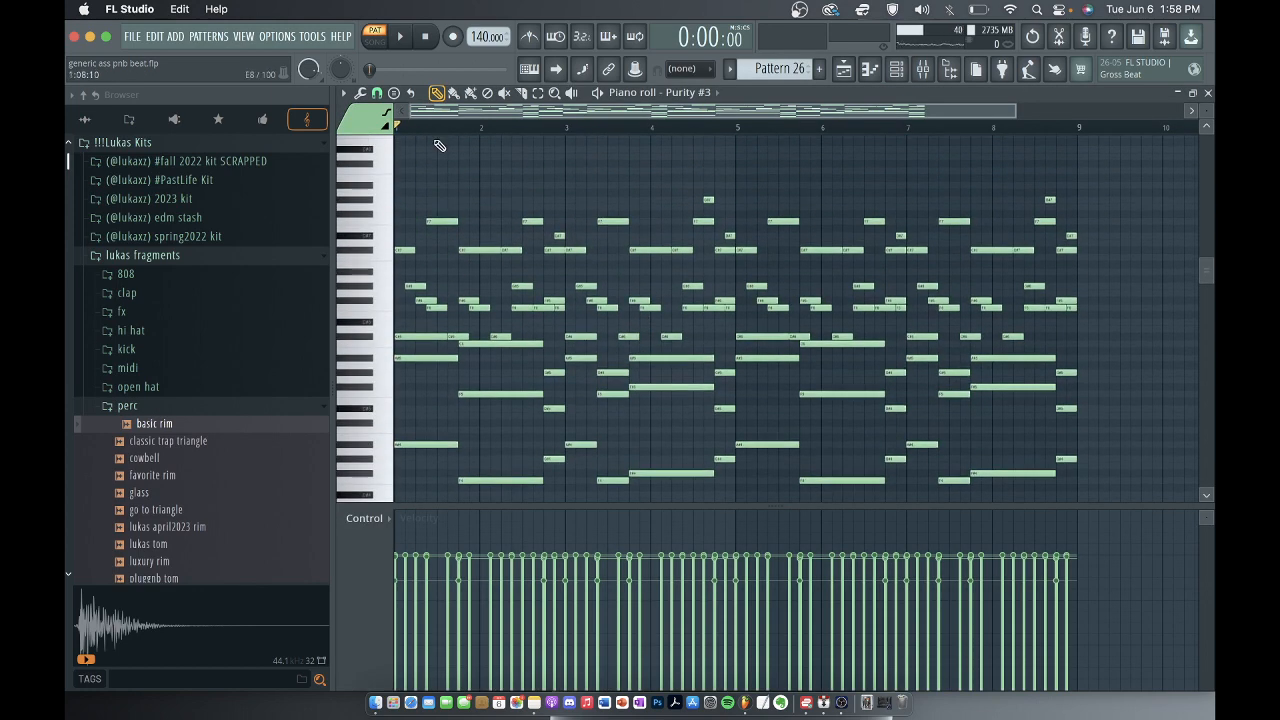
key("space")
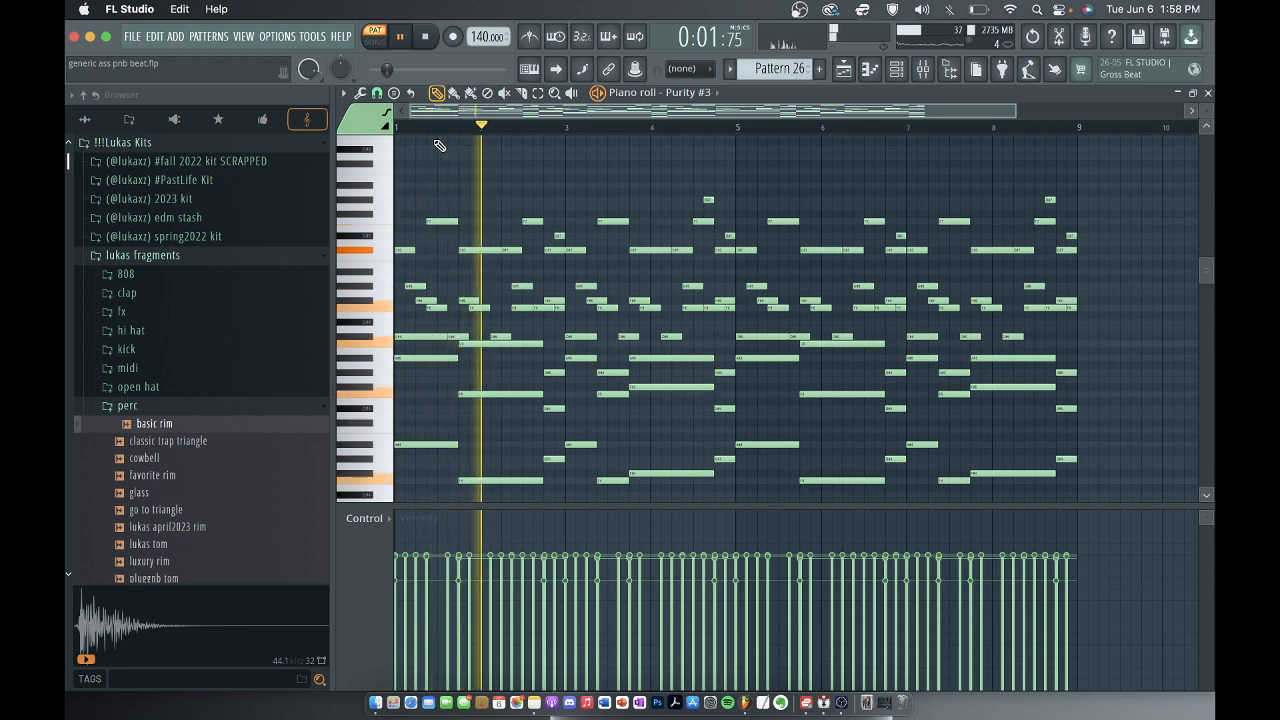
scroll(440, 146, "down", 1)
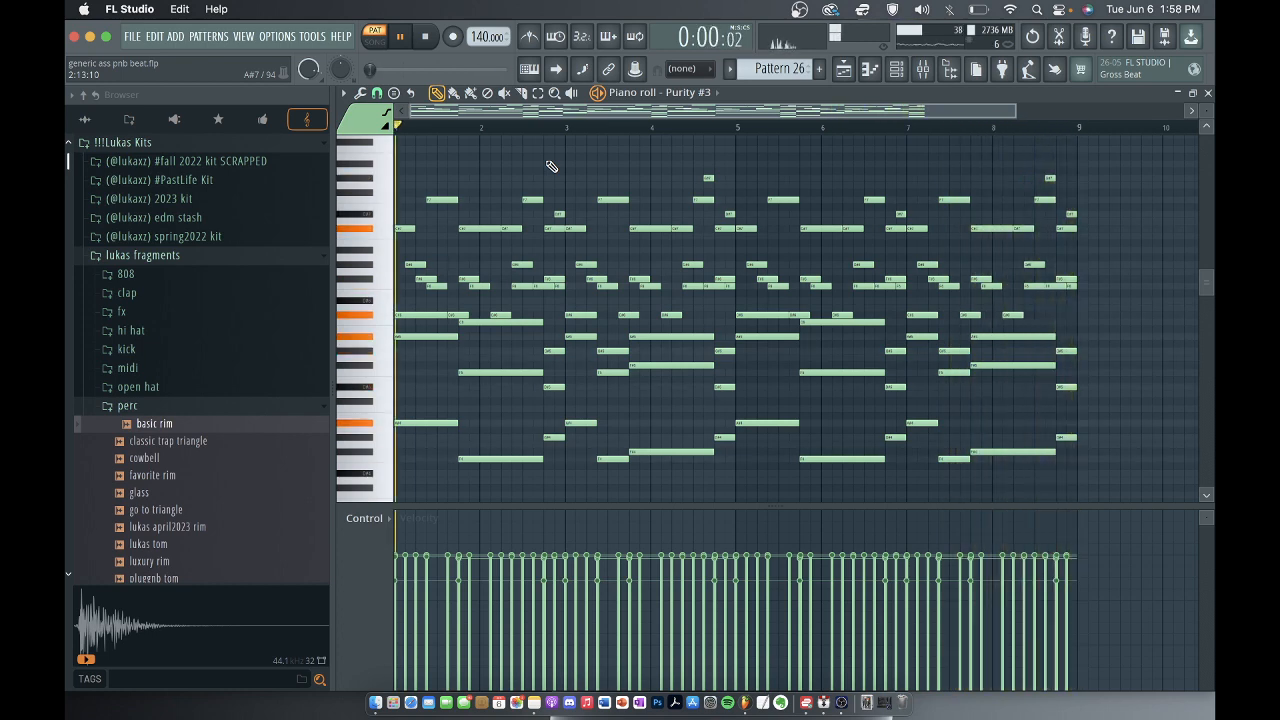
key("space")
Inspect the Purity #3 mixer track and its Fruity parametric EQ 2 curve with brief playback, and close the mixer and EQ.
key("F9")
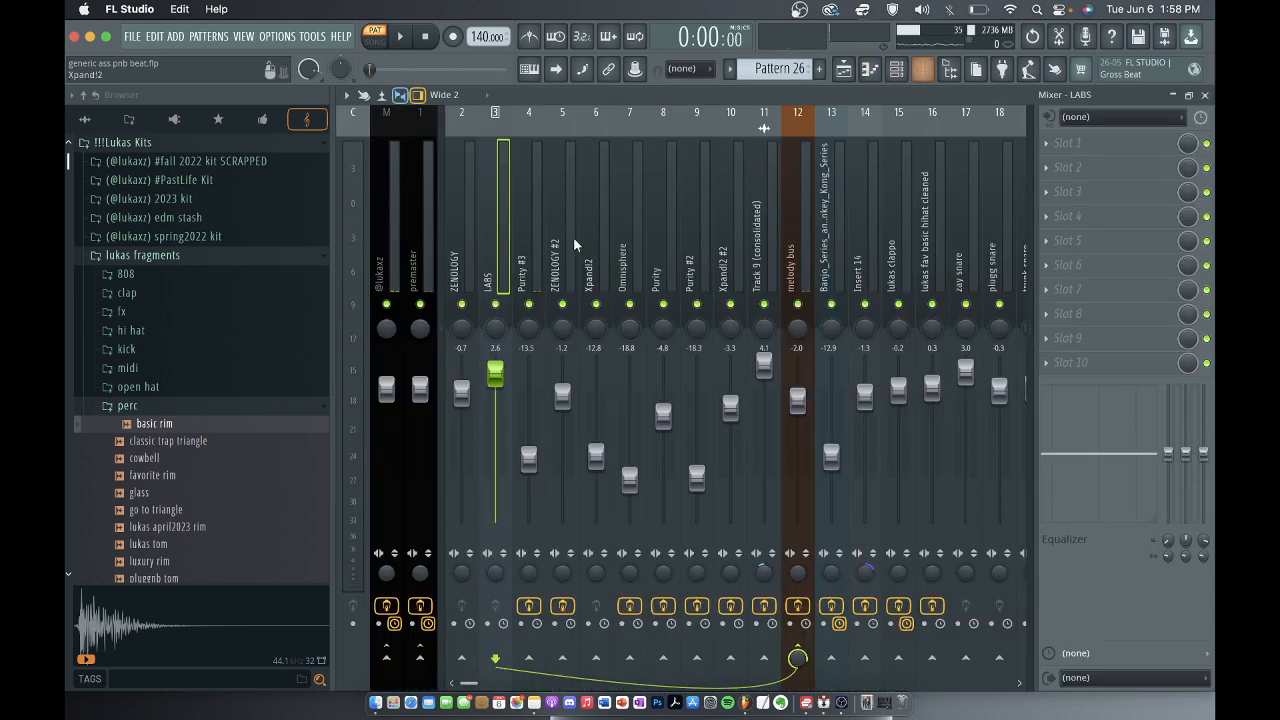
left_click(525, 240)
left_click(1108, 143)
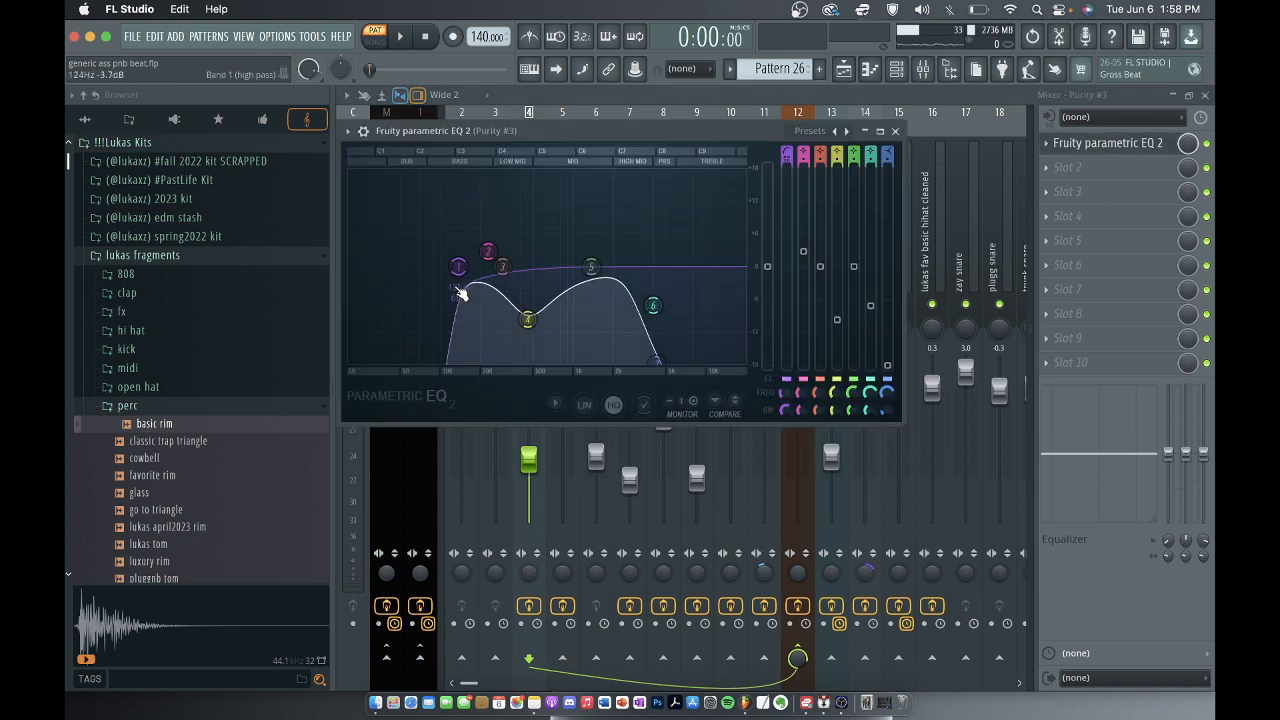
key("space")
key("space")
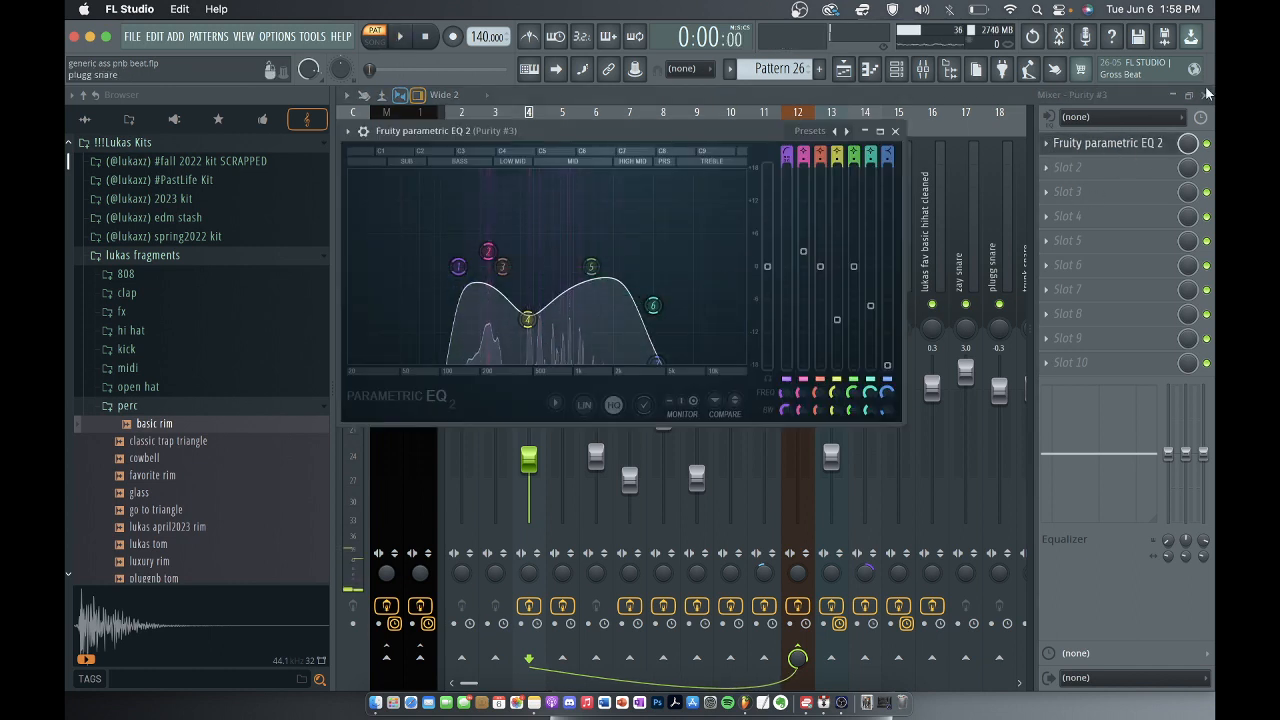
left_click(1207, 143)
key("space")
key("space")
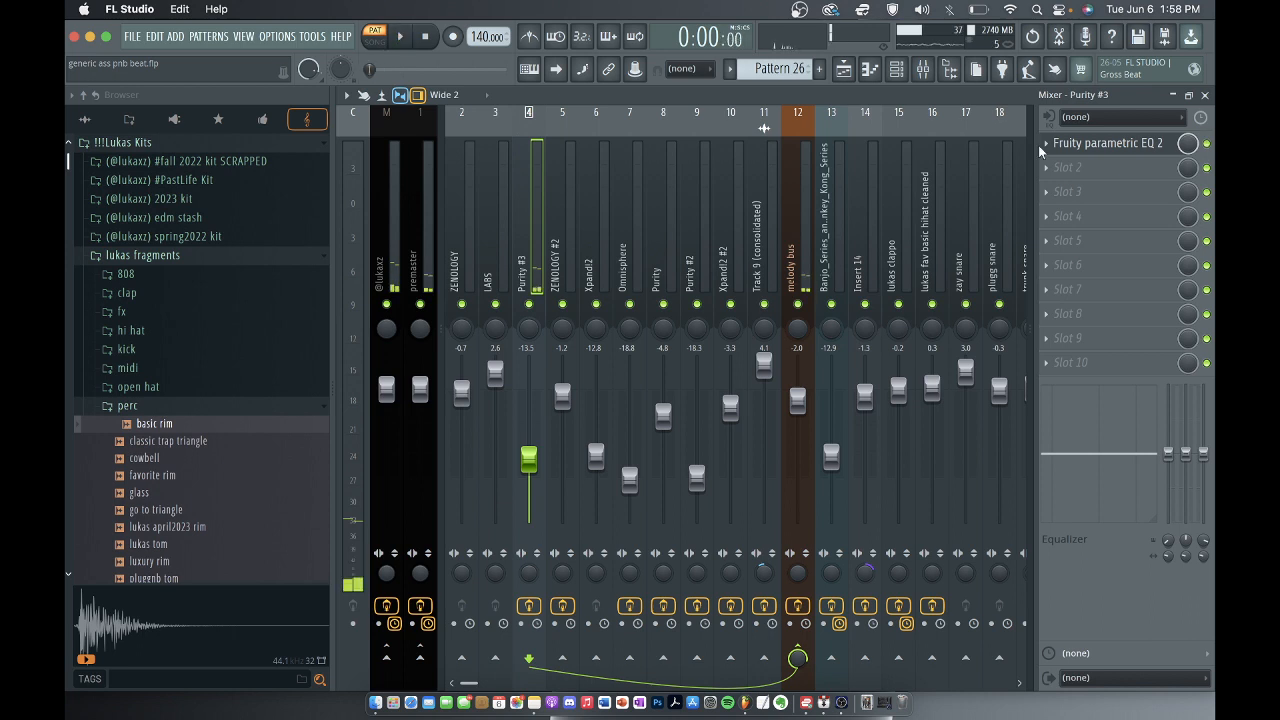
left_click(1205, 95)
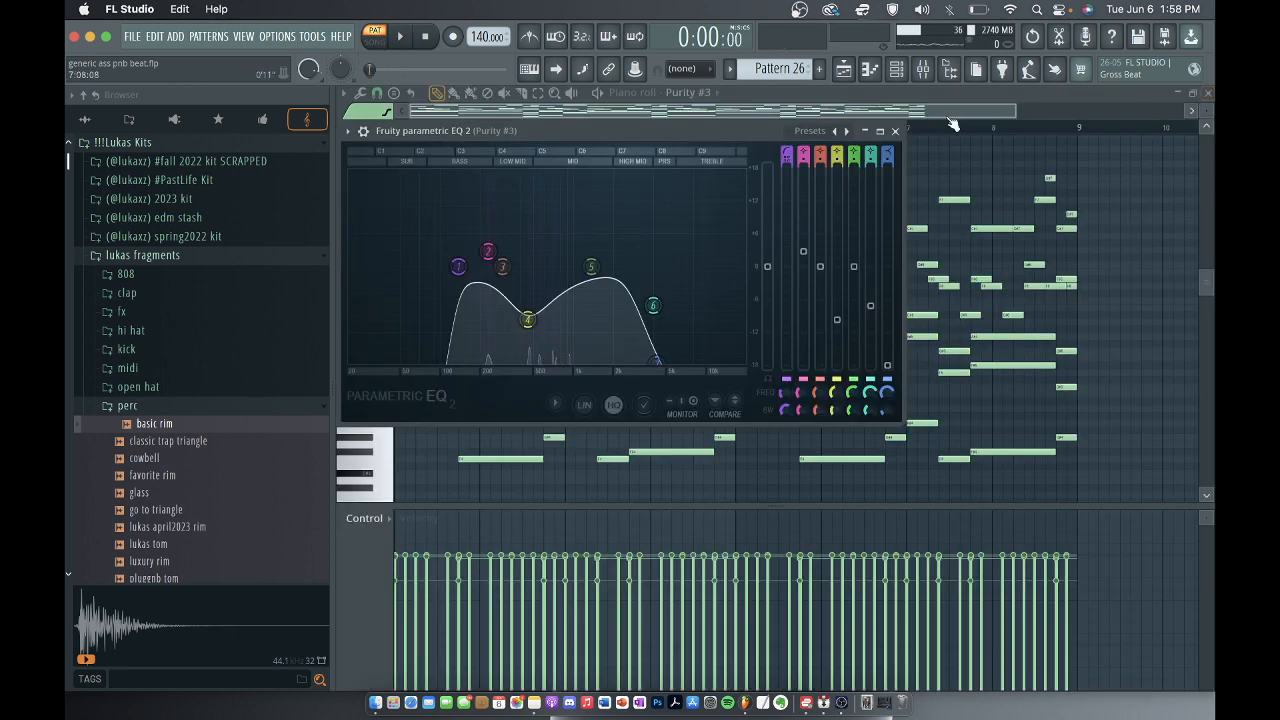
left_click(896, 131)
Check the preset loaded in the Purity #3 instrument, and close the plugin and channel rack to return to the playlist.
key("F6")
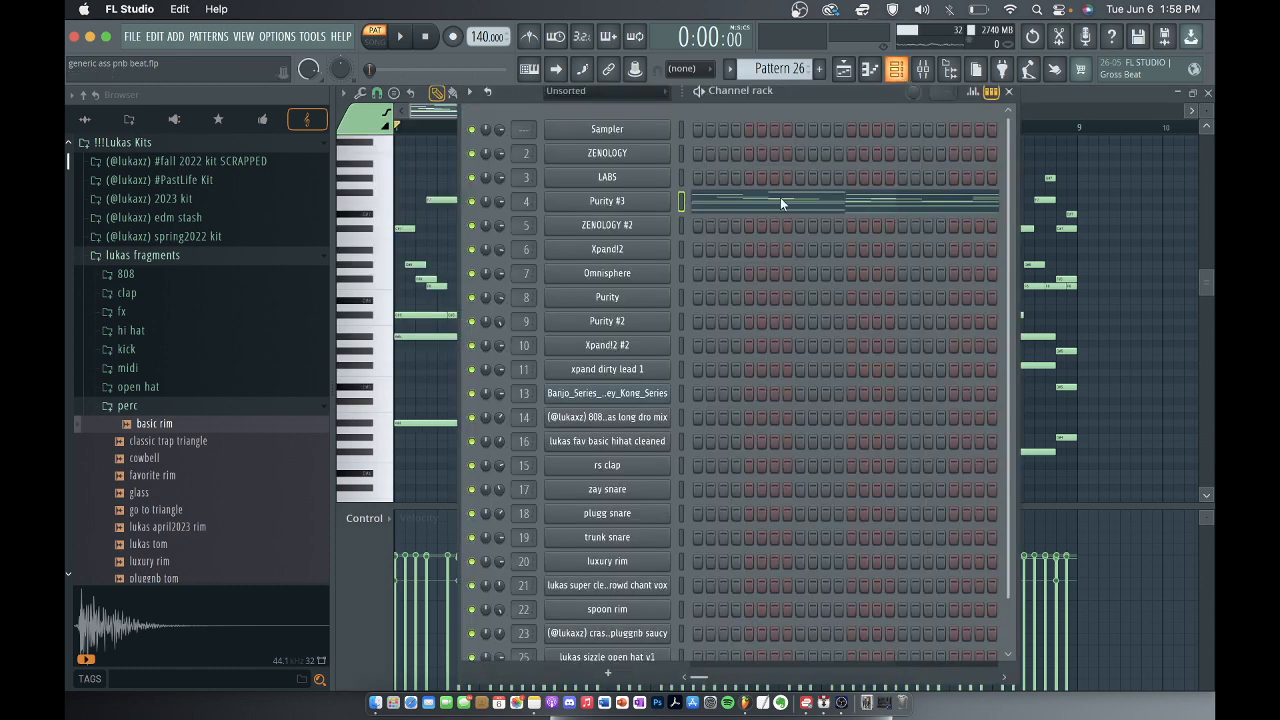
left_click(614, 201)
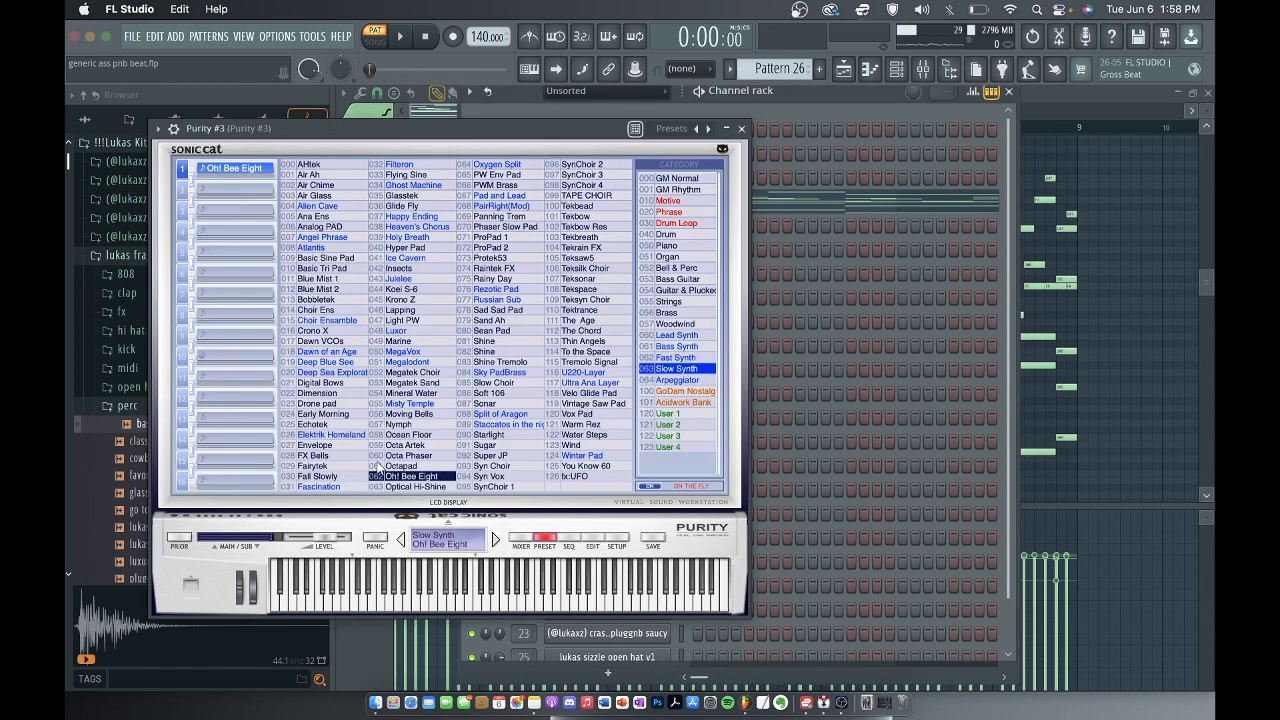
left_click(741, 129)
left_click(1016, 92)
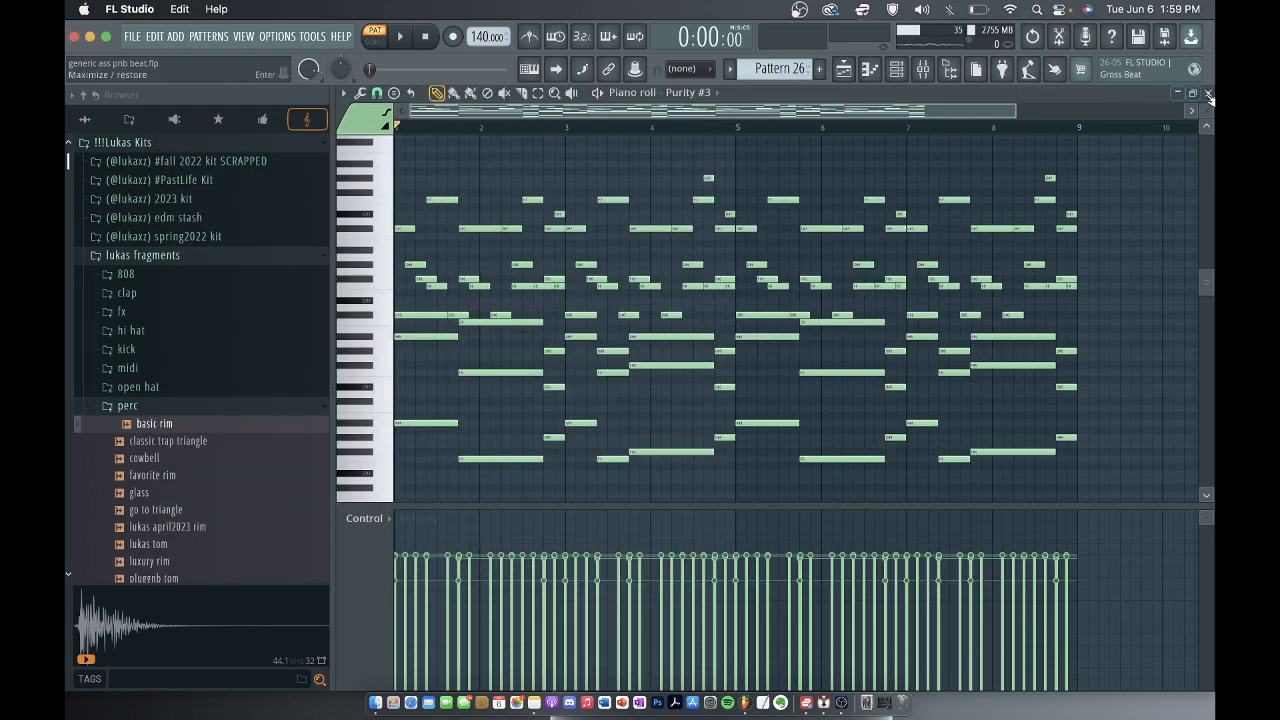
key("F5")
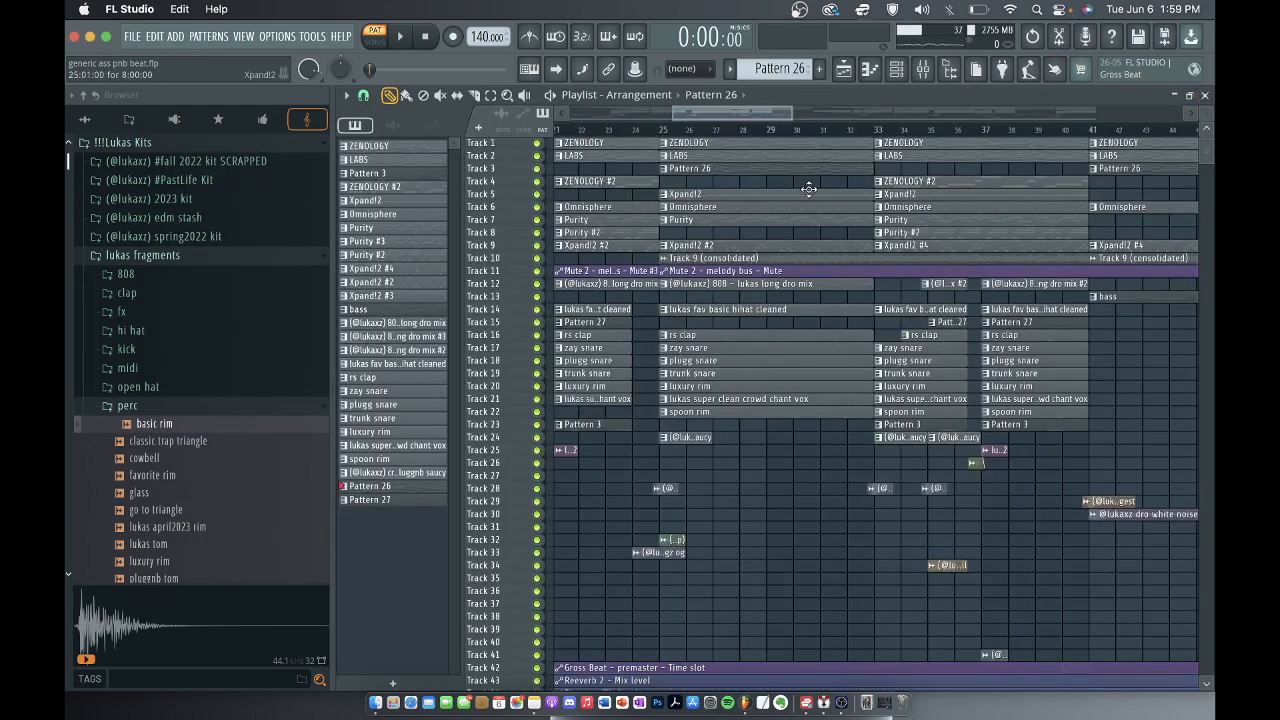
Select the ZENOLOGY #2 pattern on track 4 of the playlist and open its notes in the piano roll.
scroll(795, 224, "down", 2)
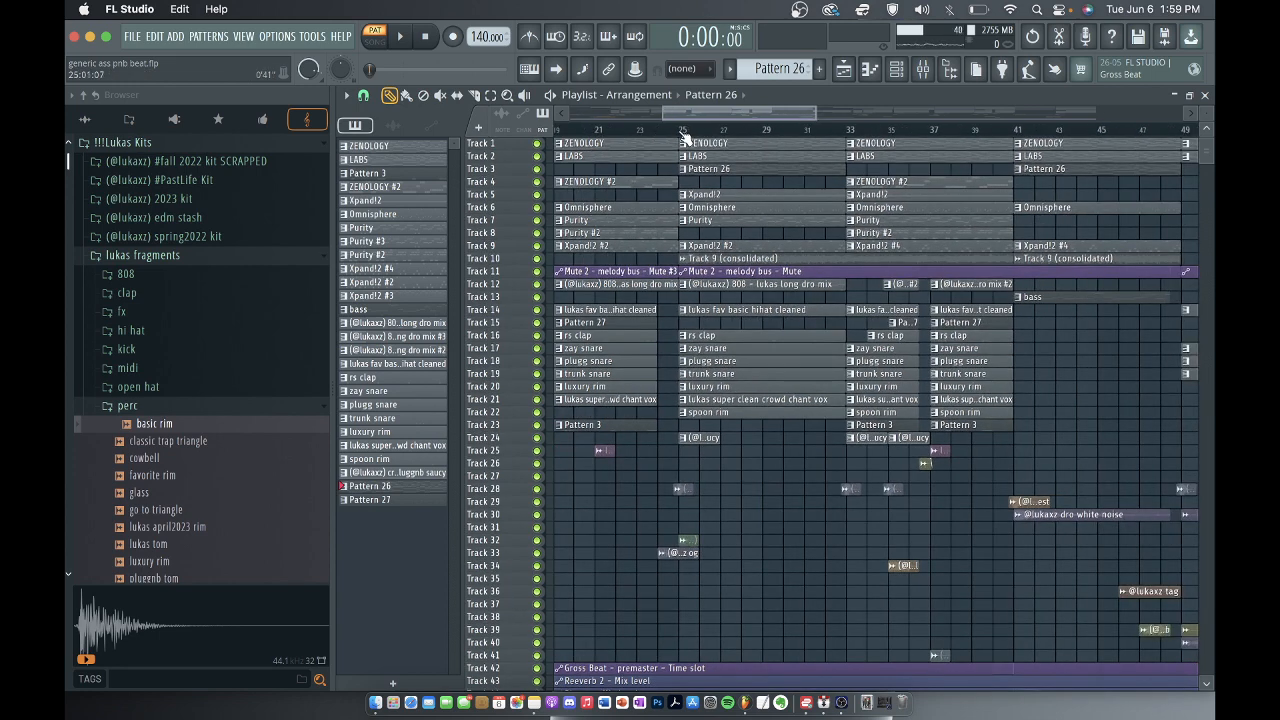
scroll(718, 148, "down", 5)
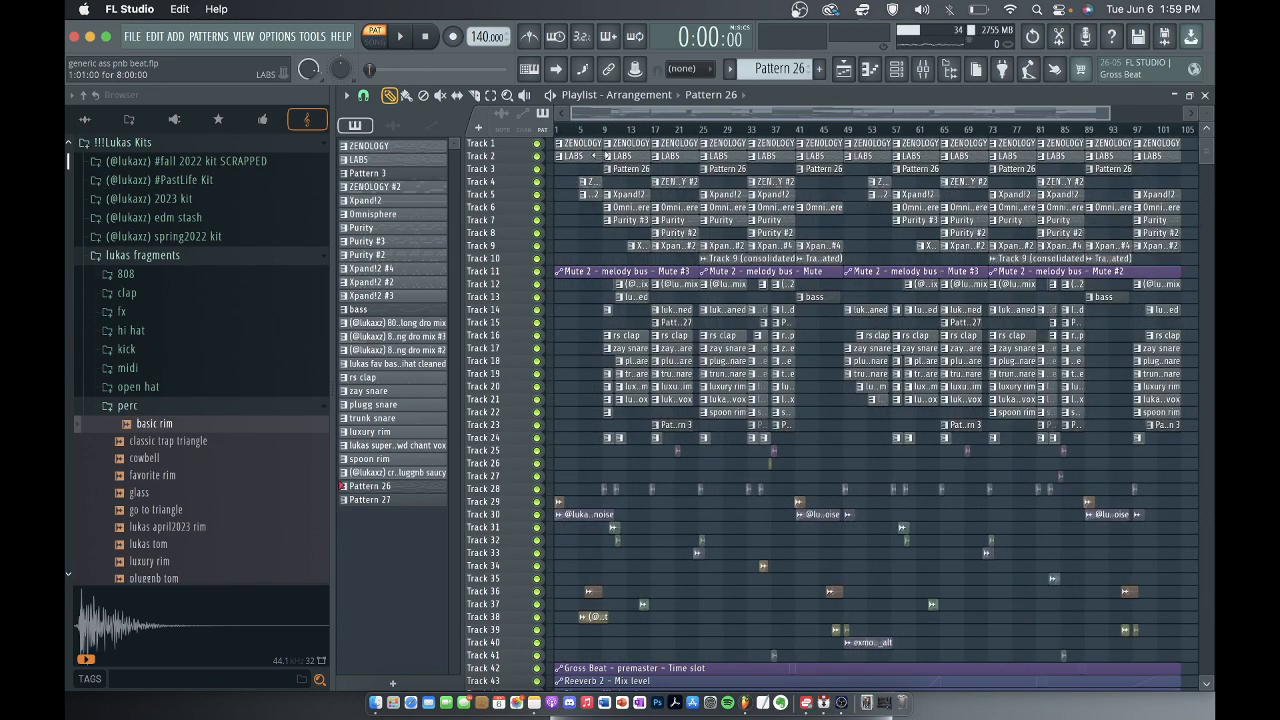
scroll(595, 154, "down", 1)
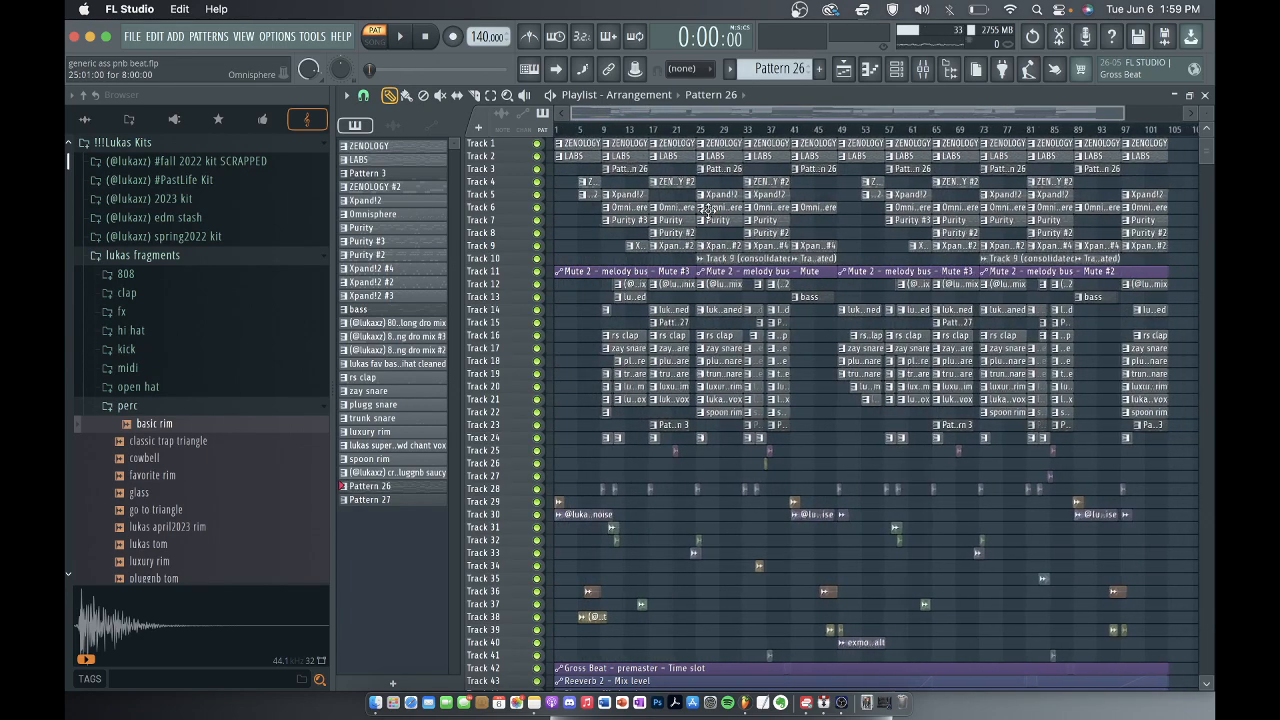
scroll(600, 172, "down", 2)
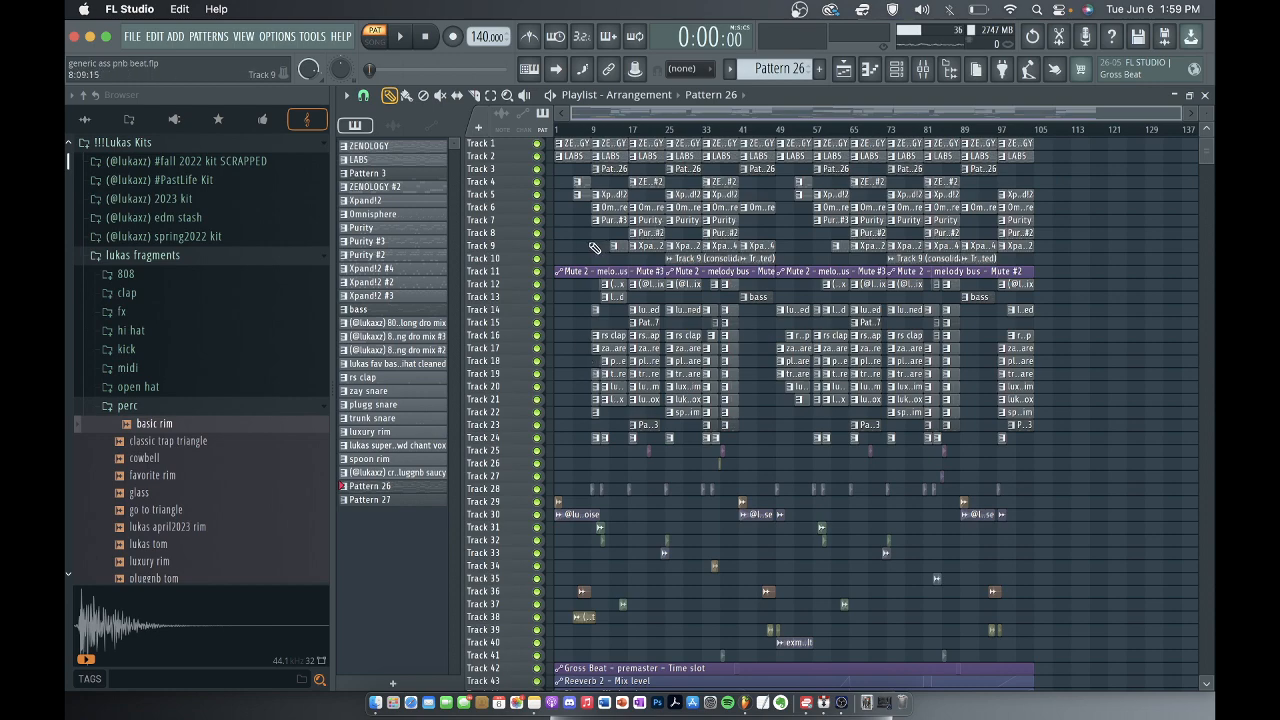
scroll(723, 195, "up", 3)
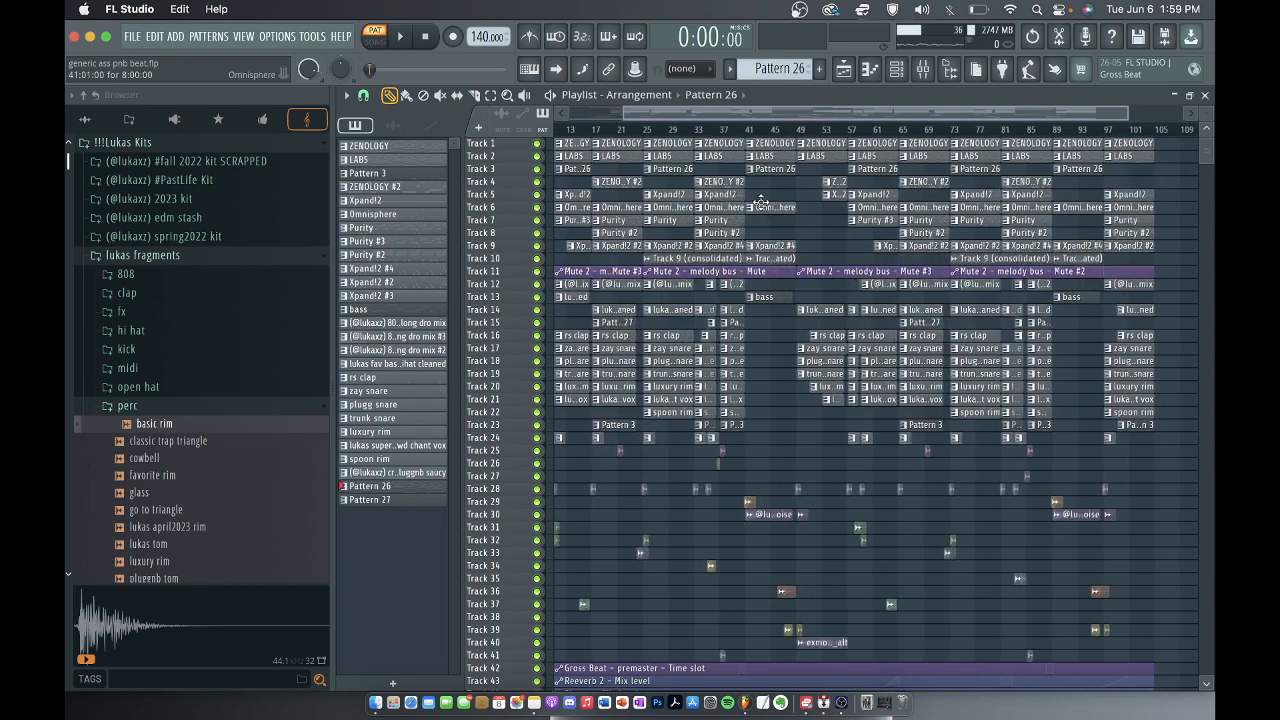
scroll(760, 203, "up", 3)
left_click(686, 181)
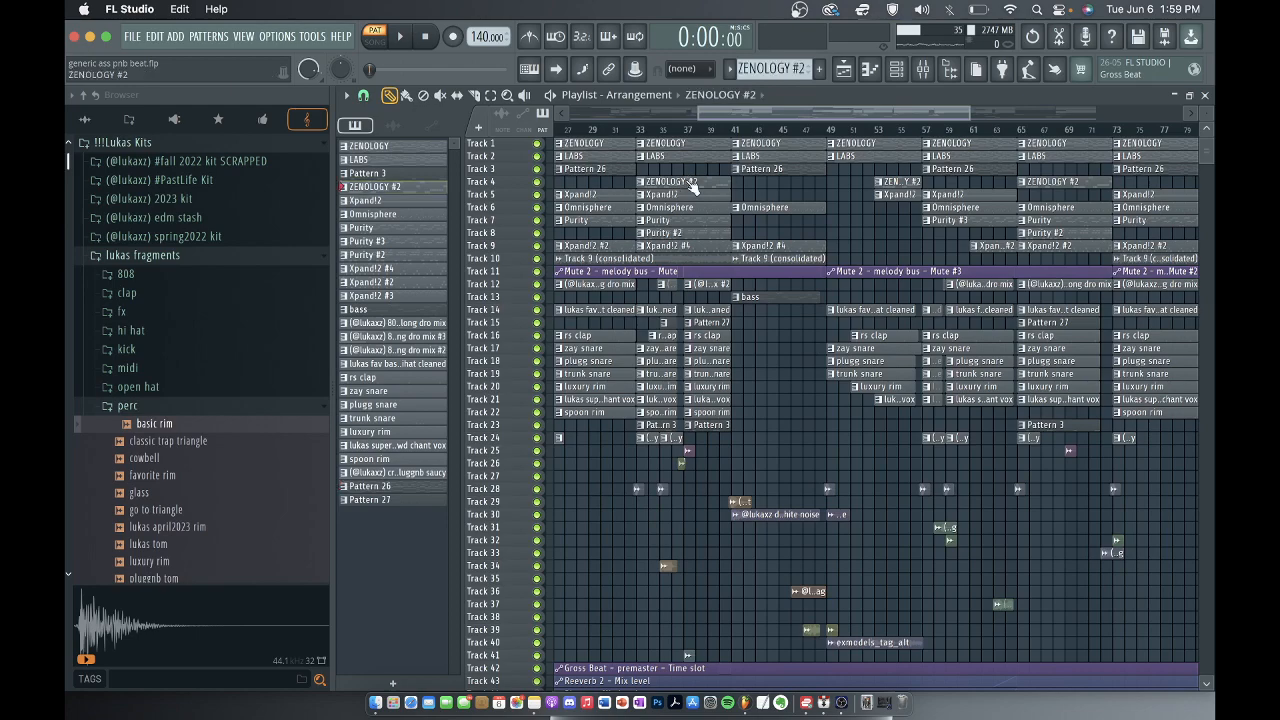
scroll(648, 172, "up", 2)
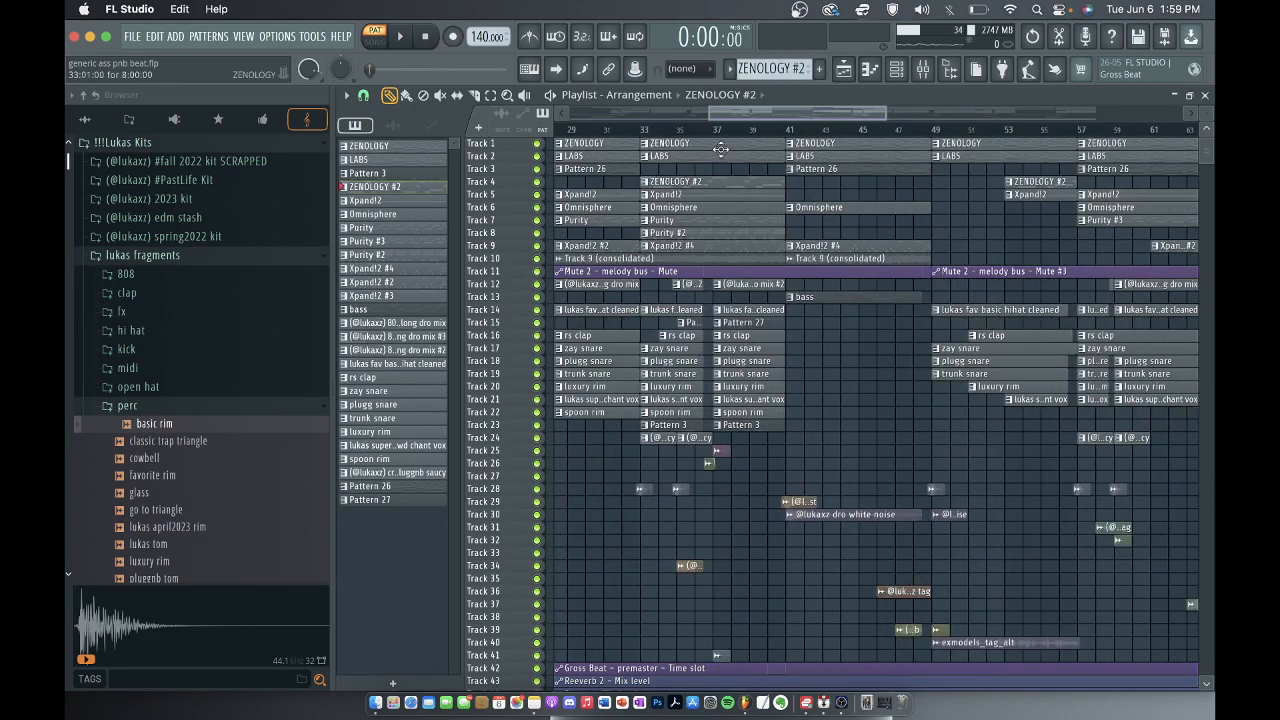
left_click(896, 69)
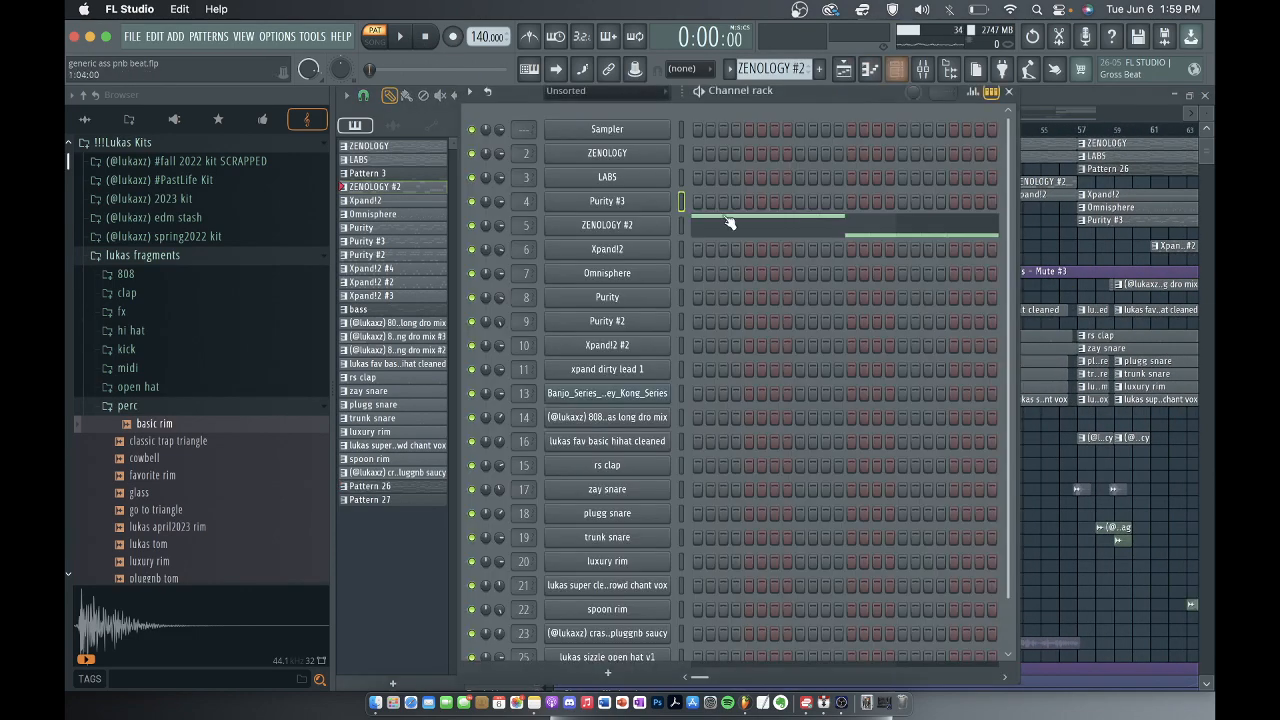
left_click(716, 226)
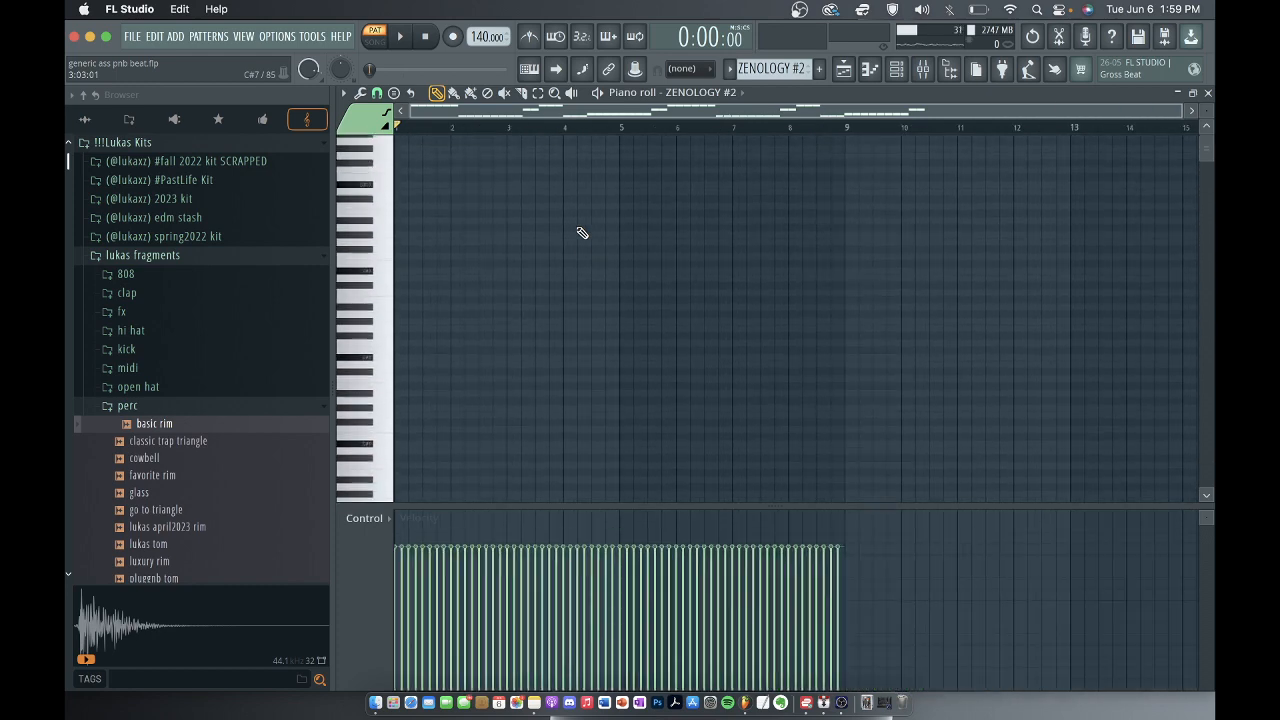
scroll(465, 190, "up", 3)
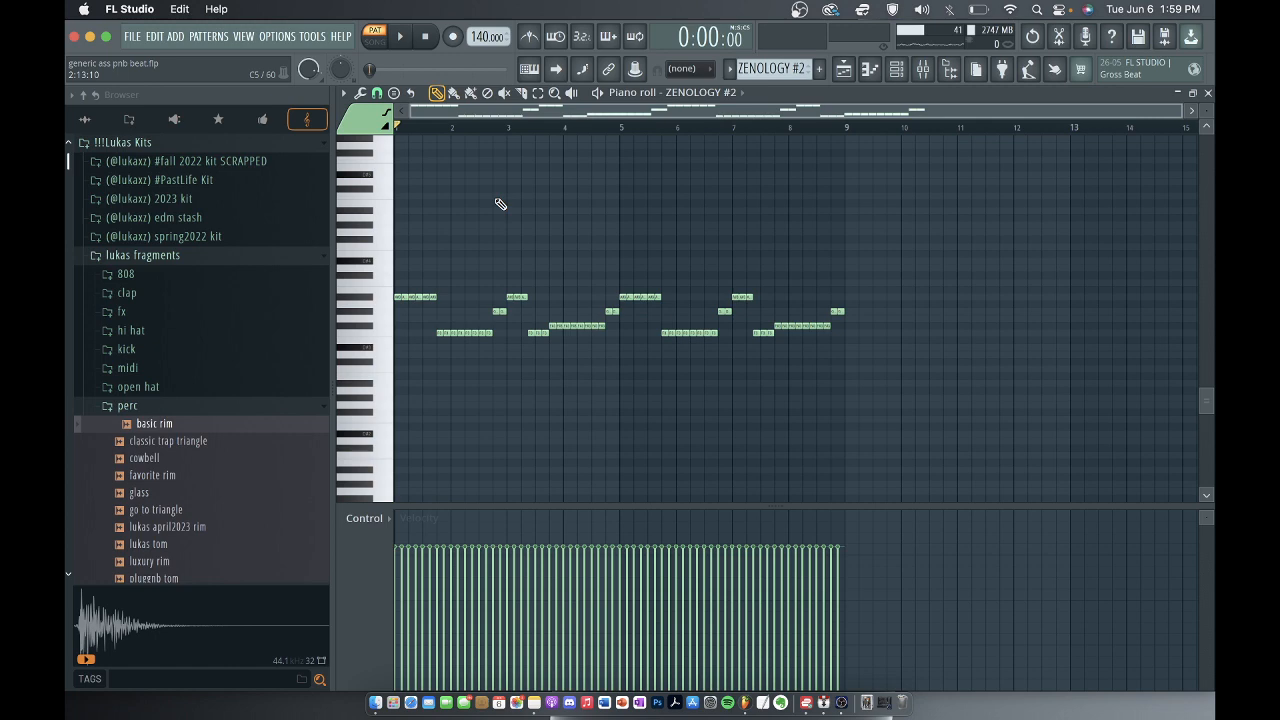
Play the ZENOLOGY #2 melody, and show the chopper tool on its notes without accepting any change.
key("space")
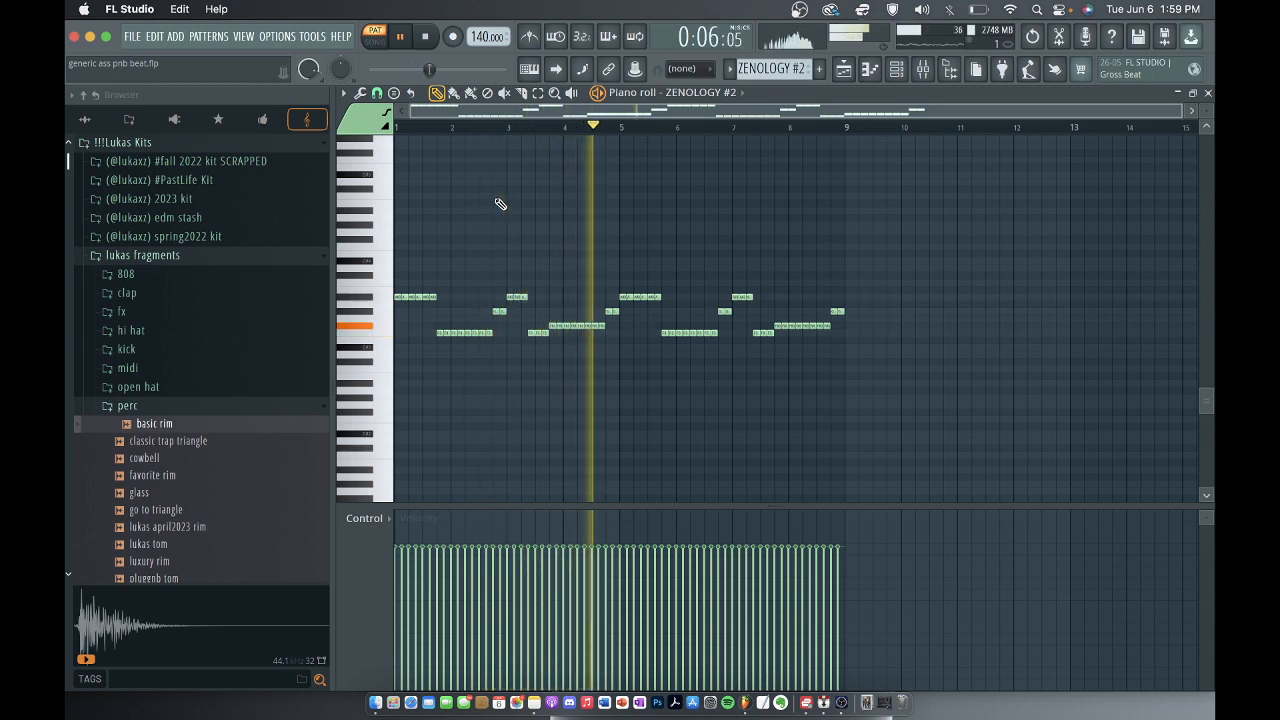
key("space")
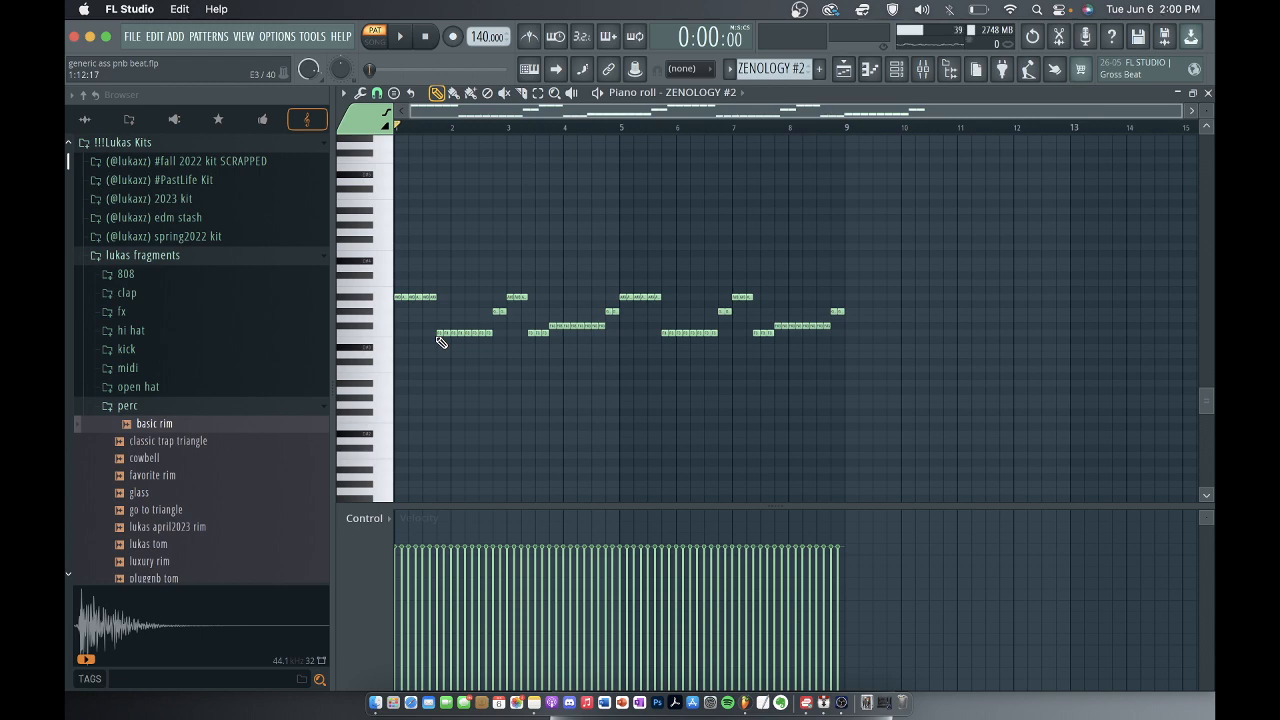
key("alt+u")
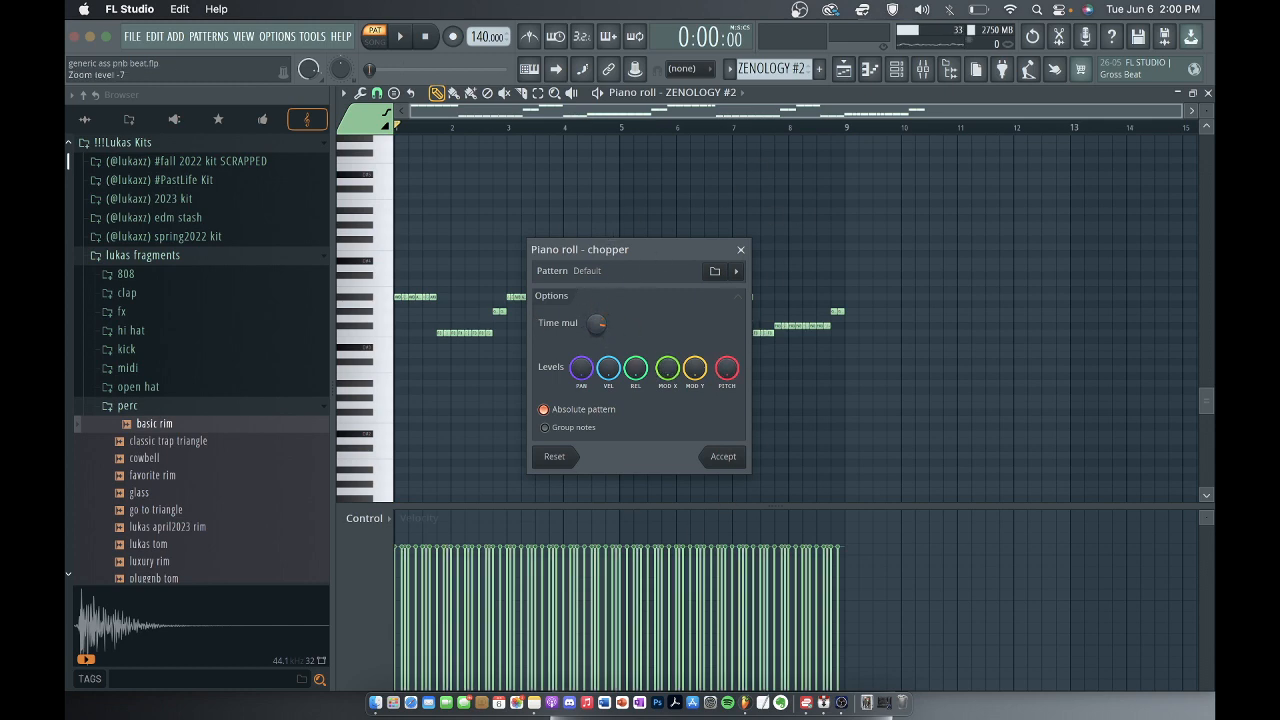
left_click(742, 250)
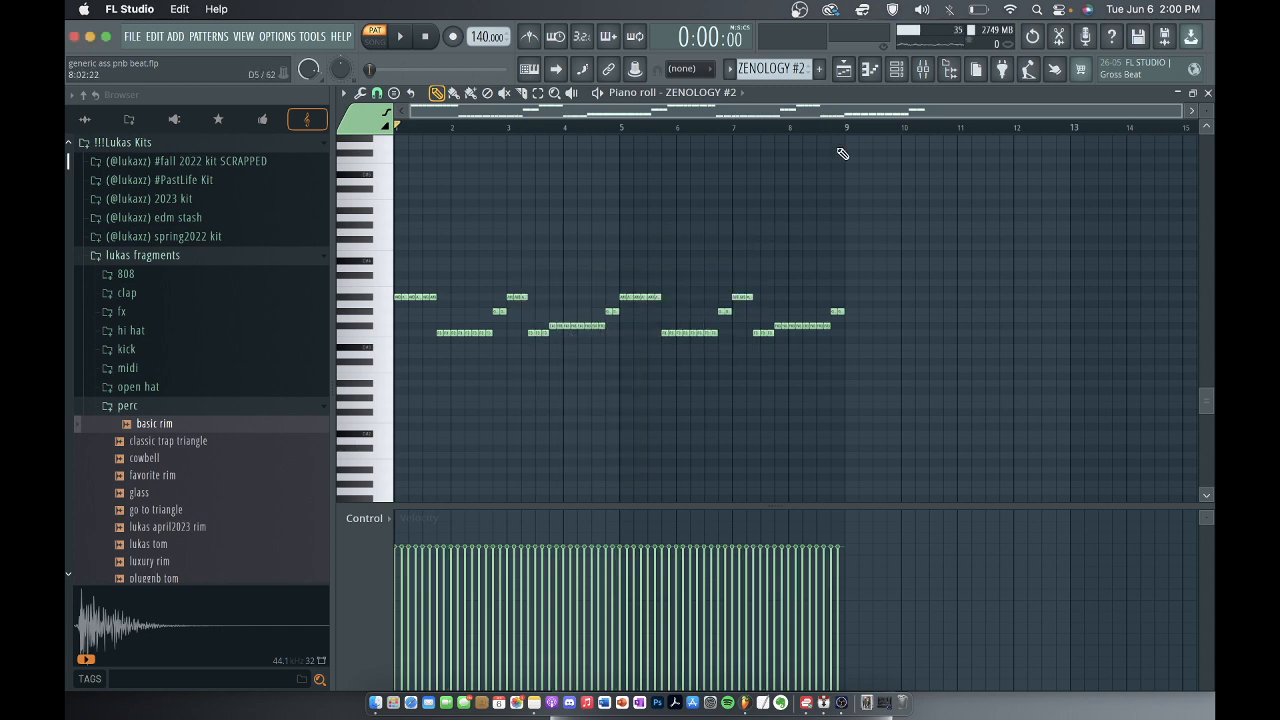
Check the preset loaded in the ZENOLOGY #2 instrument and close the plugin.
left_click(896, 68)
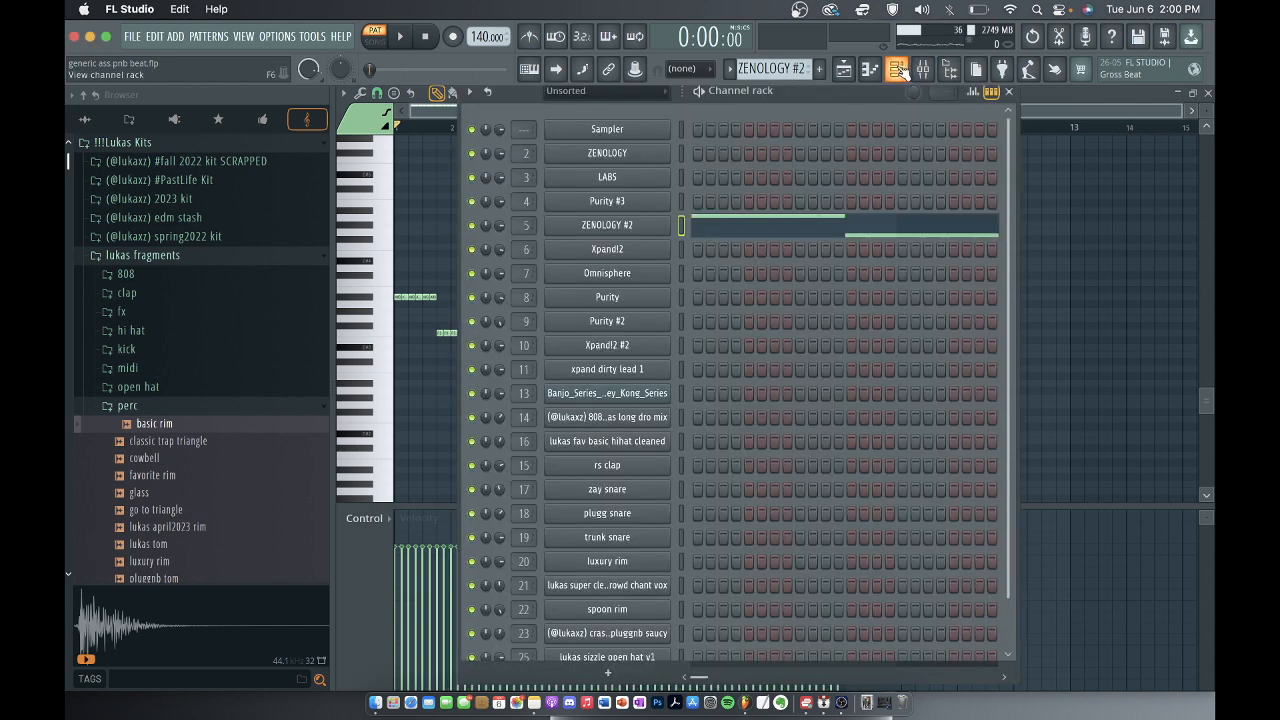
left_click(620, 228)
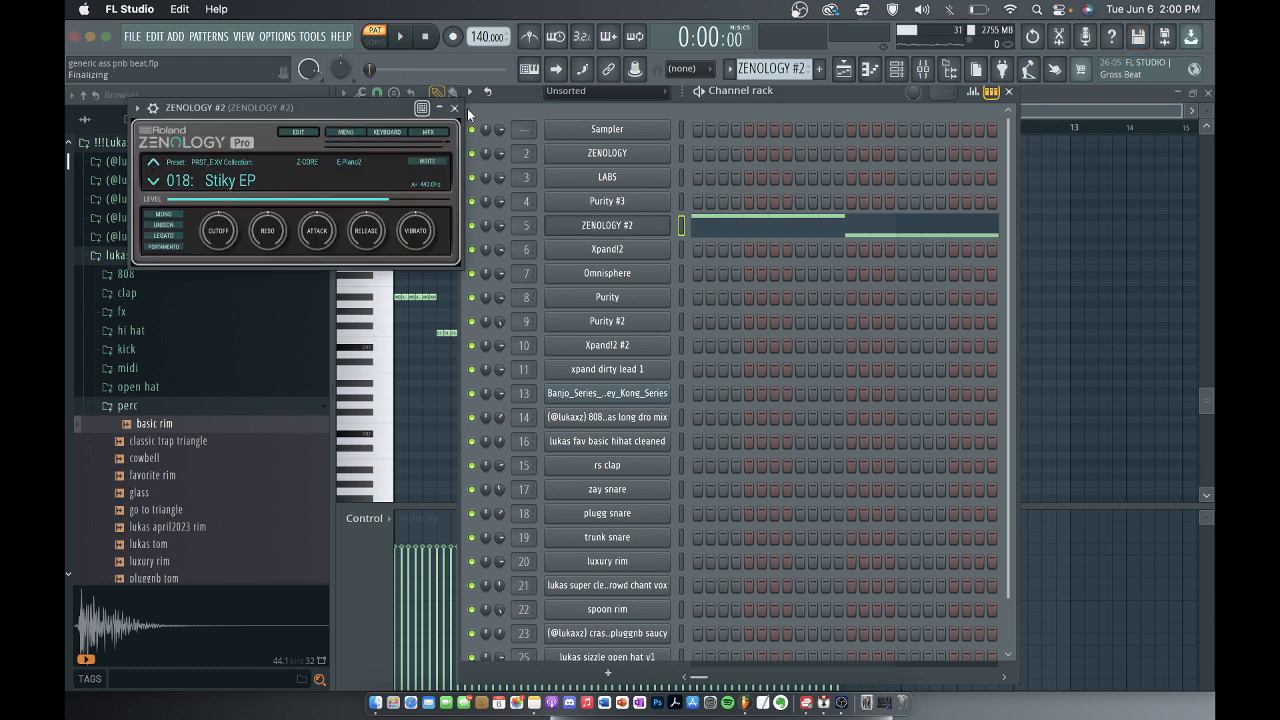
left_click(455, 108)
Inspect the Fruity parametric EQ 2 curve on the ZENOLOGY #2 mixer track, and close the EQ and mixer.
left_click(924, 70)
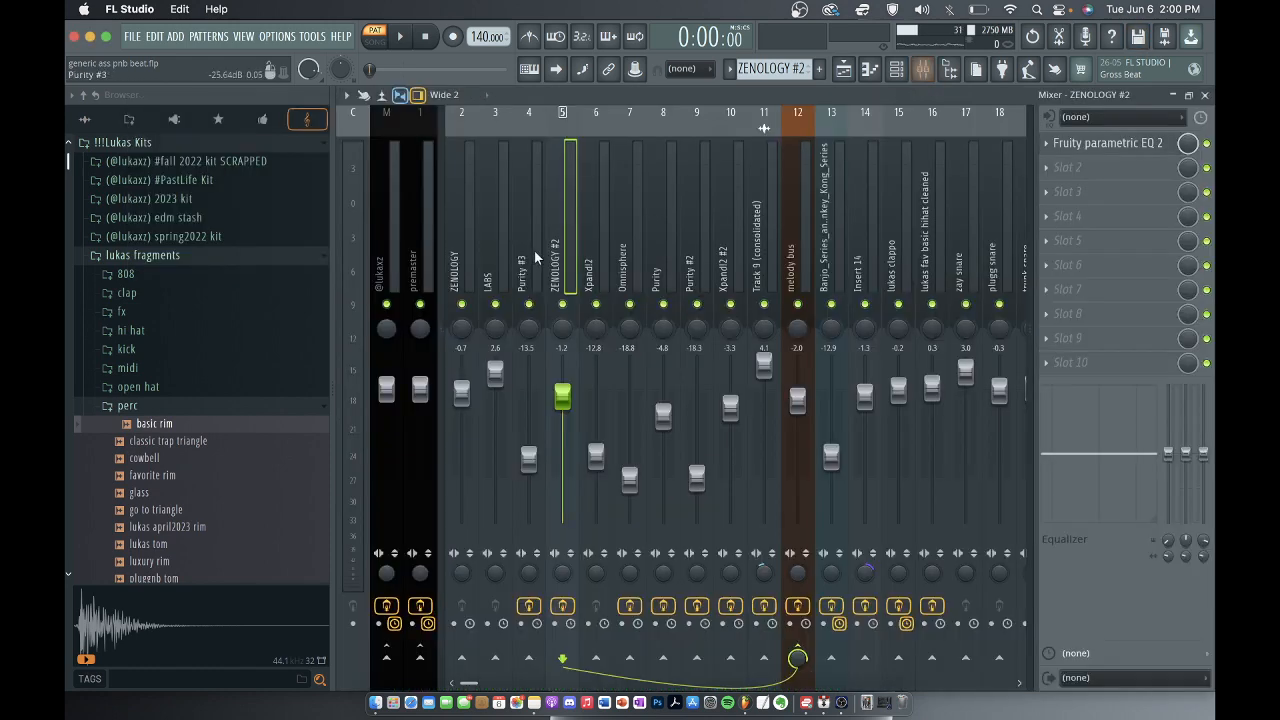
left_click(1104, 146)
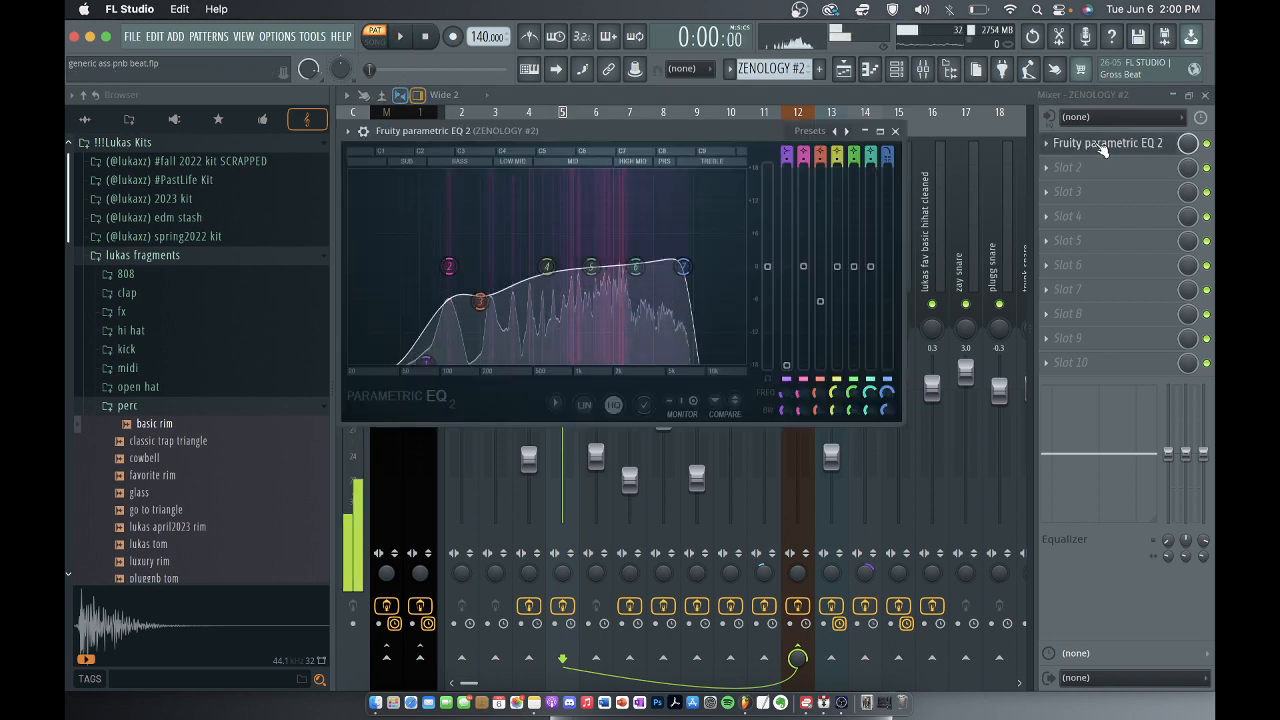
left_click(1088, 148)
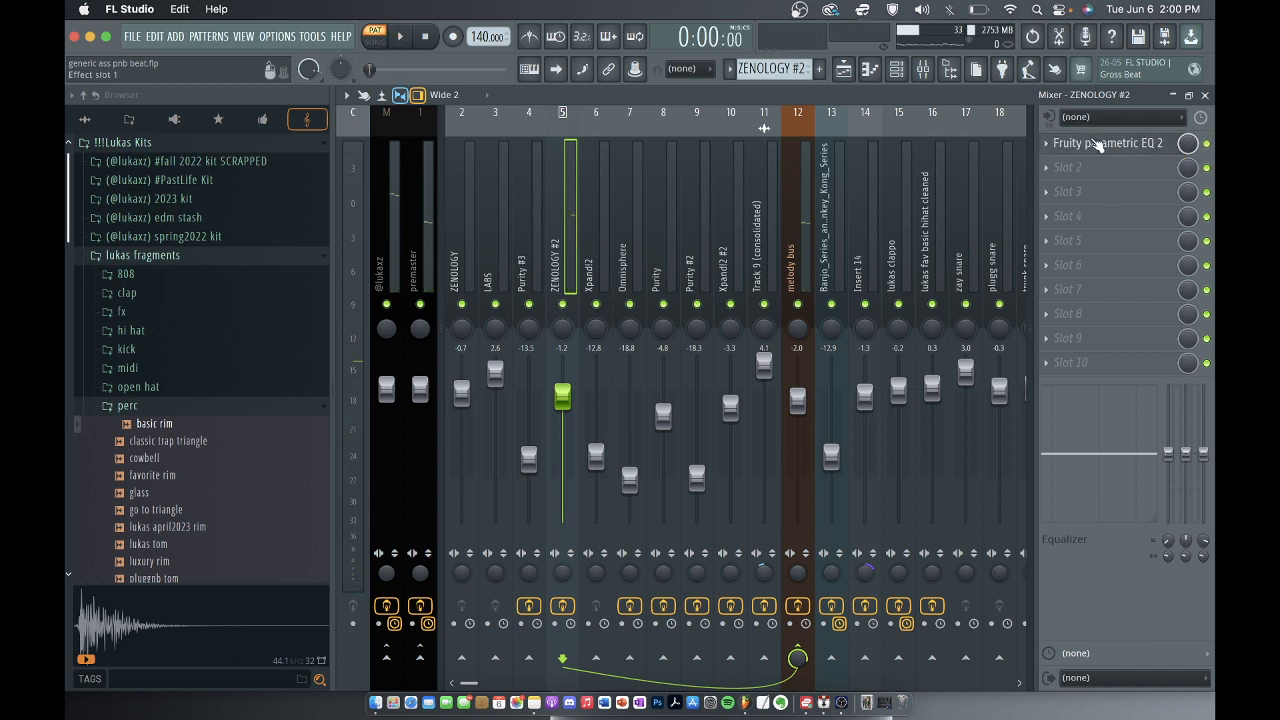
left_click(1095, 142)
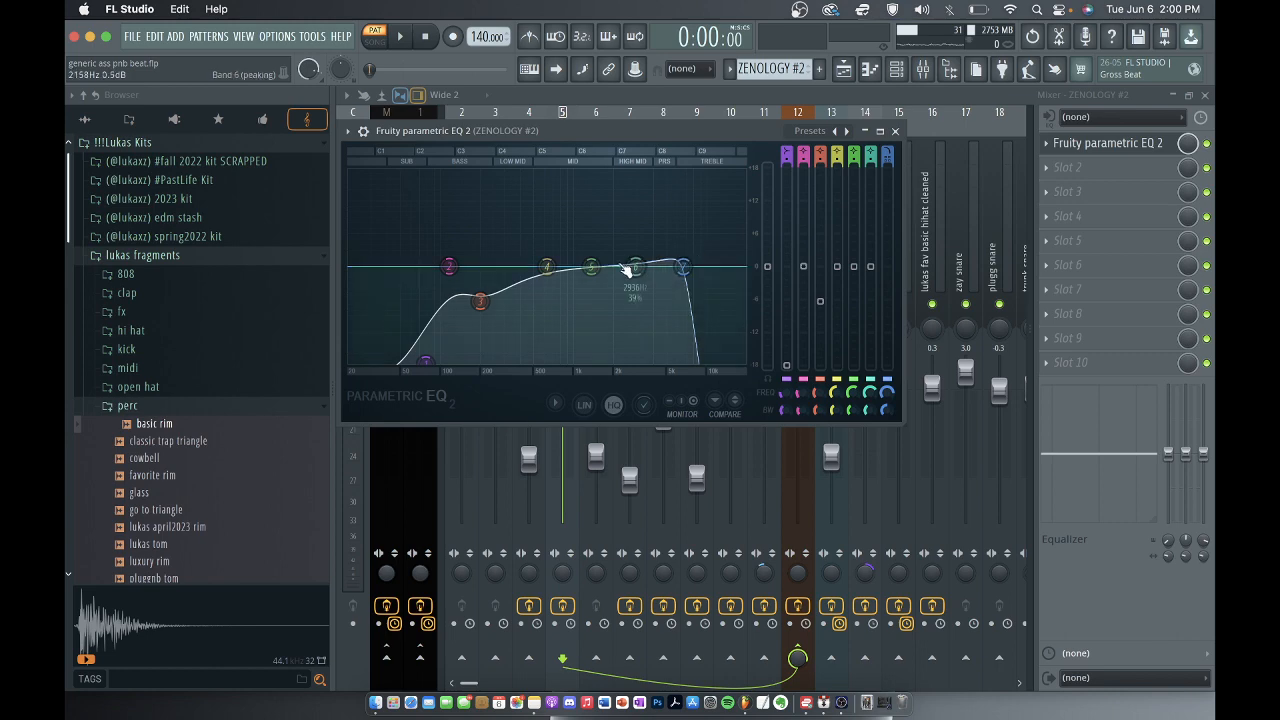
left_click(895, 131)
left_click(1206, 94)
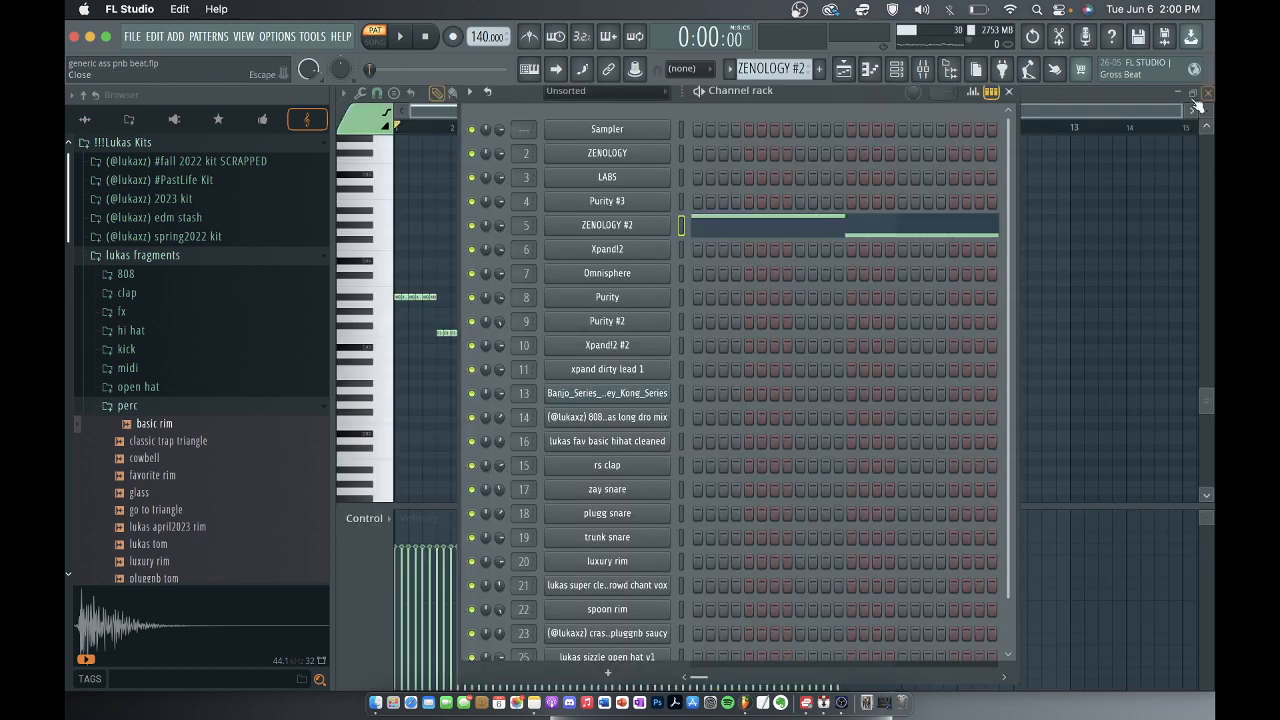
Close the channel rack and ZENOLOGY #2 notes, select the Xpand!2 pattern on track 5, and open its notes in the piano roll.
left_click(1010, 90)
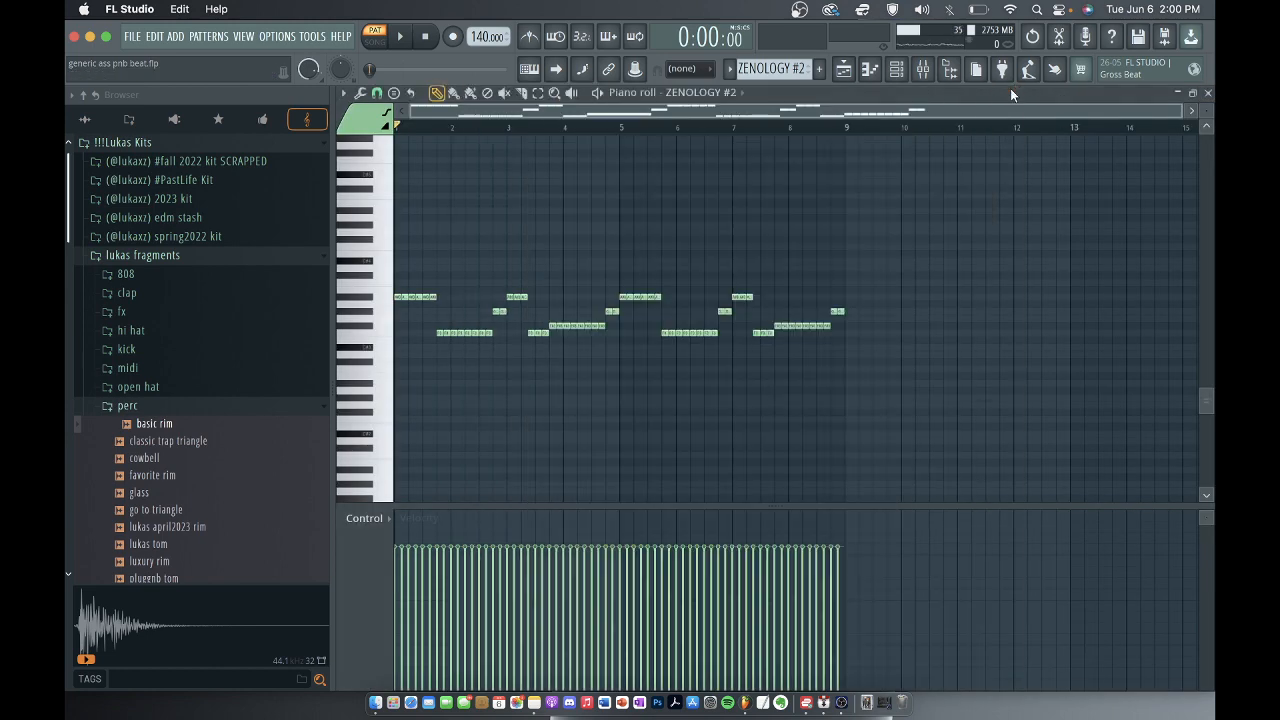
left_click(1209, 94)
scroll(863, 204, "down", 3)
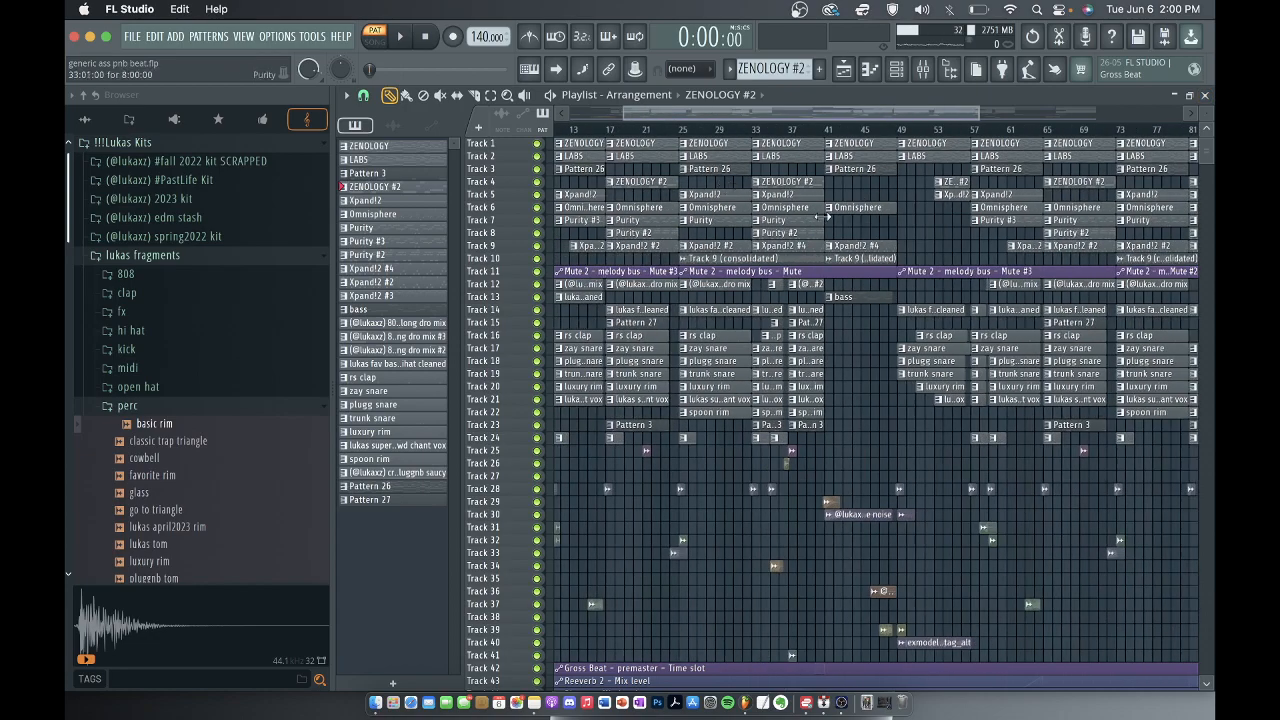
scroll(828, 215, "down", 3)
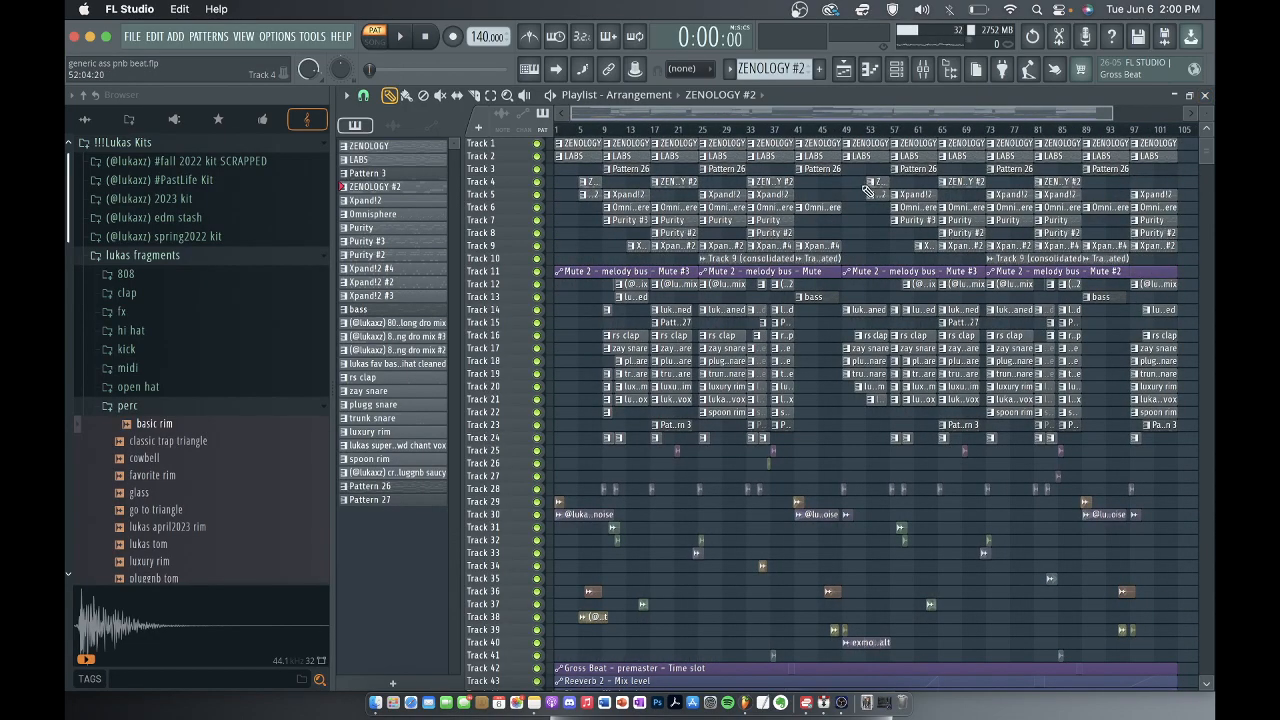
scroll(800, 214, "up", 6)
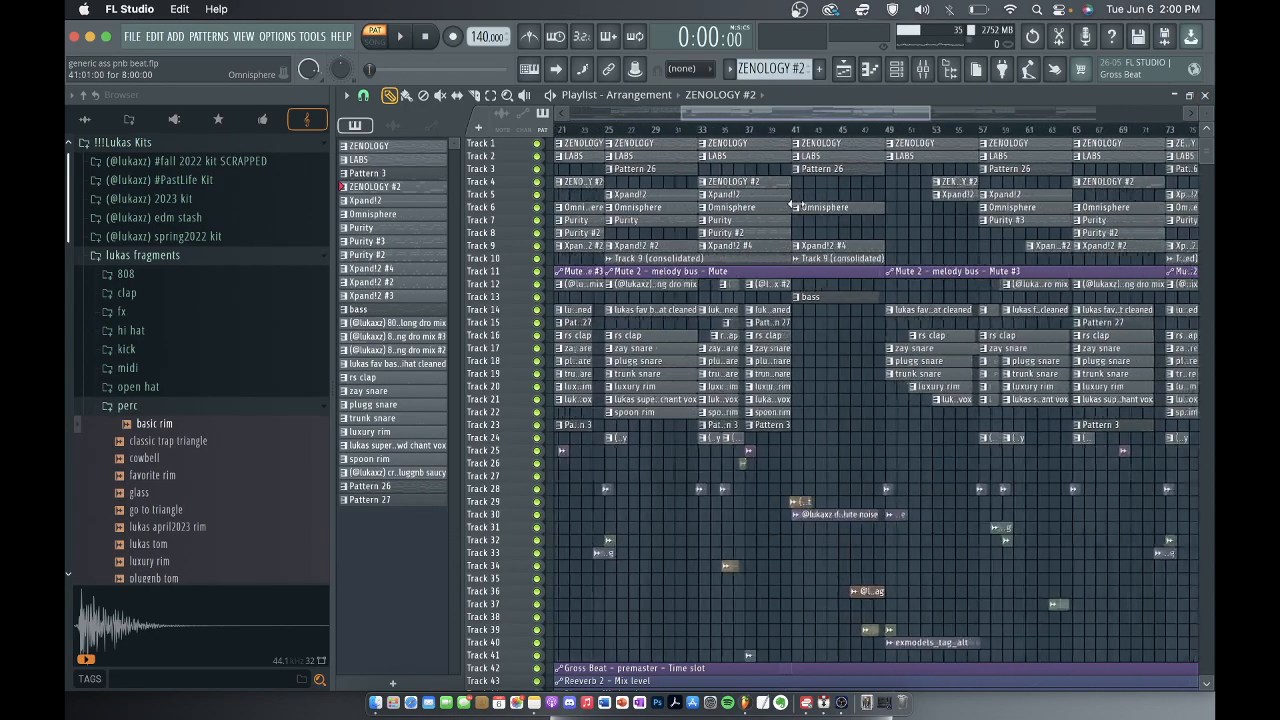
left_click(706, 192)
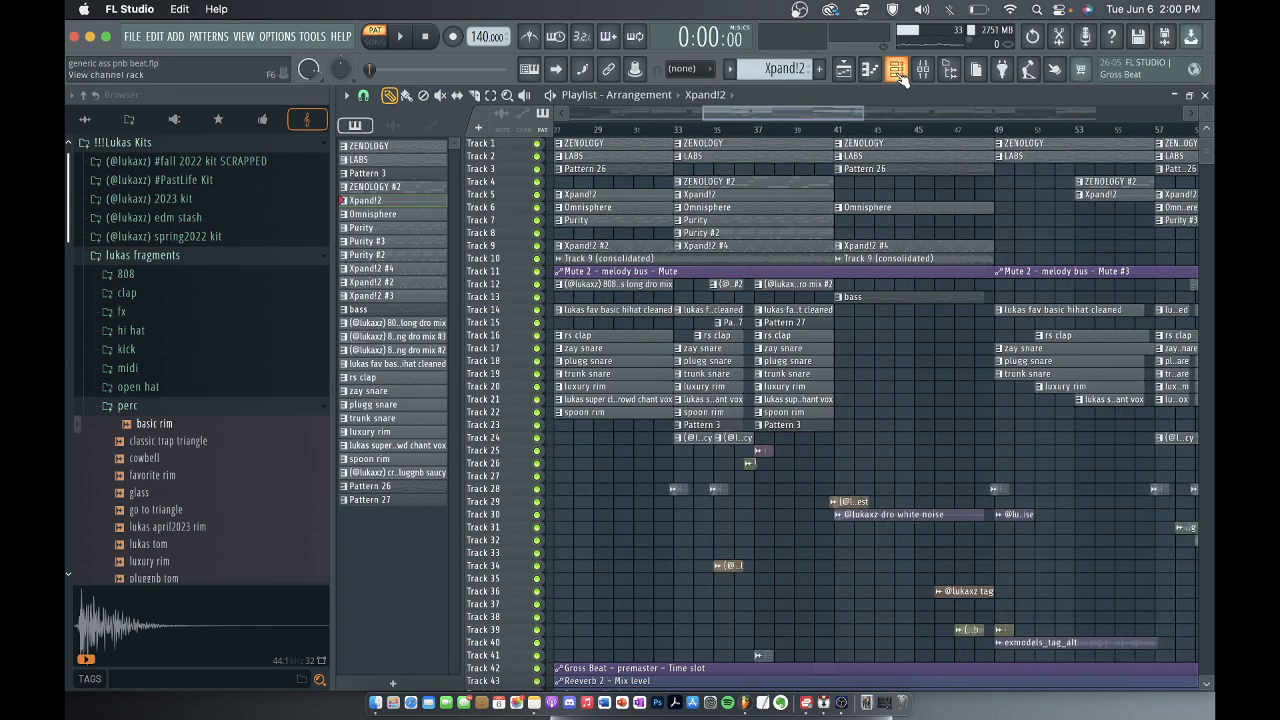
left_click(897, 68)
left_click(712, 249)
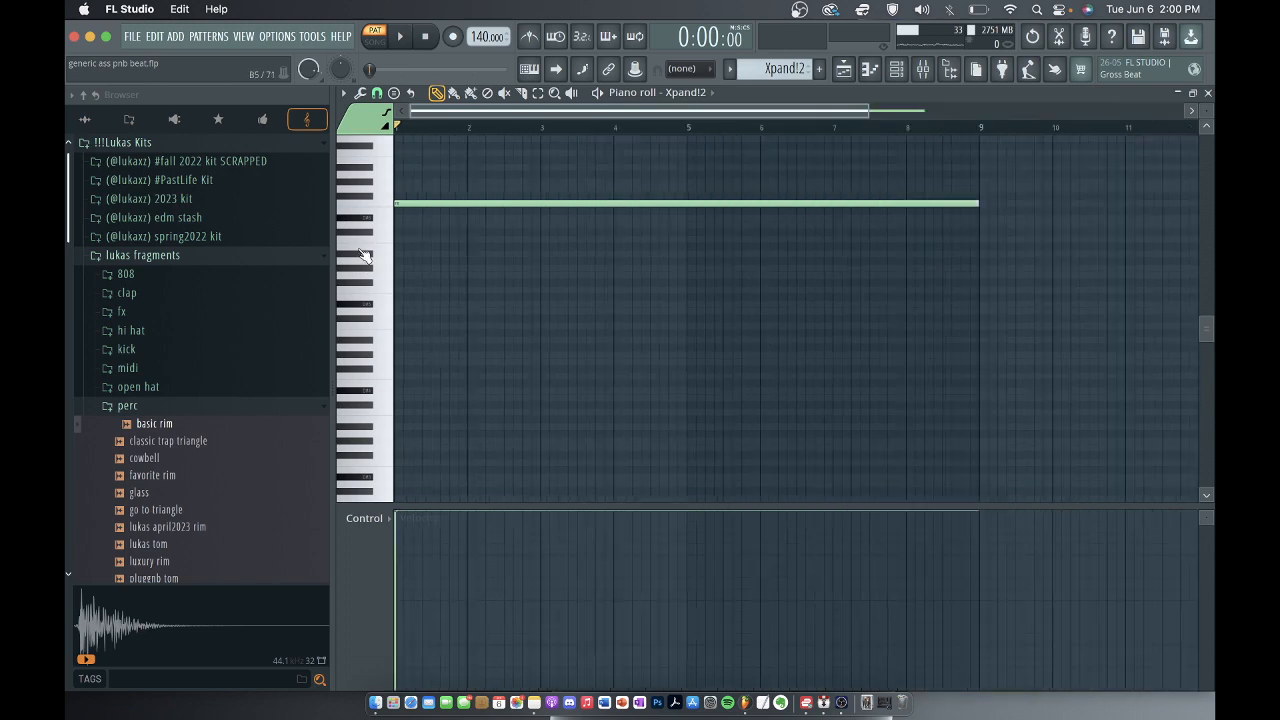
Play the Xpand!2 melody with its whole note length in view, and stop playback.
scroll(576, 291, "down", 3)
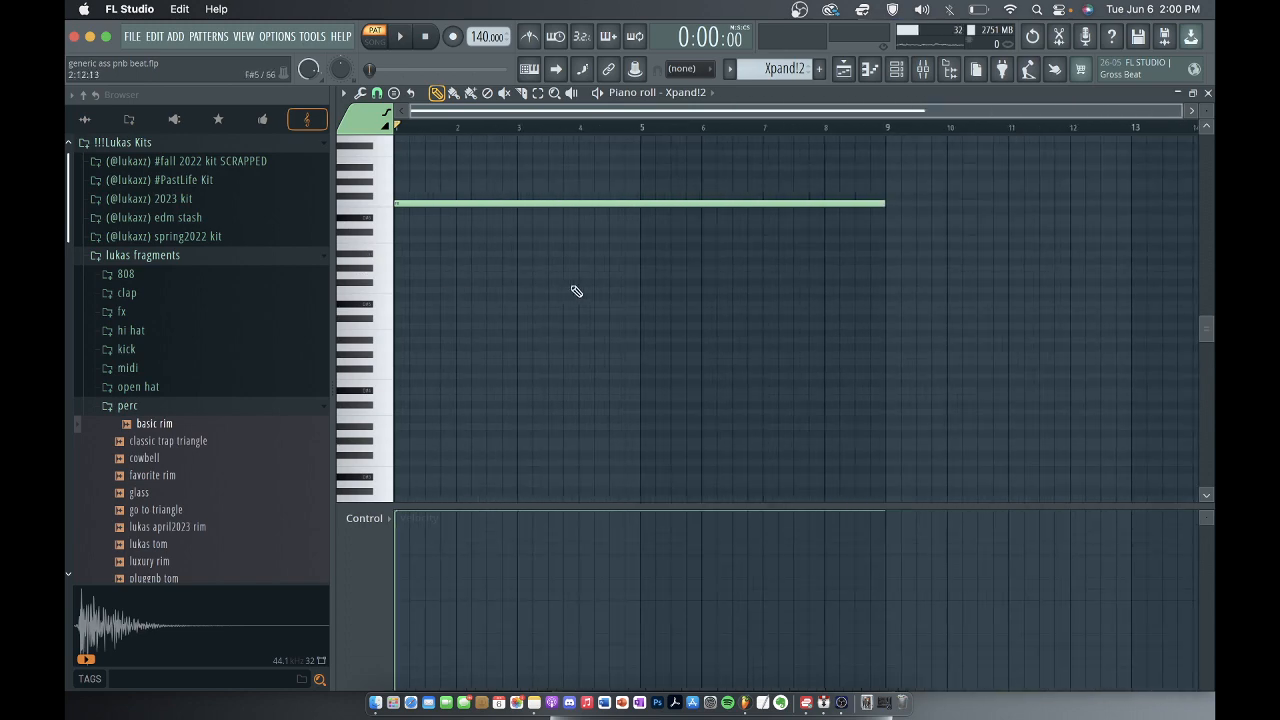
key("space")
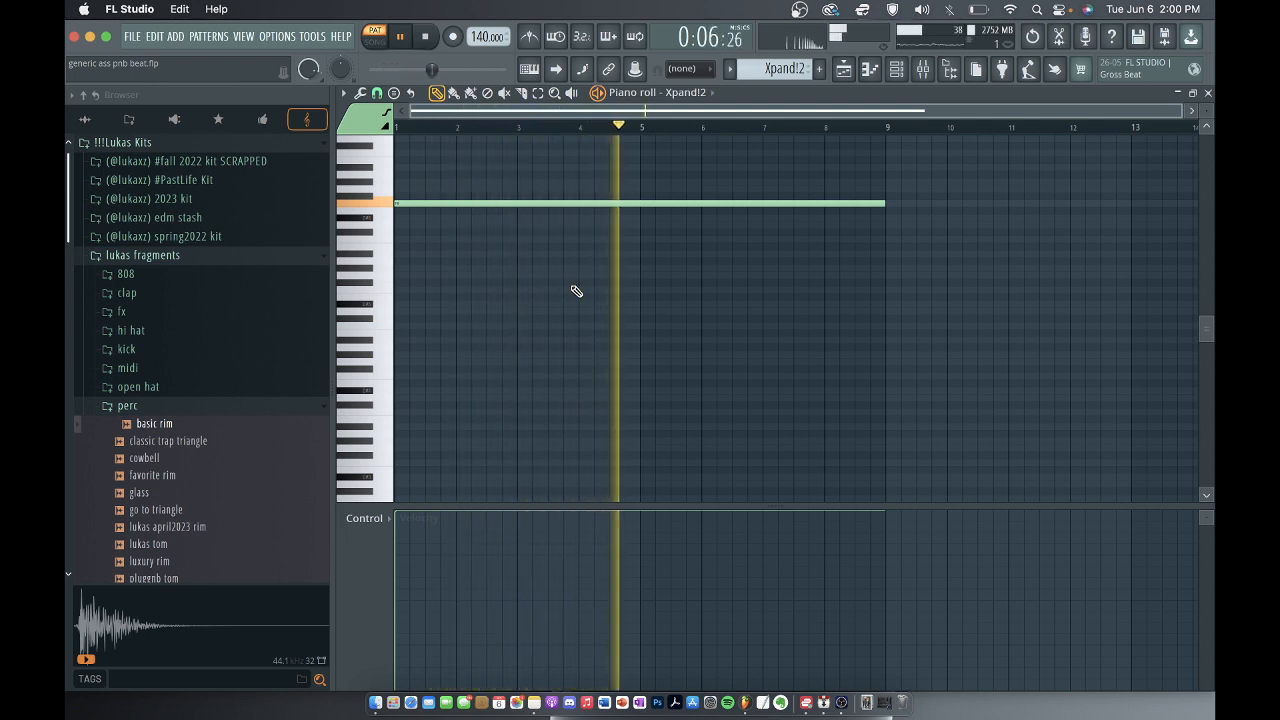
key("space")
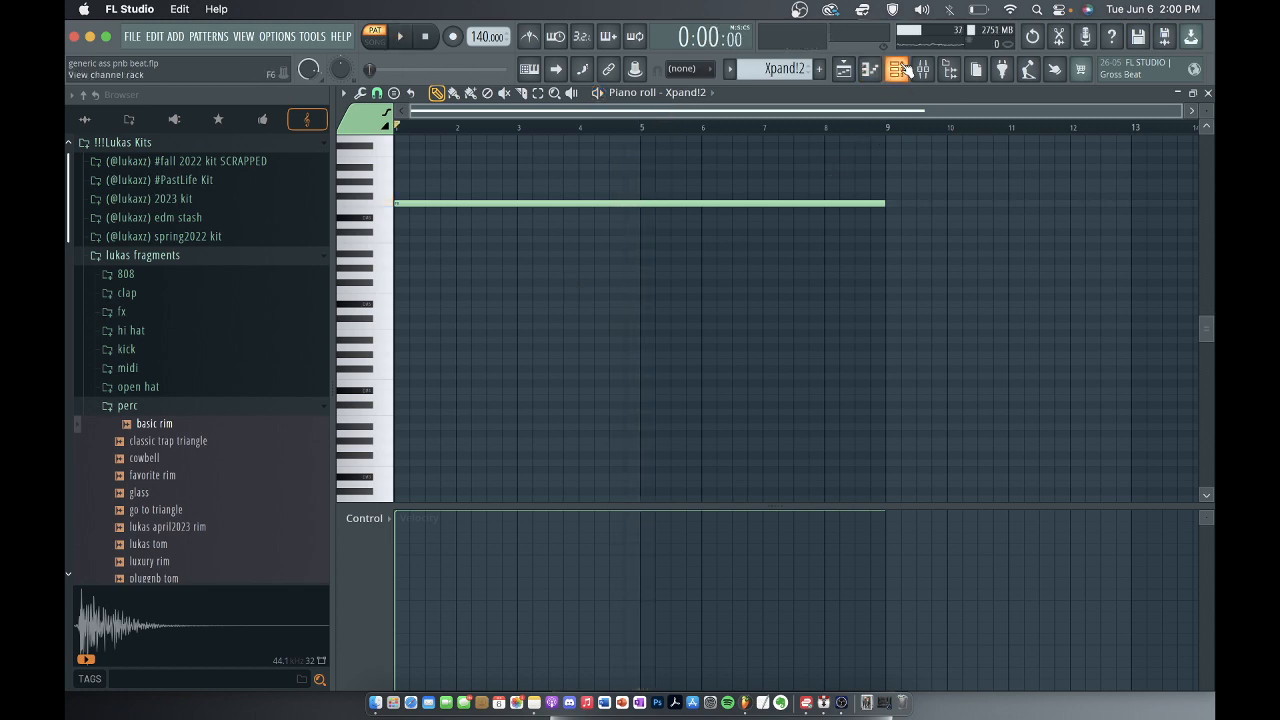
Check the preset loaded in the Xpand!2 instrument and close the plugin.
left_click(900, 68)
left_click(628, 243)
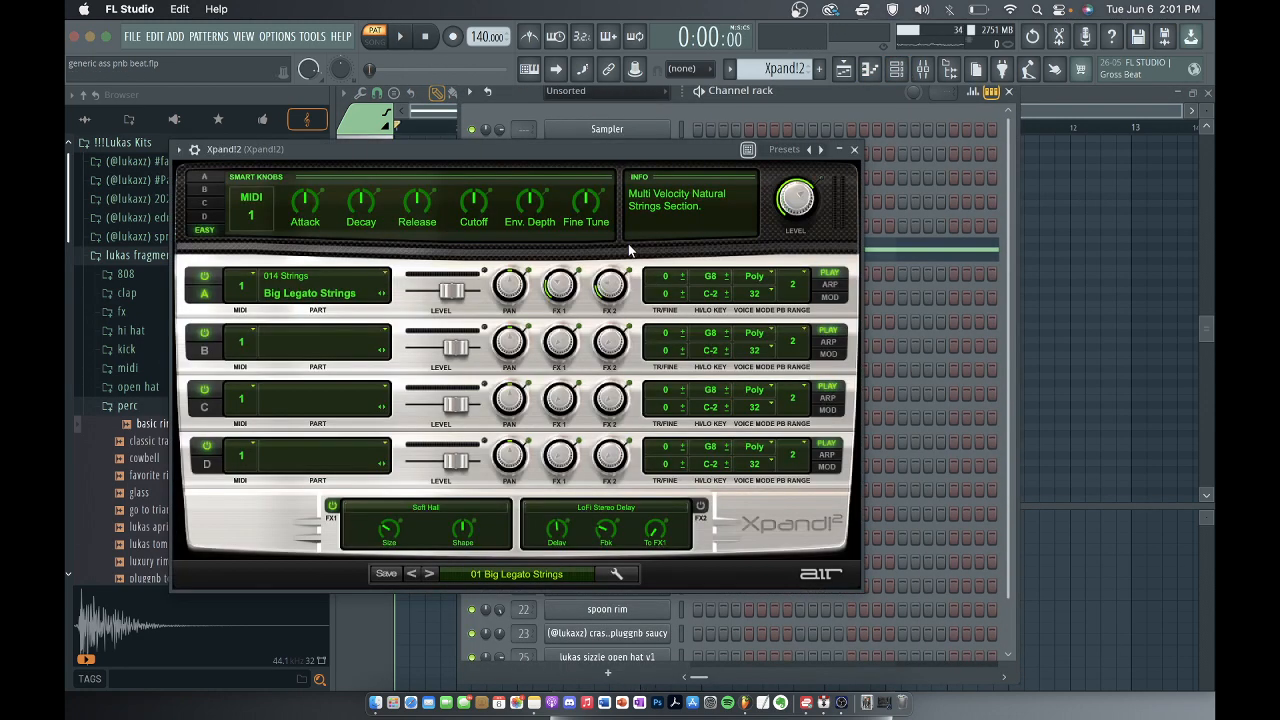
left_click(855, 150)
Check the Xpand!2 track's level and effect slots in the mixer, and return to the playlist.
left_click(921, 72)
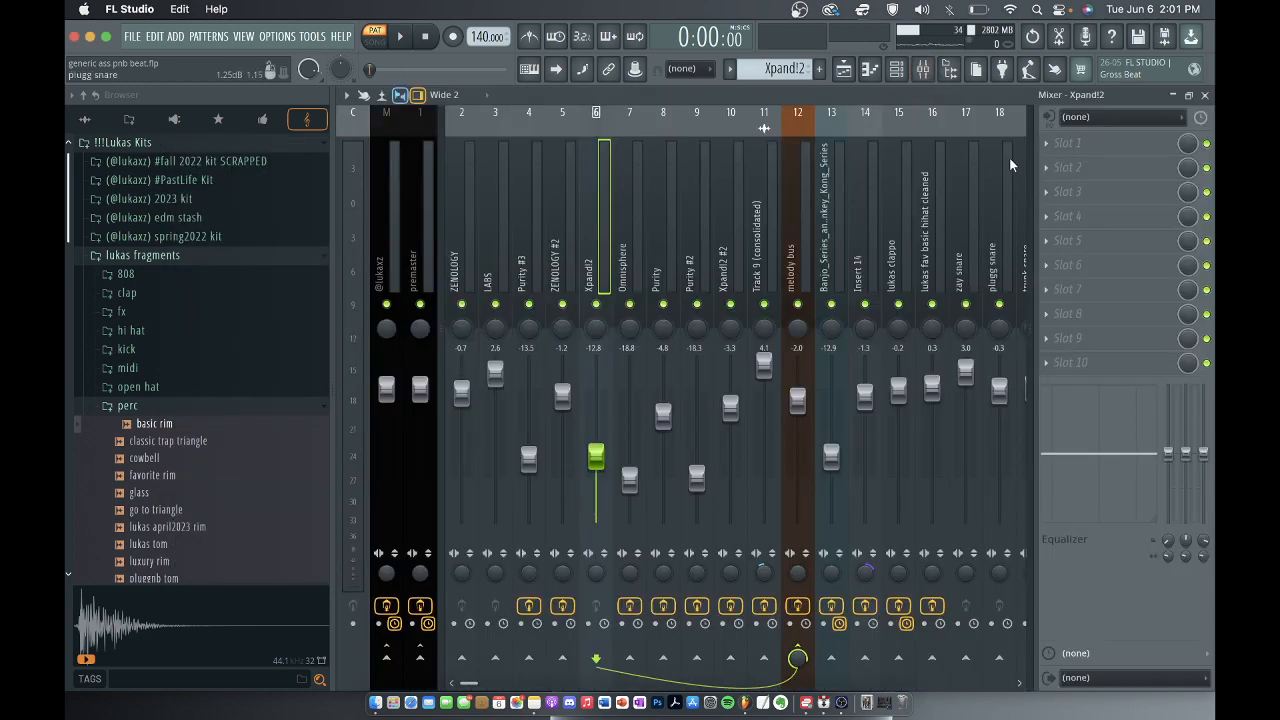
left_click(1203, 93)
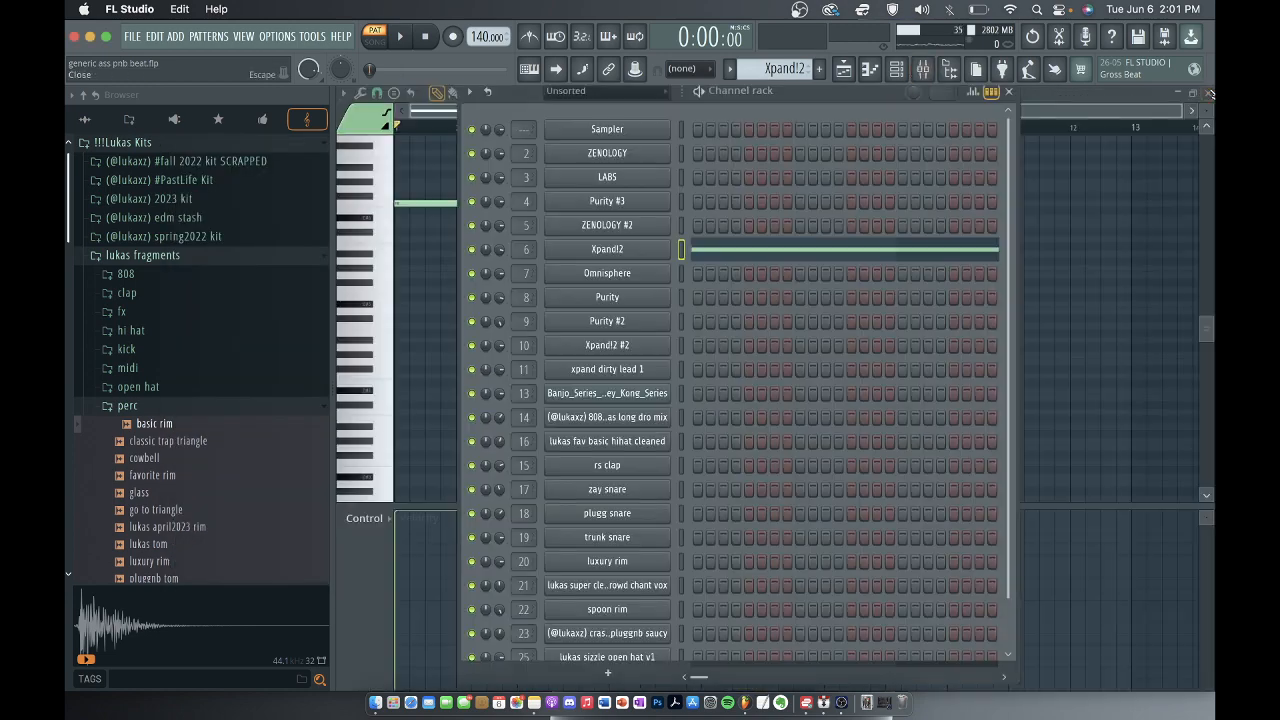
left_click(1009, 91)
left_click(1204, 93)
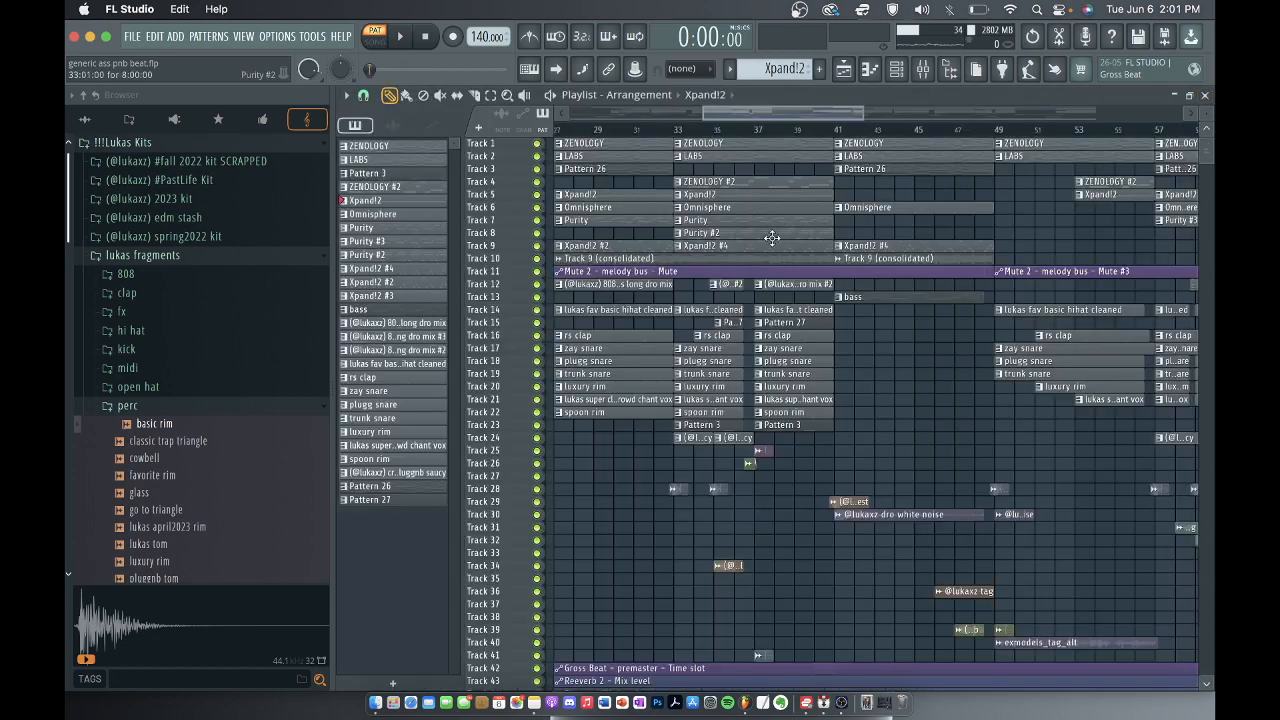
Select the Omnisphere pattern on track 6 of the playlist, and check the patch loaded in its instrument.
scroll(798, 213, "down", 3)
left_click(772, 207)
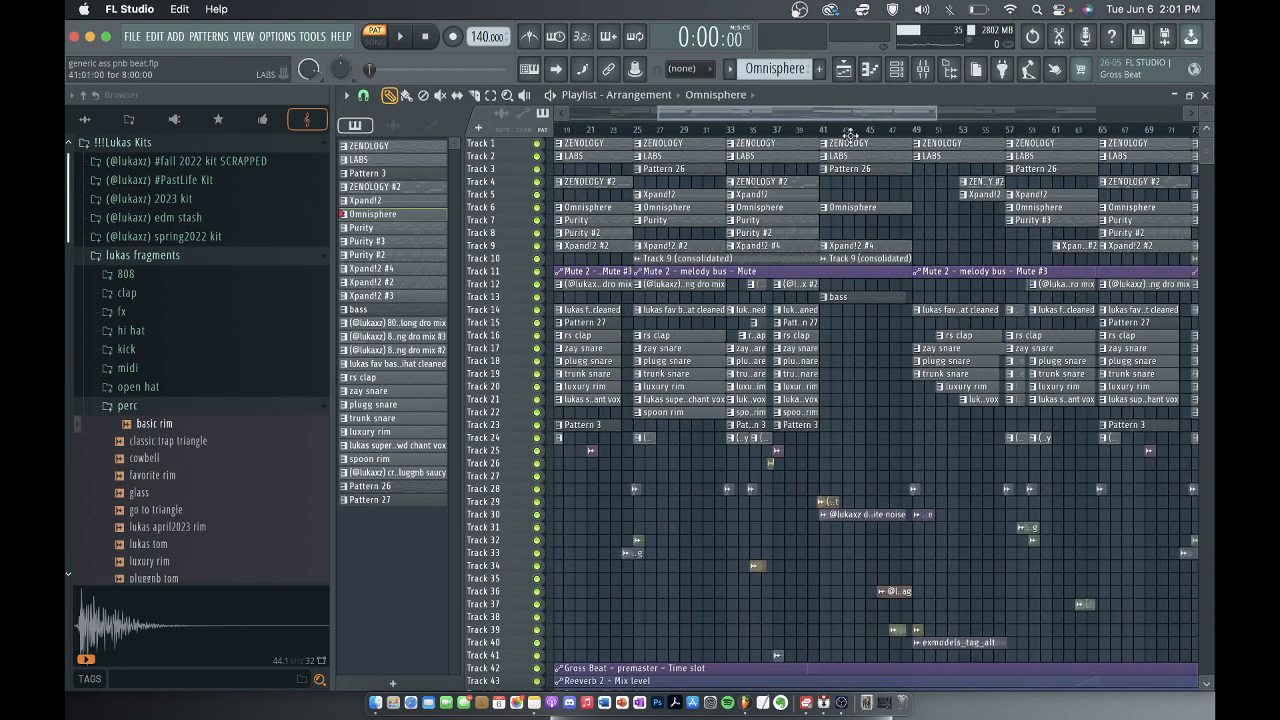
key("F6")
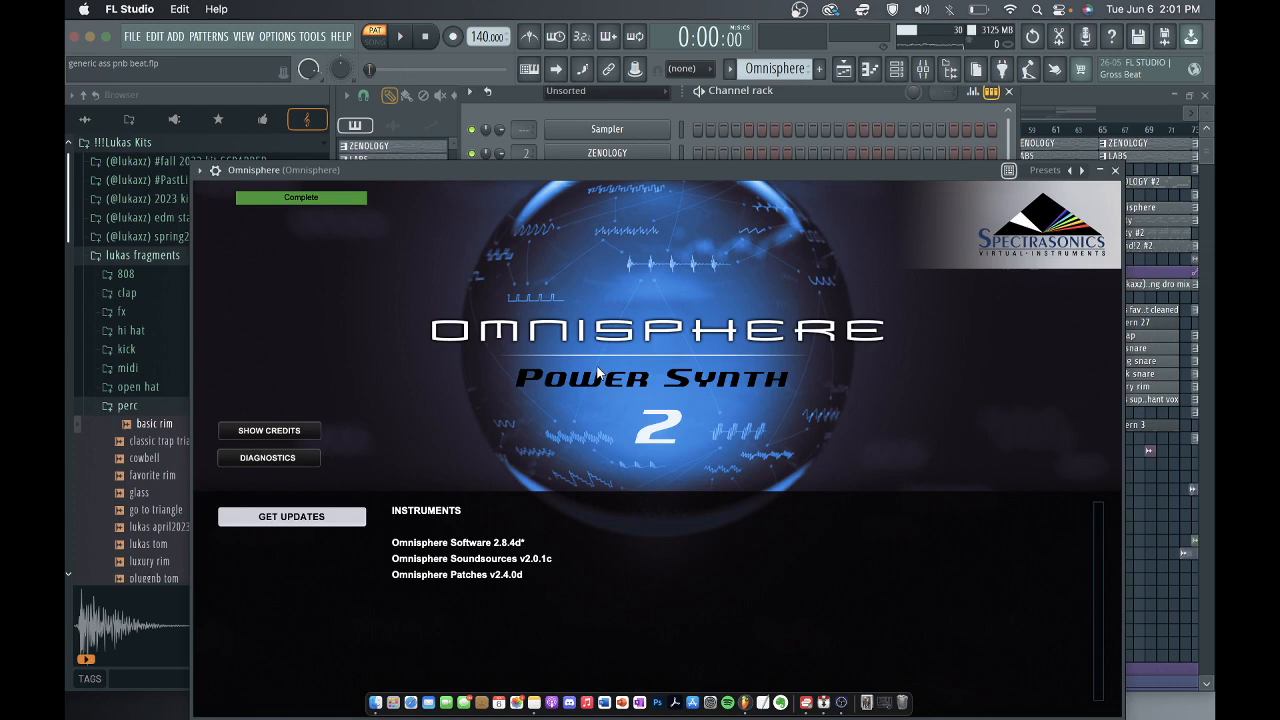
left_click(597, 371)
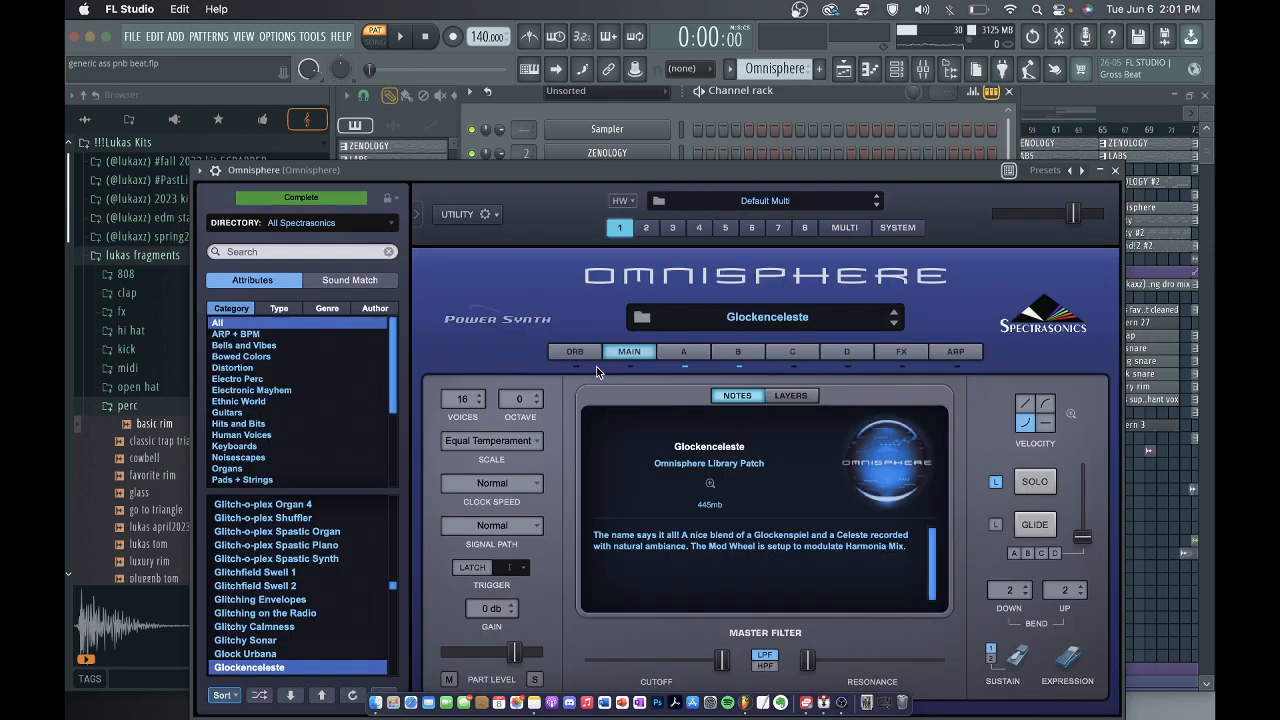
left_click(1115, 170)
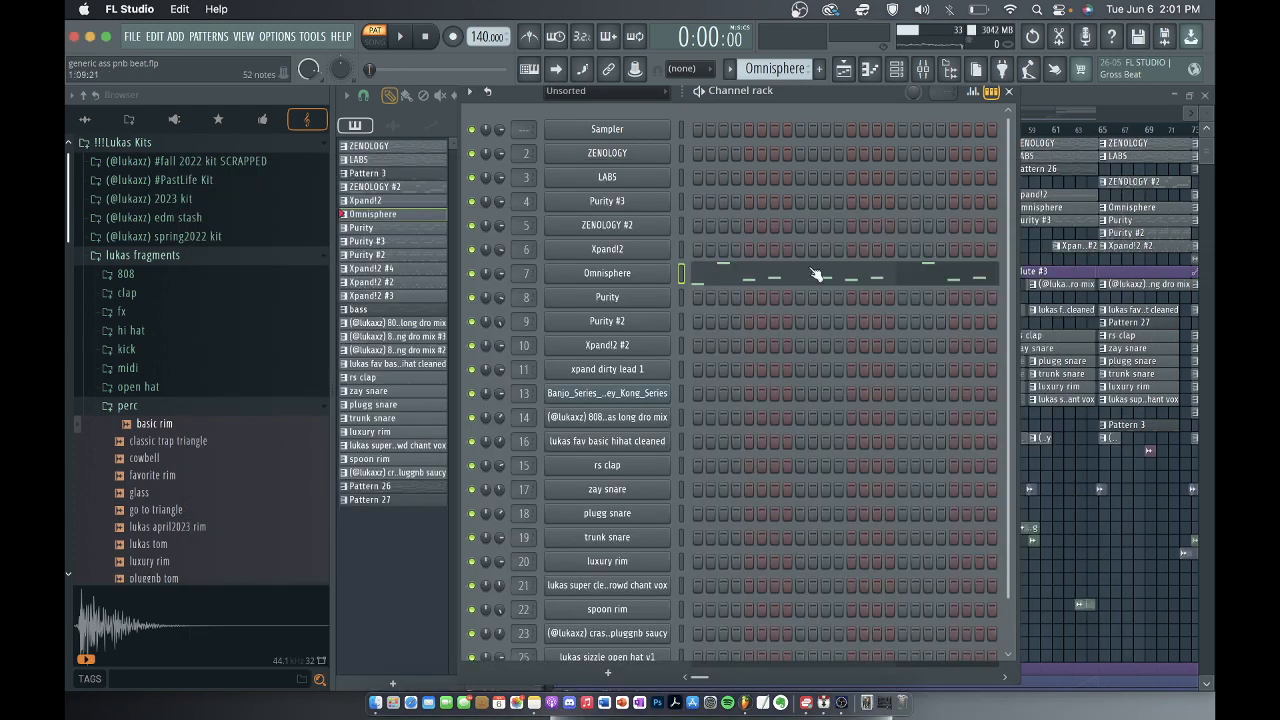
Open the Omnisphere notes in the piano roll and play the melody.
left_click(723, 277)
scroll(435, 232, "up", 2)
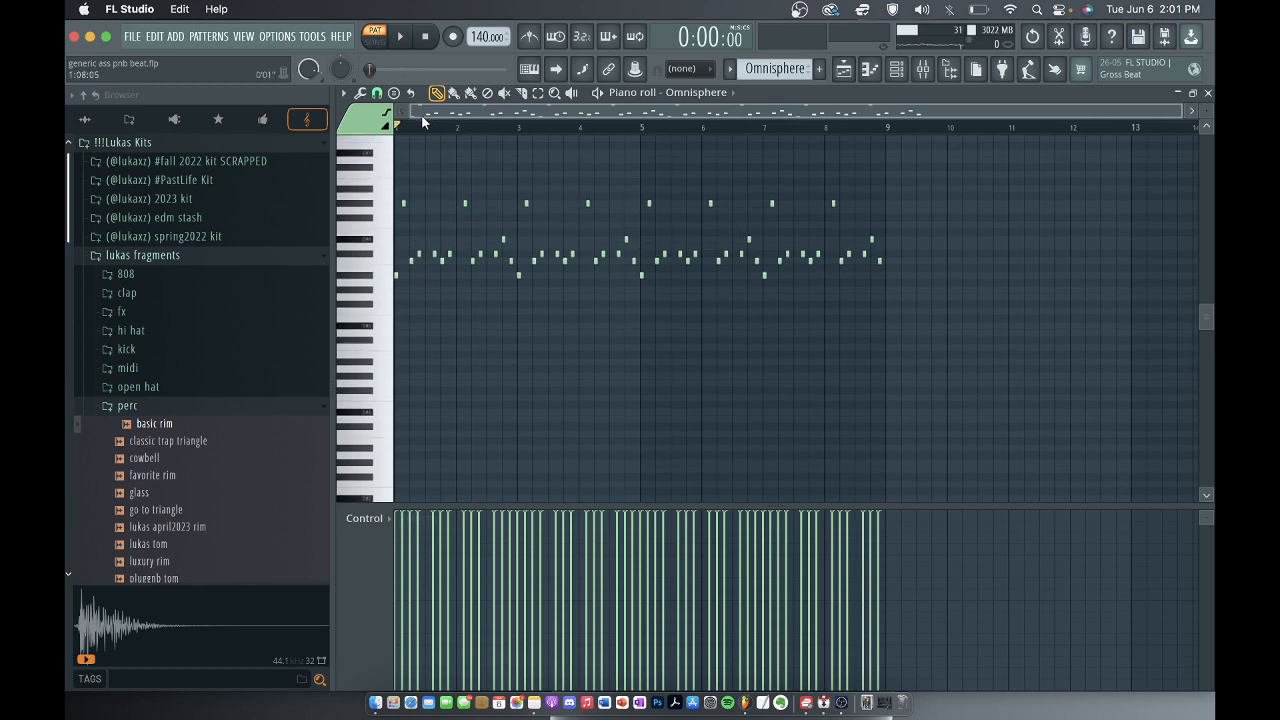
key("space")
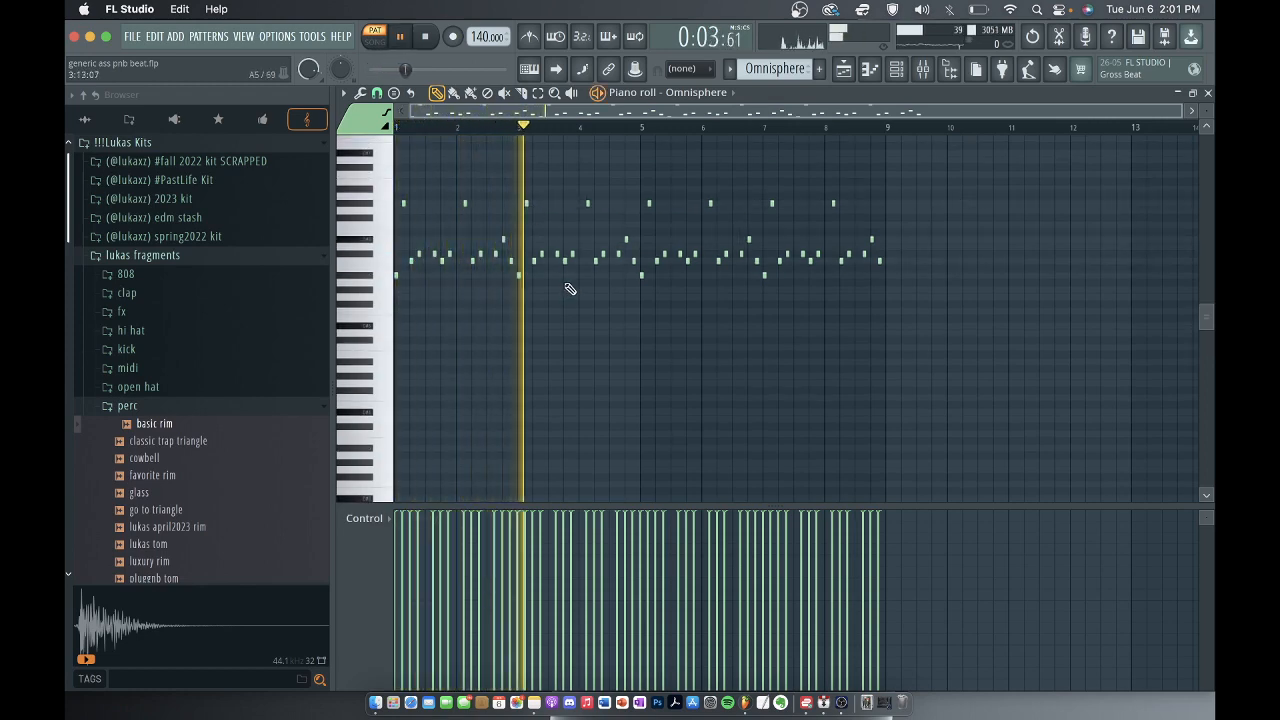
scroll(566, 286, "down", 2)
scroll(566, 282, "up", 5)
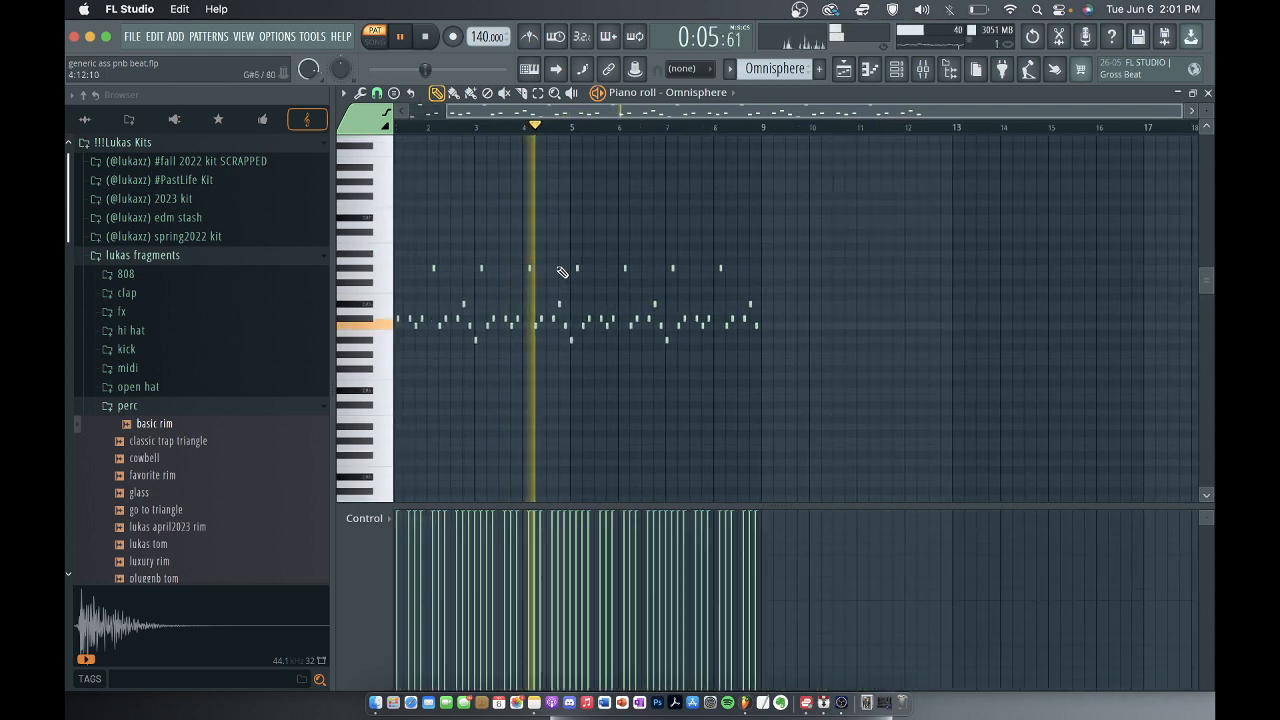
scroll(562, 274, "up", 2)
scroll(591, 383, "down", 2)
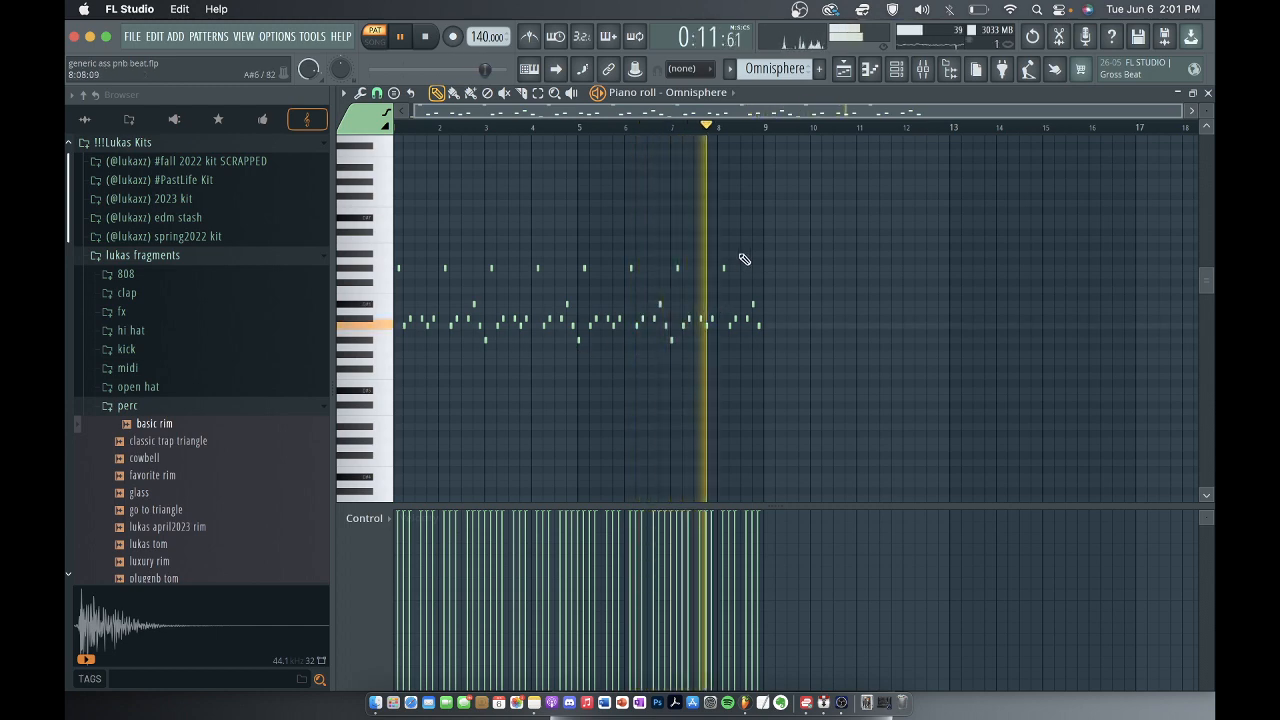
key("space")
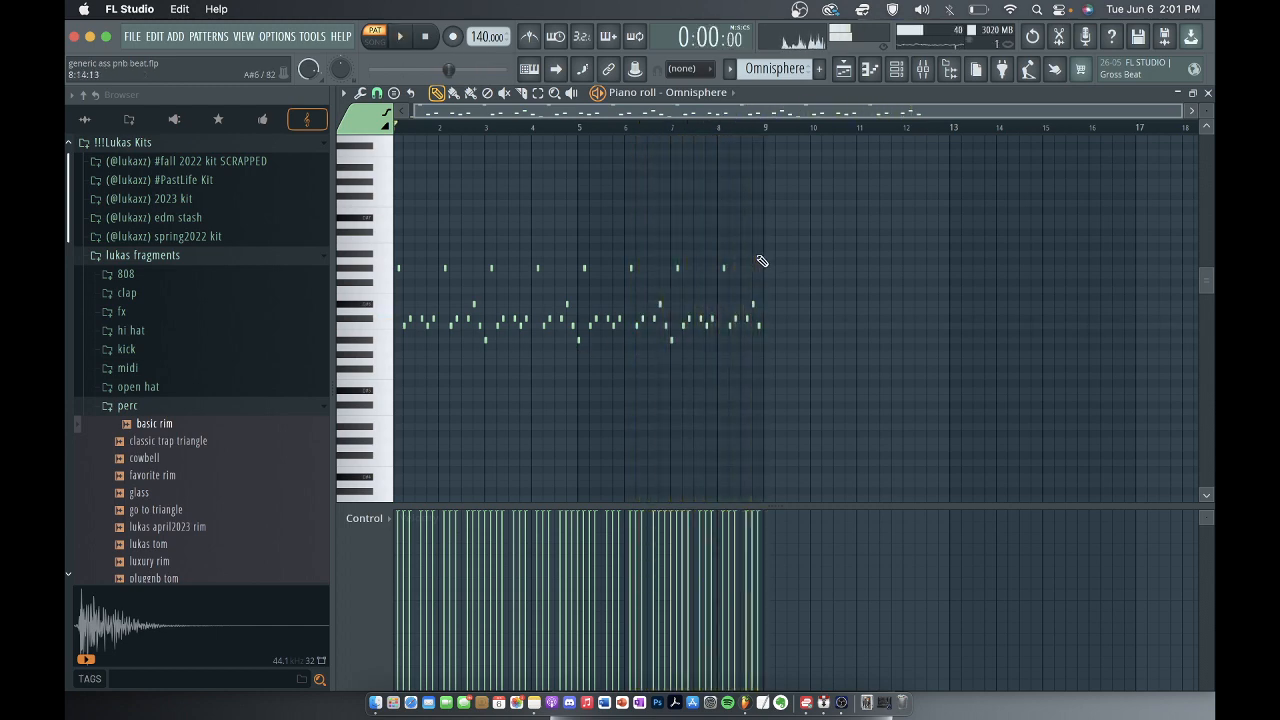
Inspect the level and Fruity parametric EQ 2 curve of the Omnisphere mixer track, and close the EQ.
left_click(923, 68)
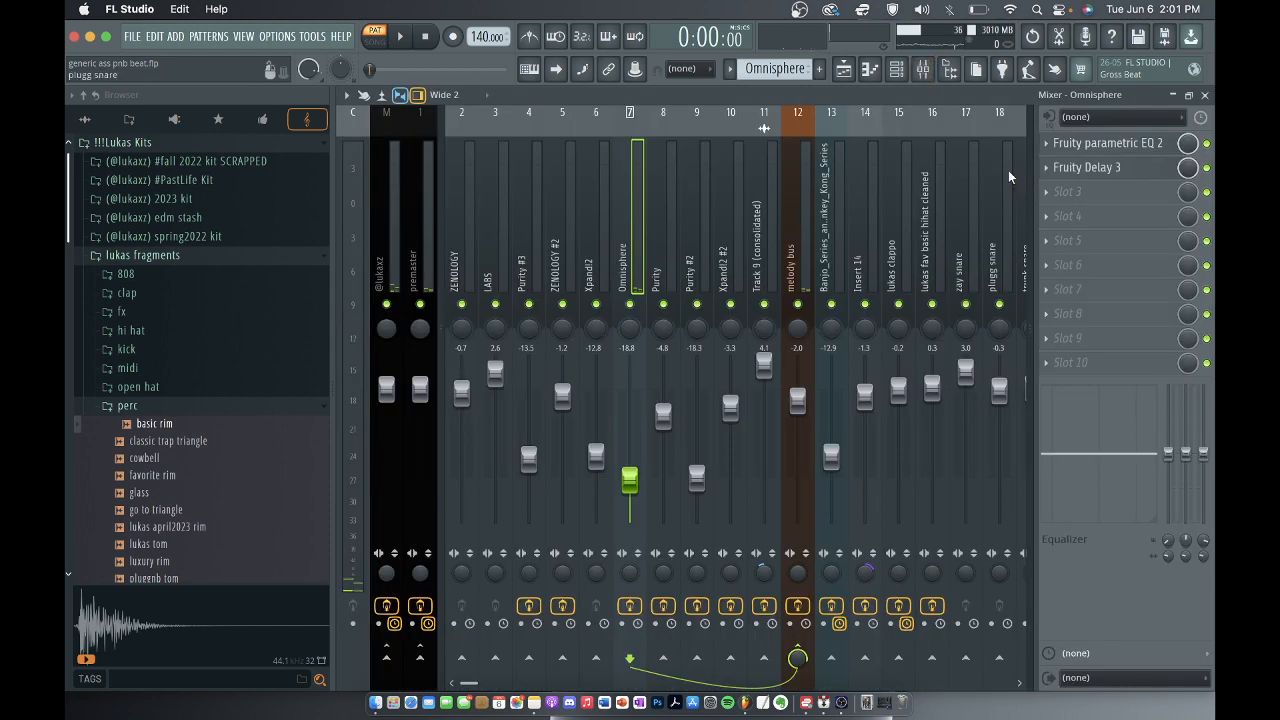
left_click(1112, 145)
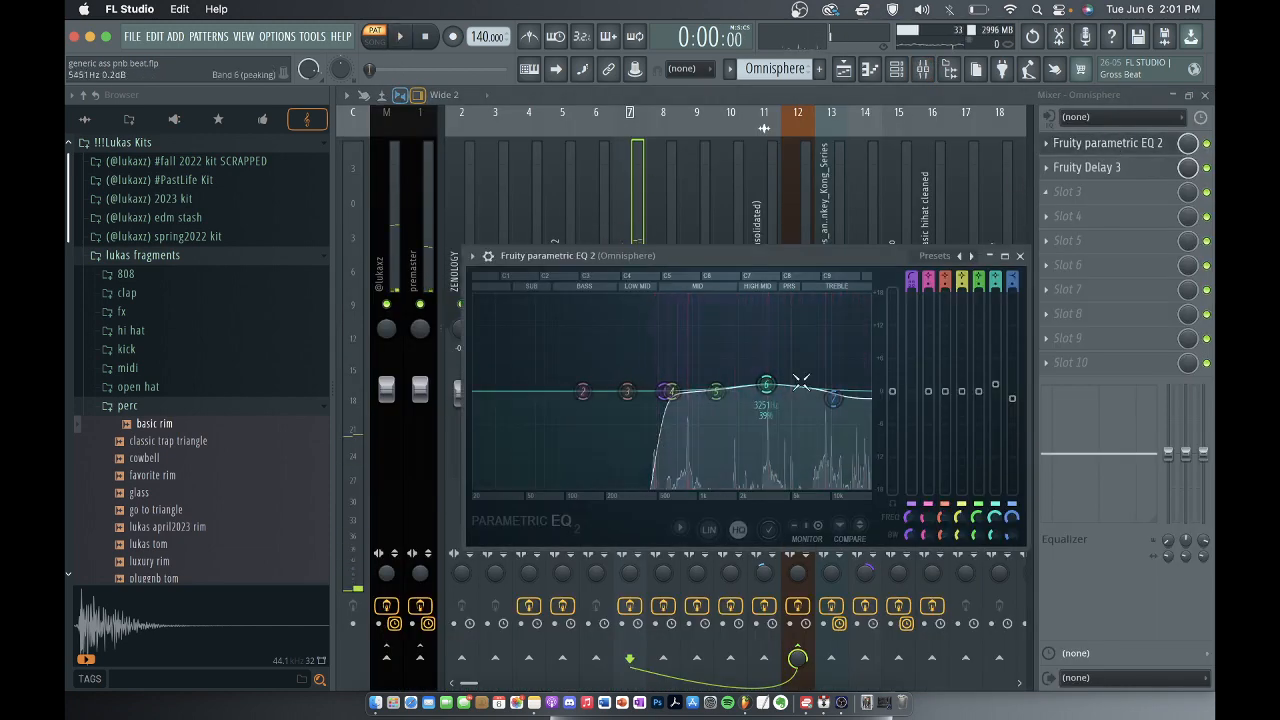
left_click(1207, 143)
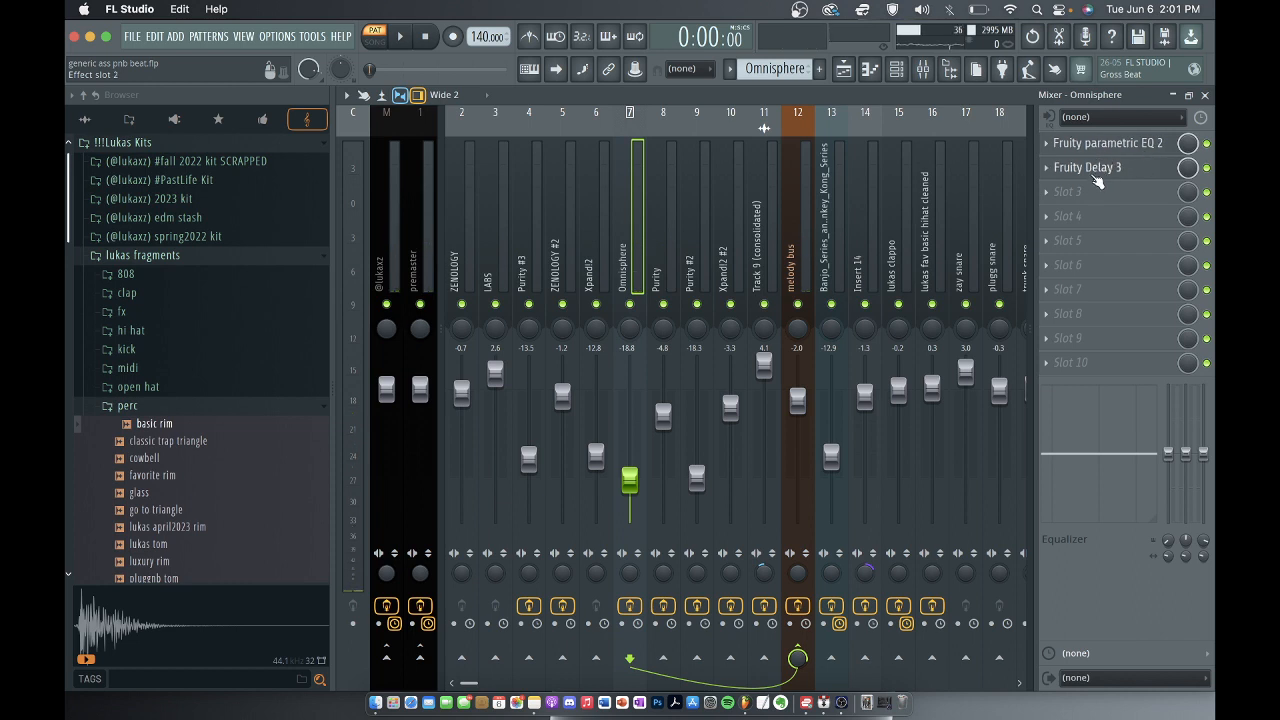
Inspect the Fruity Delay 3 settings on the Omnisphere mixer track, and close the open windows to return to the playlist.
left_click(1098, 180)
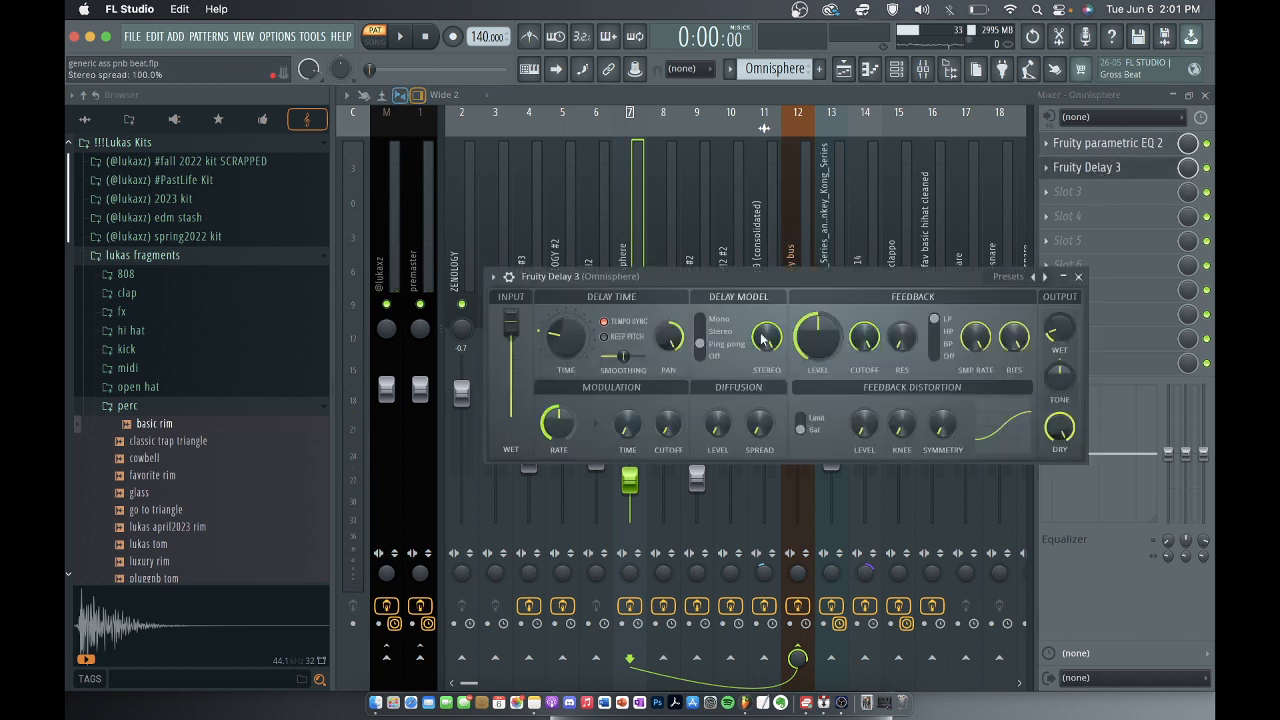
left_click(1080, 277)
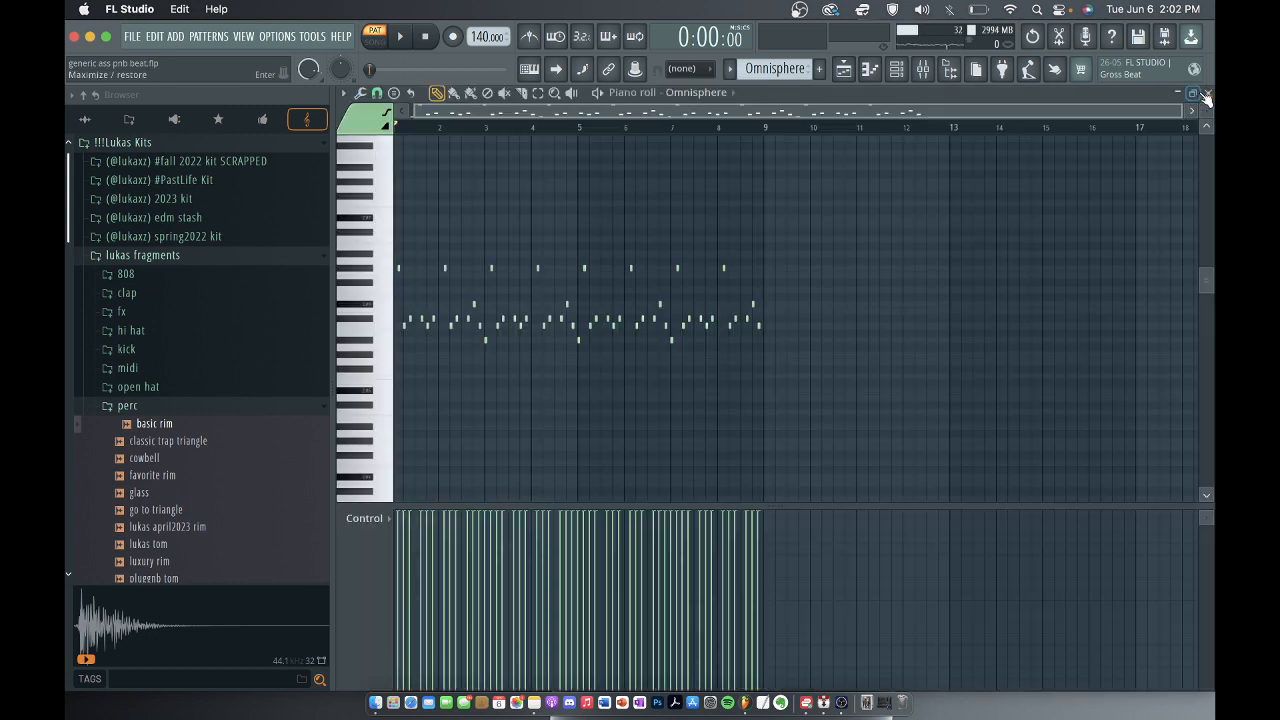
left_click(1204, 94)
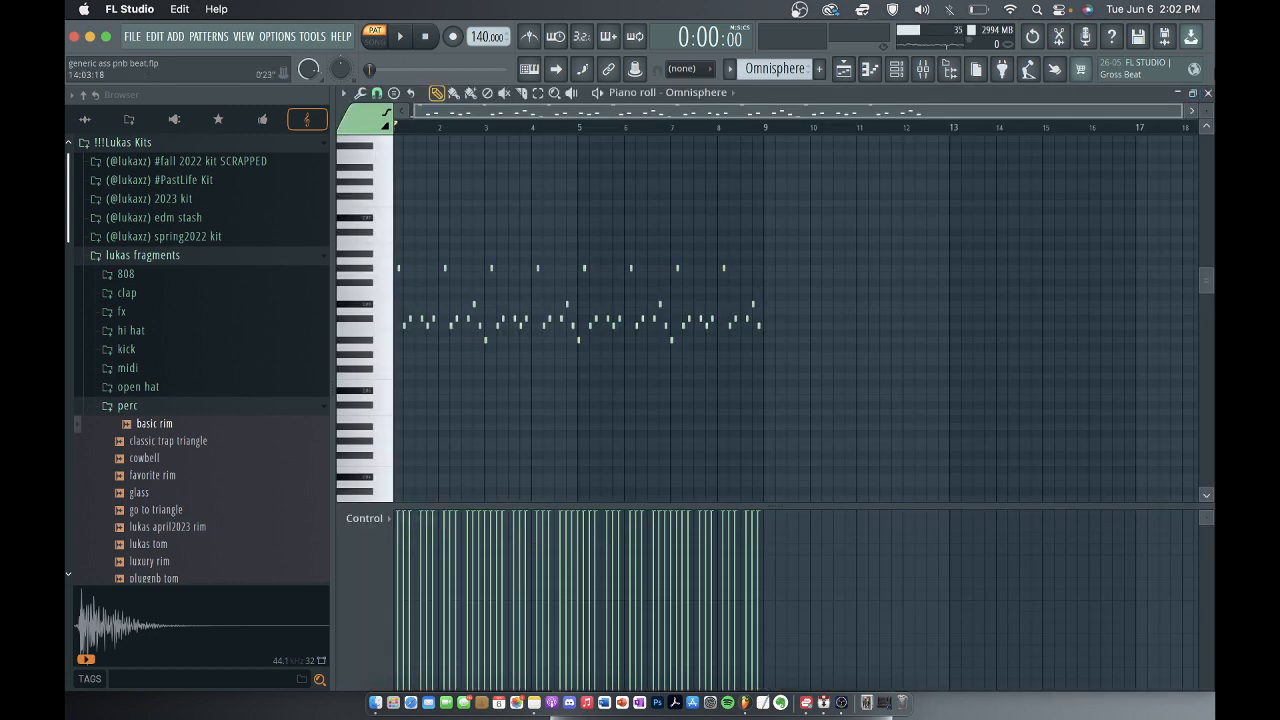
left_click(1208, 94)
left_click(1011, 93)
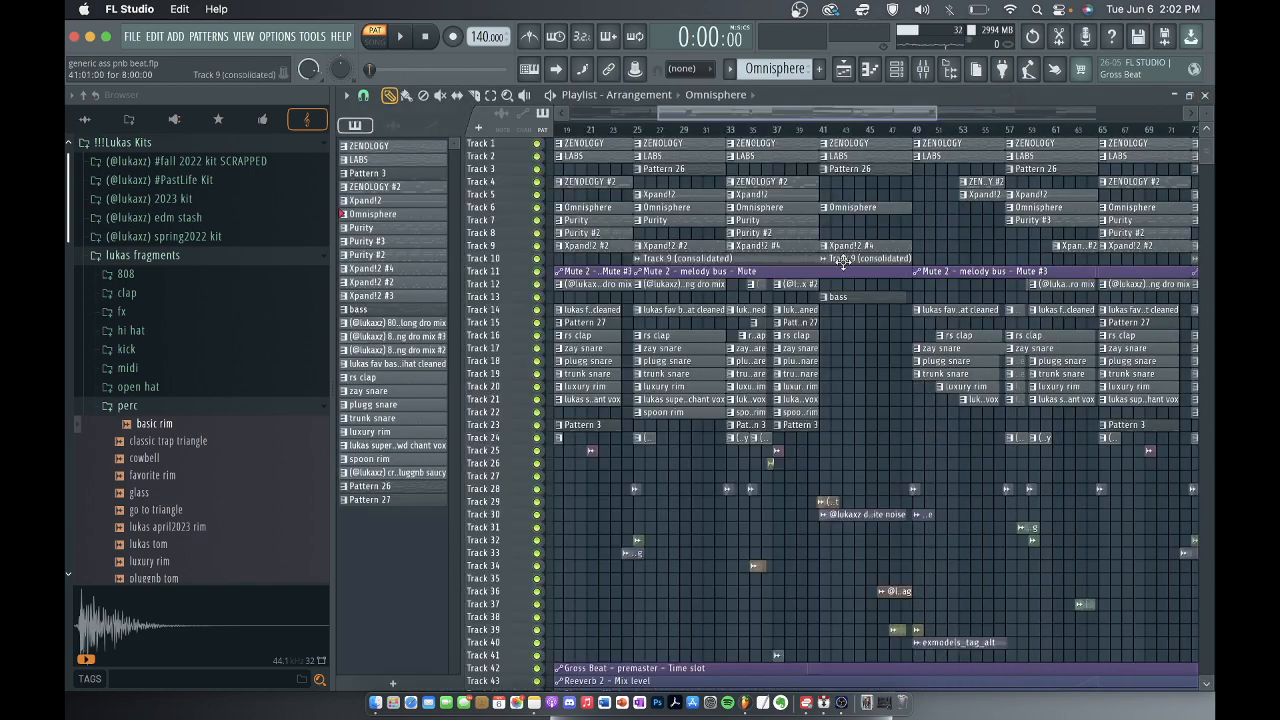
Select the Purity pattern on track 7 of the playlist and open its notes in the piano roll.
left_click(768, 220)
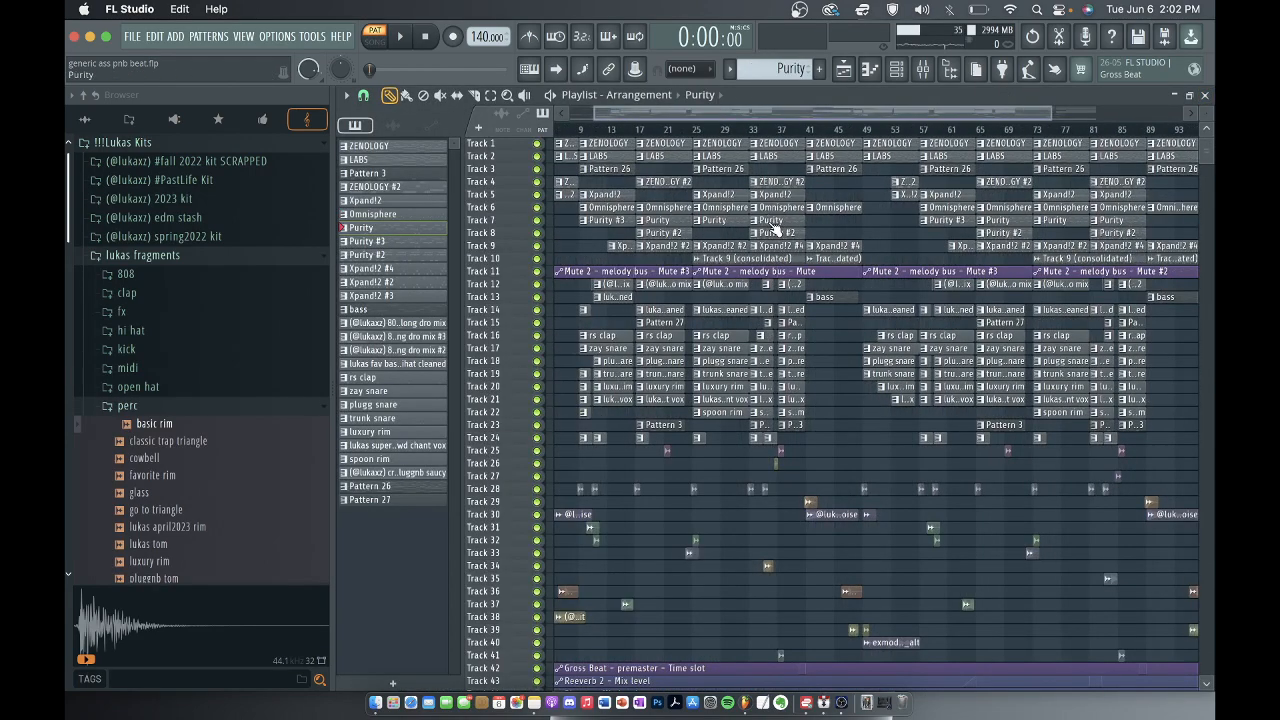
scroll(768, 220, "up", 2)
left_click(899, 70)
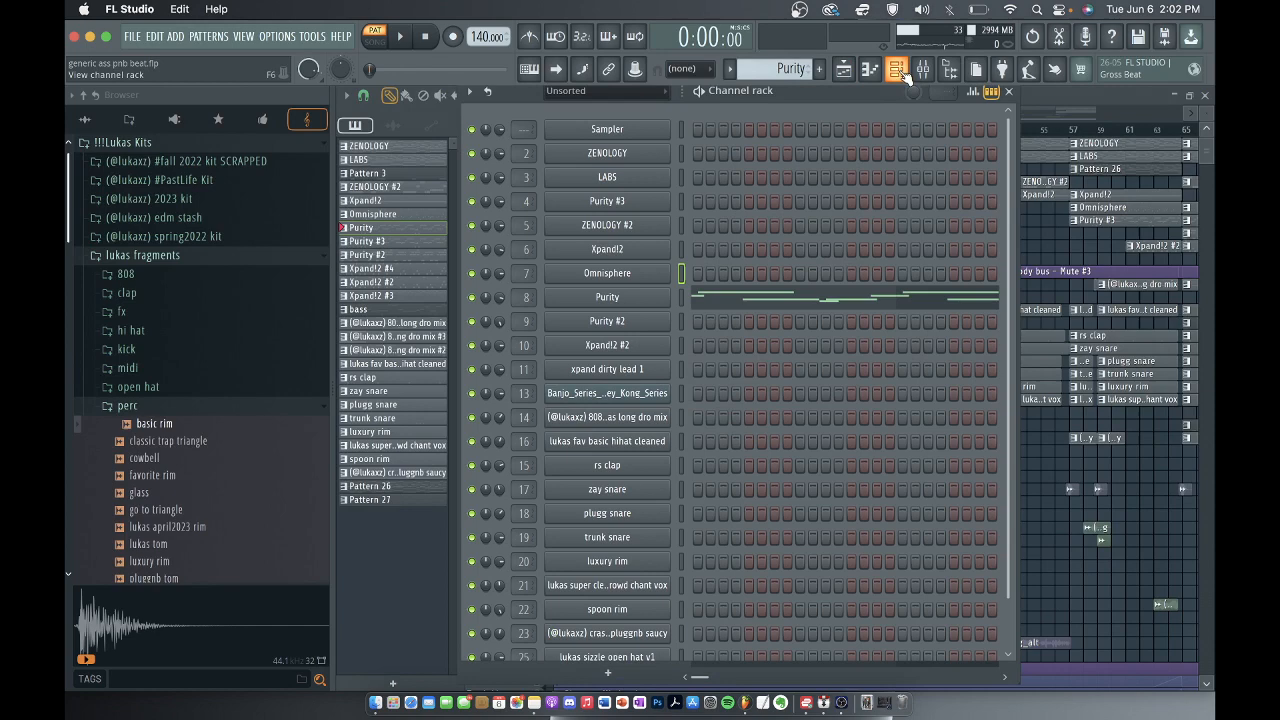
left_click(716, 298)
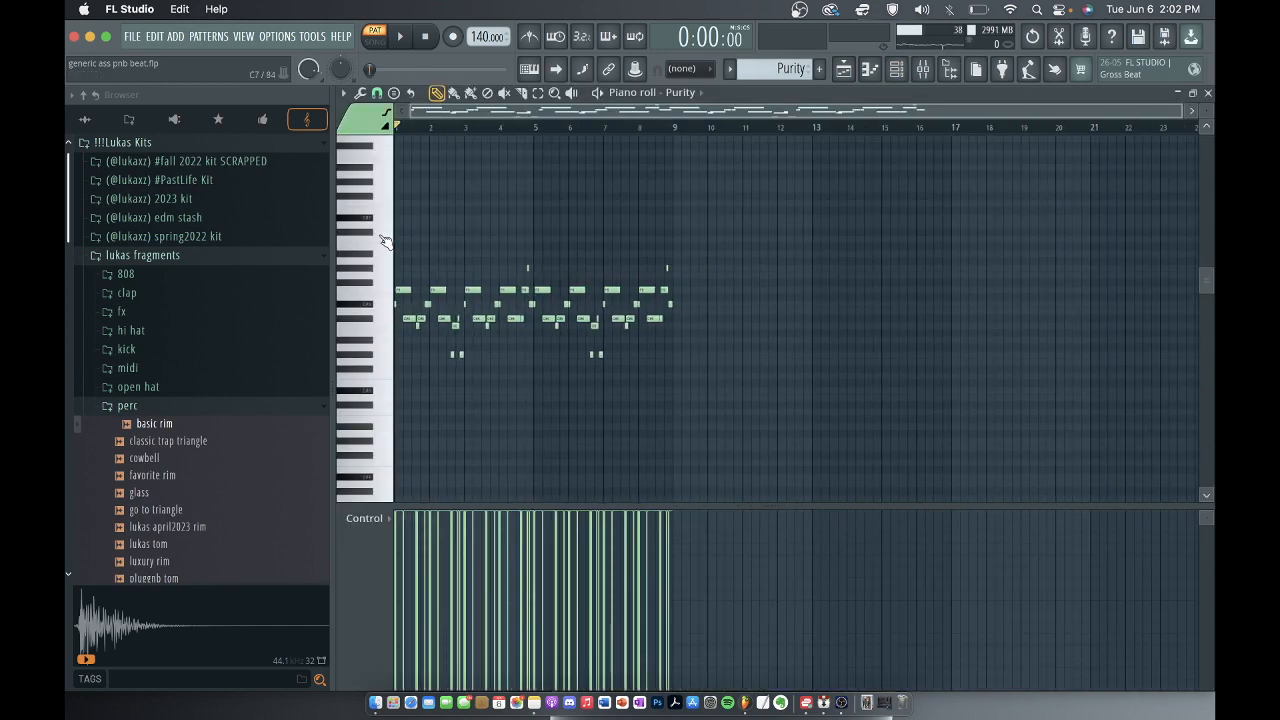
Play the Purity melody with all its notes in view, and stop playback.
scroll(502, 228, "up", 3)
scroll(536, 228, "down", 3)
key("space")
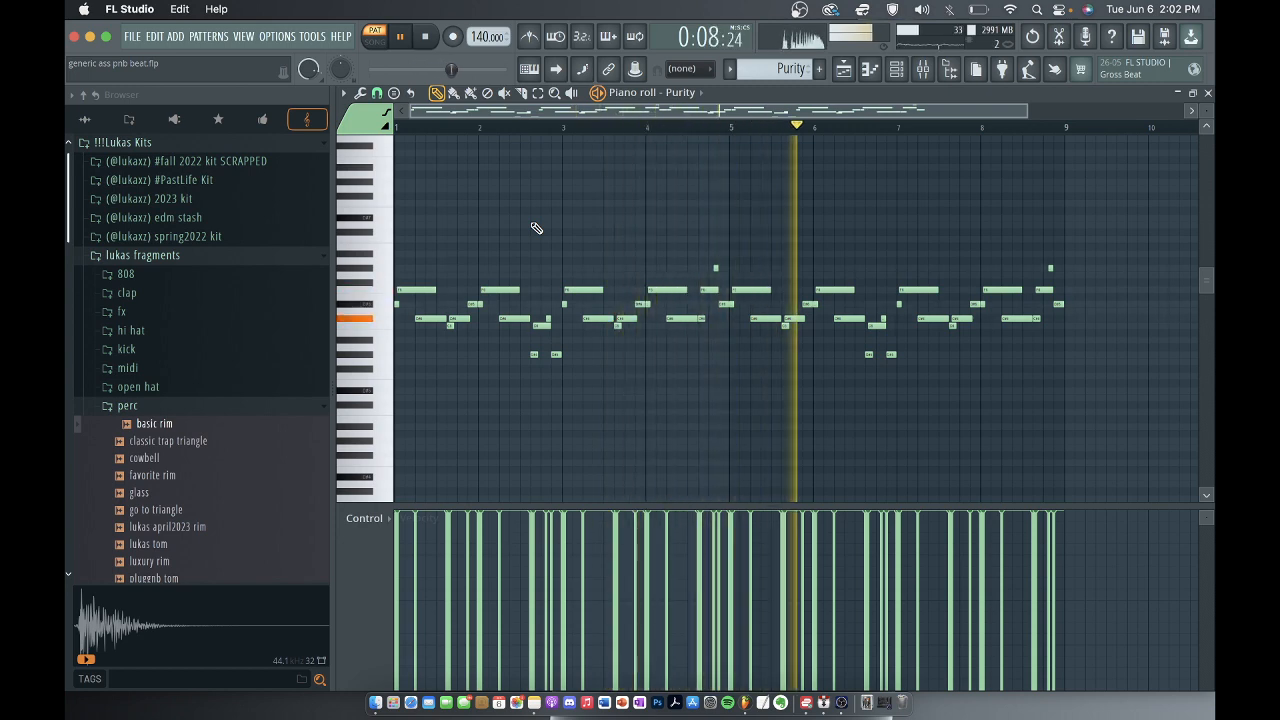
scroll(536, 228, "down", 2)
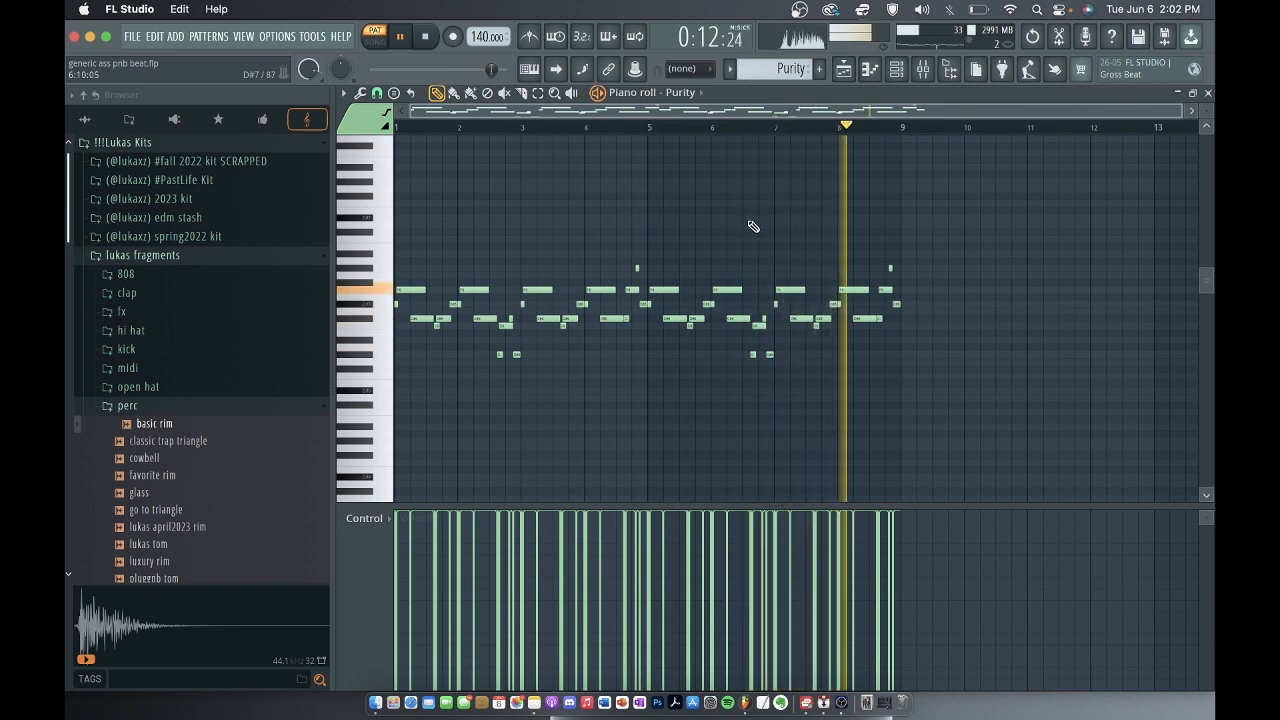
key("space")
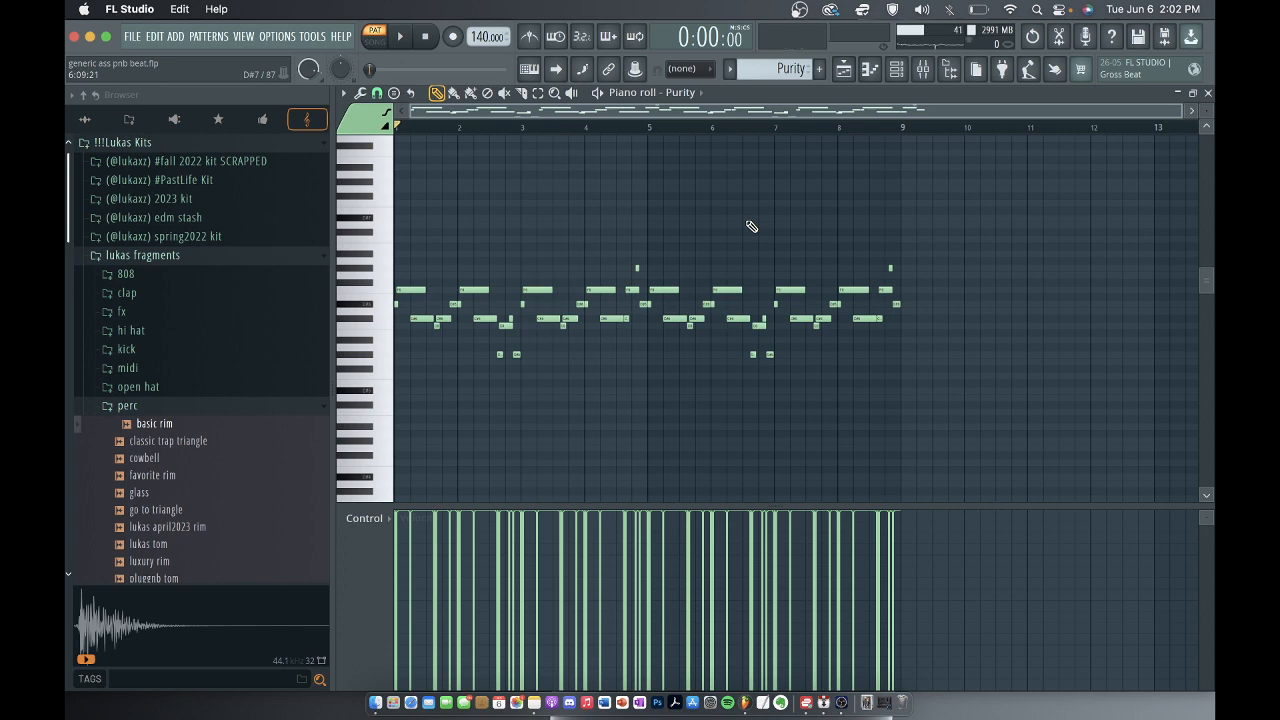
Play the Purity melody with its notes transposed down one octave, stop playback, and return the notes to their original octave.
scroll(751, 227, "up", 3)
key("space")
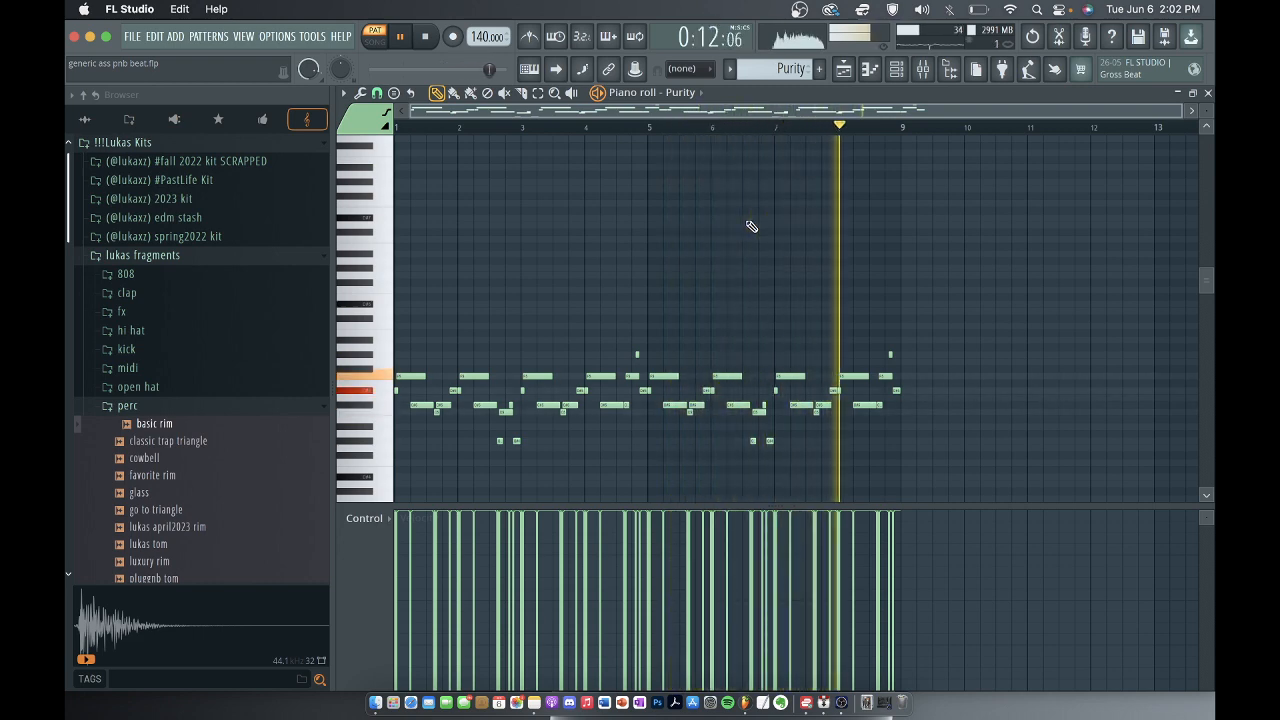
key("space")
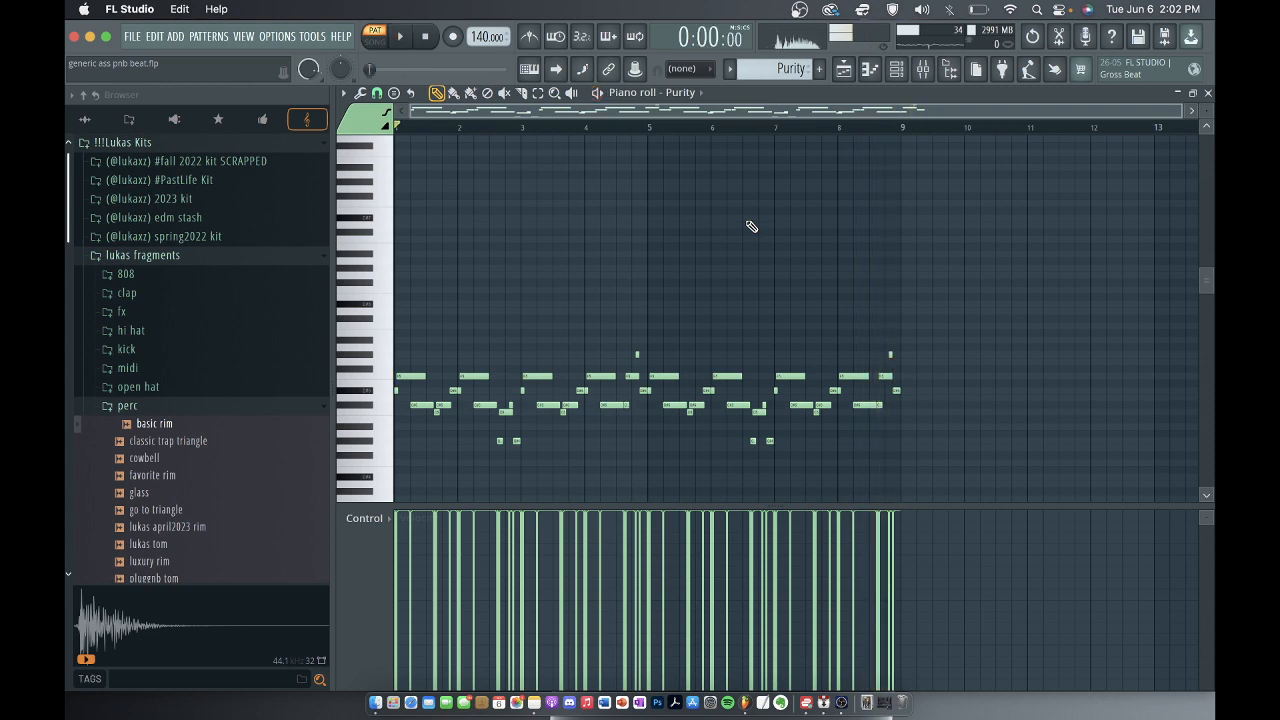
scroll(751, 224, "down", 3)
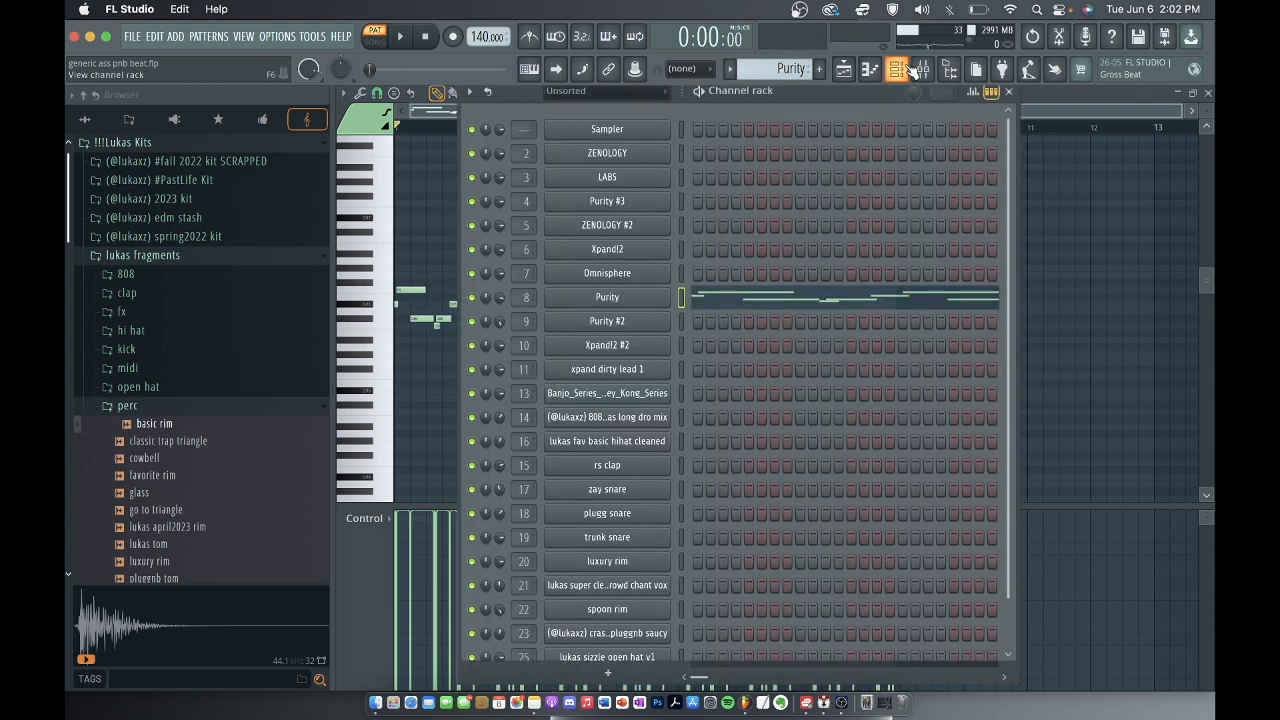
Inspect the preset loaded in the Purity instrument, and close the plugin and the channel rack.
left_click(896, 68)
left_click(597, 298)
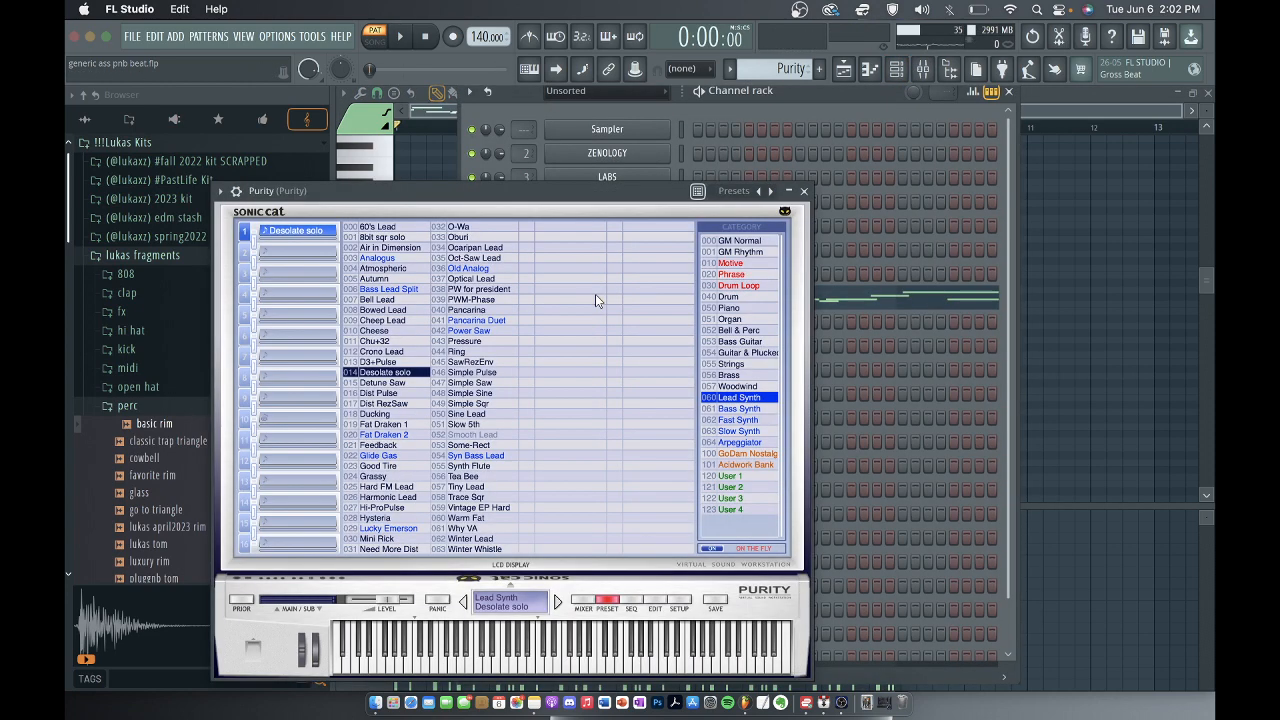
left_click(803, 190)
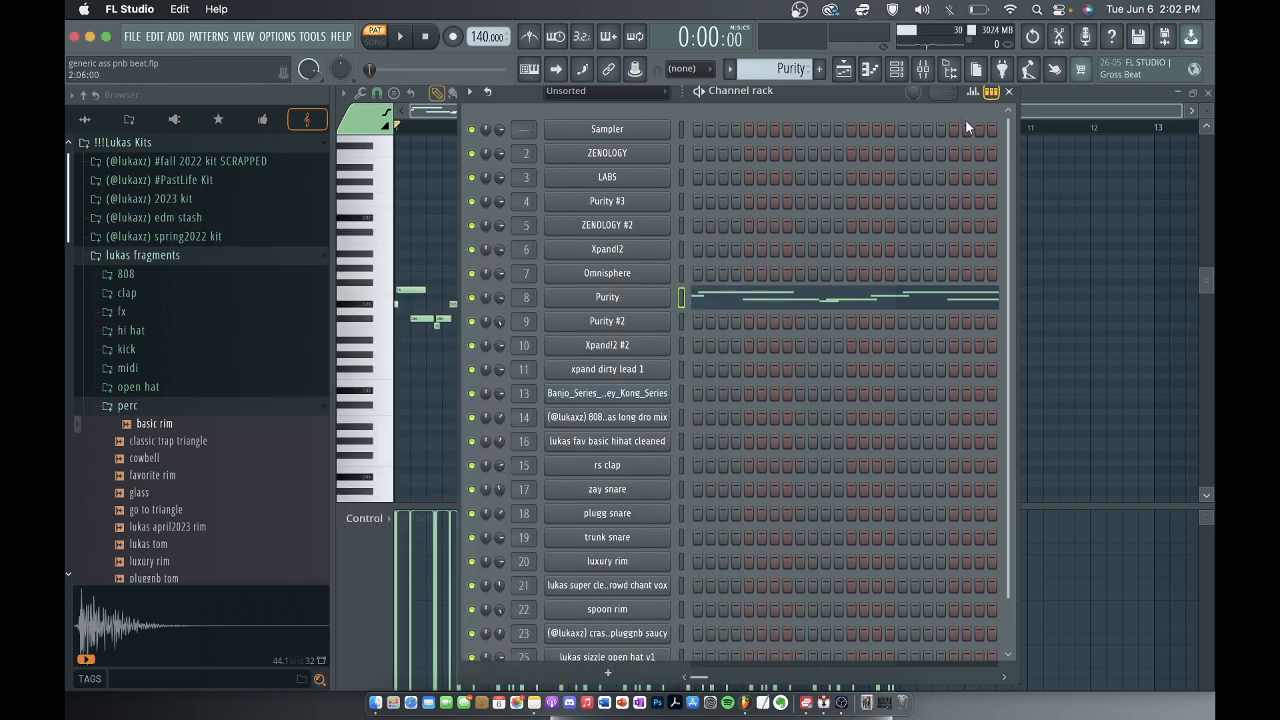
left_click(1010, 92)
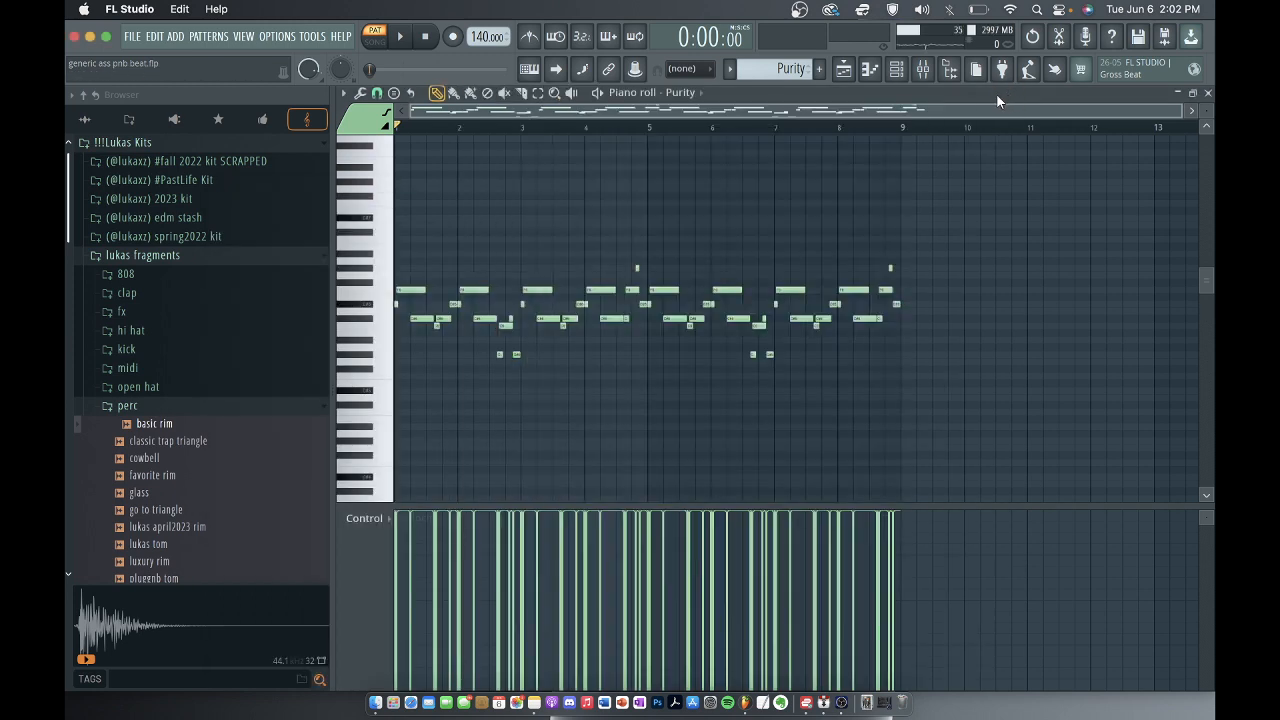
Inspect the level and Fruity parametric EQ 2 of the Purity mixer track, and close the open windows to return to the playlist.
left_click(936, 74)
left_click(1118, 145)
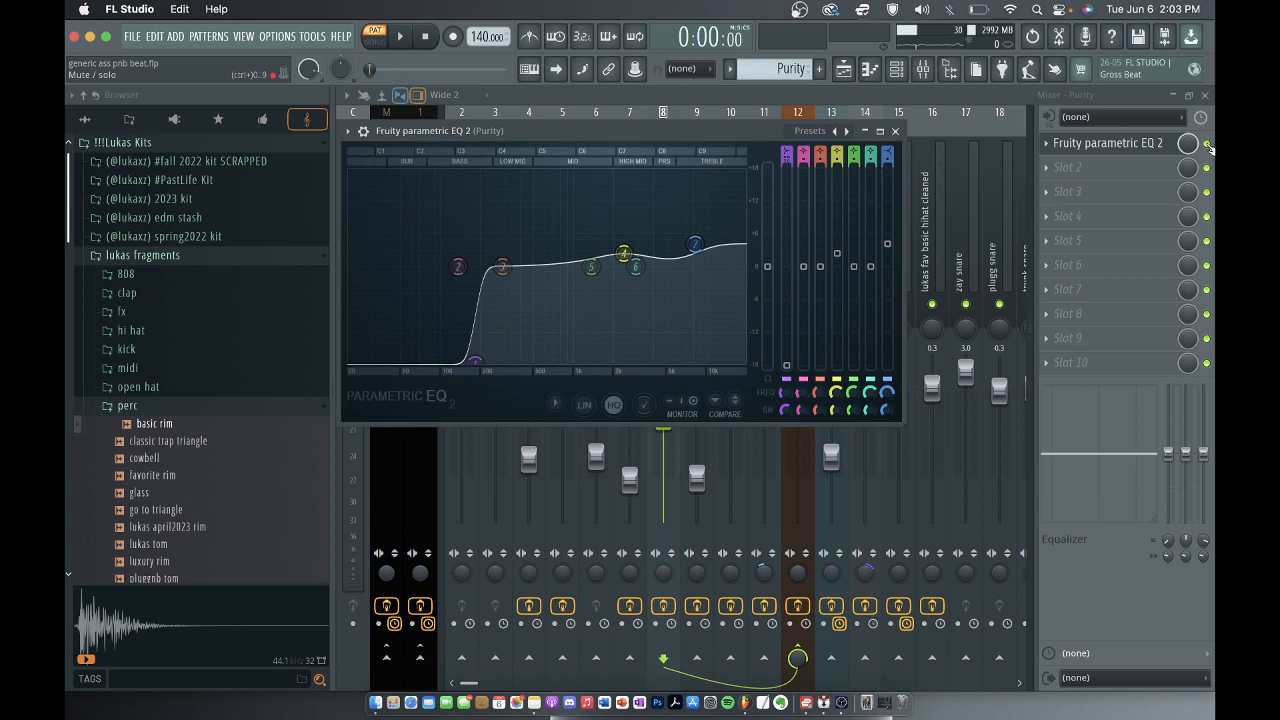
left_click(1207, 145)
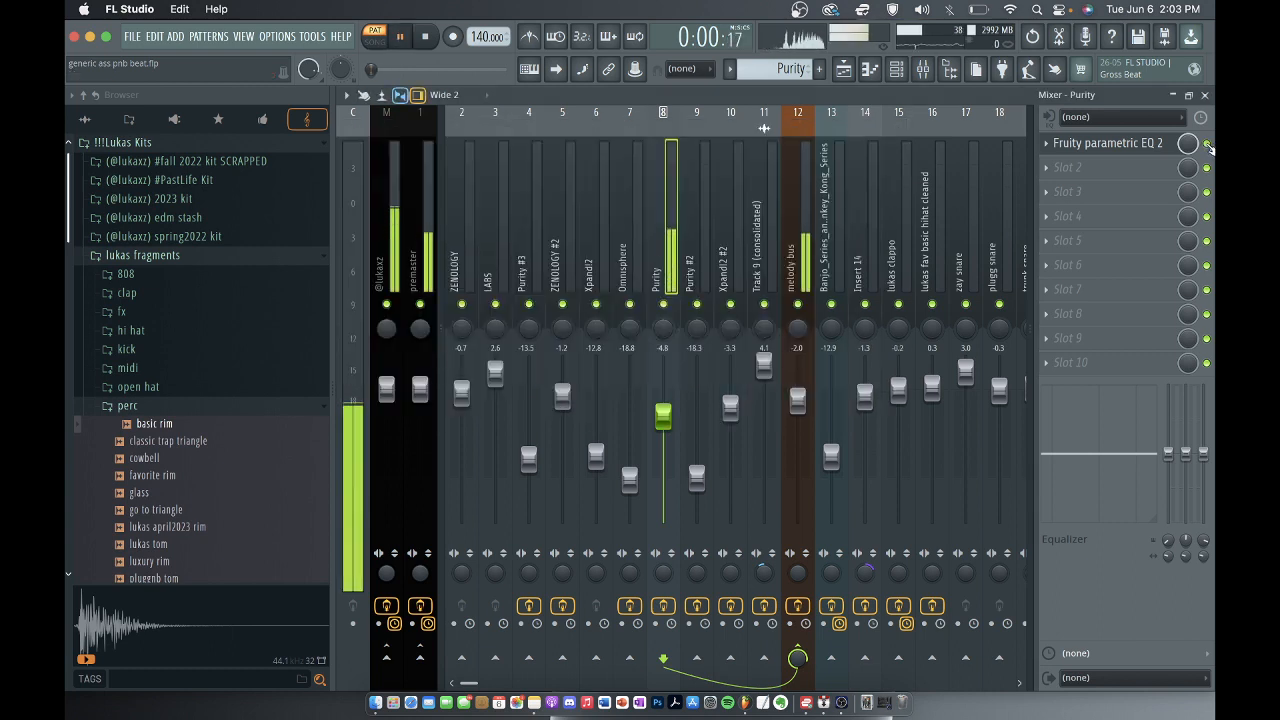
left_click(1206, 95)
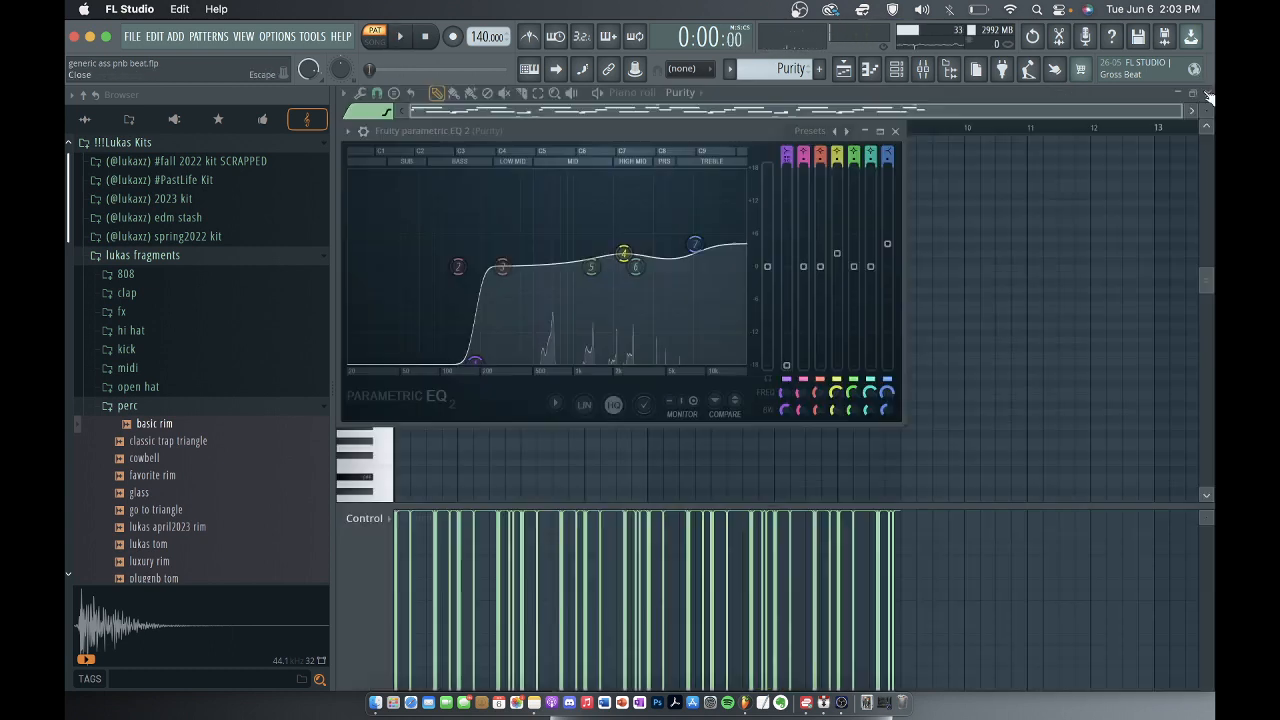
left_click(895, 130)
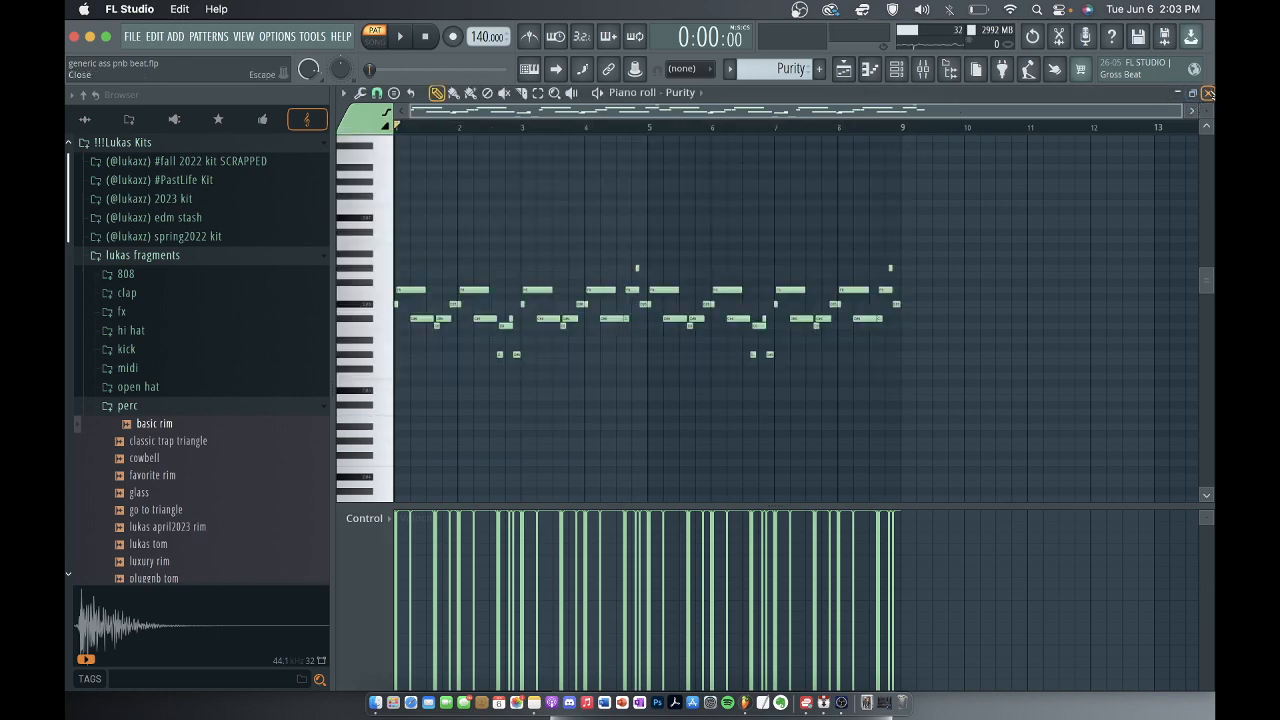
left_click(1207, 92)
Select the Purity #2 pattern on track 8 of the playlist and open its notes in the piano roll.
scroll(826, 211, "down", 2)
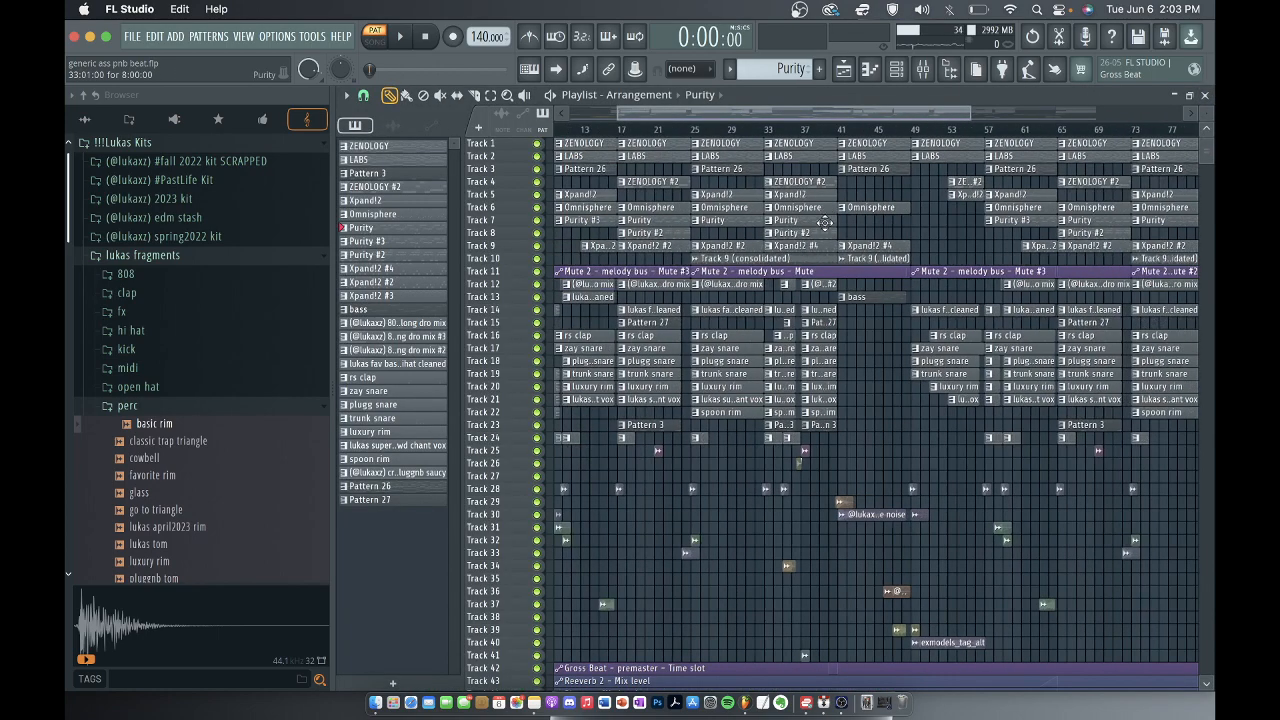
left_click(820, 231)
left_click(896, 68)
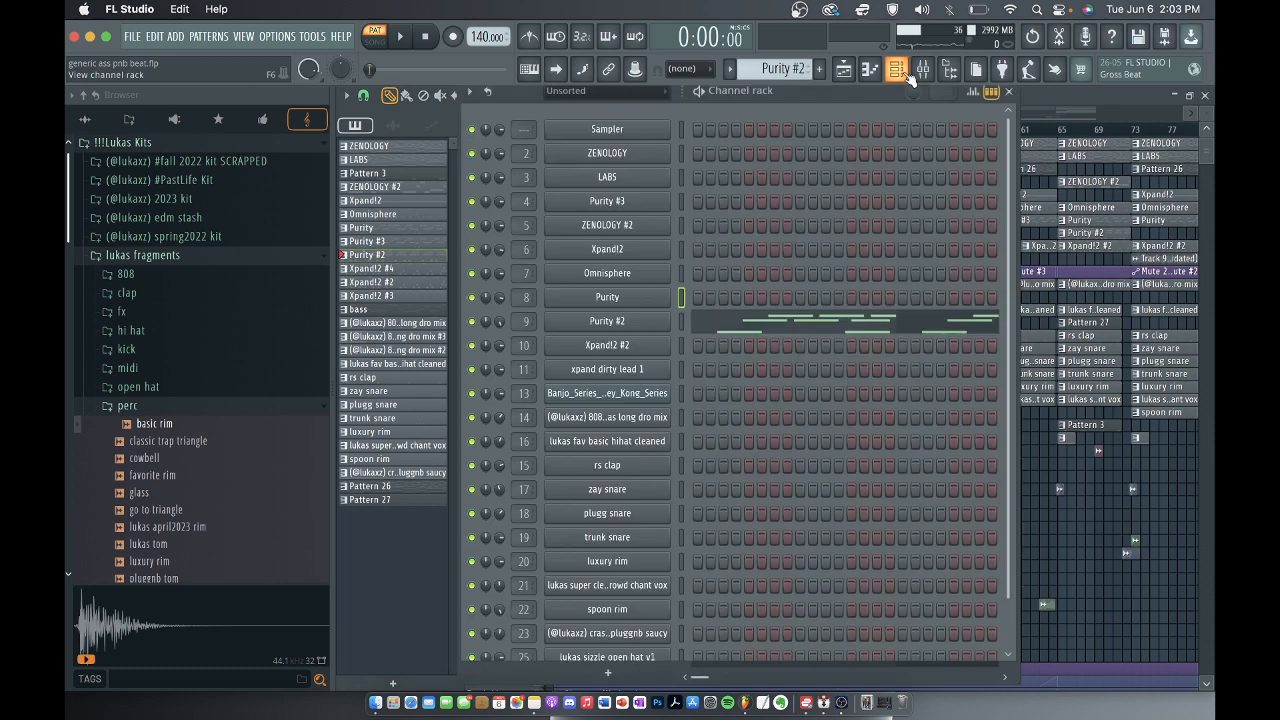
left_click(724, 327)
scroll(740, 301, "up", 1)
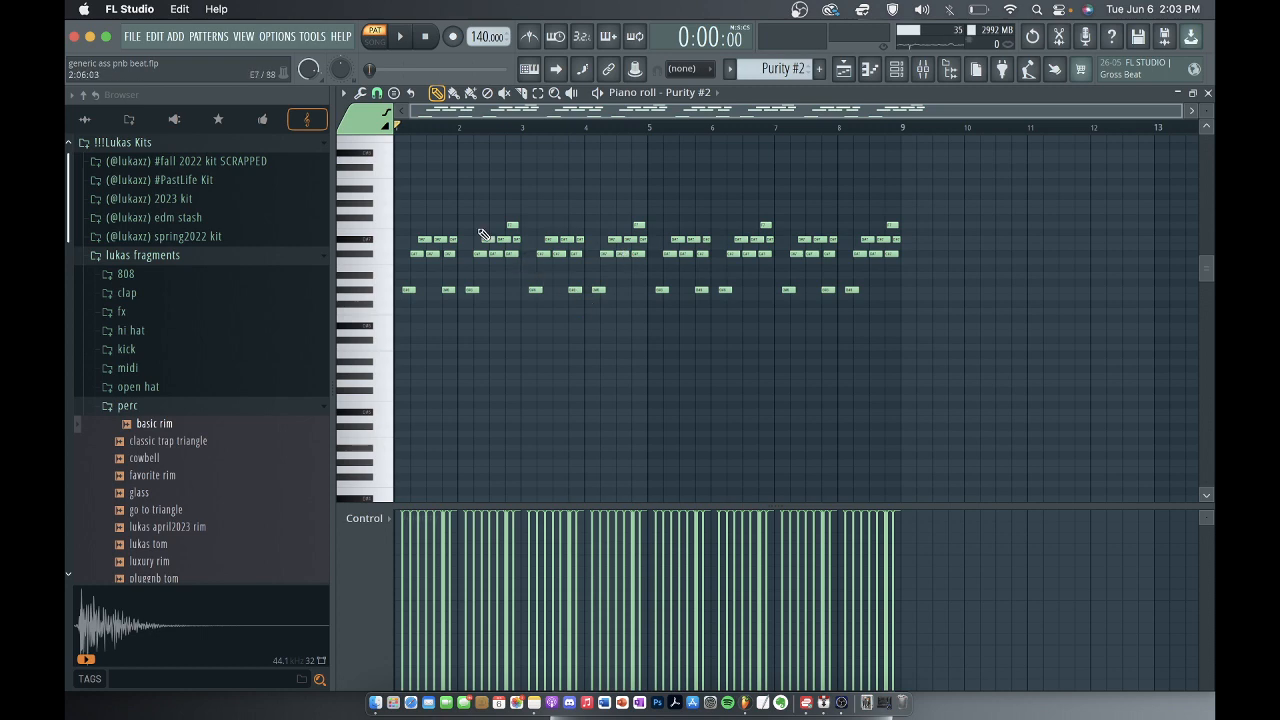
Play the Purity #2 melody, stop playback, and close the piano roll and the channel rack.
key("space")
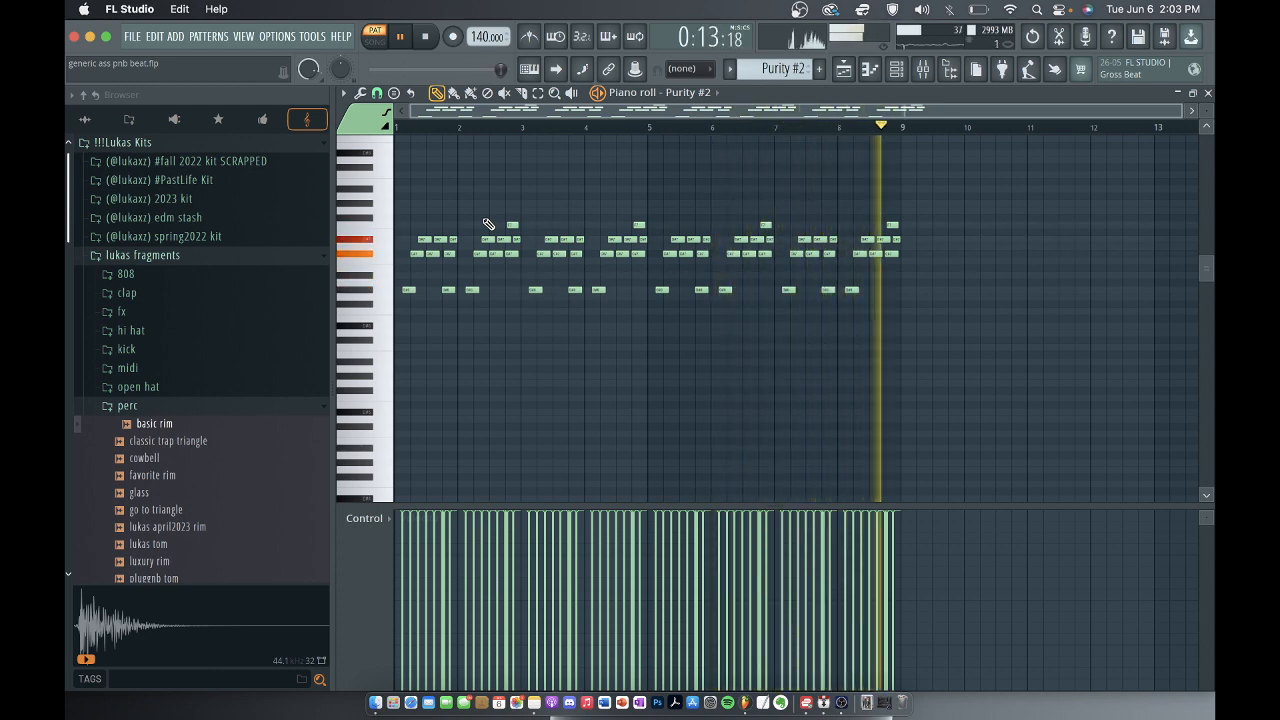
key("space")
left_click(1208, 93)
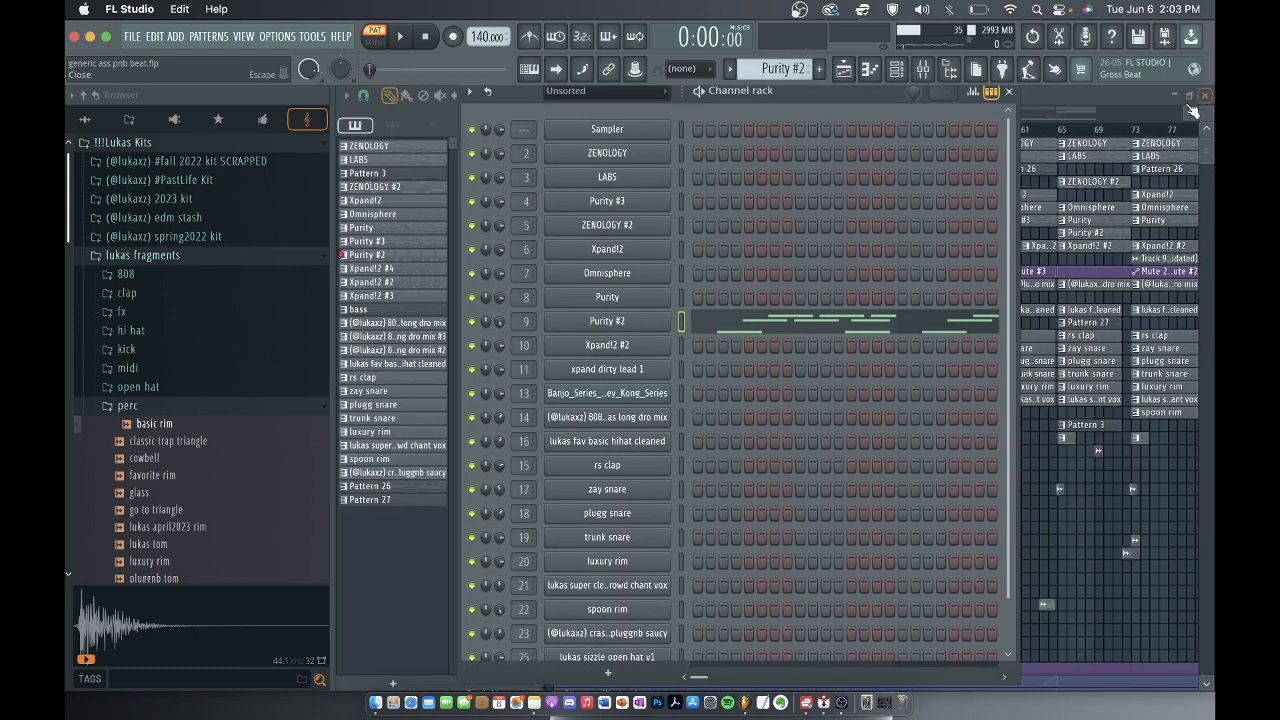
left_click(1007, 91)
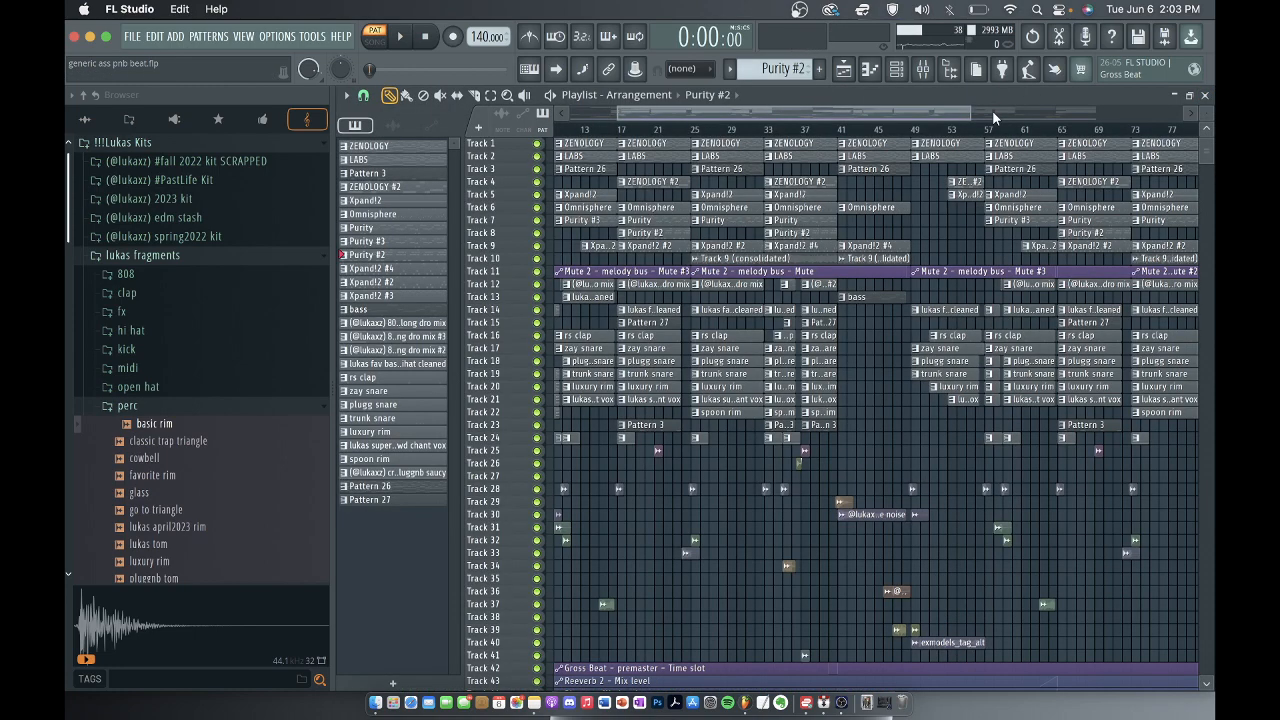
Inspect the two presets layered in the Purity #2 instrument, and close the plugin.
scroll(818, 228, "down", 2)
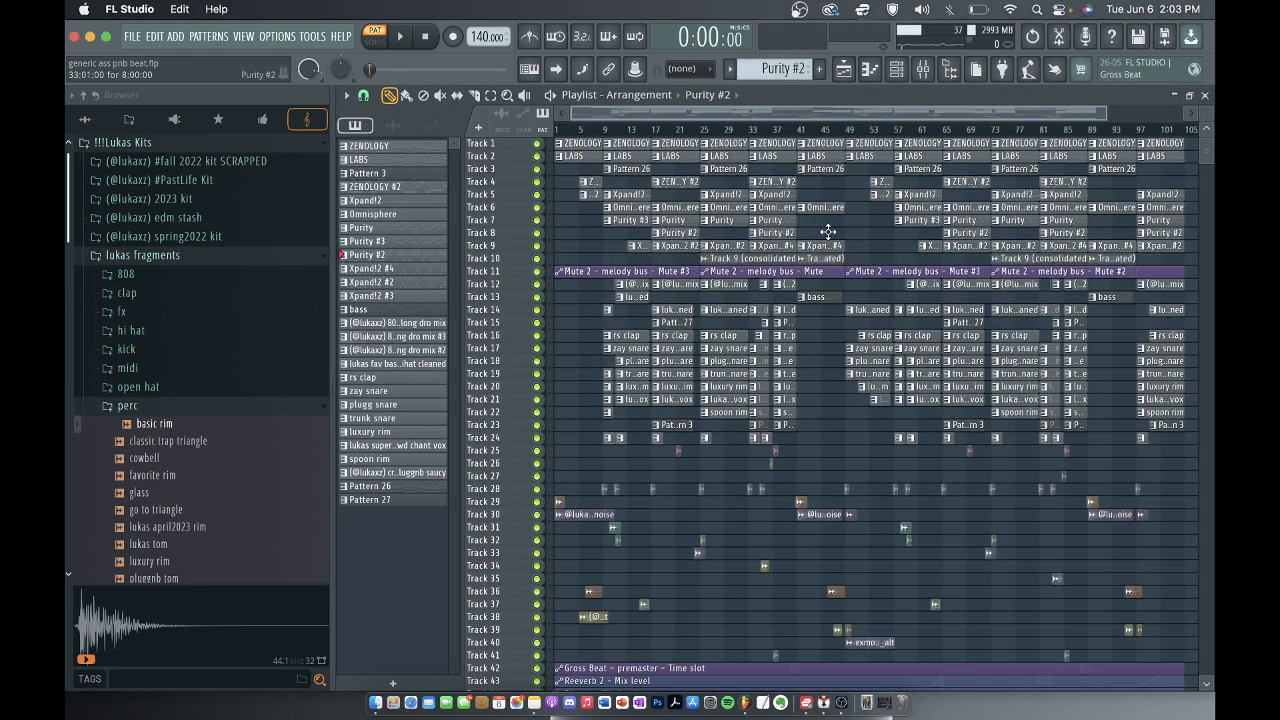
left_click(896, 68)
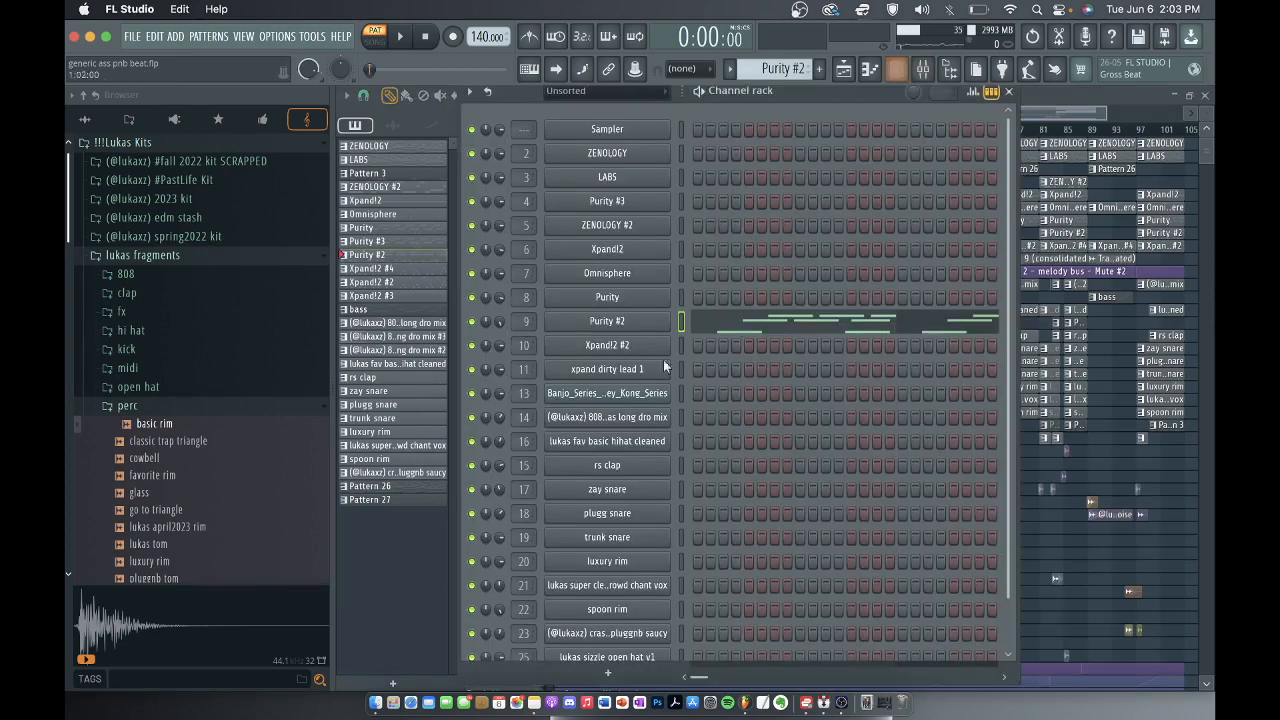
left_click(592, 325)
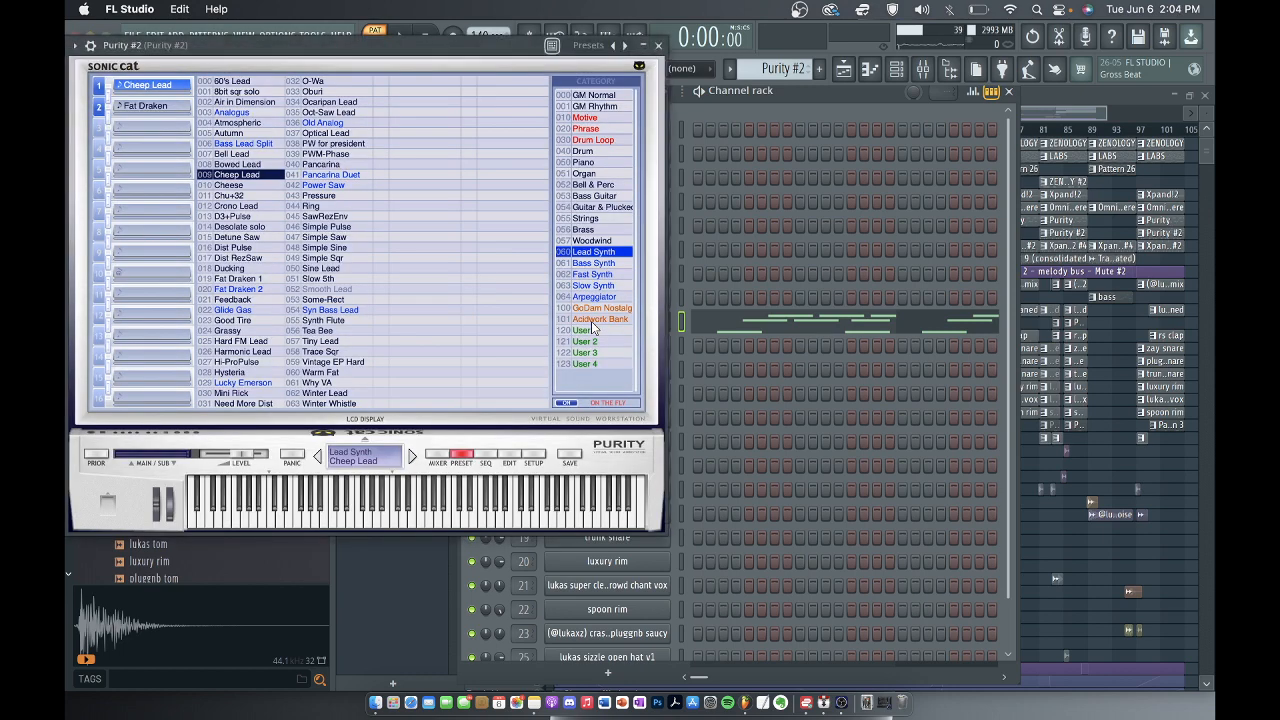
left_click(658, 46)
Inspect the level and Fruity parametric EQ 2 curve of the Purity #2 mixer track, and close all windows over the playlist.
left_click(923, 68)
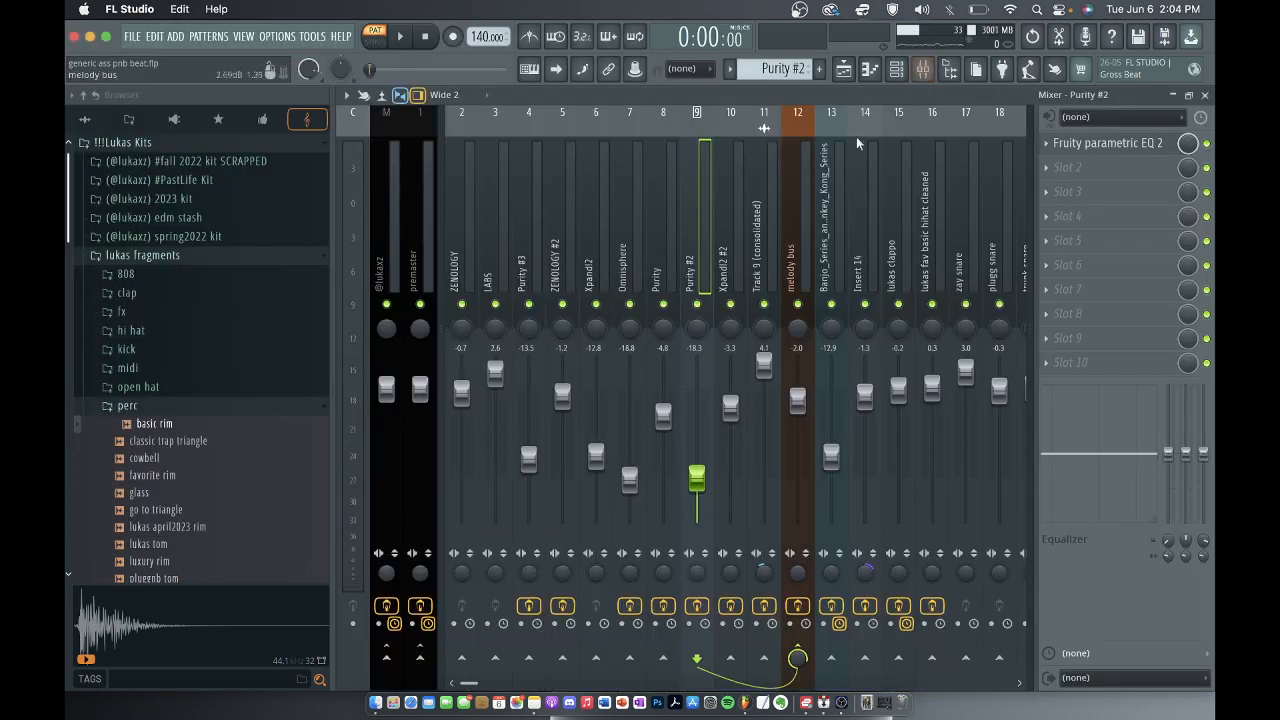
left_click(1100, 143)
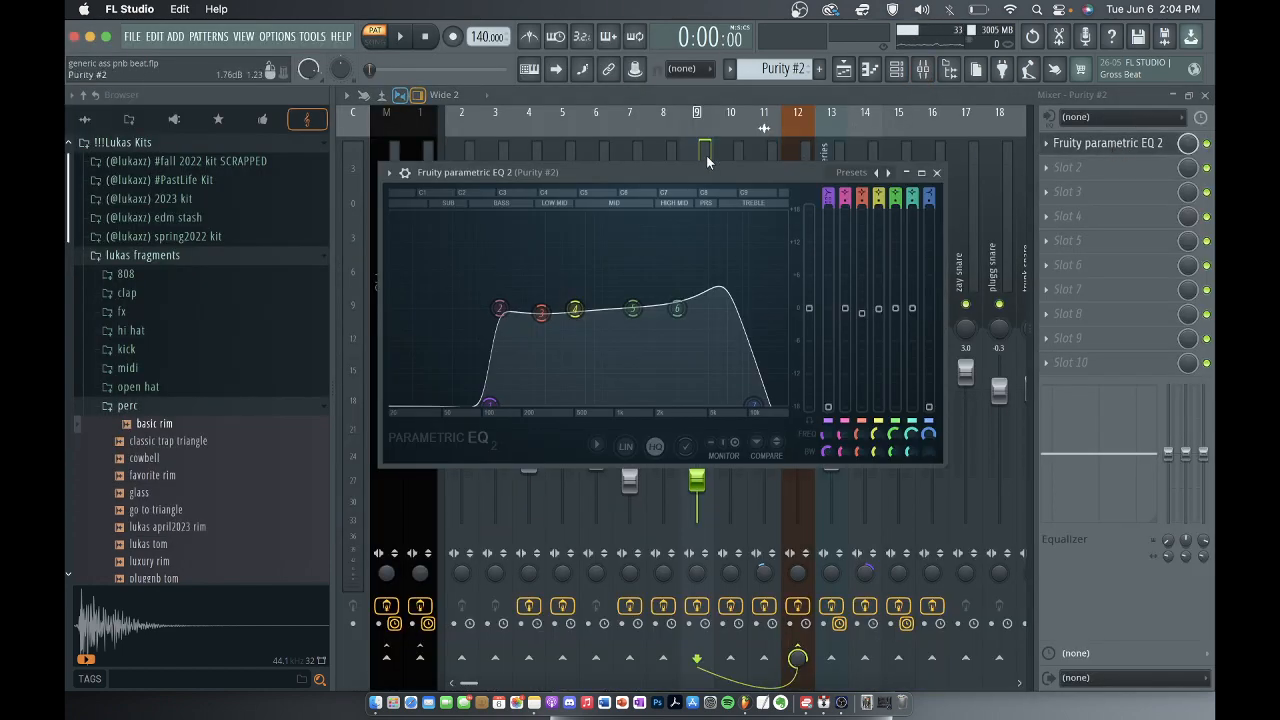
key("space")
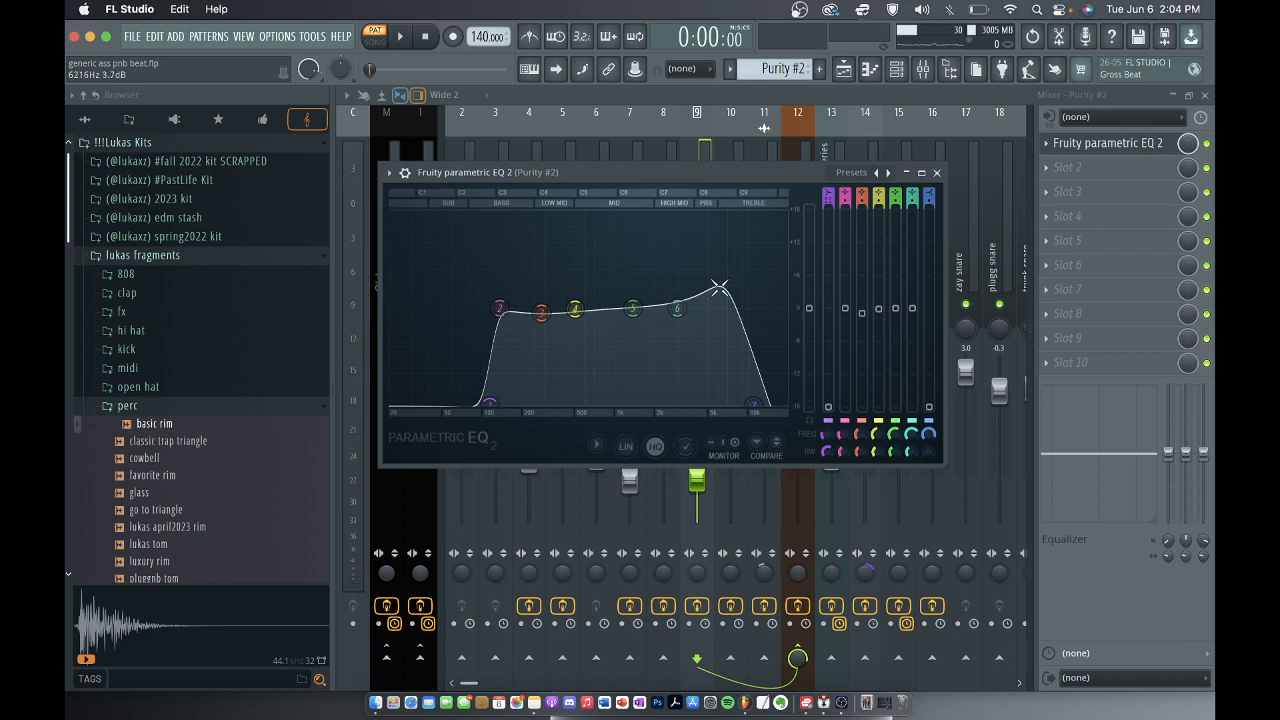
left_click(936, 172)
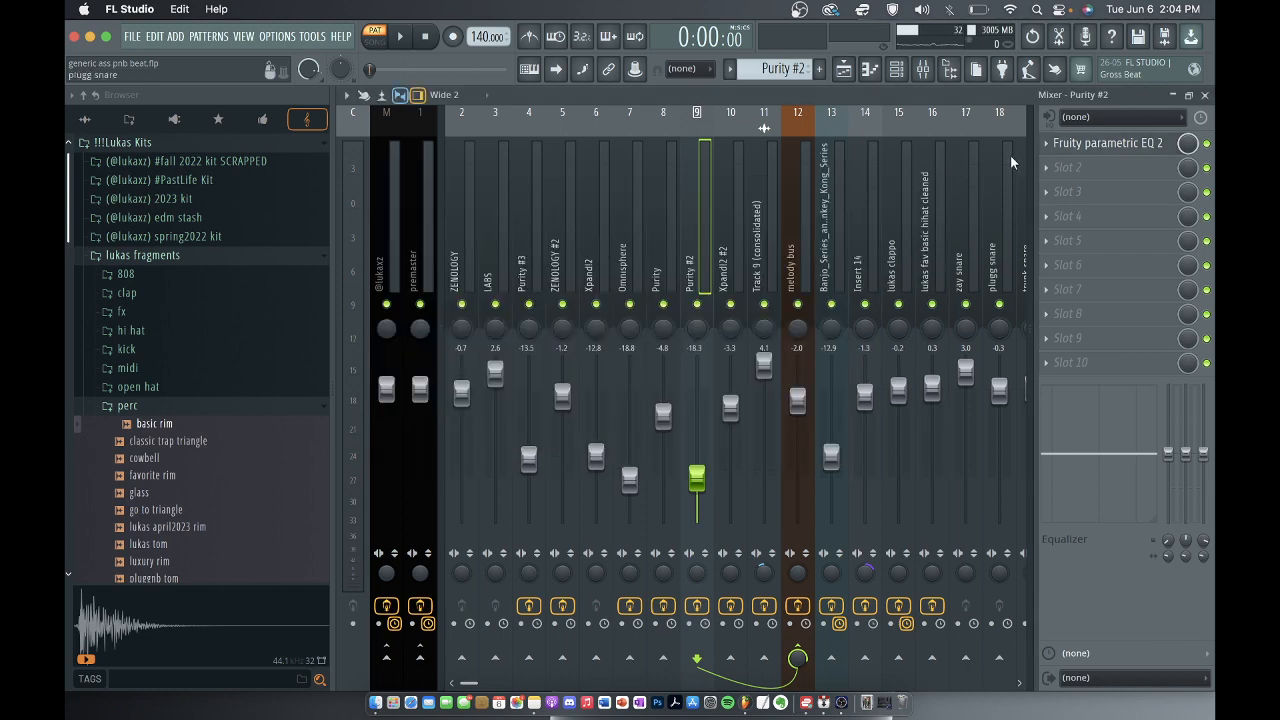
left_click(1204, 95)
left_click(1009, 92)
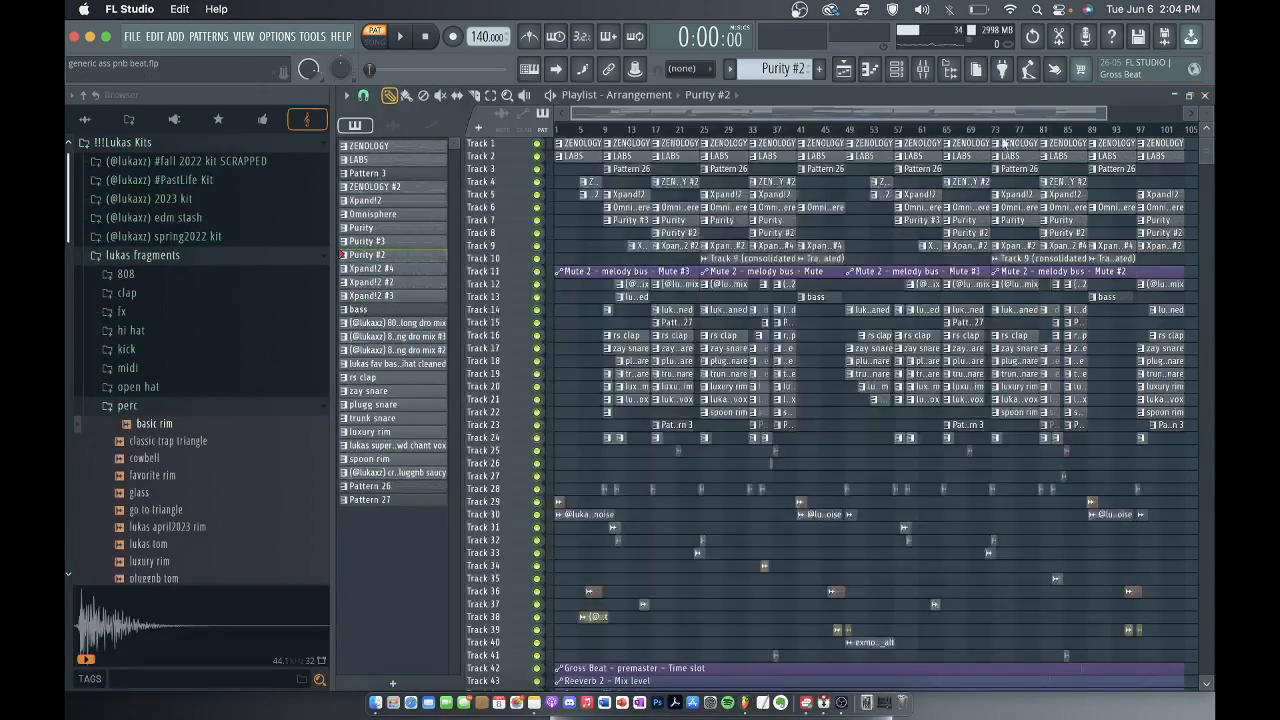
Open the Xpand!2 #2 pattern from track 9 in the piano roll and play its melody through.
scroll(827, 272, "up", 3)
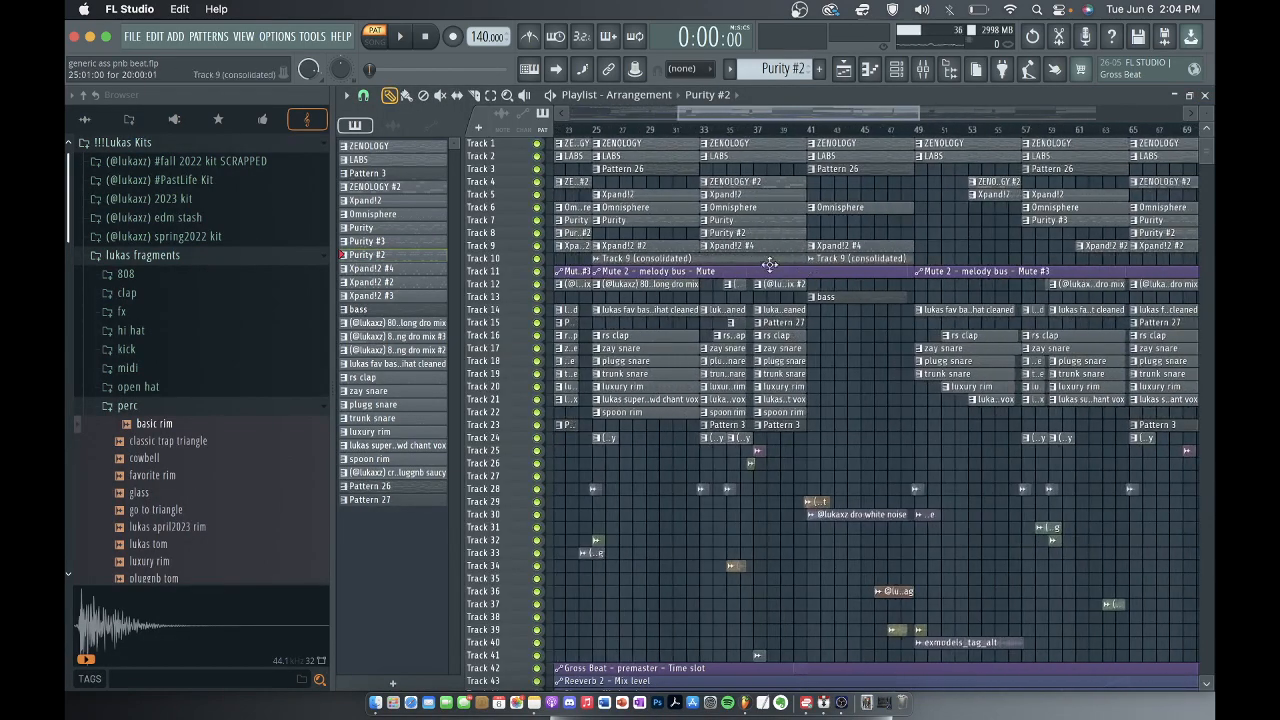
left_click(762, 248)
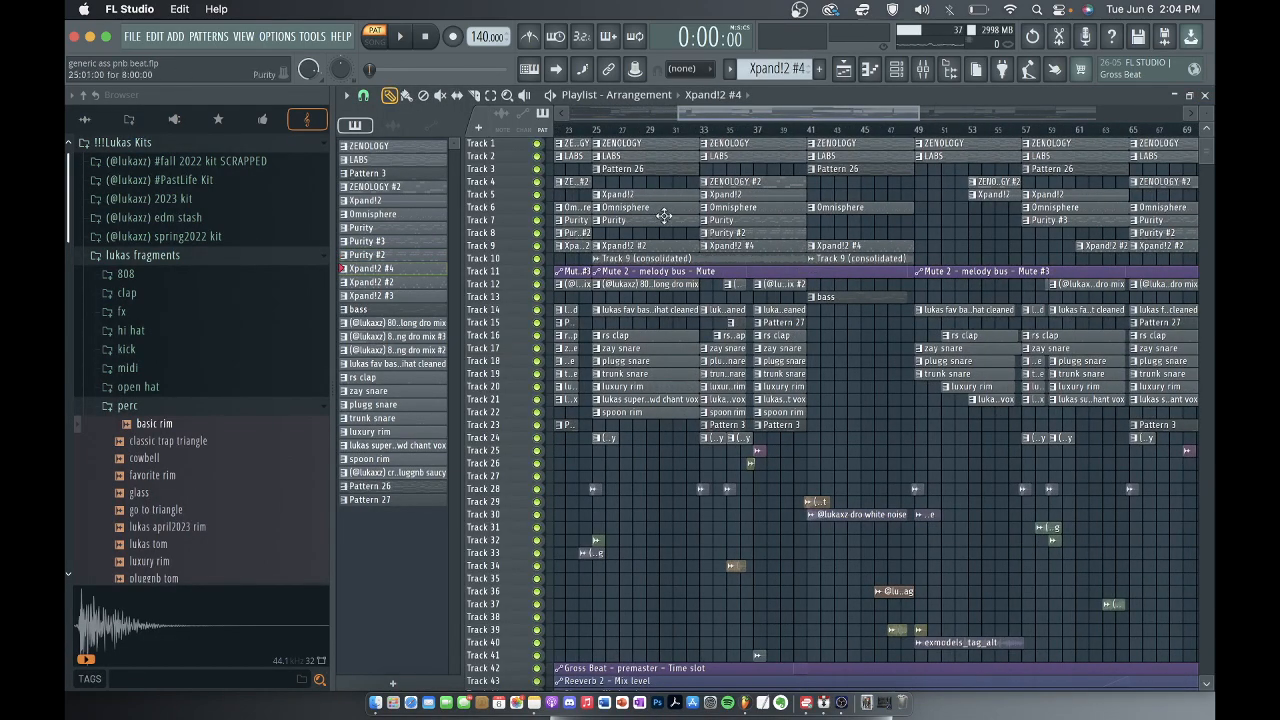
left_click(620, 245)
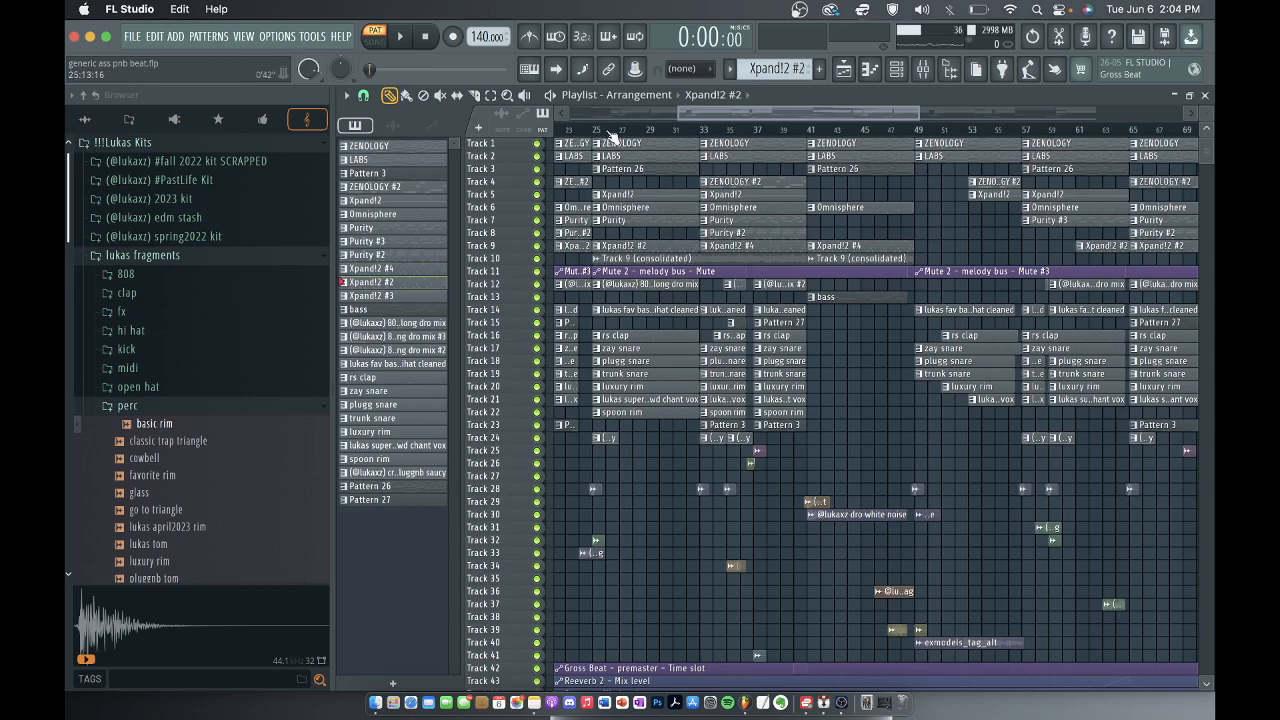
left_click(896, 68)
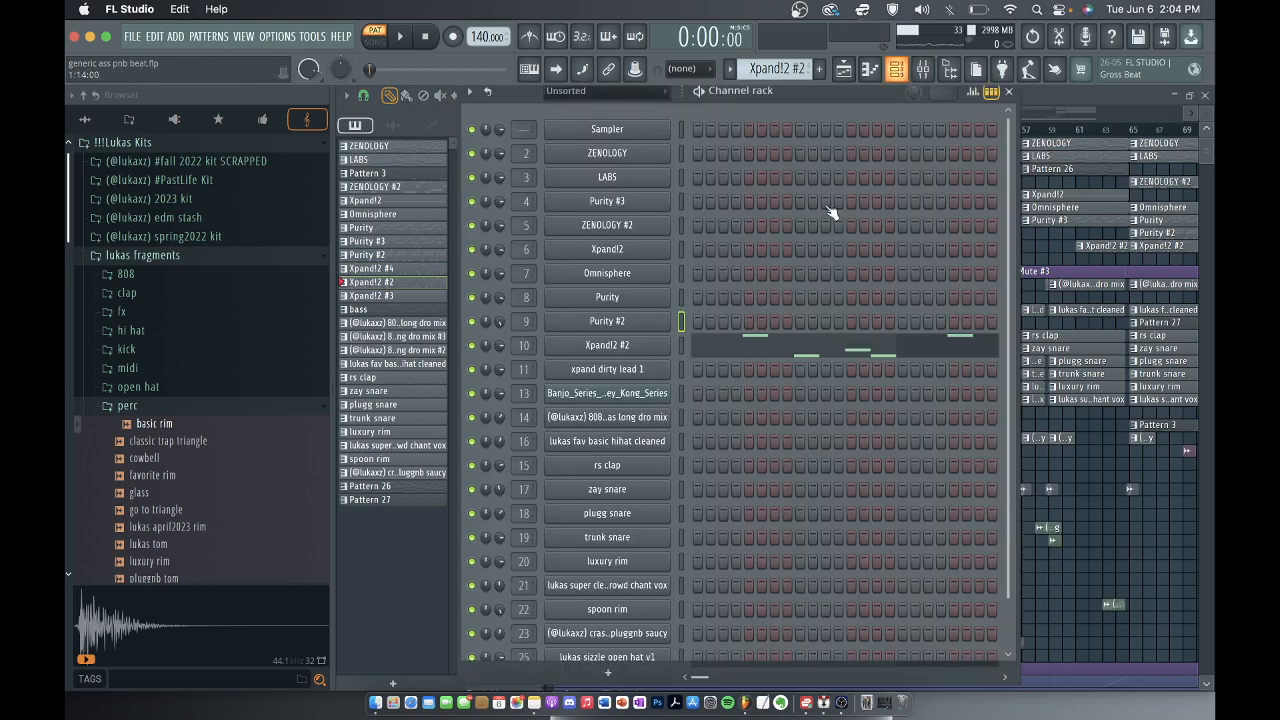
left_click(748, 354)
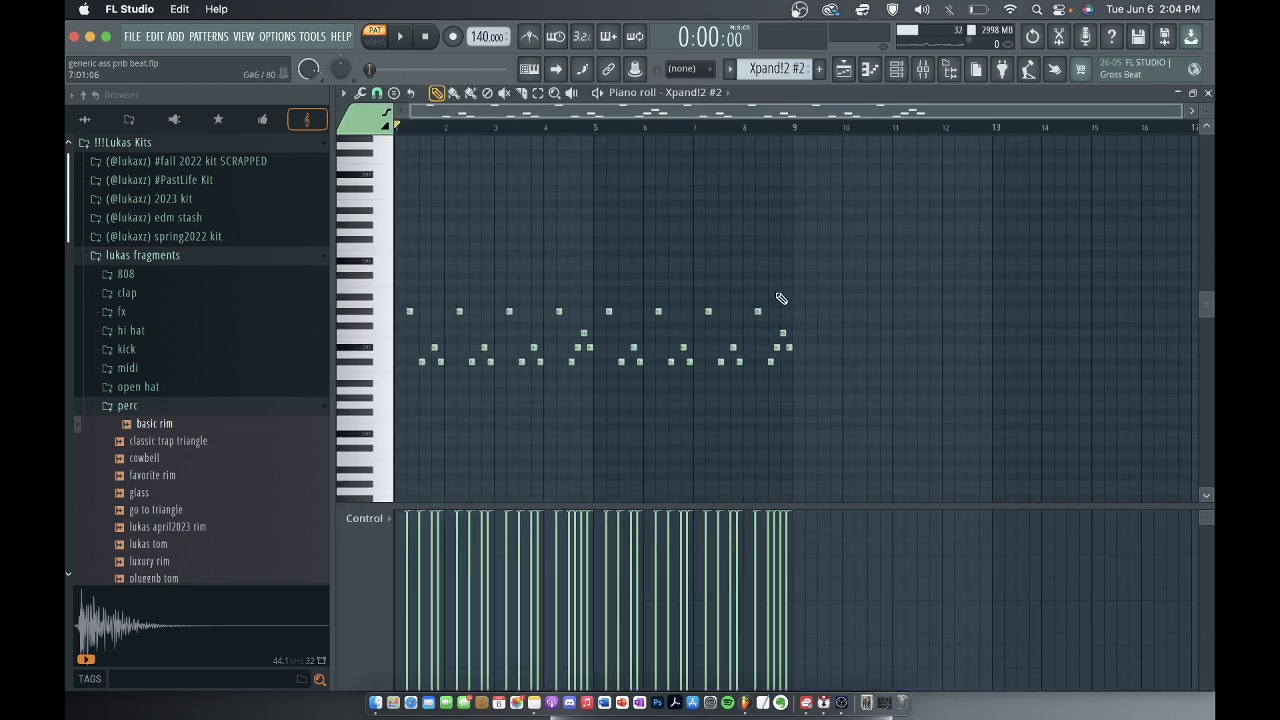
key("space")
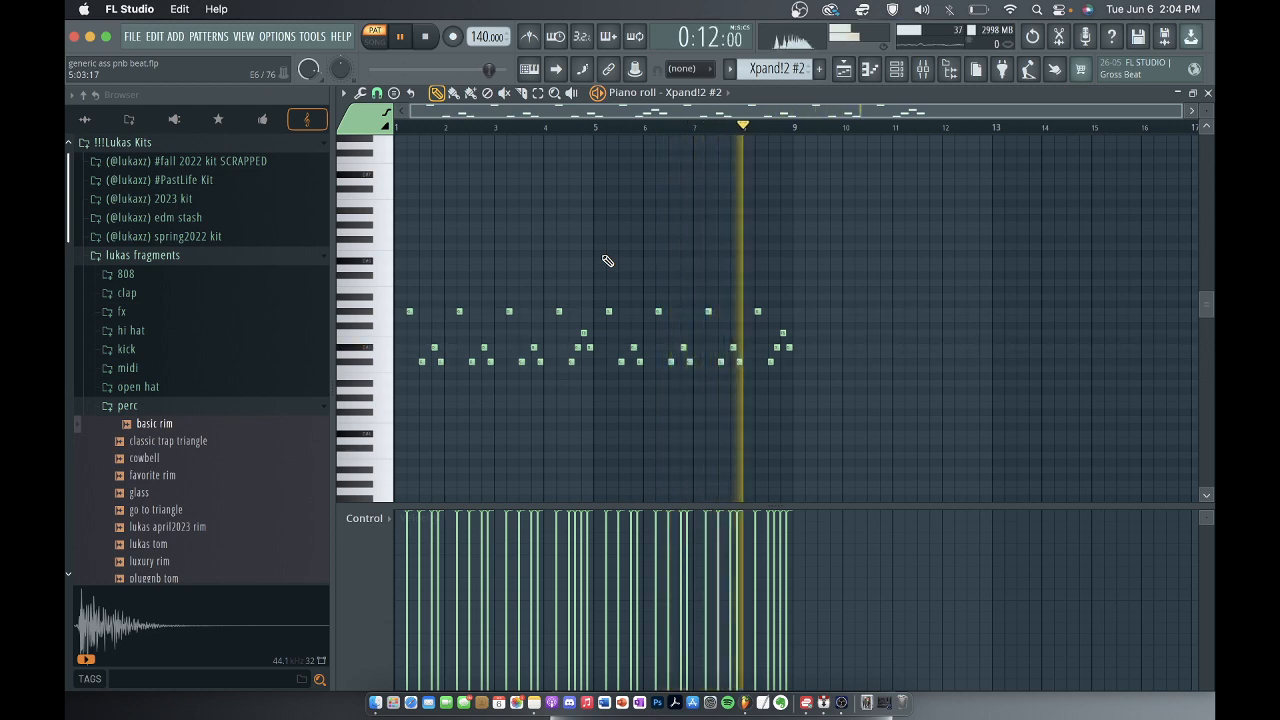
key("space")
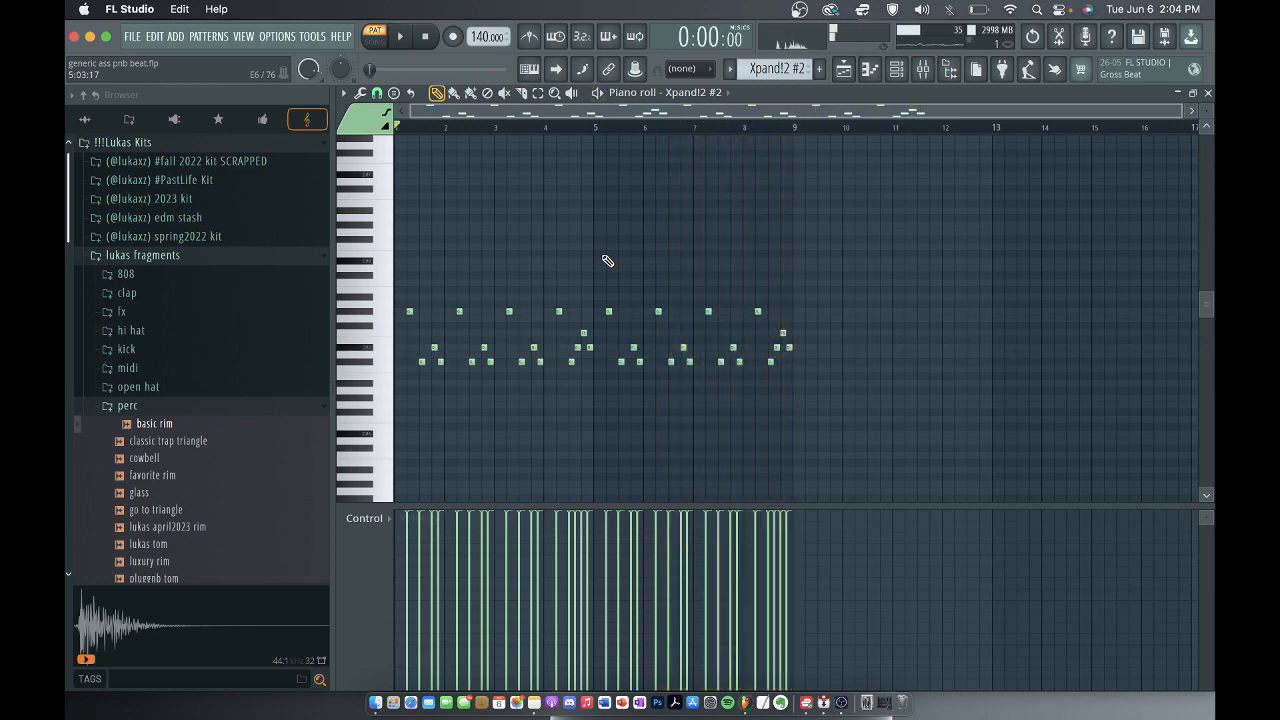
Play the Xpand!2 #2 melody with its notes transposed up one octave, stop playback, and restore their original octave.
scroll(607, 261, "down", 3)
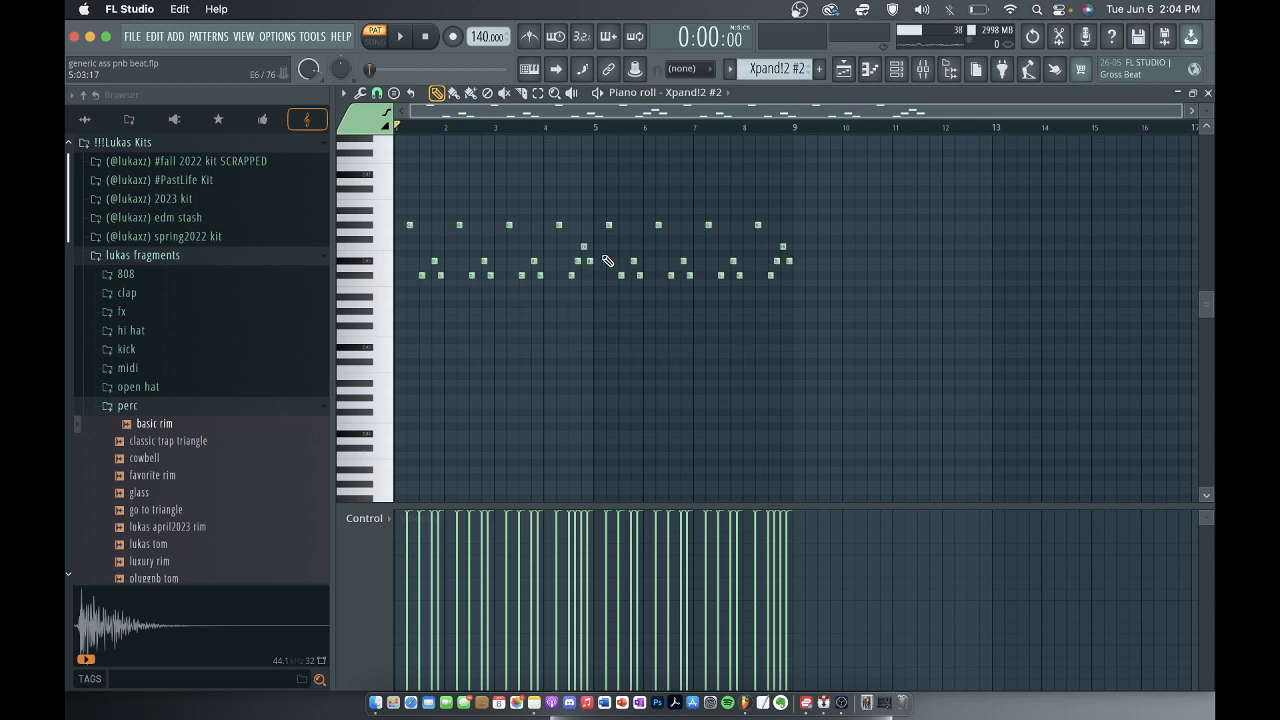
key("space")
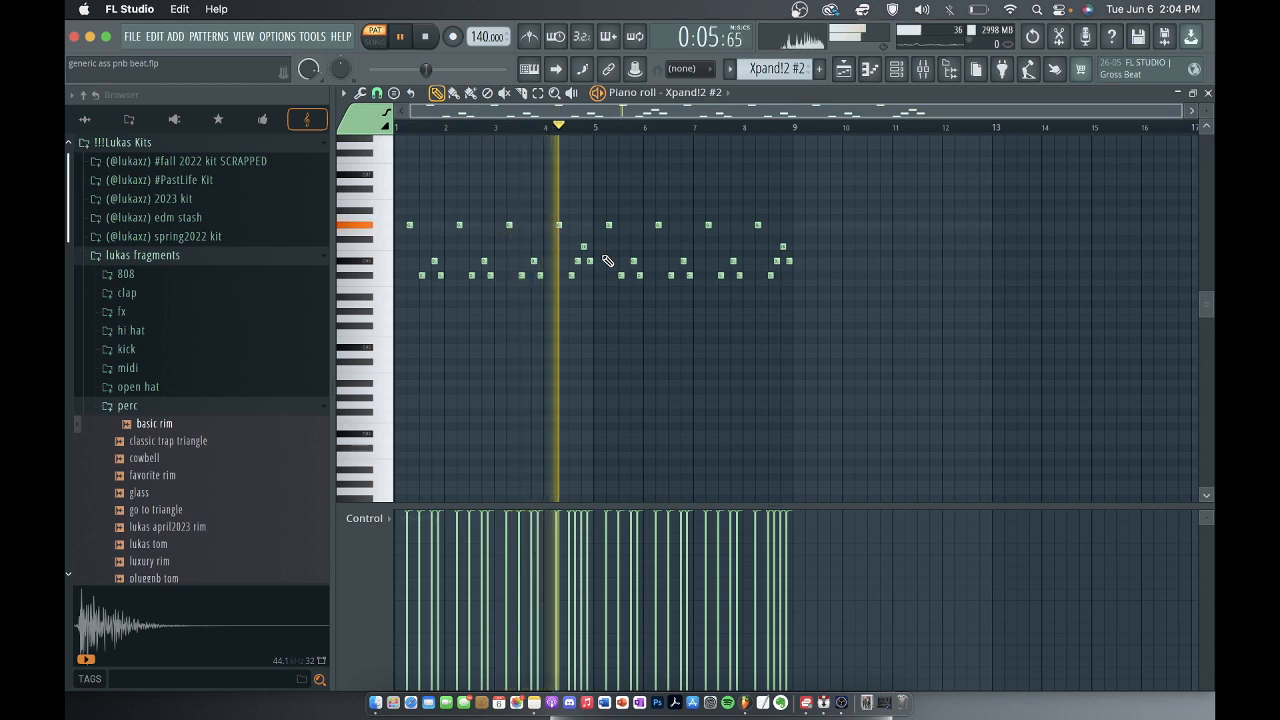
key("space")
scroll(607, 261, "up", 2)
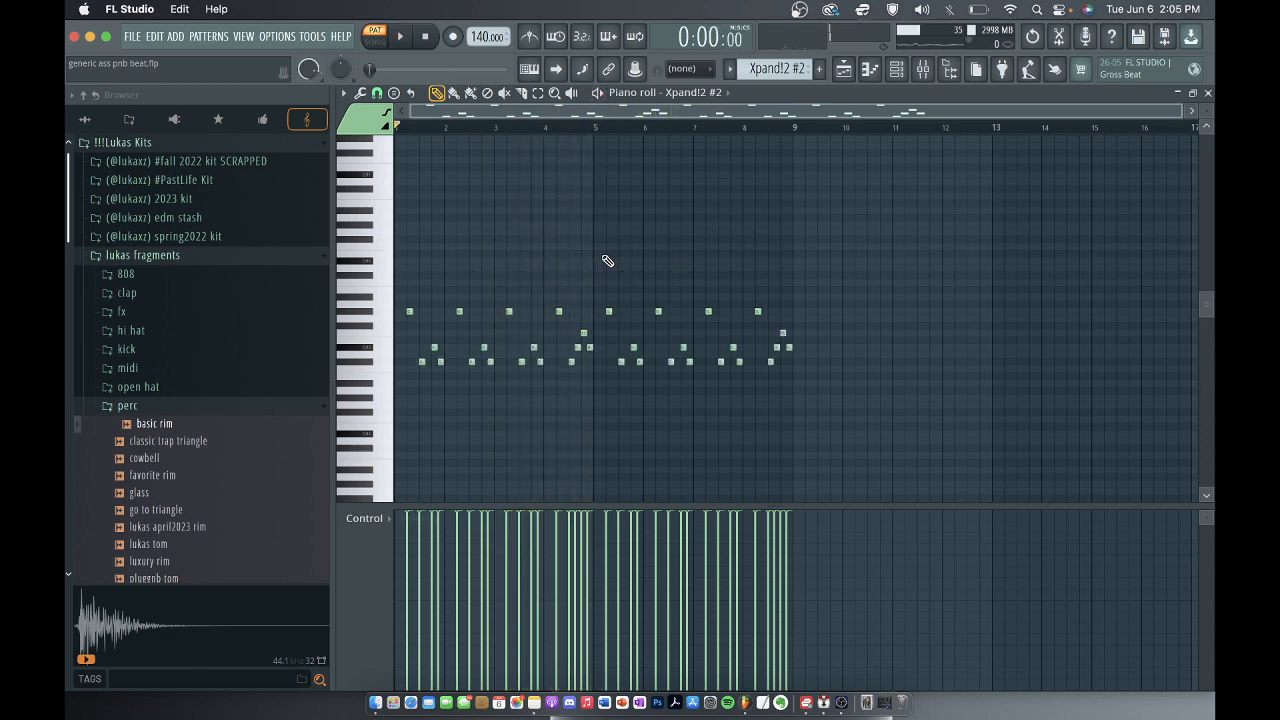
Inspect the Fruity parametric EQ 2 curve of the Xpand!2 #2 mixer track during playback, and close all windows over the playlist.
left_click(922, 68)
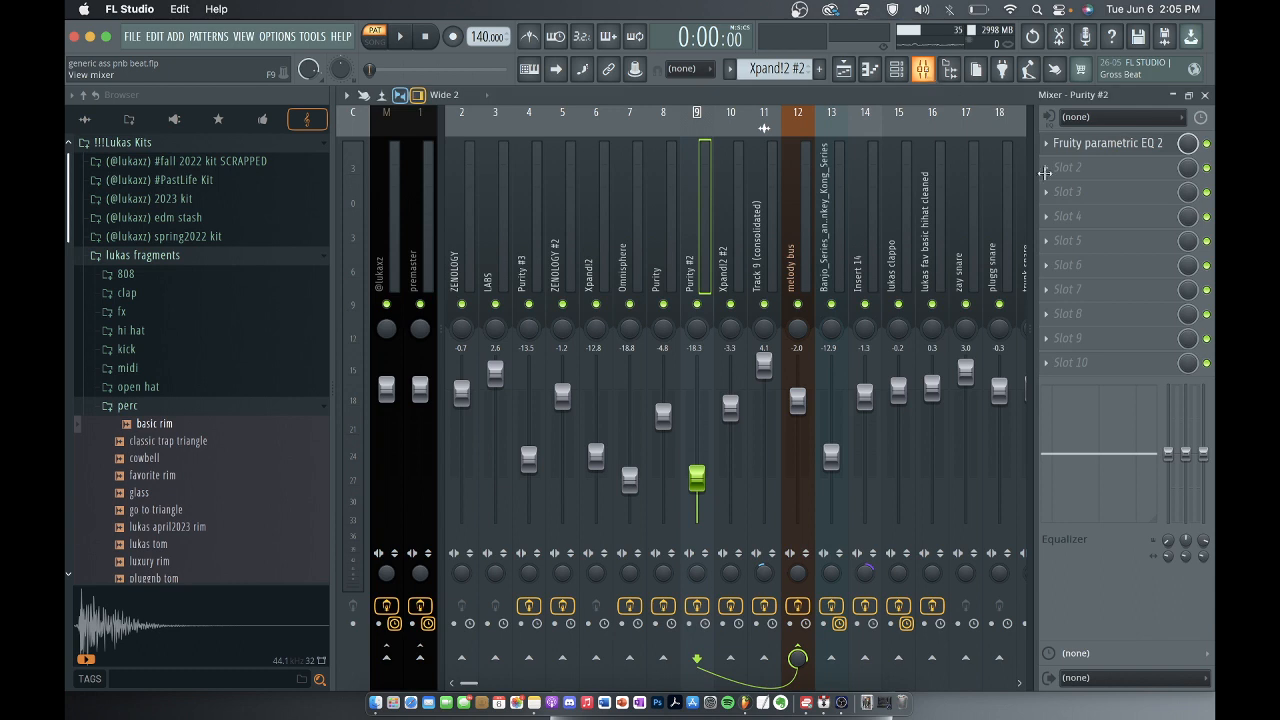
left_click(1100, 143)
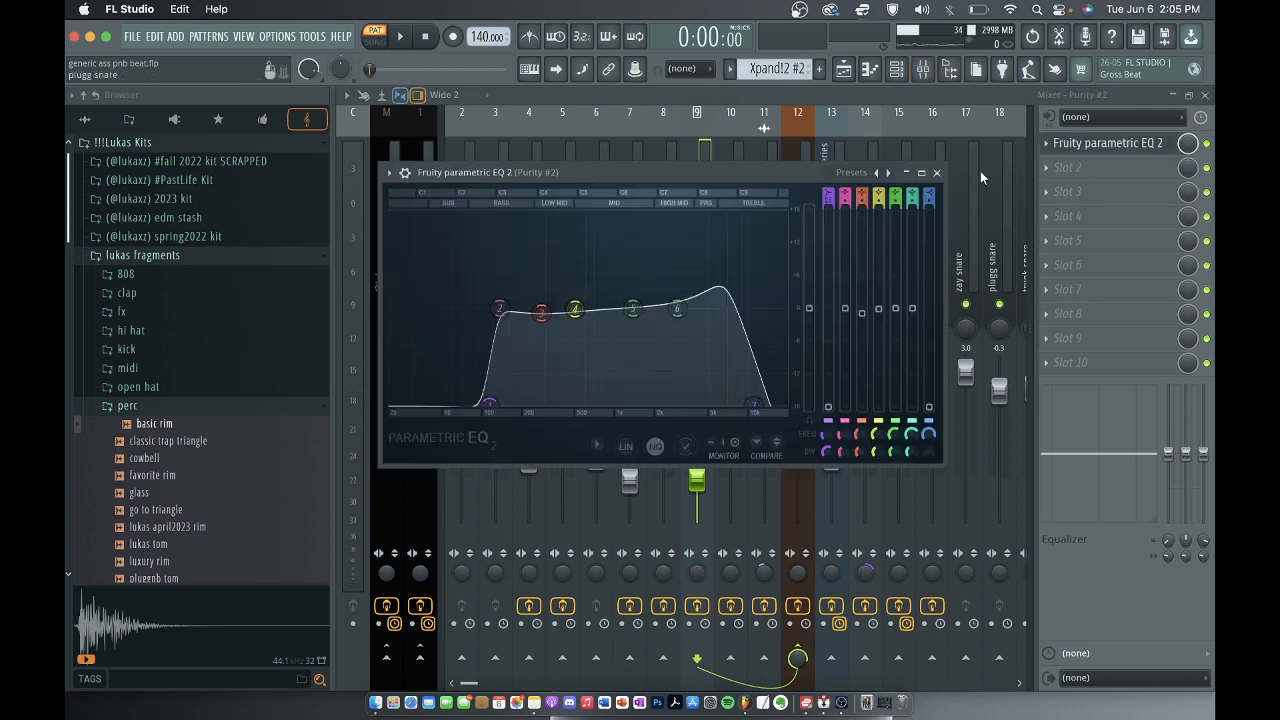
left_click(936, 172)
left_click(735, 176)
left_click(1125, 147)
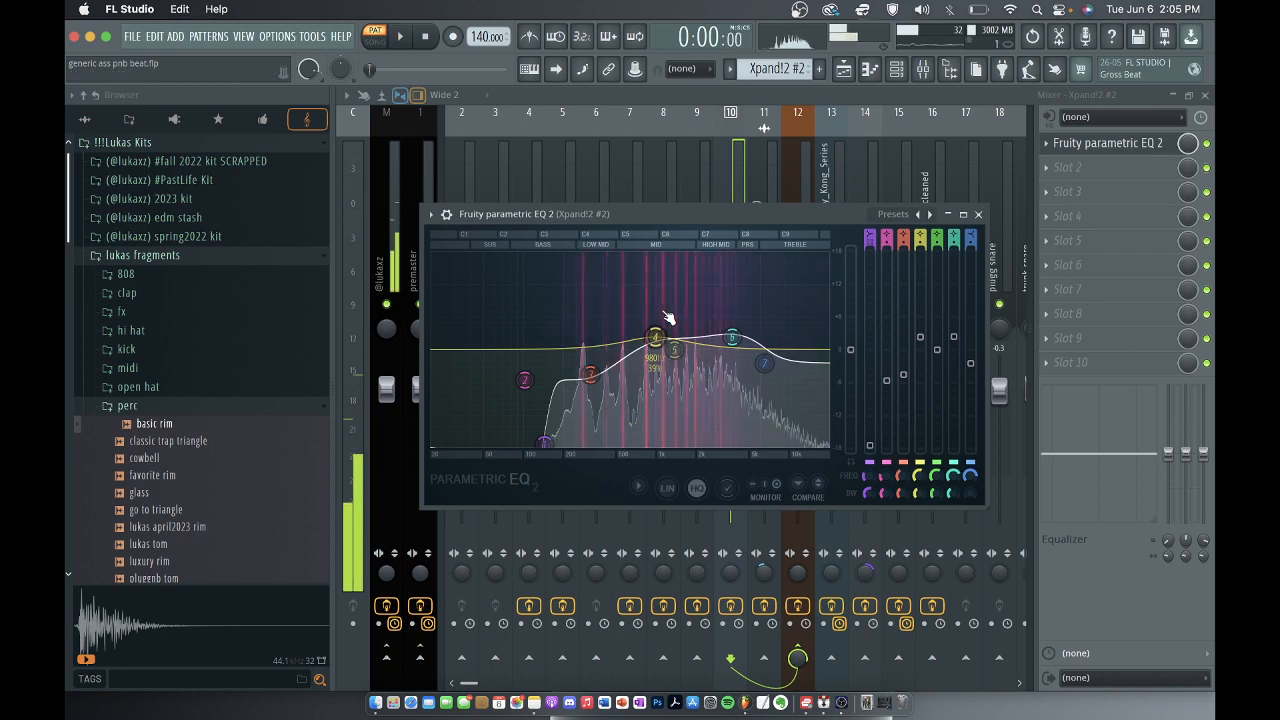
left_click(978, 214)
key("space")
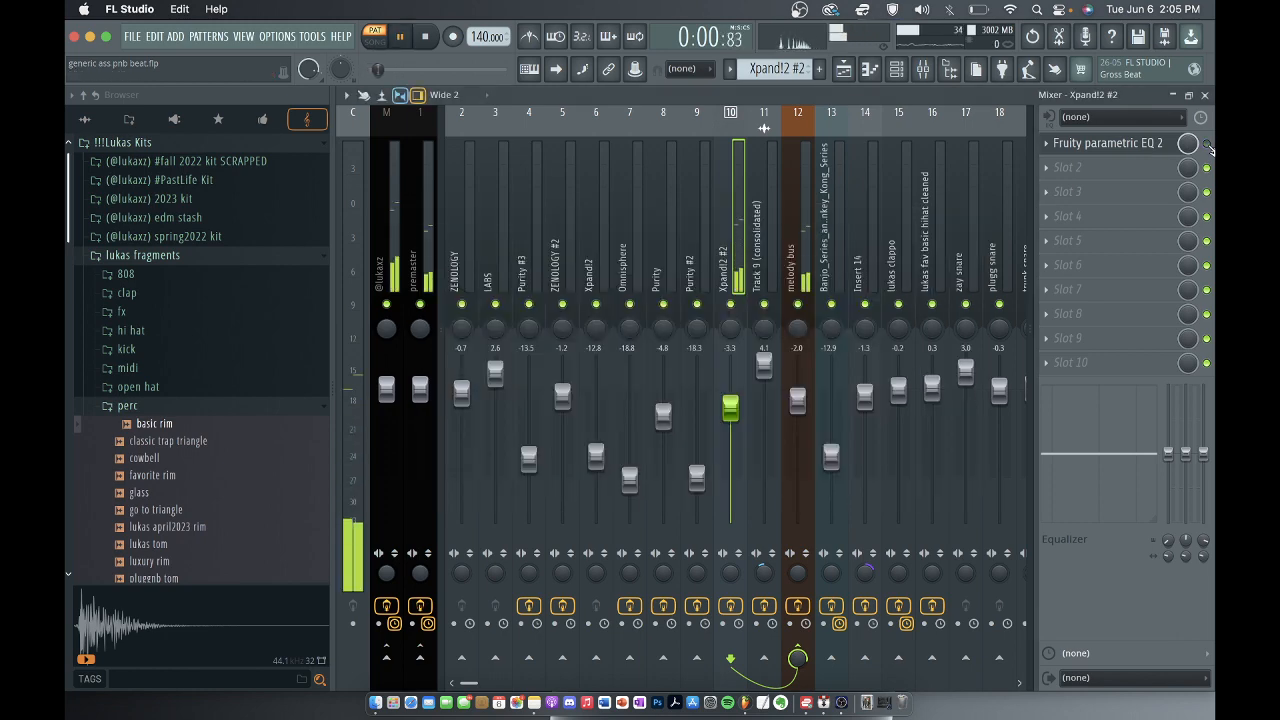
key("space")
left_click(1204, 95)
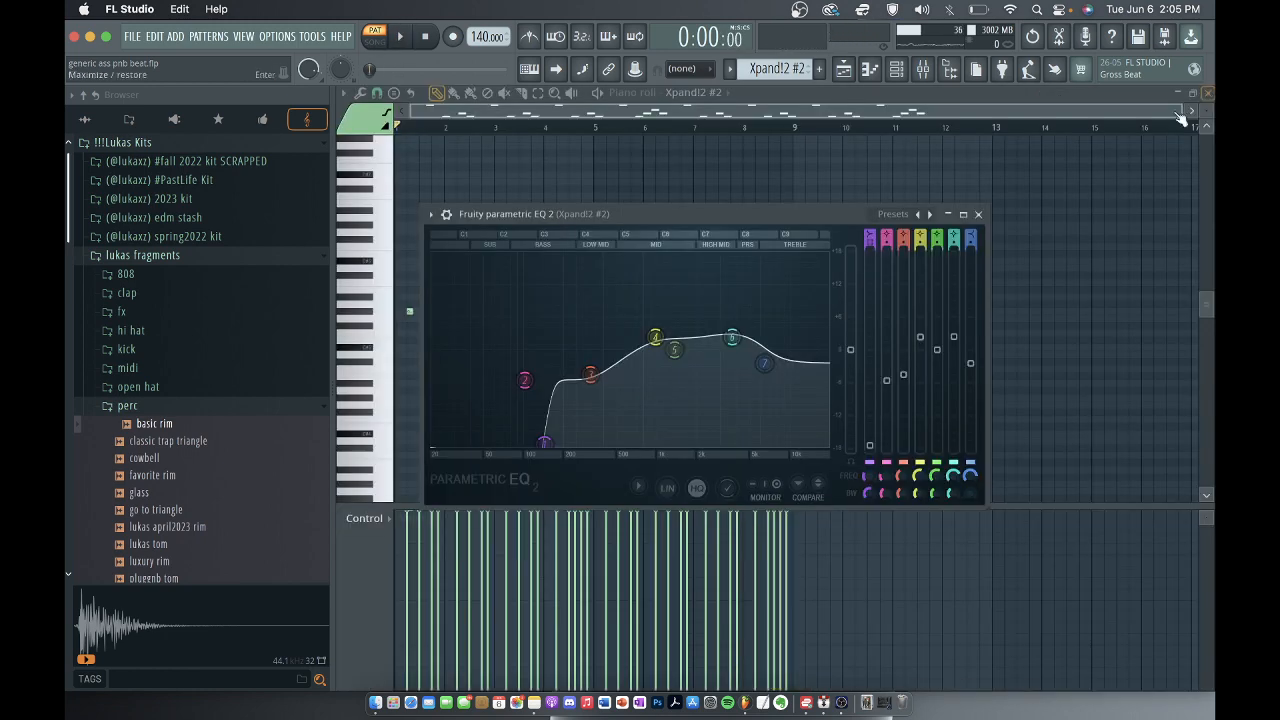
left_click(978, 214)
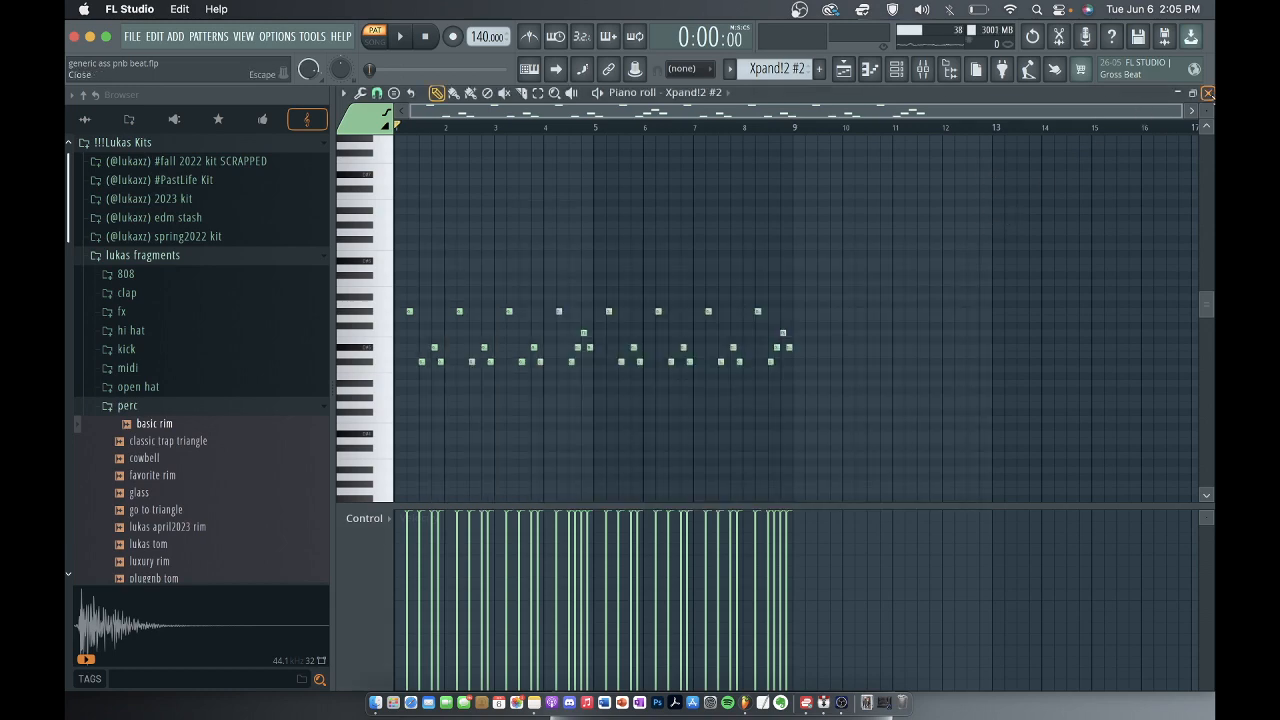
left_click(1208, 93)
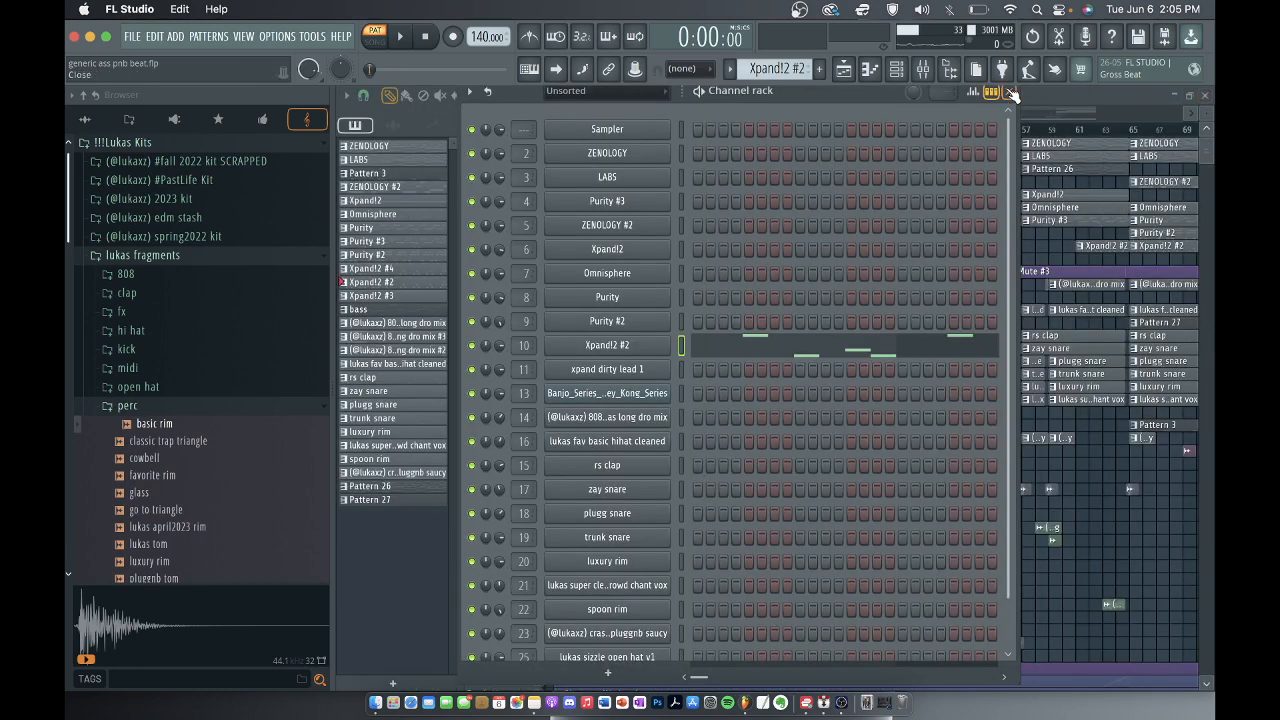
left_click(1010, 93)
Select the Track 9 (consolidated) audio clip on playlist track 10, and inspect its mixer track level.
scroll(840, 280, "down", 5)
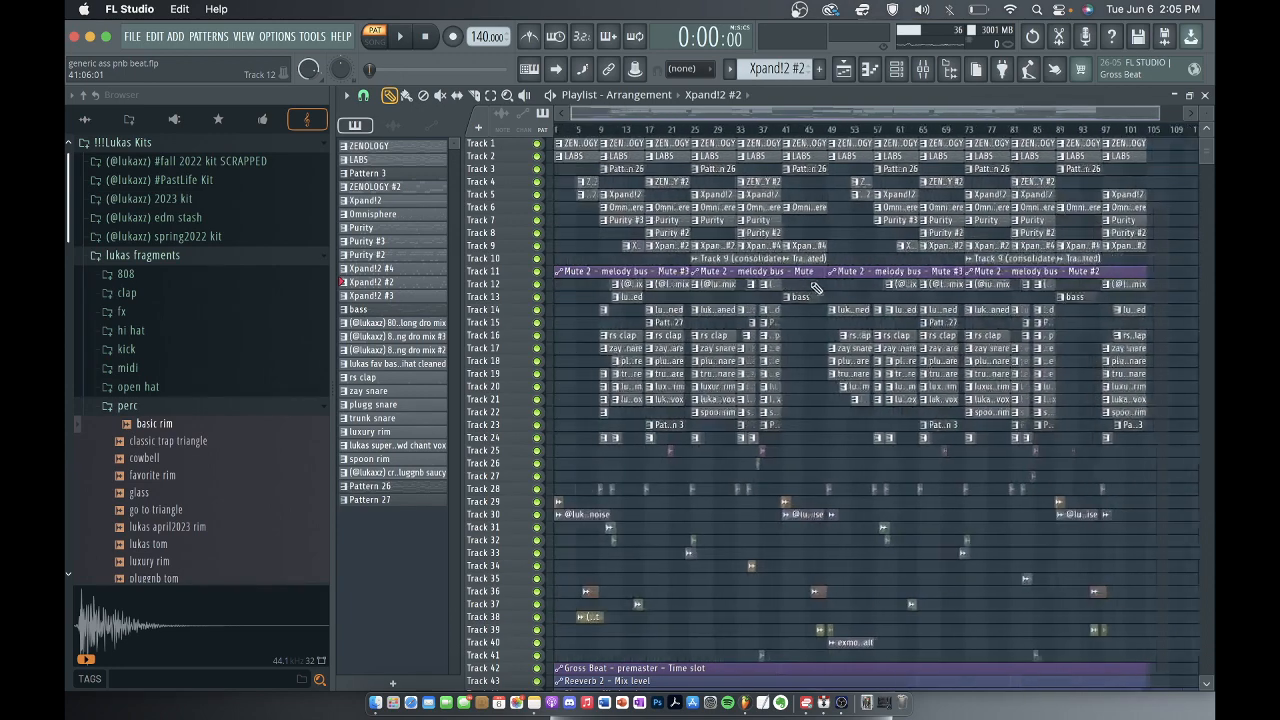
scroll(651, 302, "up", 3)
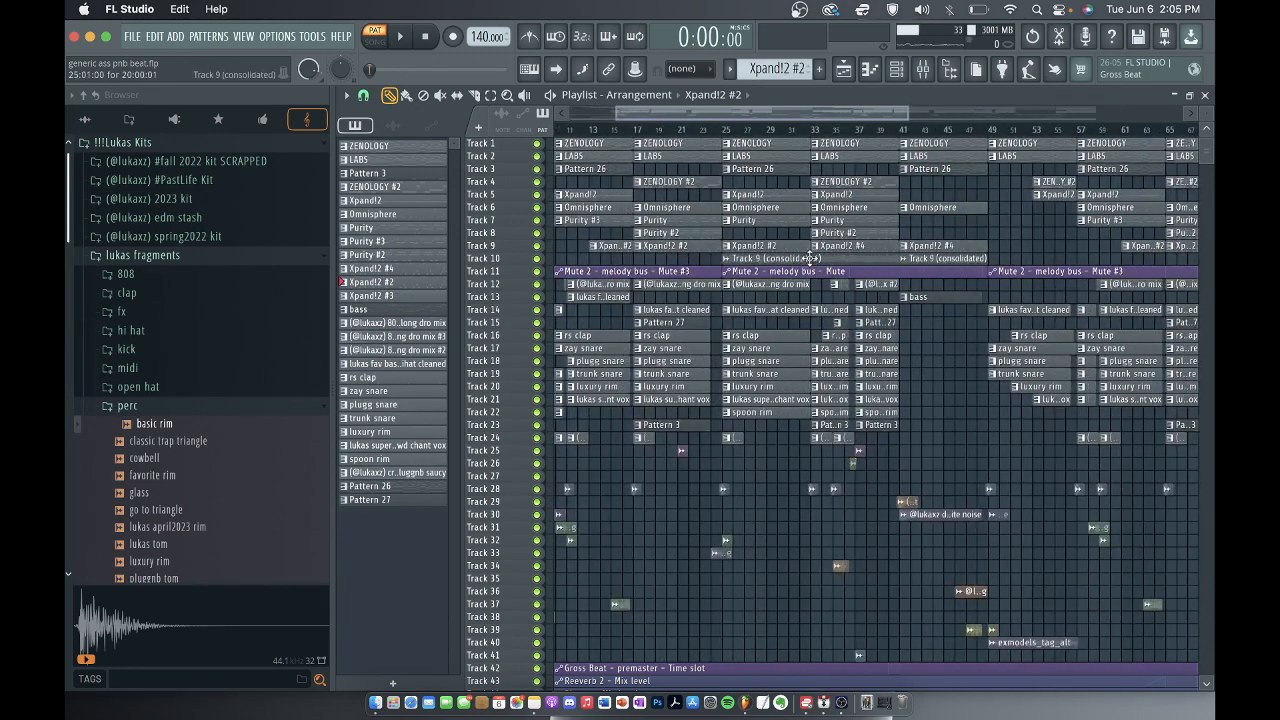
left_click(810, 258)
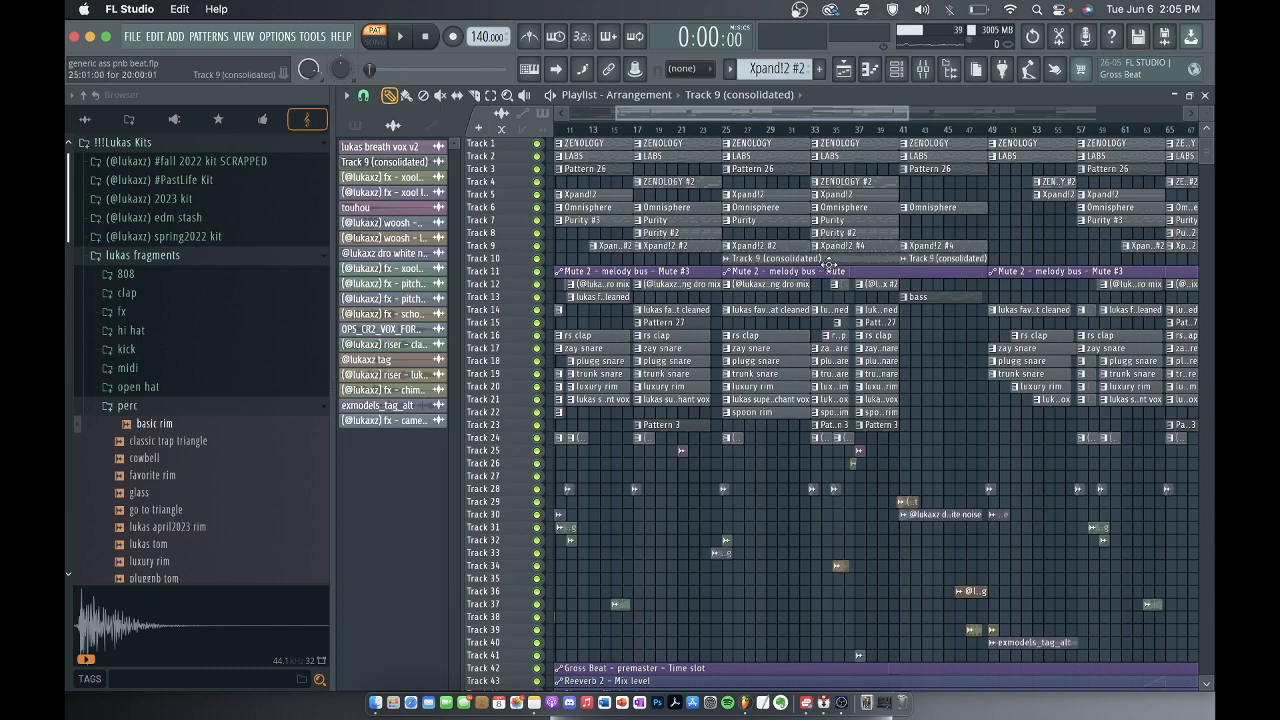
left_click(922, 68)
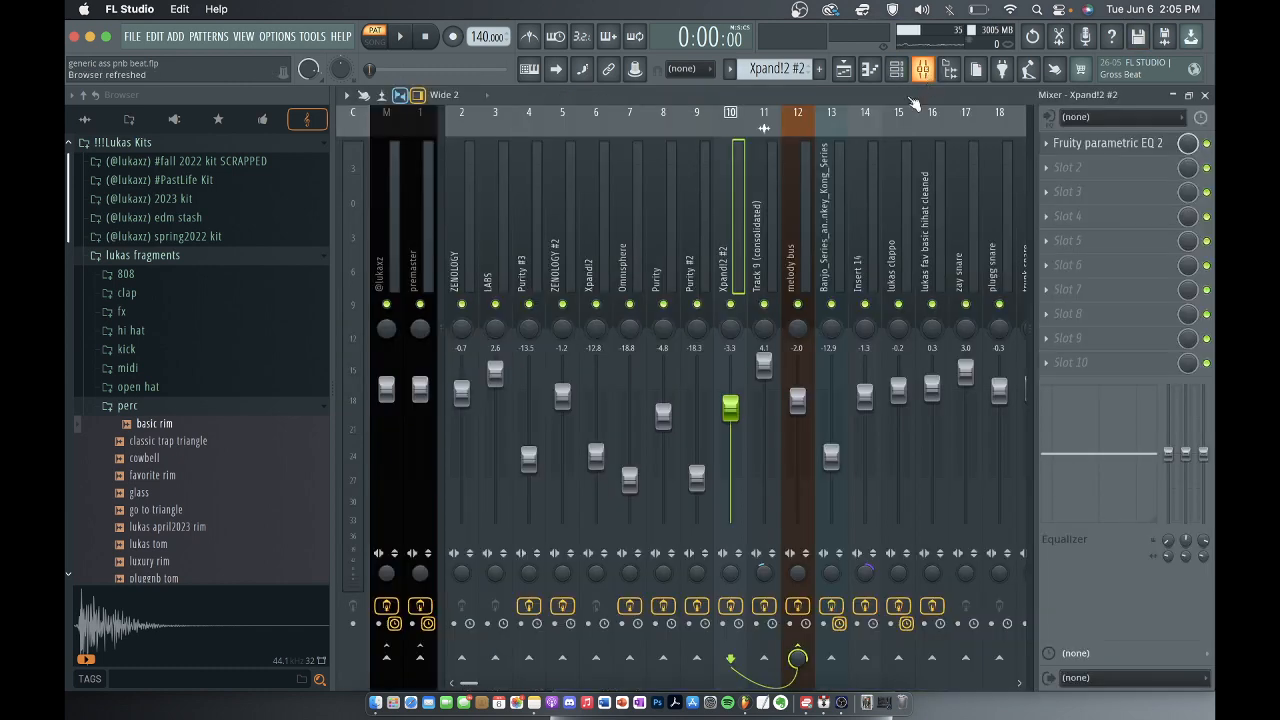
left_click(780, 183)
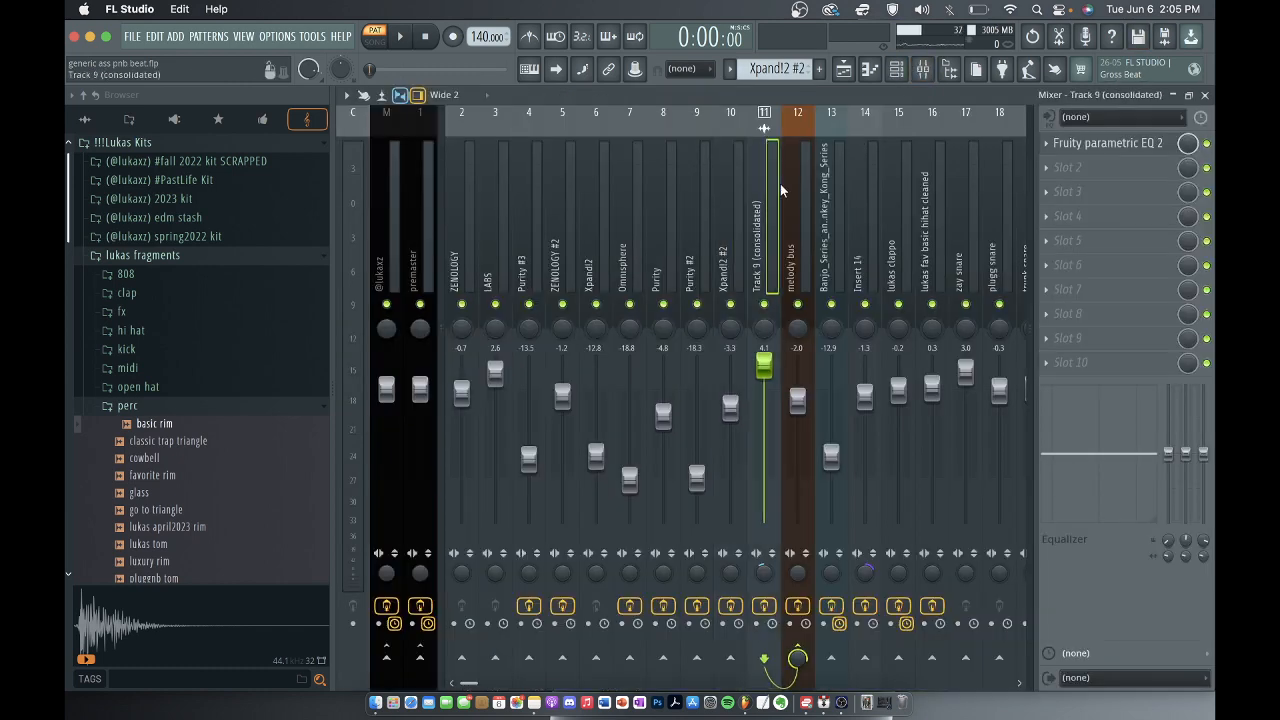
left_click(1204, 94)
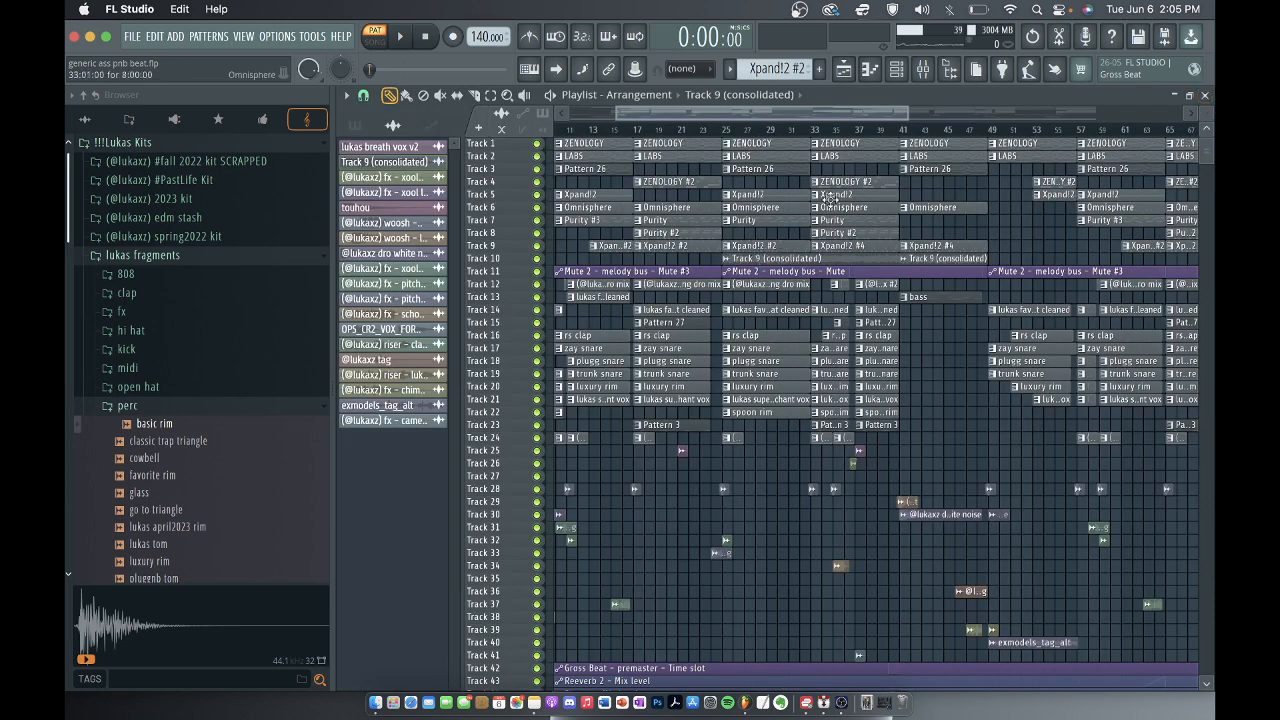
Place the song position at bar 25, and preview the Track 9 (consolidated) sample in its audio clip settings.
left_click(725, 130)
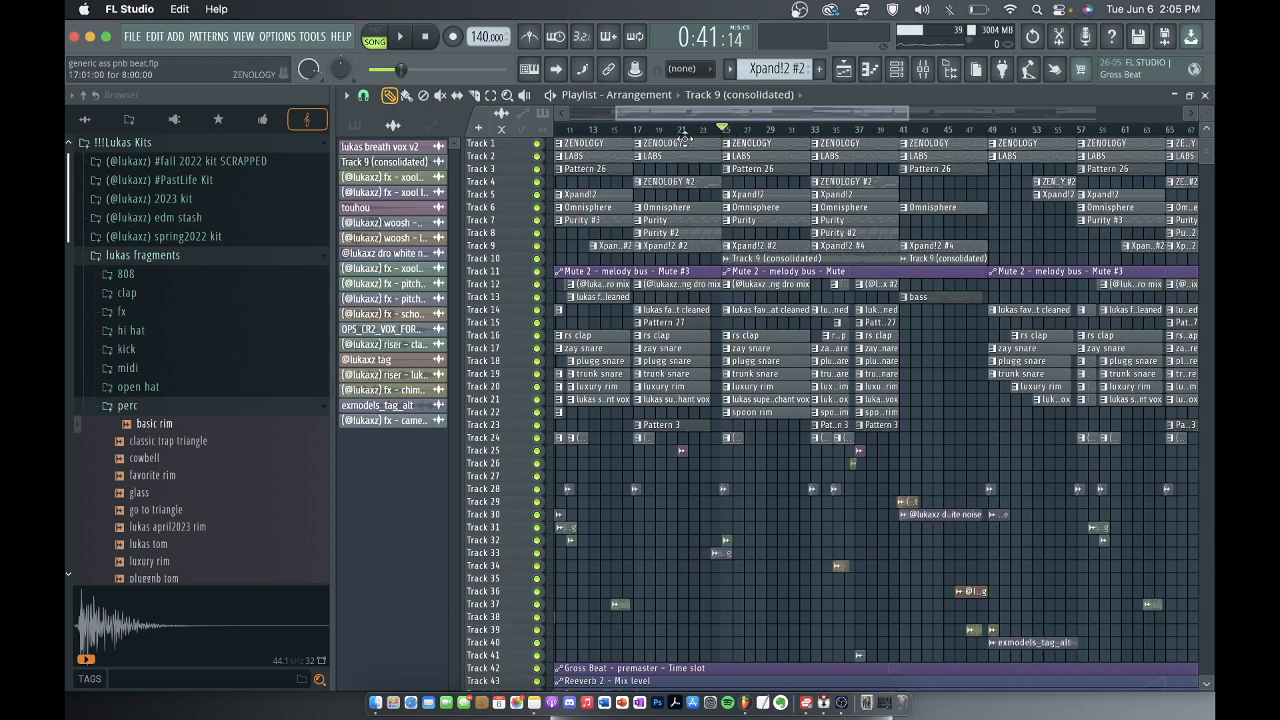
double_click(757, 259)
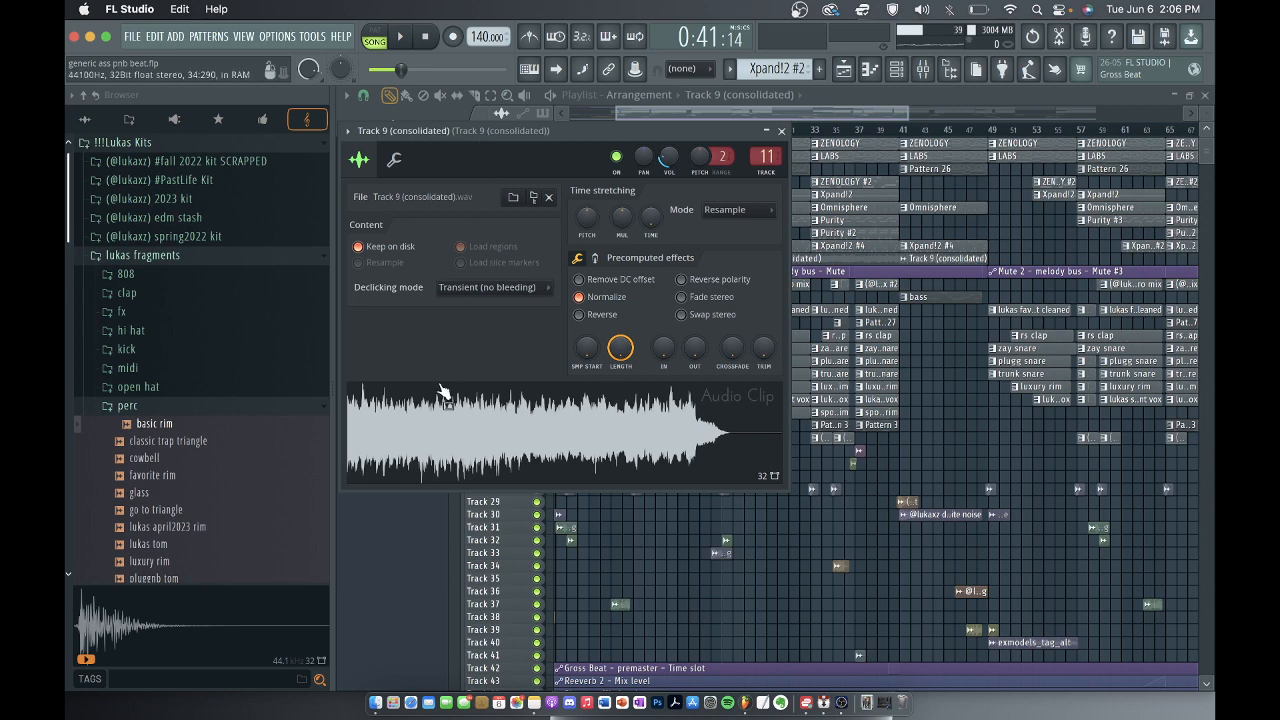
left_click(455, 412)
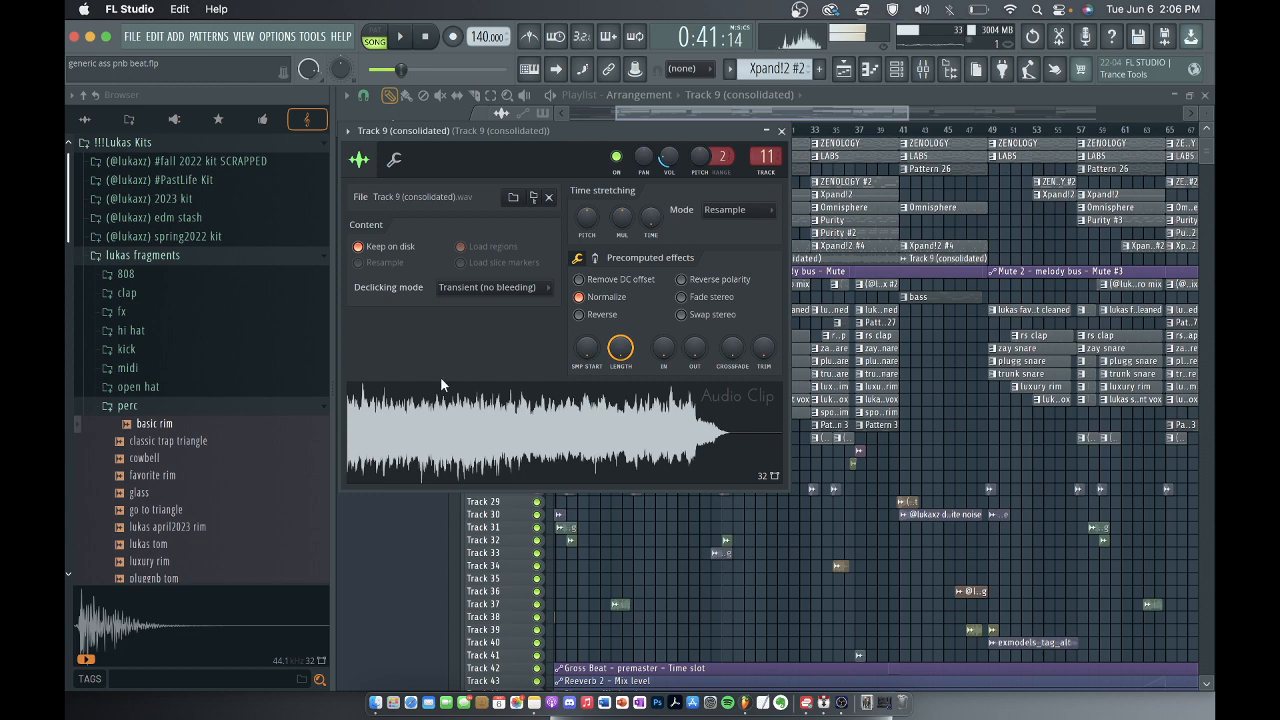
left_click(783, 131)
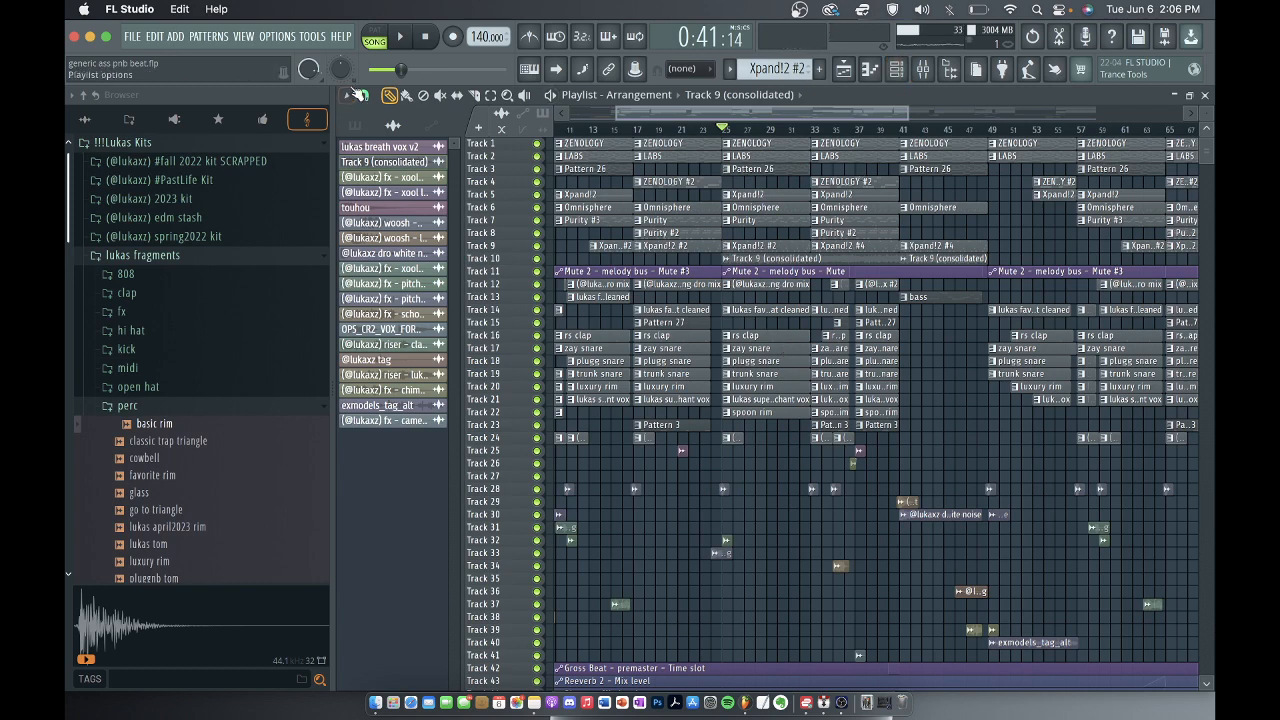
Select the Xpand!2 #3 pattern and examine the xpand dirty lead 1 notes in the piano roll.
left_click(355, 125)
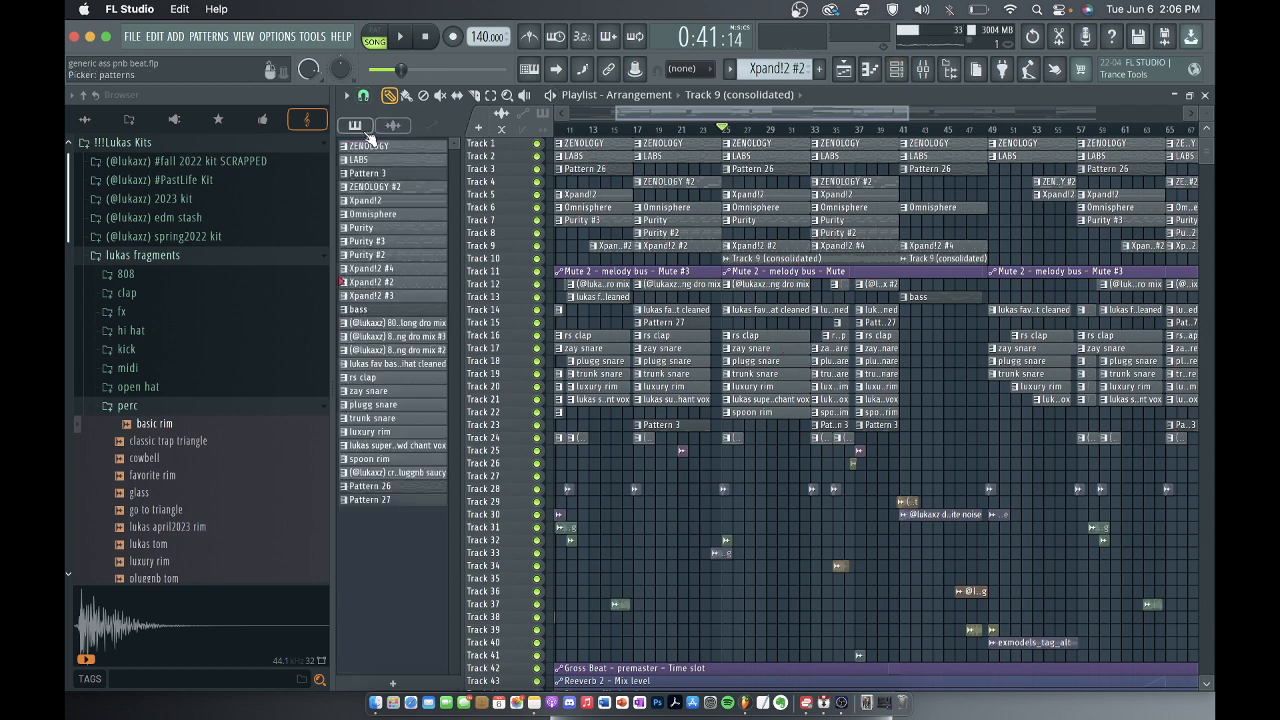
left_click(410, 297)
left_click(896, 72)
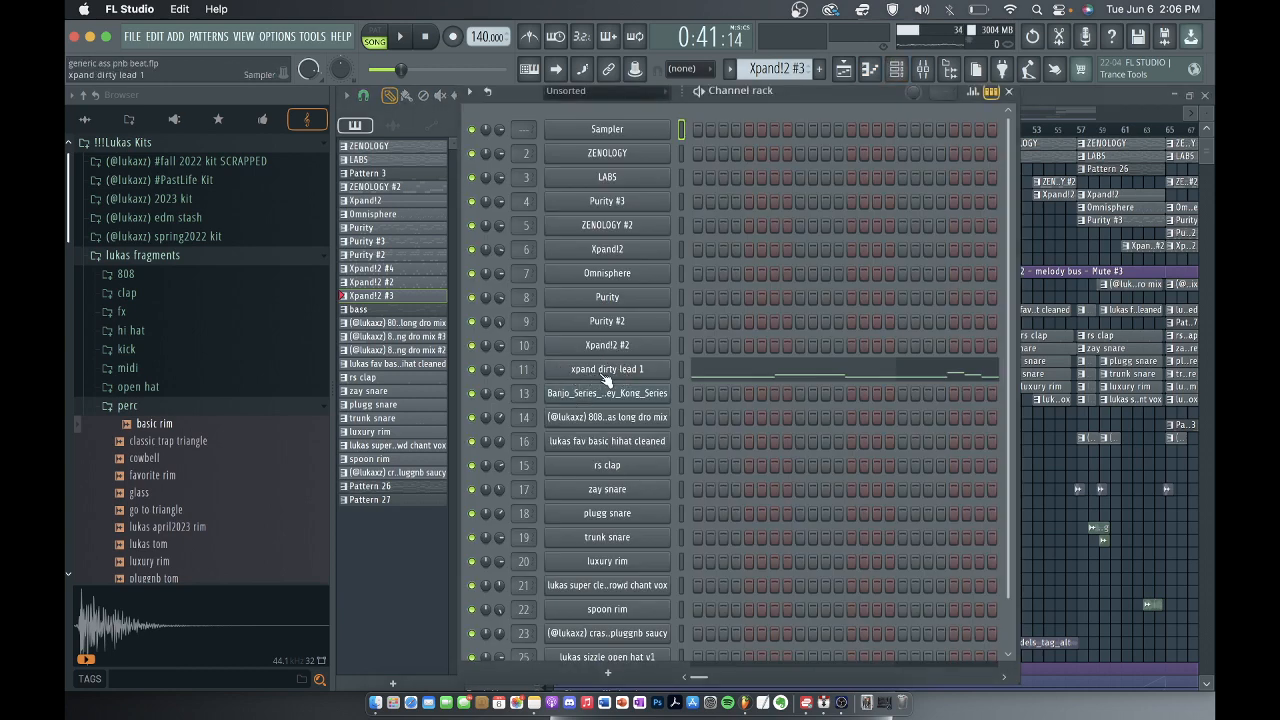
left_click(706, 377)
scroll(913, 304, "down", 2, "ctrl")
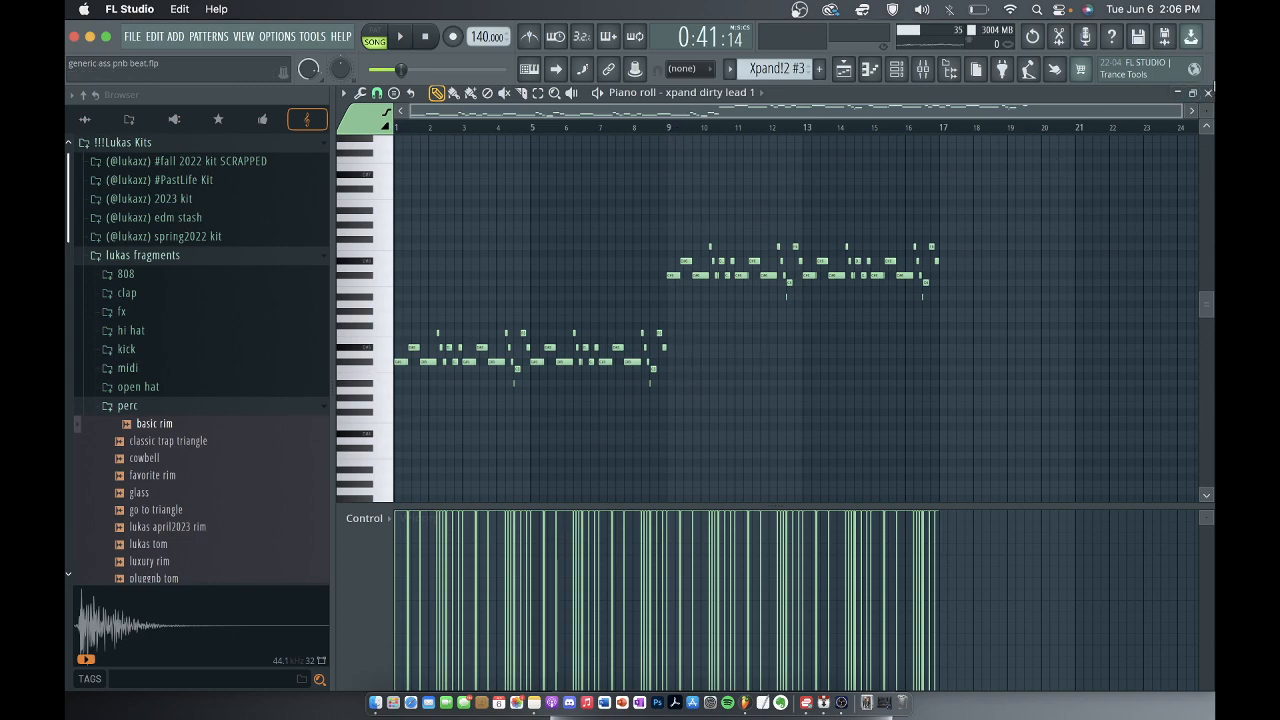
left_click(1207, 92)
left_click(1006, 94)
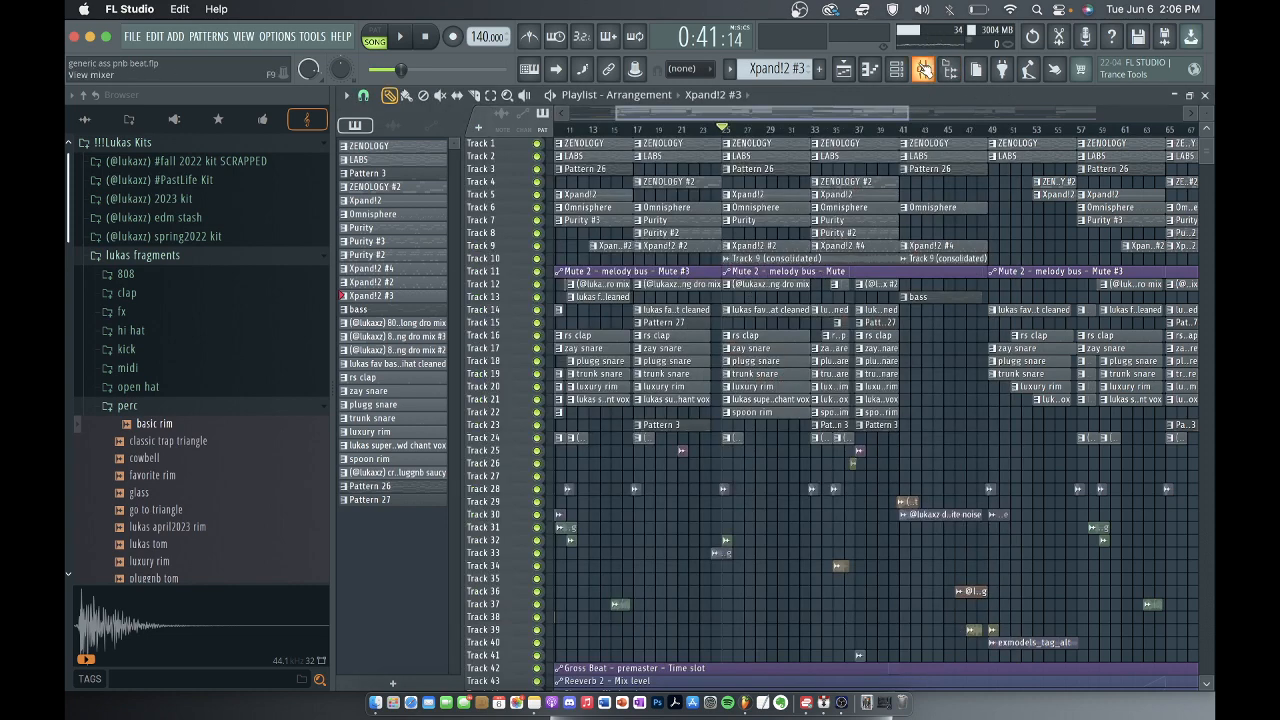
Inspect the Fruity parametric EQ 2 curve of the Track 9 (consolidated) mixer track, and return to the playlist.
left_click(923, 68)
left_click(1128, 148)
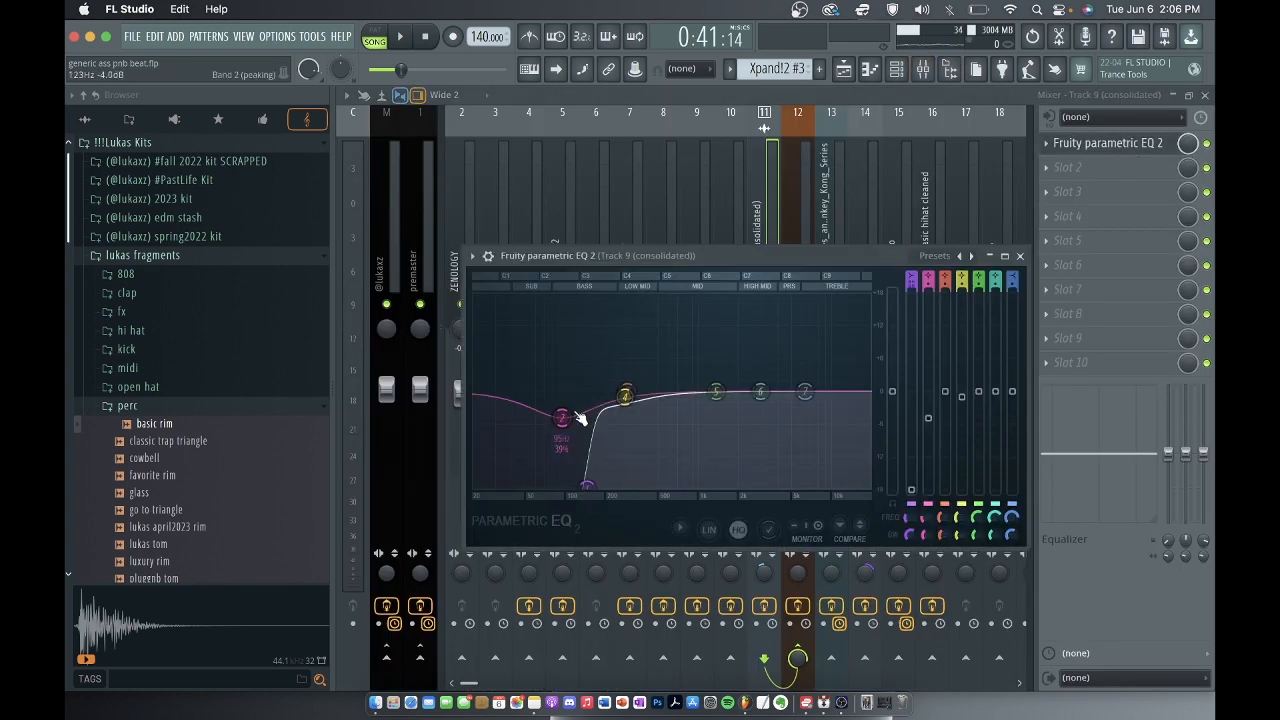
left_click(1020, 256)
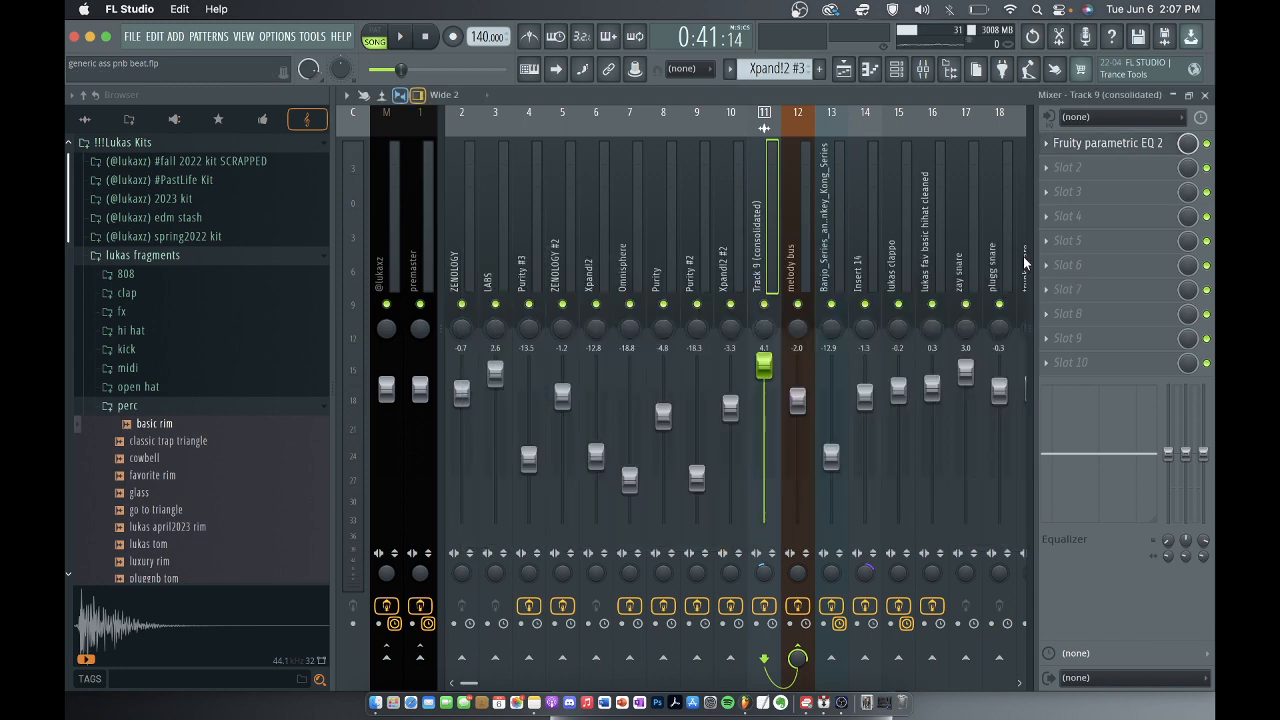
left_click(1206, 95)
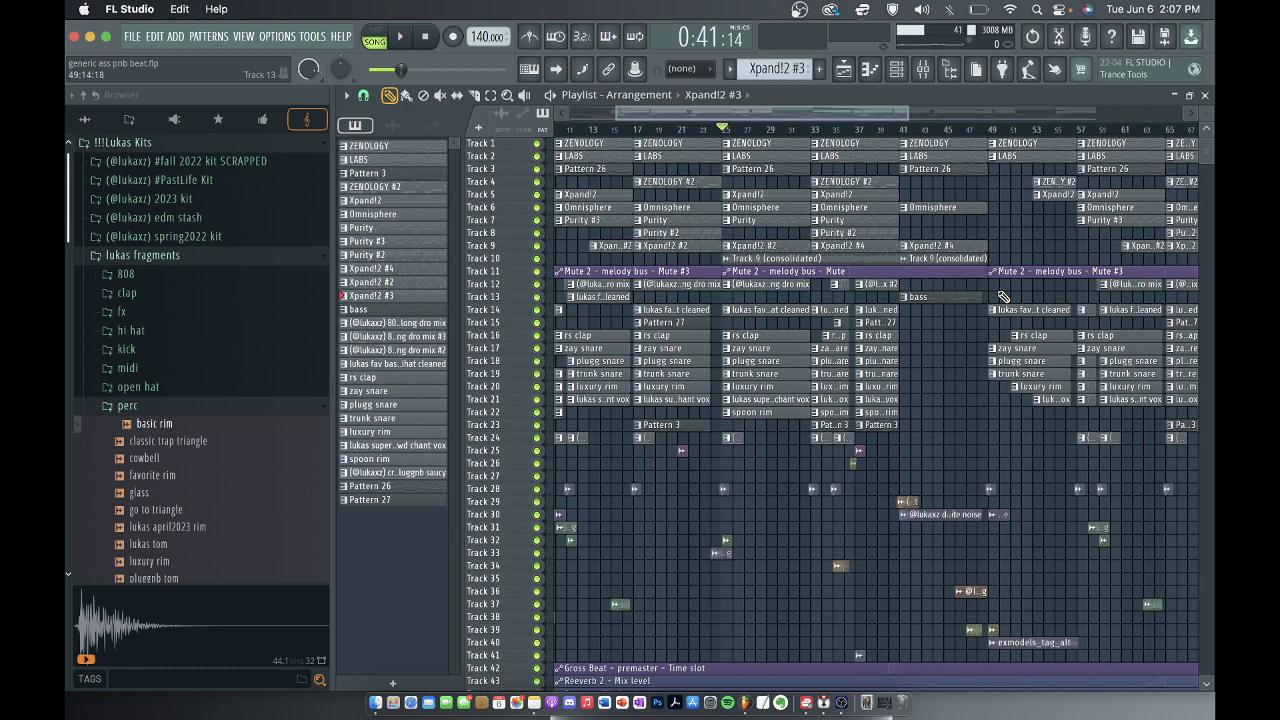
Move the "lukas fav basic hihat cleaned" clip starting at bar 11 from playlist track 13 to track 14.
scroll(930, 344, "down", 3)
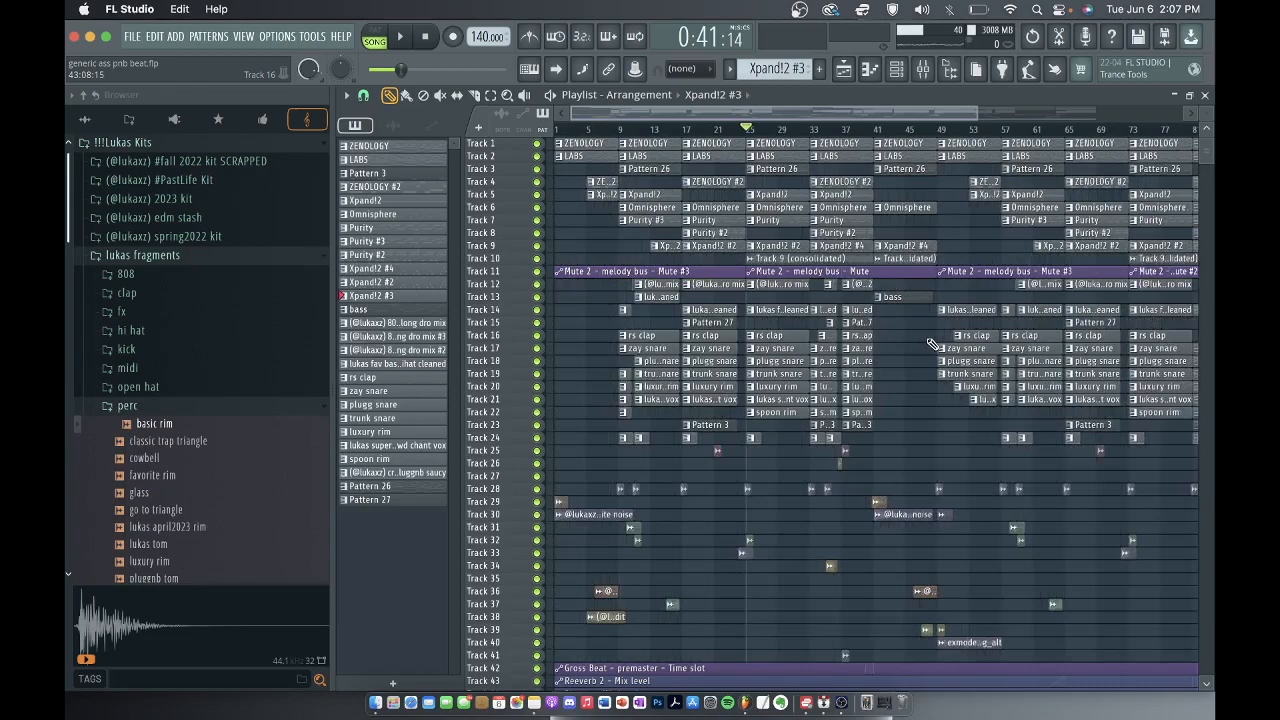
scroll(820, 337, "down", 4)
scroll(663, 299, "up", 4)
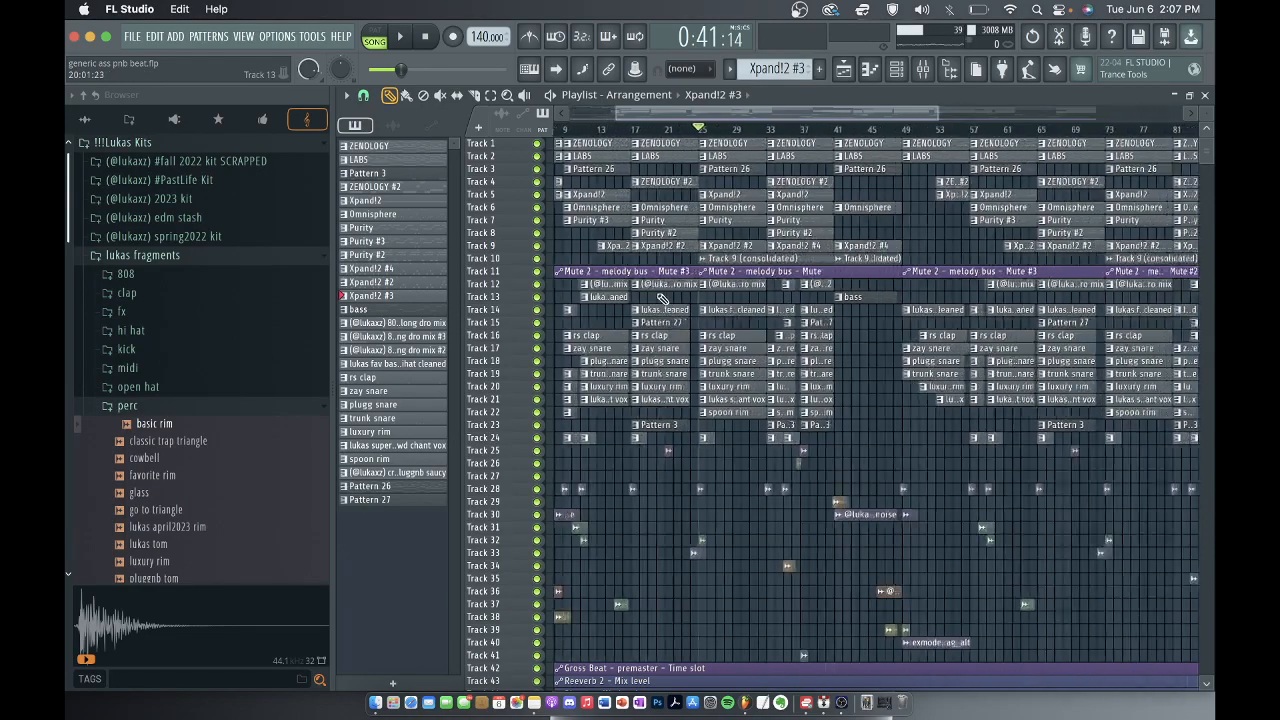
scroll(663, 299, "up", 4)
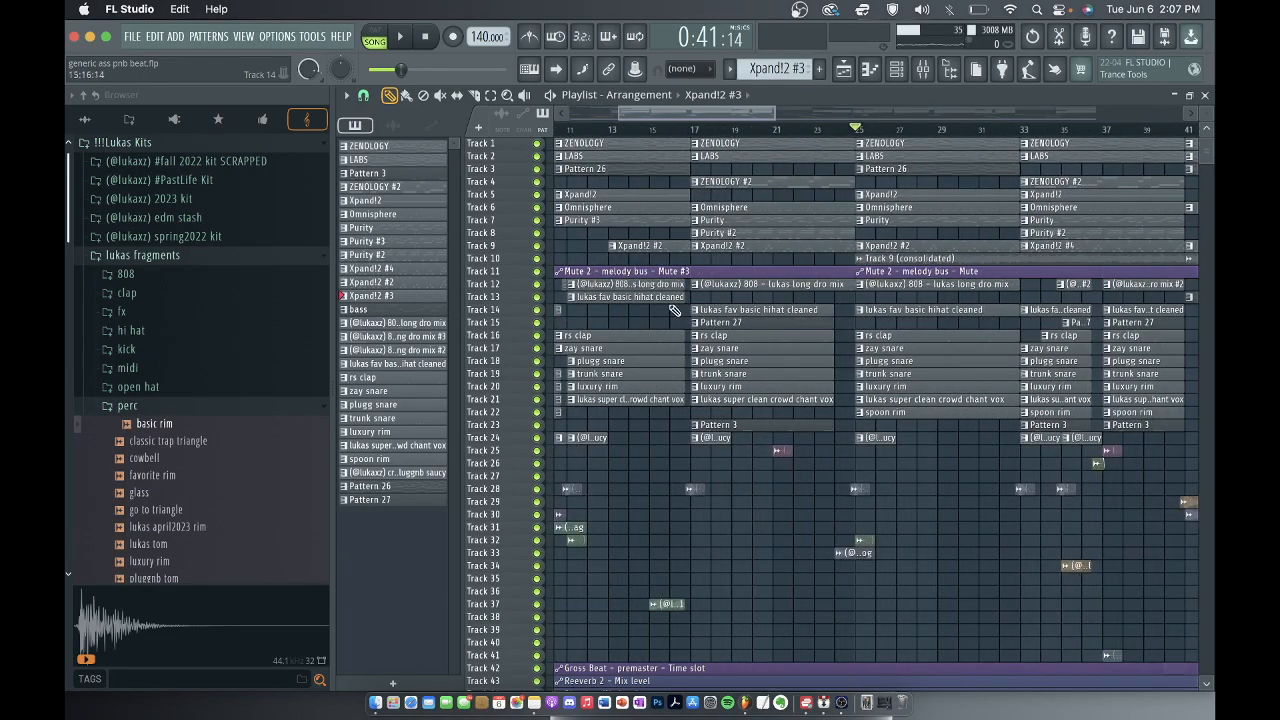
scroll(655, 300, "down", 2)
left_click_drag(651, 300, 653, 305)
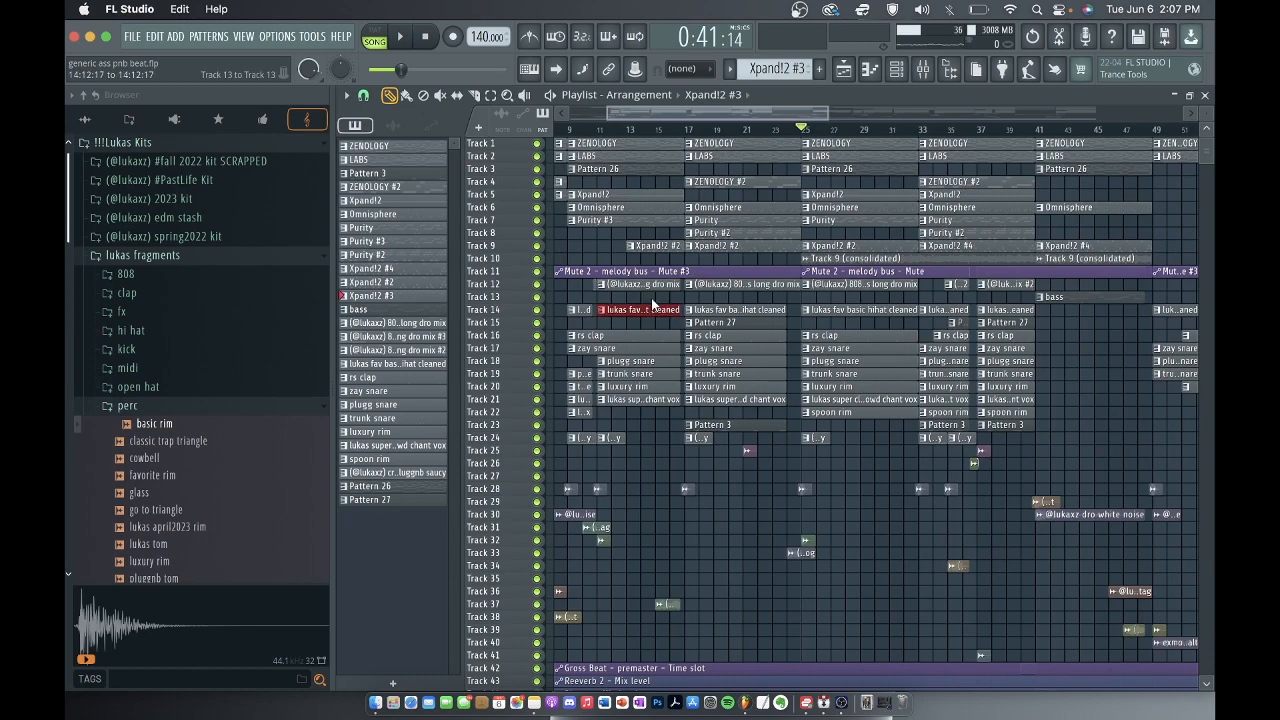
Select the playlist range from bar 25 to bar 41, and solo the melody bus in the mixer.
scroll(653, 305, "down", 2)
scroll(802, 311, "down", 2)
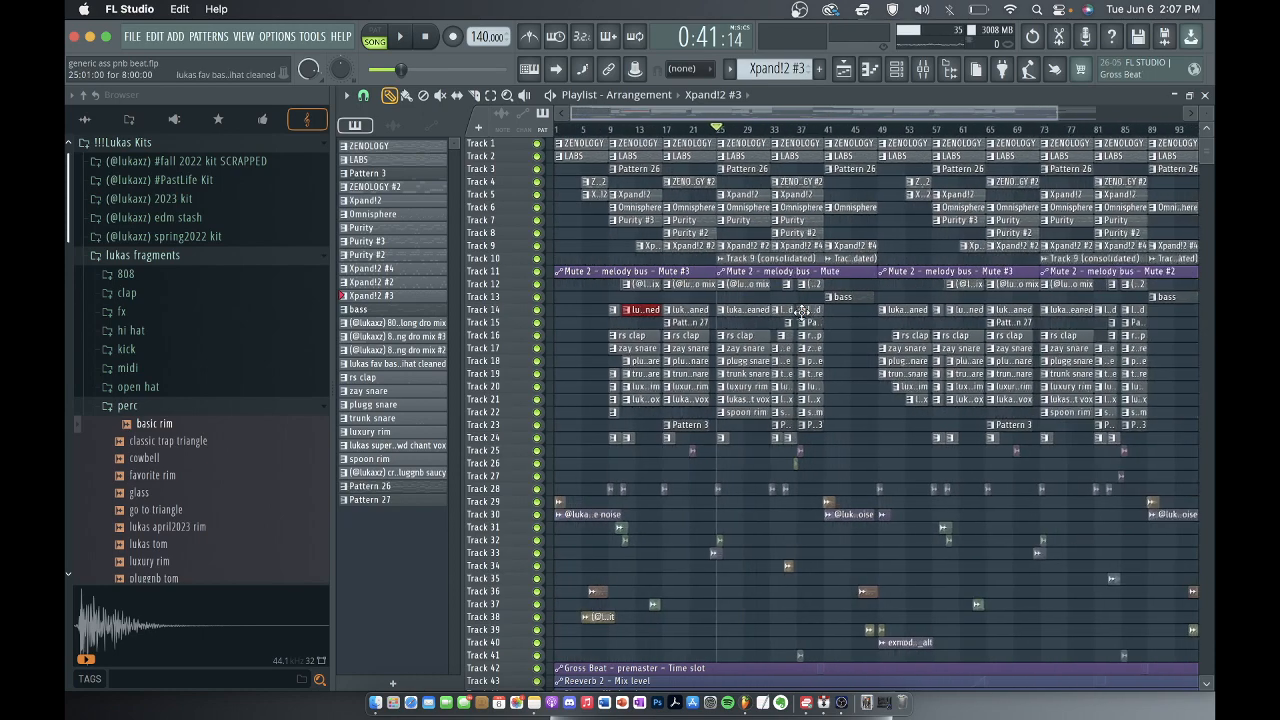
scroll(815, 301, "down", 1)
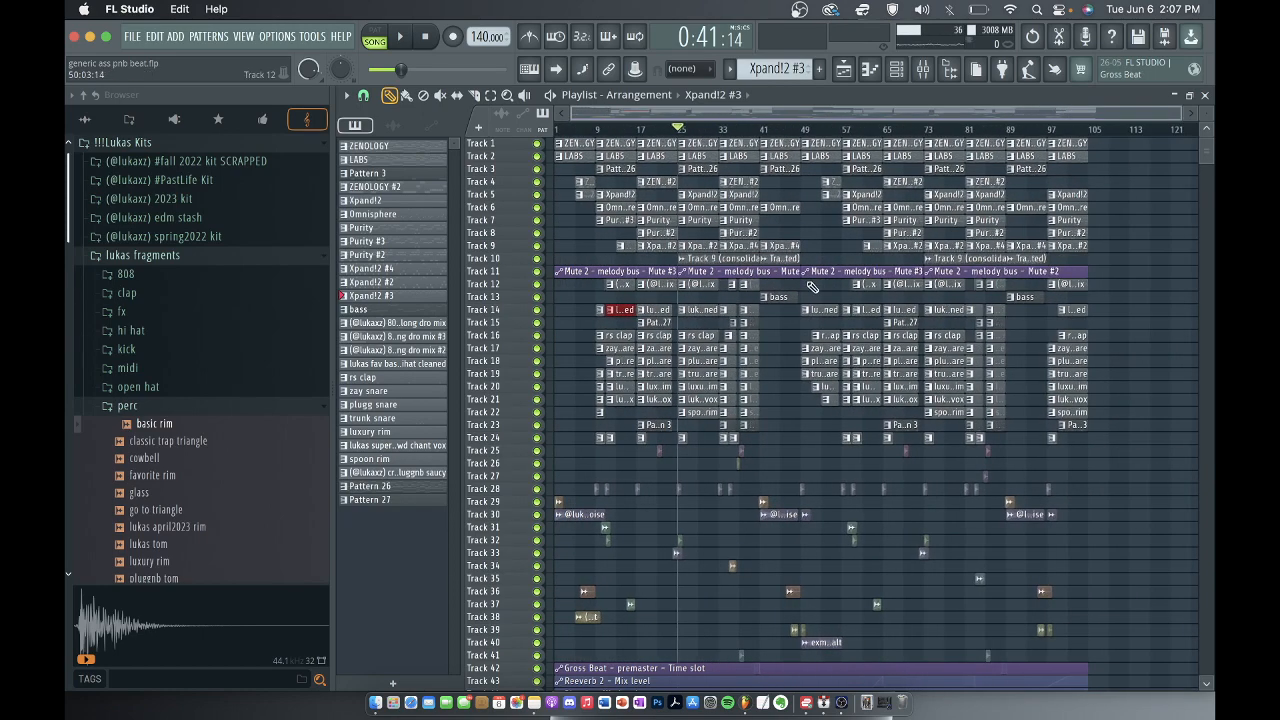
scroll(745, 298, "up", 4)
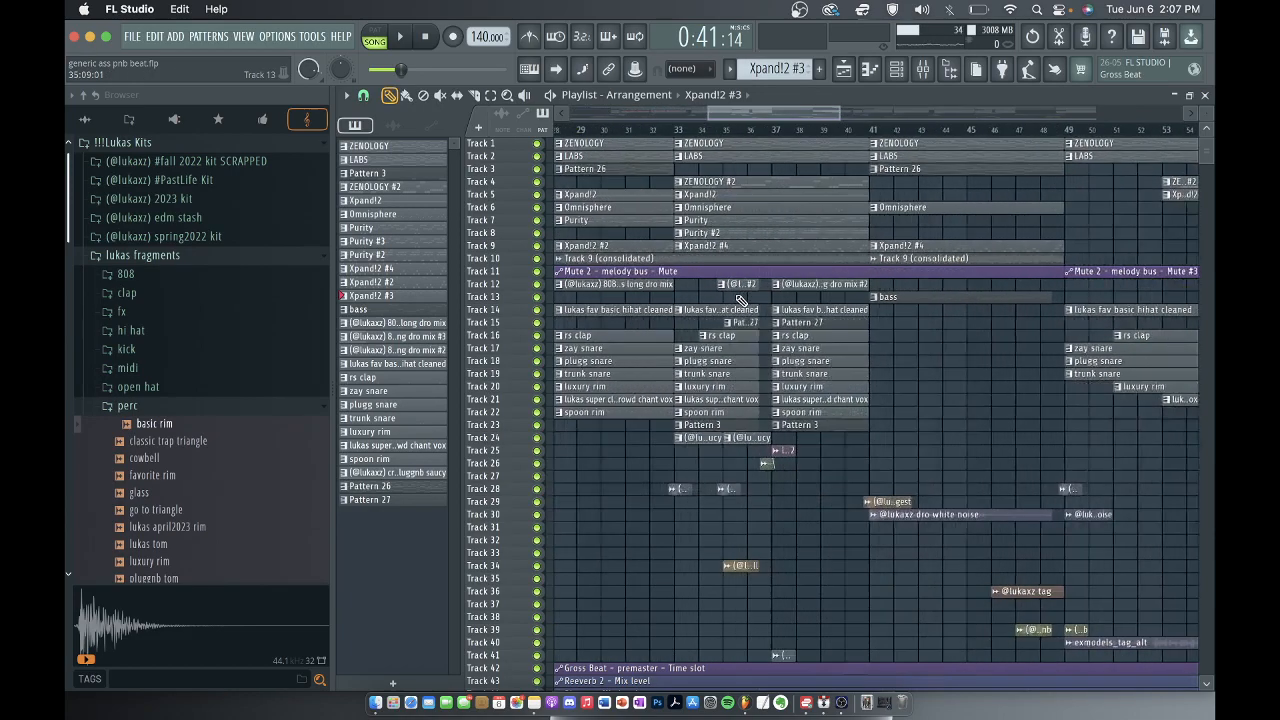
scroll(741, 300, "up", 1)
scroll(708, 150, "down", 3)
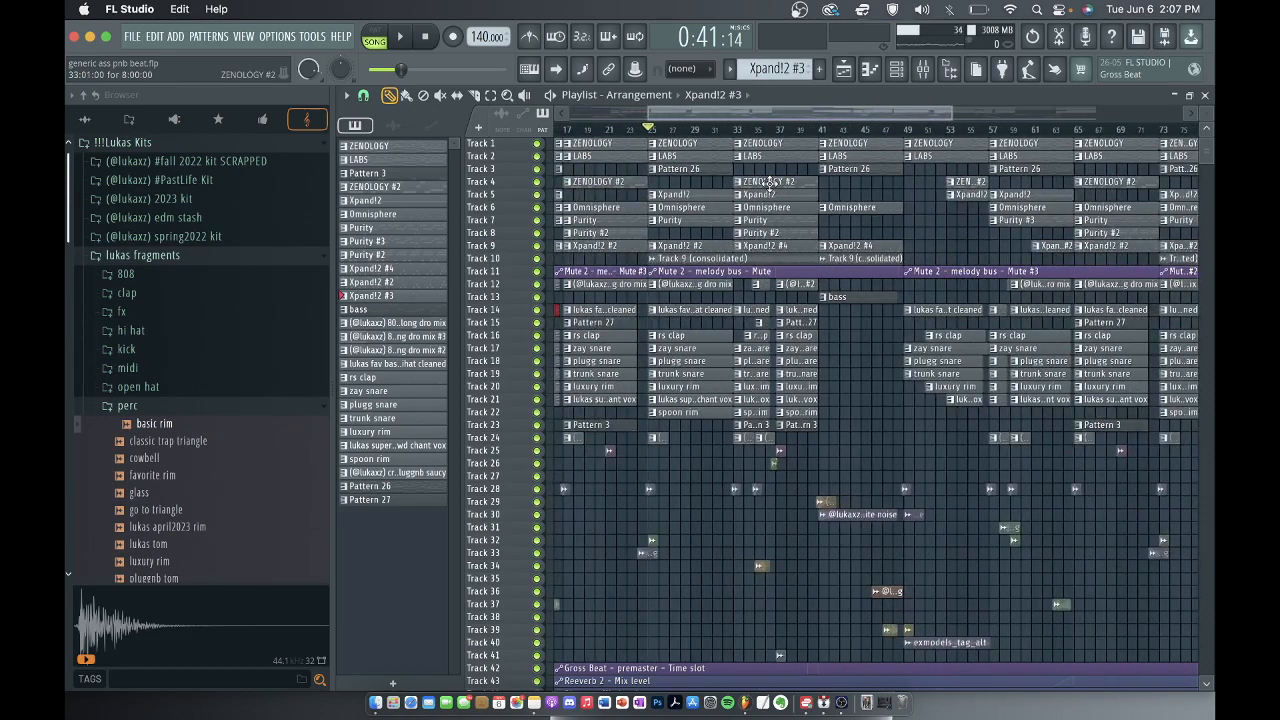
scroll(768, 183, "left", 2)
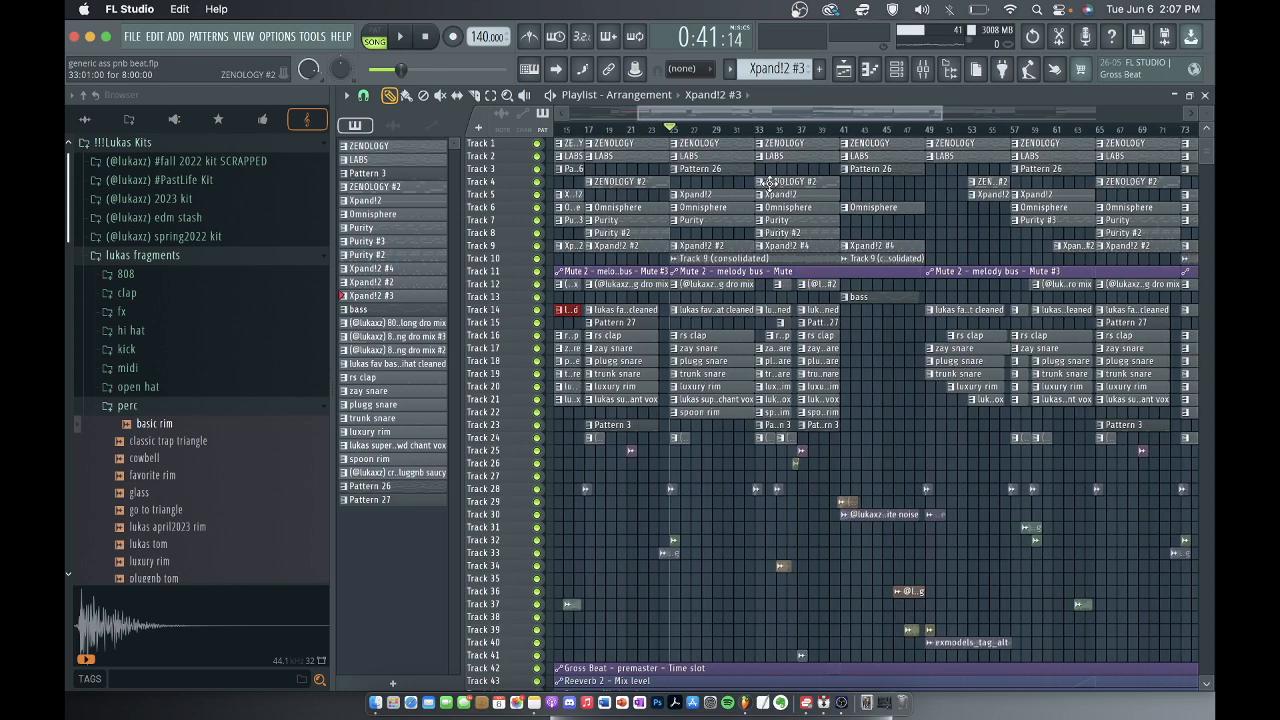
left_click_drag(672, 133, 840, 150)
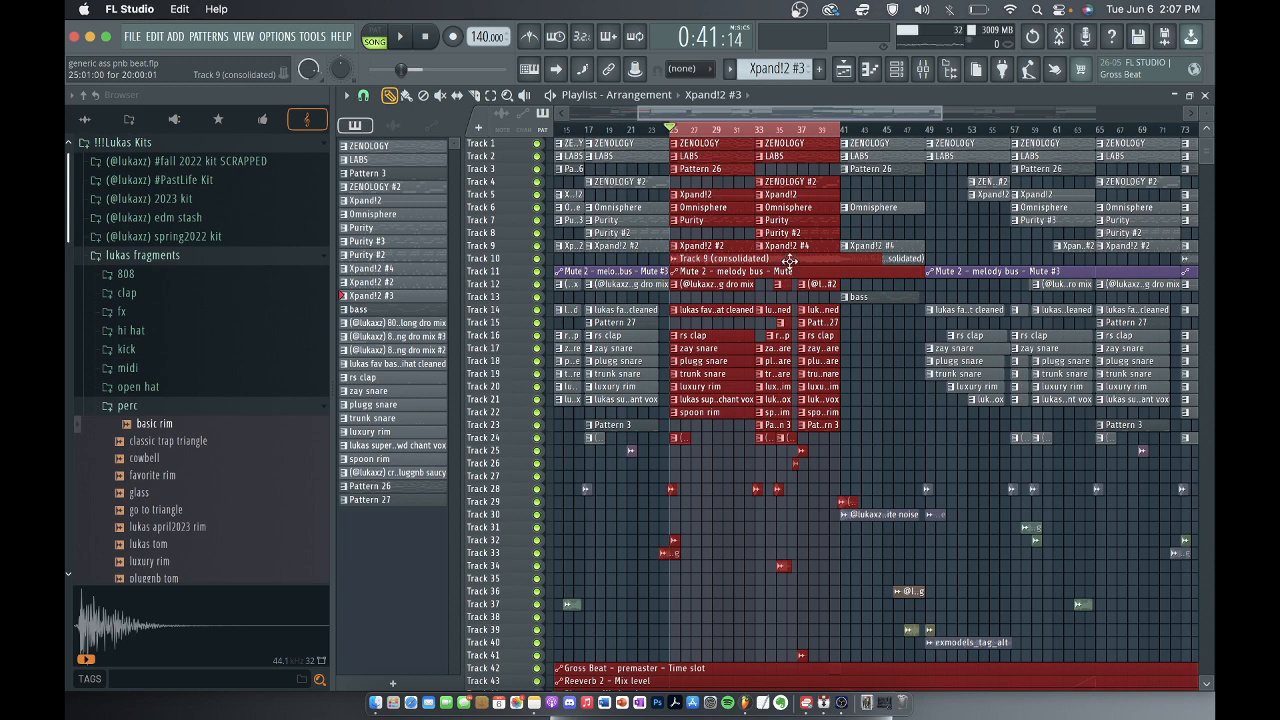
left_click(923, 68)
right_click(807, 303)
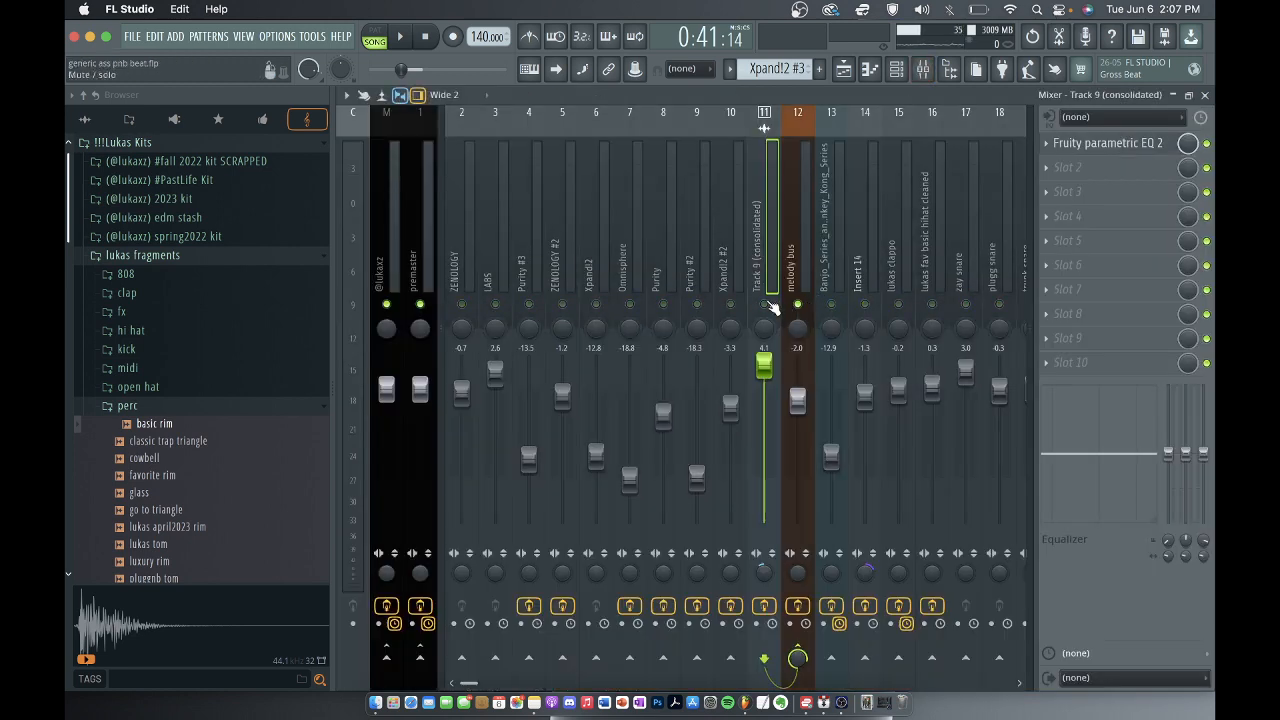
Unmute the ten melody tracks feeding the melody bus in the mixer, from Track 9 (consolidated) back to ZENOLOGY.
left_click(769, 304)
left_click(735, 304)
left_click(703, 304)
left_click(671, 304)
left_click(629, 304)
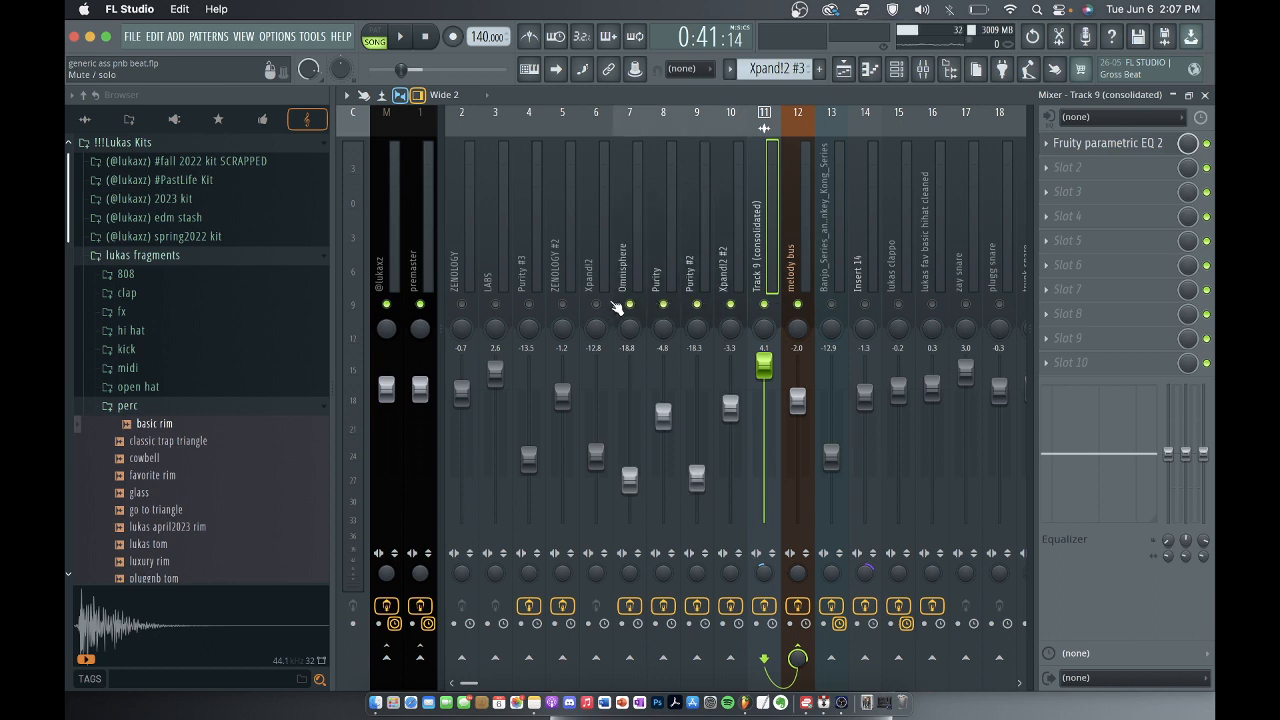
left_click(596, 304)
left_click(562, 304)
left_click(528, 304)
left_click(495, 304)
left_click(461, 304)
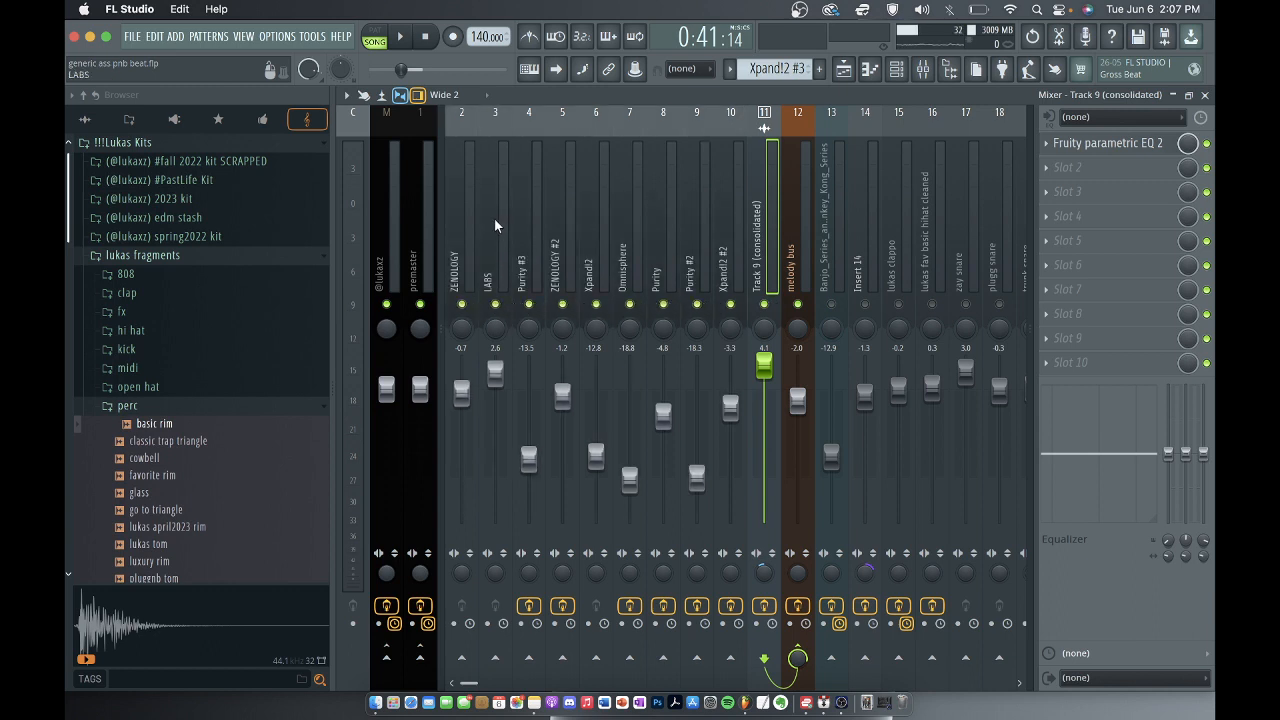
Inspect the Fruity parametric EQ and Fruity Mute 2 settings of the melody bus mixer track.
left_click(795, 215)
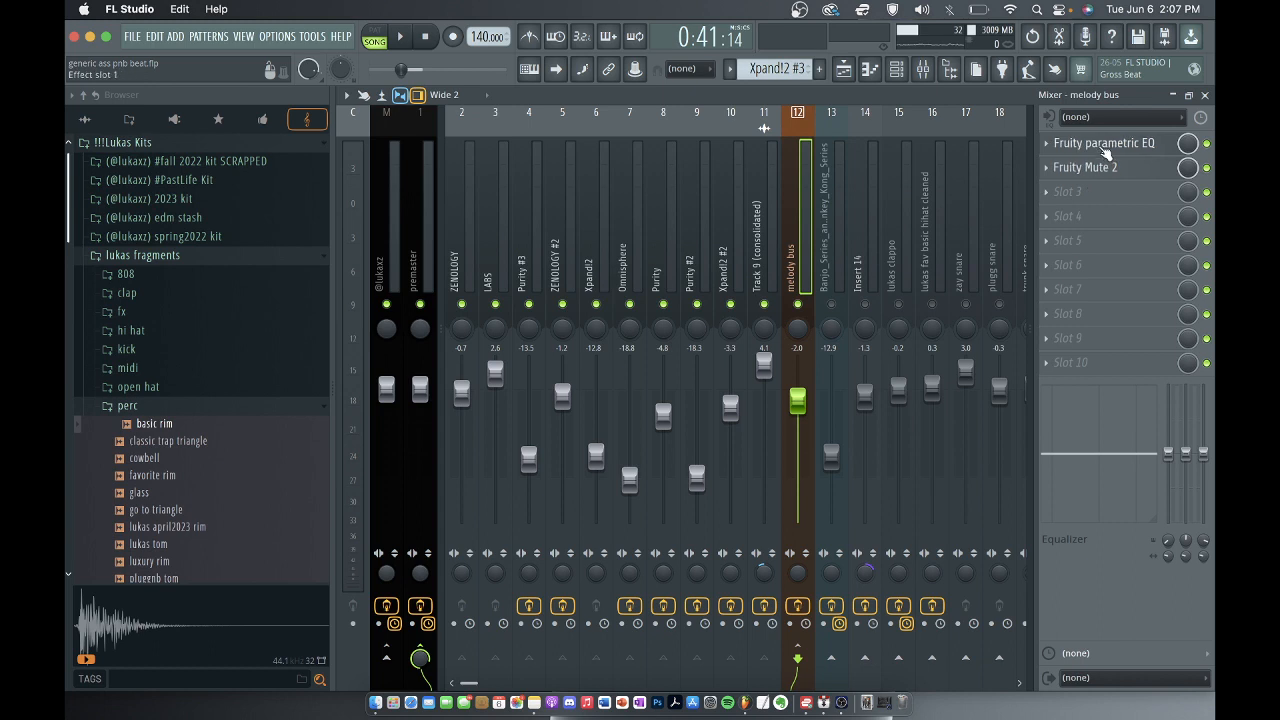
left_click(1105, 143)
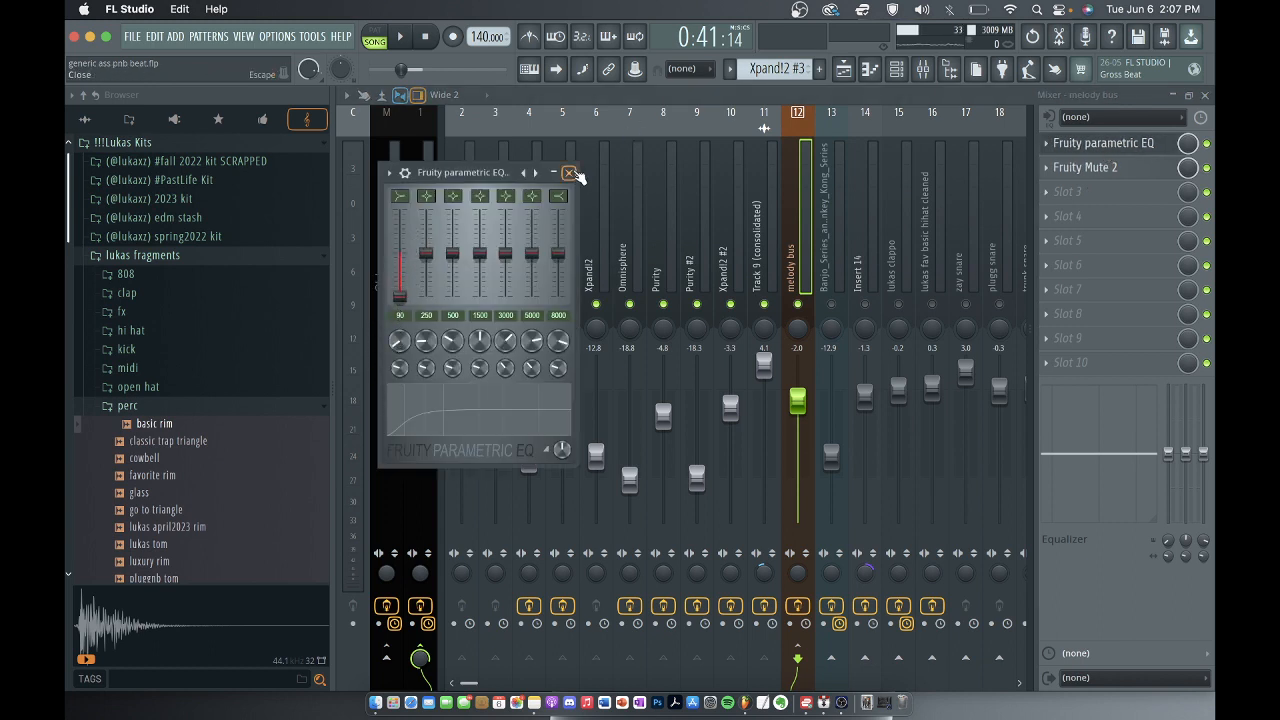
left_click(569, 173)
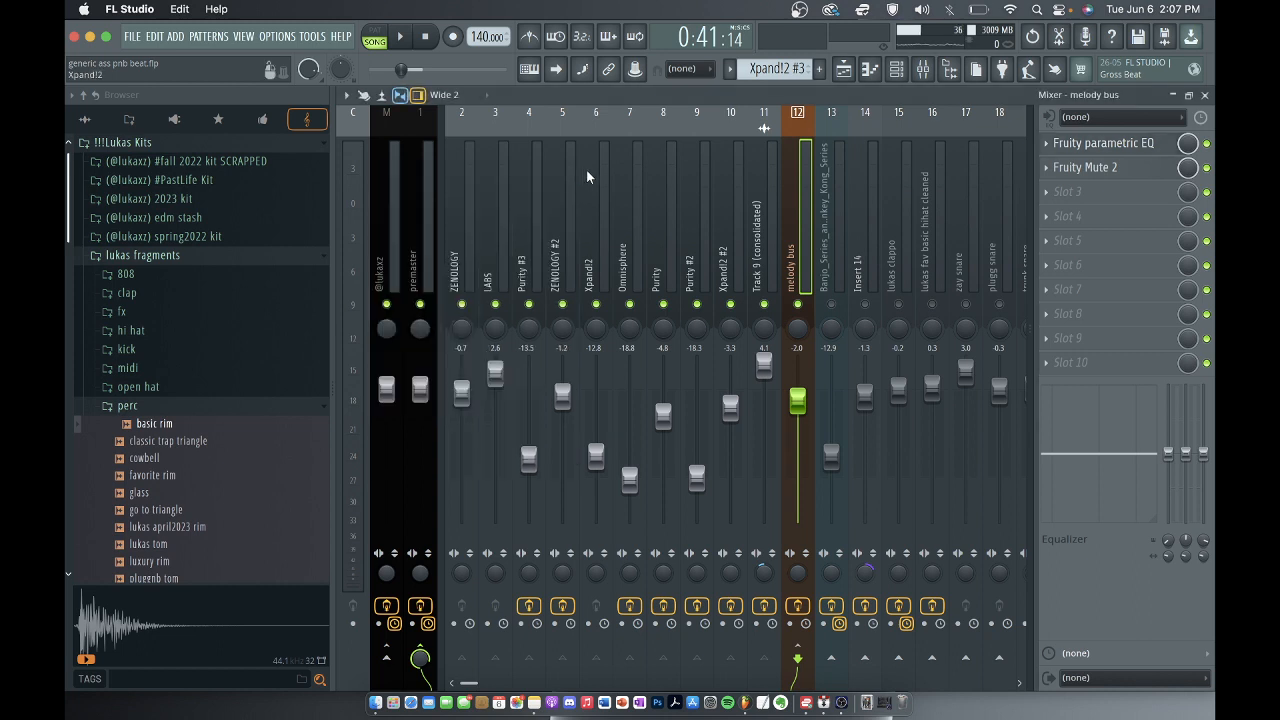
left_click(1090, 167)
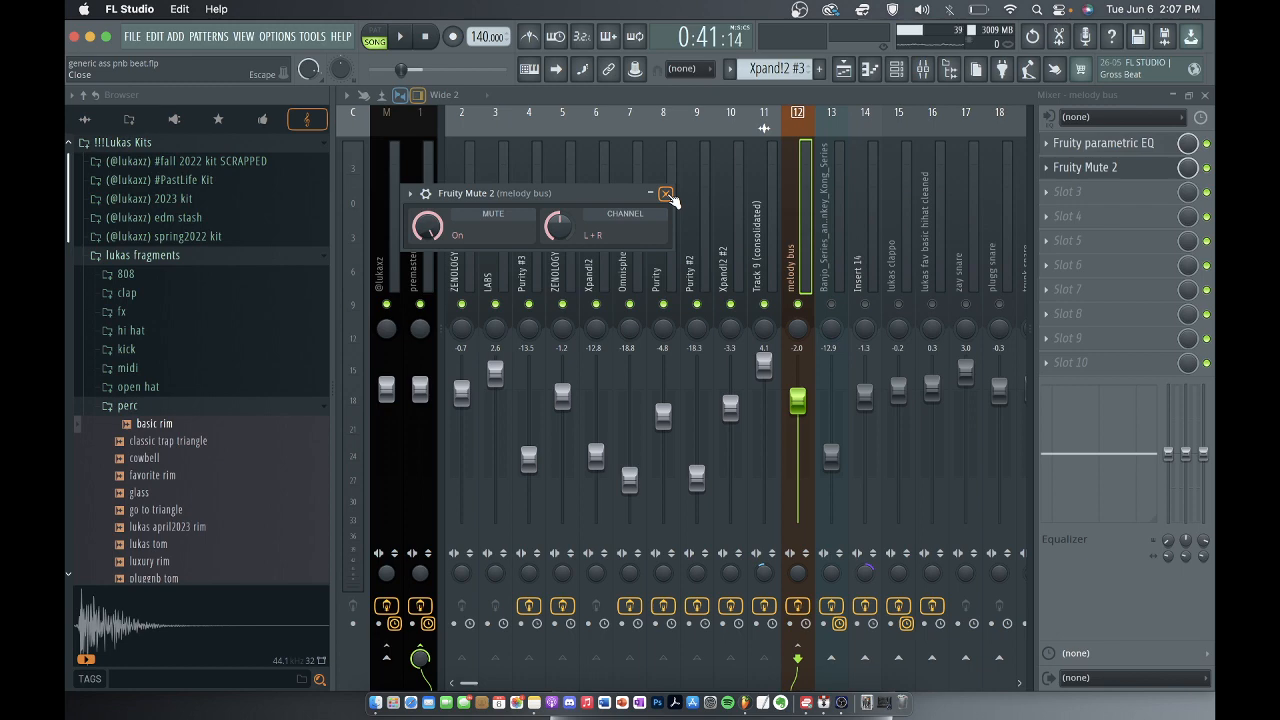
left_click(666, 193)
Disable Fruity Mute 2 on the melody bus and play the combined melodies over the selected playlist range.
left_click(1206, 167)
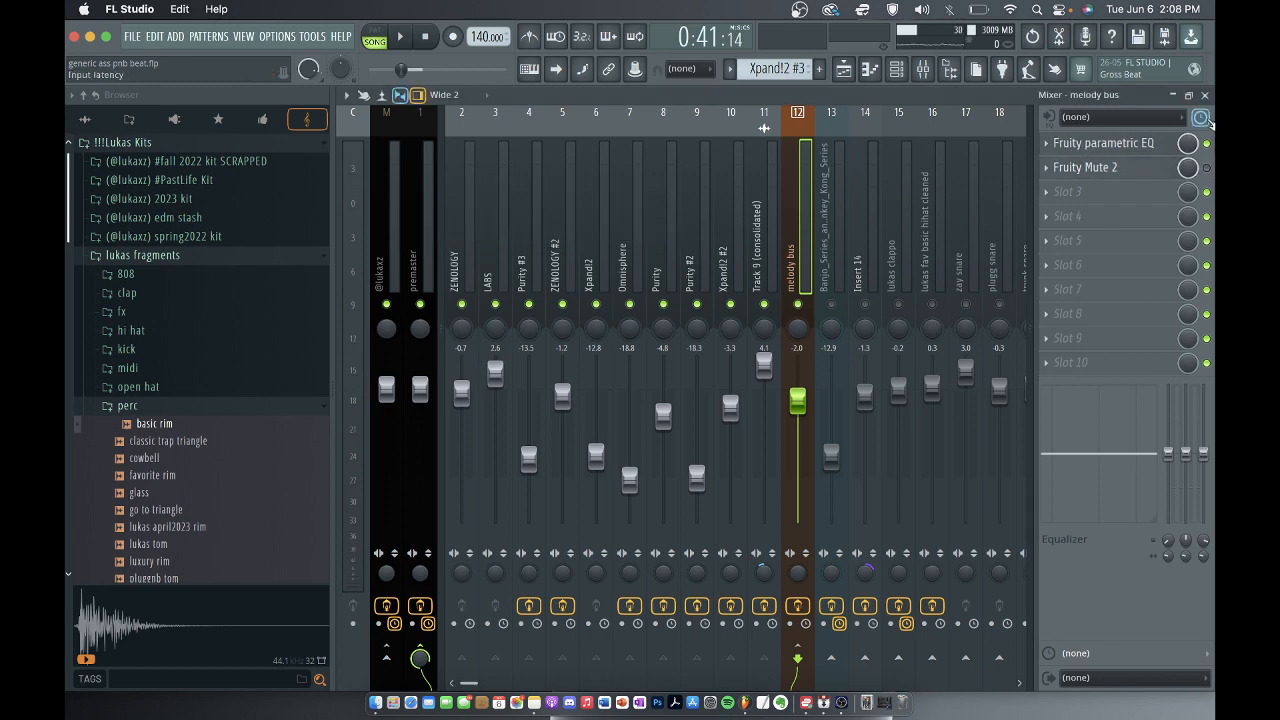
left_click(1204, 95)
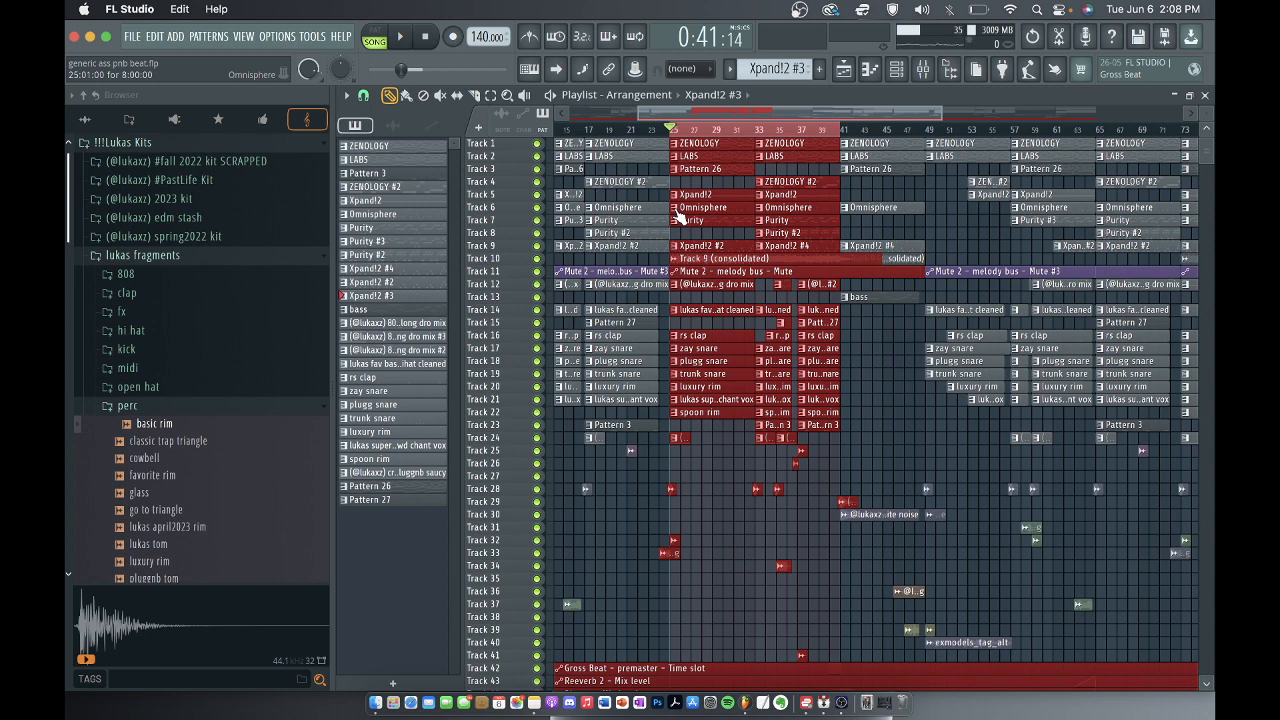
key("space")
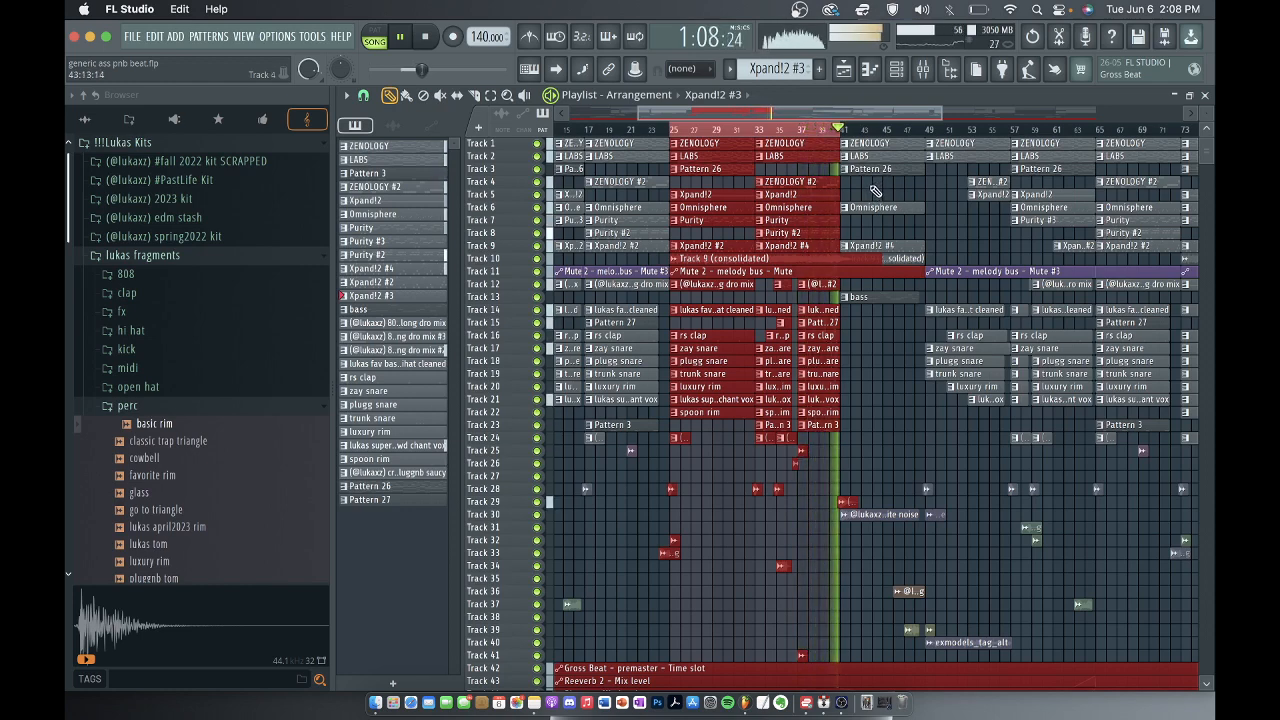
key("space")
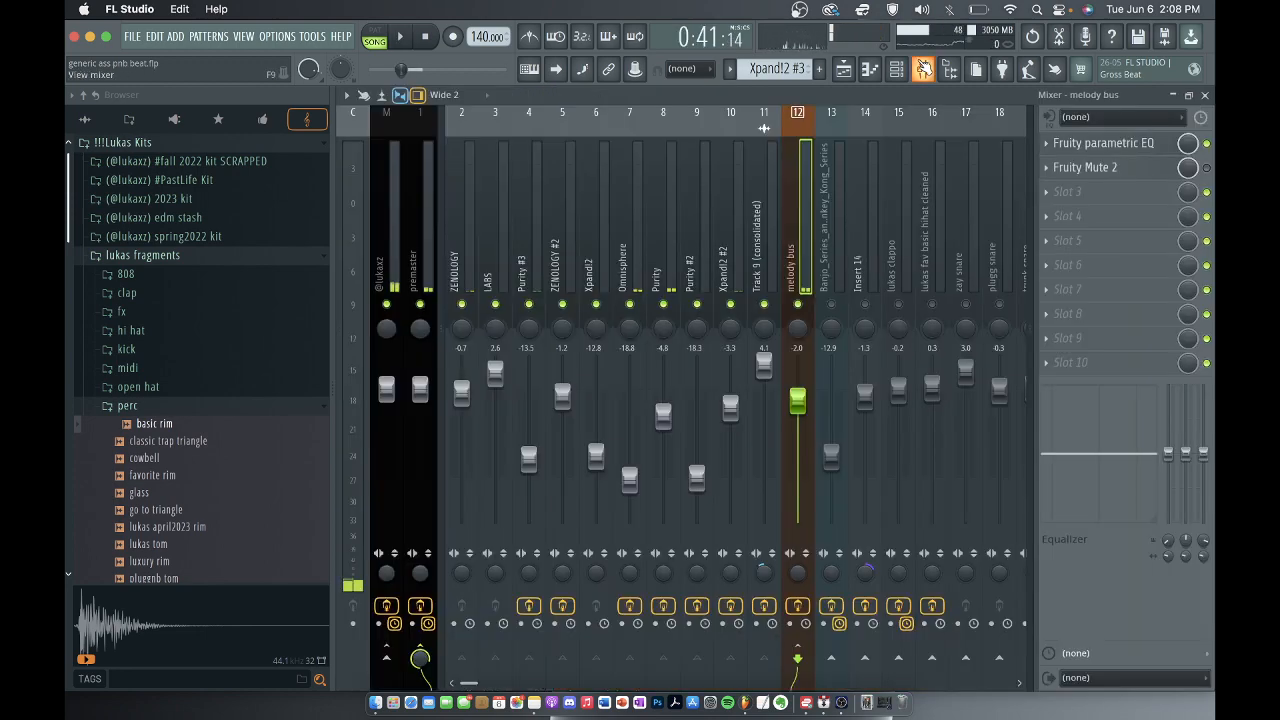
left_click(922, 68)
left_click(1204, 95)
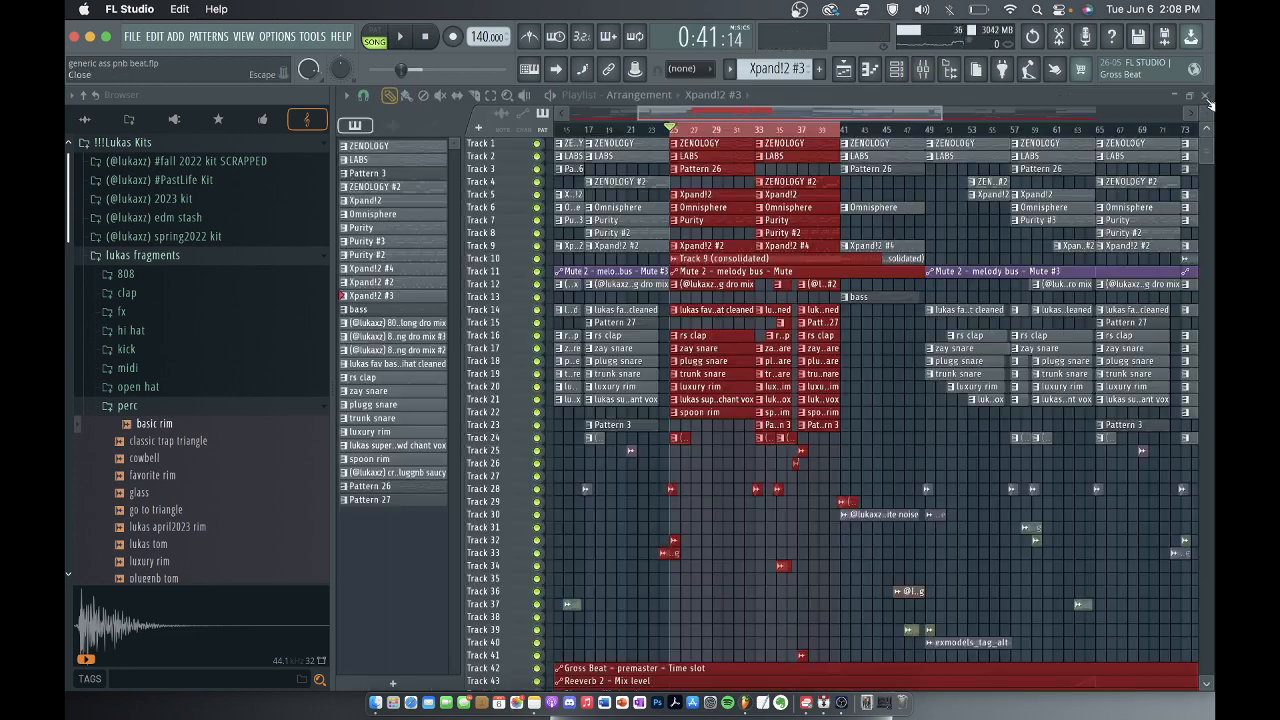
Clear the playlist range selection, place the playhead at bar 41, and select the bass pattern on track 13.
scroll(838, 245, "down", 2)
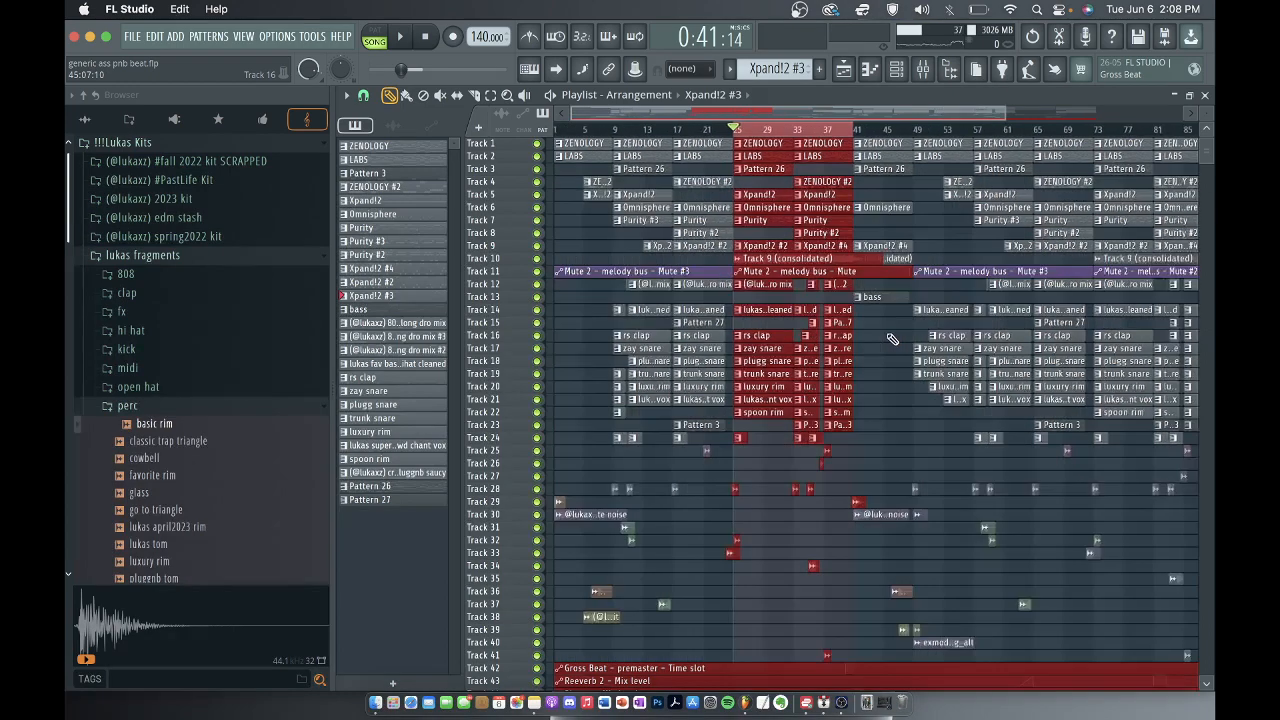
scroll(805, 295, "up", 4)
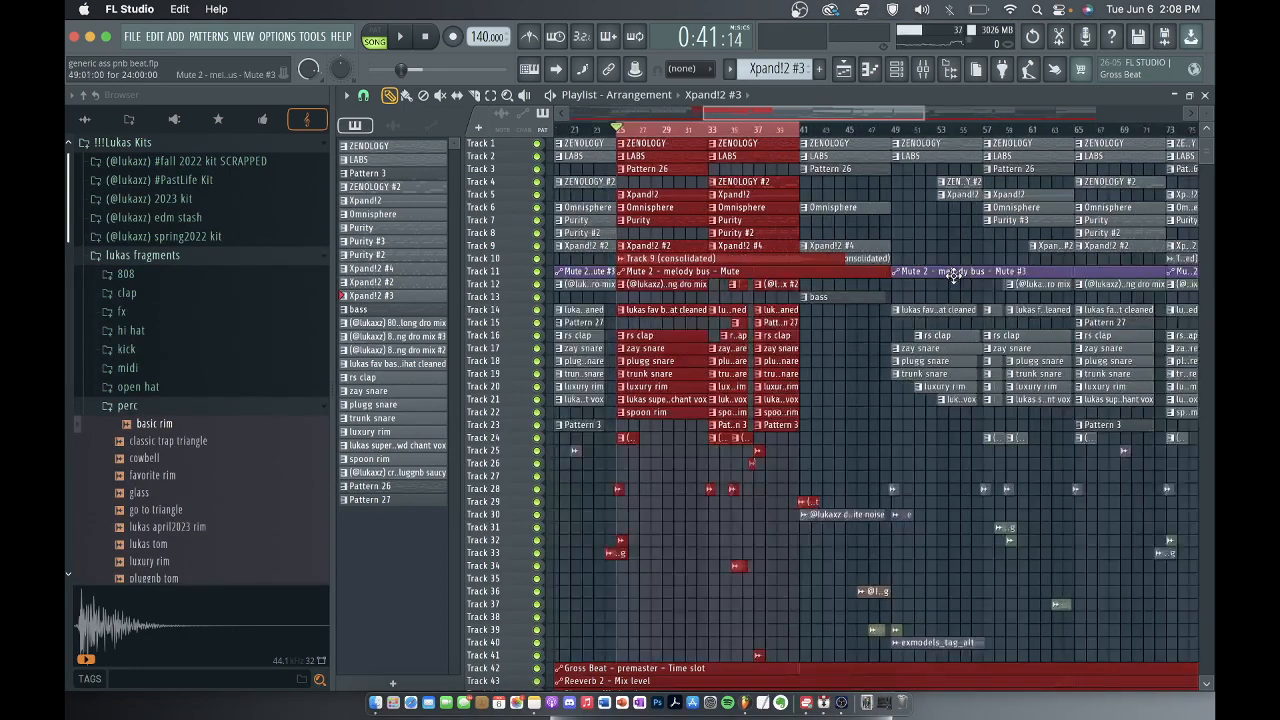
left_click(738, 136)
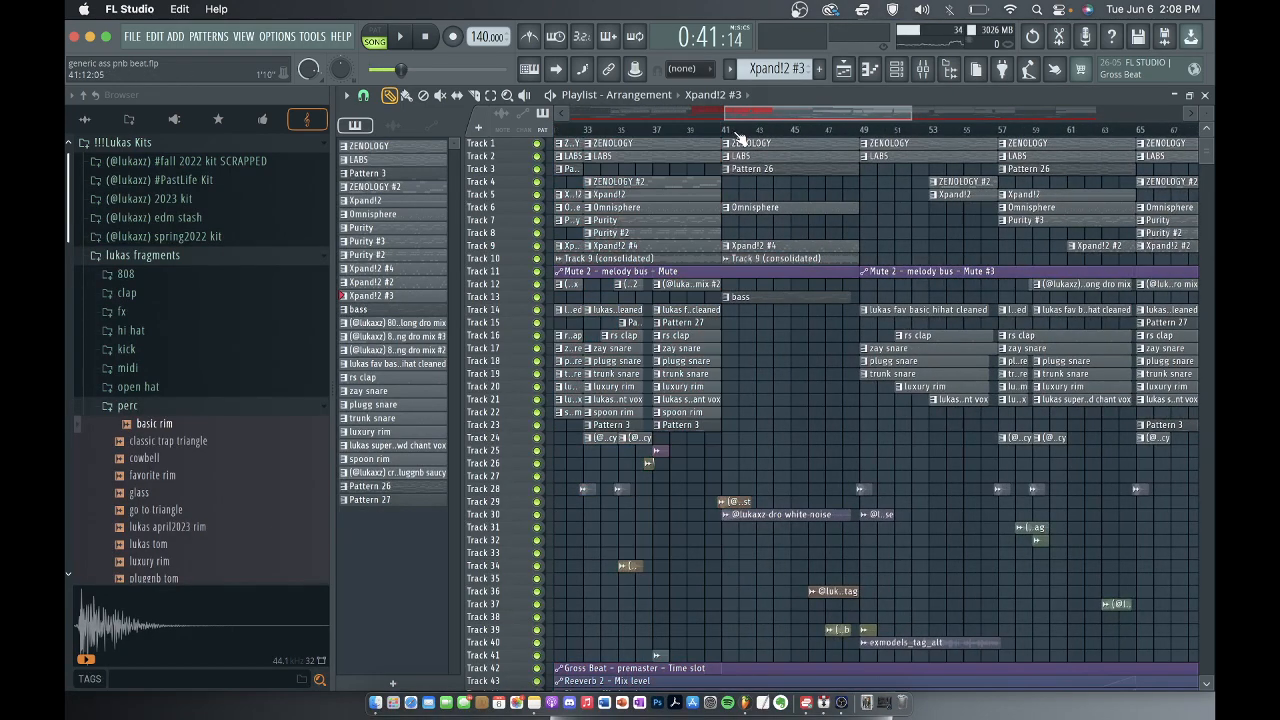
left_click(725, 131)
left_click(768, 296)
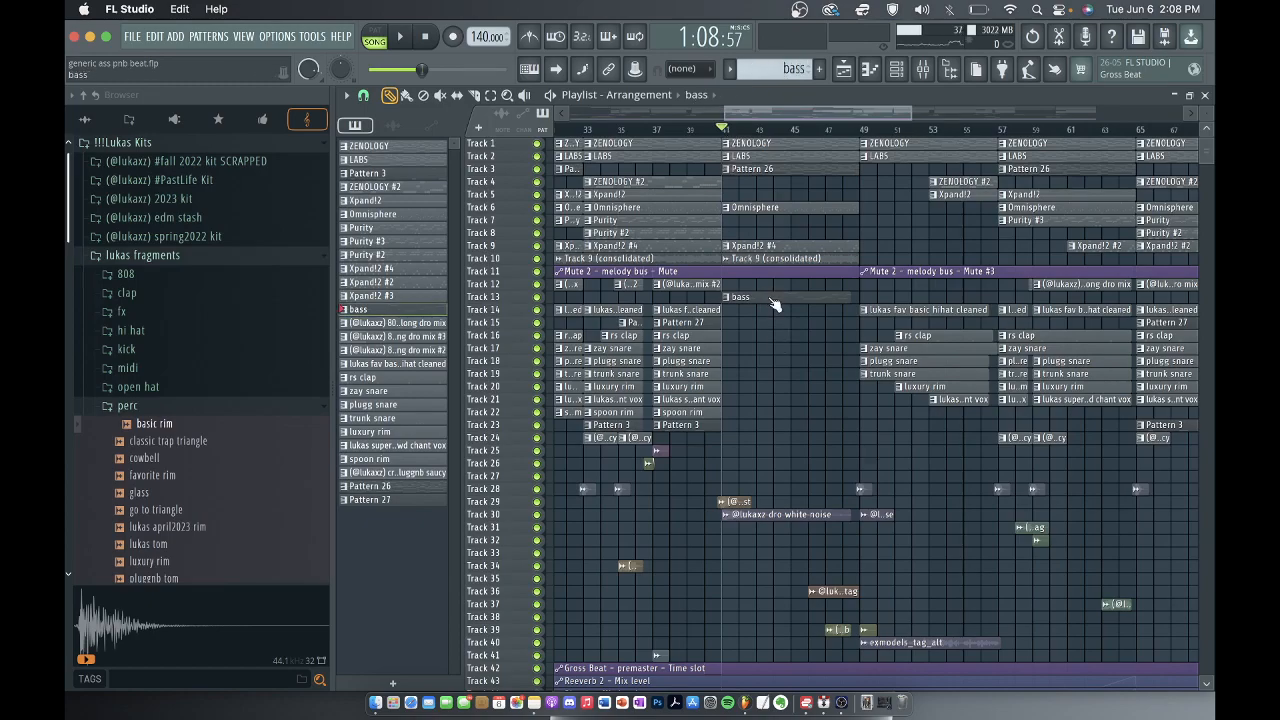
scroll(770, 300, "down", 4)
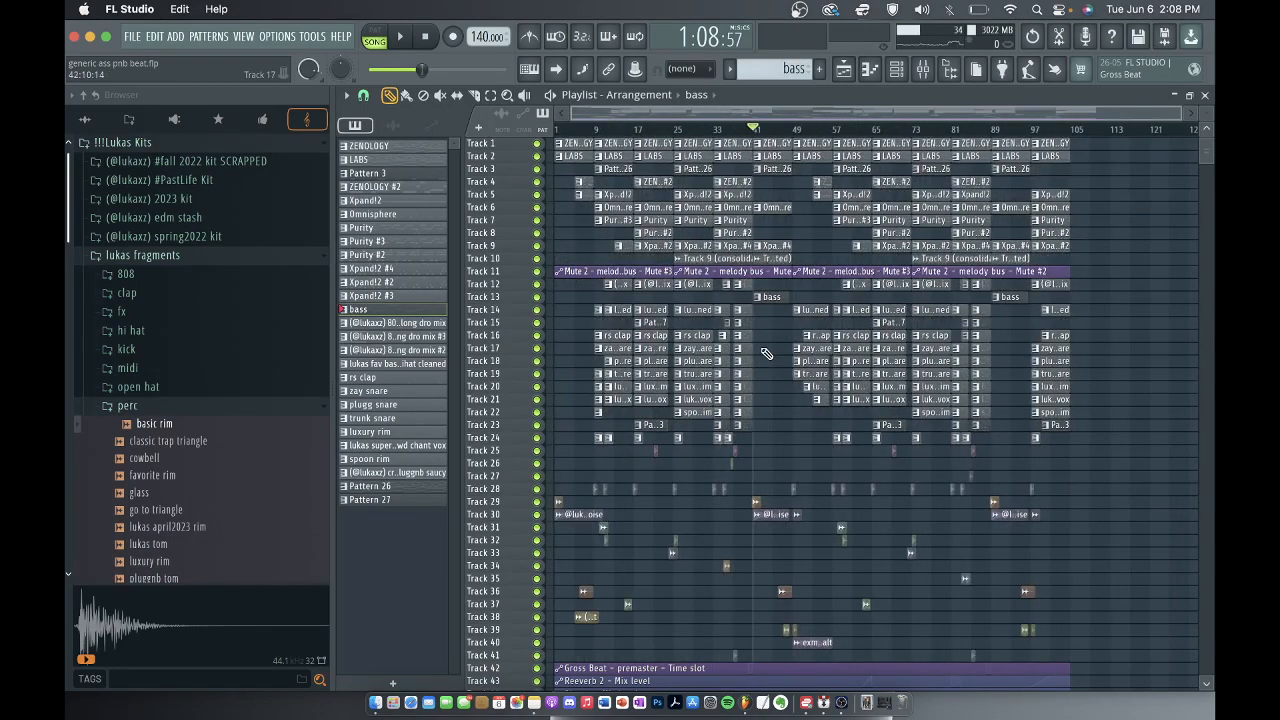
scroll(765, 320, "up", 3)
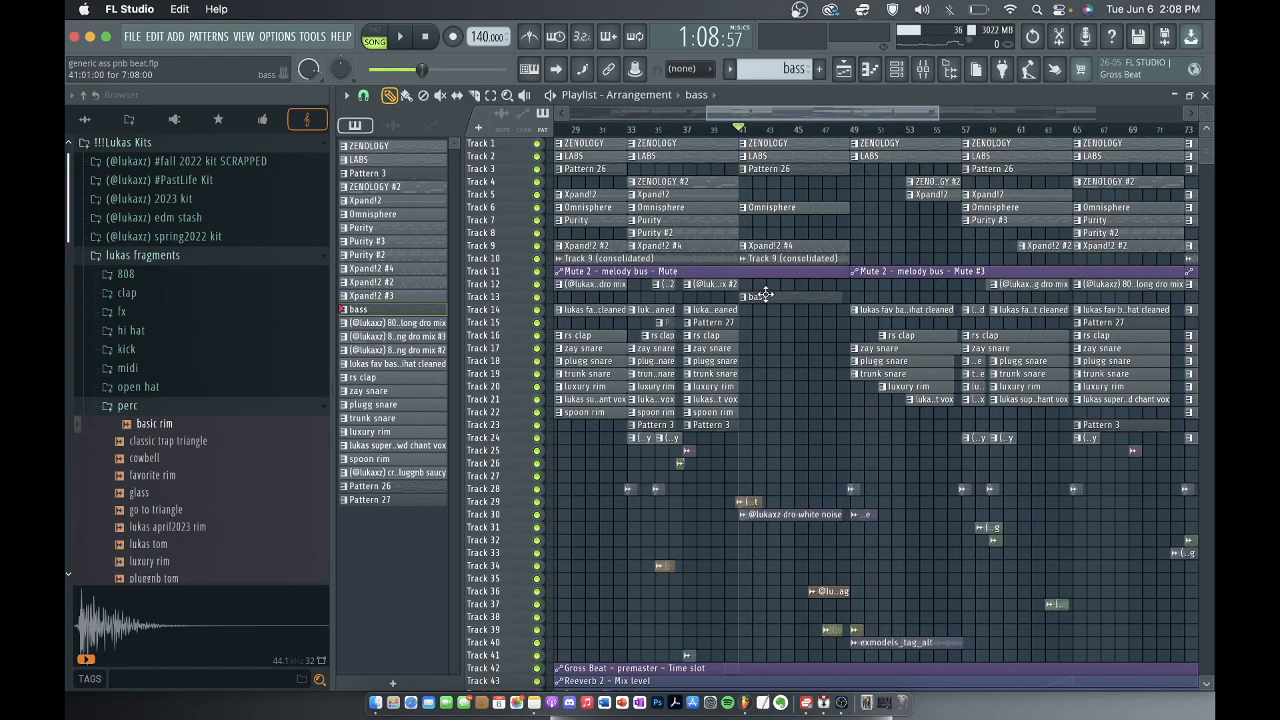
Switch playback to pattern mode and view the premaster track's effect slots in the mixer.
left_click(374, 37)
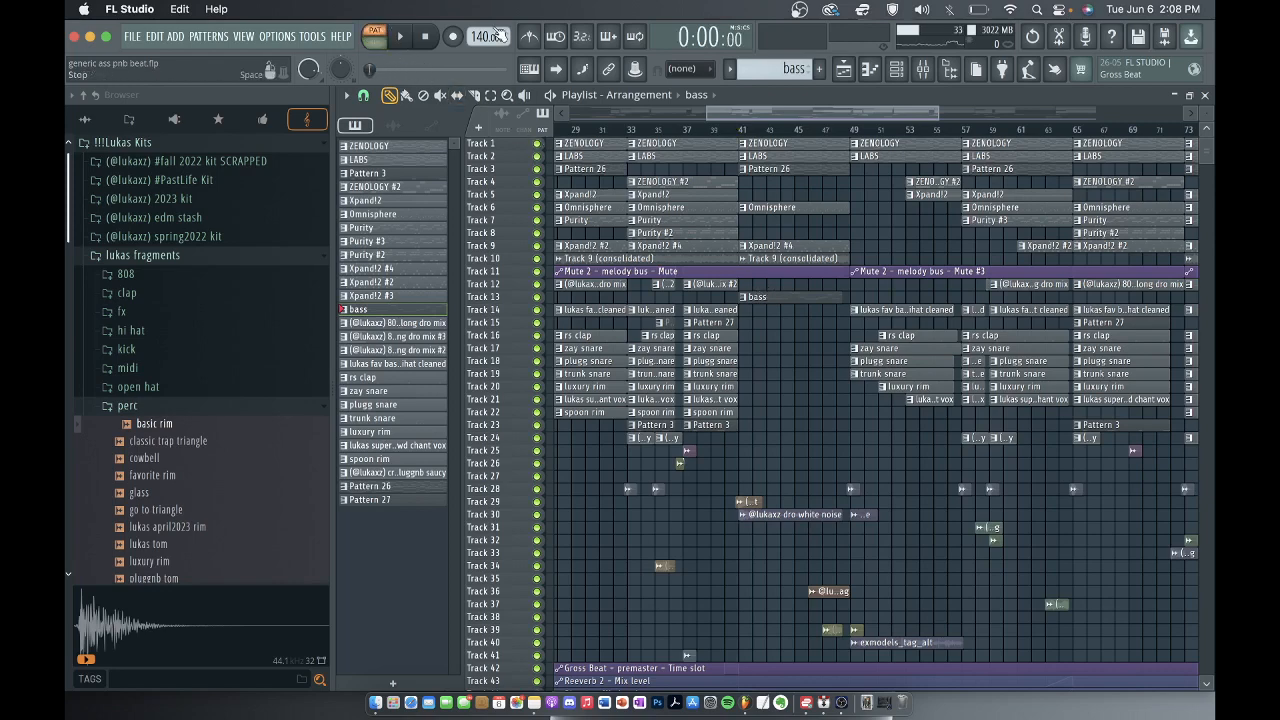
left_click(926, 72)
left_click(420, 258)
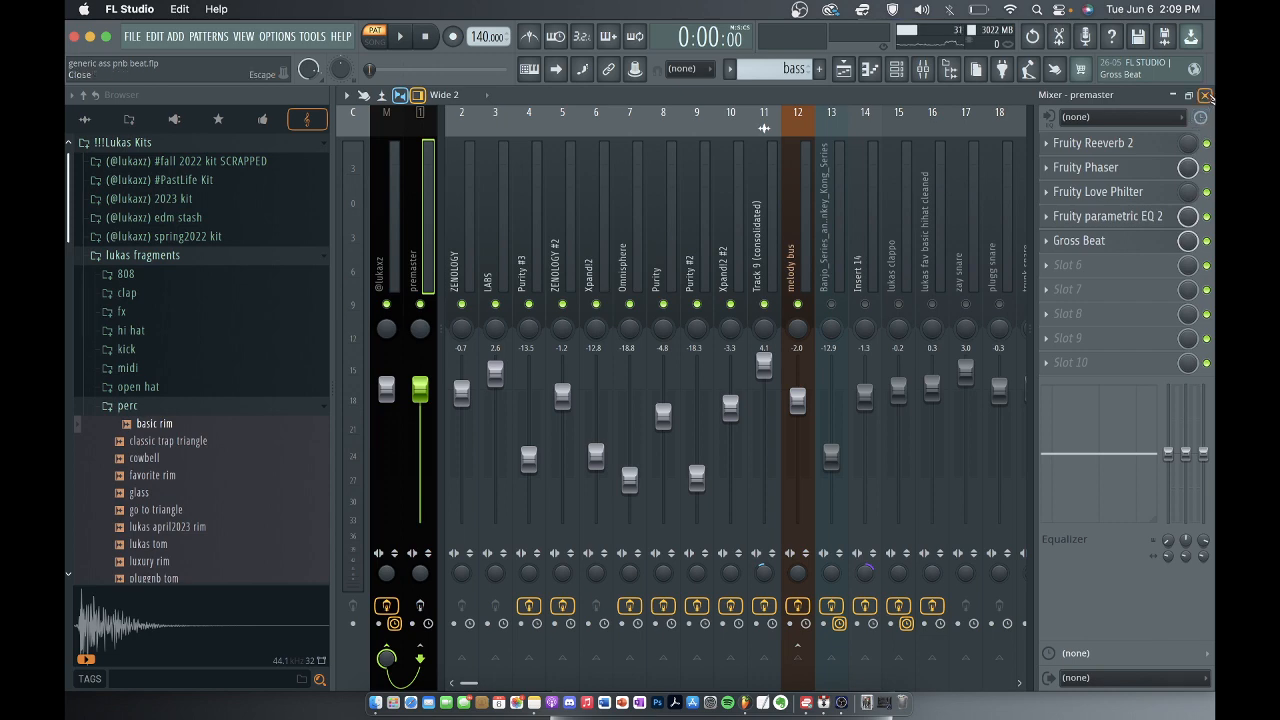
left_click(1207, 95)
Examine the bass pattern's notes in the piano roll, and return to the playlist.
double_click(764, 304)
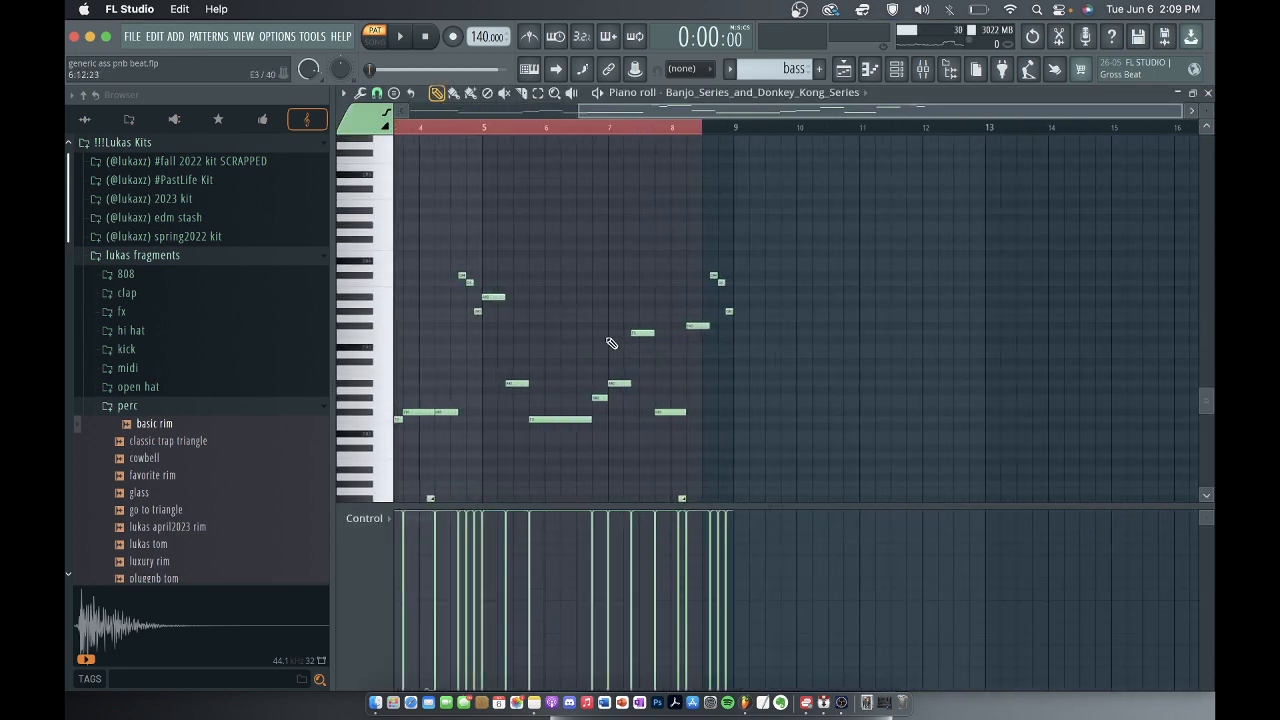
scroll(794, 391, "down", 5)
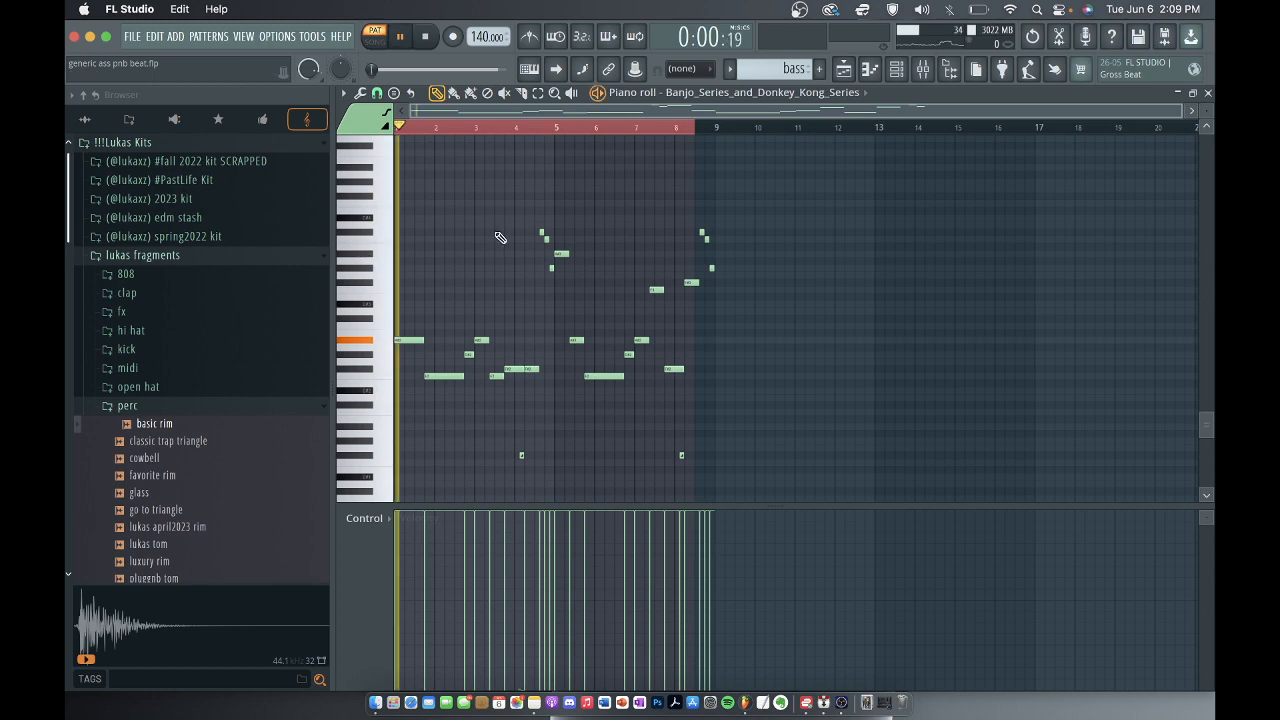
left_click(1197, 108)
Play the song from bar 41, release the melody bus solo in the mixer, and return to the playlist.
left_click(740, 131)
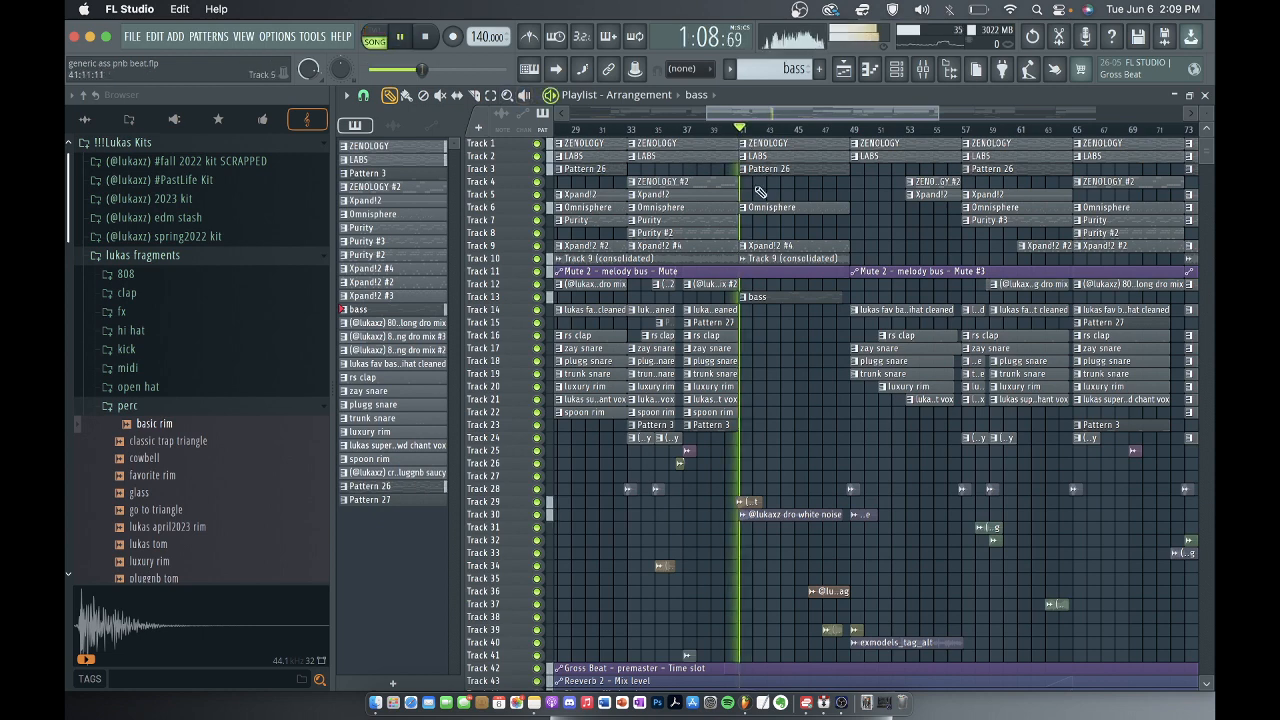
key("F9")
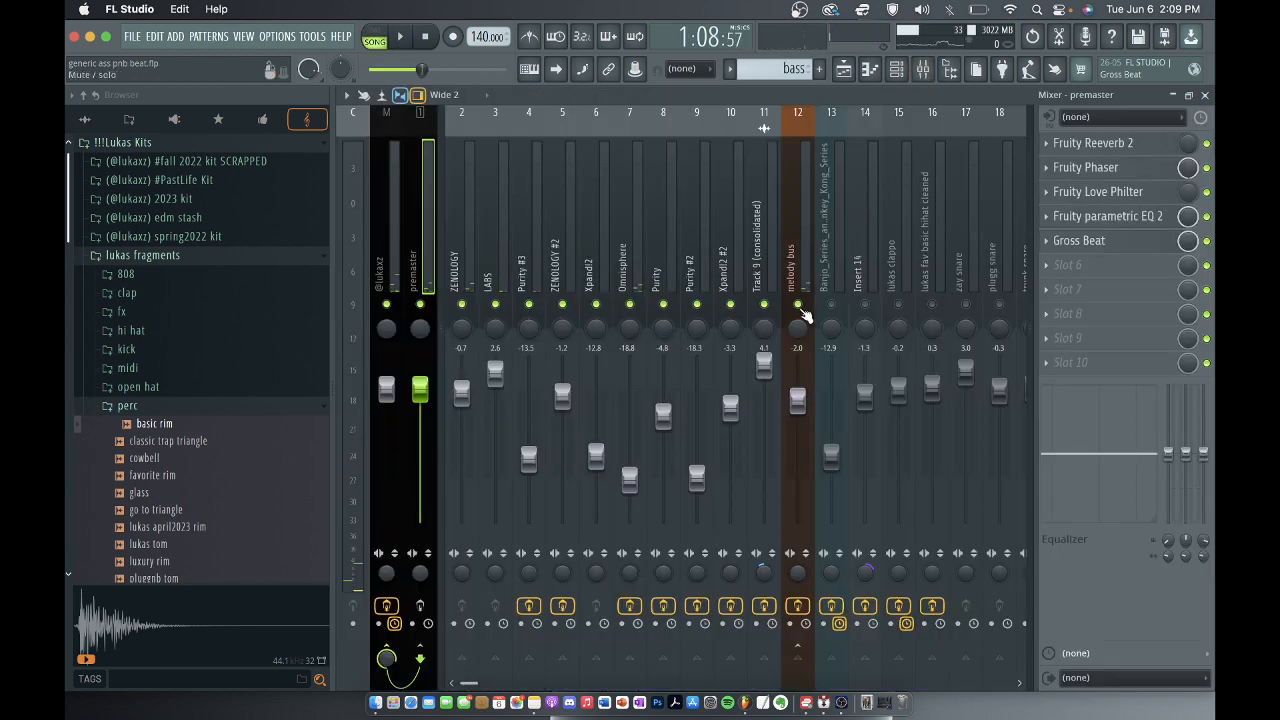
right_click(801, 307)
right_click(801, 307)
left_click(1205, 96)
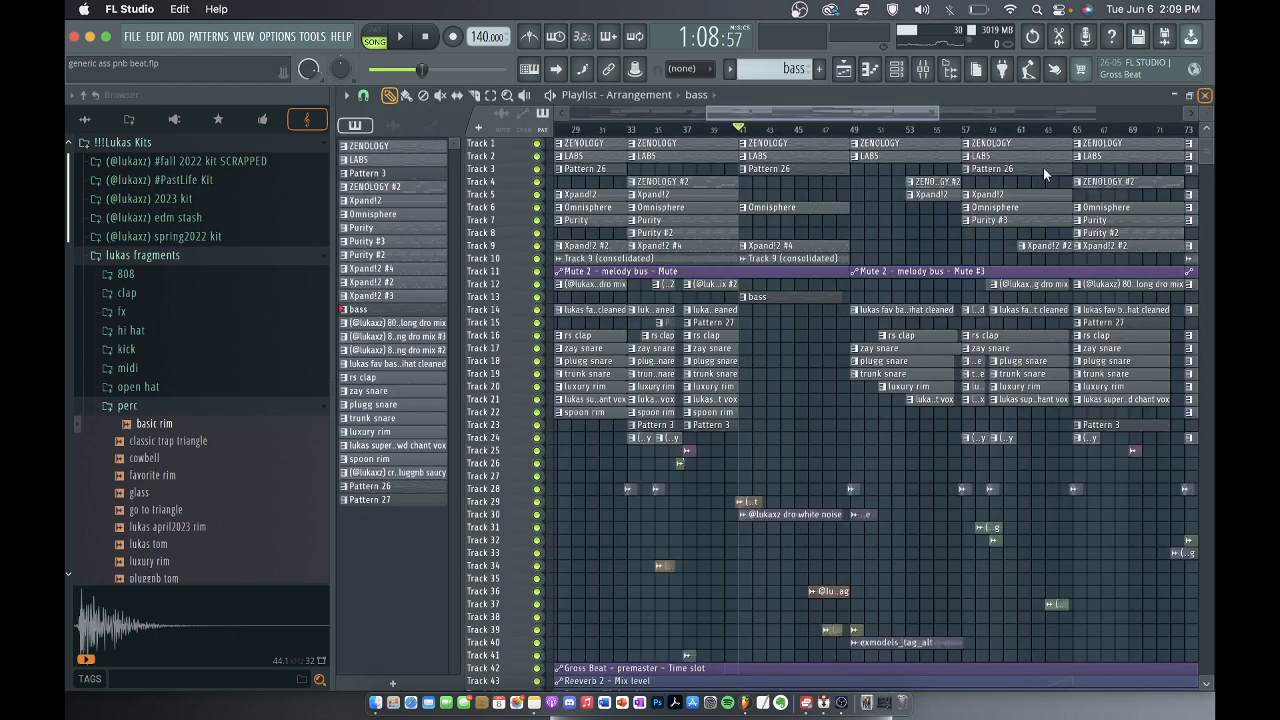
Play the bass pattern in pattern mode and examine the Banjo_Series_and_Donkey_Kong_Series notes in the piano roll.
left_click(773, 292)
key("l")
key("space")
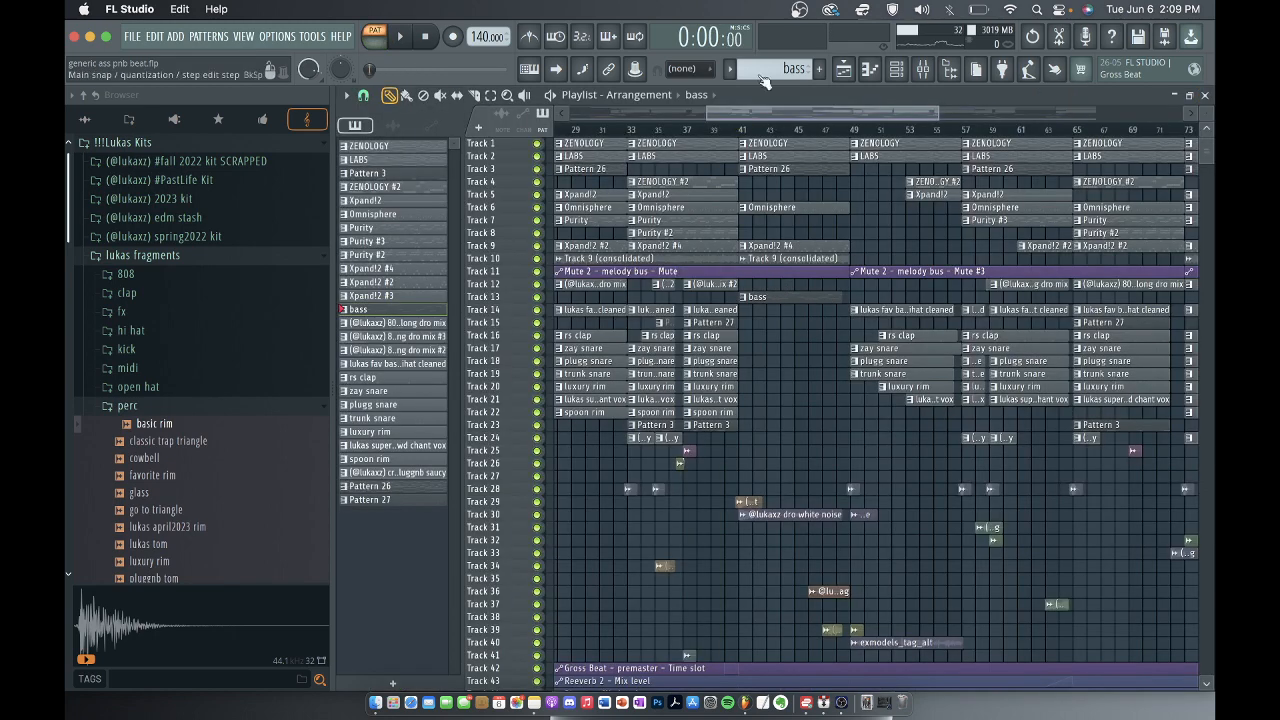
left_click(897, 68)
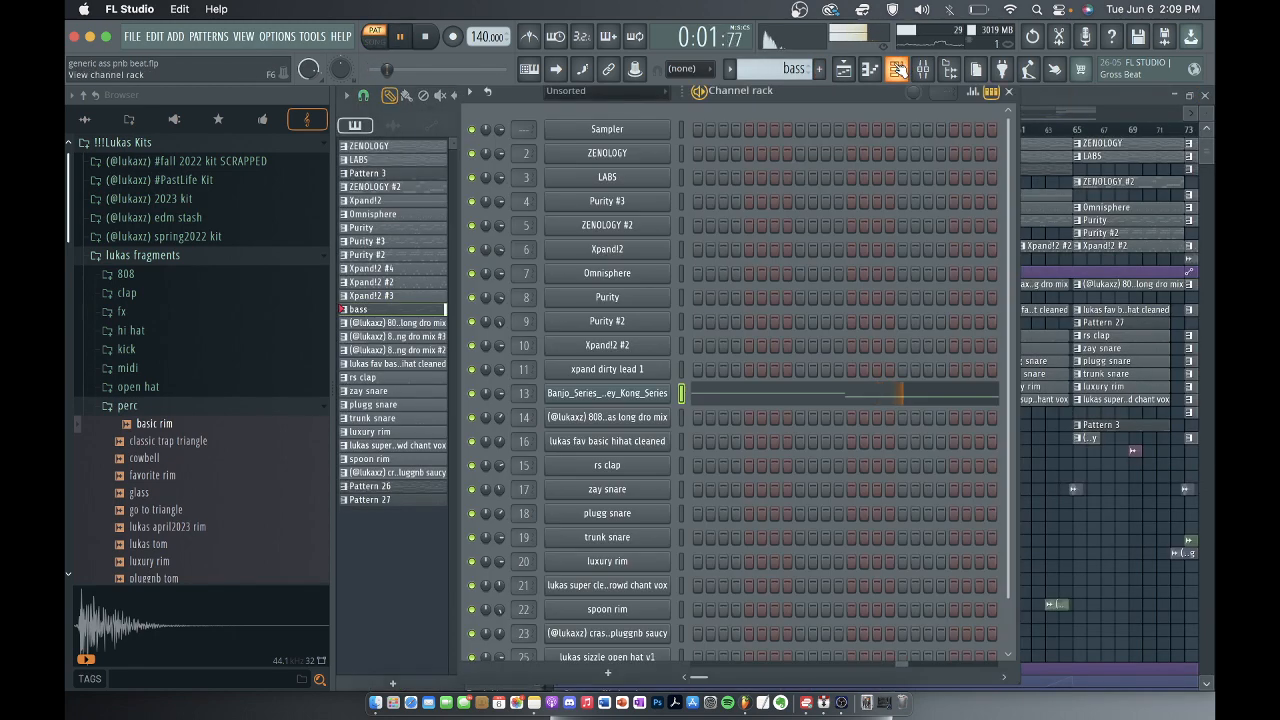
left_click(740, 398)
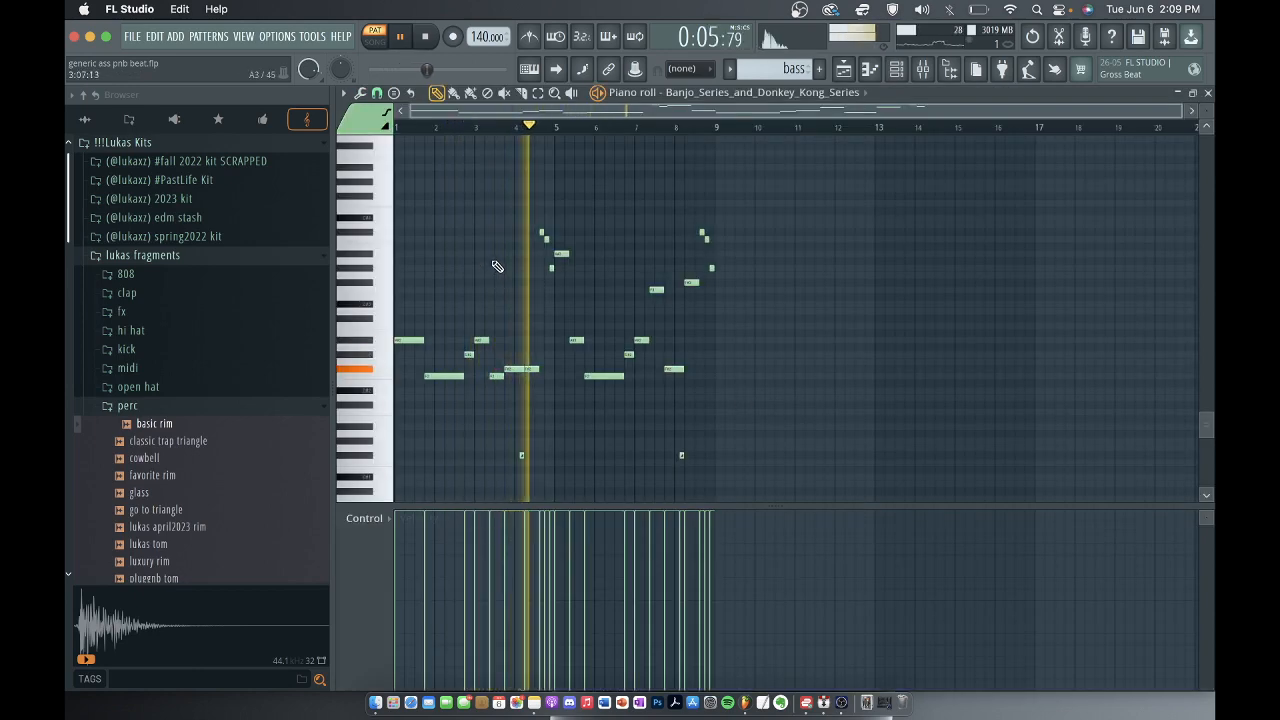
scroll(615, 291, "down", 3)
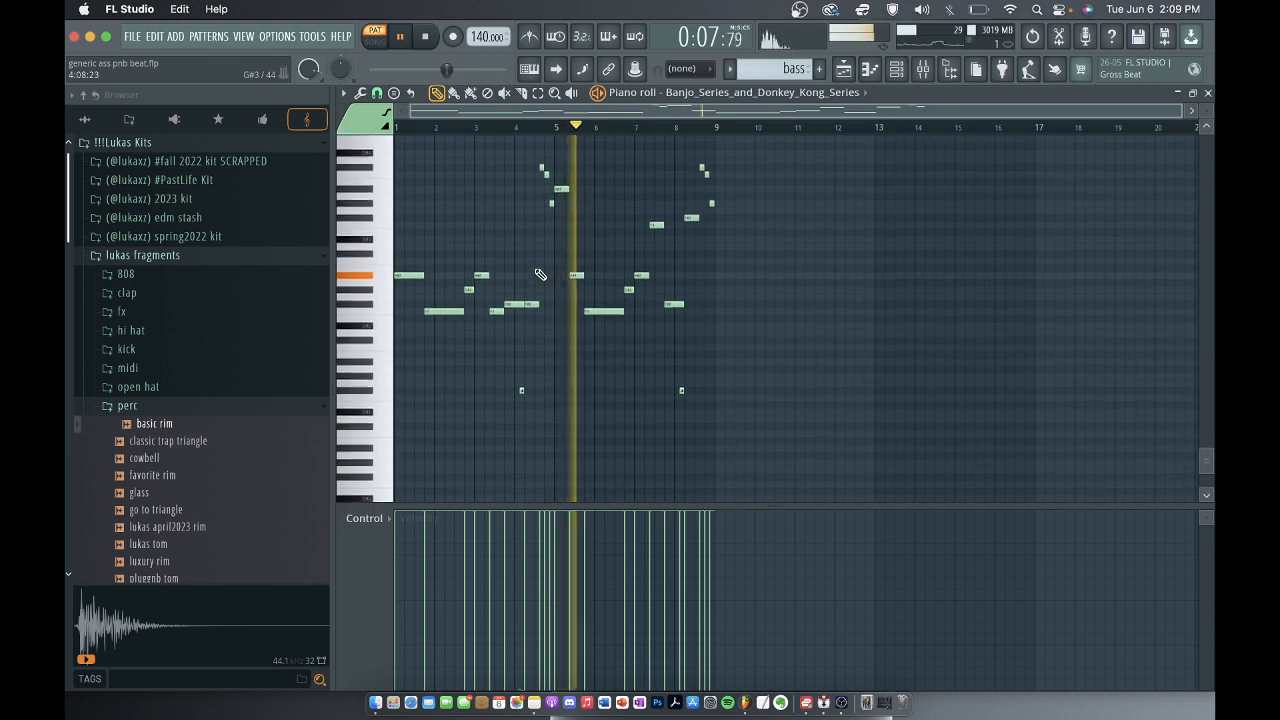
scroll(615, 291, "up", 2)
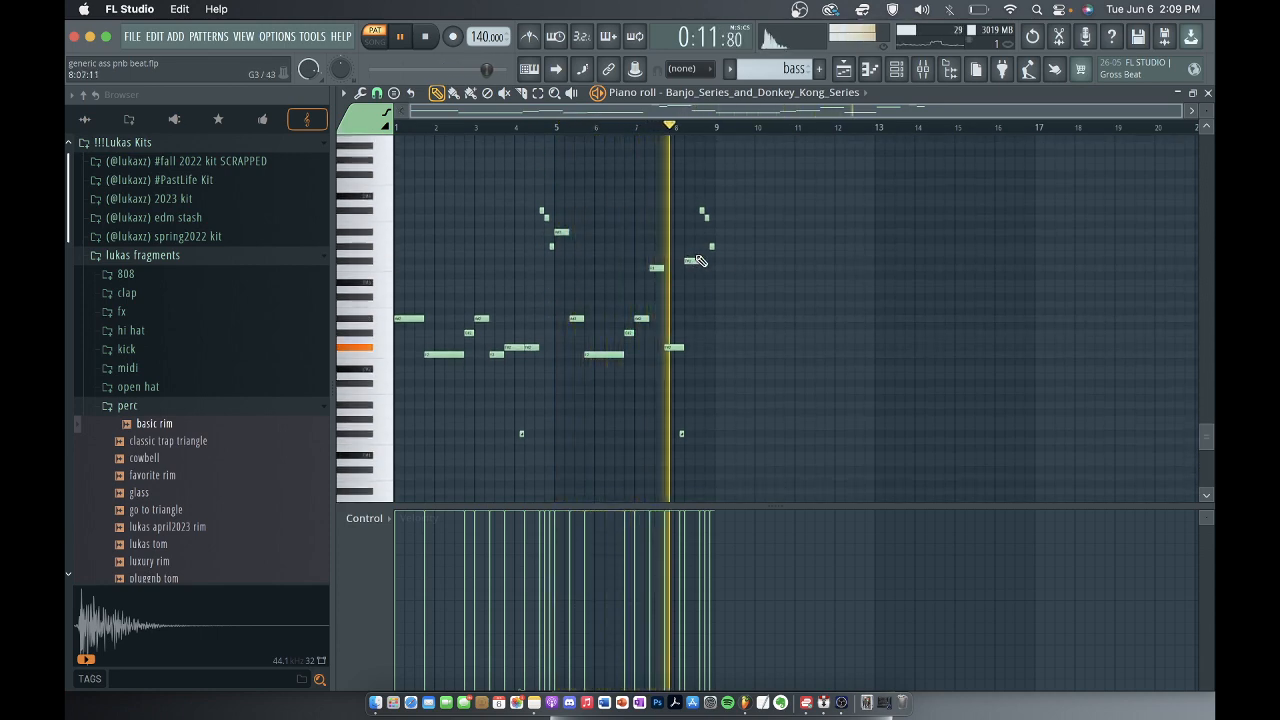
key("space")
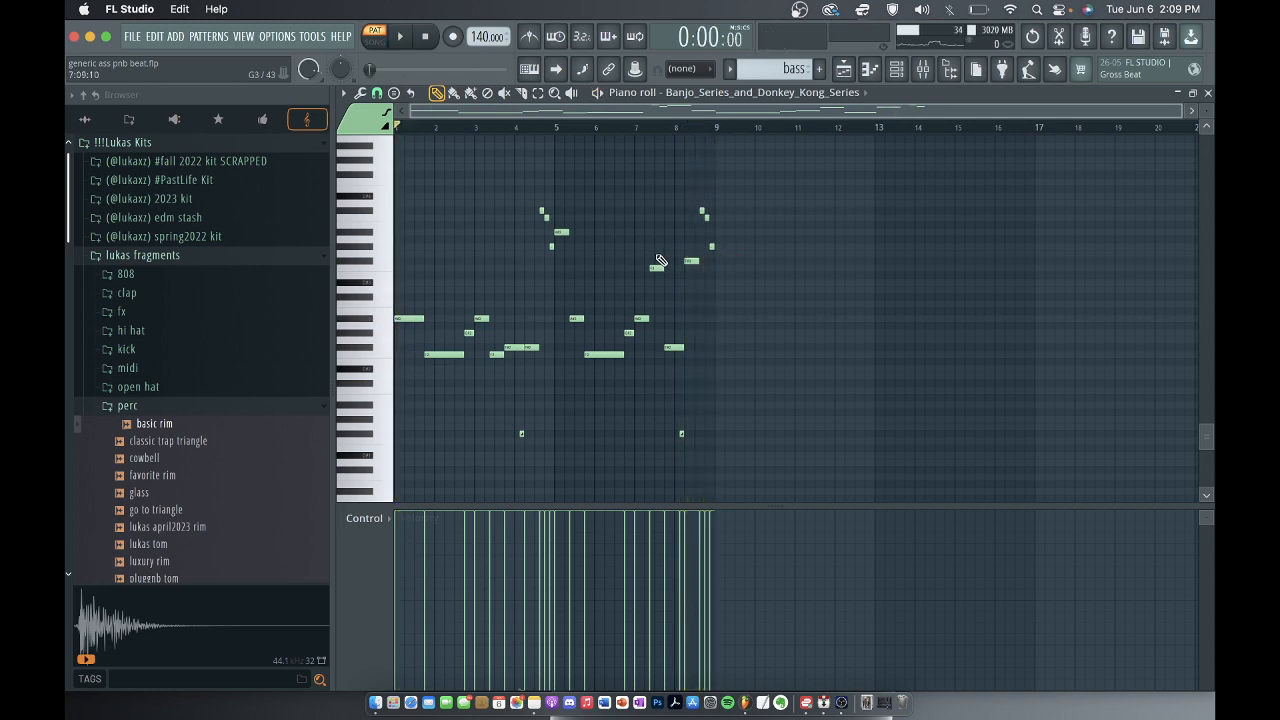
scroll(557, 397, "up", 3)
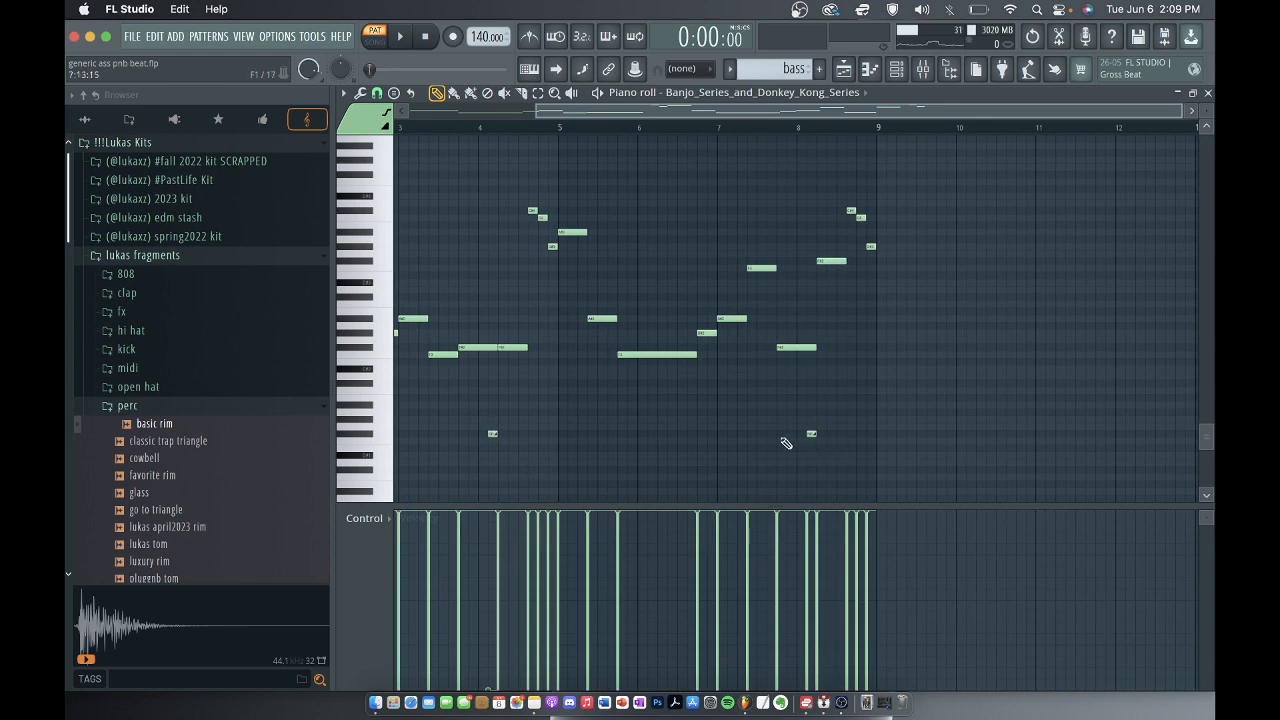
scroll(786, 443, "down", 1)
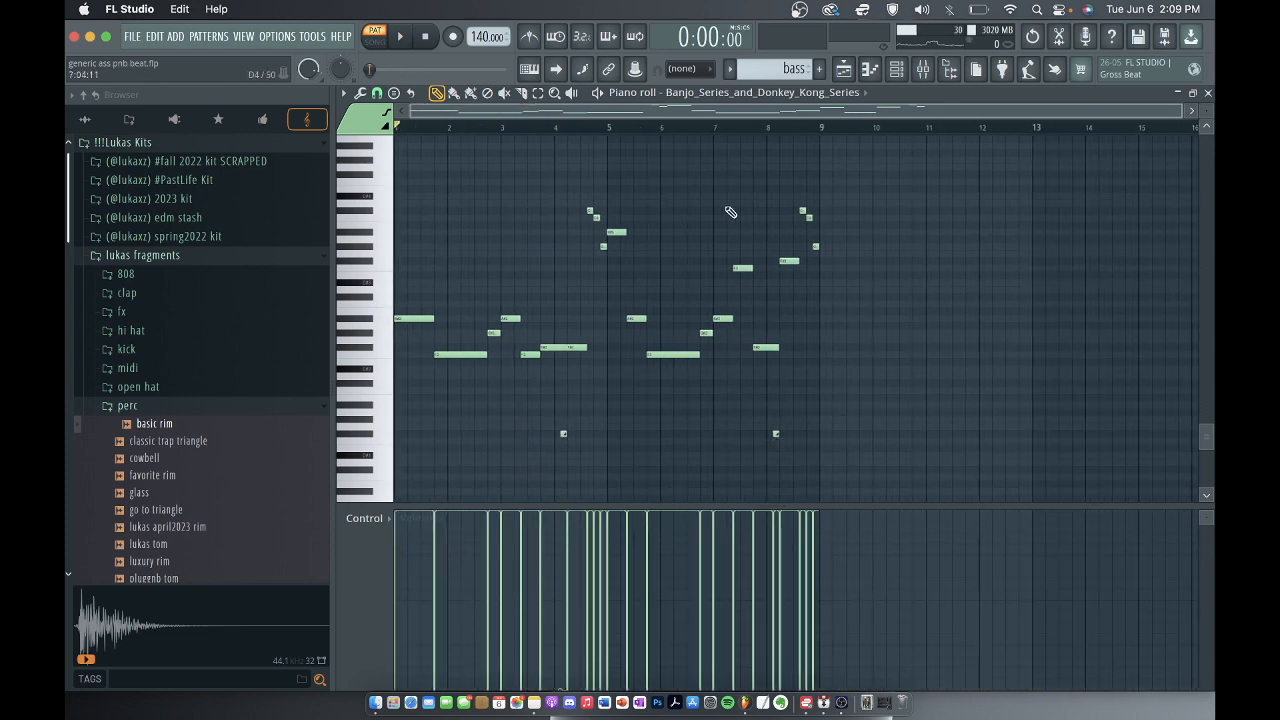
Open the Banjo_Series_and_Donkey_Kong_Series instrument from the channel rack and inspect its SoundFont Player patch settings.
left_click(896, 68)
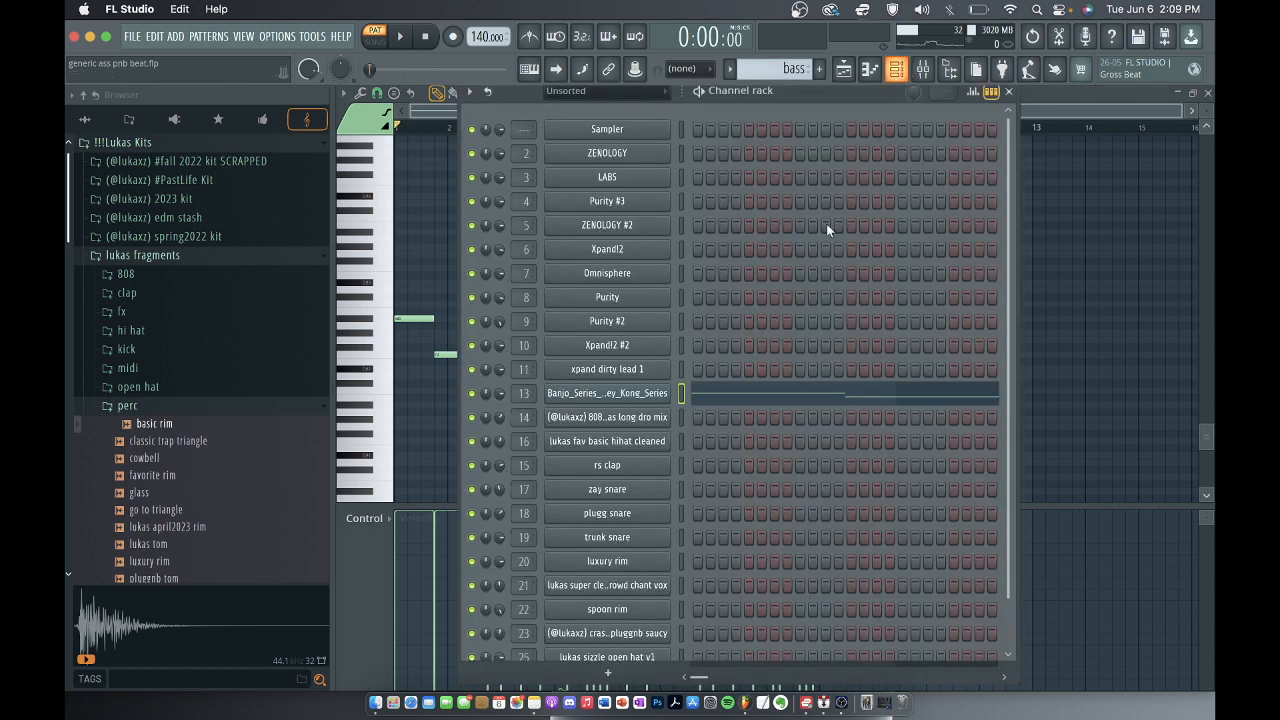
left_click(619, 396)
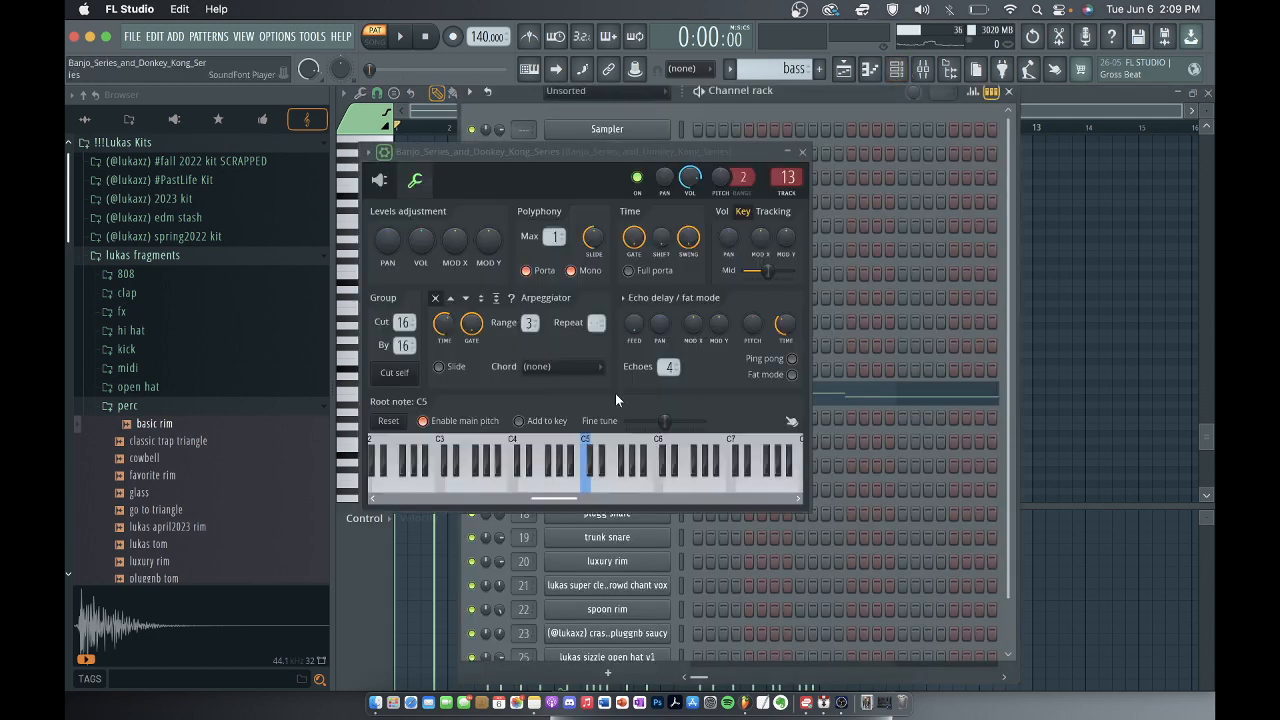
left_click(384, 185)
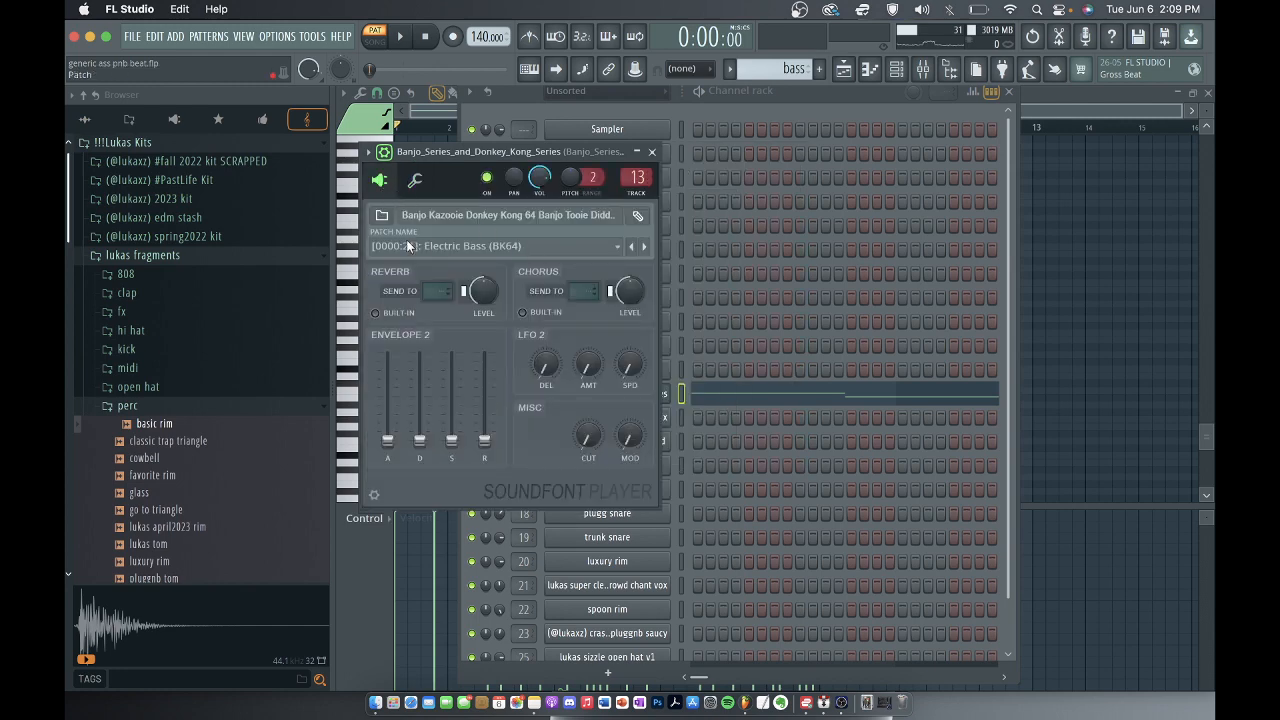
Inspect the Guitar Rig 6 and OTT effect settings on the Banjo_Series_and_Donkey_Kong_Series mixer track.
left_click(652, 152)
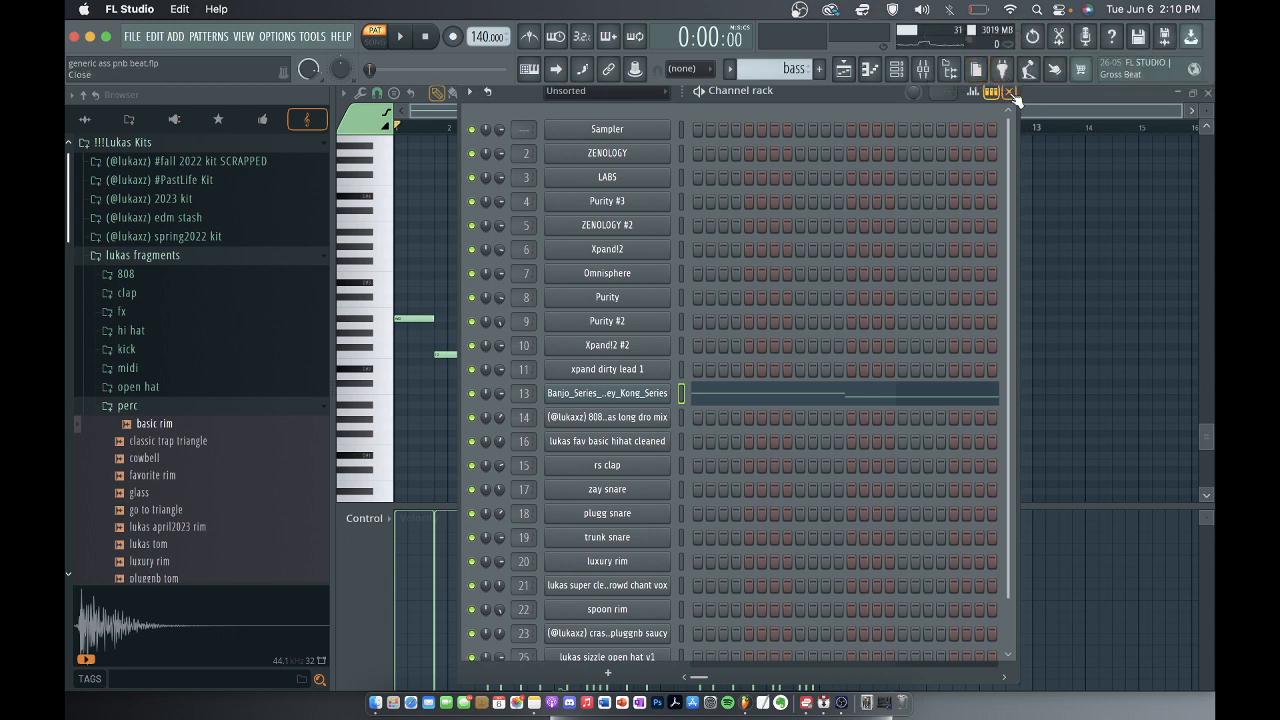
left_click(1012, 93)
left_click(922, 72)
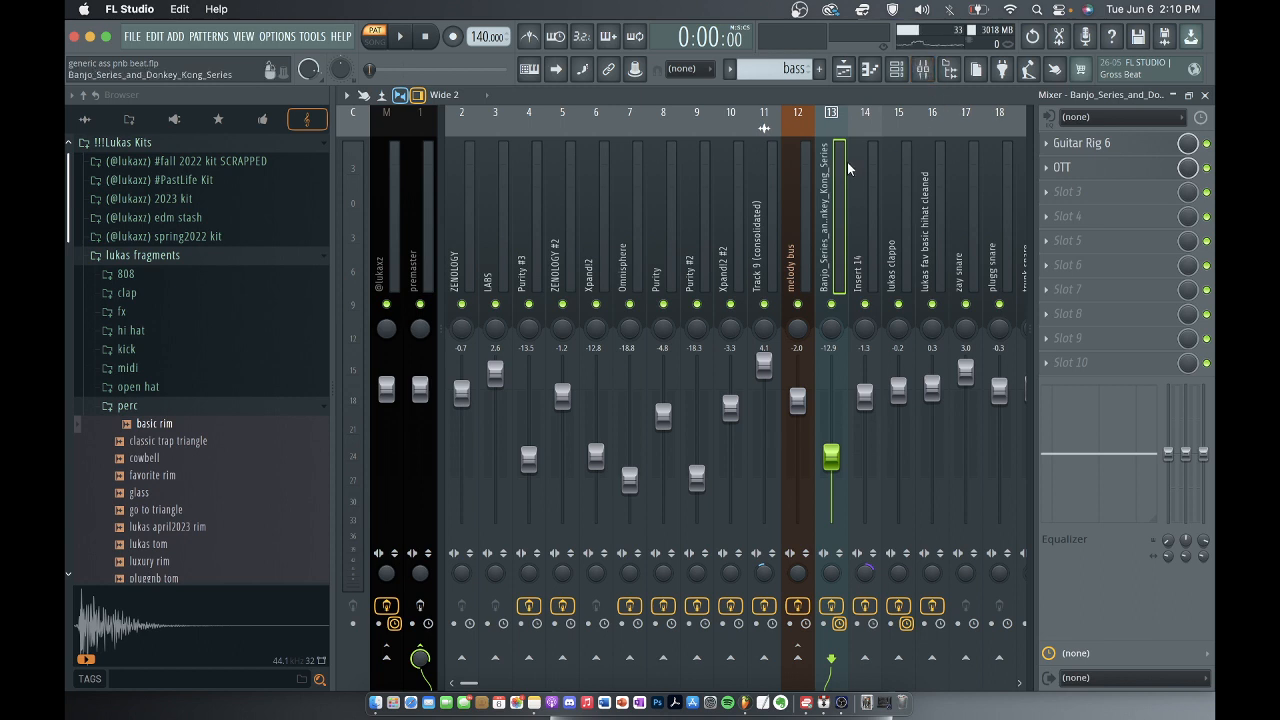
left_click(1087, 150)
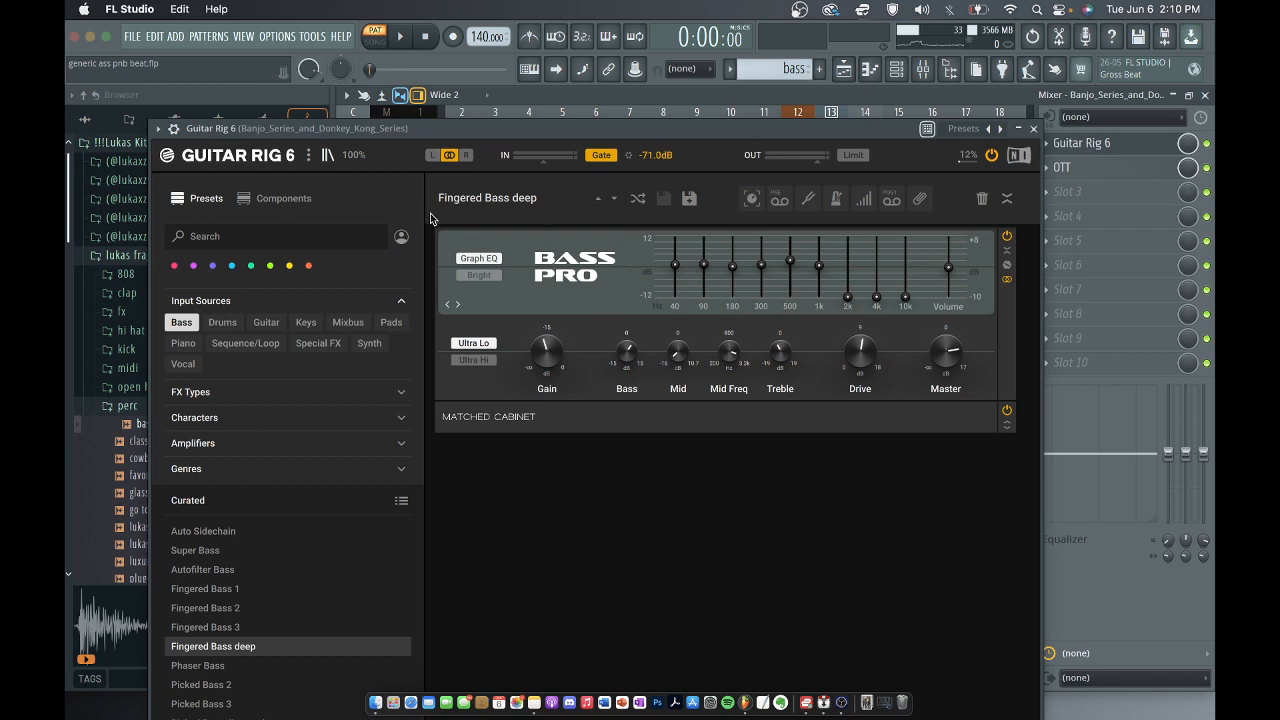
left_click(1033, 128)
left_click(1062, 167)
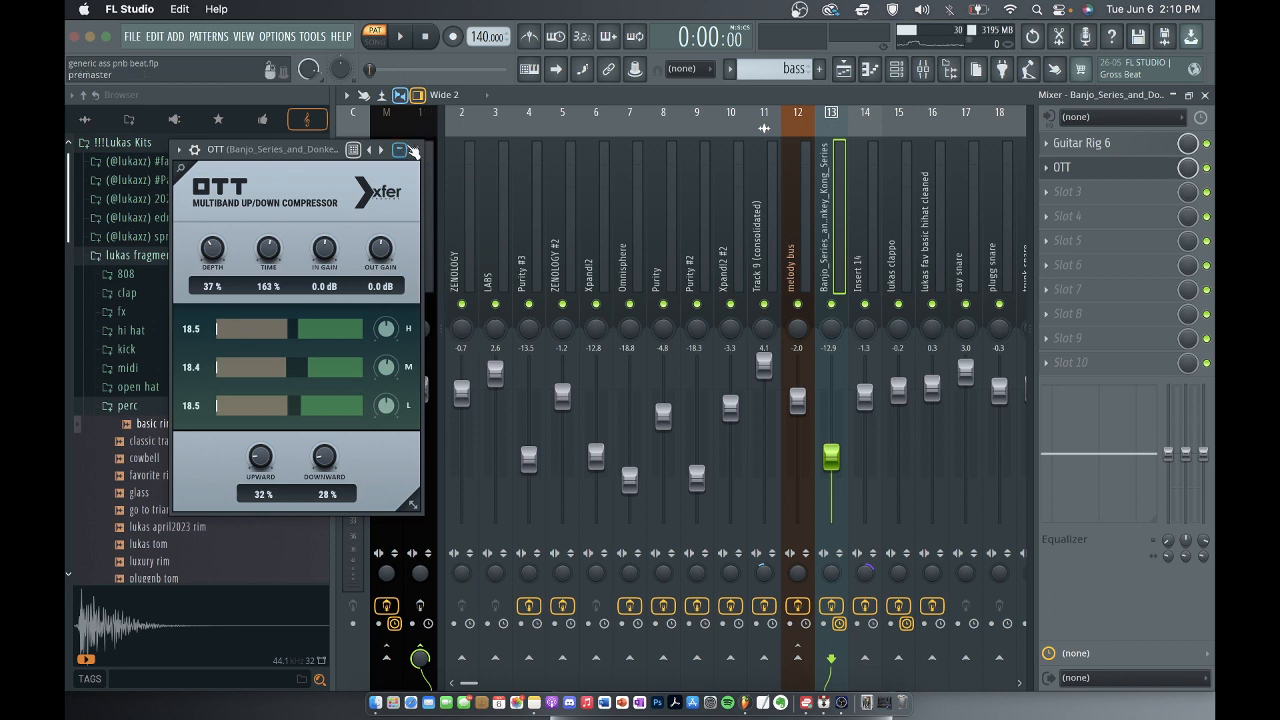
left_click(414, 149)
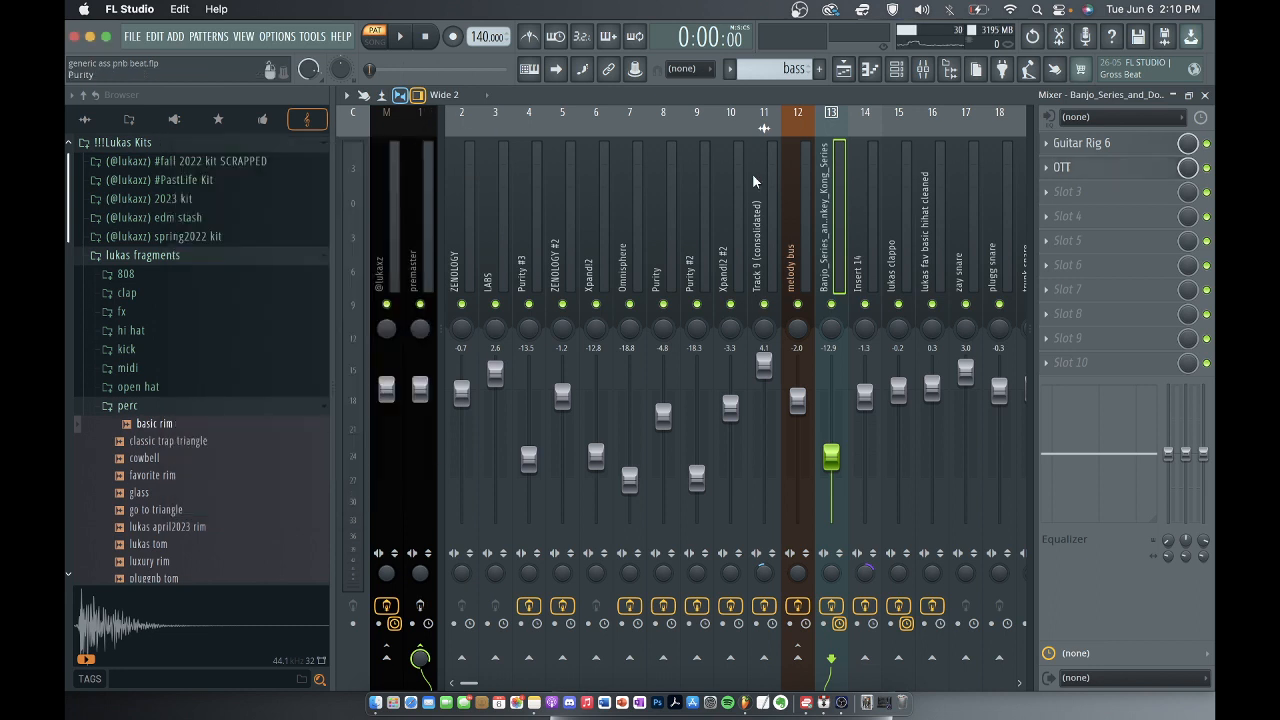
Play the bass with its mixer track effects bypassed, and play it again with the effects re-enabled to compare.
left_click(831, 606)
key("space")
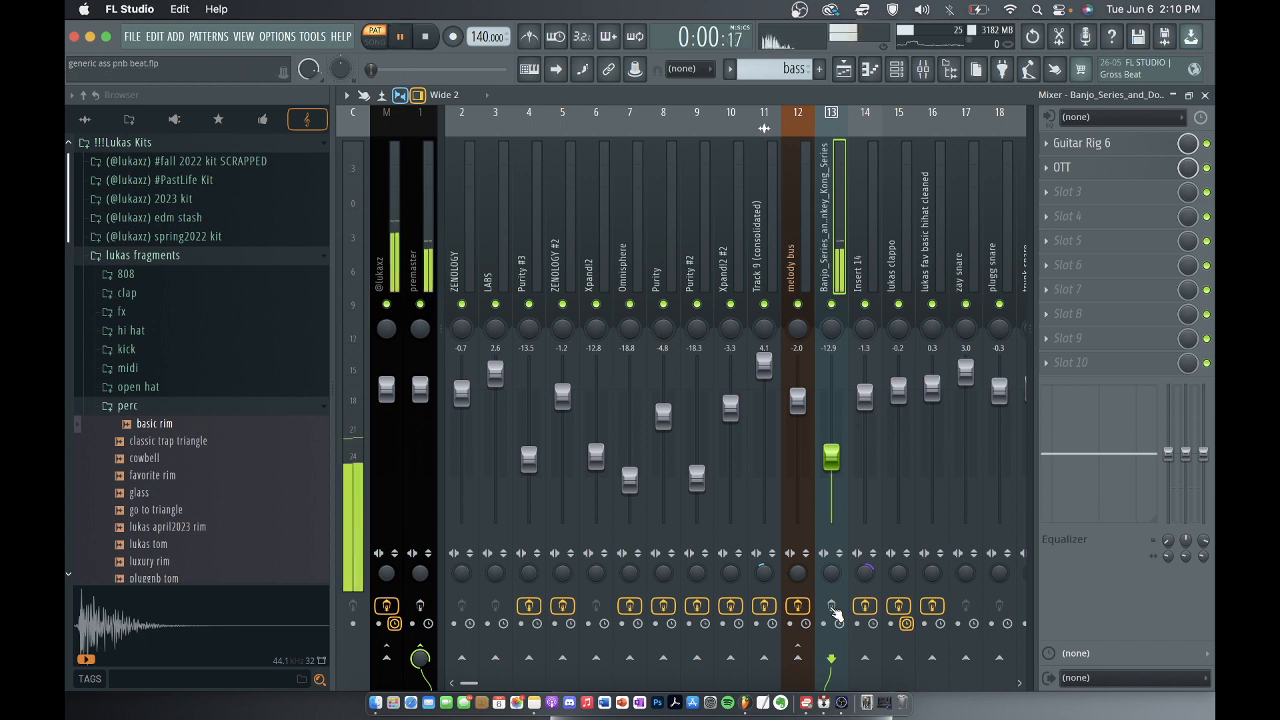
left_click(832, 607)
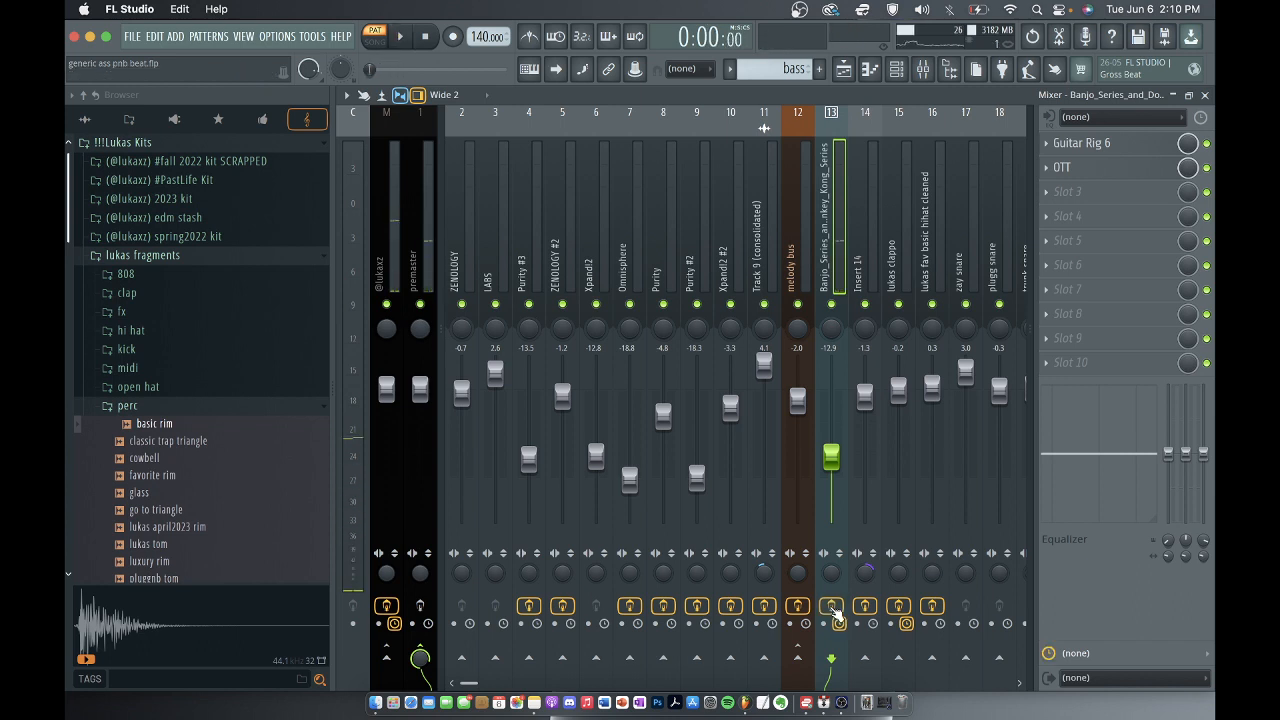
key("space")
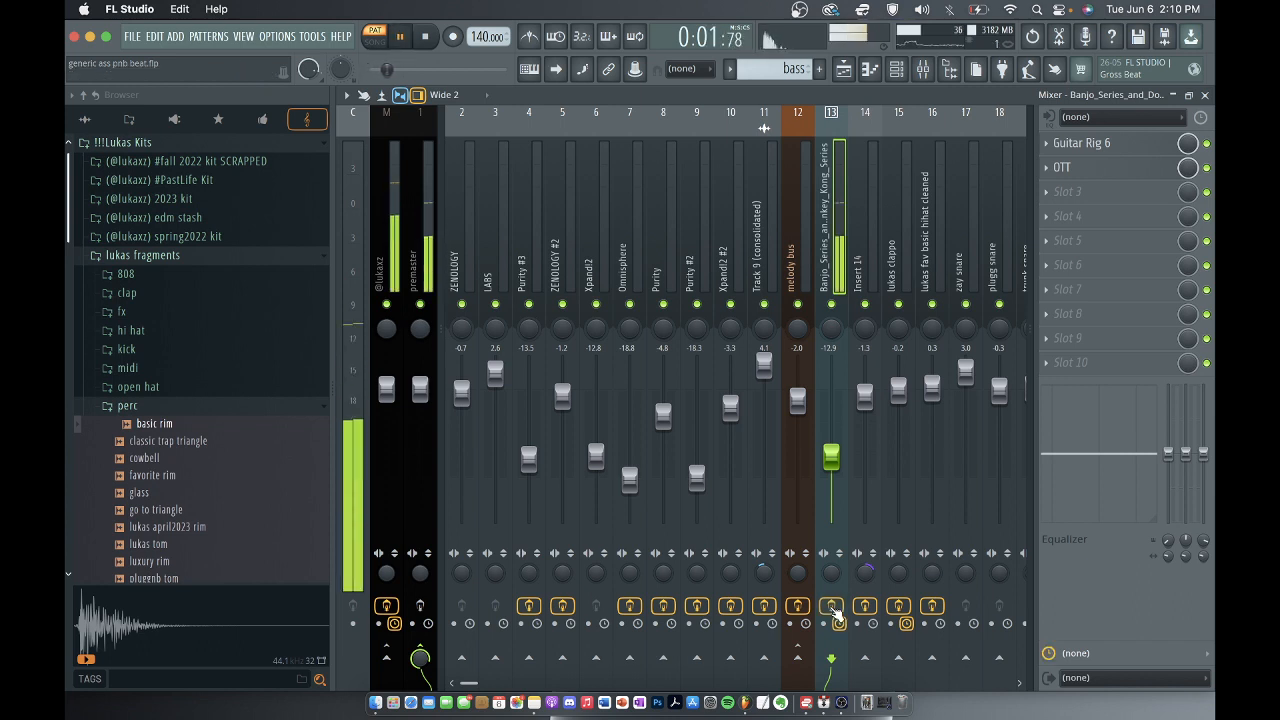
key("space")
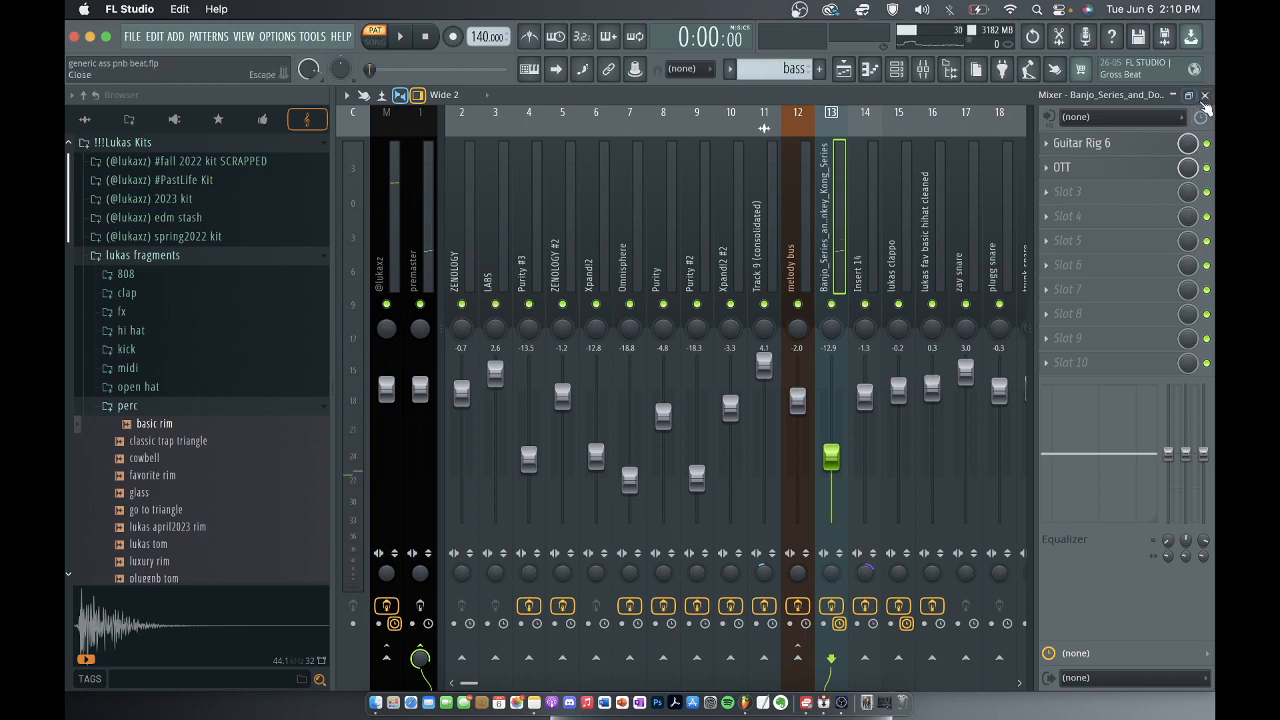
Return to the playlist and select the 808 long dro mix pattern on Track 12, in pattern mode.
left_click(1204, 94)
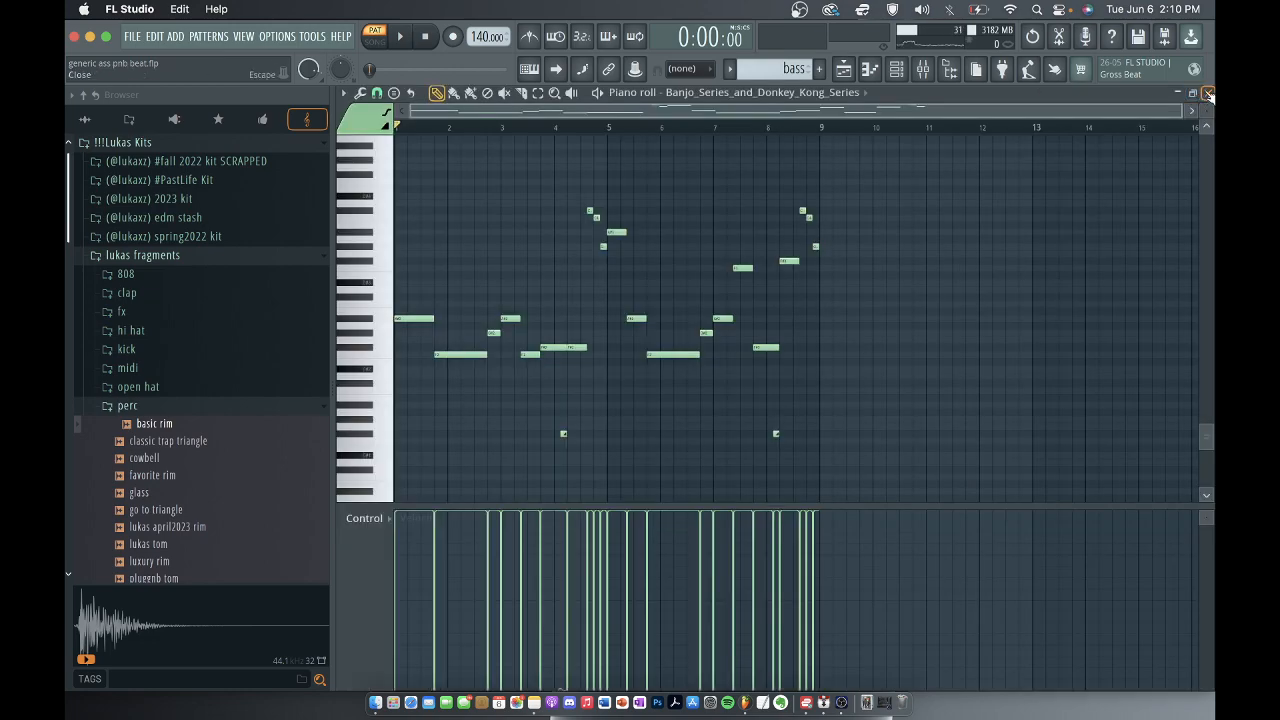
left_click(1207, 93)
scroll(833, 243, "down", 3)
scroll(833, 243, "down", 3)
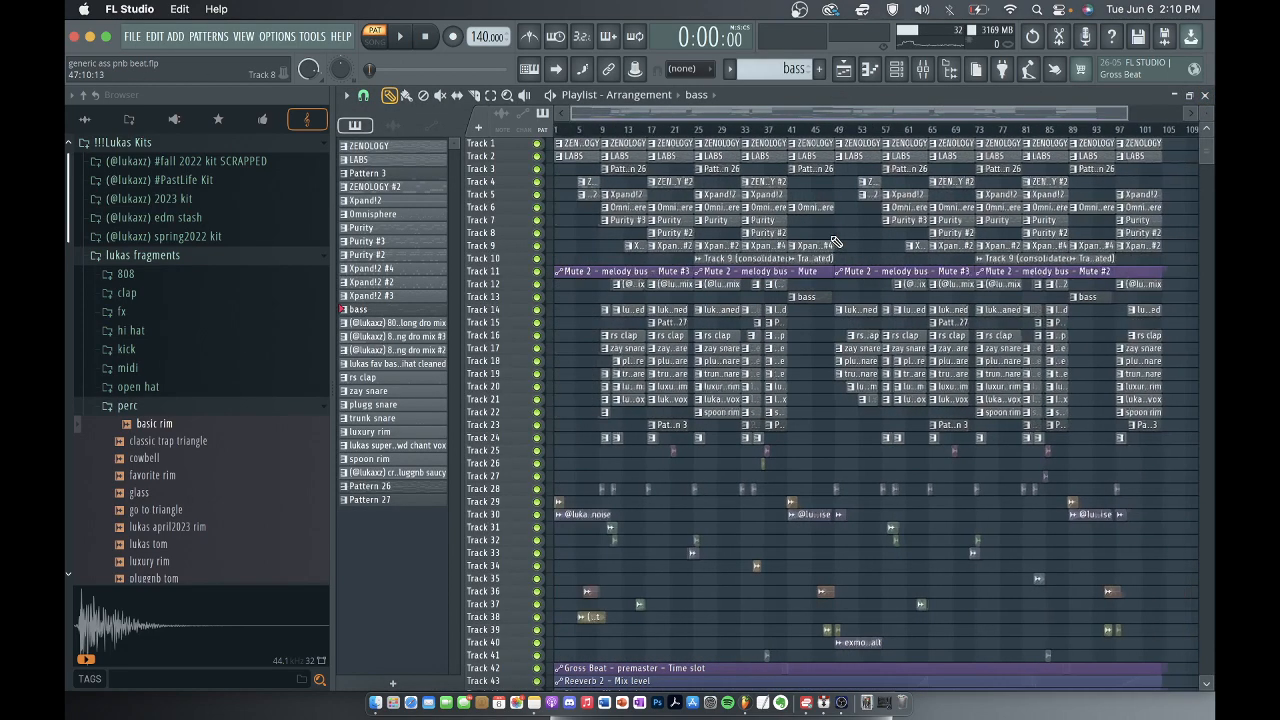
scroll(629, 284, "up", 5)
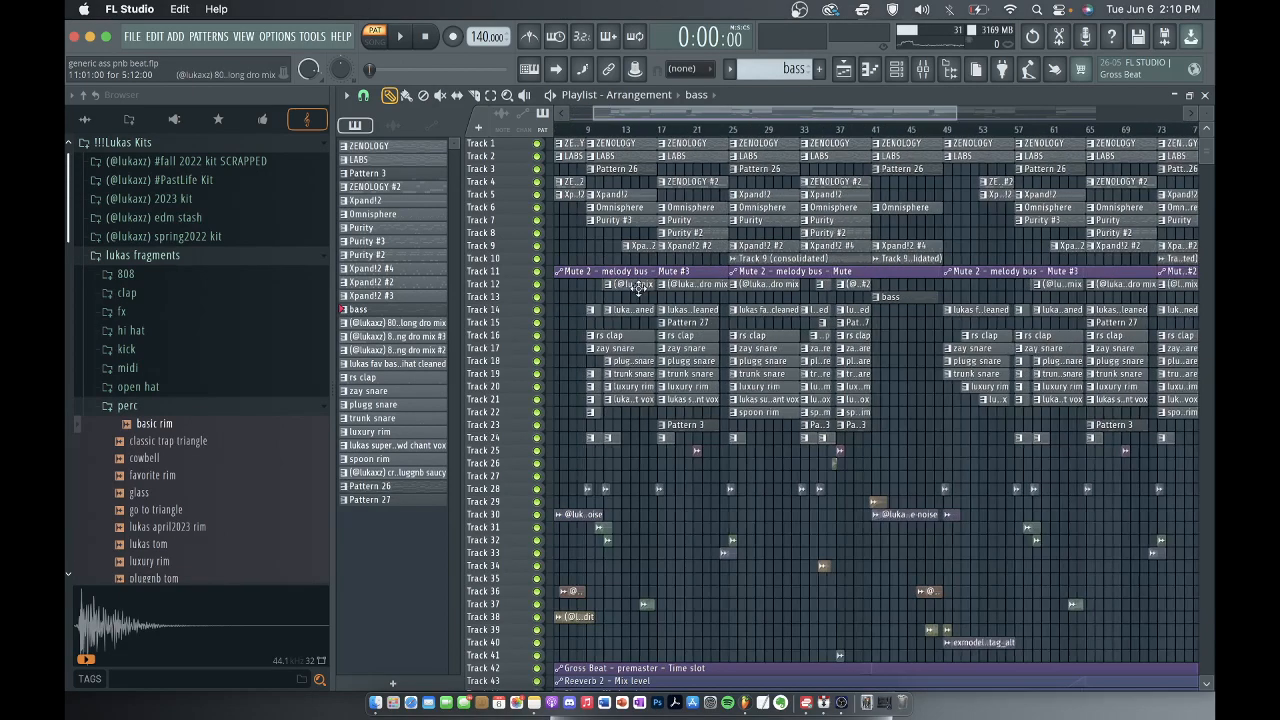
left_click(692, 285)
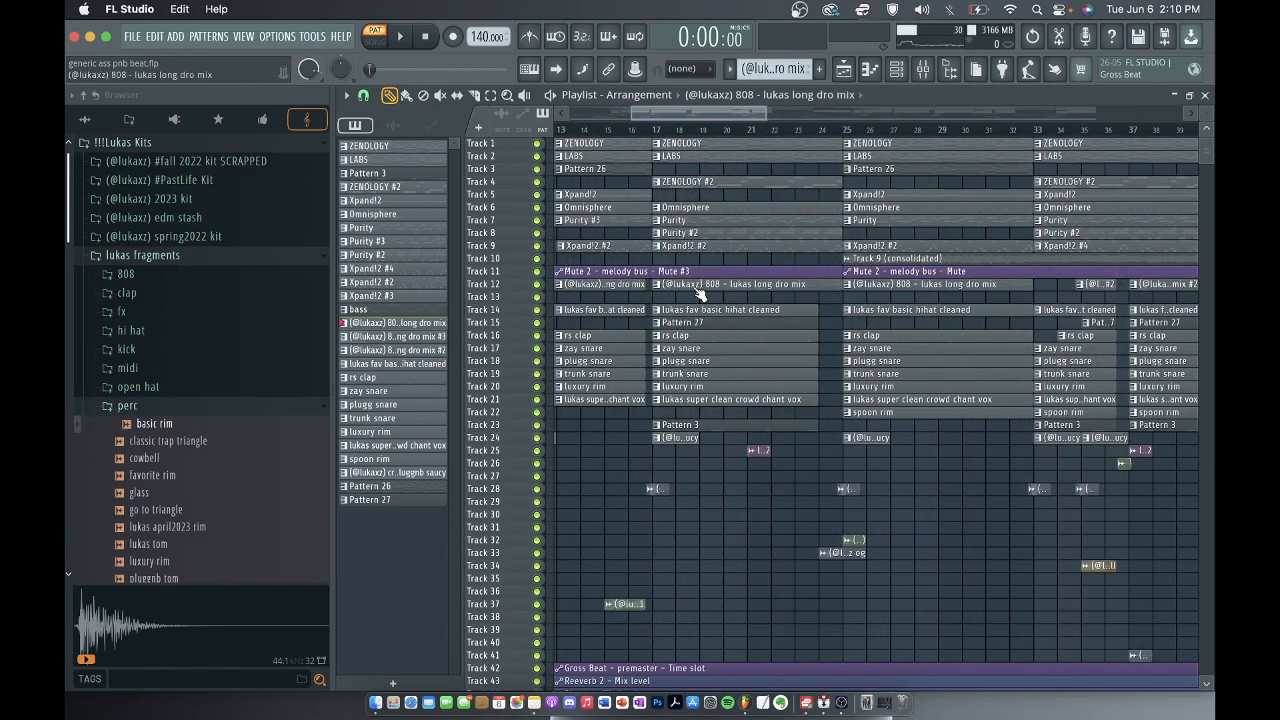
key("space")
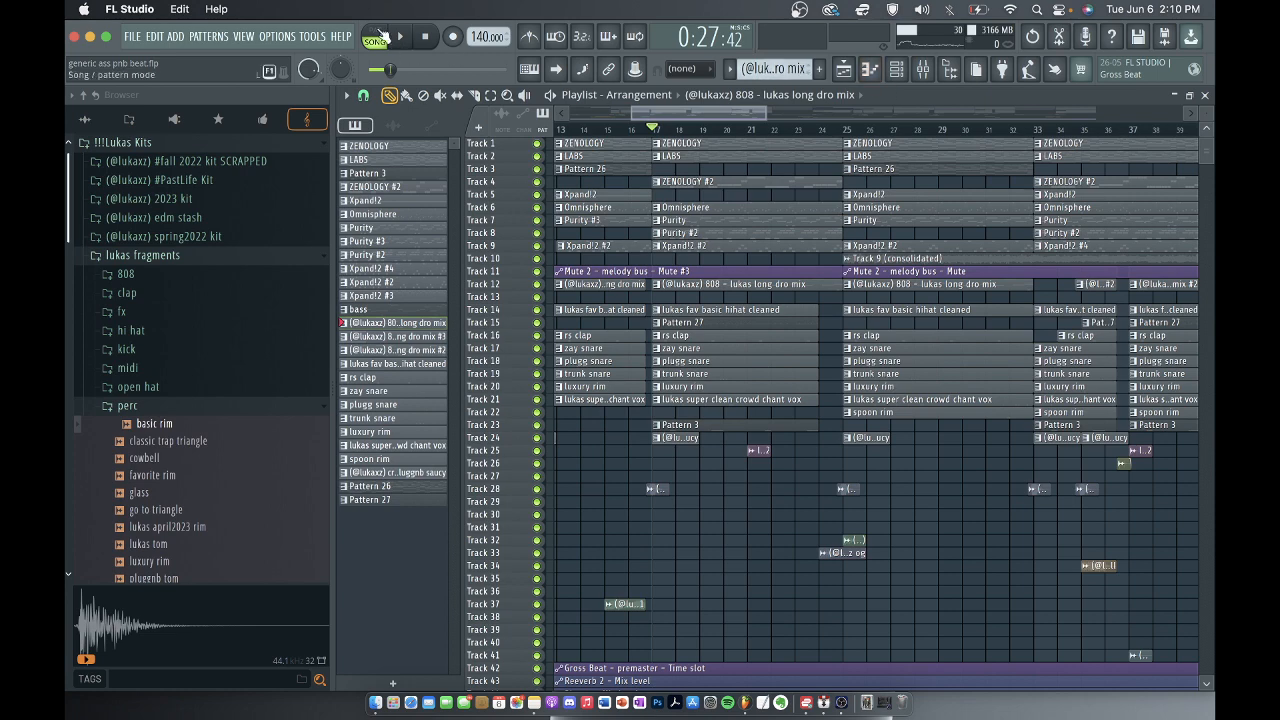
key("space")
key("l")
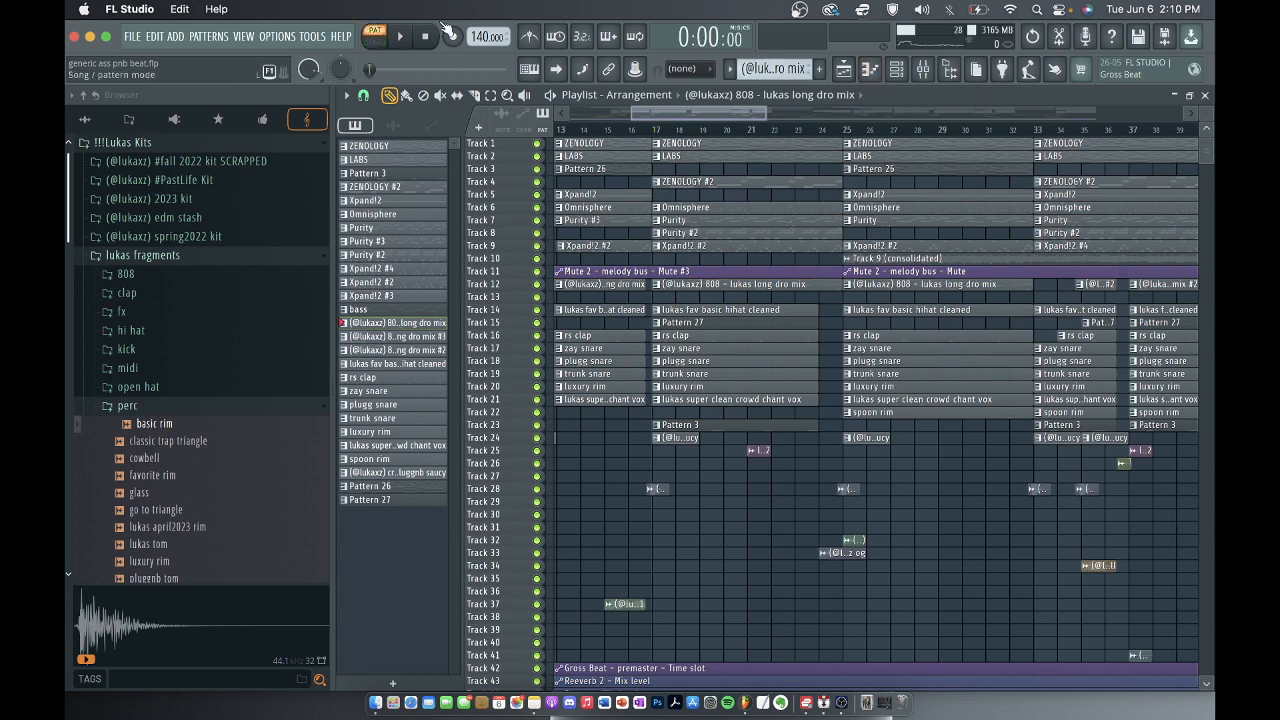
Play and examine the 808 long dro mix pattern's notes in the piano roll, and return to the playlist.
left_click(897, 72)
left_click(714, 419)
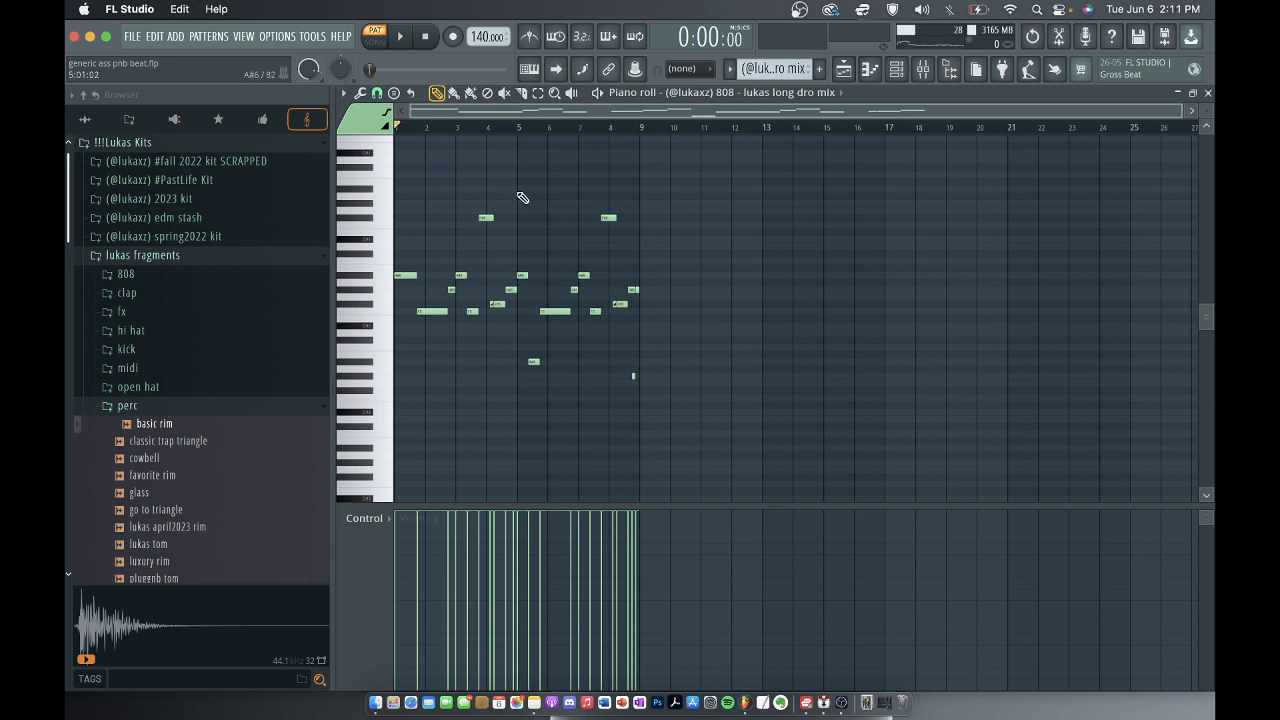
key("space")
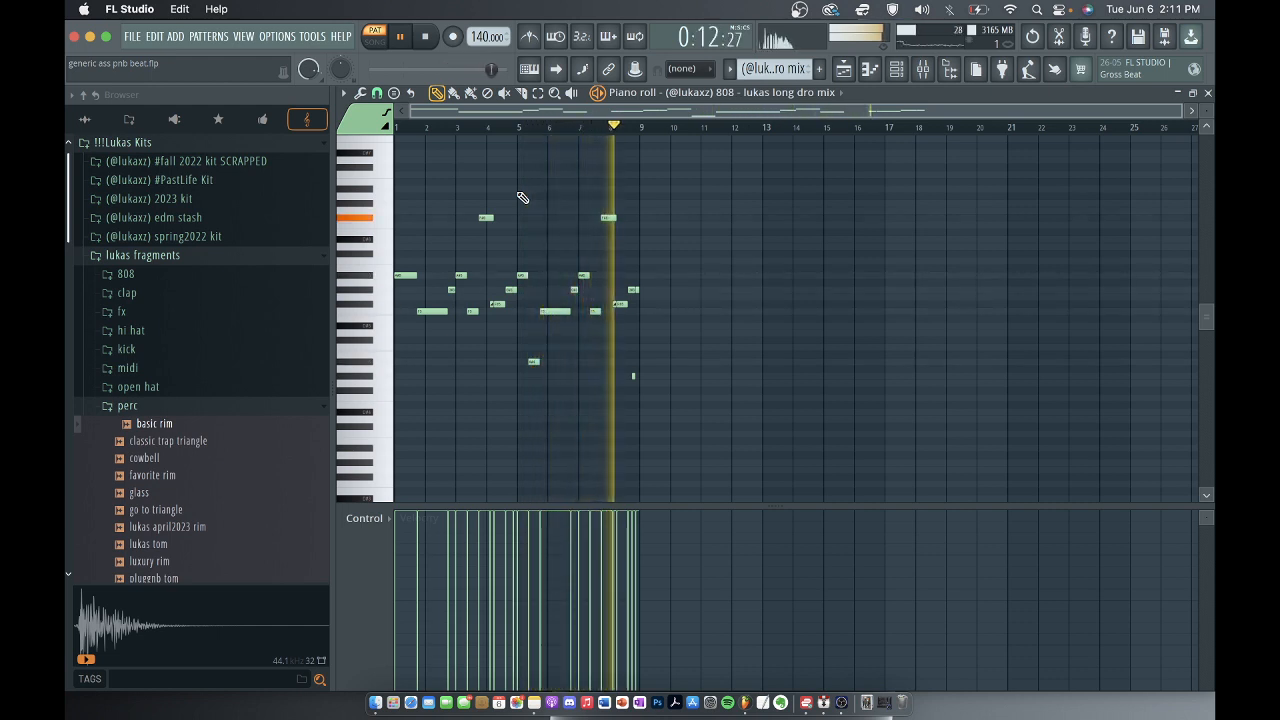
key("space")
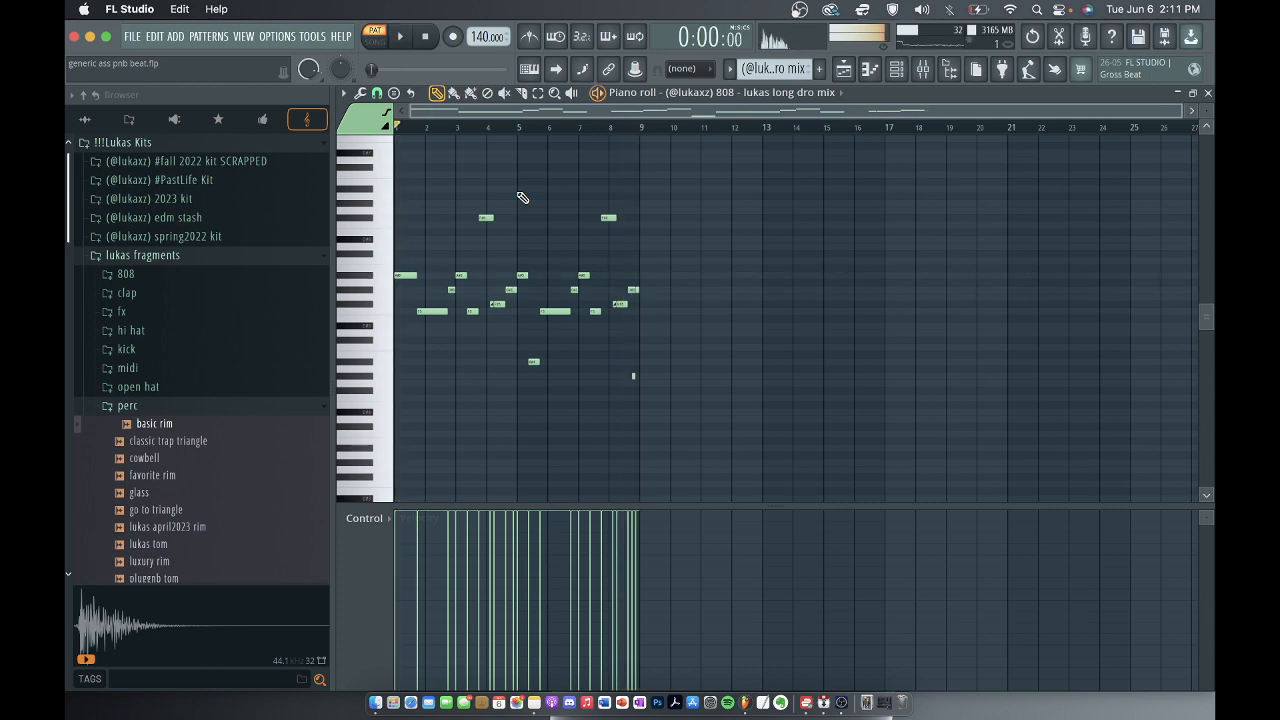
left_click(1208, 93)
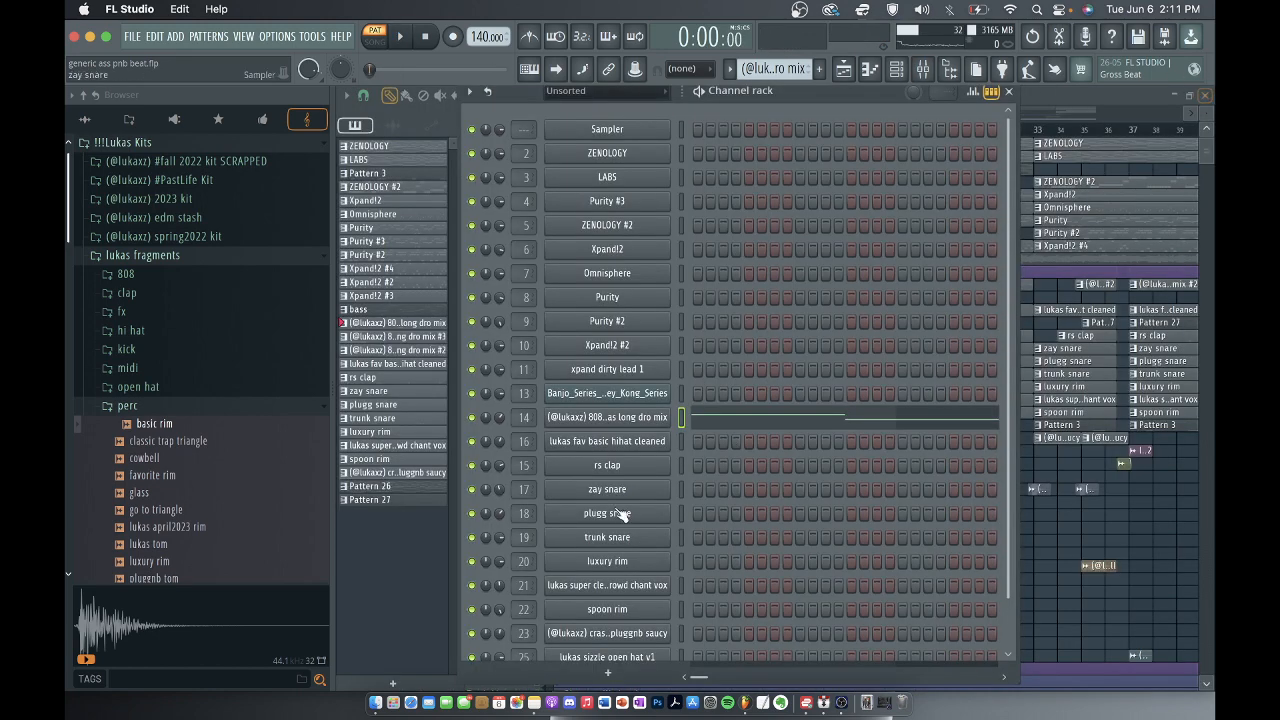
left_click(1011, 92)
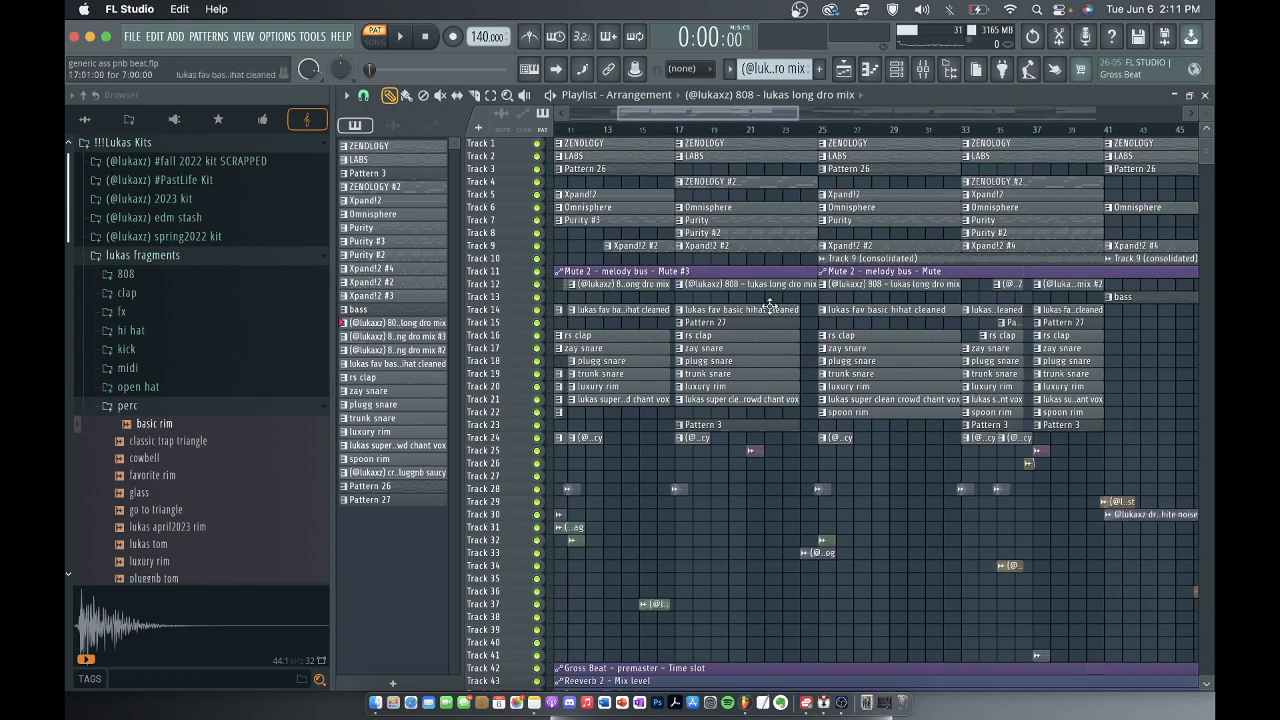
Examine the notes of the 808 long dro mix #2 variation in the piano roll, and return to the playlist.
scroll(750, 333, "down", 3)
scroll(949, 307, "up", 5)
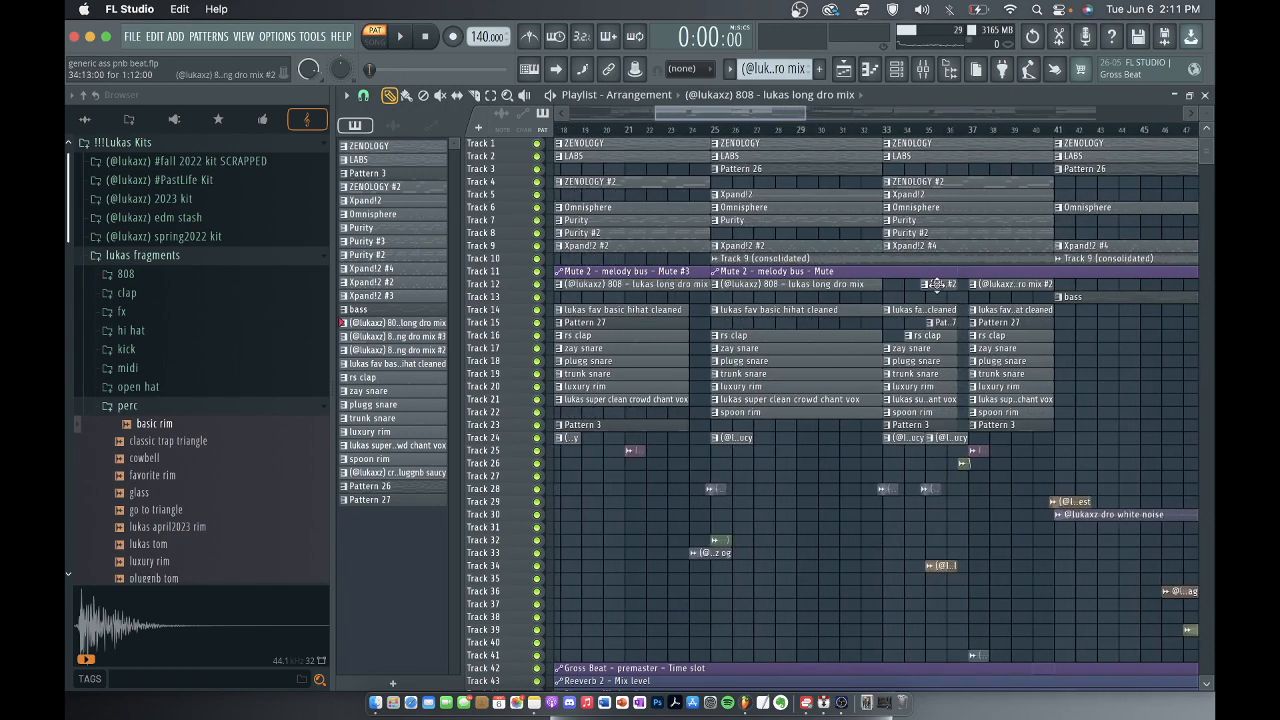
double_click(936, 285)
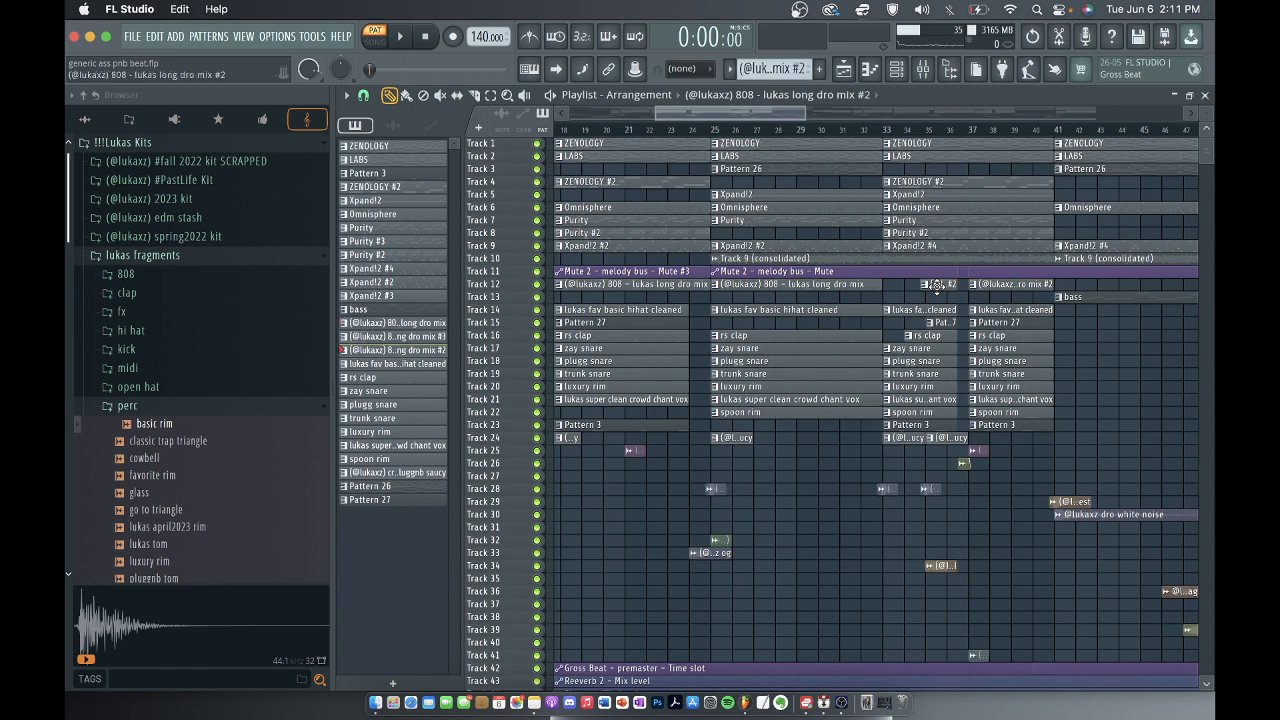
scroll(428, 285, "up", 6)
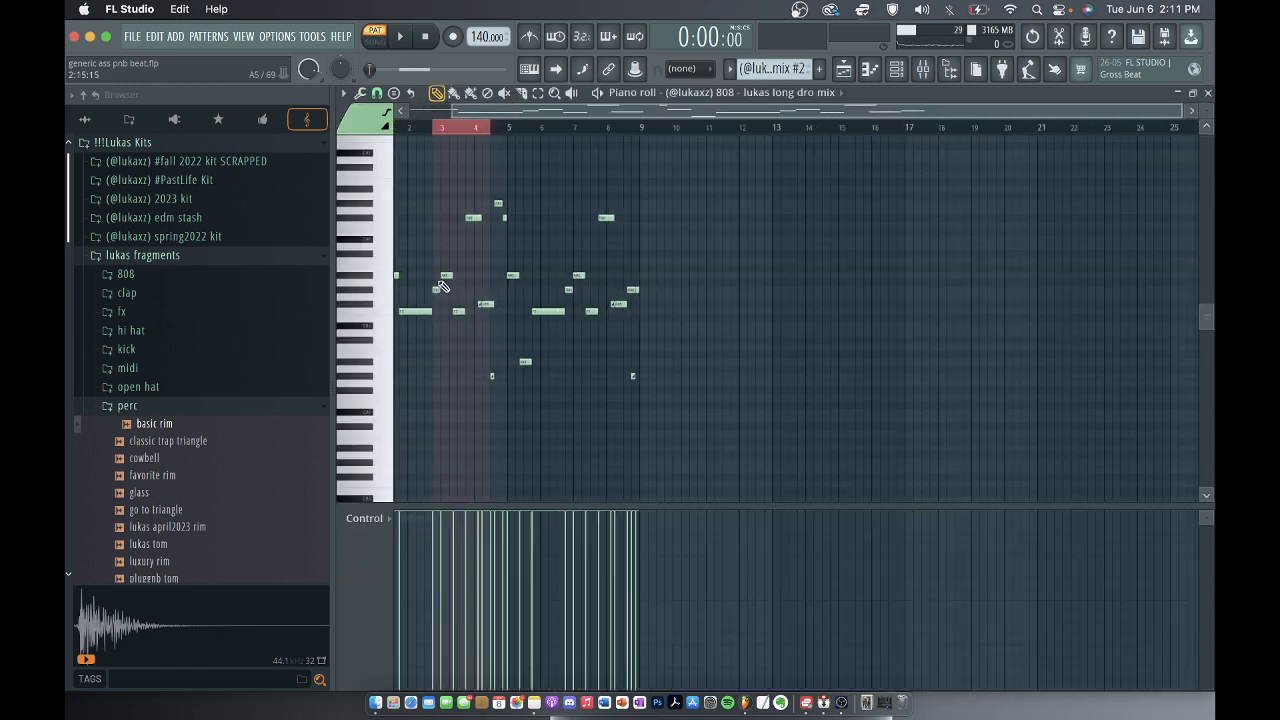
scroll(491, 294, "down", 2)
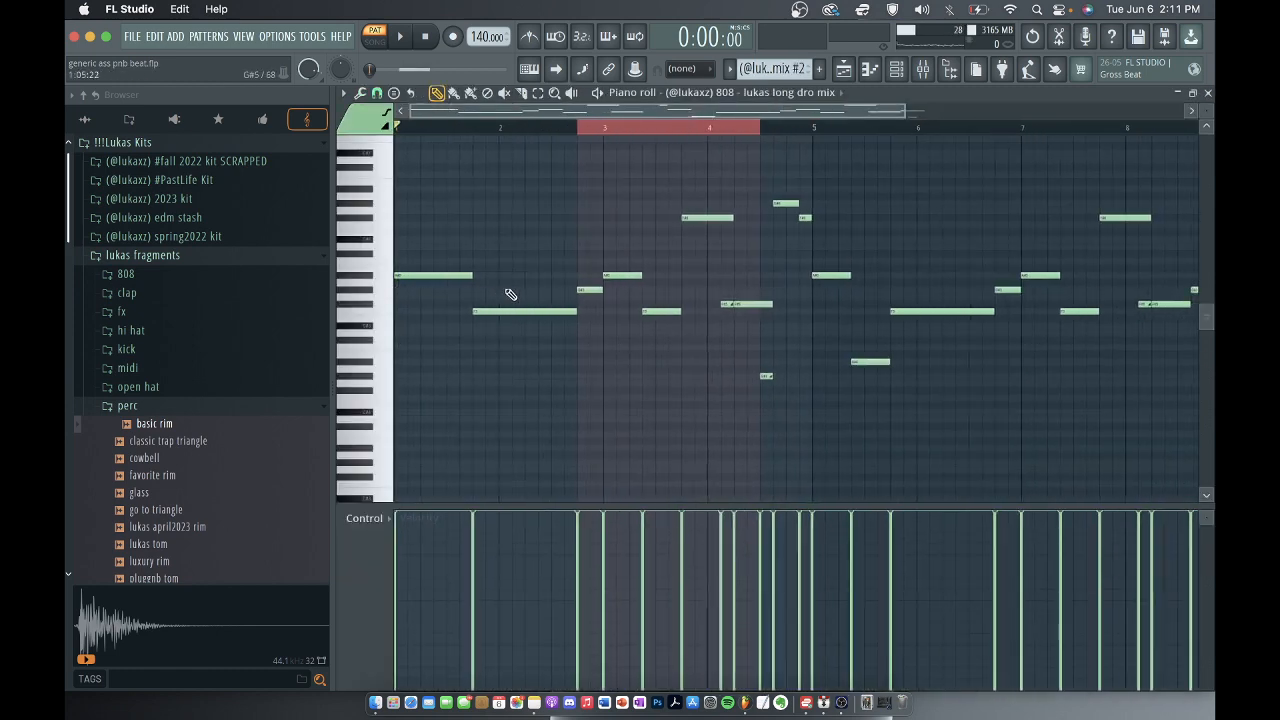
left_click(785, 203)
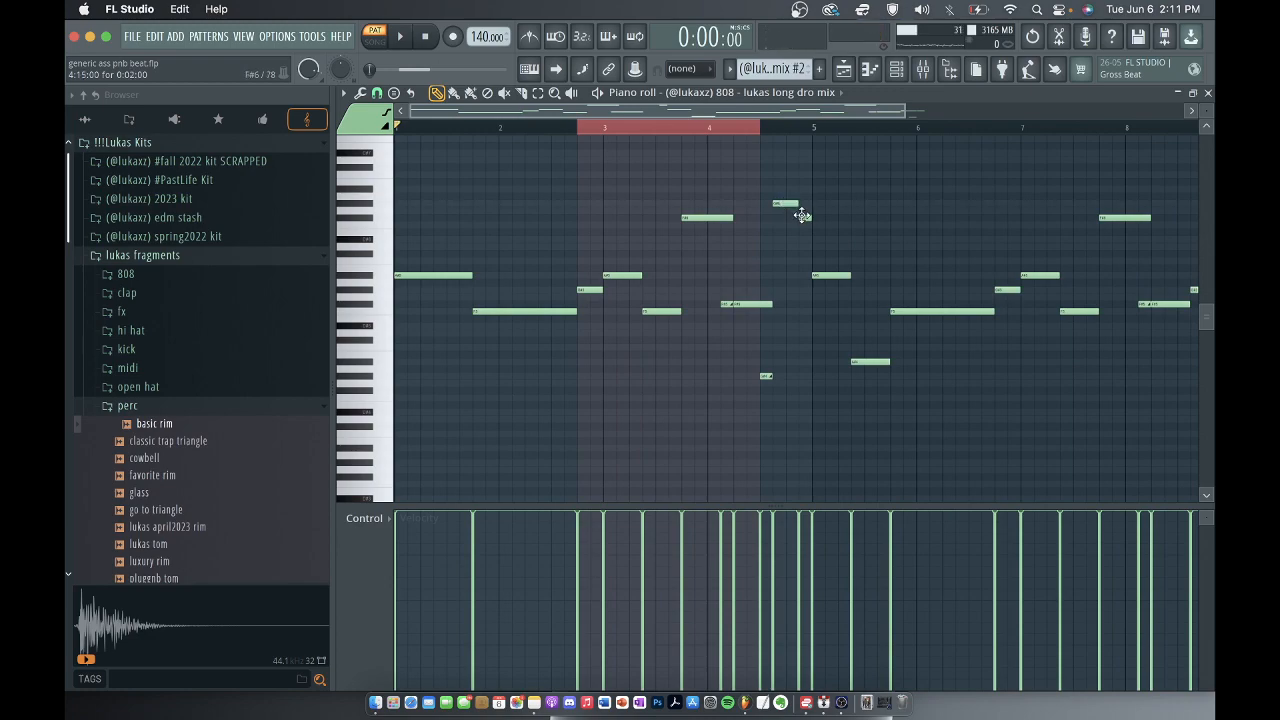
scroll(842, 163, "down", 1)
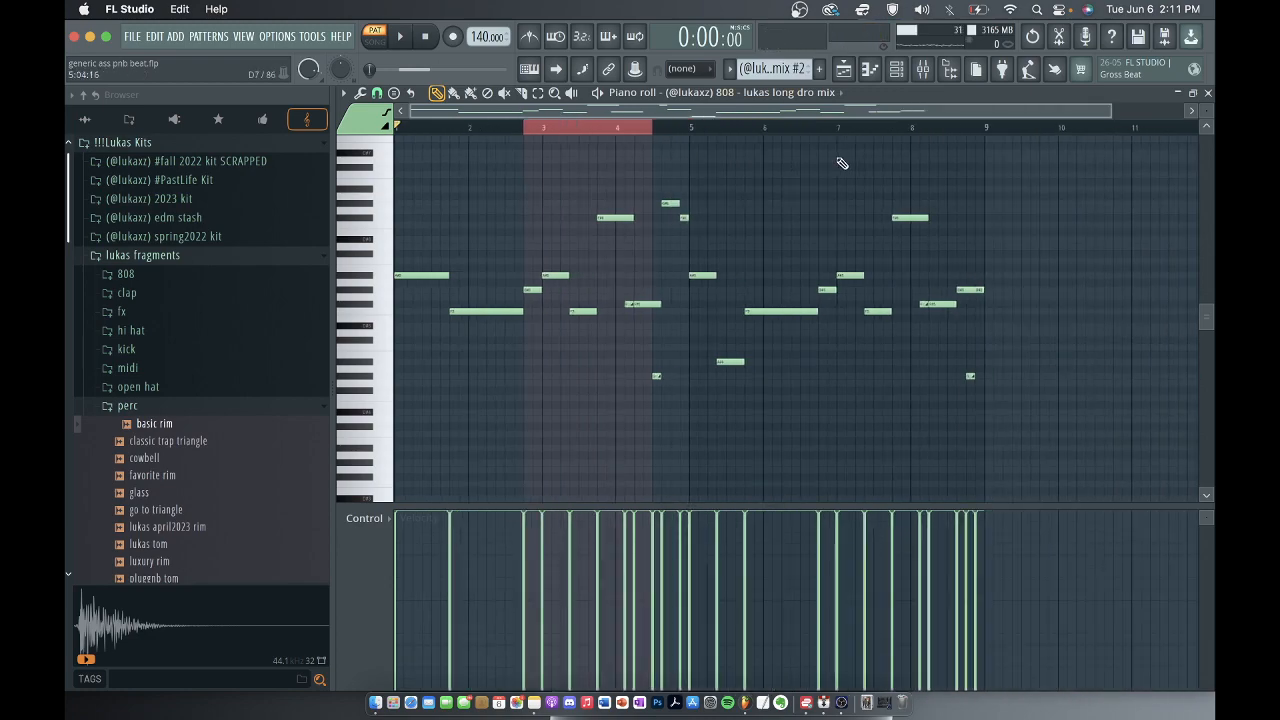
left_click(1207, 92)
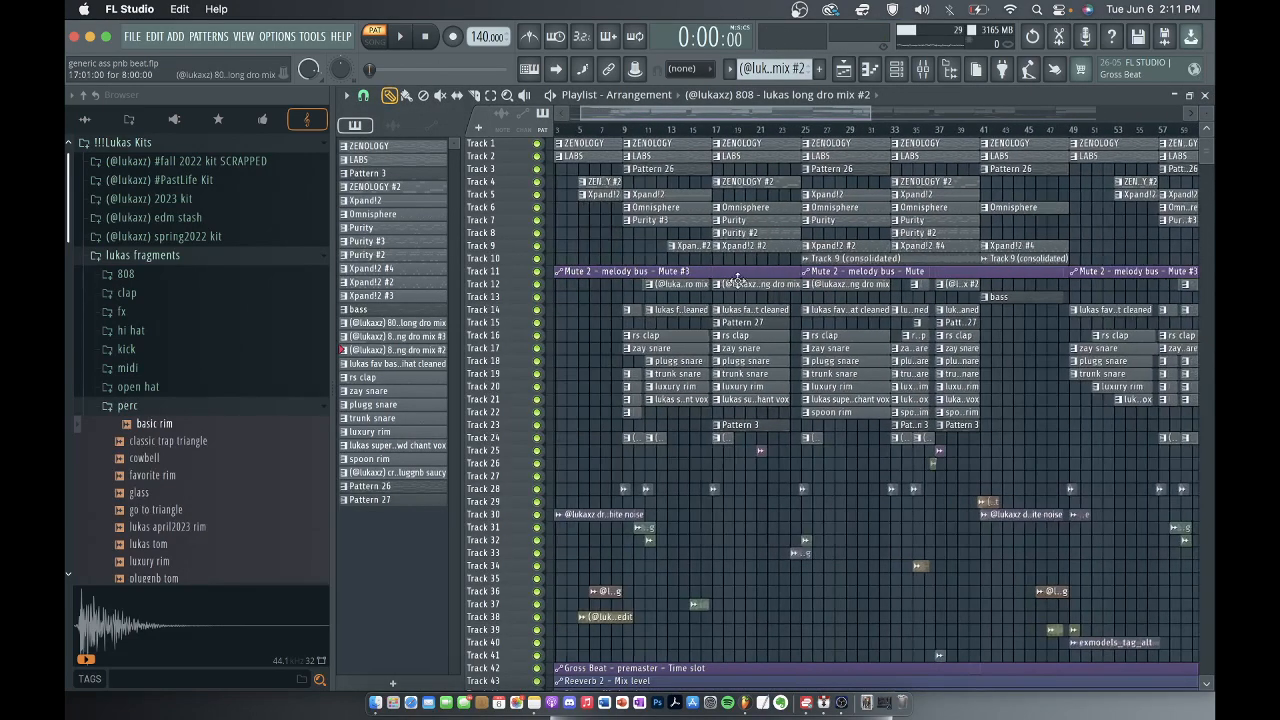
Open the 808 long dro mix channel's Sampler settings from the channel rack and preview its sample.
left_click(897, 68)
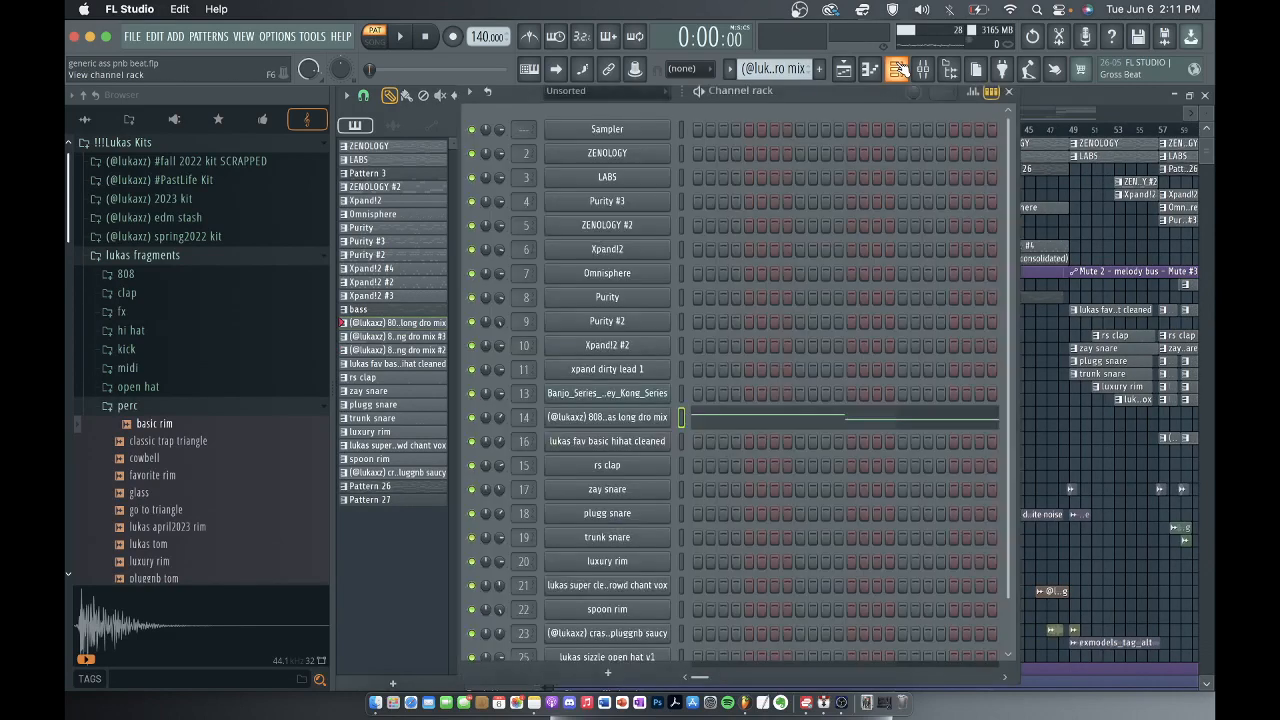
left_click(588, 420)
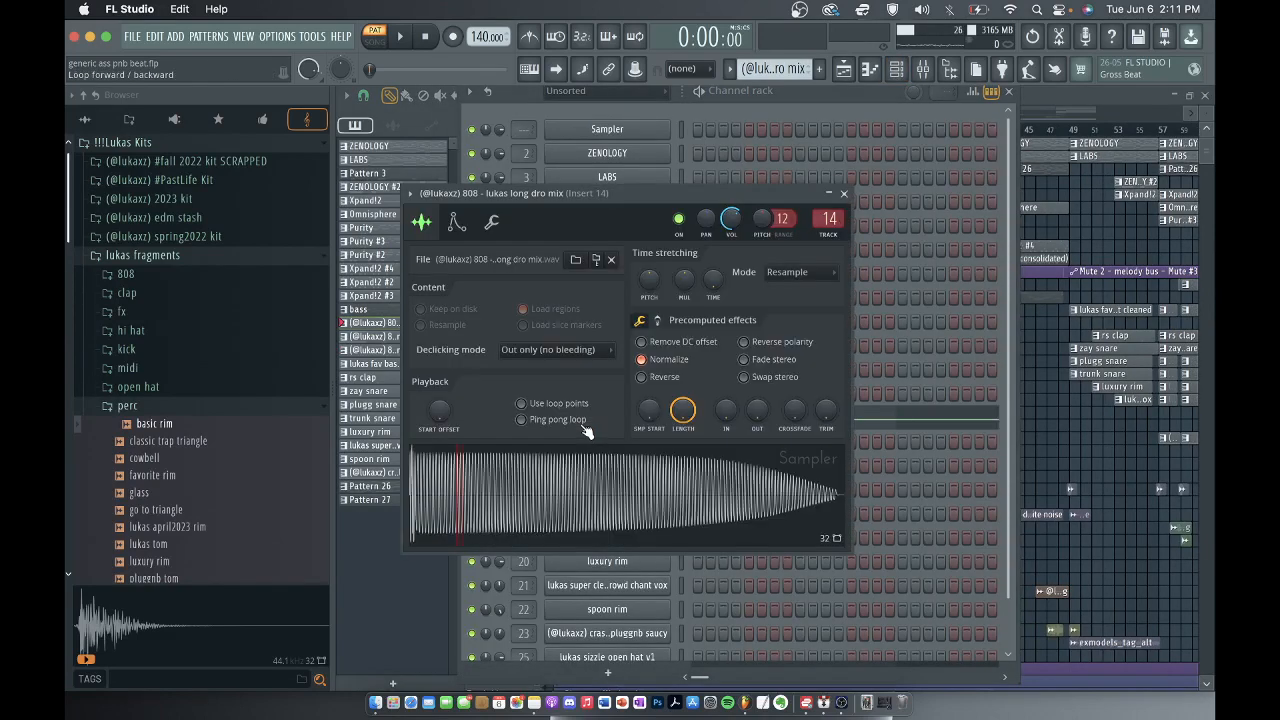
left_click(563, 503)
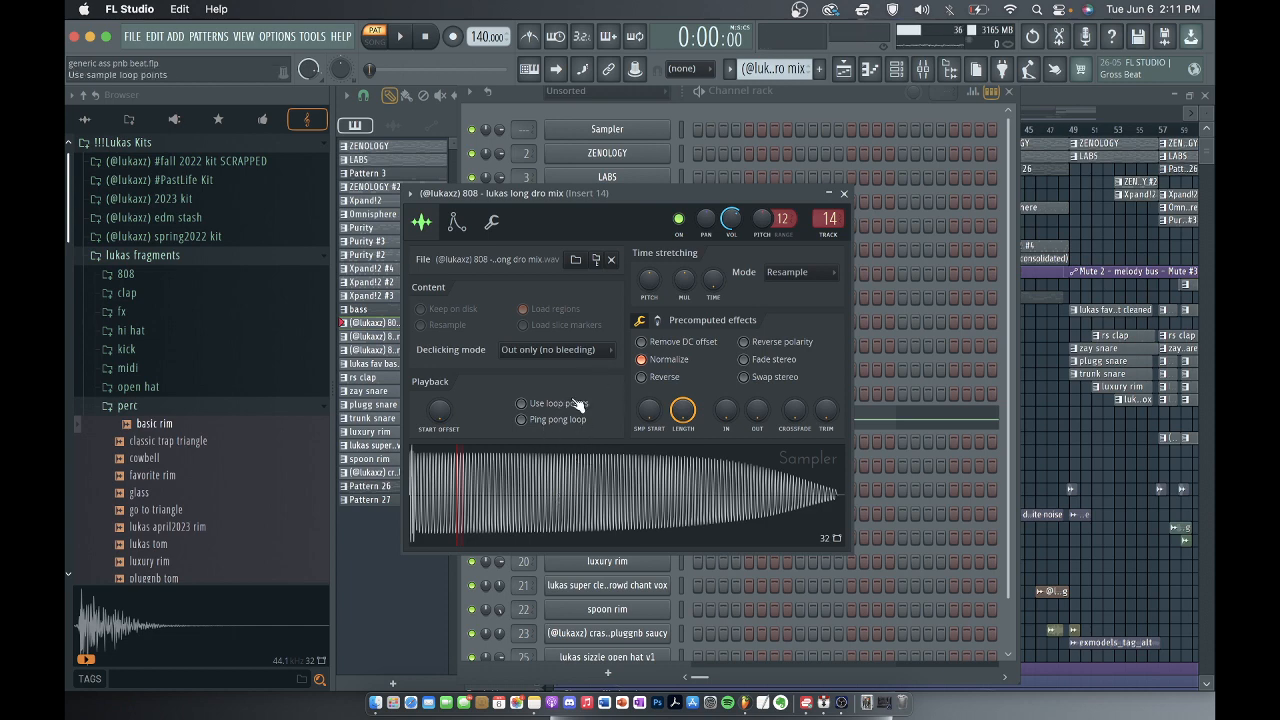
left_click(846, 192)
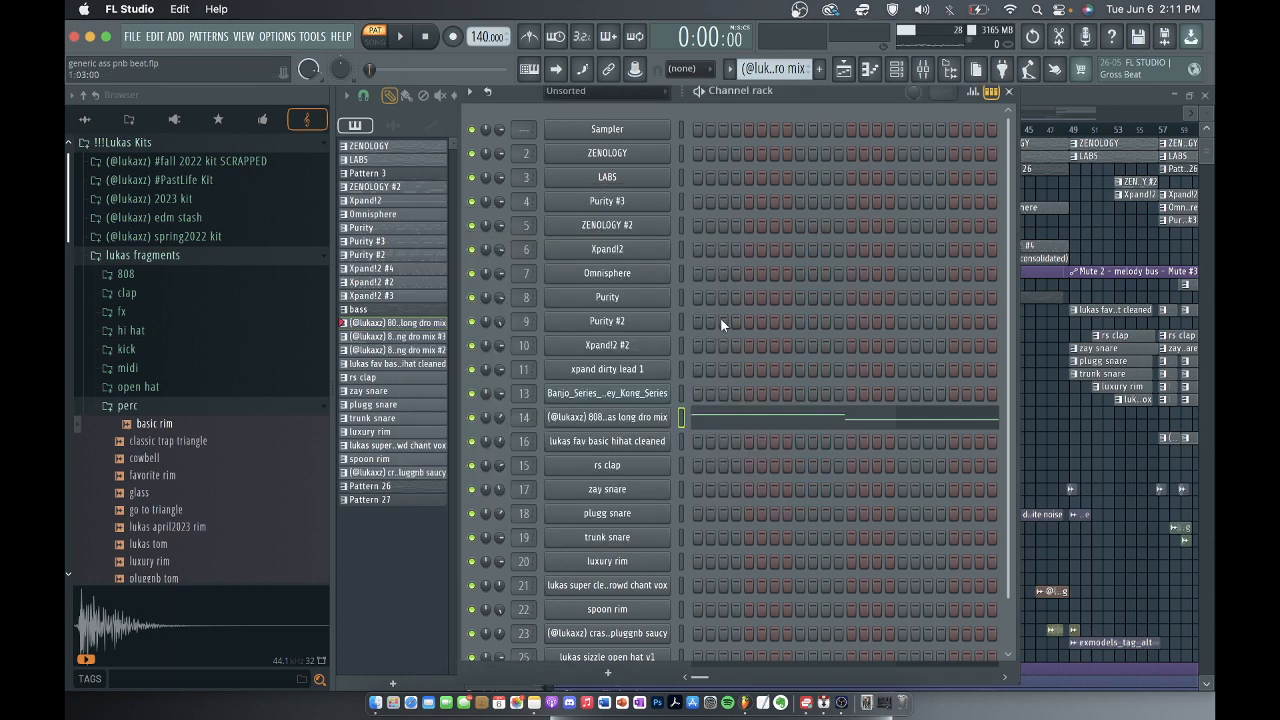
Open SerumFX on the 808's mixer track, Insert 14, and inspect its delay settings.
left_click(921, 70)
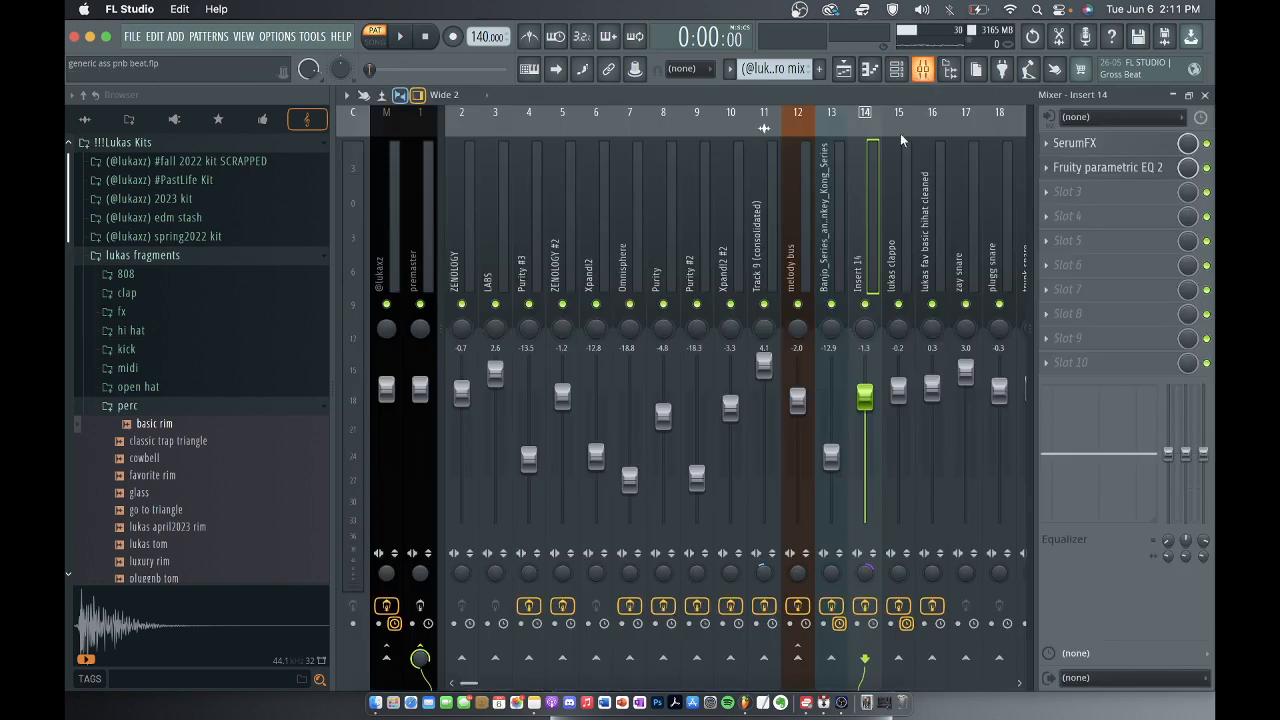
left_click(1098, 145)
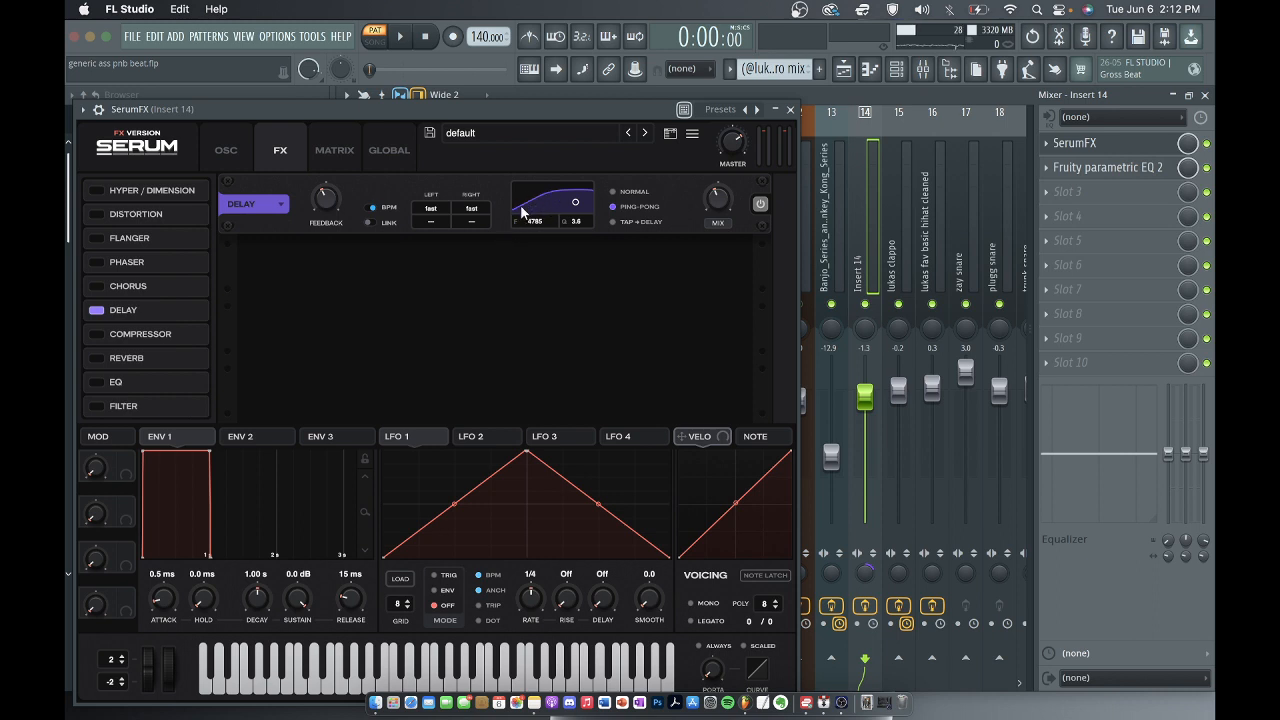
Close SerumFX, check the Fruity parametric EQ 2 on Insert 14, and remove that EQ from its effect slot.
left_click(790, 109)
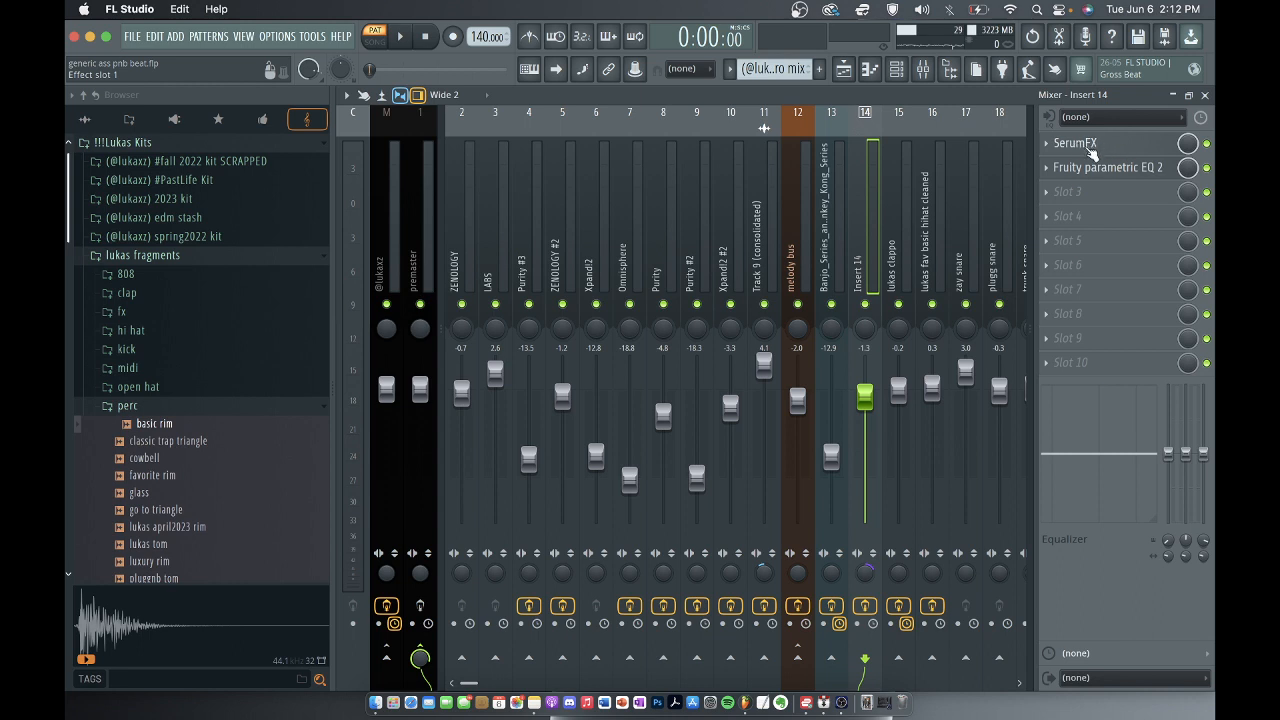
left_click(1094, 168)
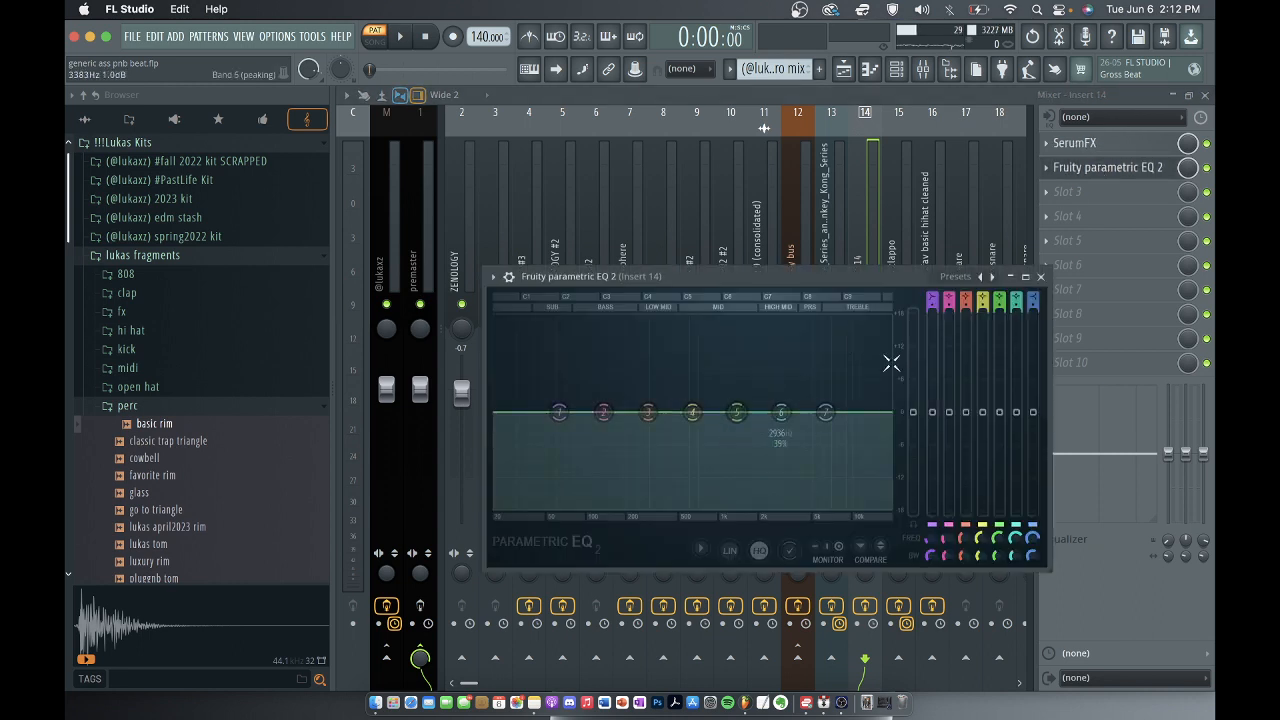
left_click(1043, 278)
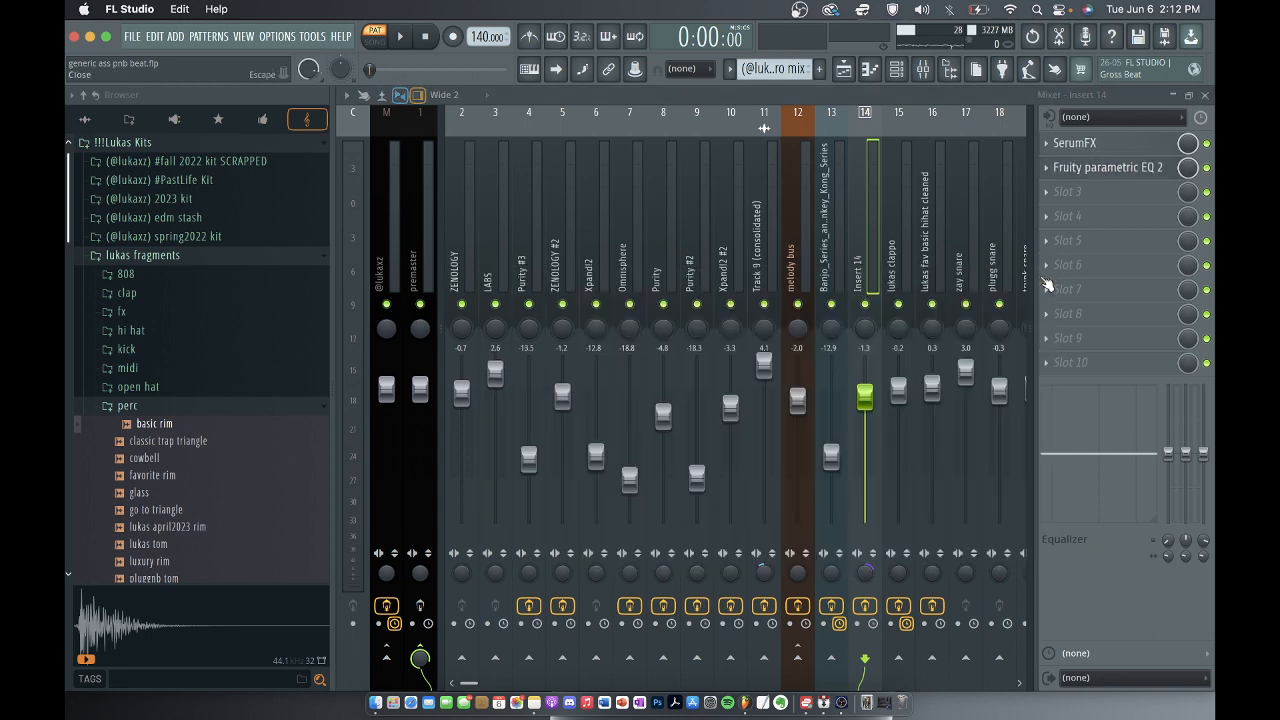
right_click(1052, 174)
left_click(1068, 204)
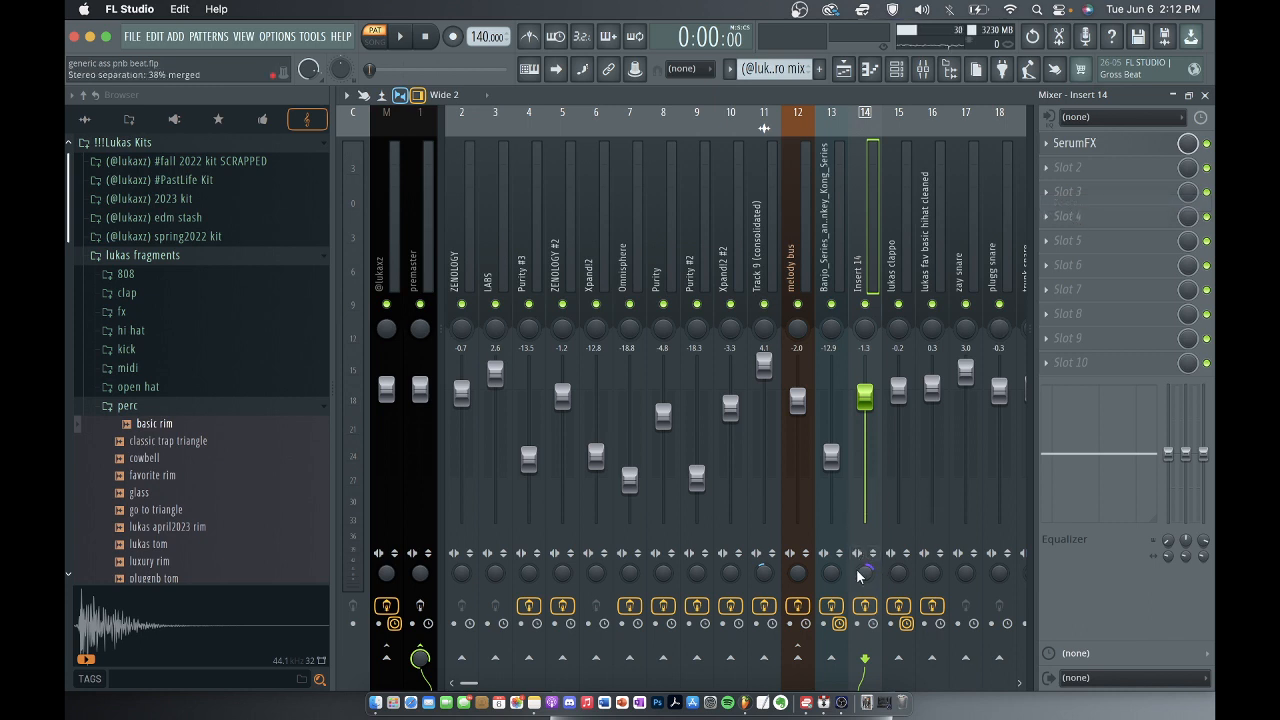
Return to the playlist and select the fav basic hihat cleaned pattern on Track 14.
left_click(1204, 94)
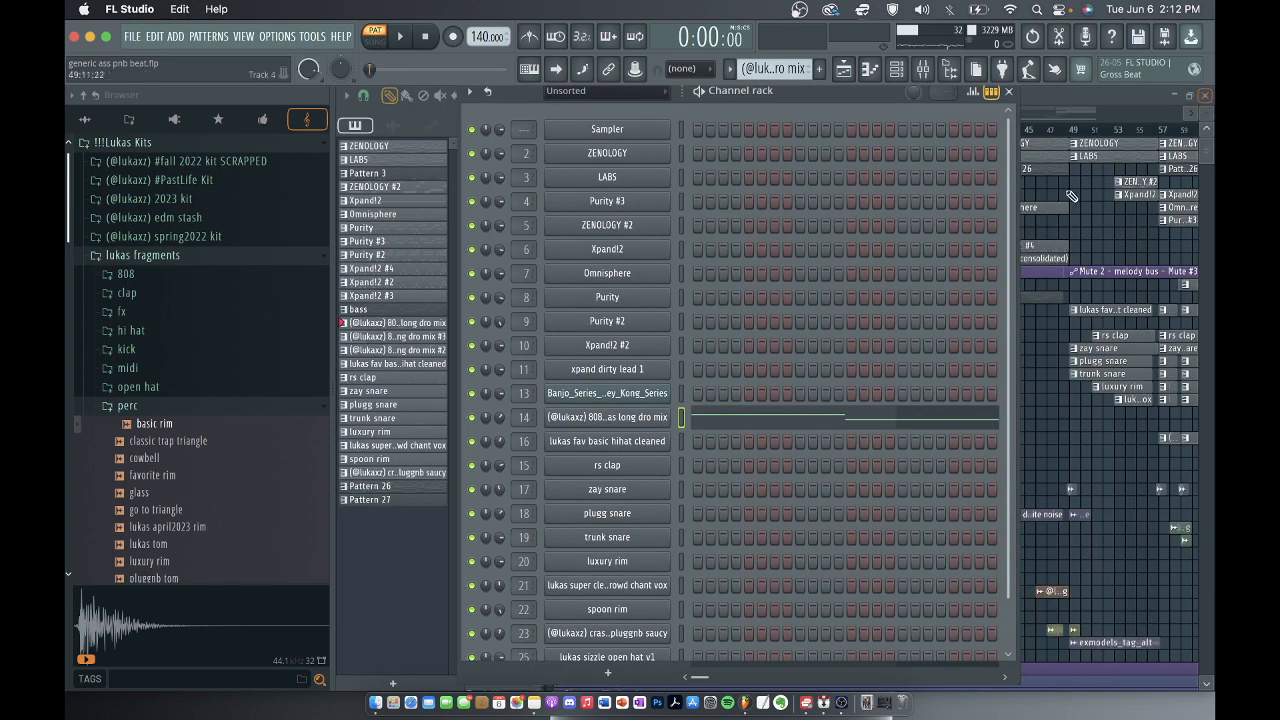
left_click(1010, 93)
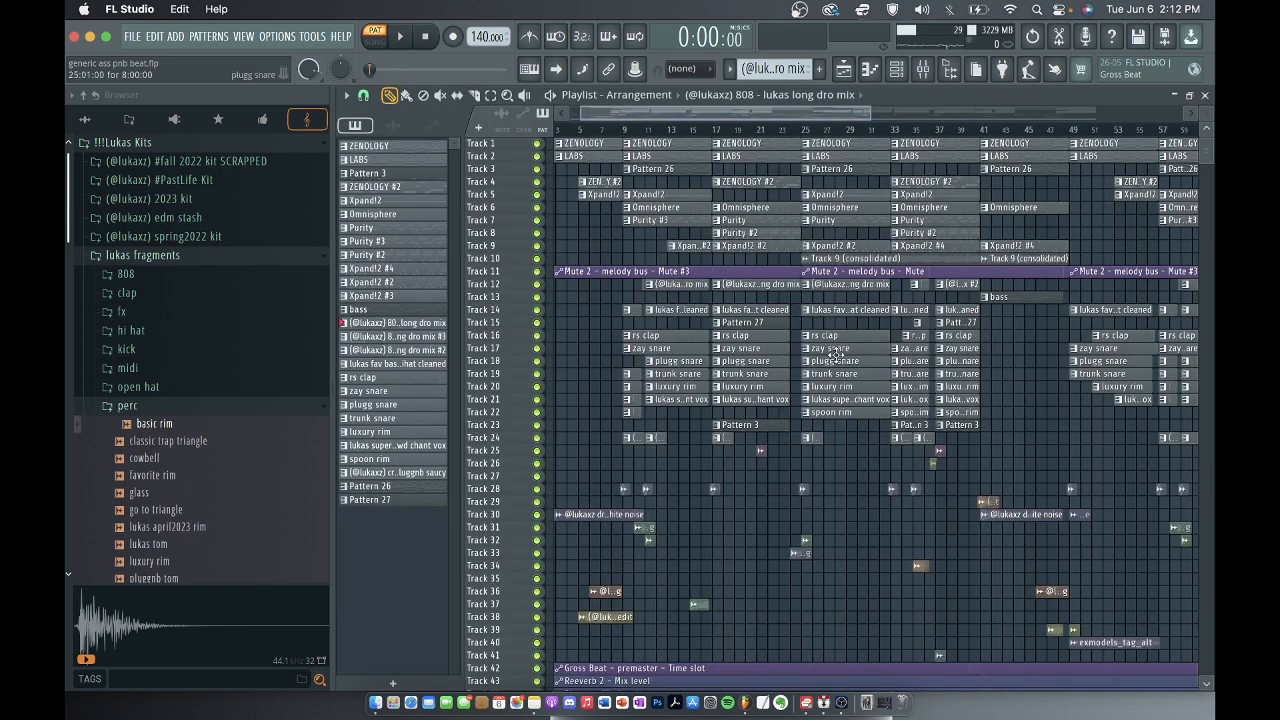
scroll(740, 352, "down", 4)
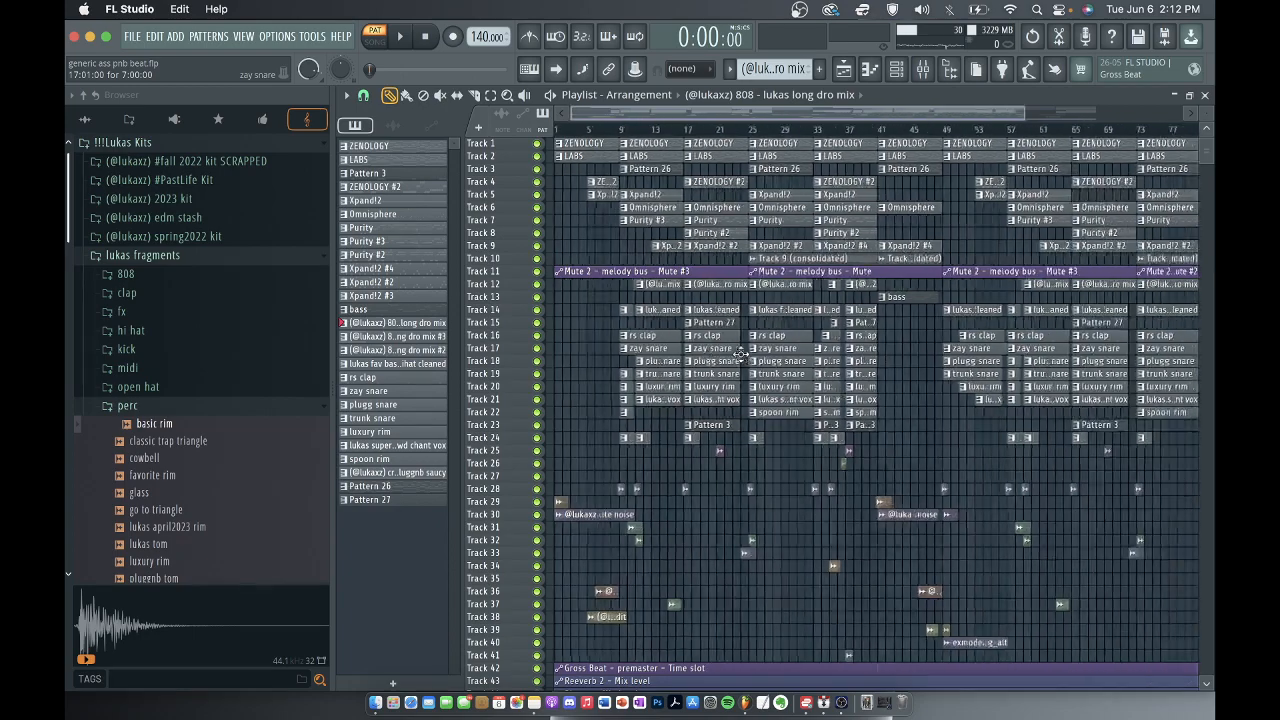
scroll(740, 352, "up", 3)
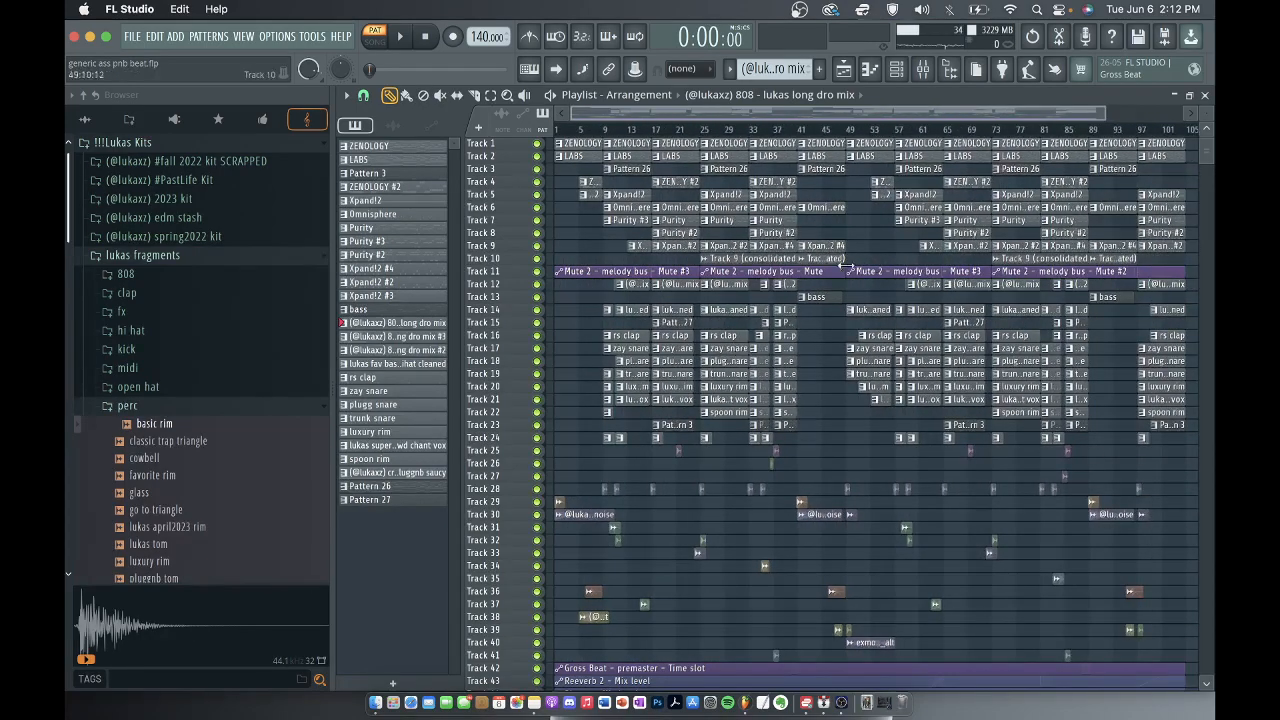
scroll(622, 338, "up", 5)
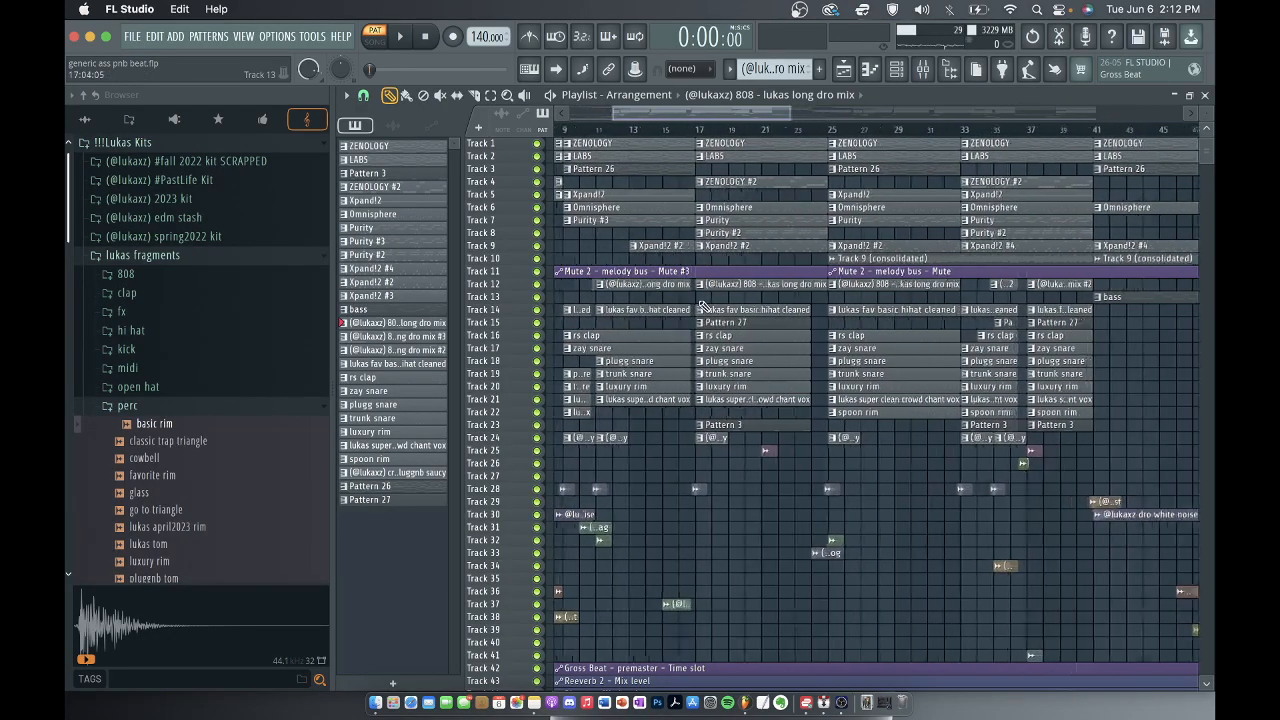
left_click(714, 306)
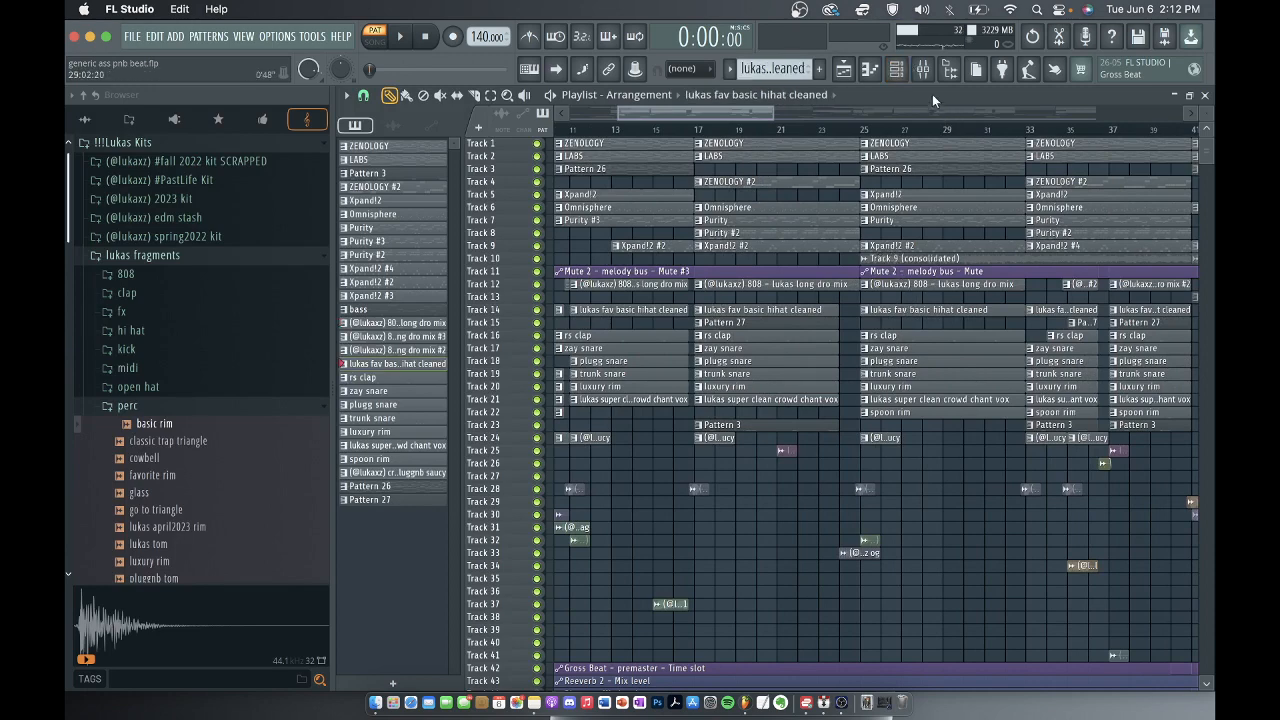
Open the fav basic hihat cleaned channel's Sampler settings from the channel rack, preview its sample, and close them.
left_click(899, 69)
left_click(642, 442)
left_click(560, 511)
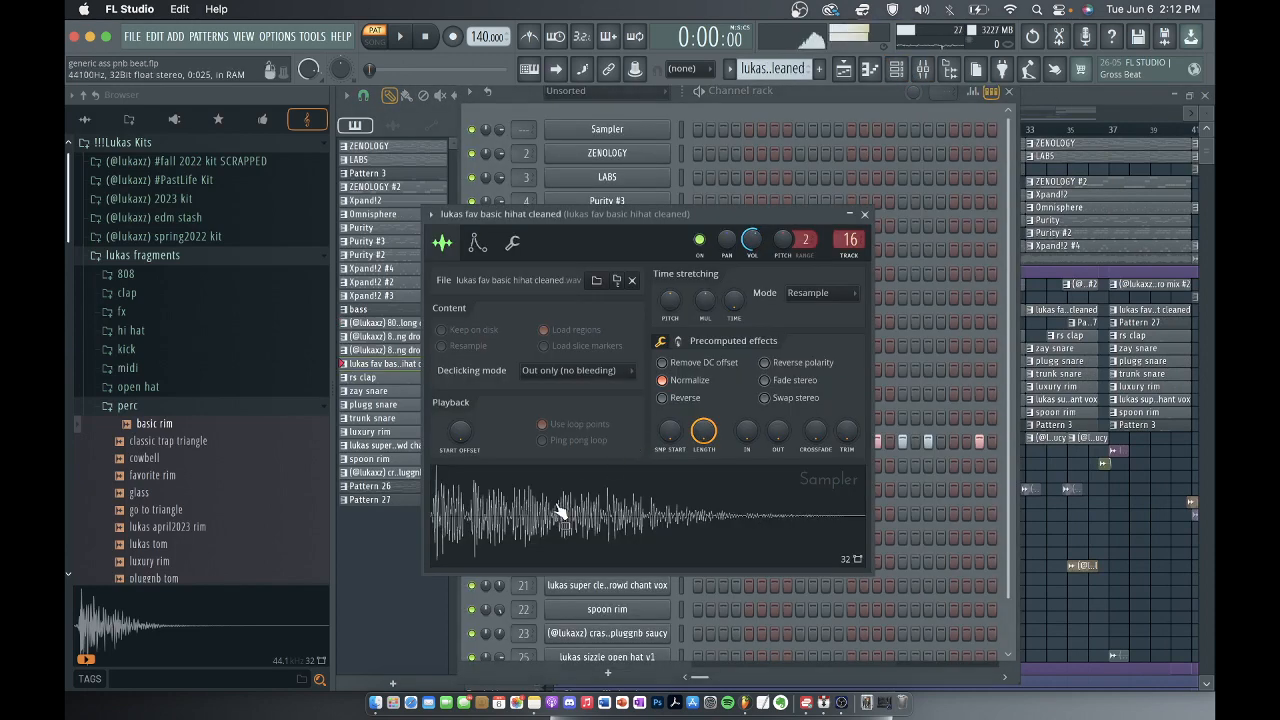
left_click(865, 214)
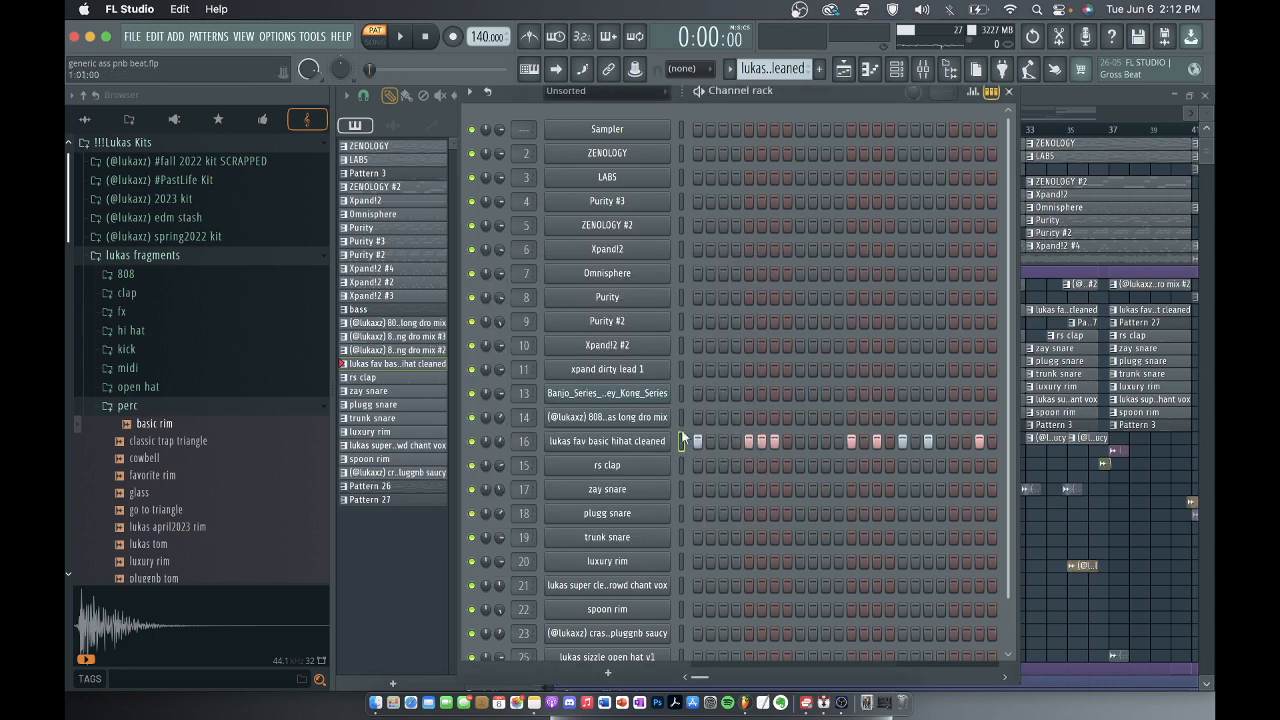
Play and examine the fav basic hihat cleaned notes in the piano roll, and return to the channel rack.
right_click(636, 449)
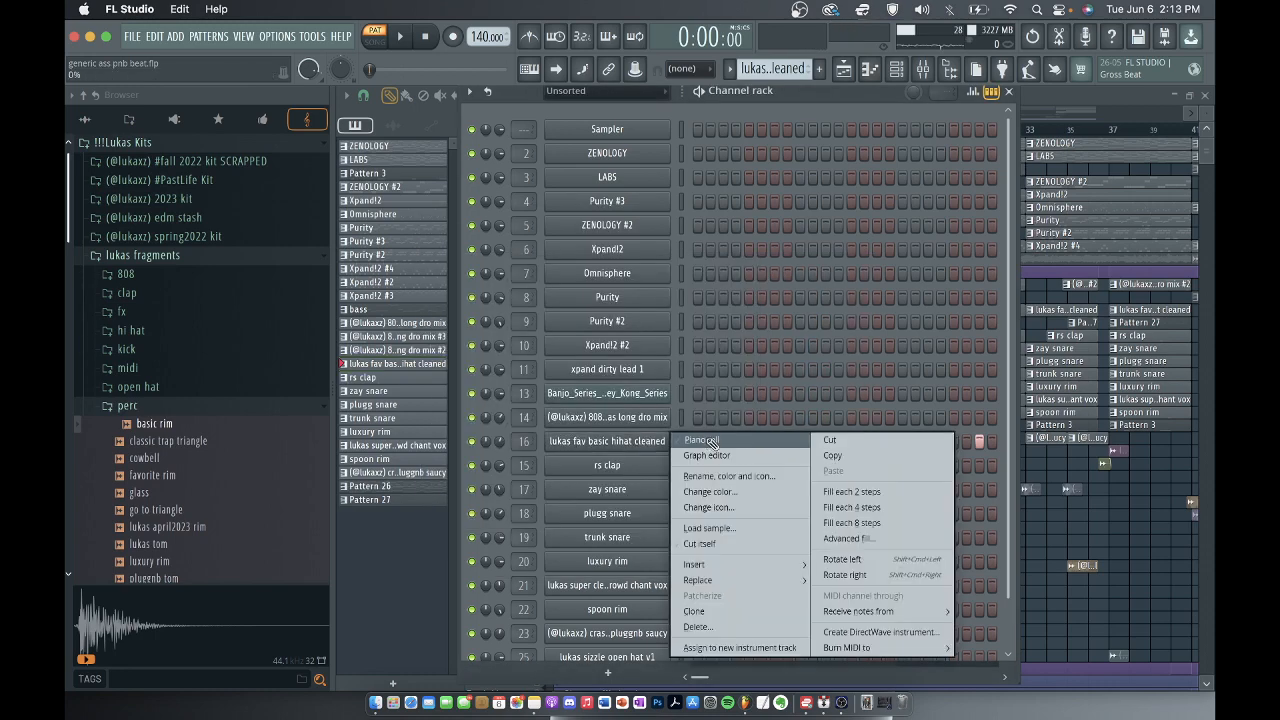
left_click(690, 440)
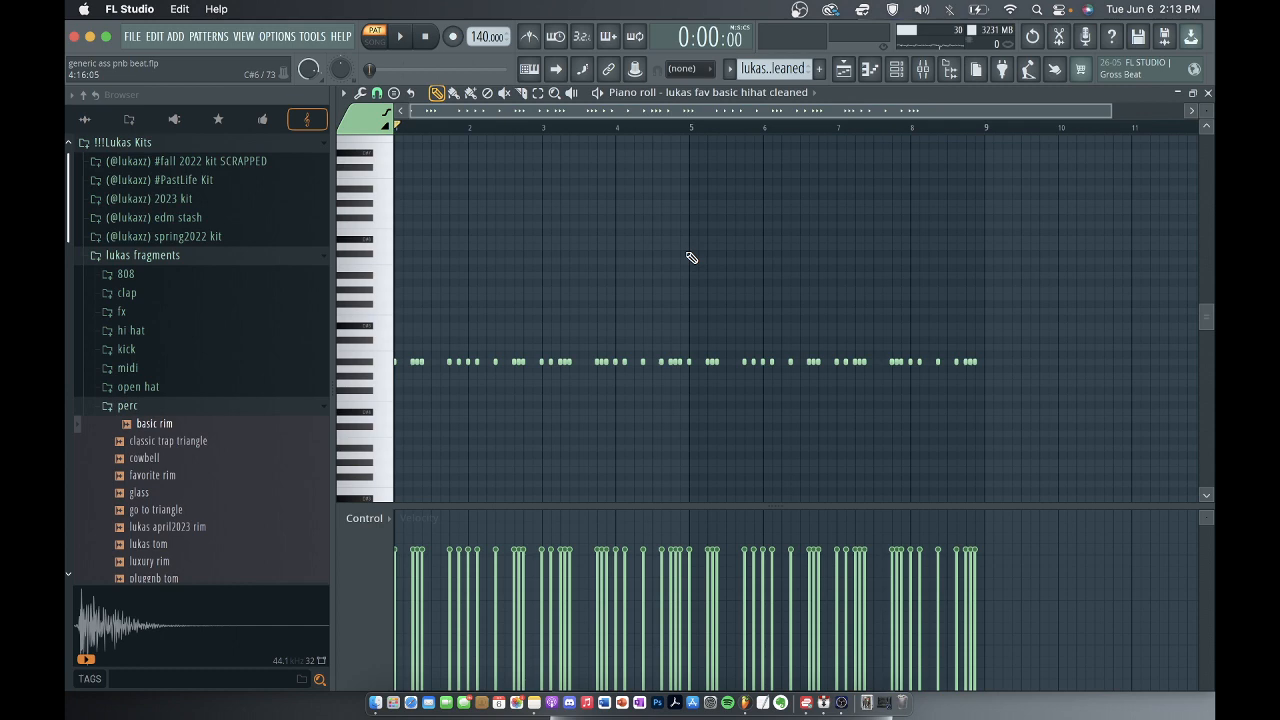
scroll(691, 258, "down", 2)
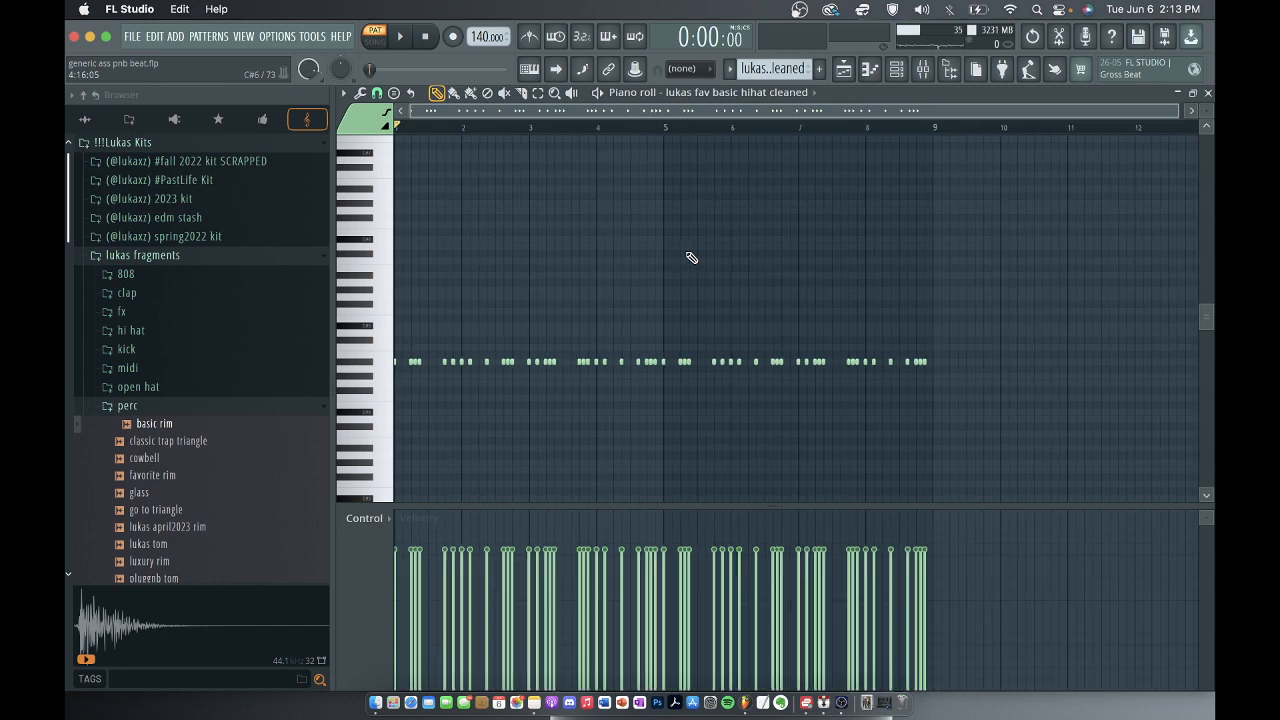
scroll(691, 258, "down", 2)
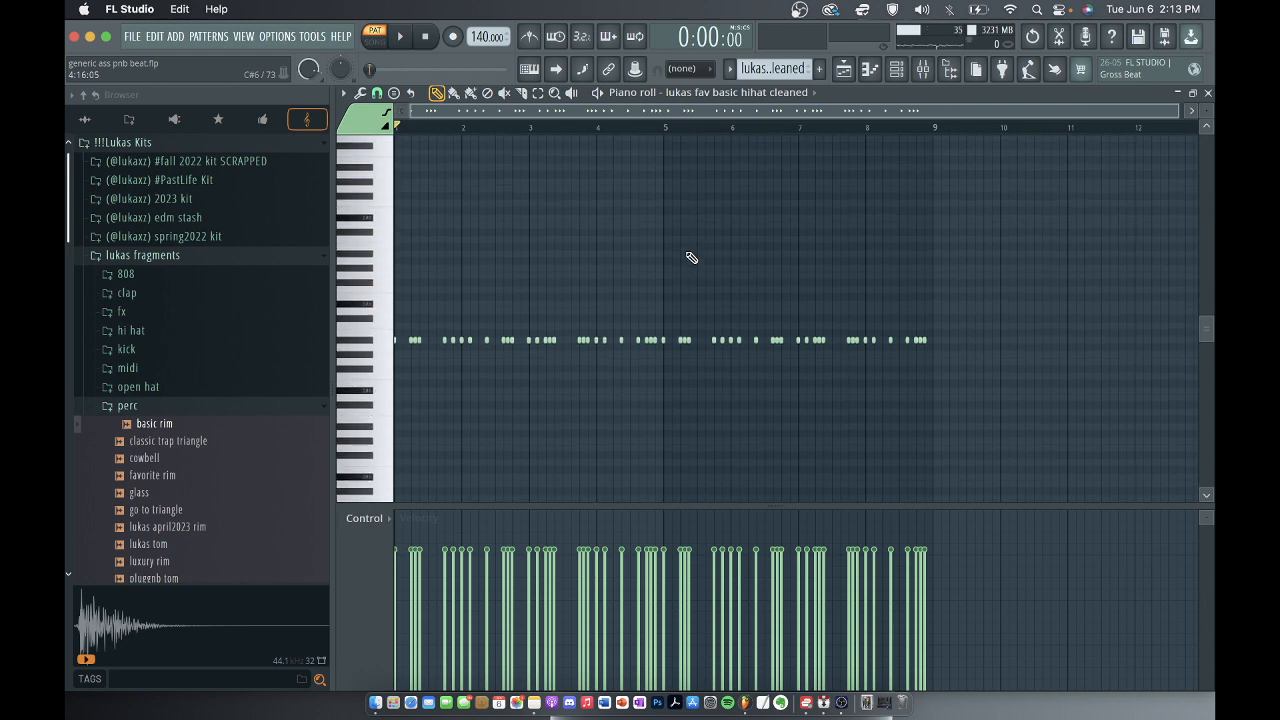
key("space")
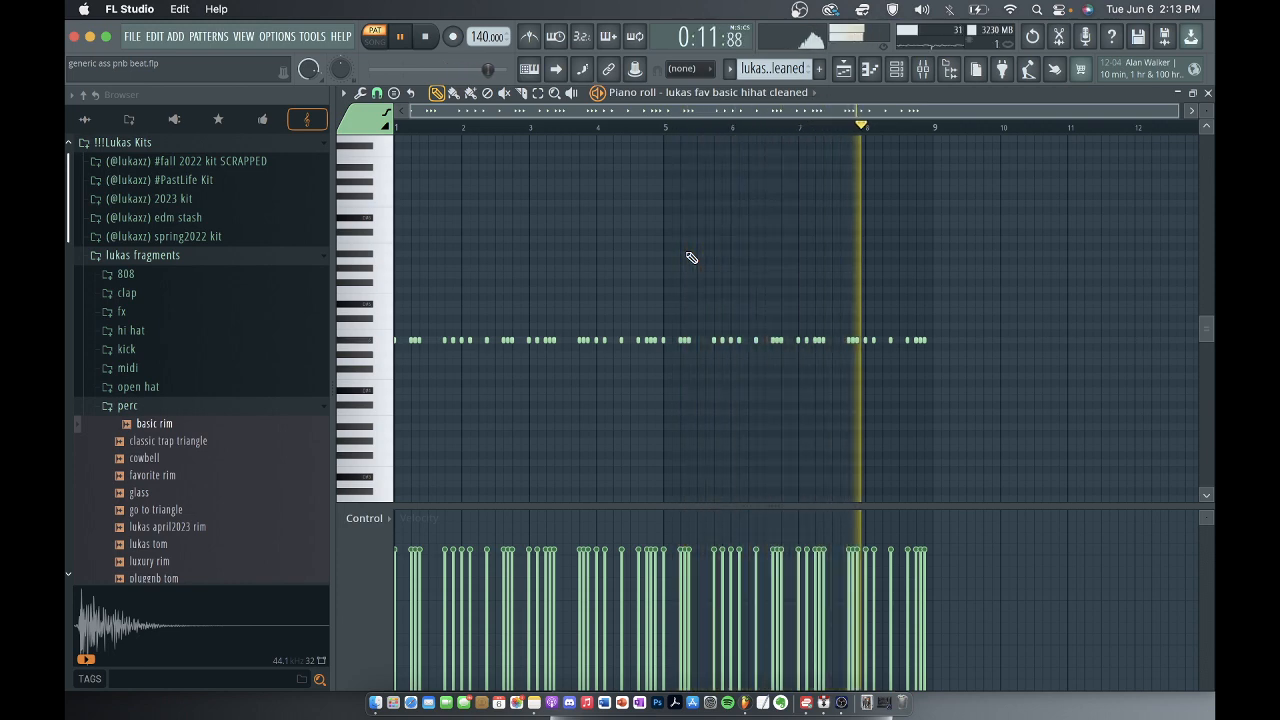
key("space")
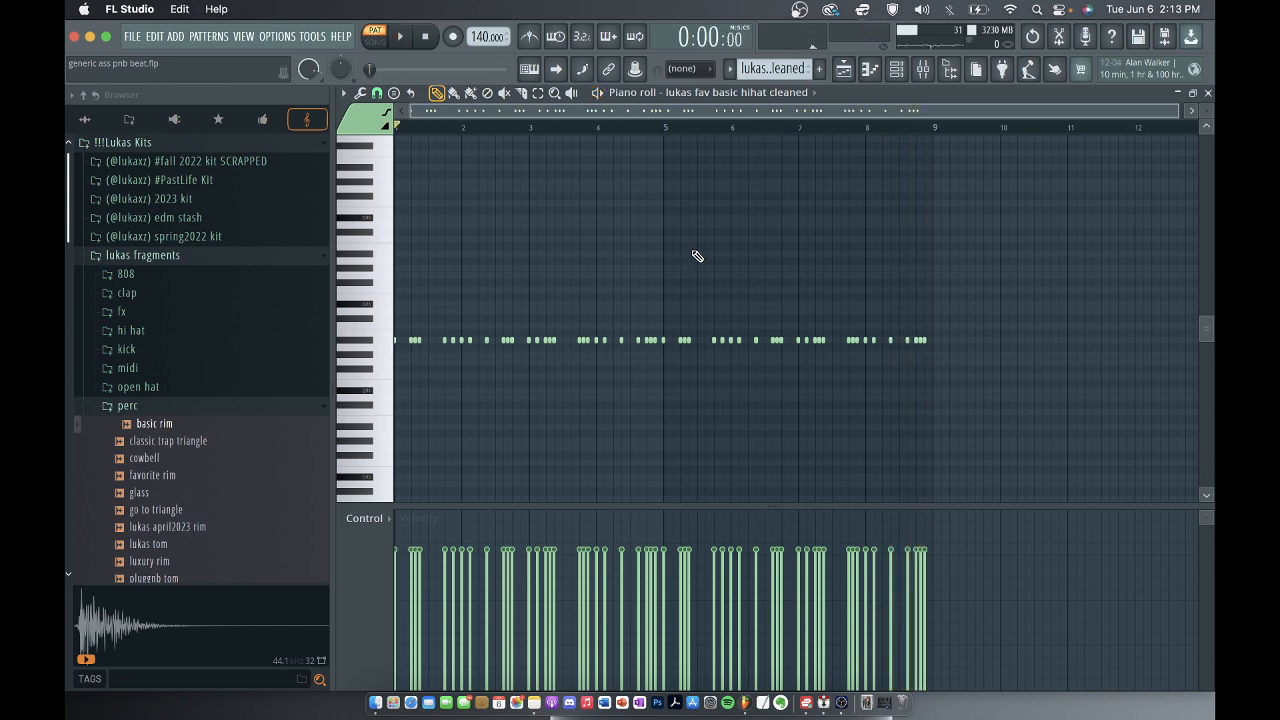
left_click(1208, 93)
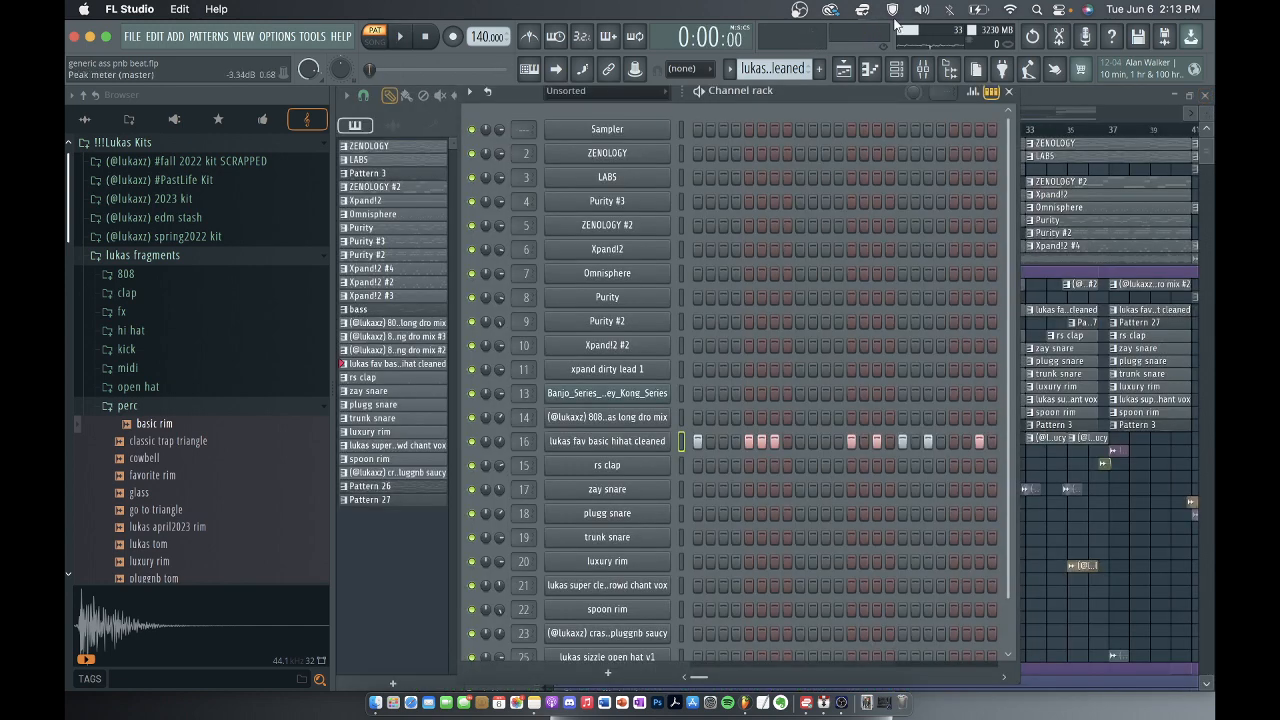
Inspect the Fruity parametric EQ 2 curve on the hihat's mixer track 16 during playback, and return to the playlist.
left_click(924, 72)
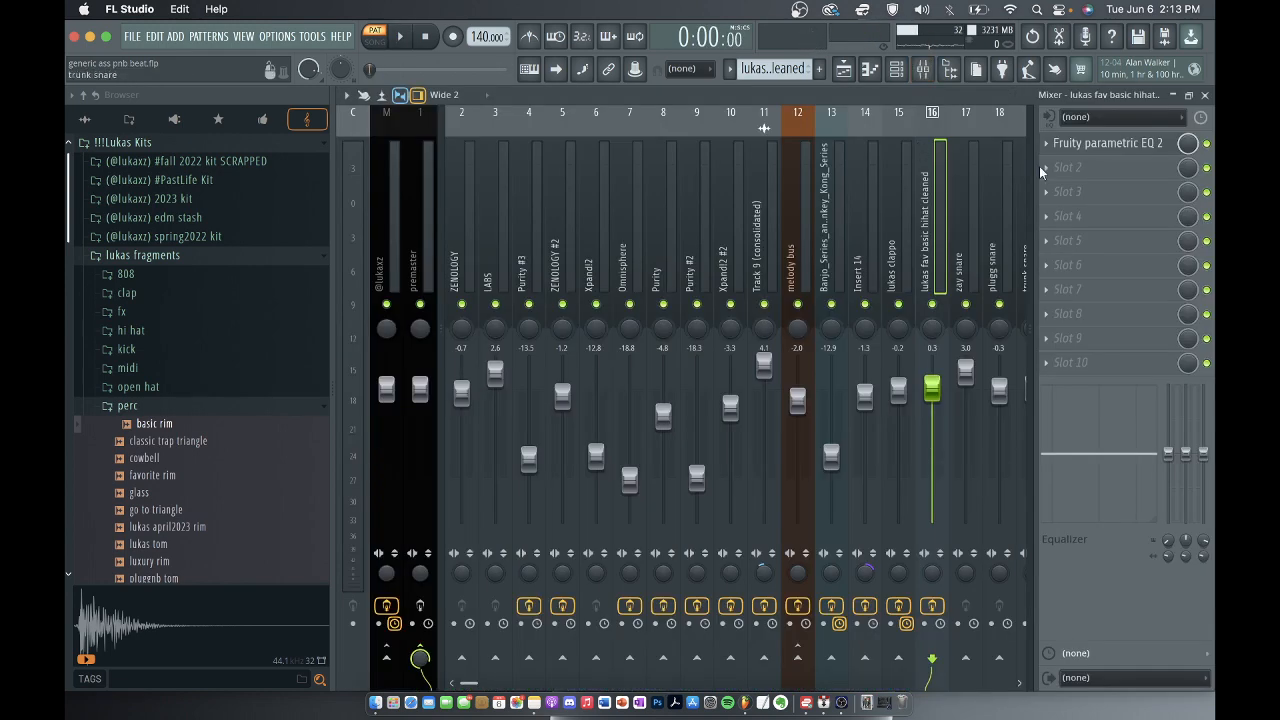
left_click(1106, 143)
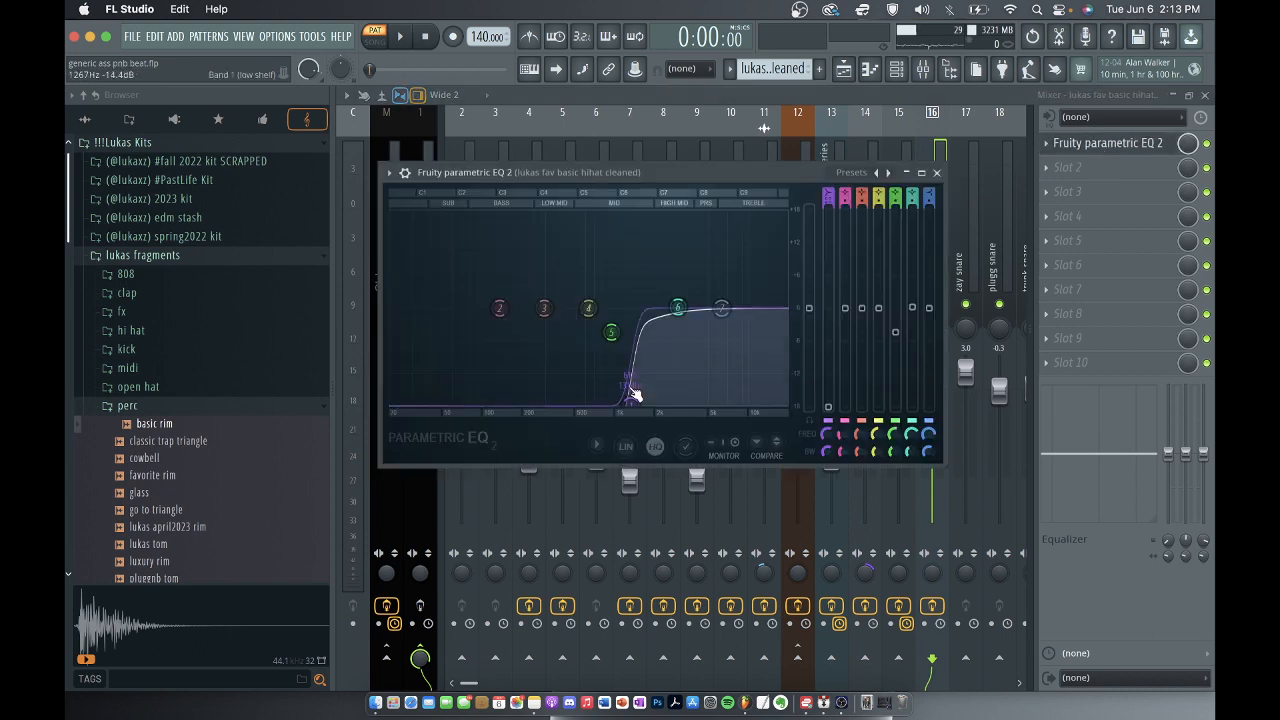
key("space")
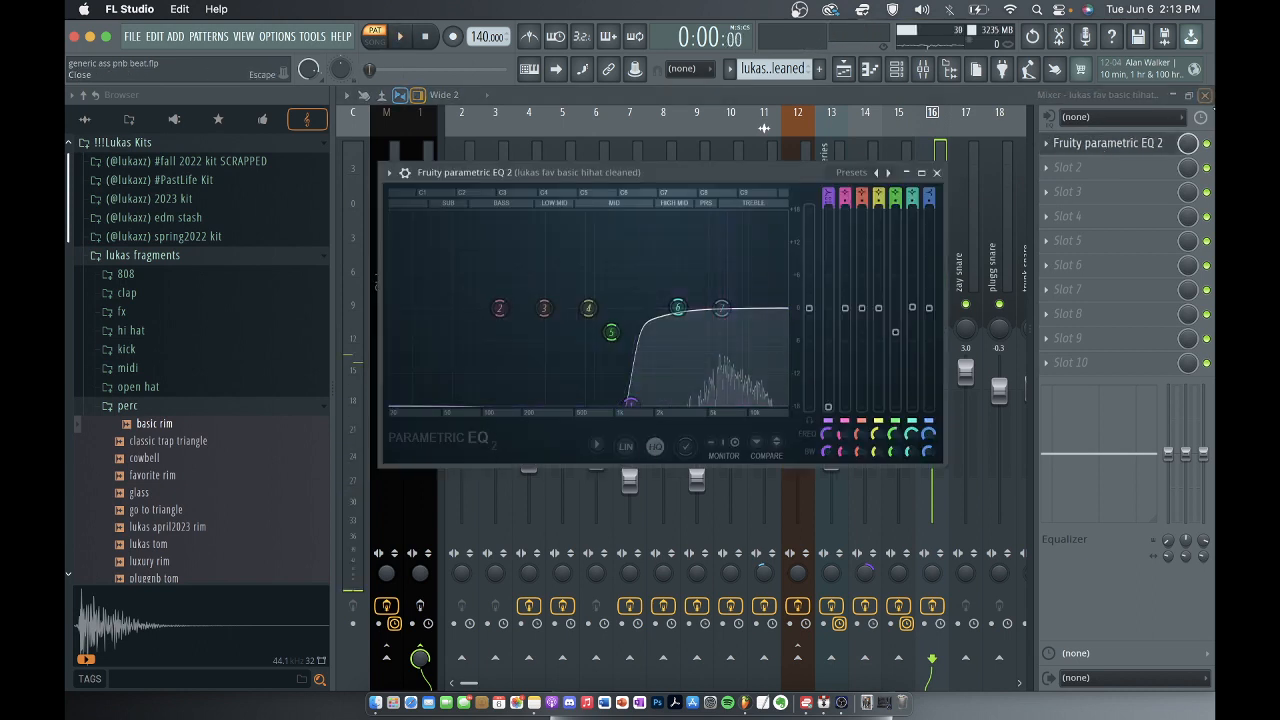
left_click(1207, 144)
key("space")
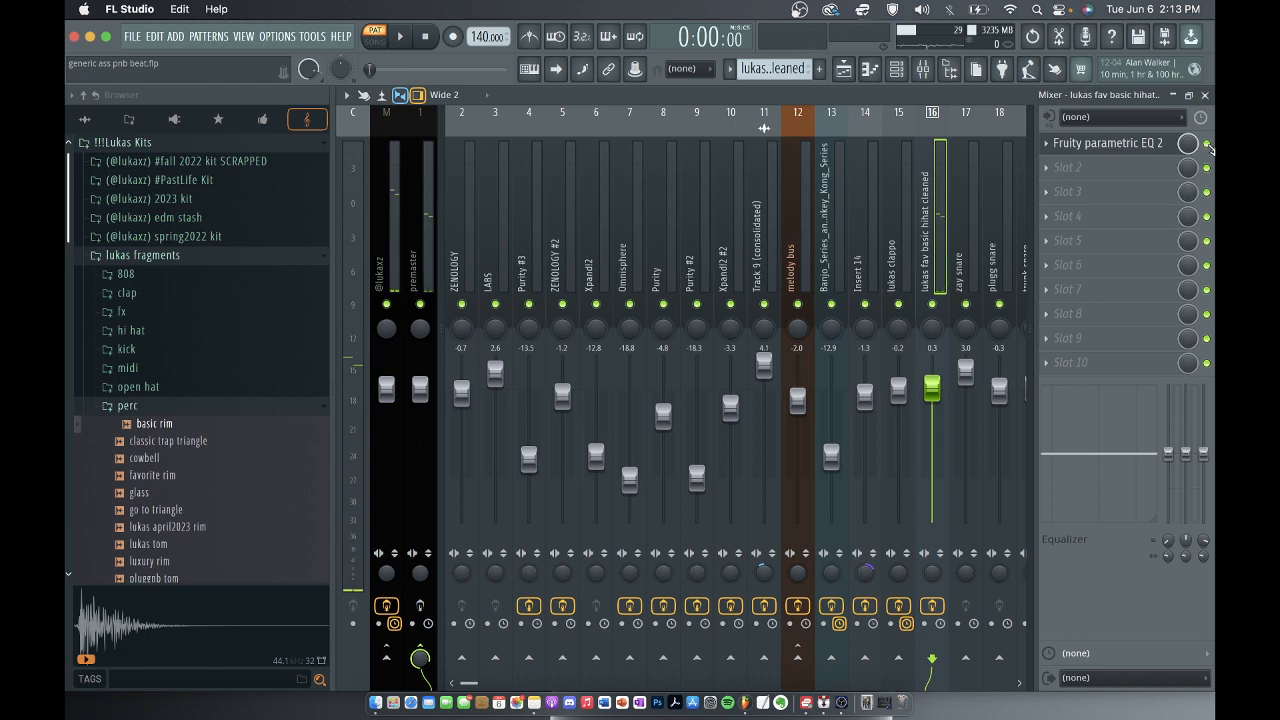
key("space")
left_click(1205, 95)
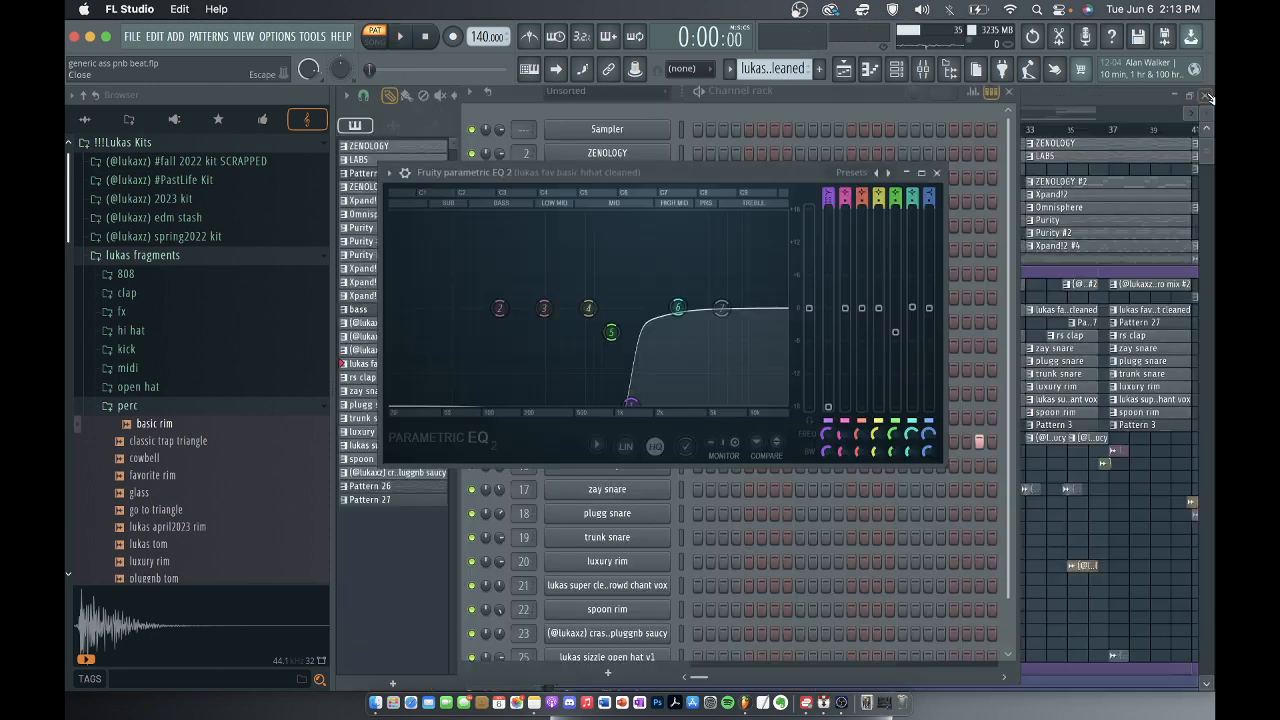
left_click(936, 173)
left_click(1007, 92)
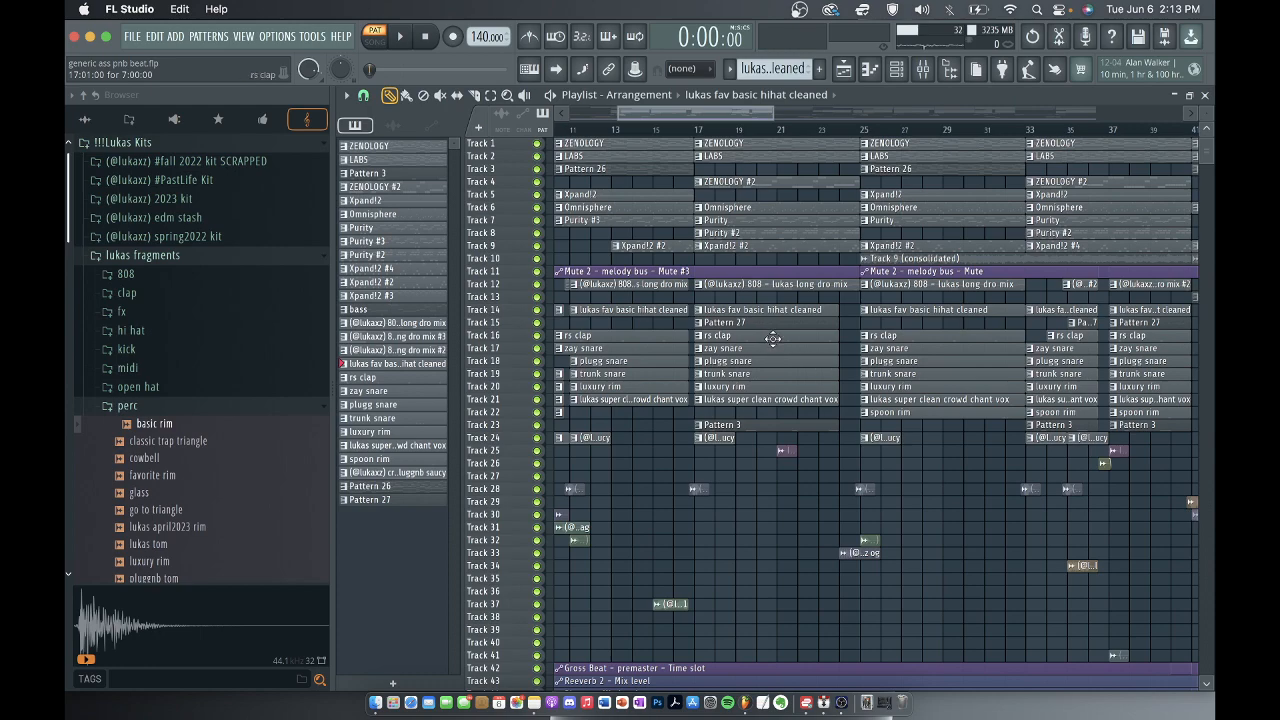
Select Pattern 27 and play its hihat - dro channel's notes in the piano roll.
scroll(773, 339, "down", 4)
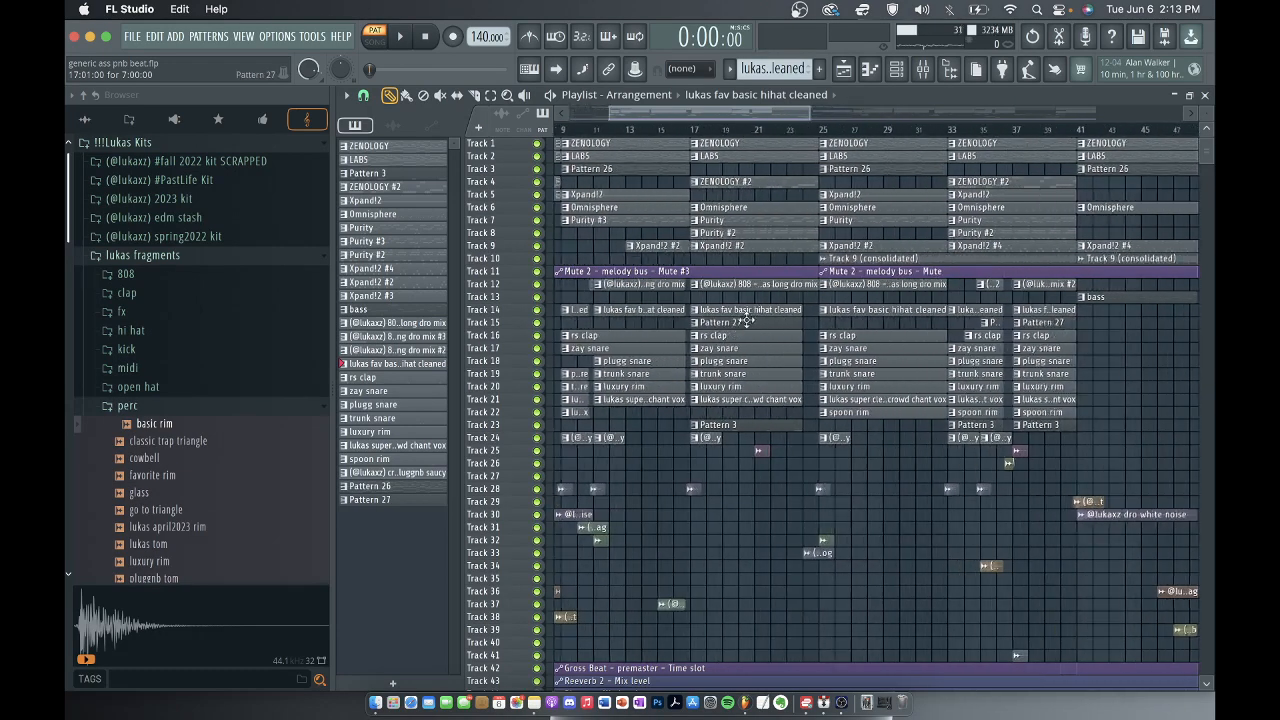
left_click(747, 321)
left_click(896, 70)
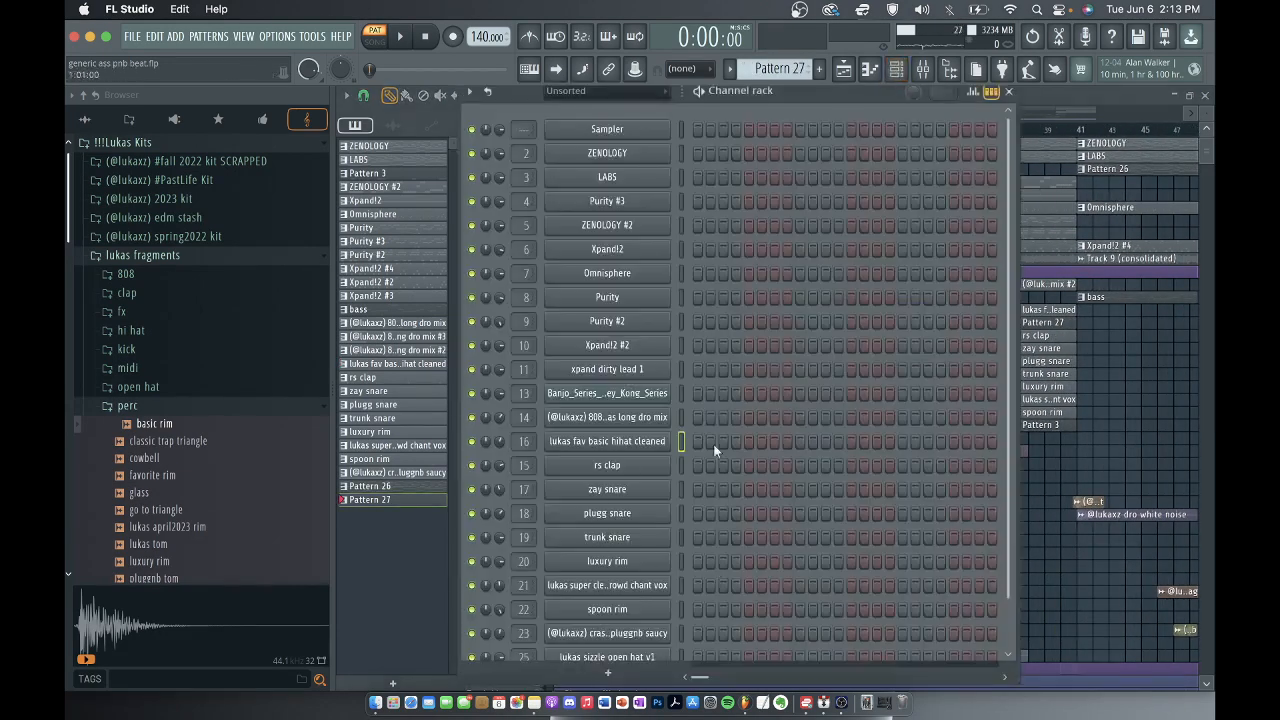
scroll(745, 430, "down", 2)
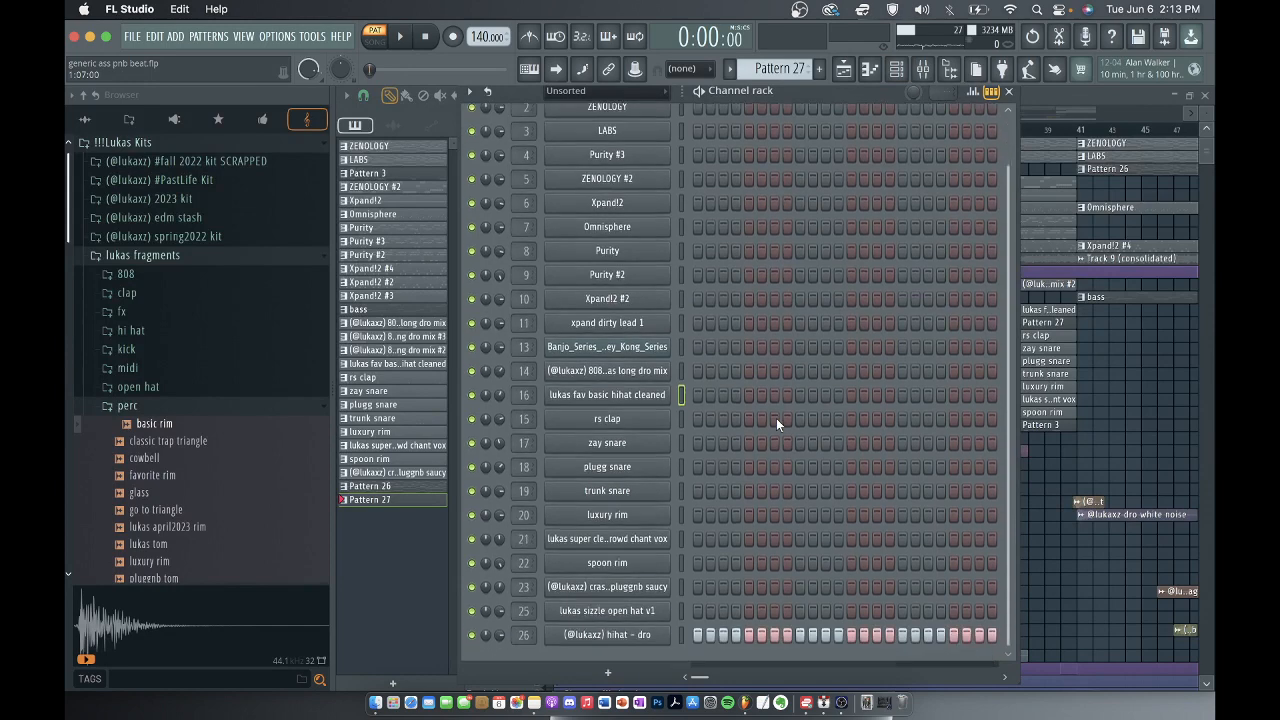
right_click(628, 636)
left_click(703, 466)
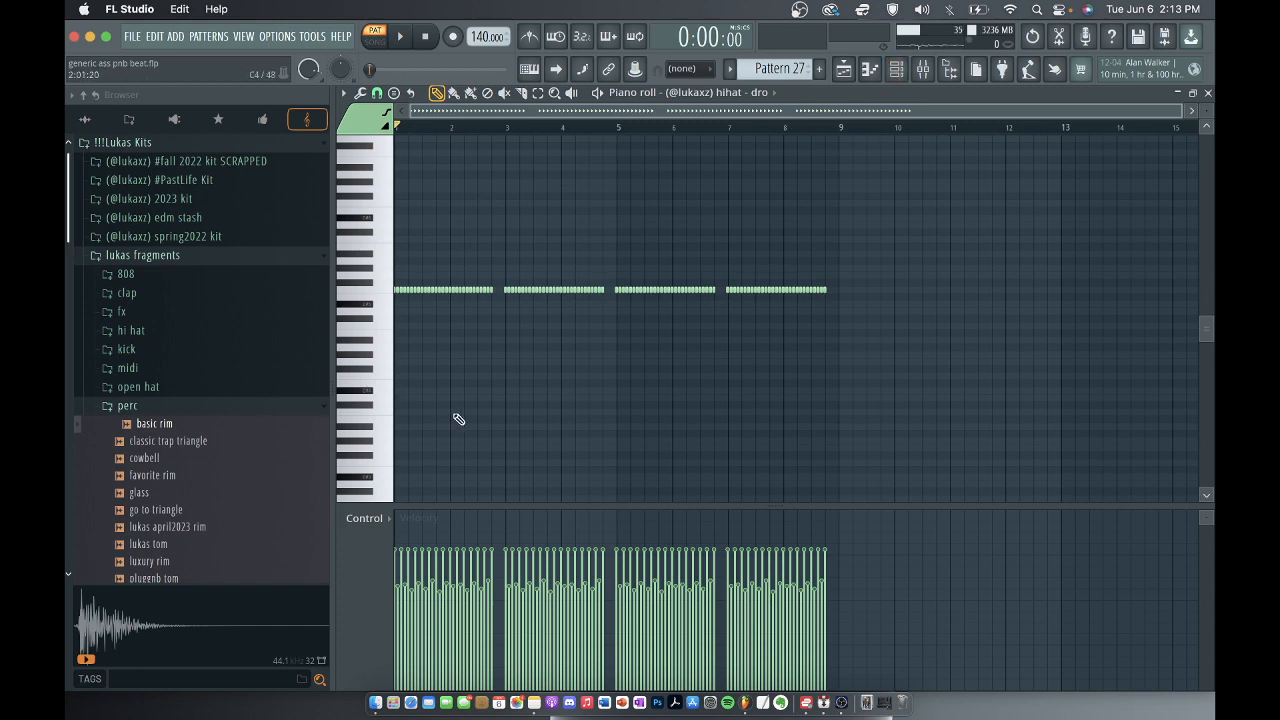
key("space")
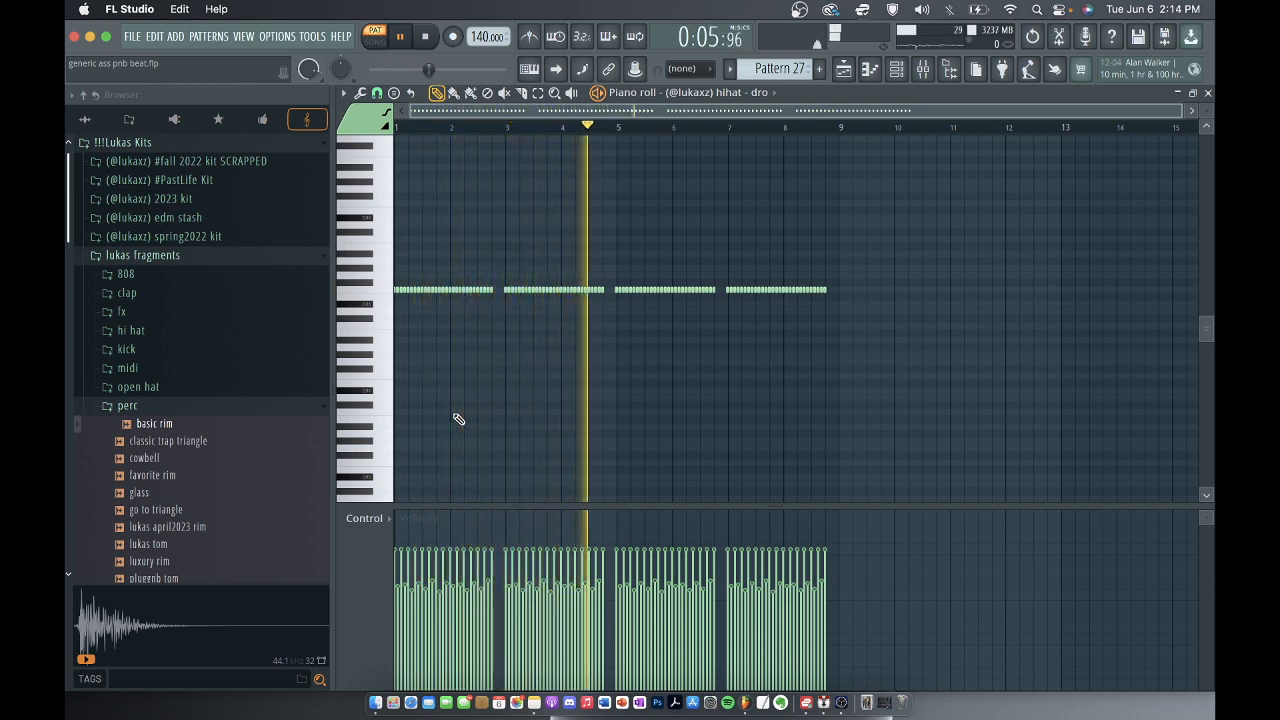
key("space")
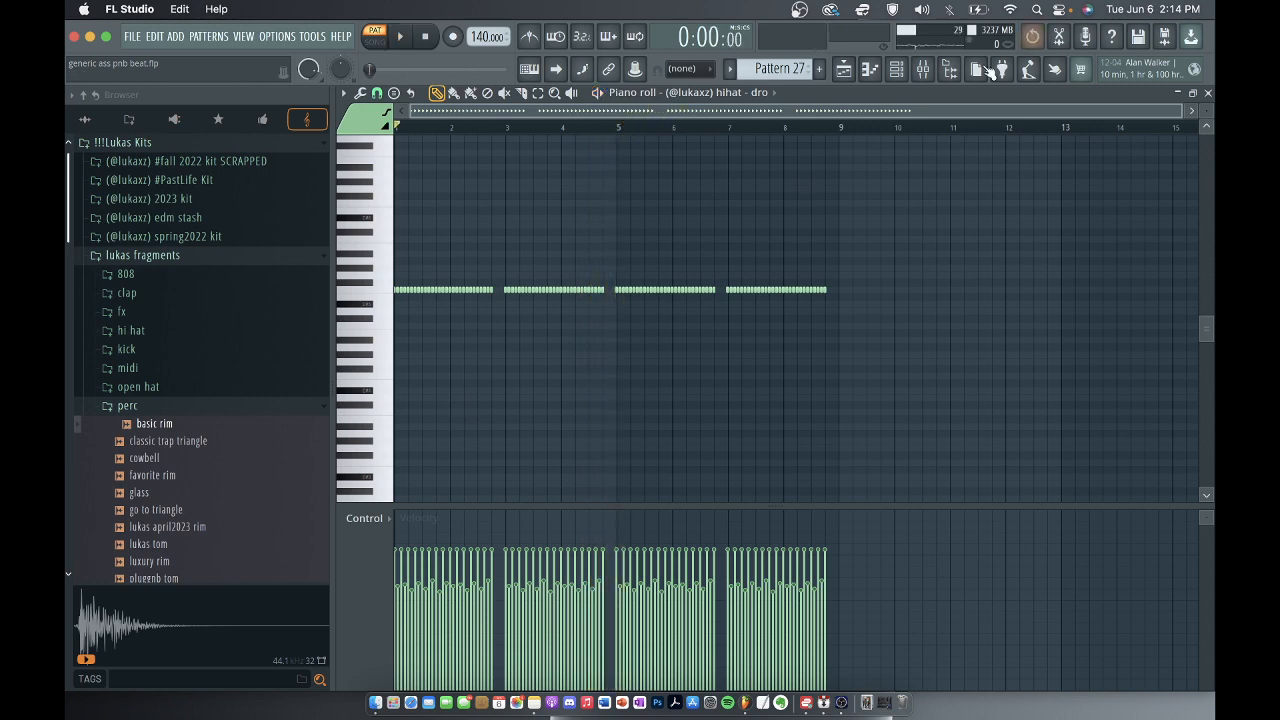
Open the first Fruity parametric EQ 2 on the hihat - dro mixer track 26 and inspect its curve.
left_click(922, 68)
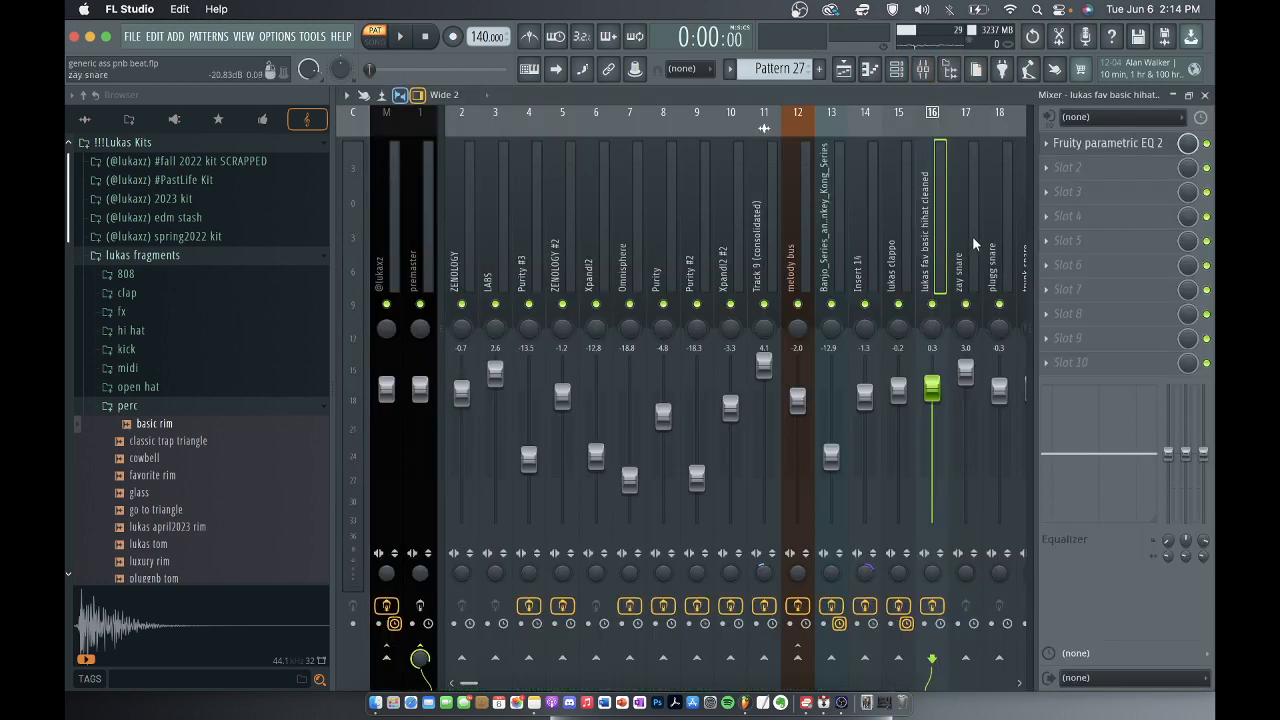
scroll(926, 207, "right", 6)
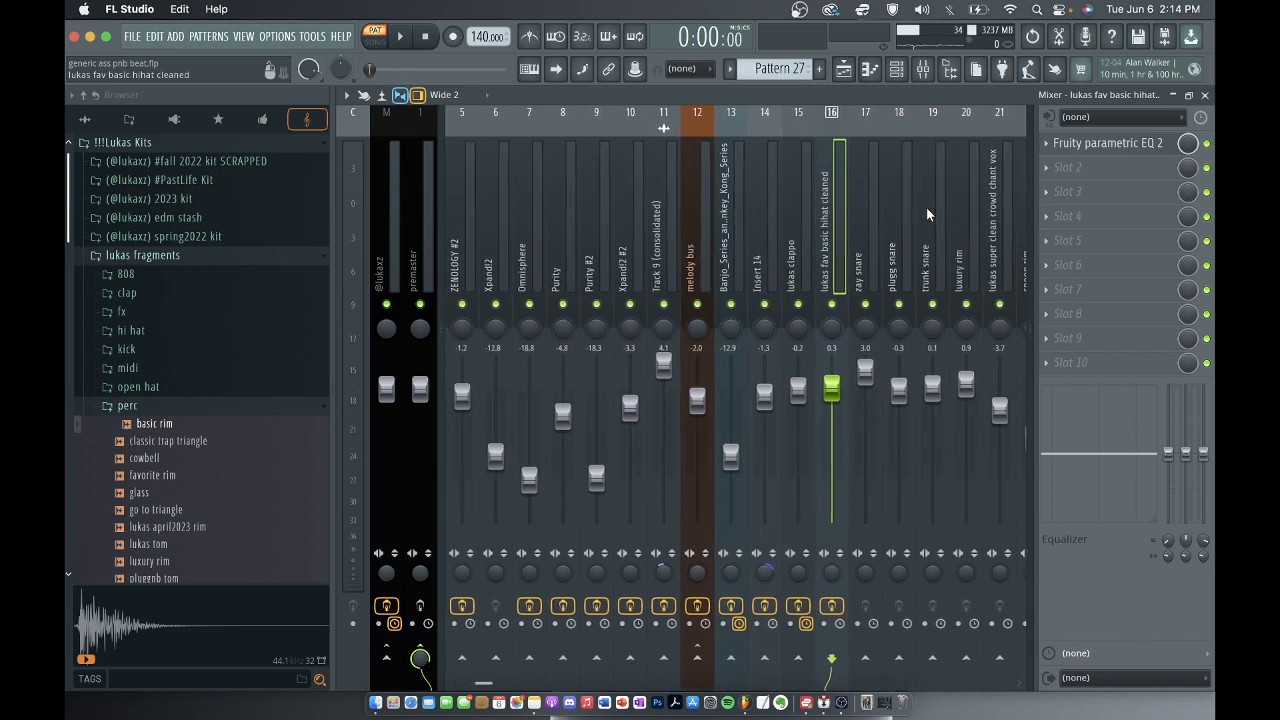
scroll(880, 208, "right", 4)
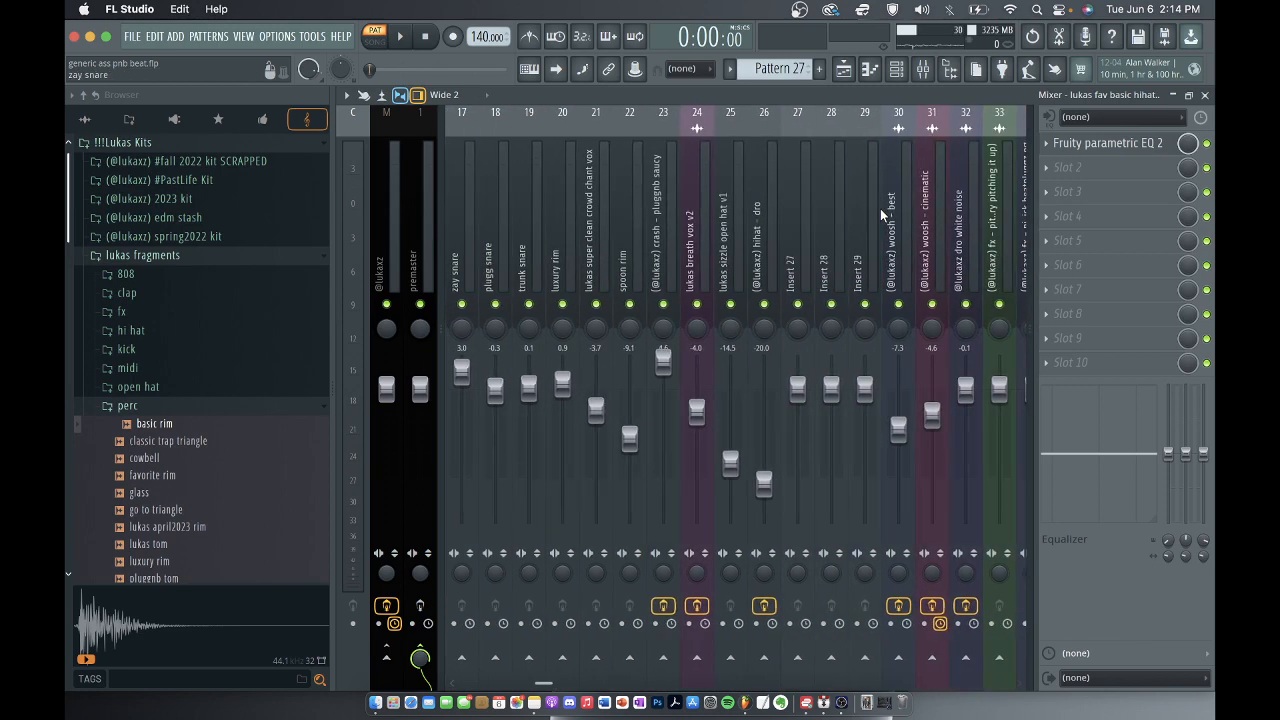
left_click(763, 210)
left_click(1115, 145)
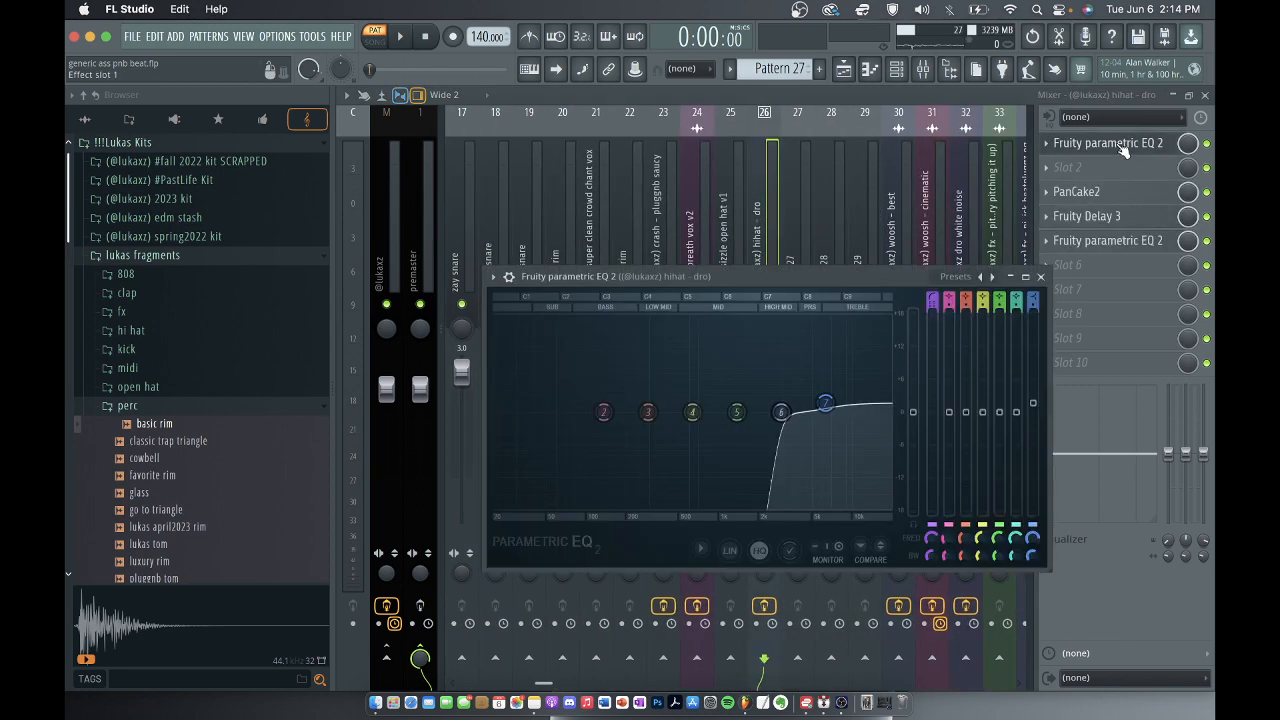
Inspect the PanCake2 panning curve and the Fruity Delay 3 settings on the hihat - dro mixer track 26.
left_click(1042, 277)
left_click(1100, 196)
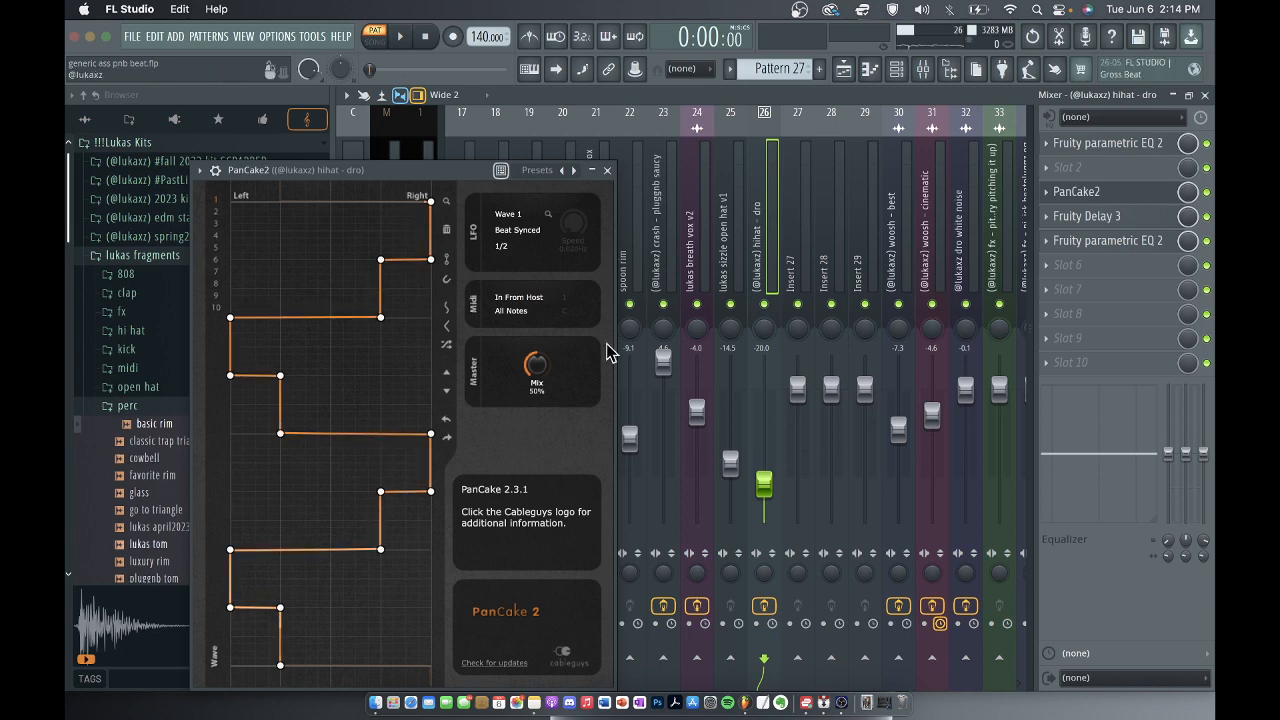
left_click(607, 171)
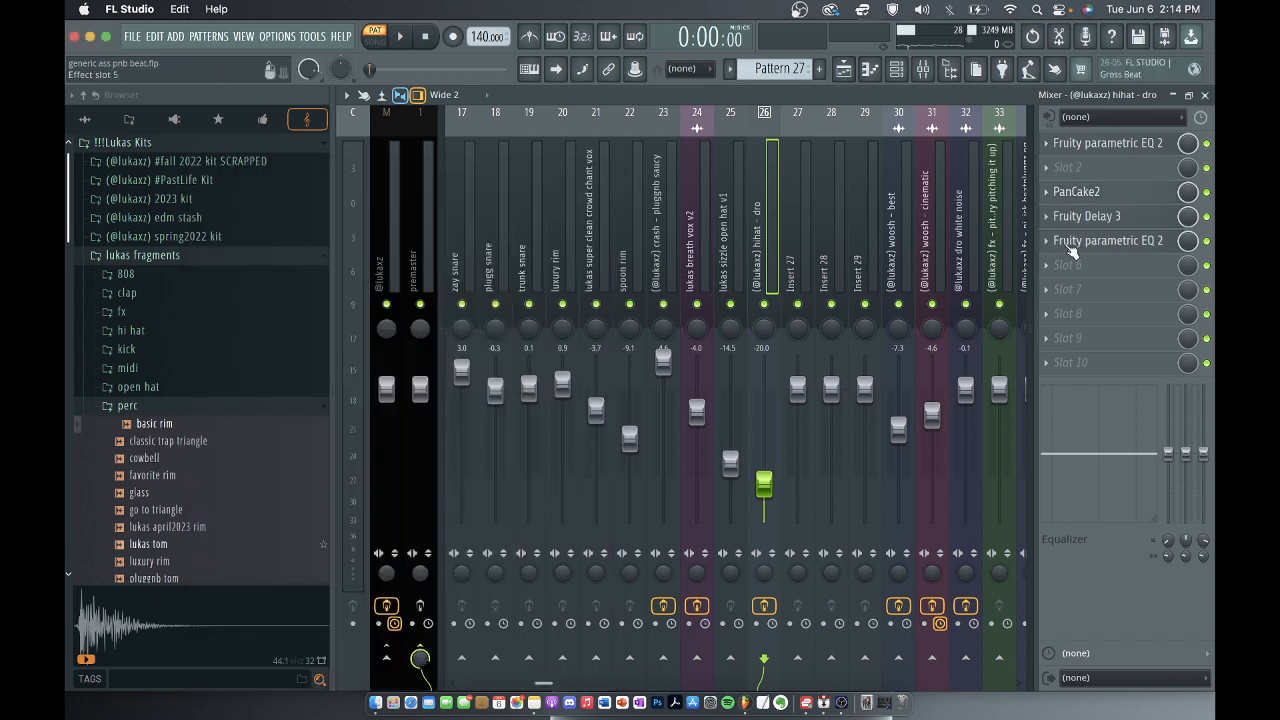
left_click(1087, 216)
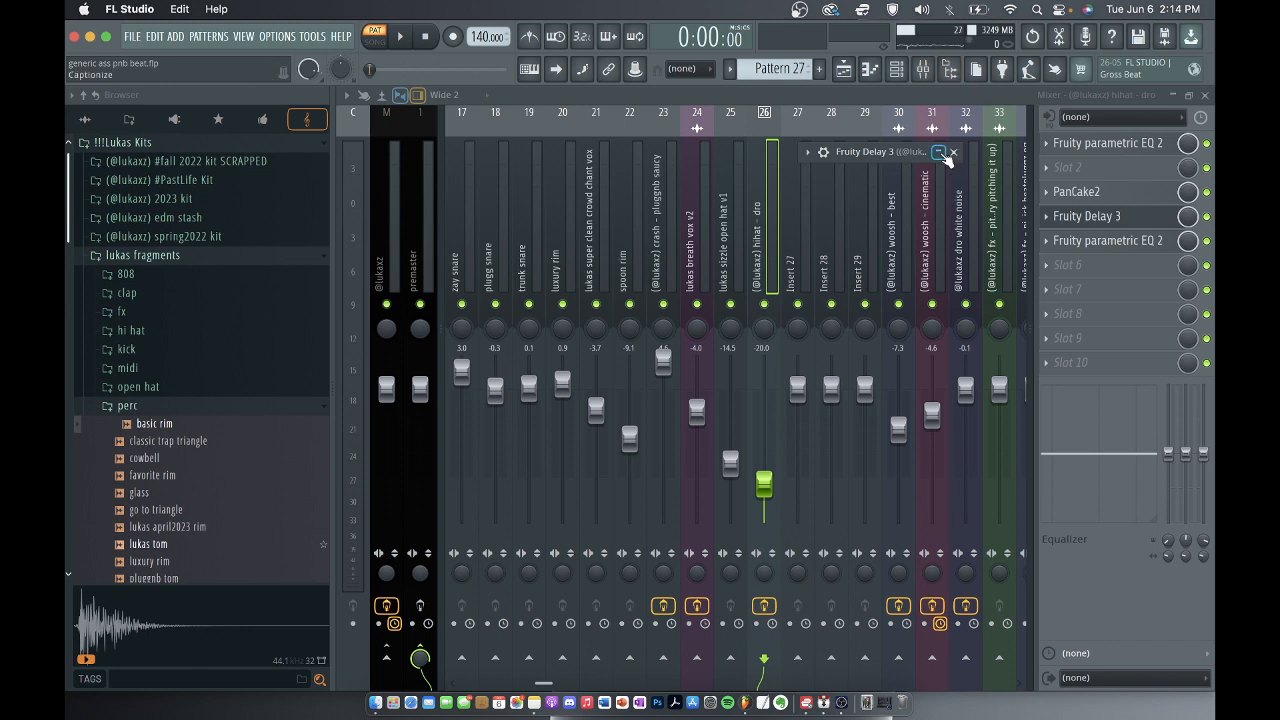
left_click(939, 153)
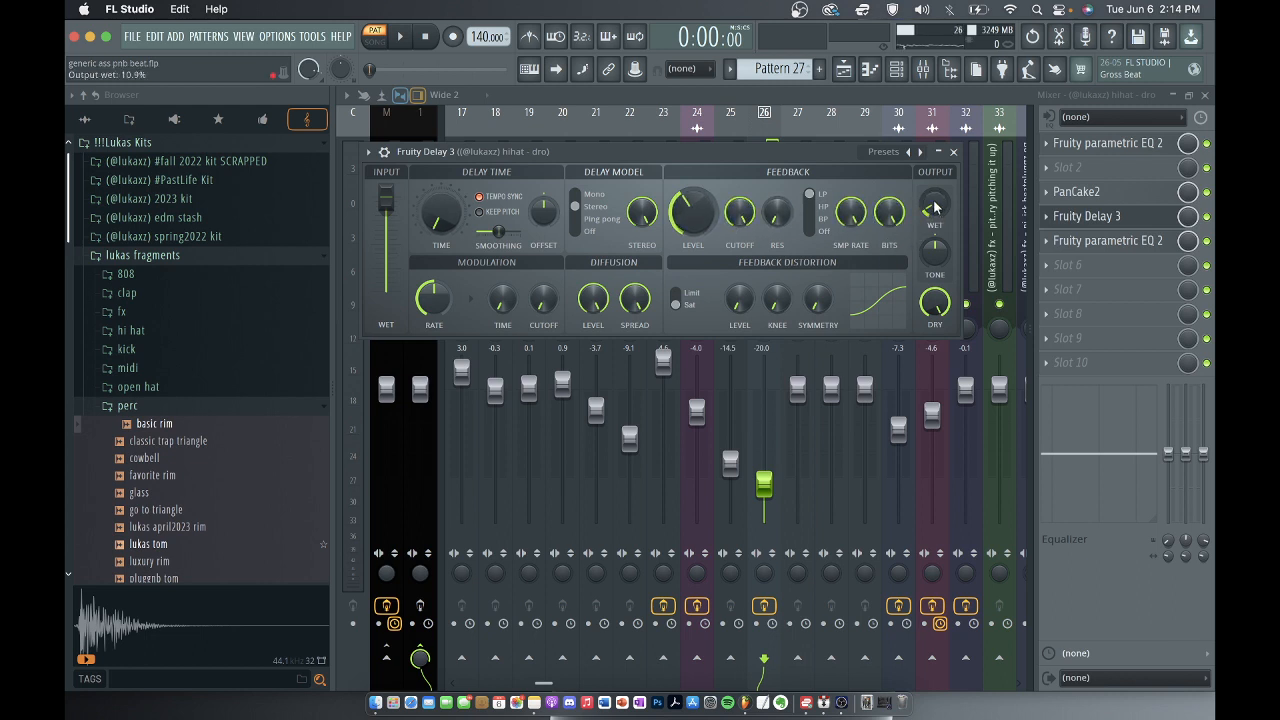
left_click(955, 156)
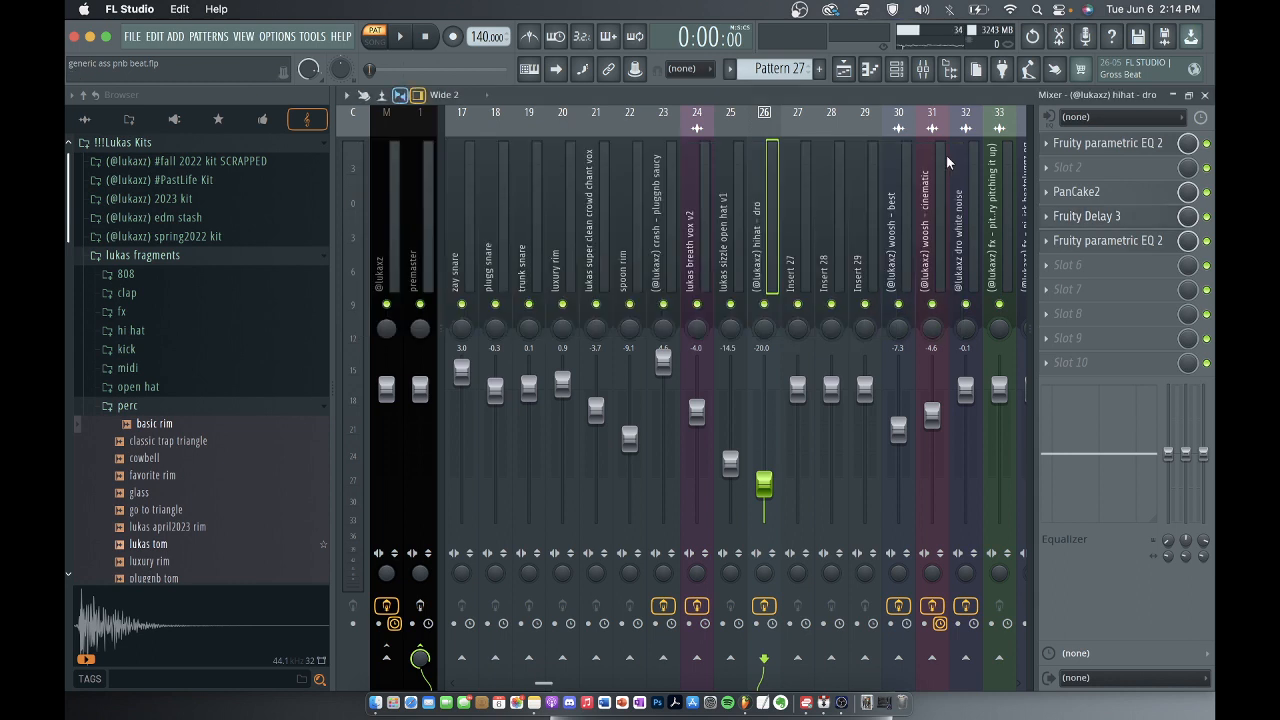
Inspect the second Fruity parametric EQ 2 curve on the hihat - dro mixer track during playback.
left_click(1106, 248)
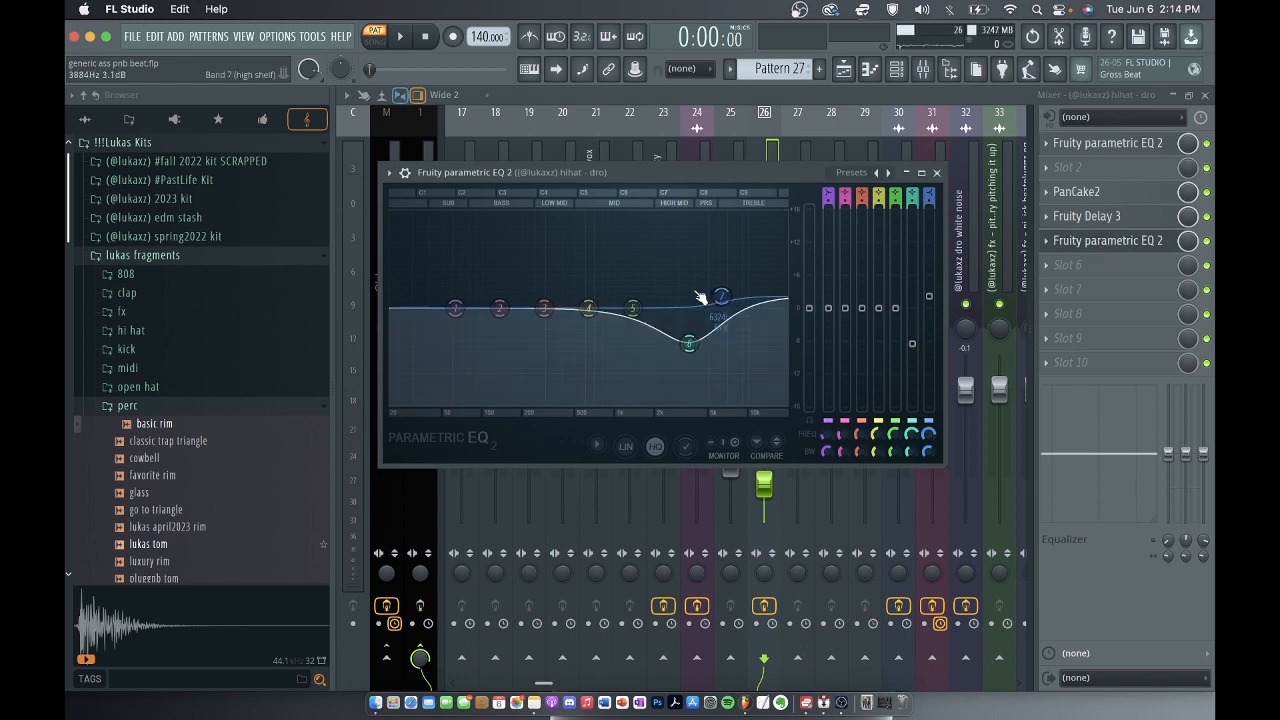
key("space")
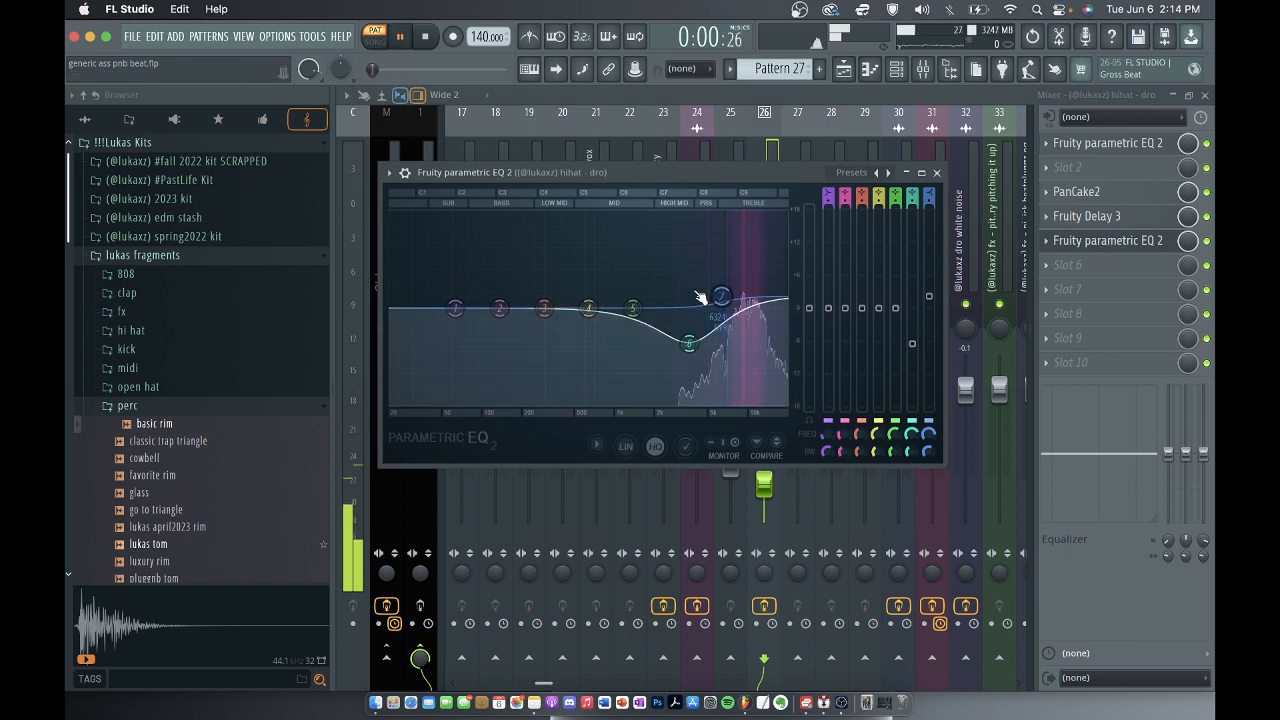
key("space")
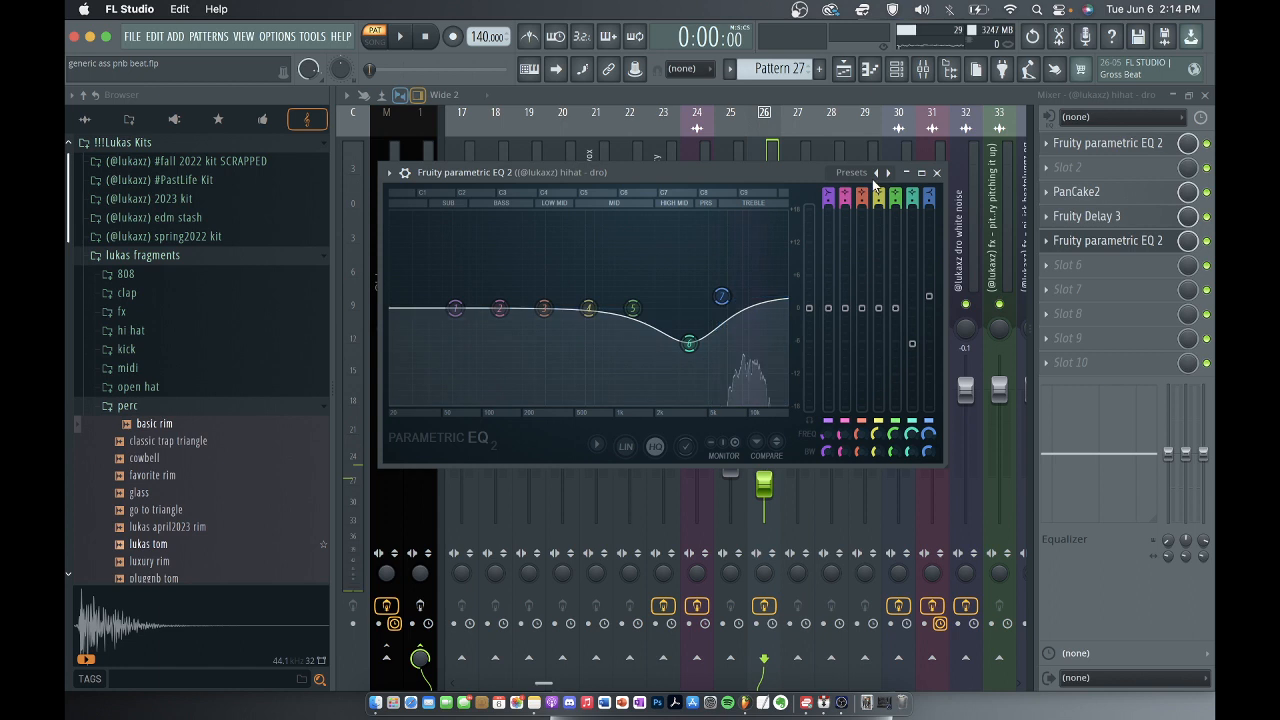
left_click(937, 173)
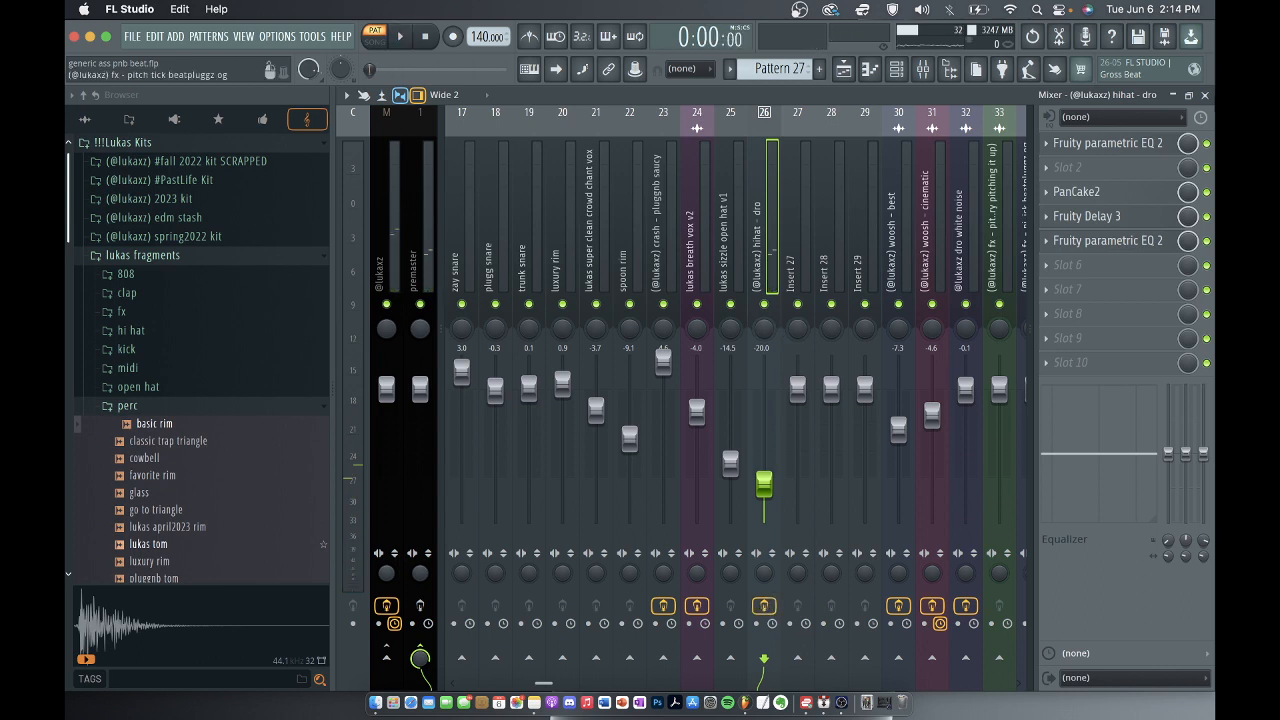
View the hihat - dro channel's sample and sampler settings from the channel rack, and return to the playlist.
key("F7")
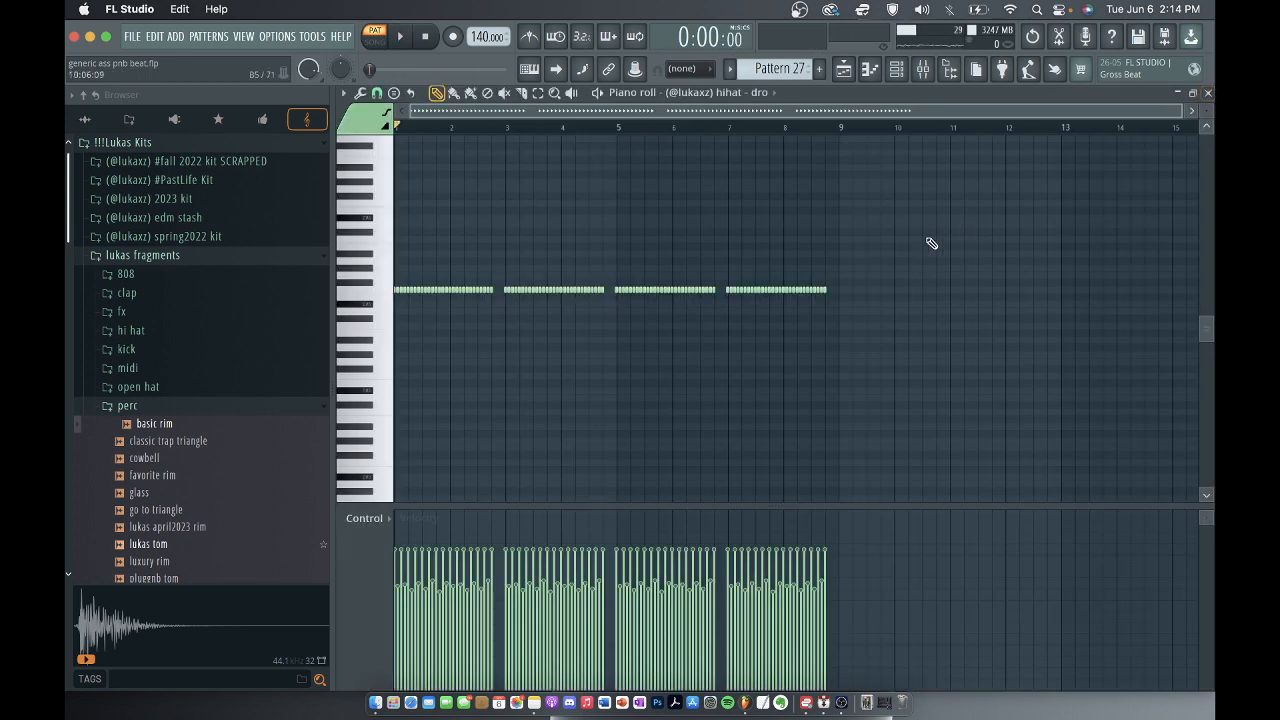
left_click(1207, 93)
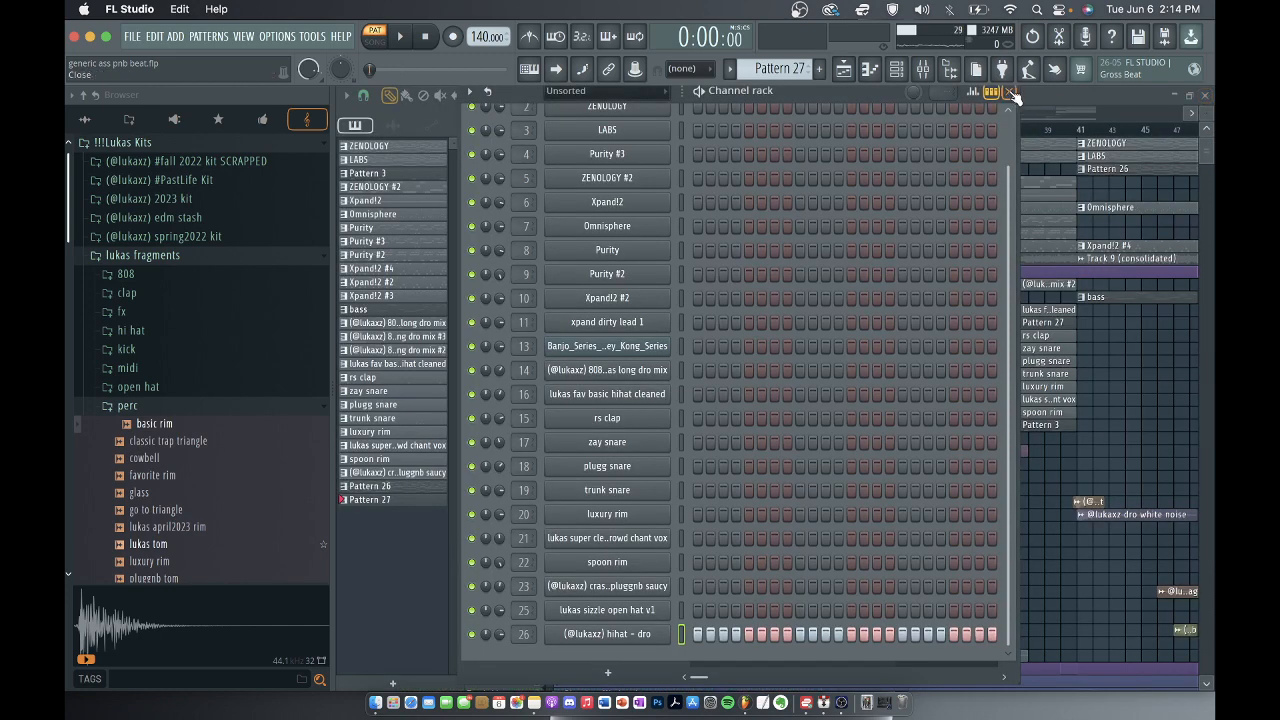
left_click(613, 634)
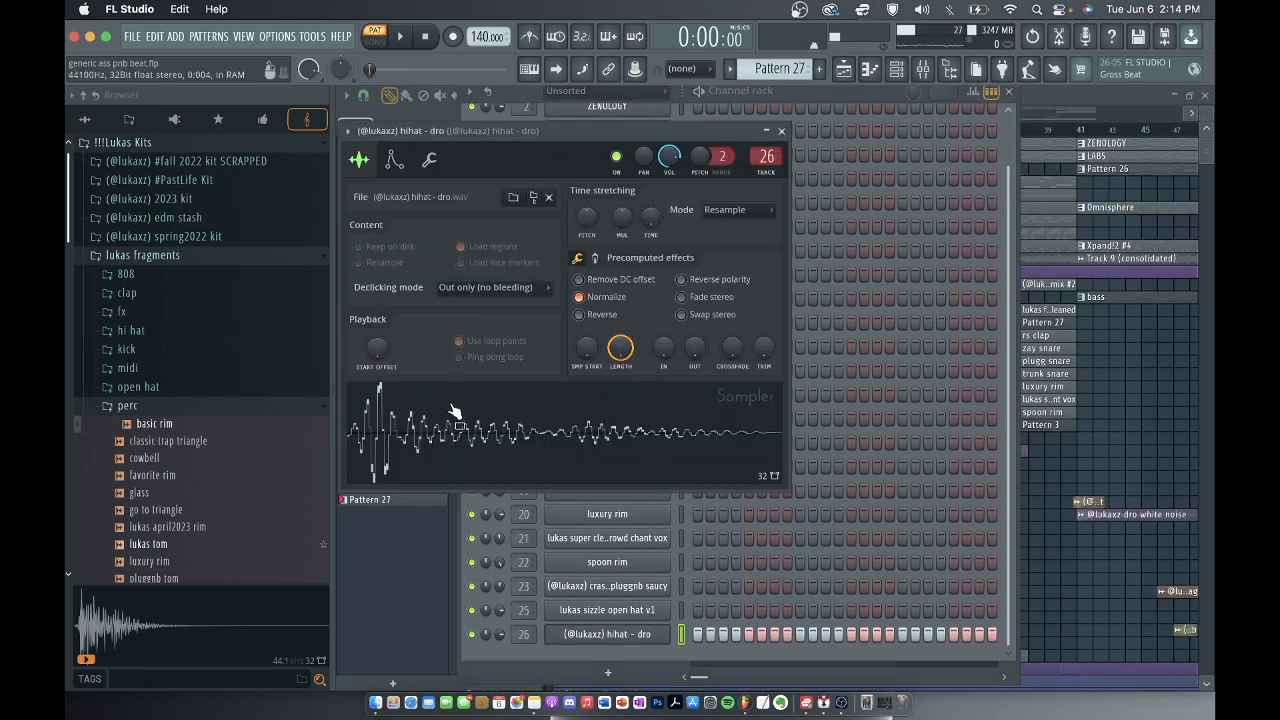
left_click(781, 131)
left_click(1008, 91)
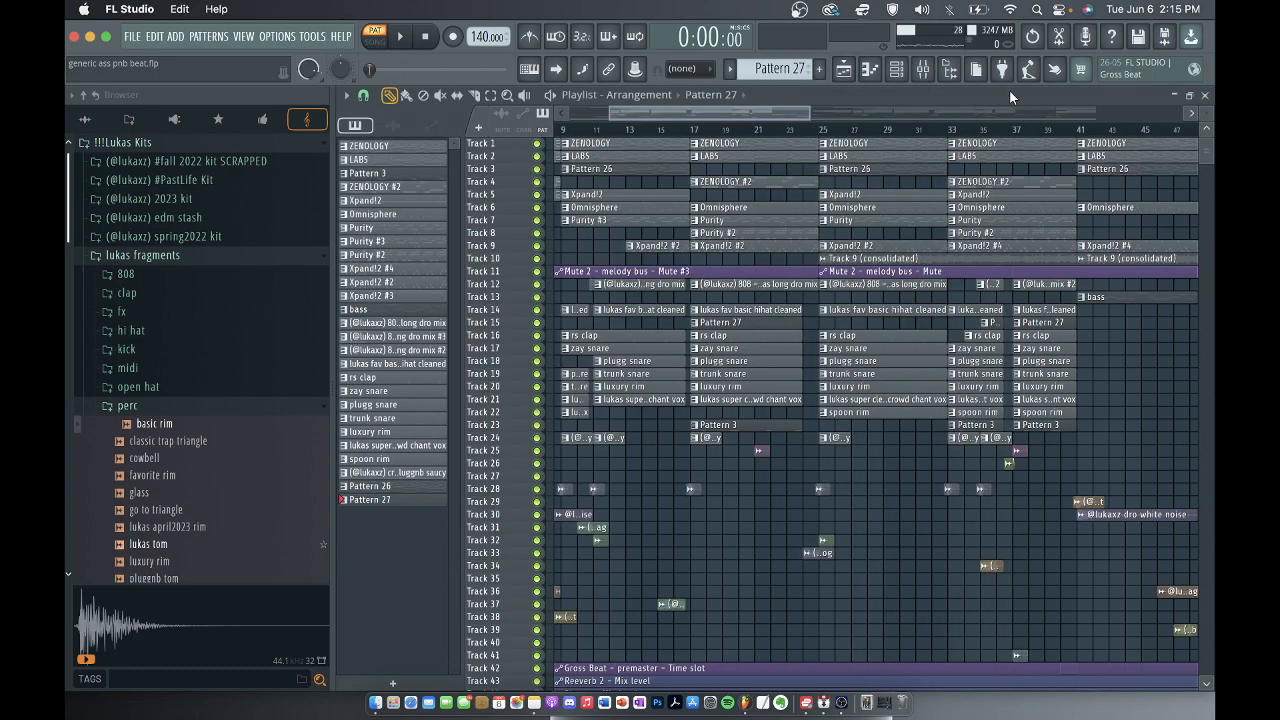
Select the rs clap pattern in the playlist and play its notes in the piano roll.
scroll(686, 367, "down", 2)
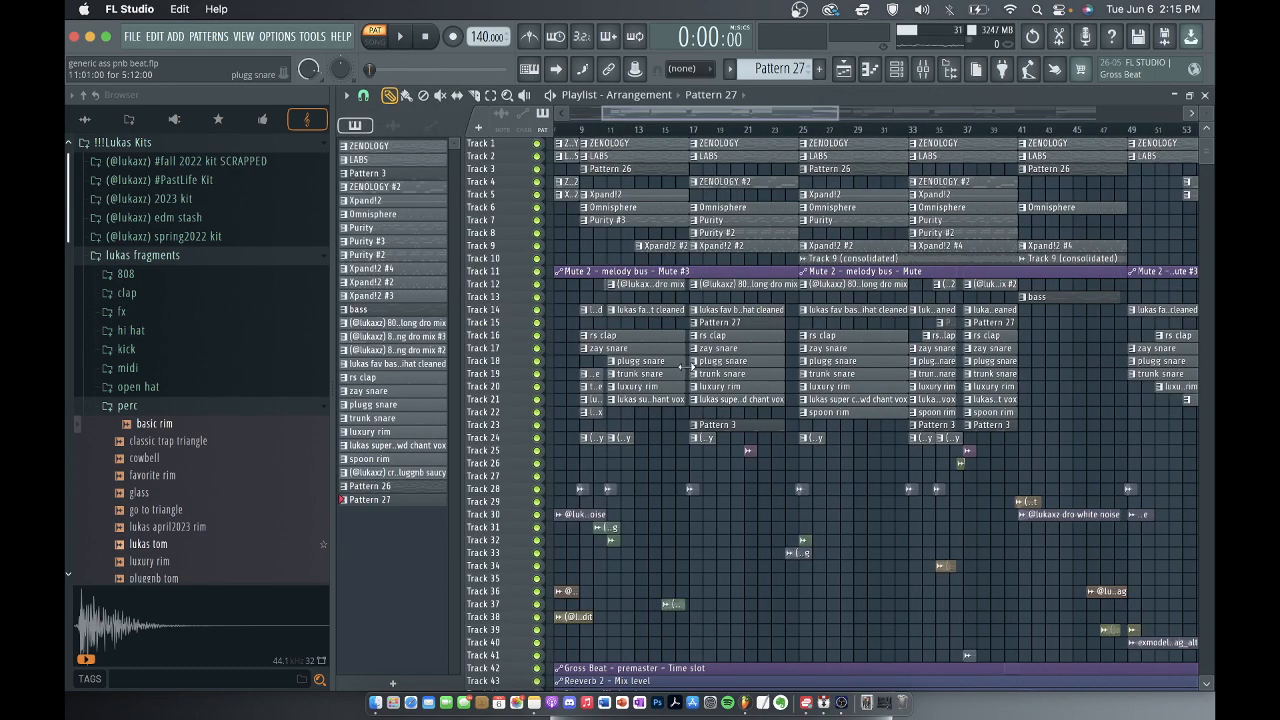
scroll(686, 367, "down", 4)
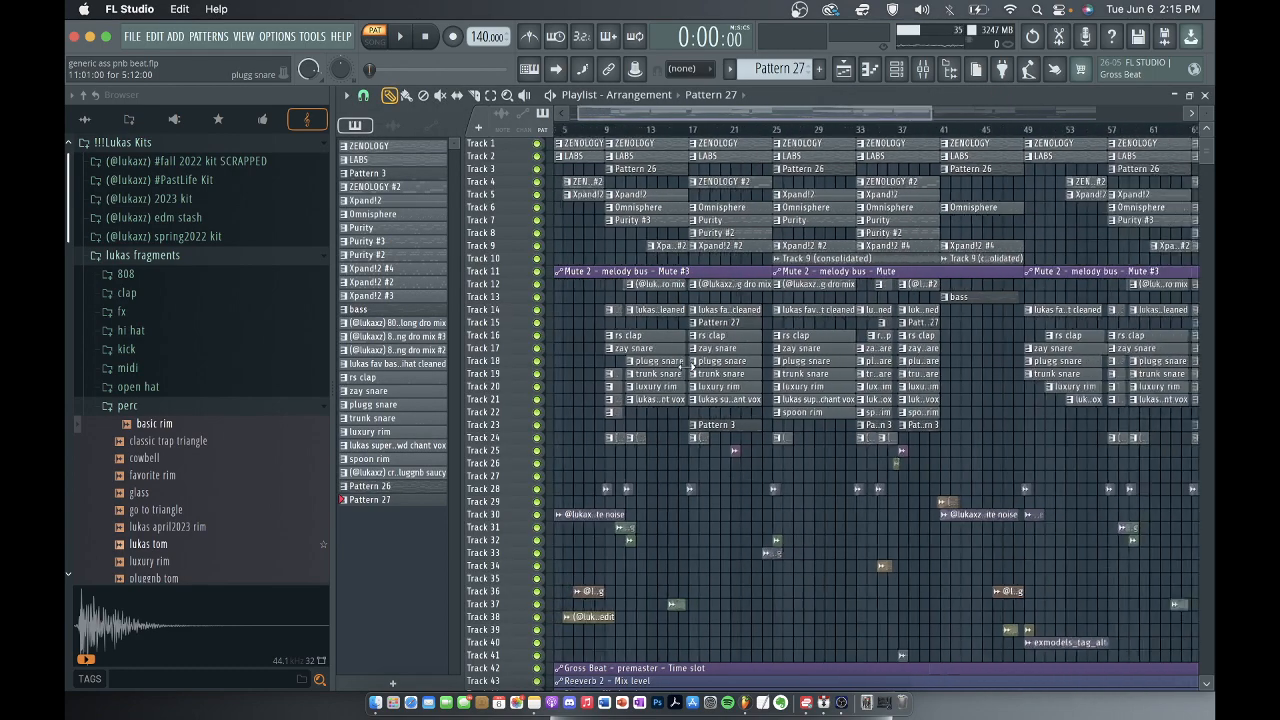
scroll(698, 355, "up", 3)
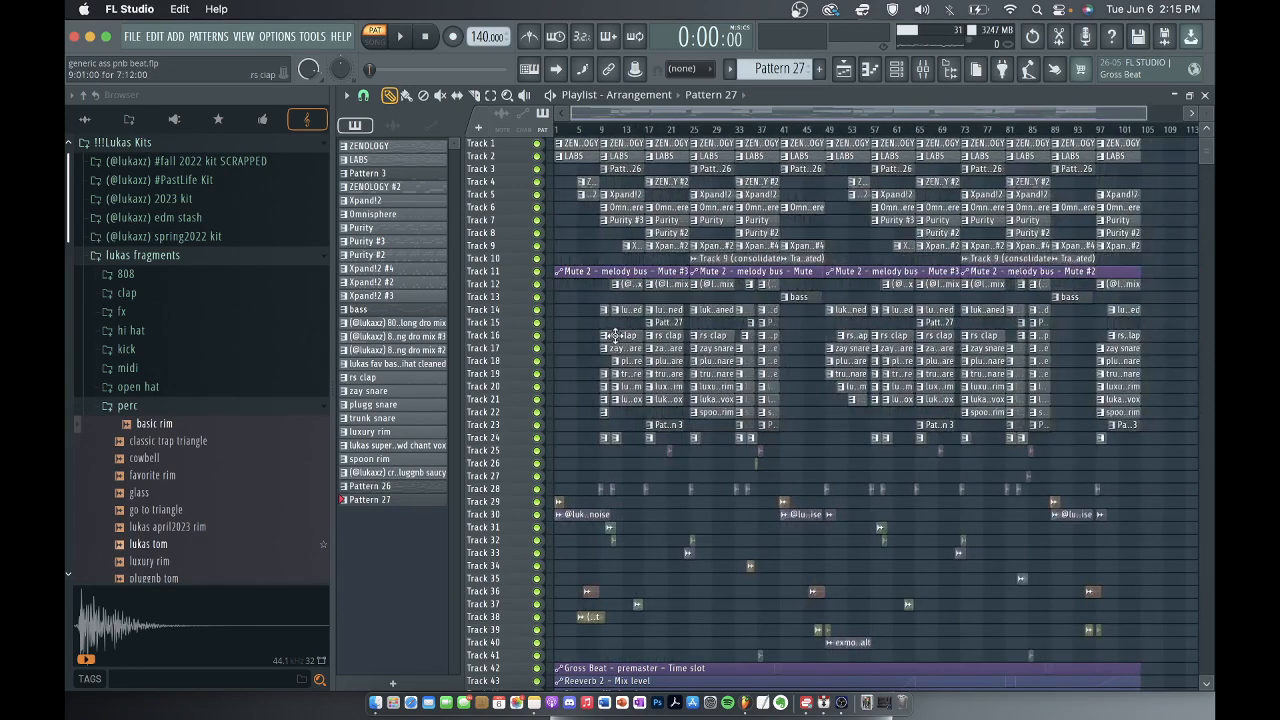
scroll(709, 336, "down", 1)
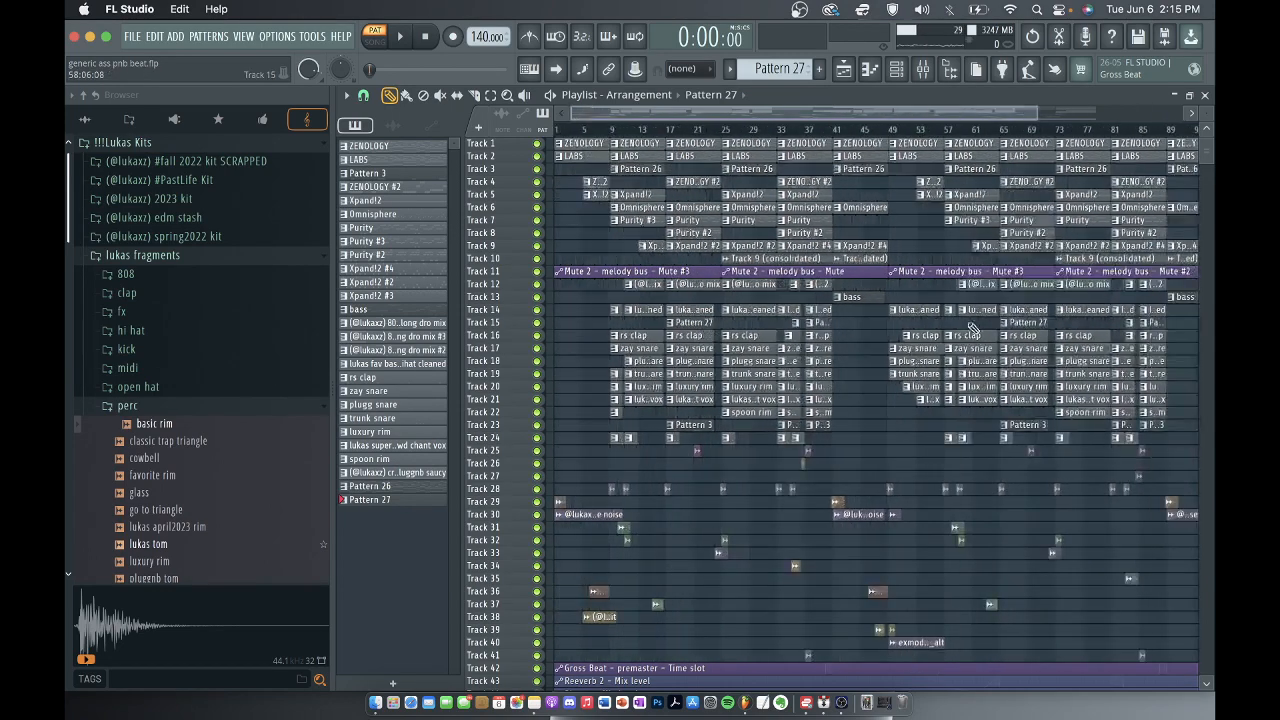
scroll(652, 322, "down", 2)
scroll(652, 322, "up", 2)
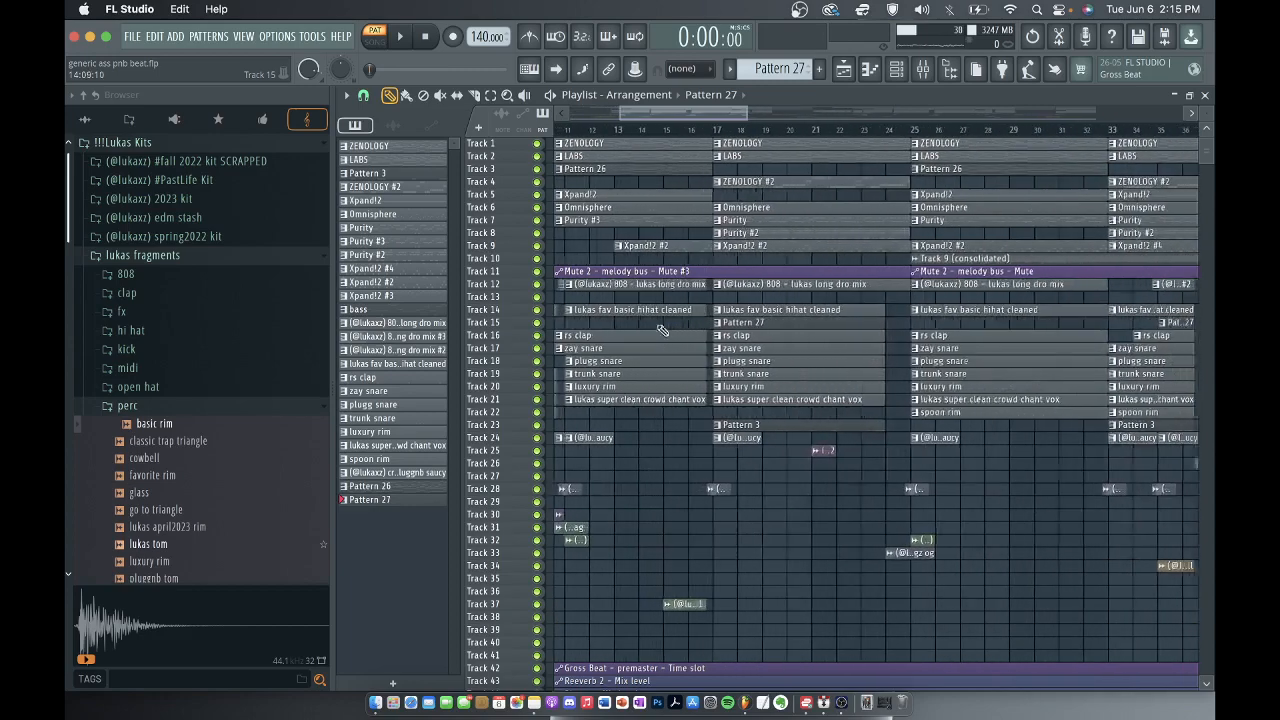
scroll(860, 345, "up", 1)
left_click(940, 338)
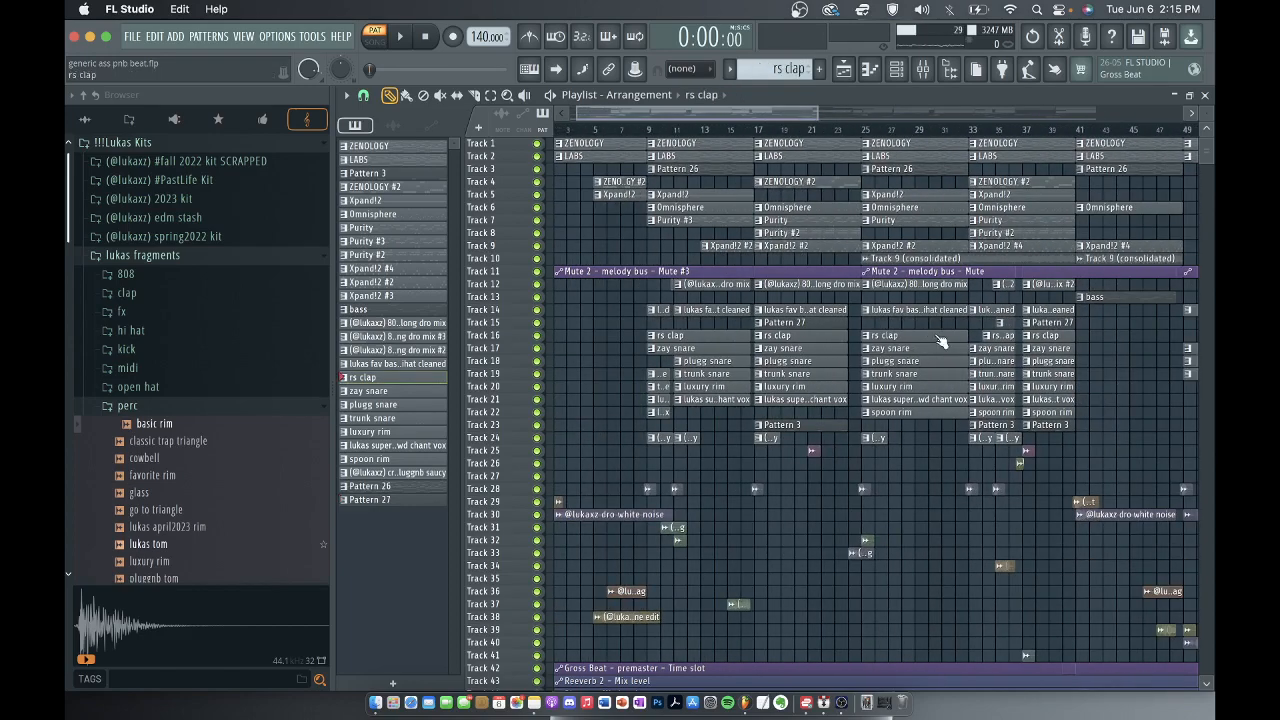
left_click(898, 71)
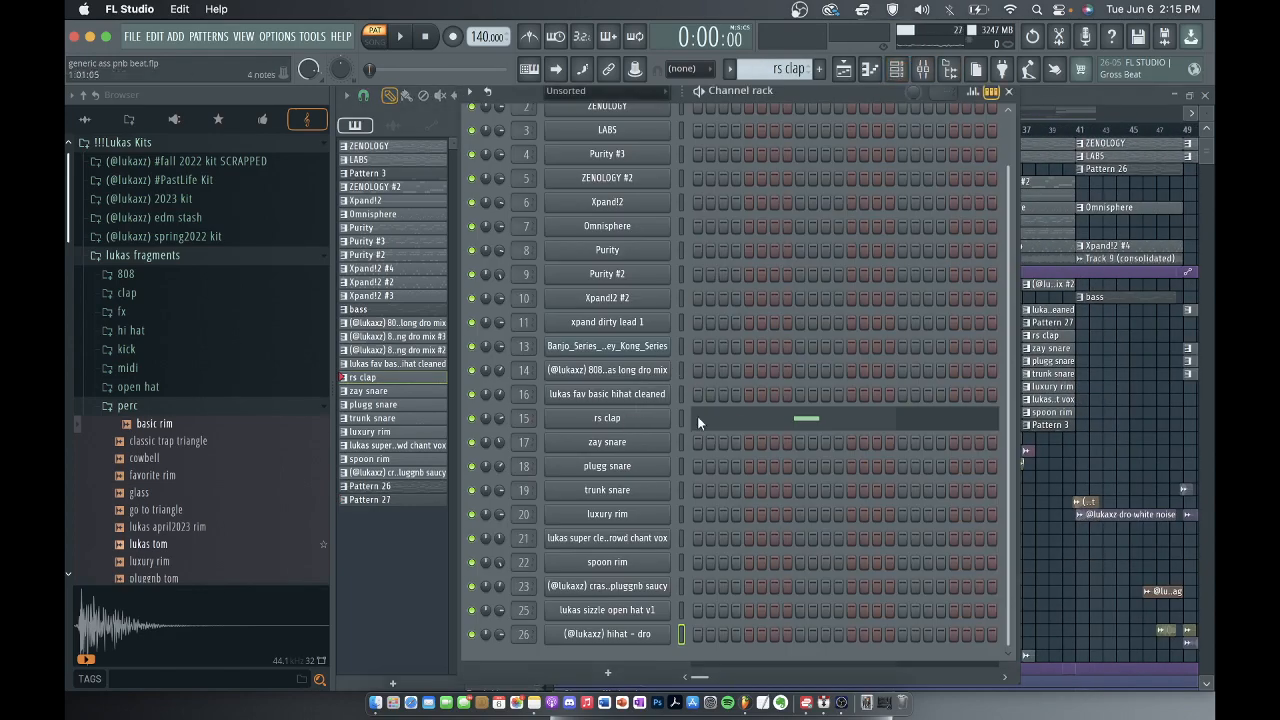
left_click(736, 418)
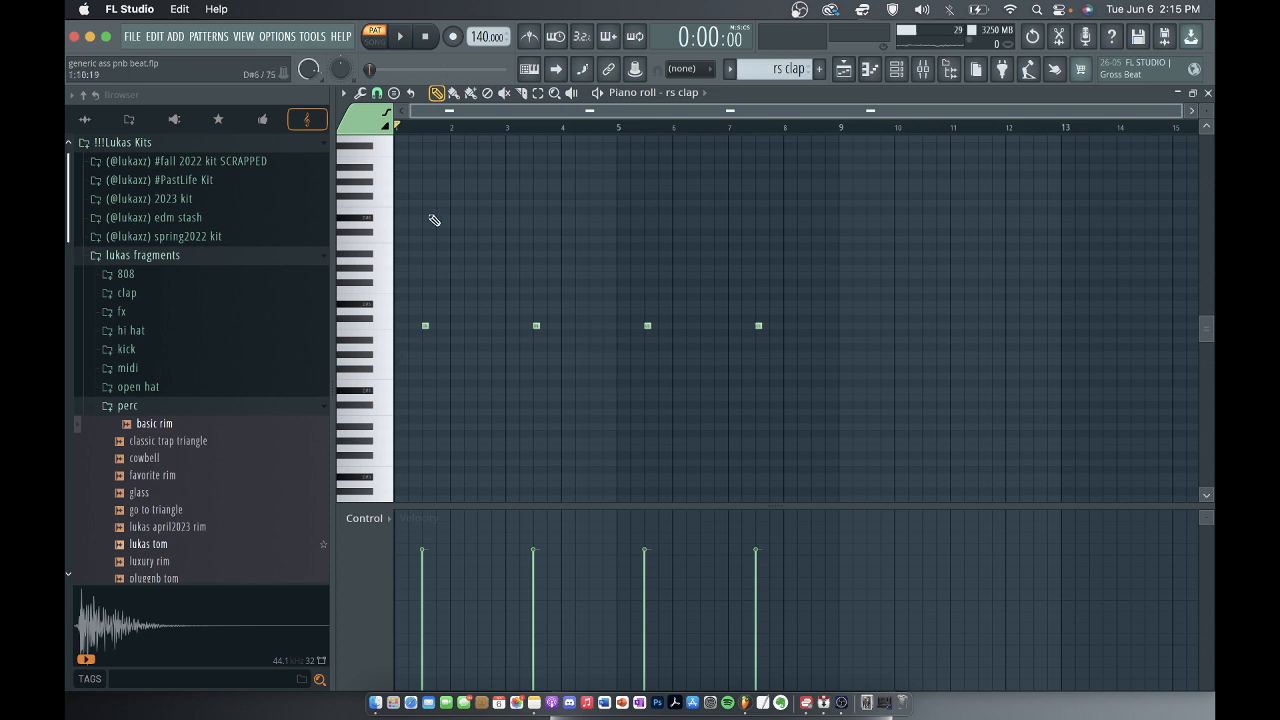
key("space")
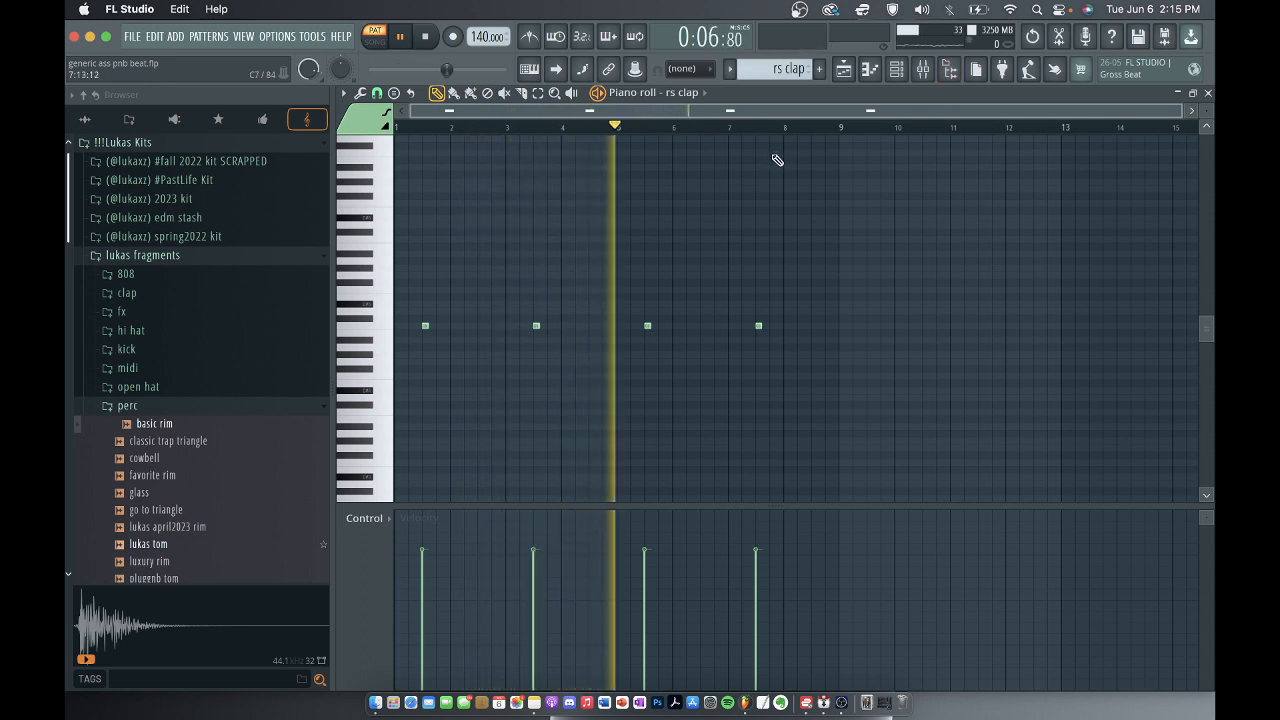
key("space")
View the rs clap channel's sample and sampler settings, and return to its mixer track.
left_click(923, 68)
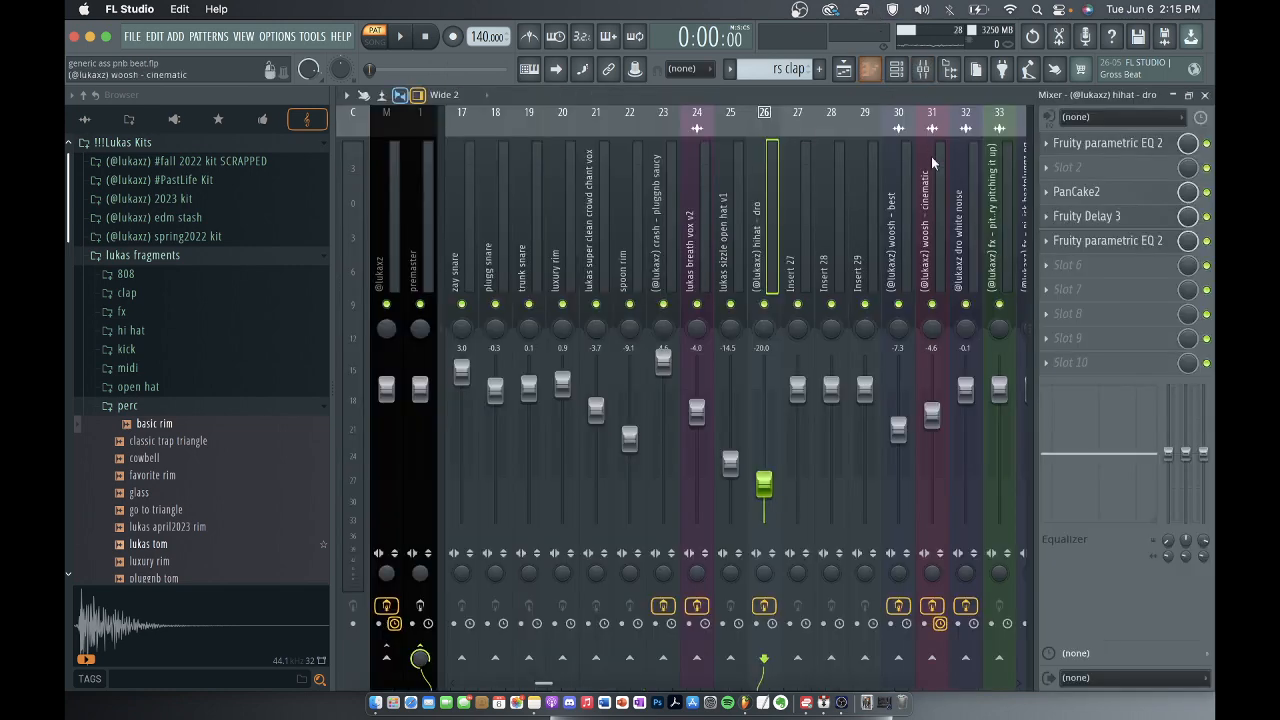
left_click(897, 68)
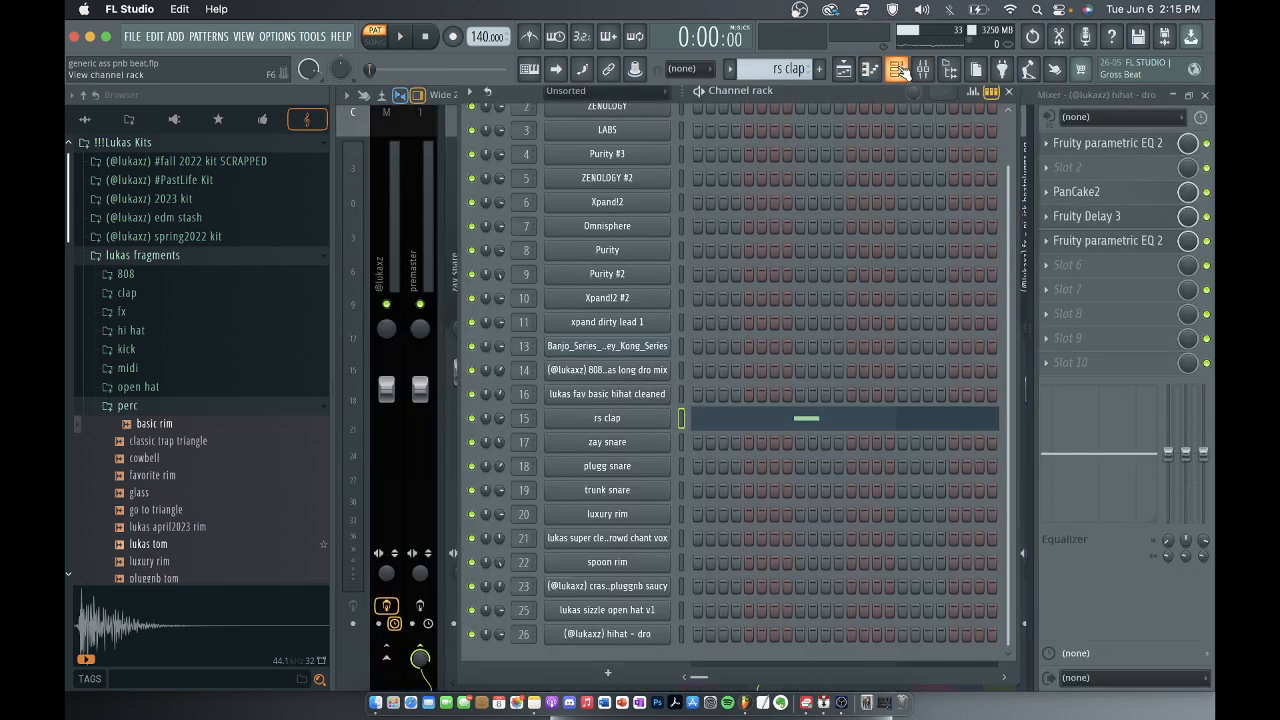
left_click(605, 418)
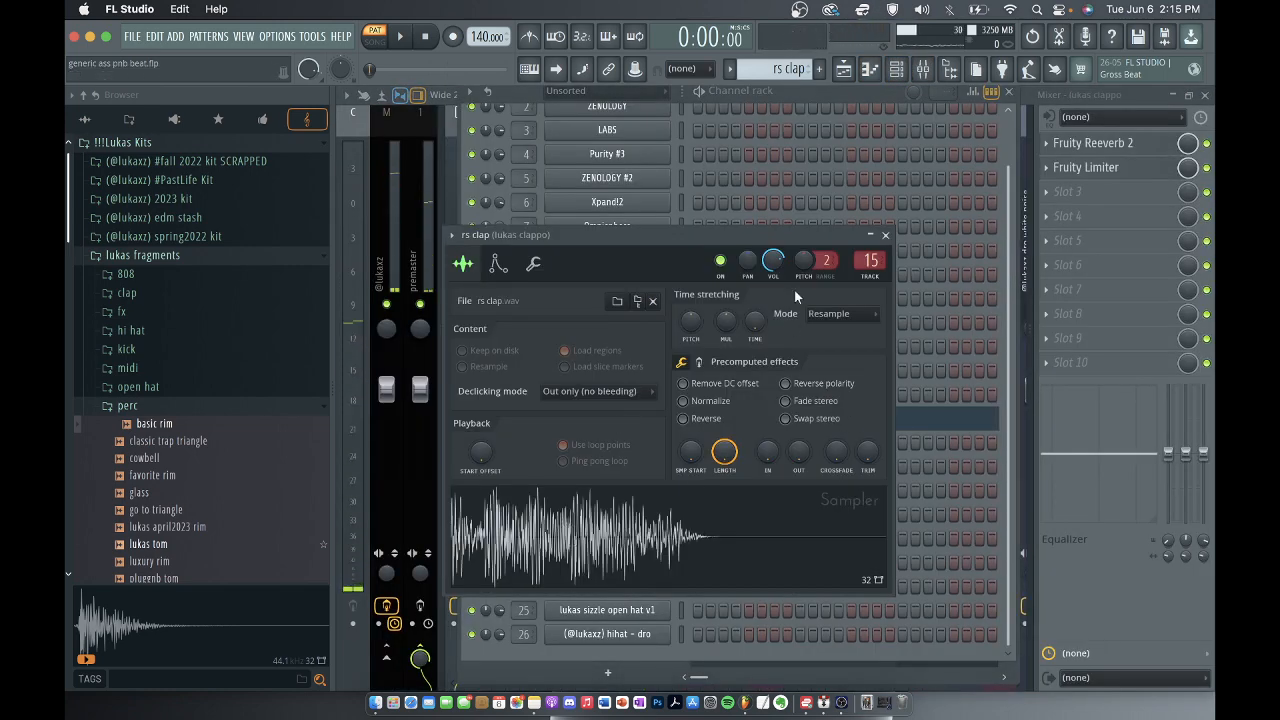
left_click(885, 234)
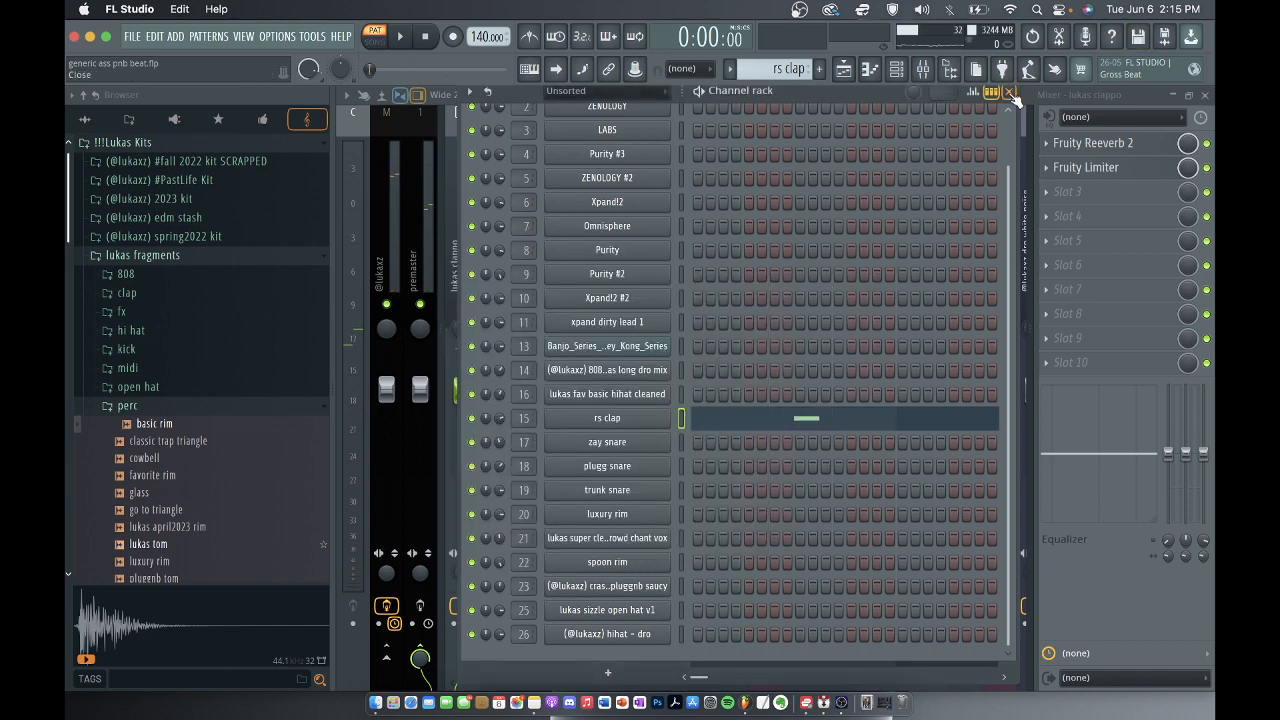
left_click(1012, 94)
Inspect the Fruity Reeverb 2 and Fruity Limiter settings on the clap's mixer track 15, playing the pattern, and return to the playlist.
left_click(1095, 145)
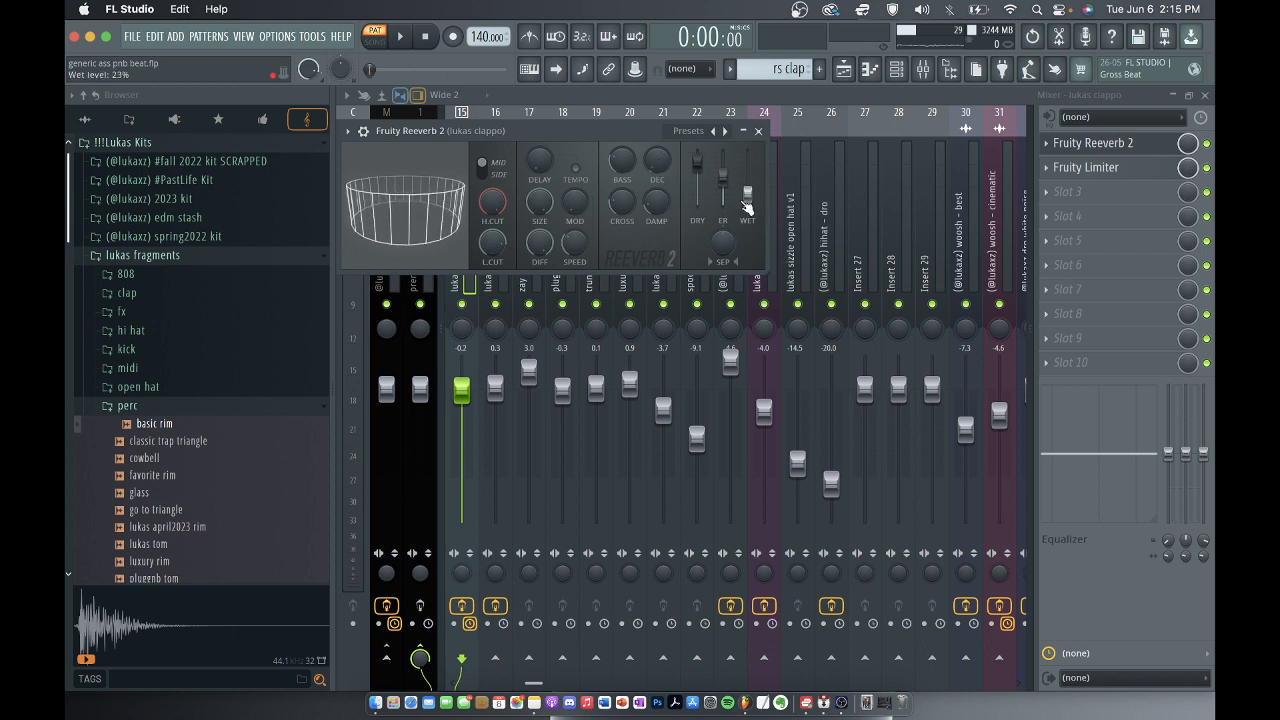
left_click(760, 132)
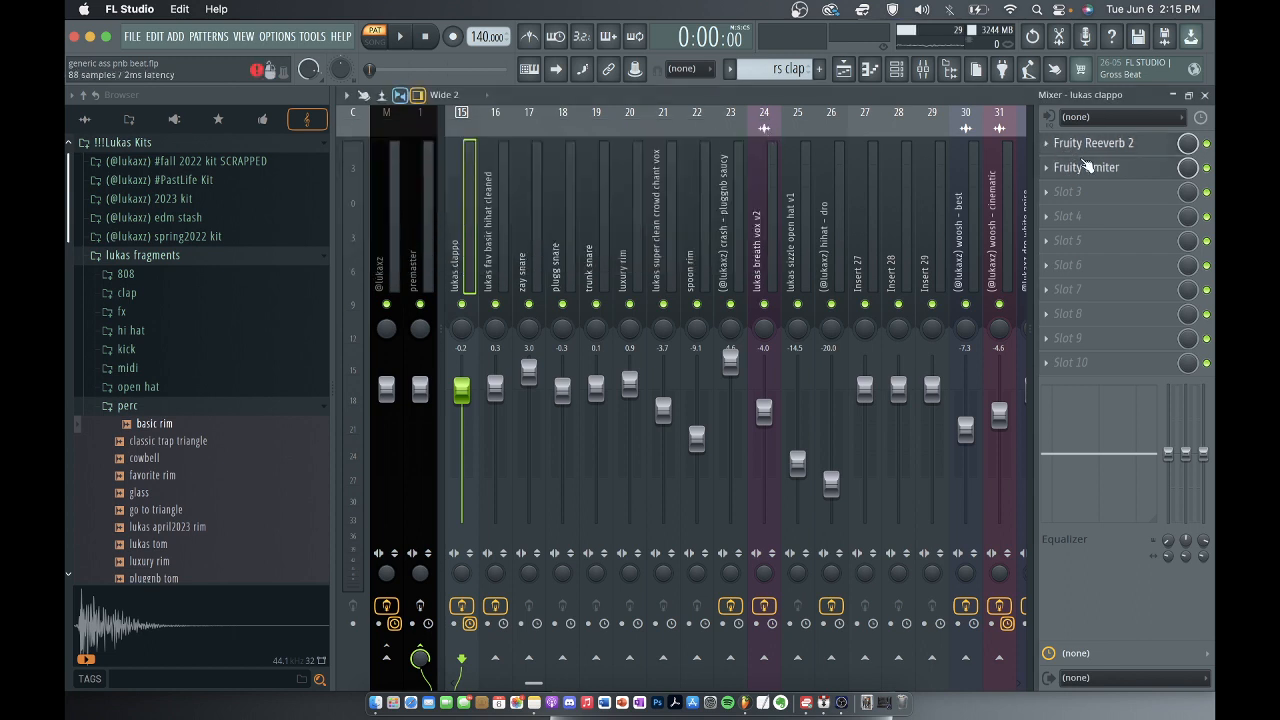
left_click(1090, 168)
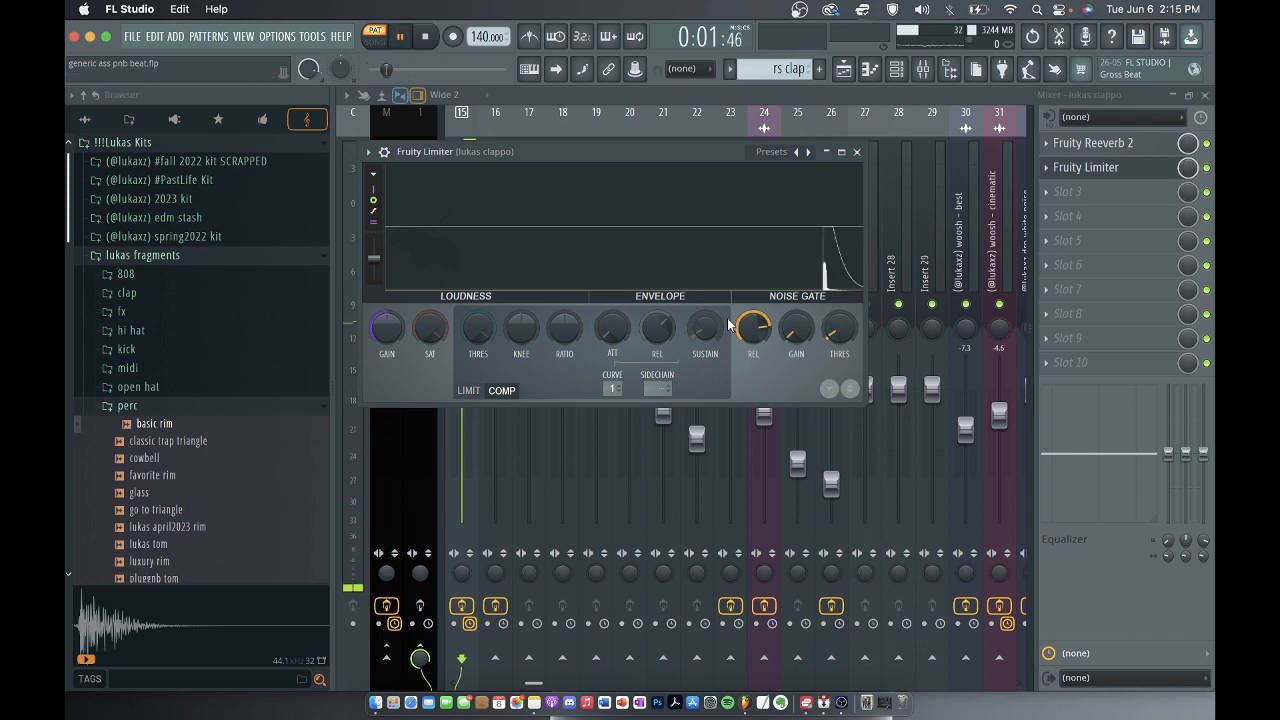
key("space")
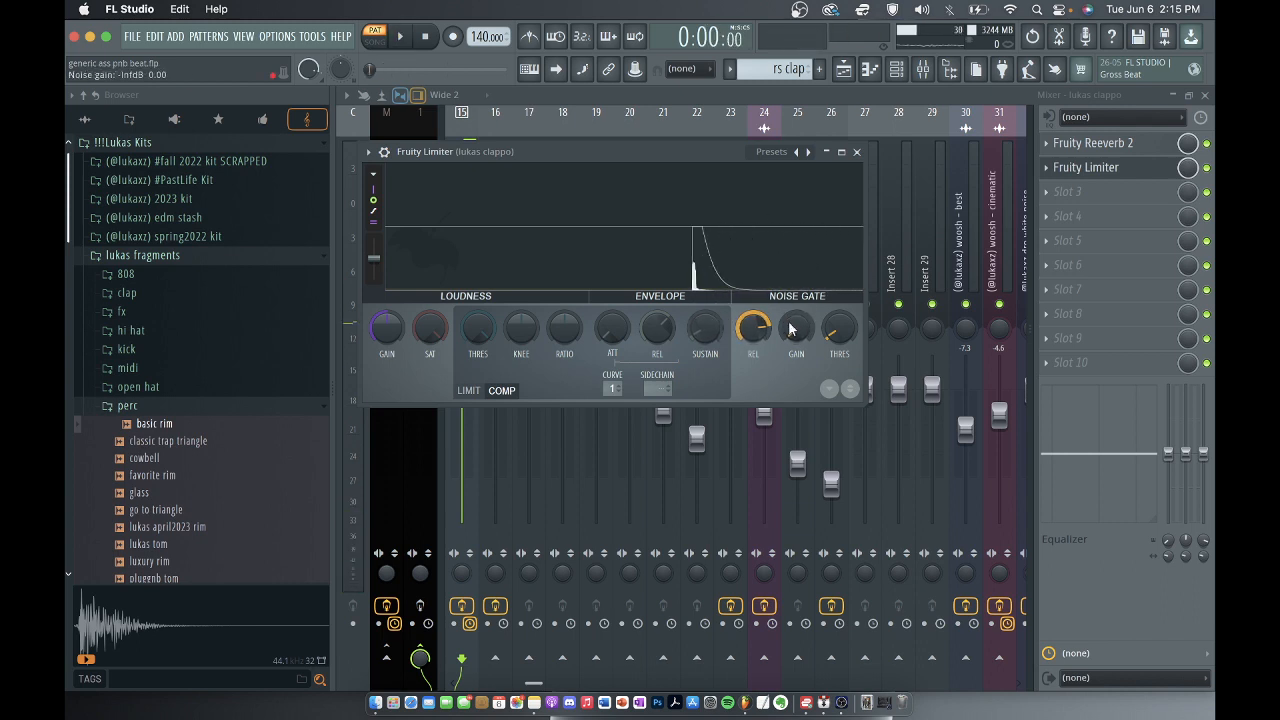
left_click(856, 152)
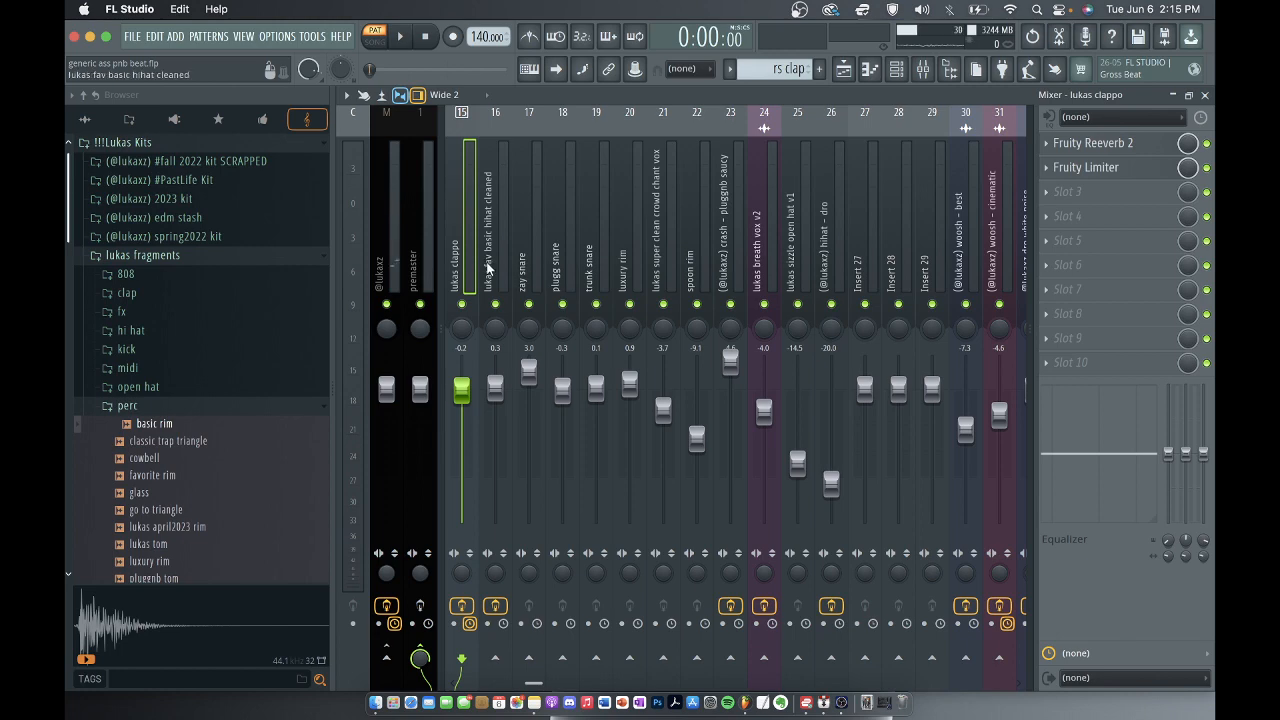
left_click(1205, 97)
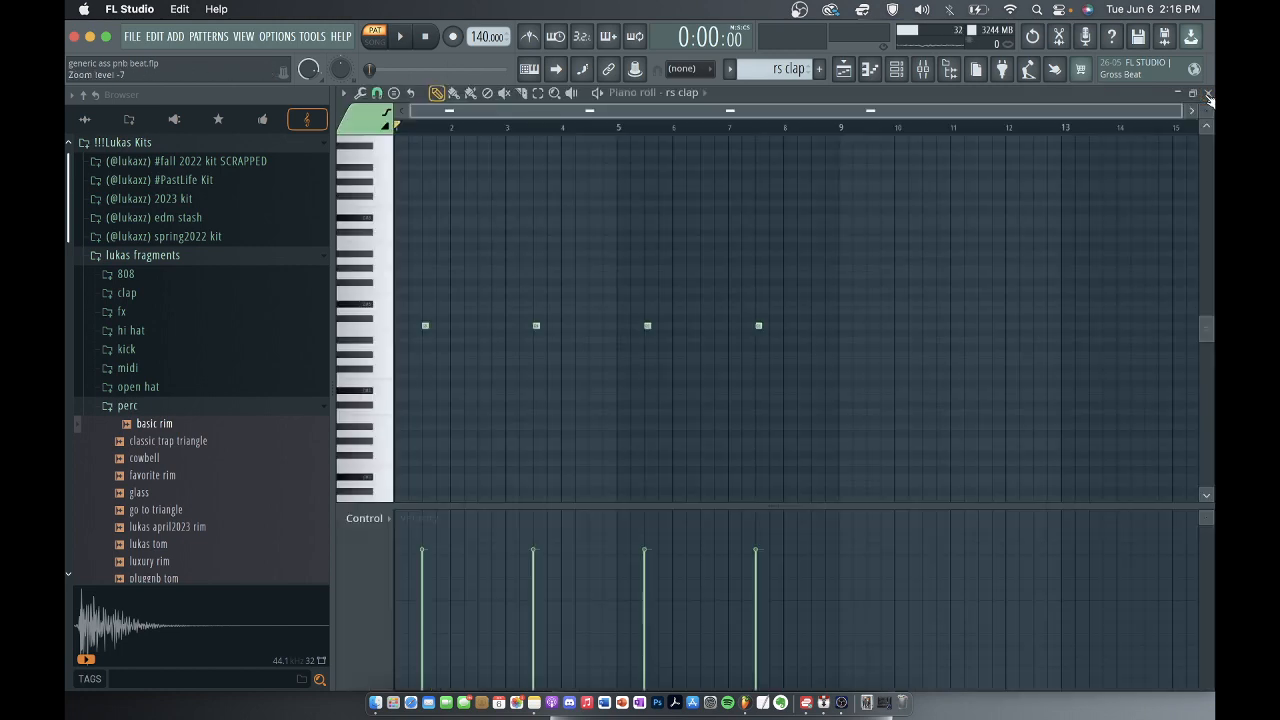
left_click(1207, 92)
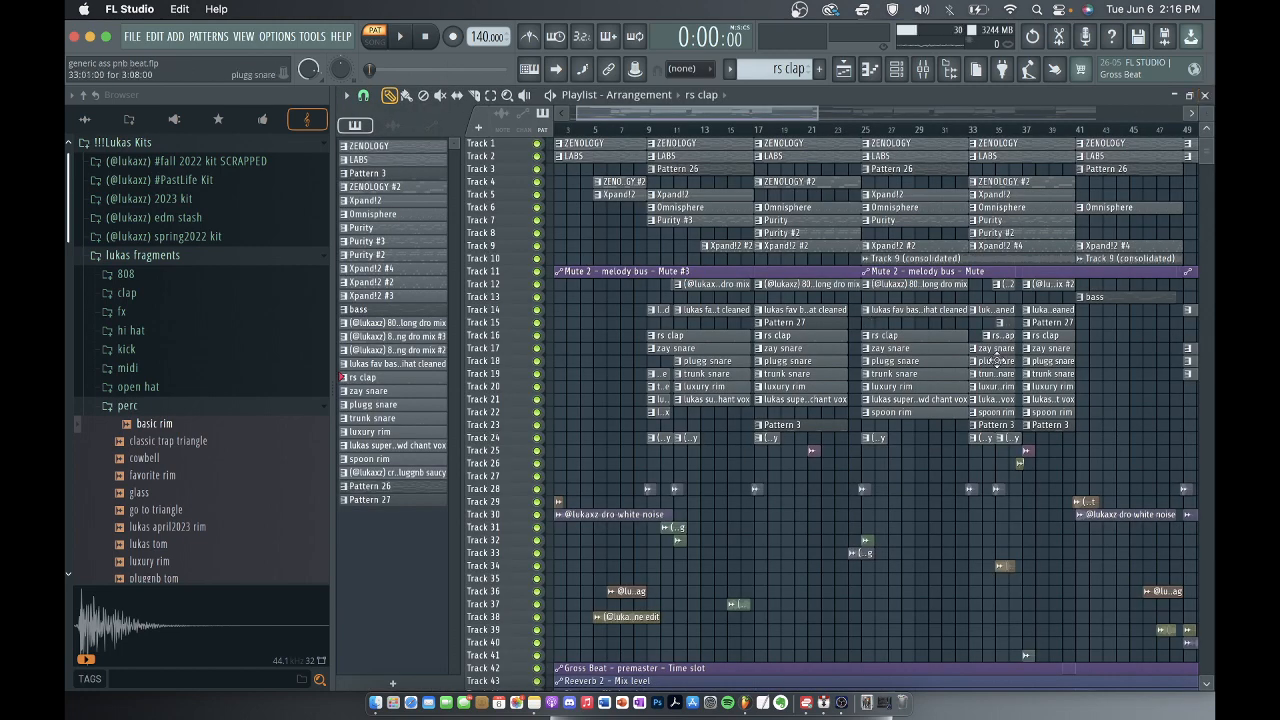
Select the zay snare pattern in the playlist and view its channel's sample and sampler settings from the channel rack.
scroll(1100, 366, "right", 5)
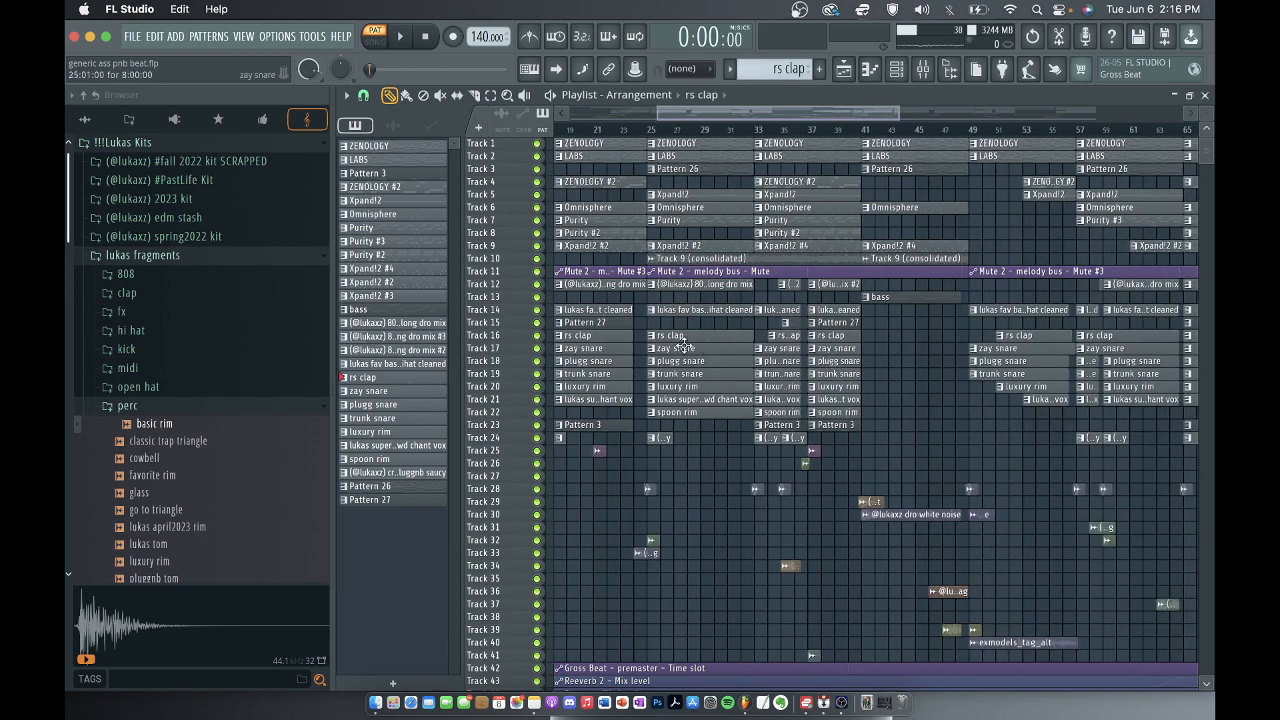
left_click(721, 347)
left_click(896, 70)
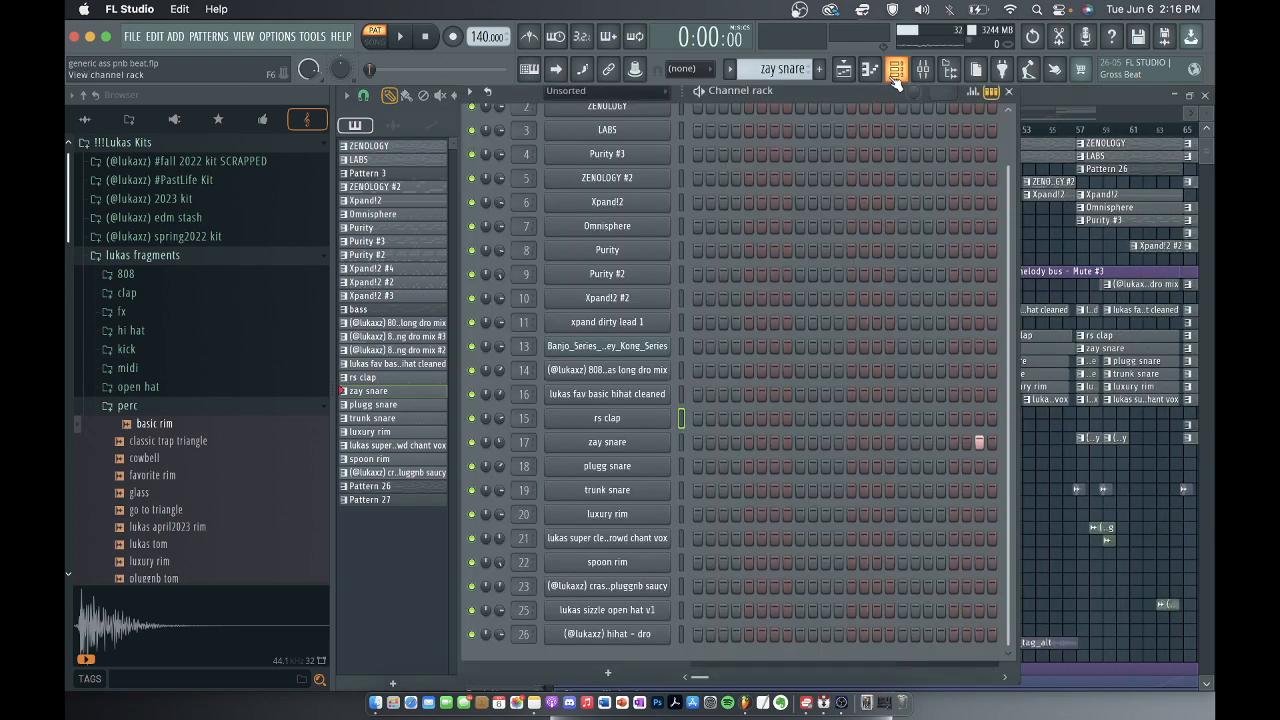
left_click(628, 447)
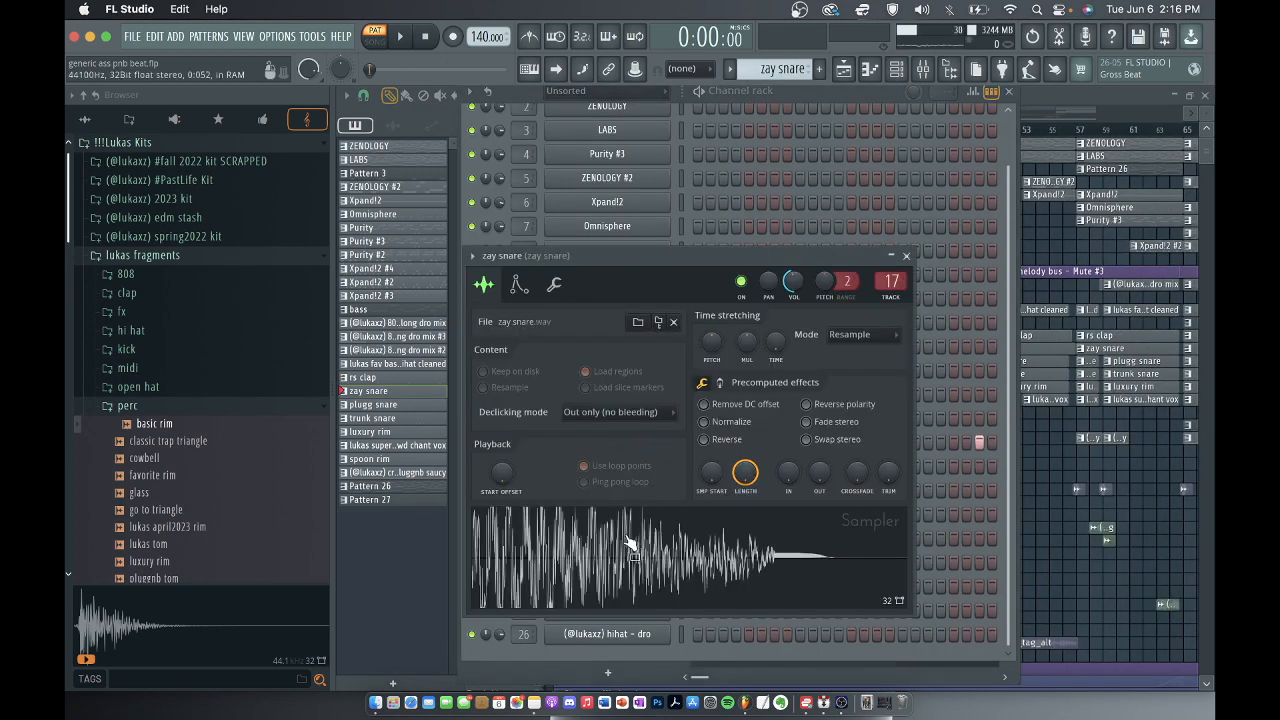
left_click(906, 256)
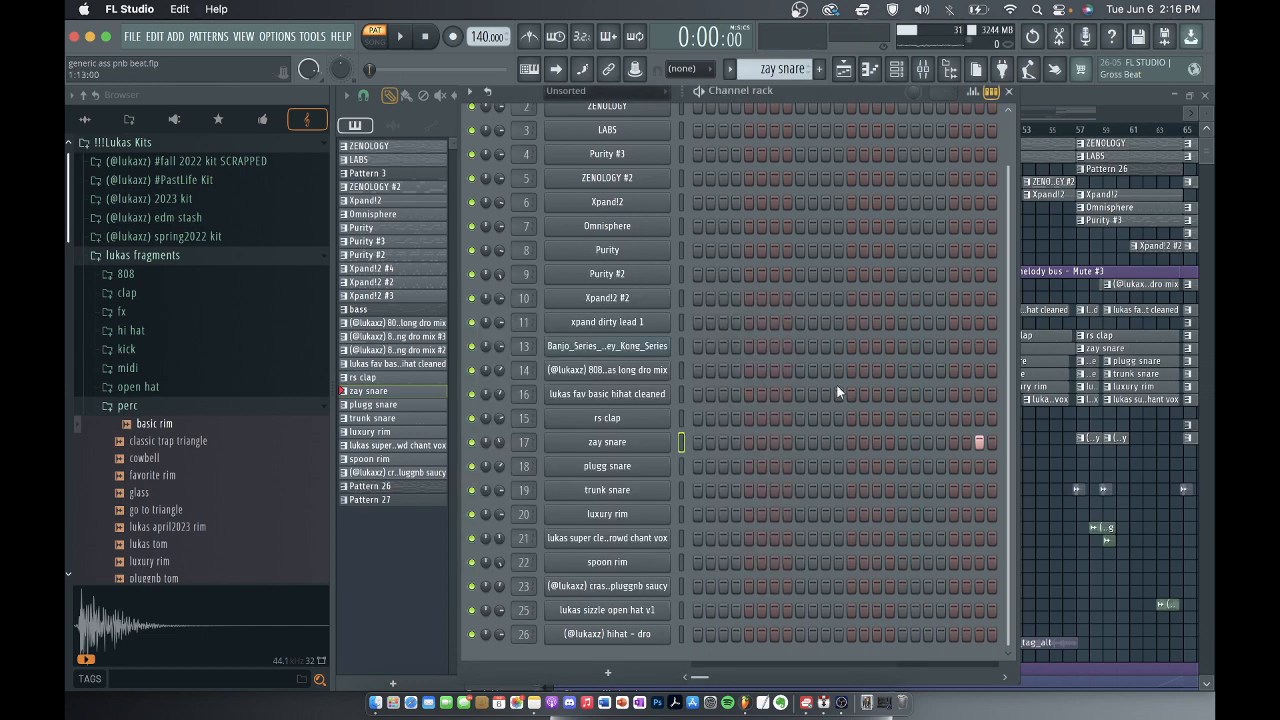
Play the zay snare notes in the piano roll and check their panning, returning the control lane to velocity.
right_click(642, 441)
left_click(700, 441)
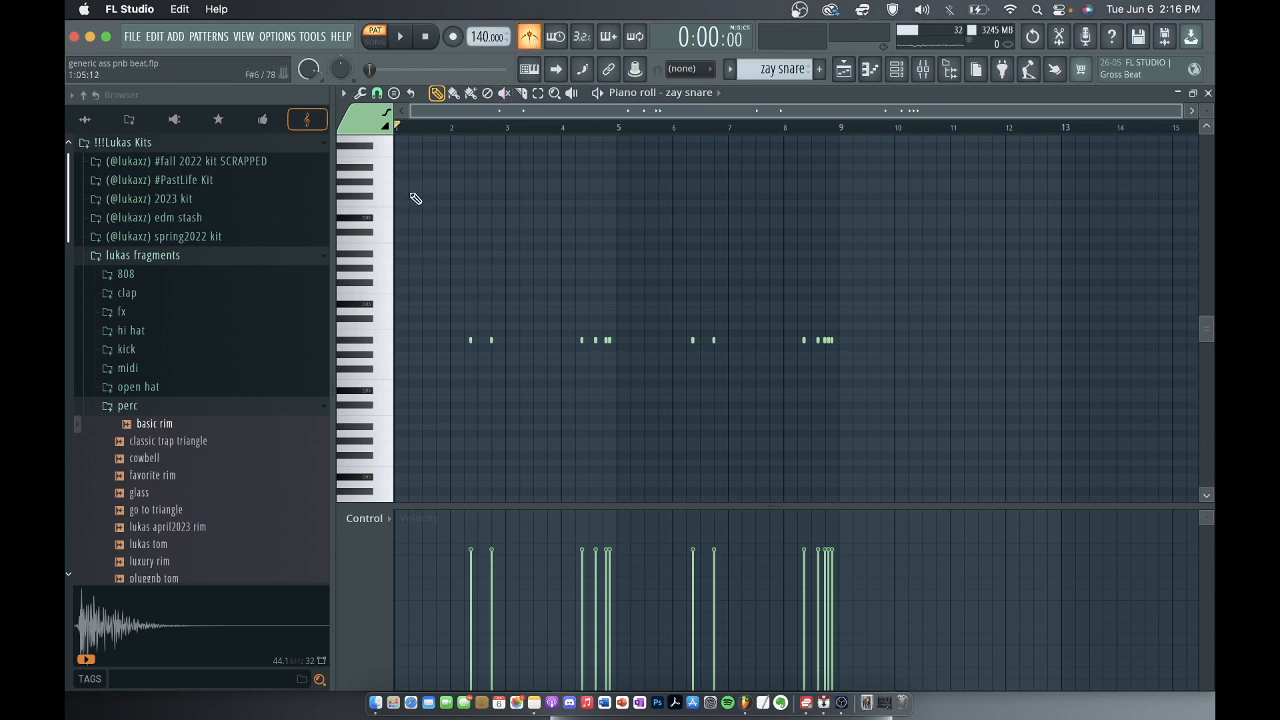
left_click(404, 37)
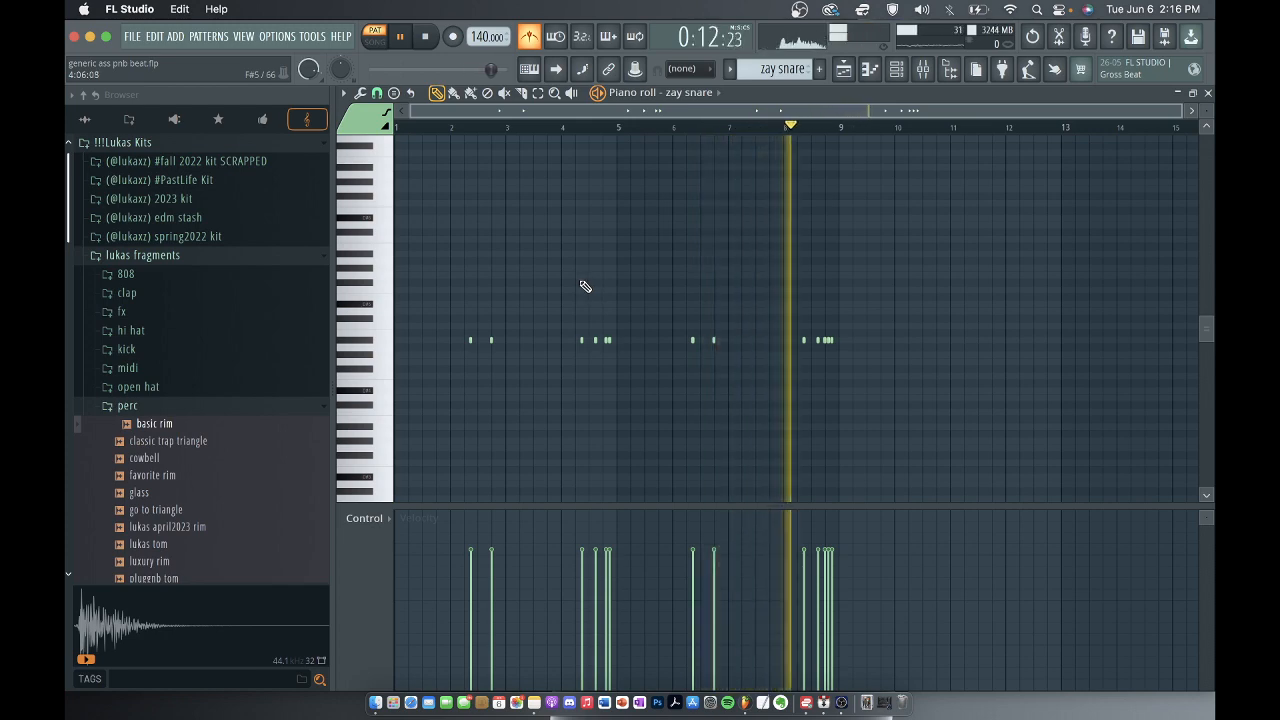
key("space")
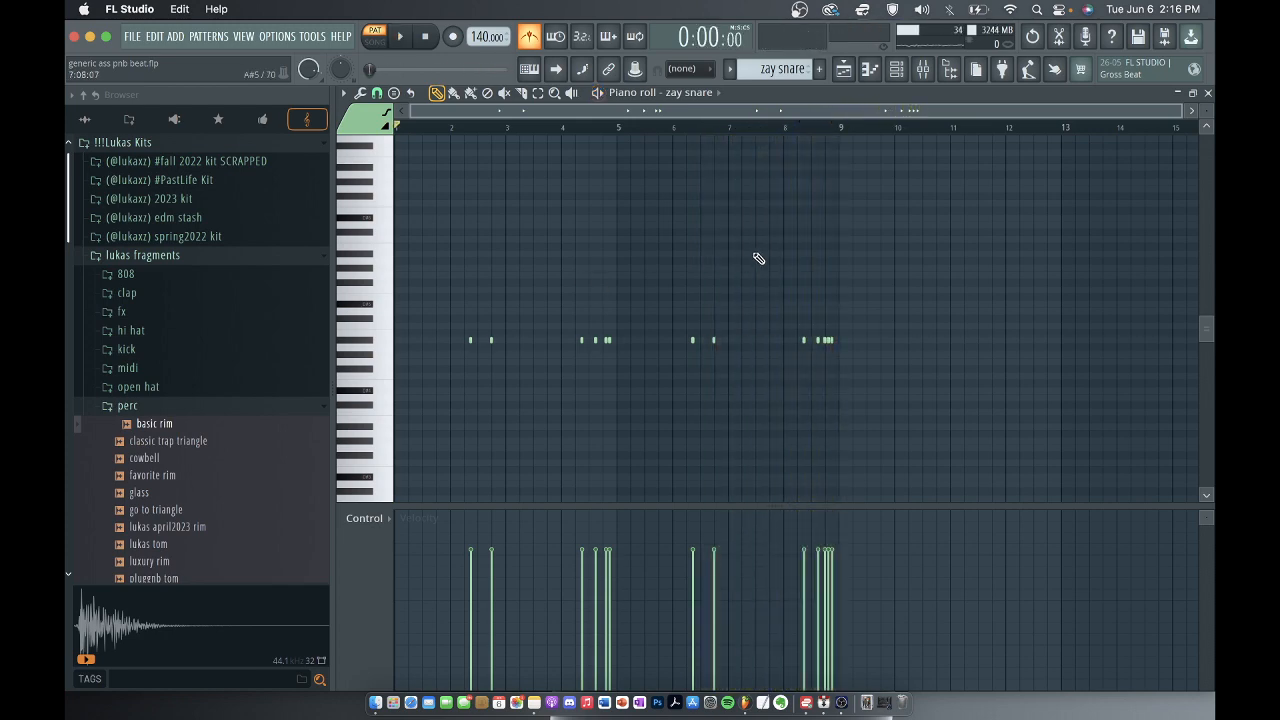
left_click(382, 524)
left_click(380, 547)
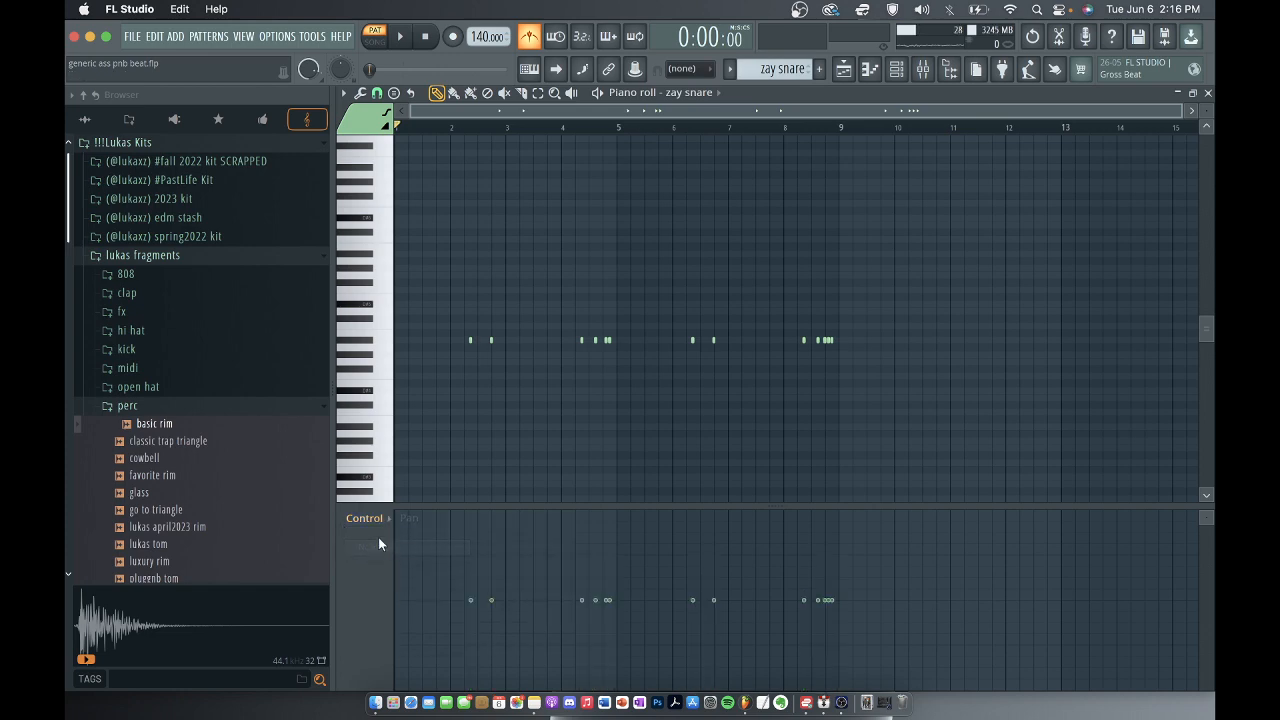
left_click(380, 524)
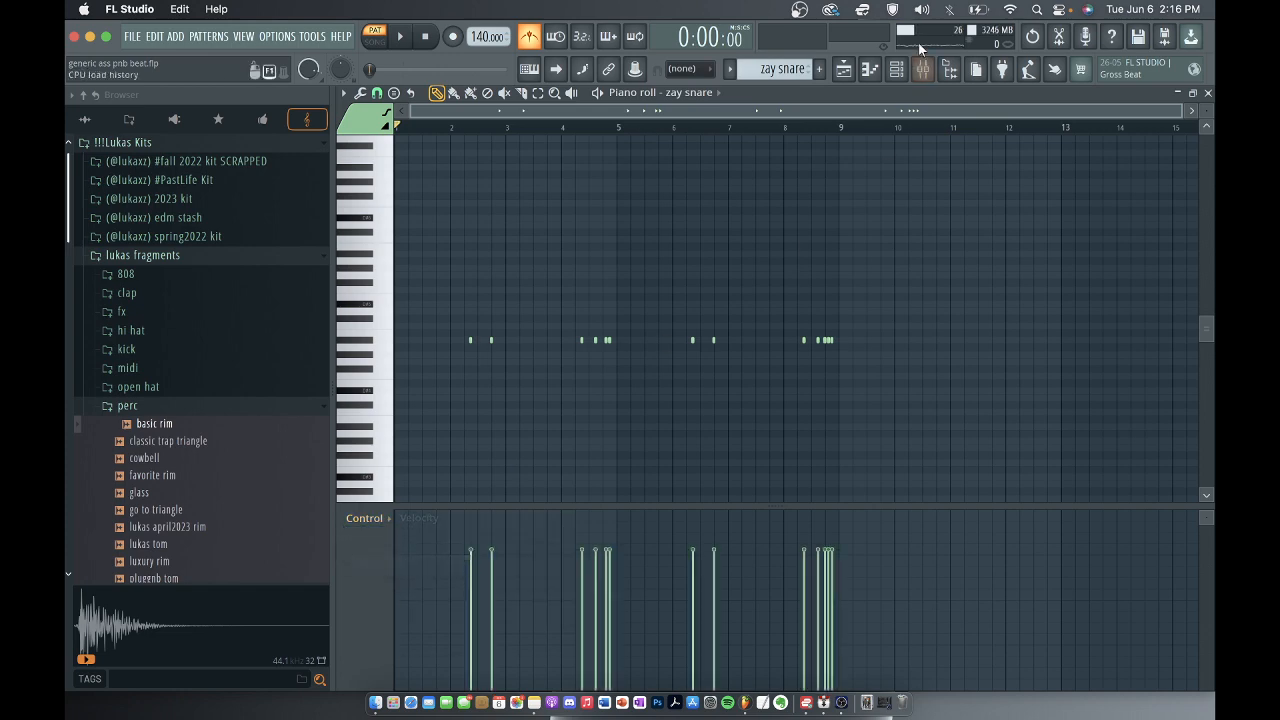
Check the zay snare's mixer track 17 for effects and return to the playlist.
left_click(922, 68)
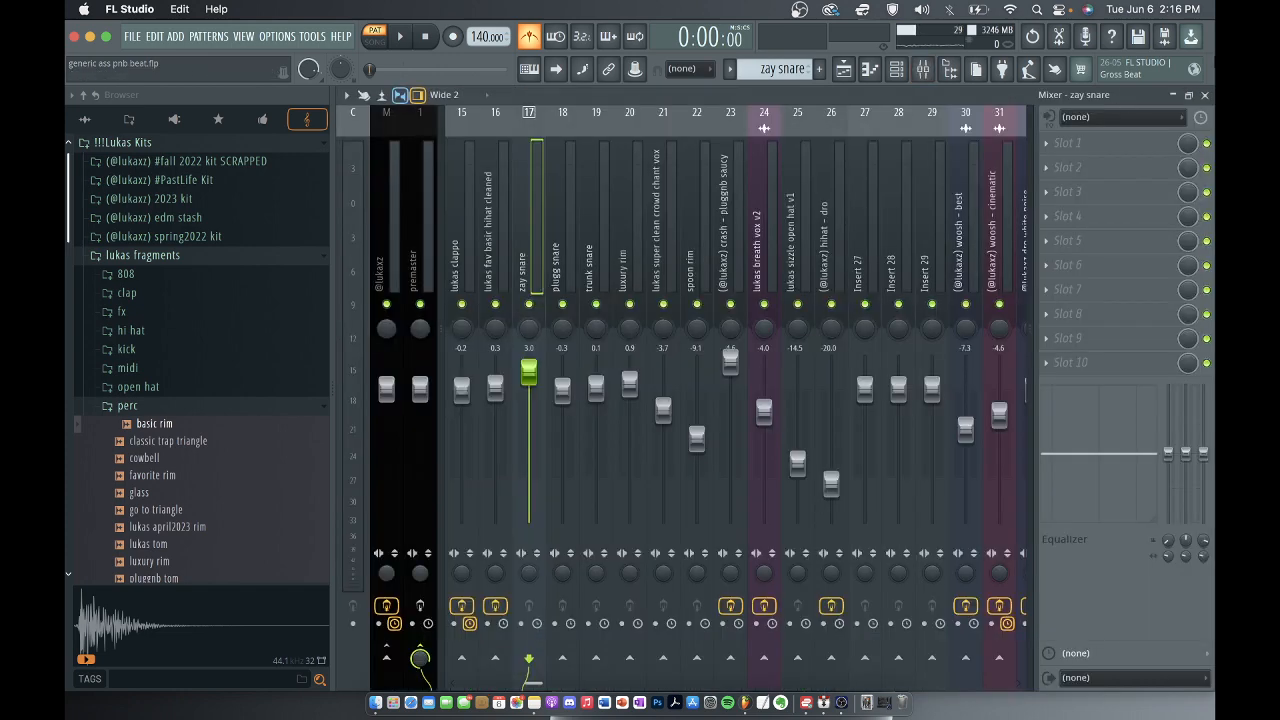
left_click(1207, 94)
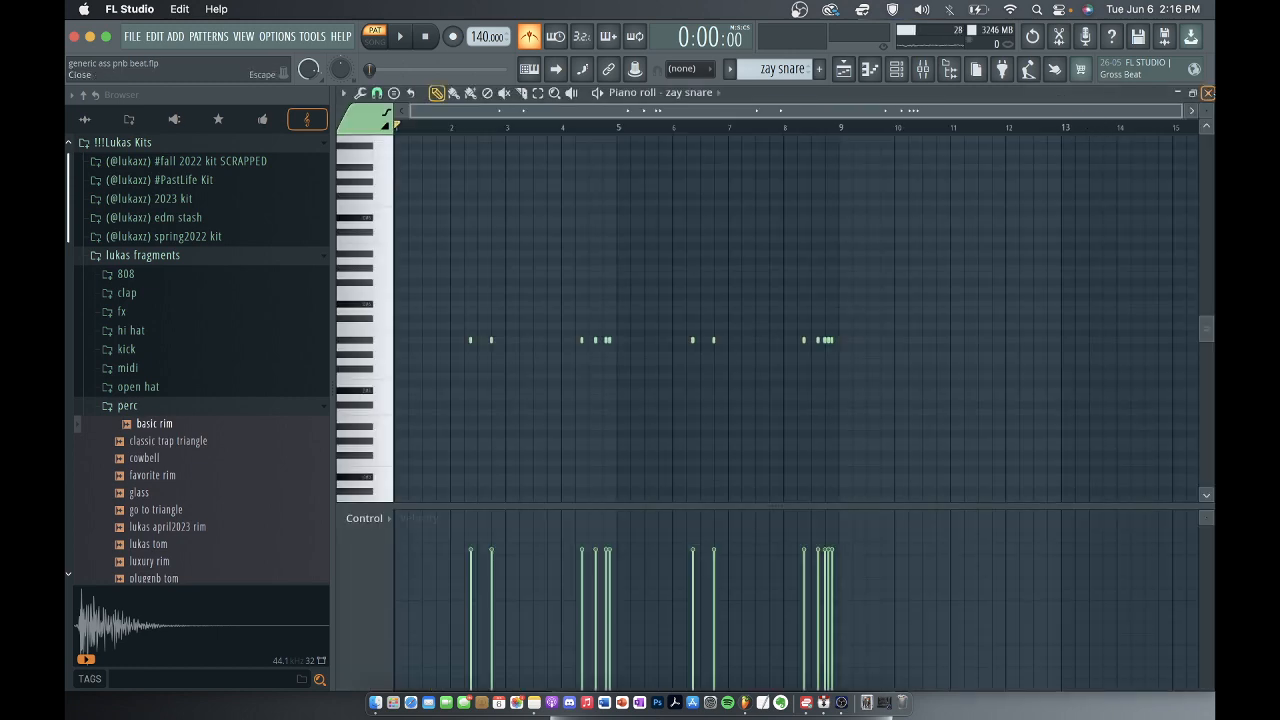
left_click(1208, 92)
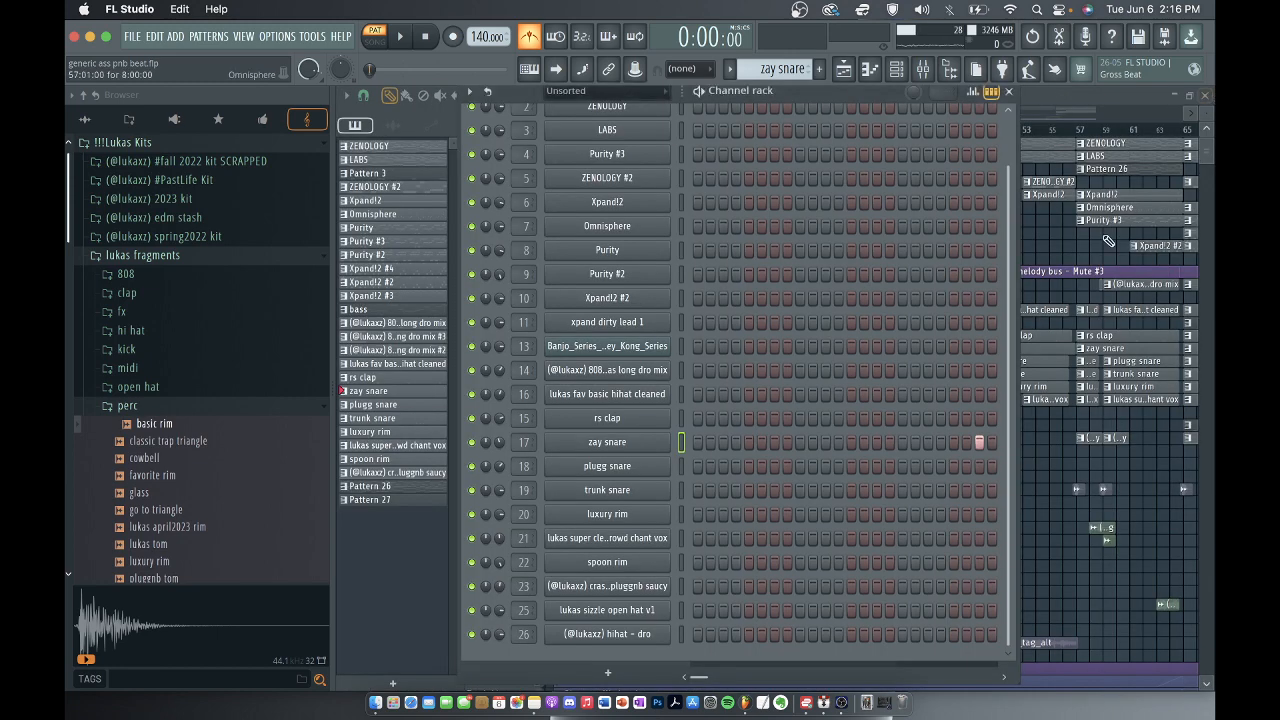
left_click(1011, 92)
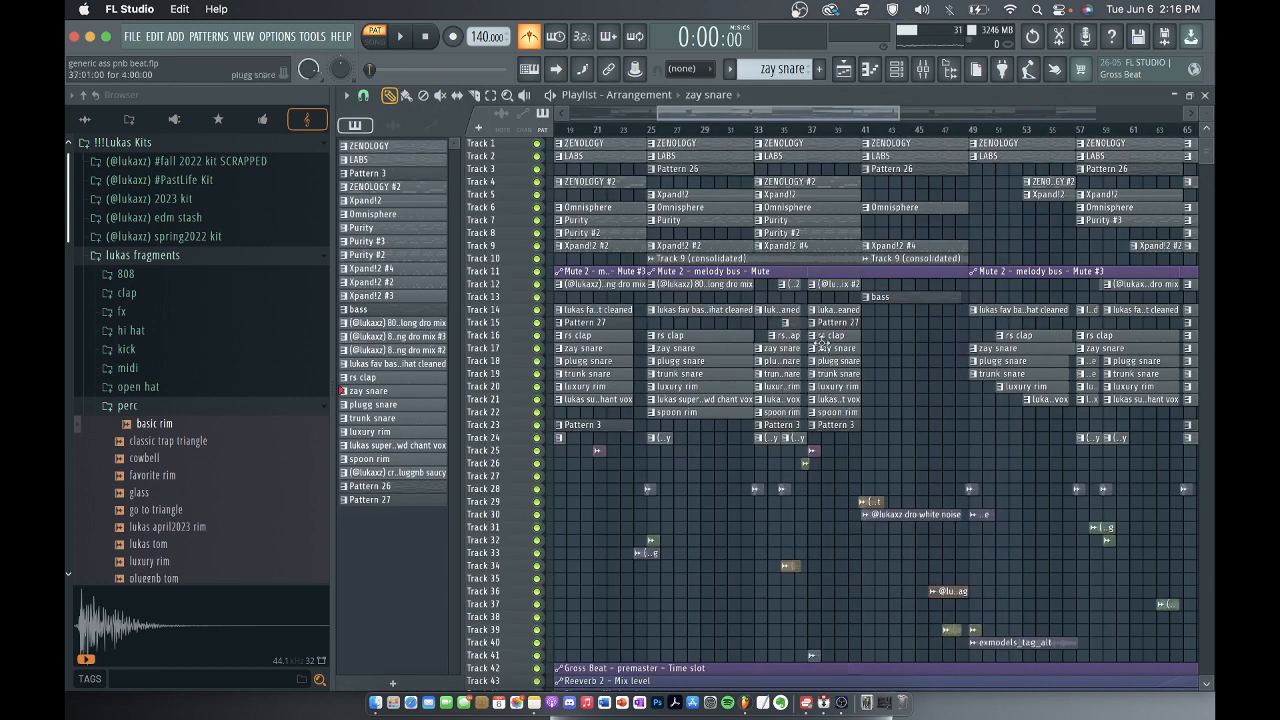
Select the plugg snare pattern in the playlist and view its channel's sample and sampler settings.
left_click(705, 361)
left_click(897, 69)
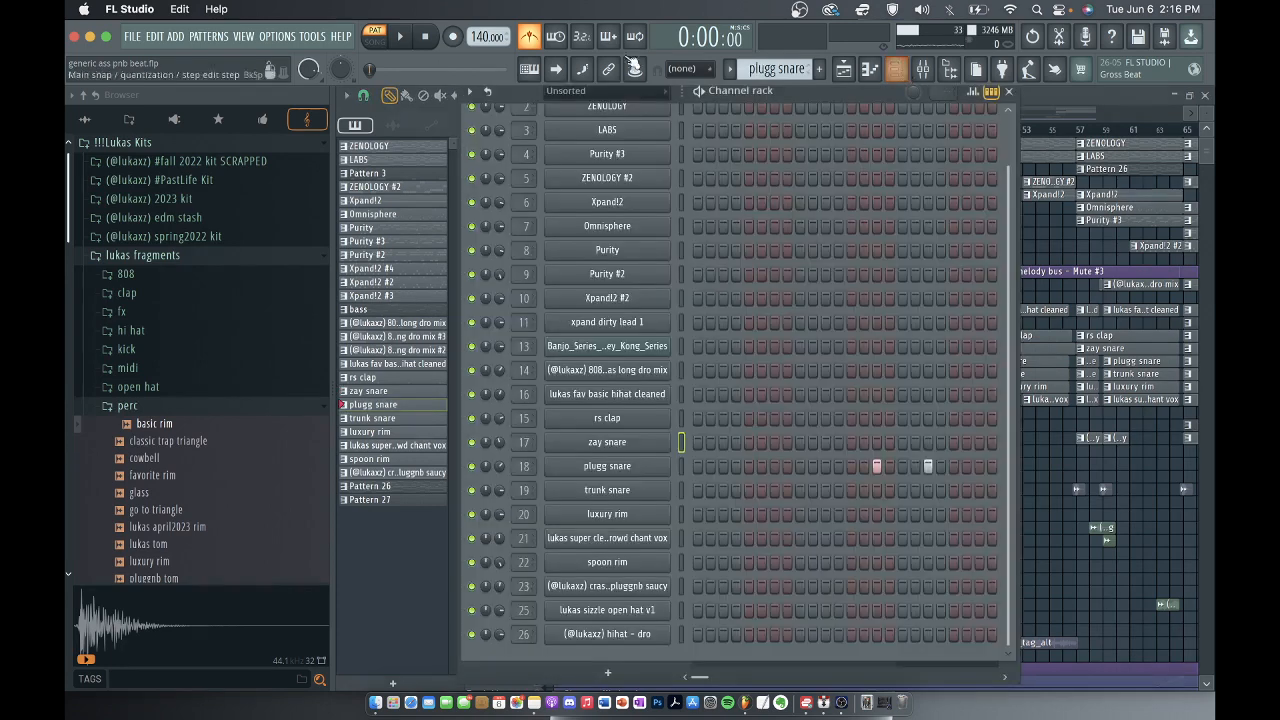
left_click(622, 476)
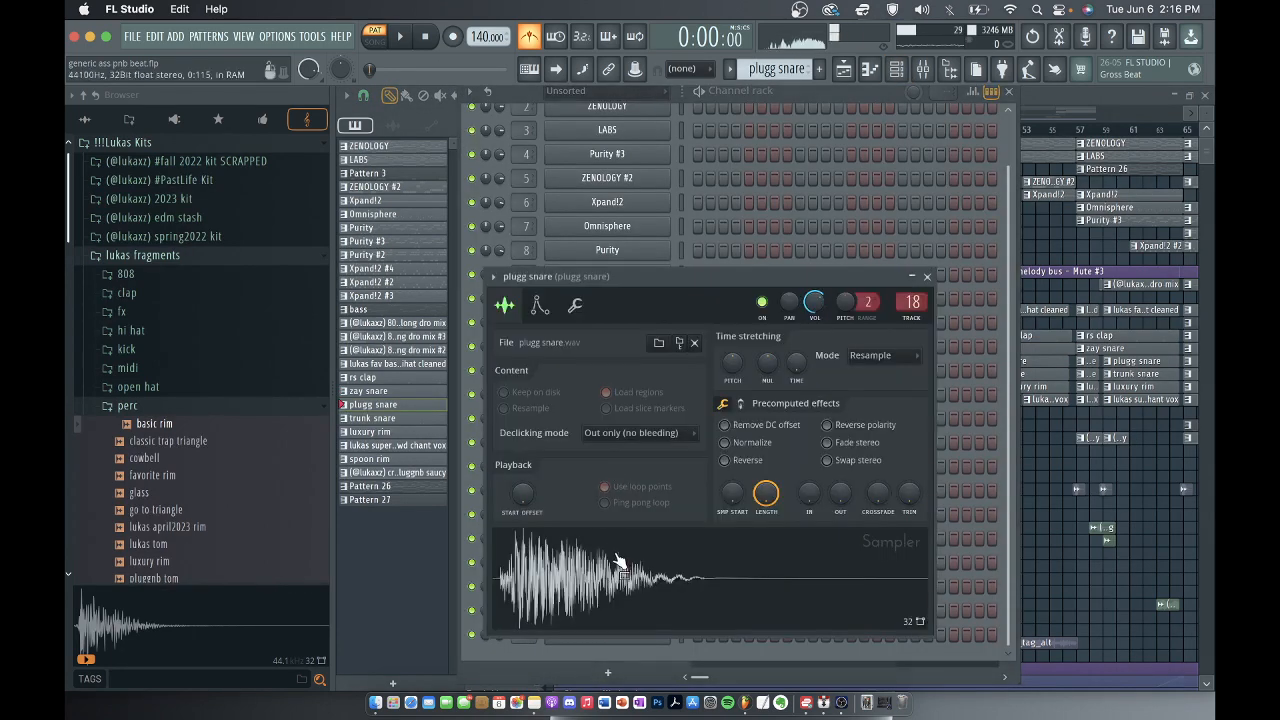
left_click(927, 277)
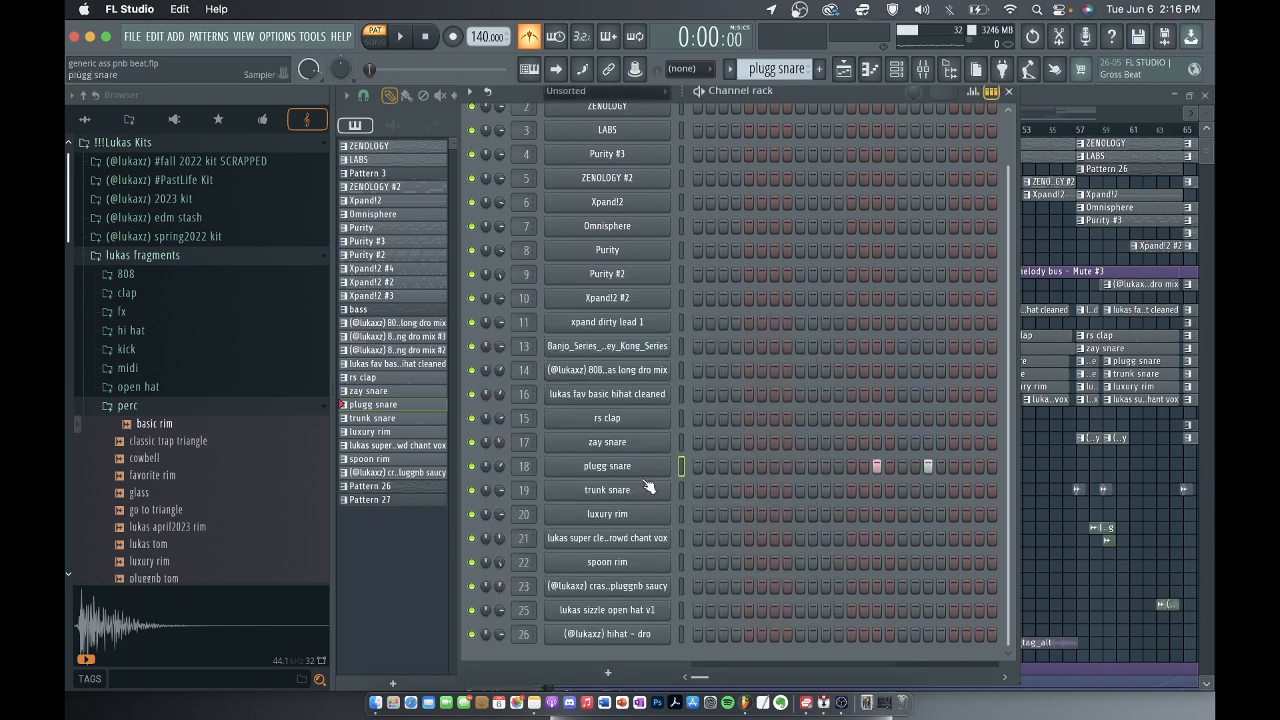
Open the plugg snare channel's notes in the piano roll and play the pattern.
right_click(607, 466)
left_click(700, 466)
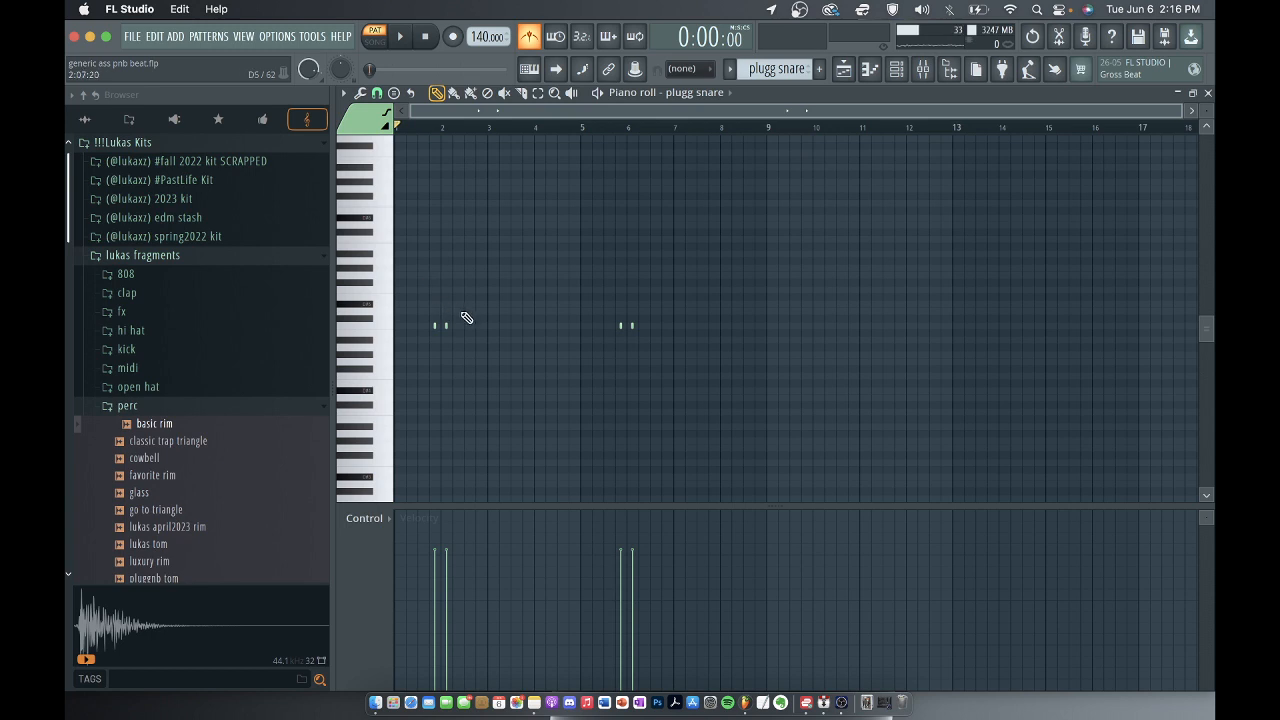
key("space")
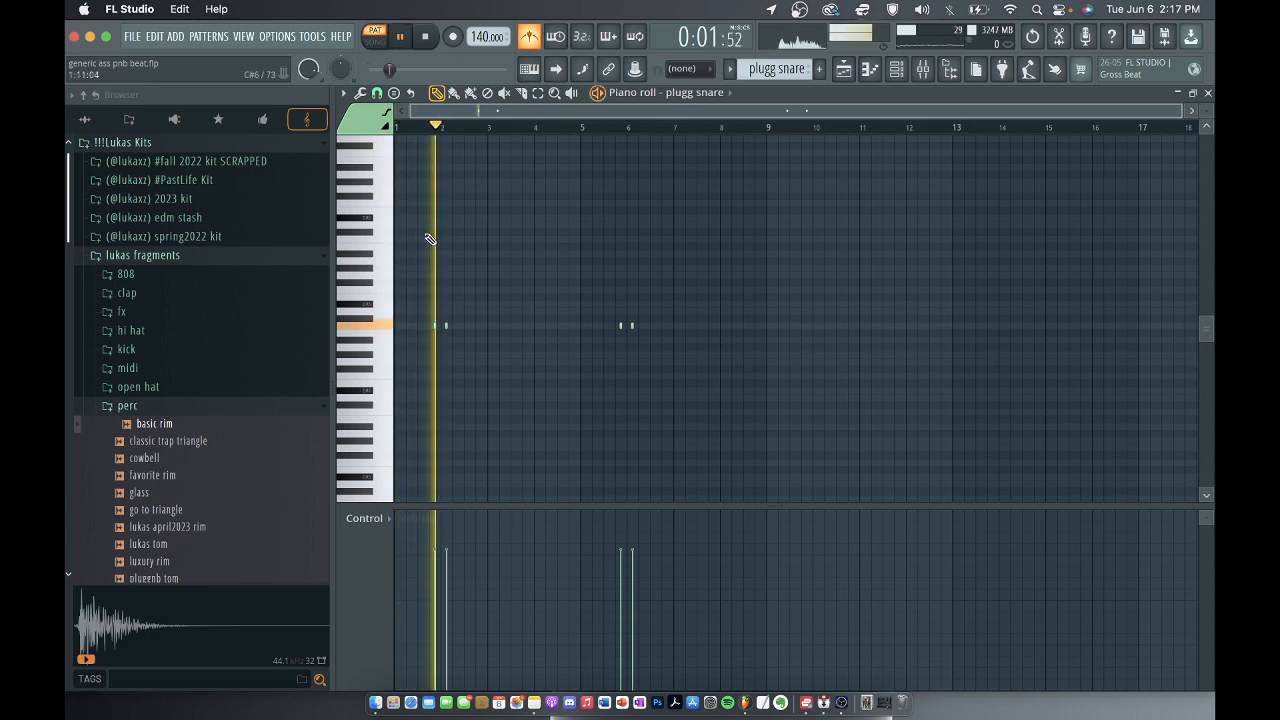
key("space")
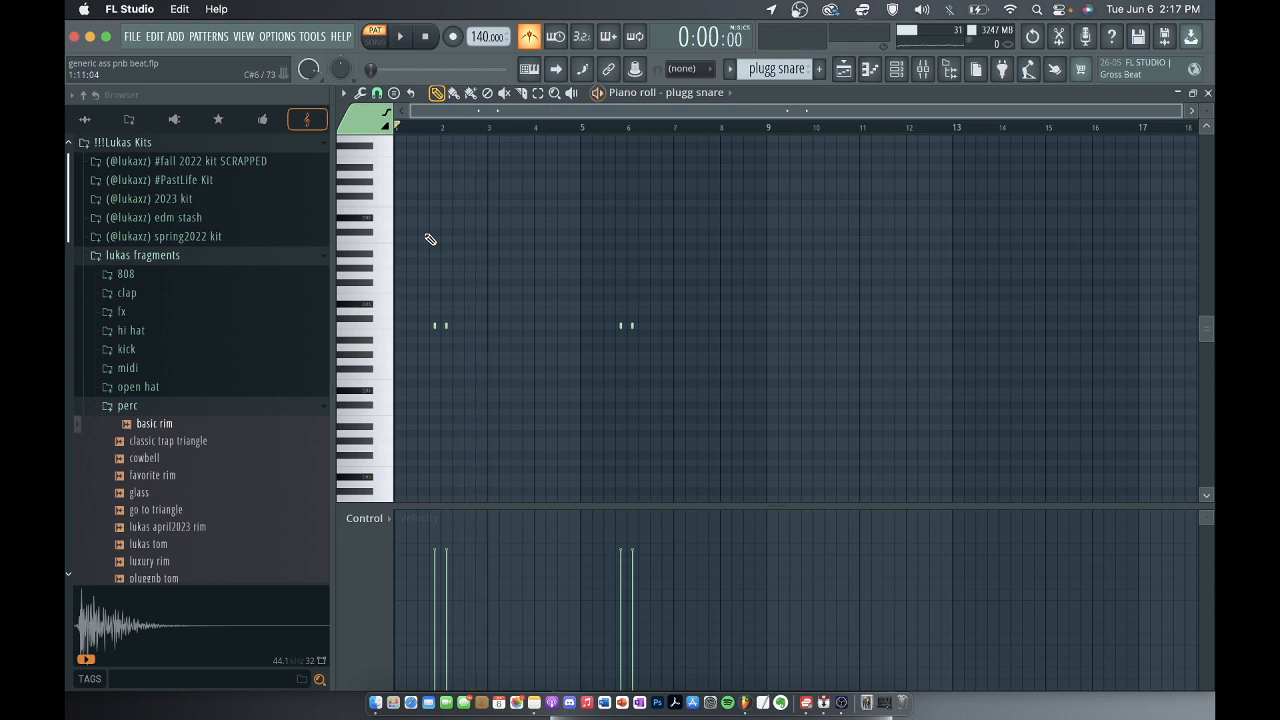
Check the plugg snare's mixer track 18 for effects and return to the playlist.
left_click(897, 68)
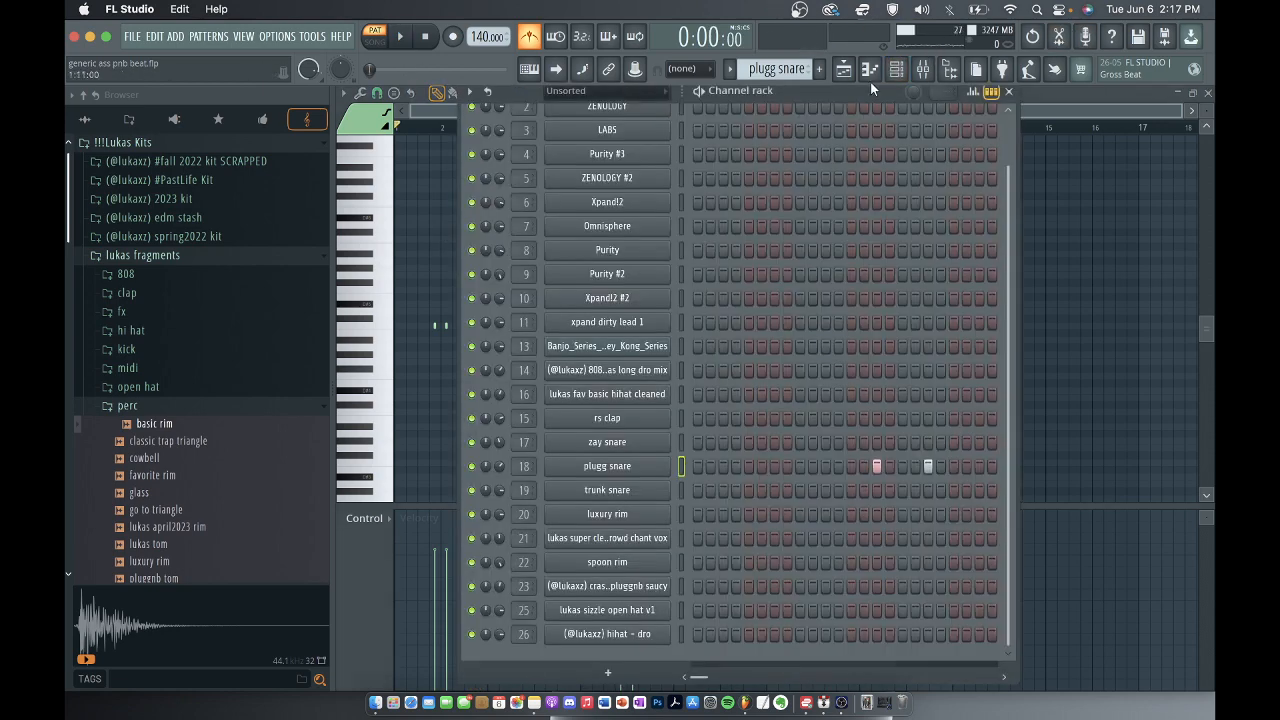
left_click(925, 71)
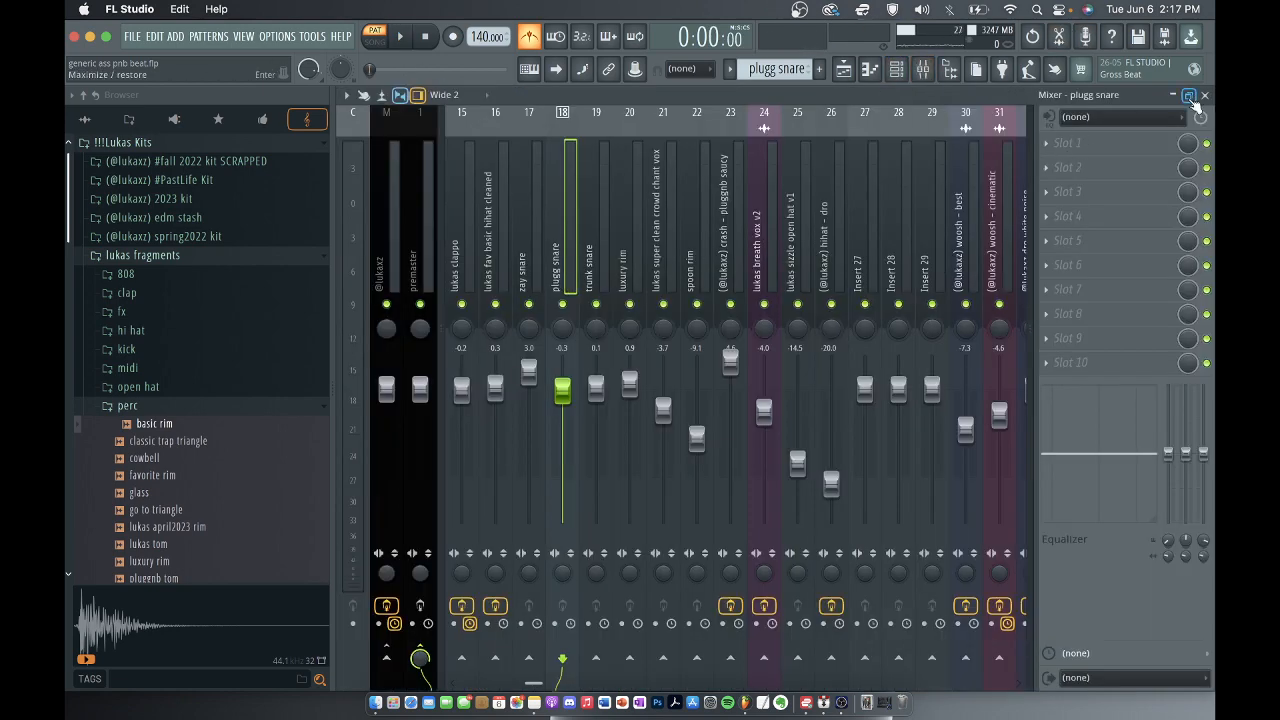
left_click(1205, 95)
left_click(1008, 91)
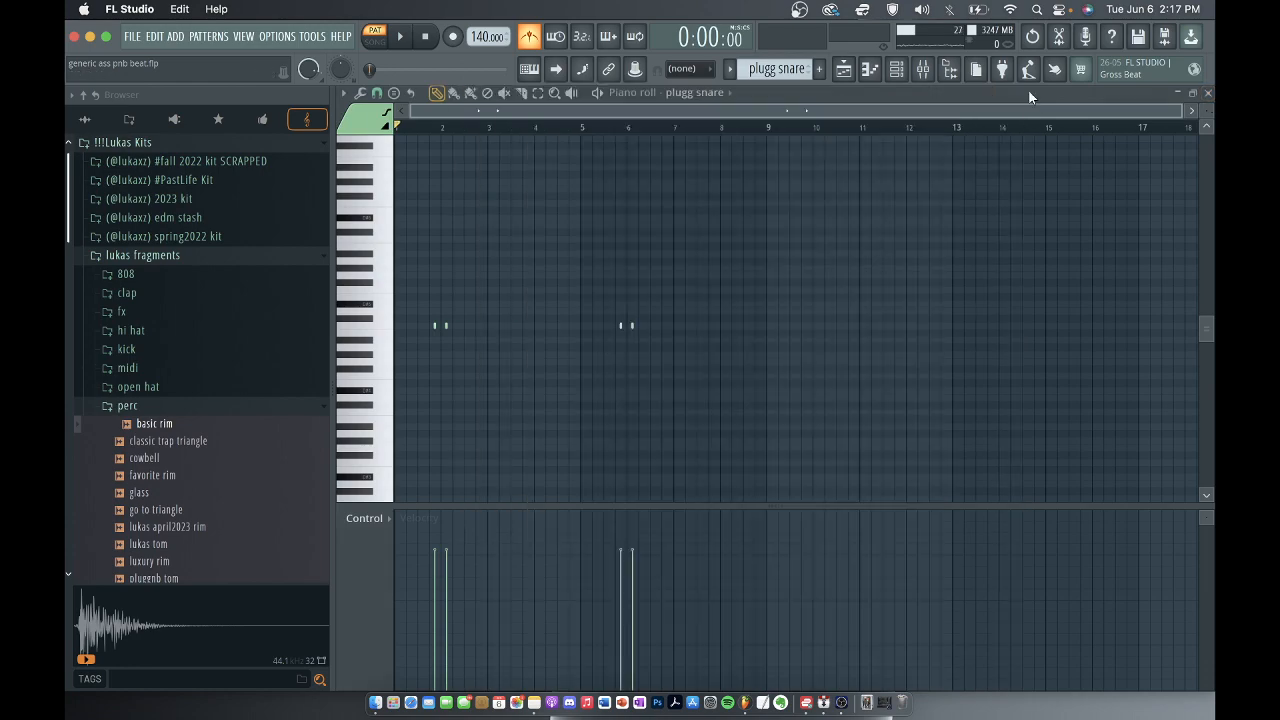
key("F5")
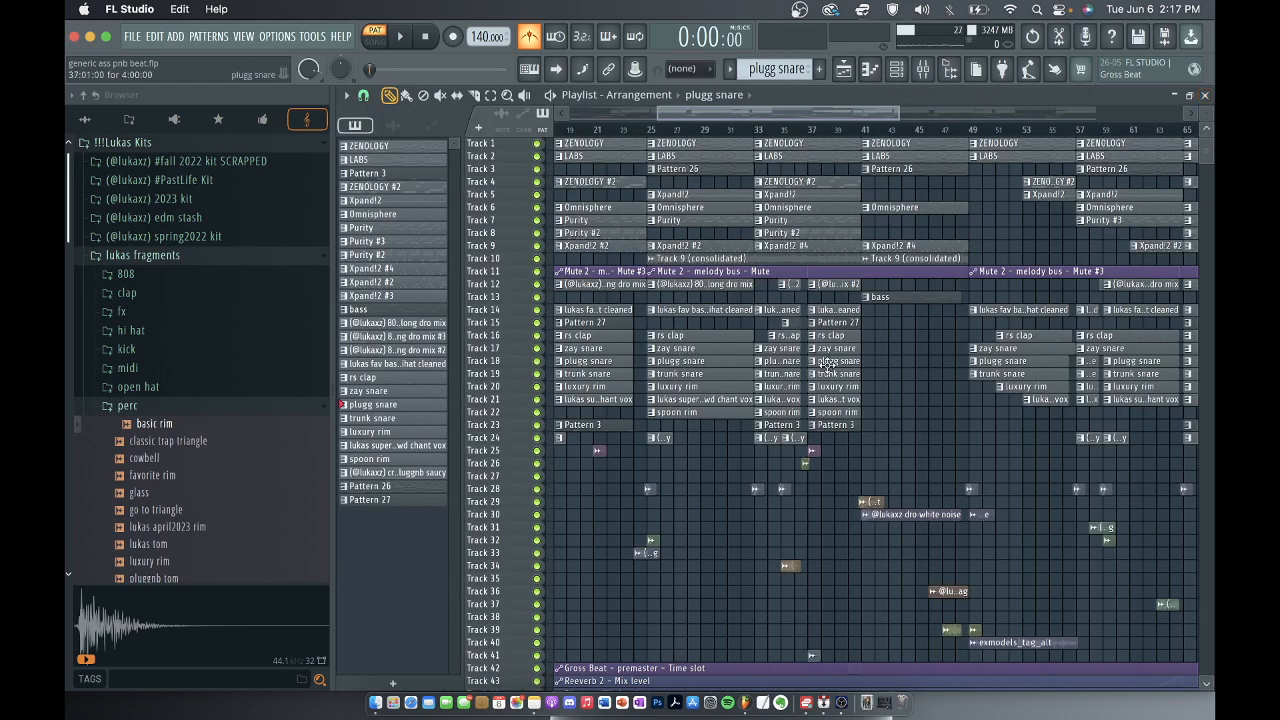
Select the trunk snare pattern in the playlist and view its channel's sample and sampler settings.
scroll(827, 365, "up", 3)
left_click(653, 375)
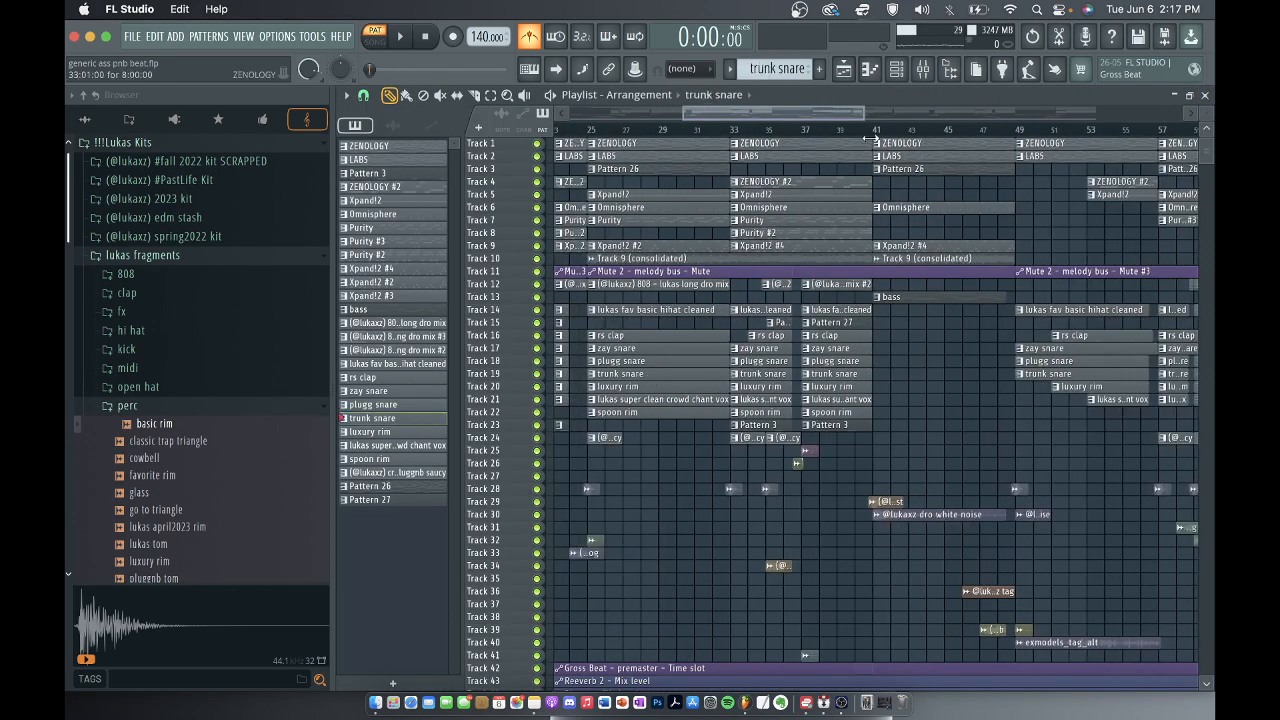
key("F6")
right_click(637, 485)
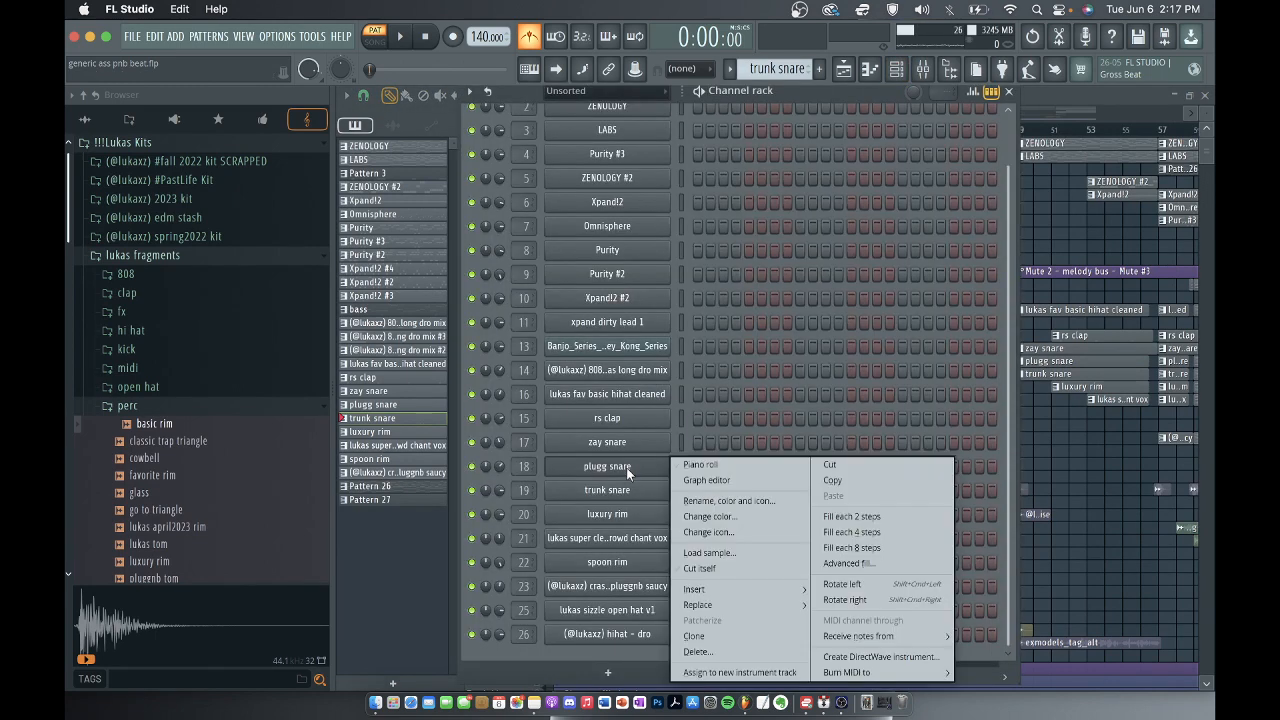
left_click(630, 485)
left_click(628, 491)
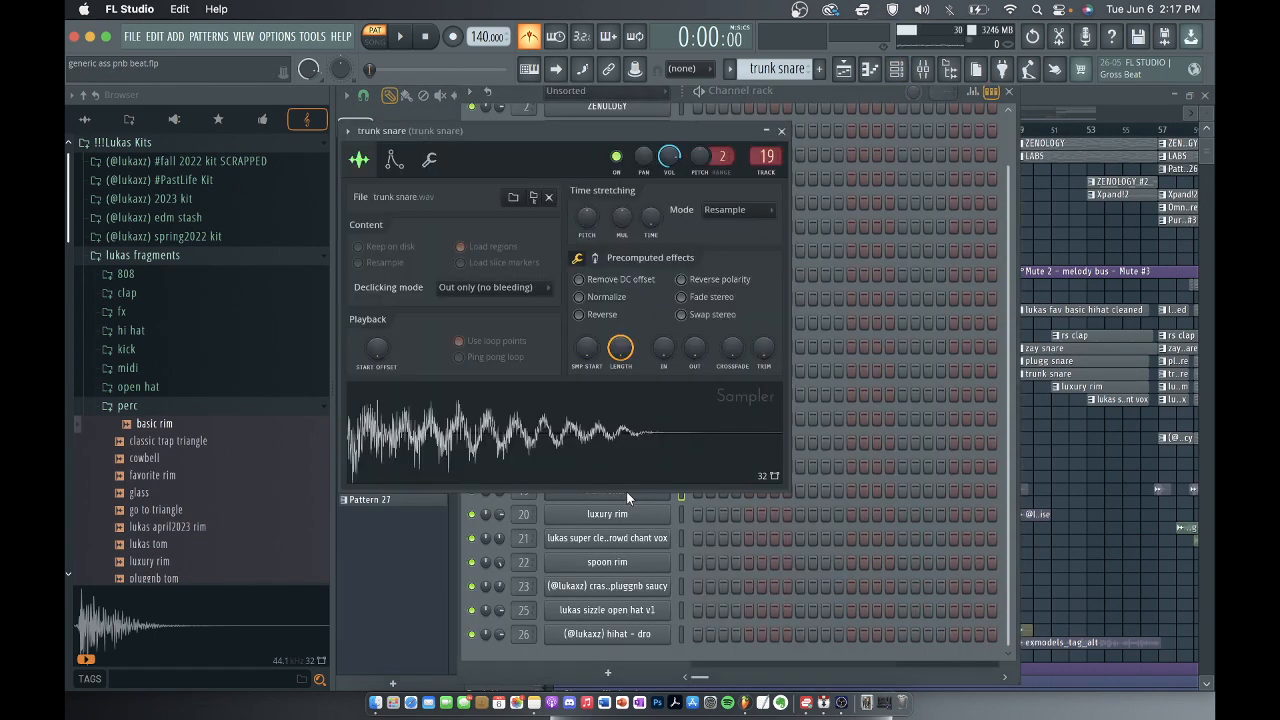
left_click(781, 131)
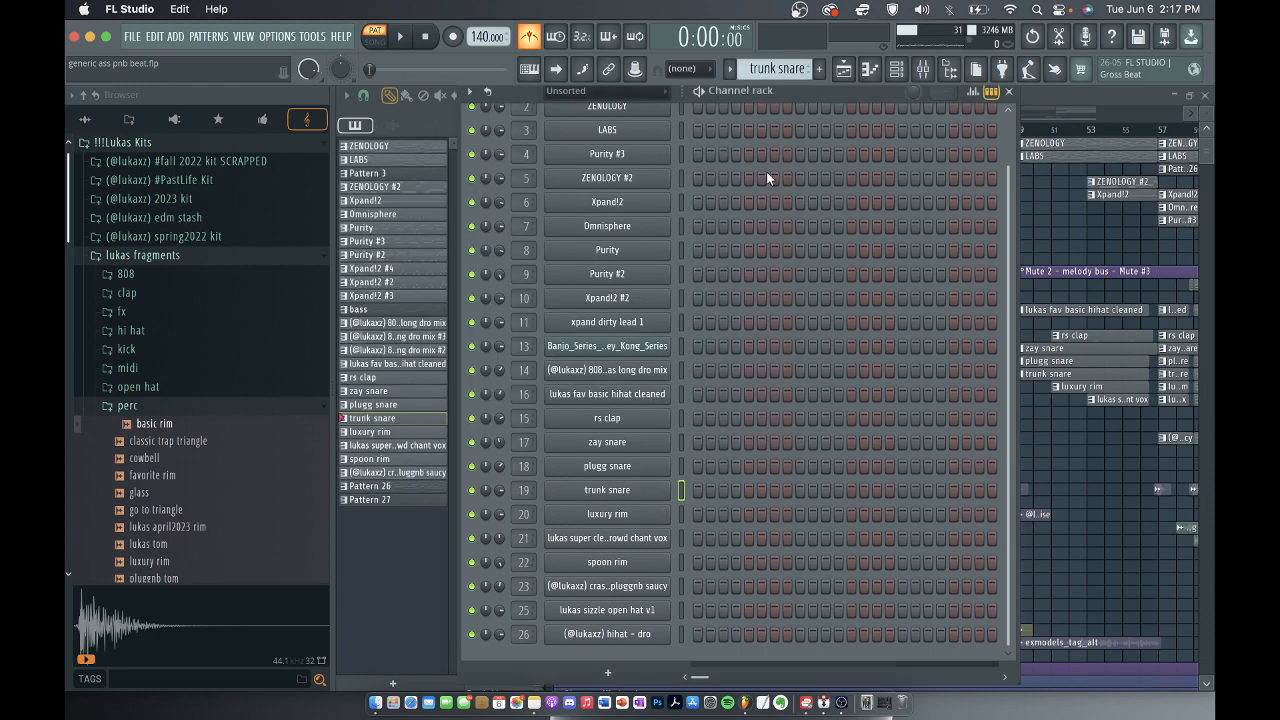
Play the trunk snare notes in the piano roll and return to the playlist.
right_click(634, 494)
left_click(696, 464)
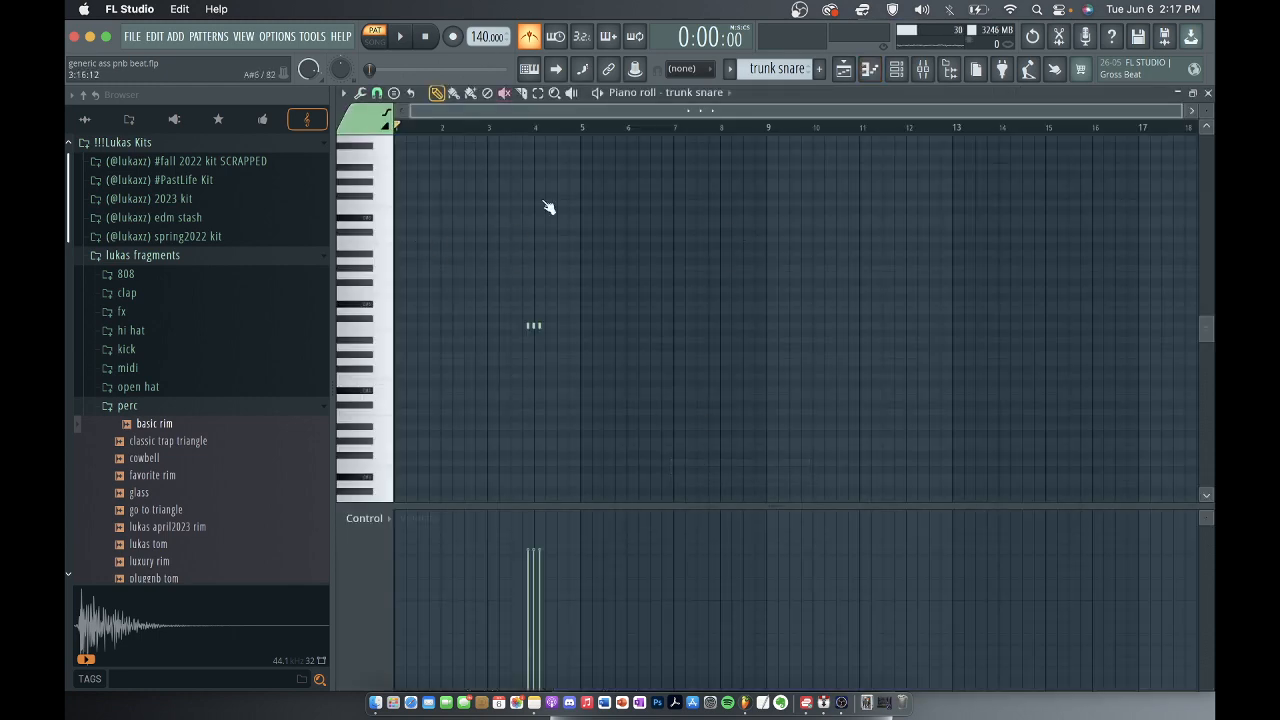
key("space")
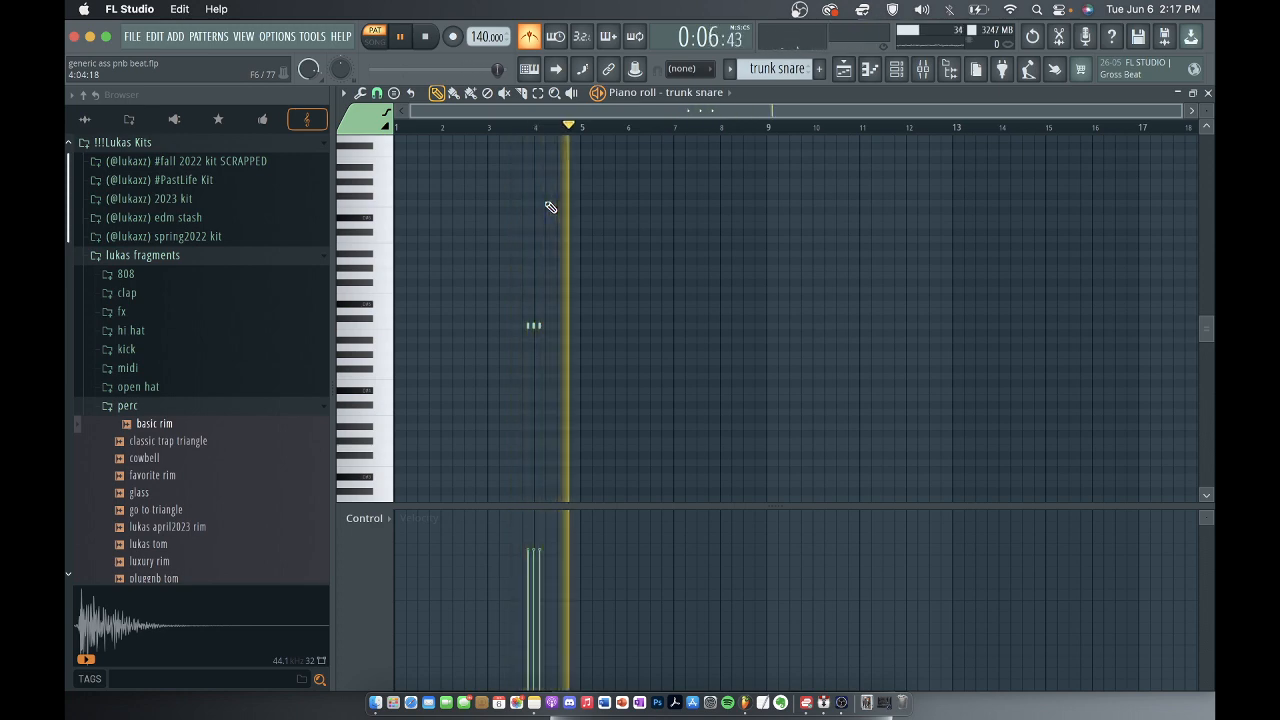
key("space")
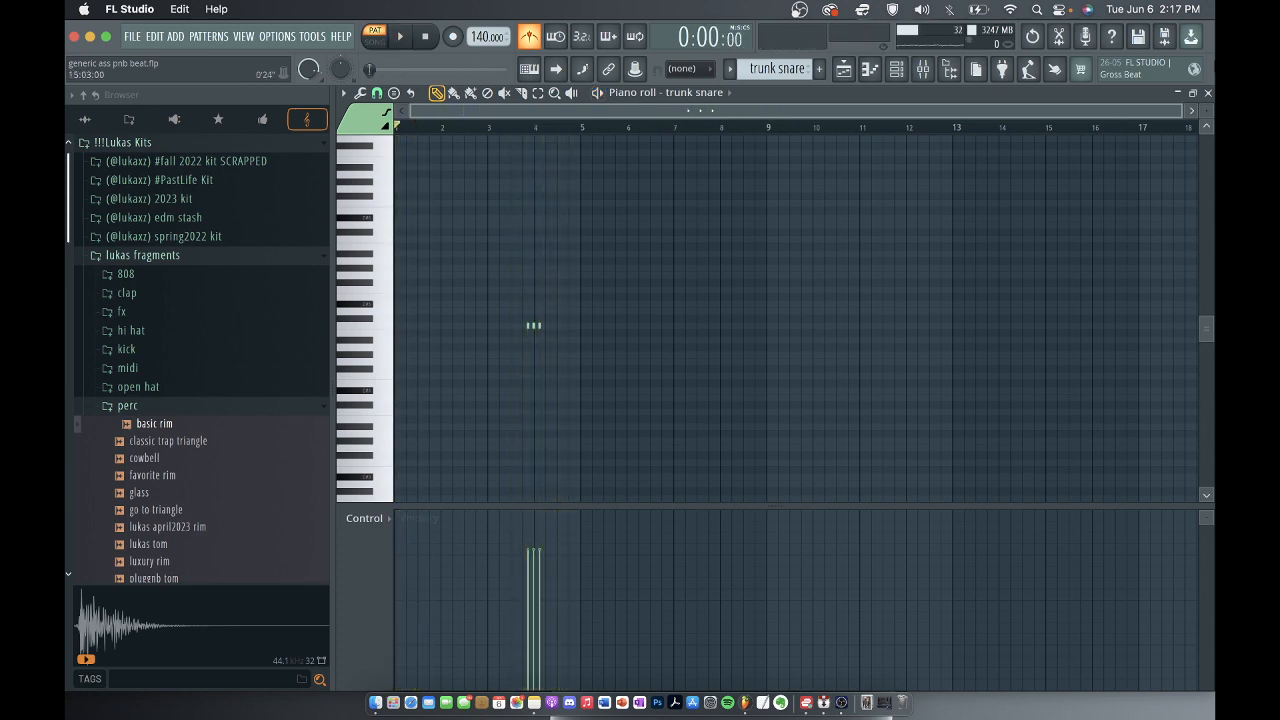
left_click(1208, 93)
left_click(1001, 92)
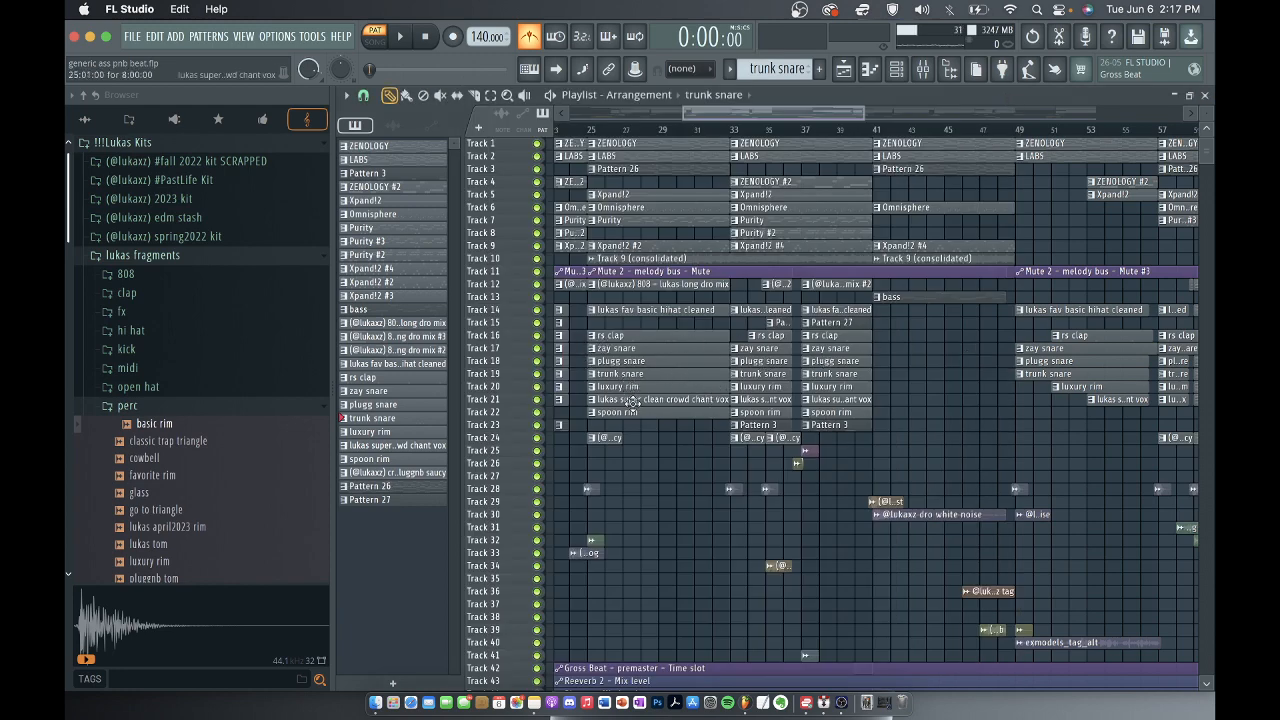
Select the luxury rim pattern, view its channel's sample and sampler settings, and check its mixer track for effects.
left_click(667, 387)
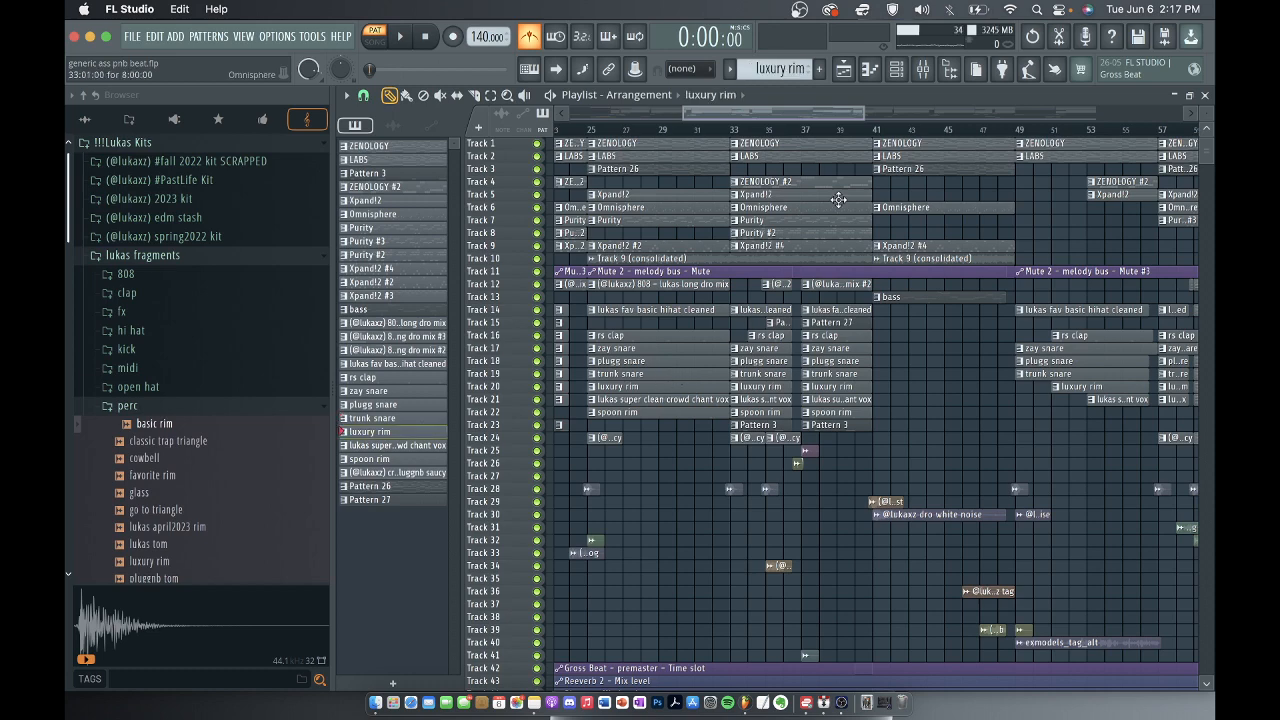
left_click(898, 70)
left_click(618, 516)
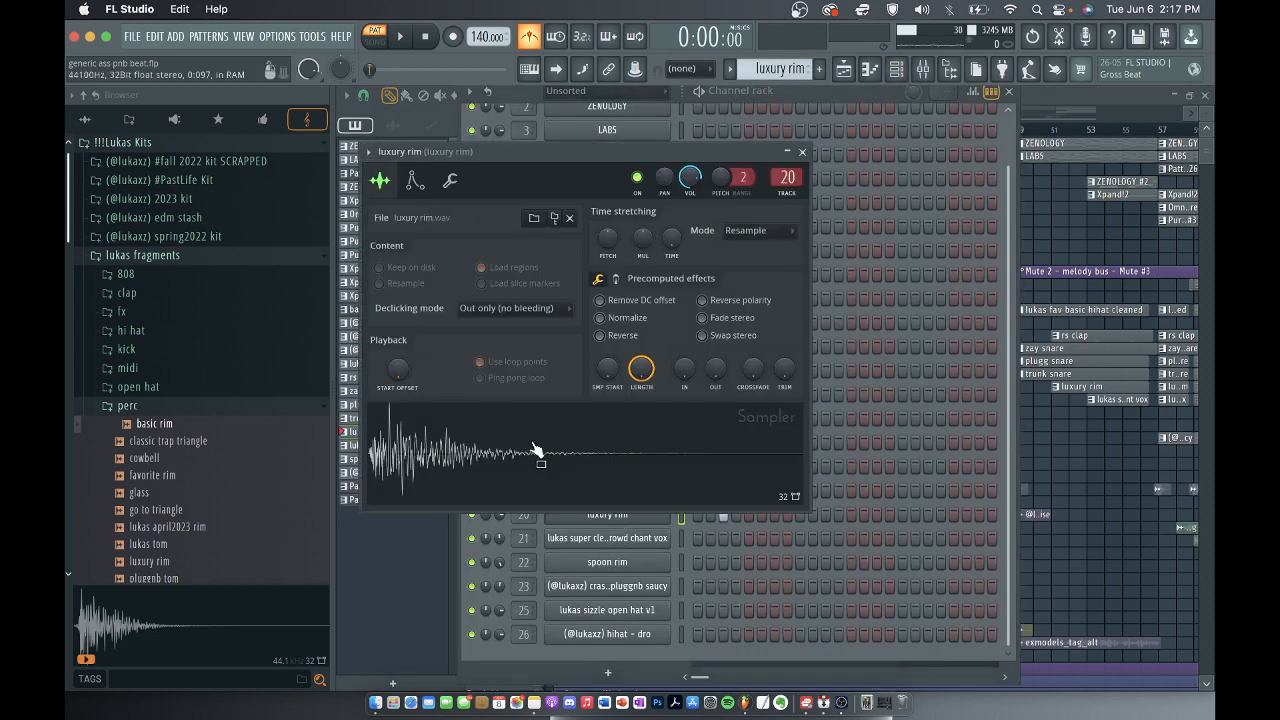
left_click(804, 151)
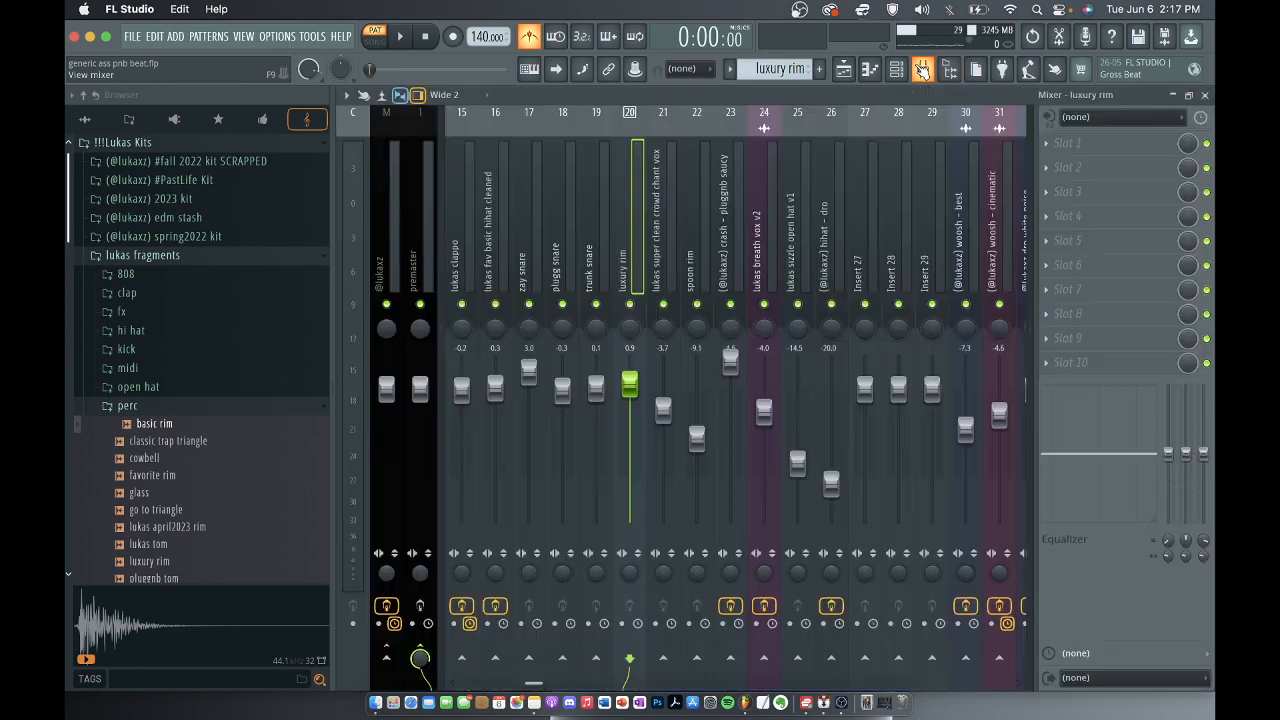
left_click(922, 69)
left_click(1204, 94)
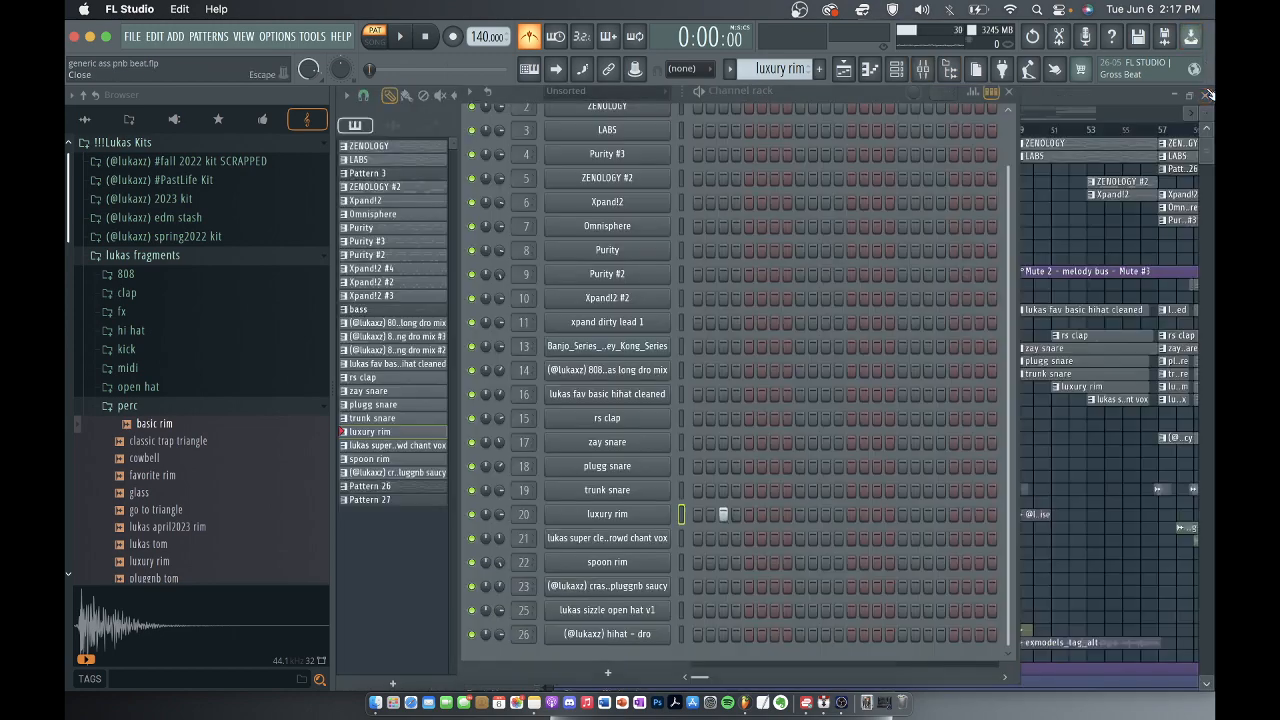
Play the luxury rim notes in the piano roll and return to the playlist.
right_click(653, 511)
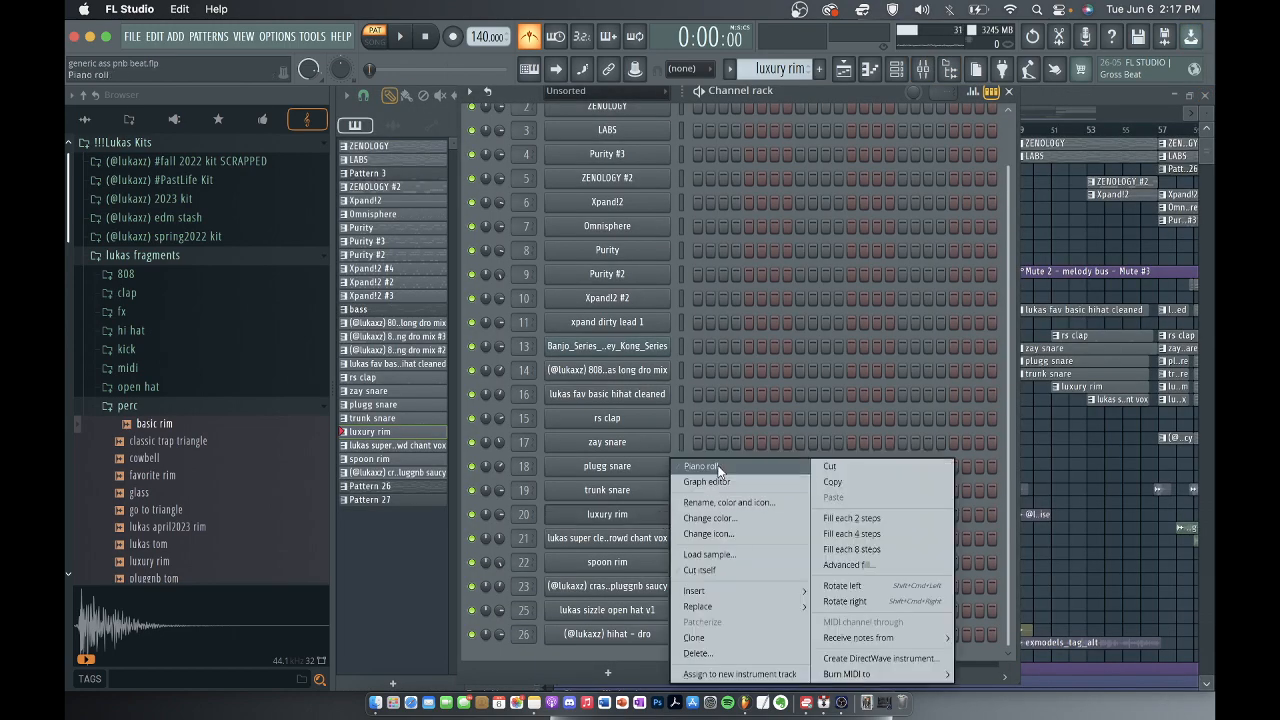
left_click(700, 467)
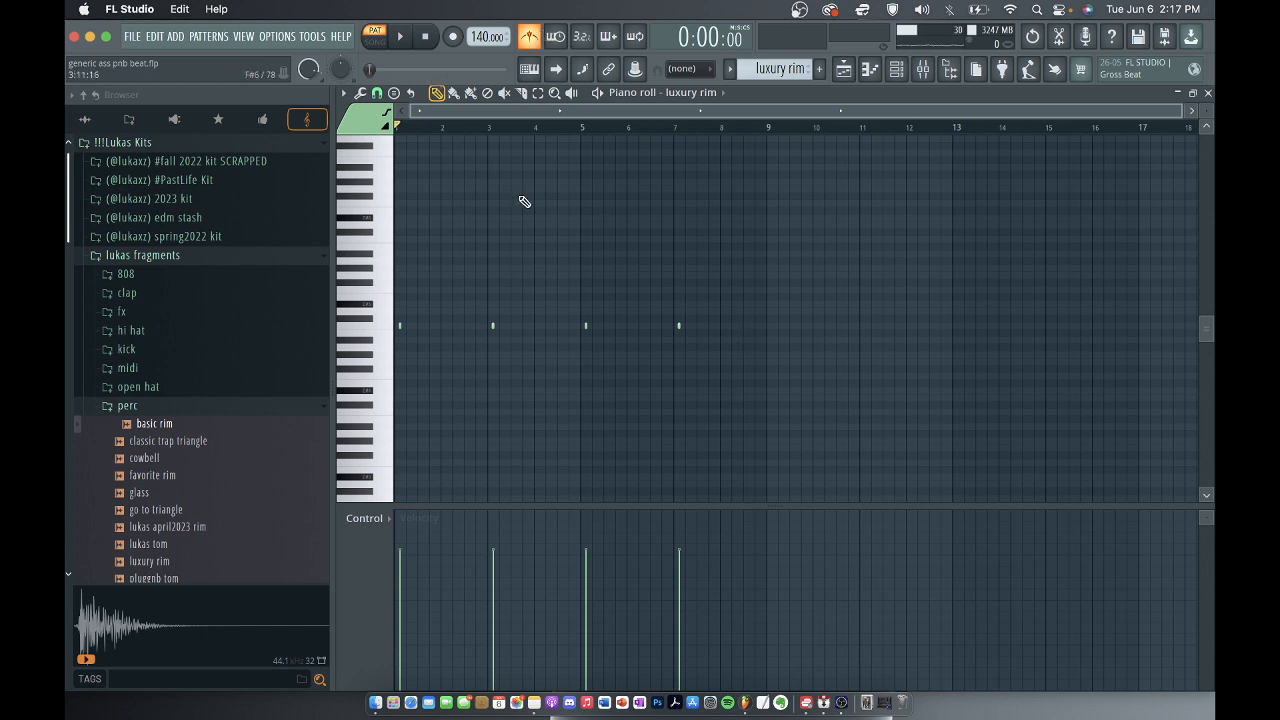
key("space")
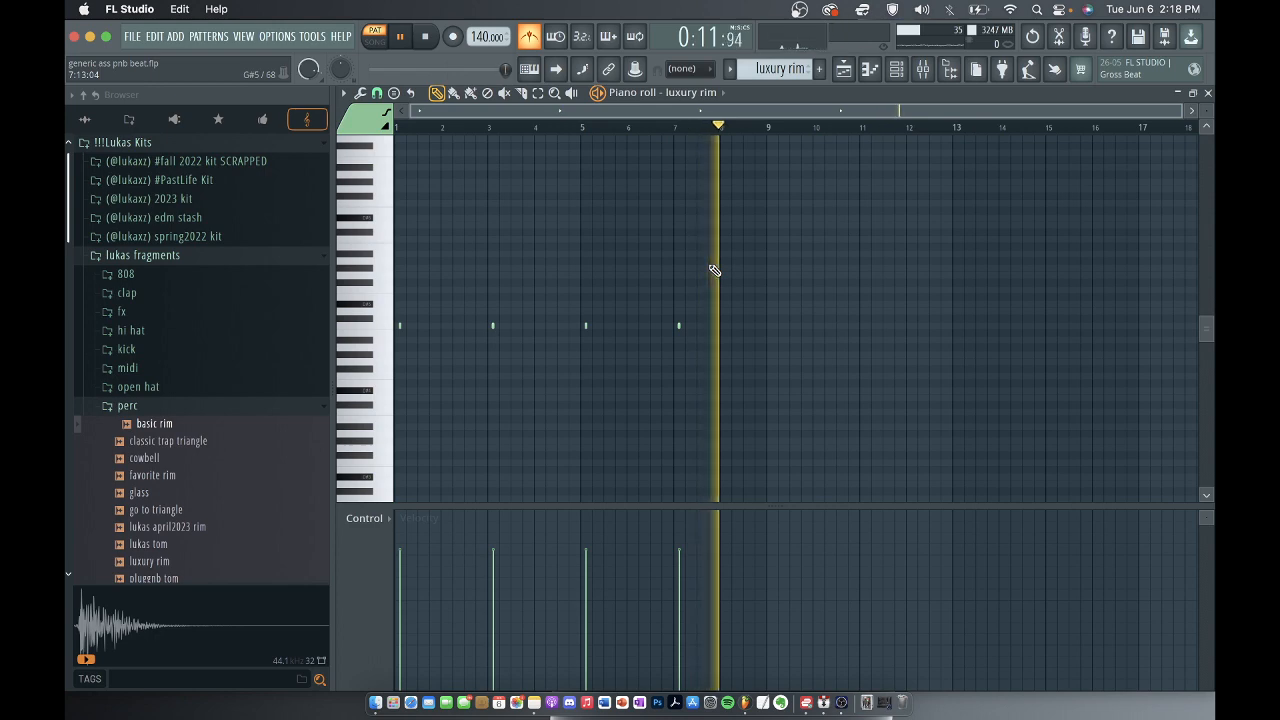
key("space")
left_click(1208, 93)
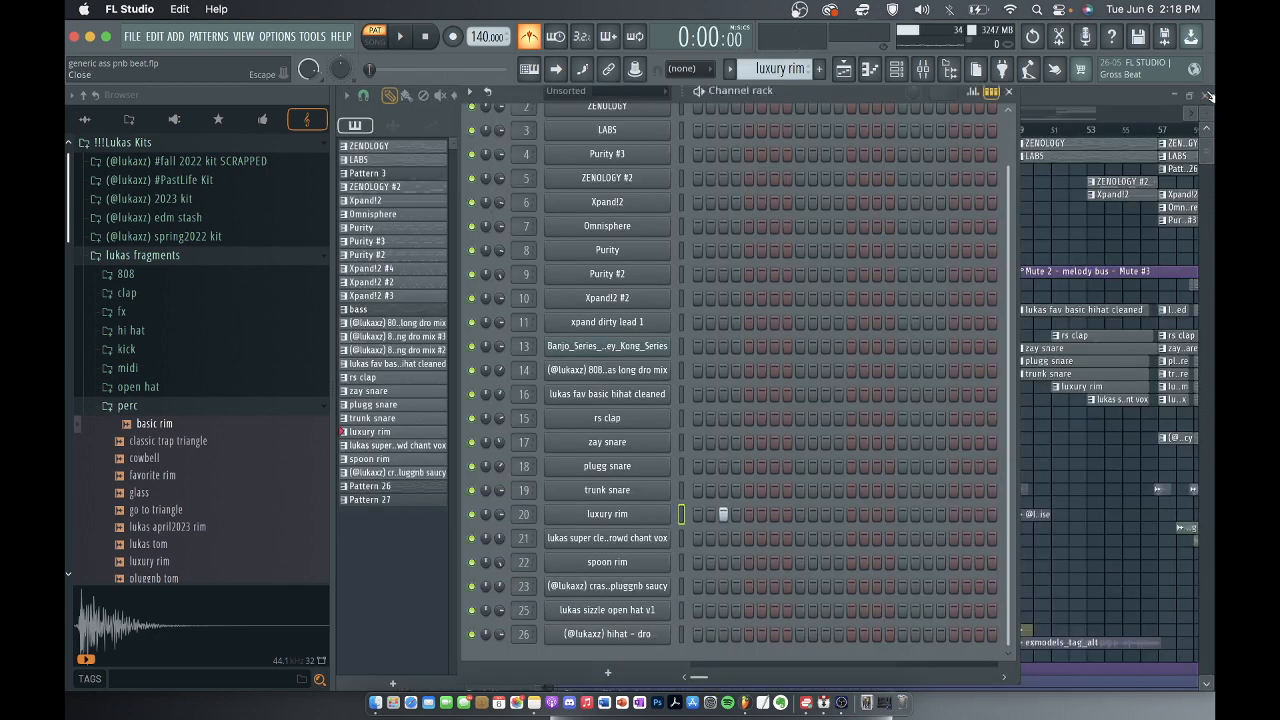
left_click(1008, 91)
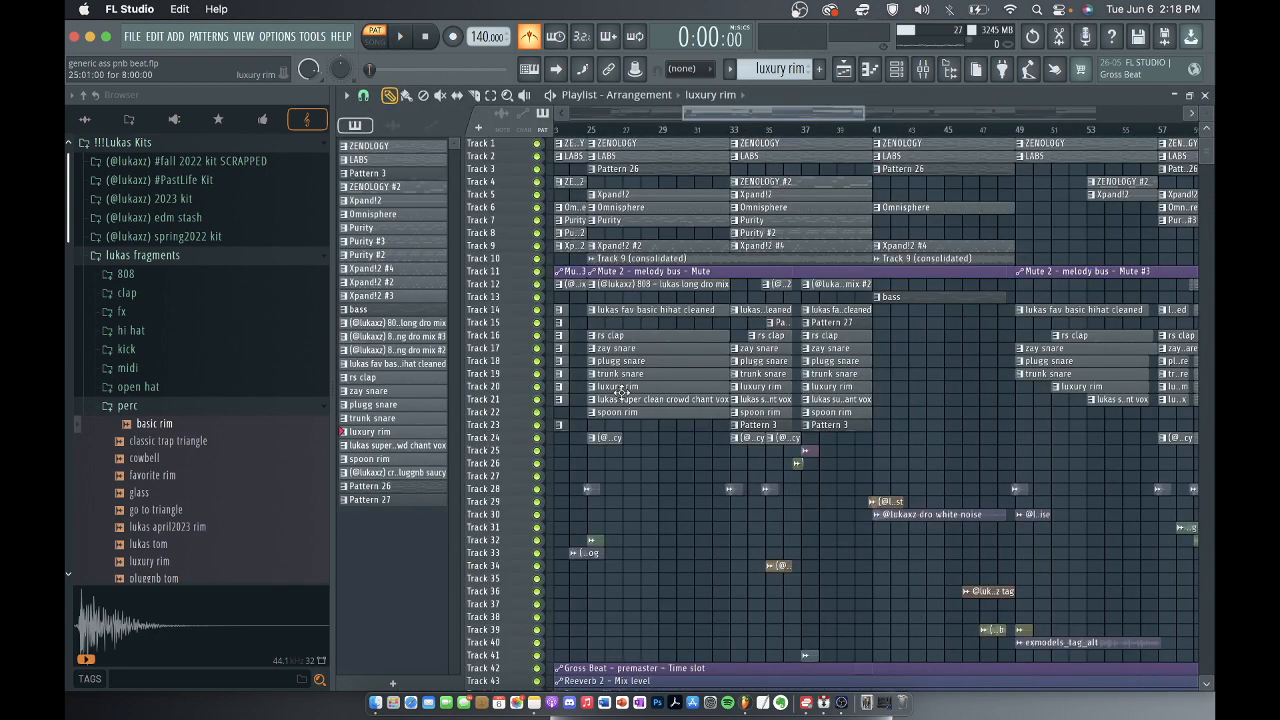
Select the lukas super clean crowd chant vox pattern in the playlist and view its channel's sampler settings and sample.
left_click(683, 399)
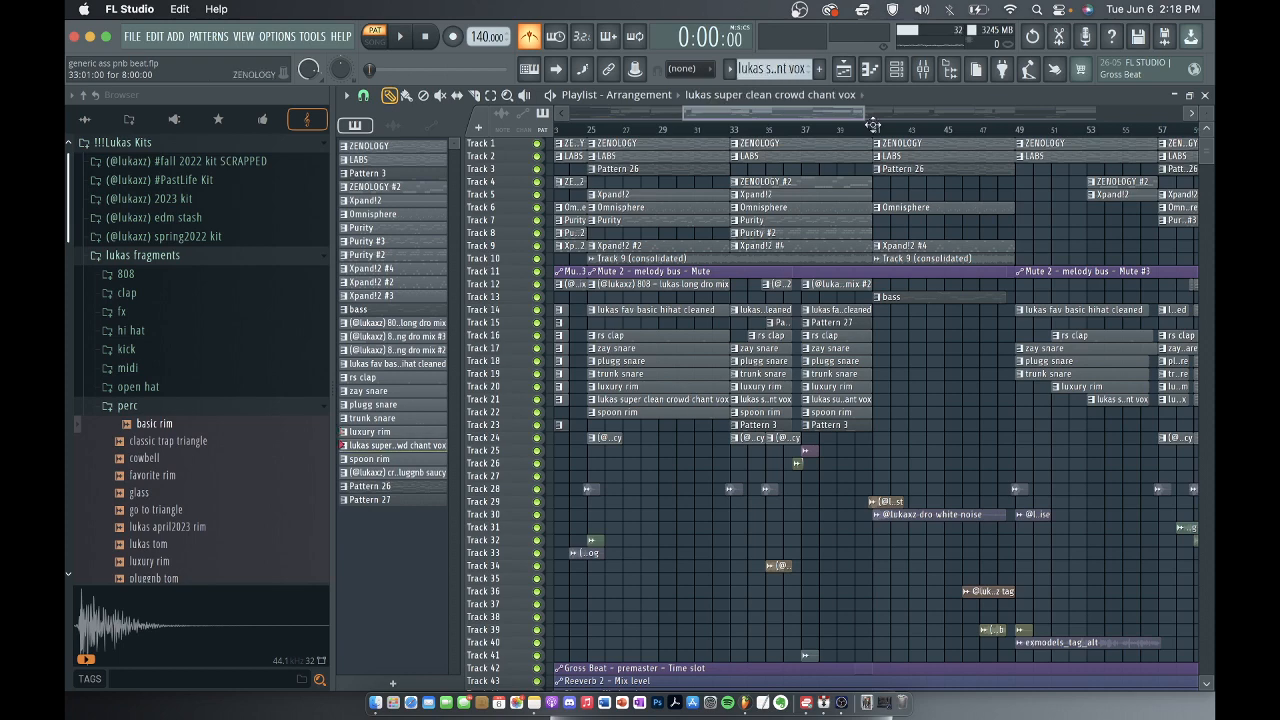
left_click(896, 72)
left_click(633, 540)
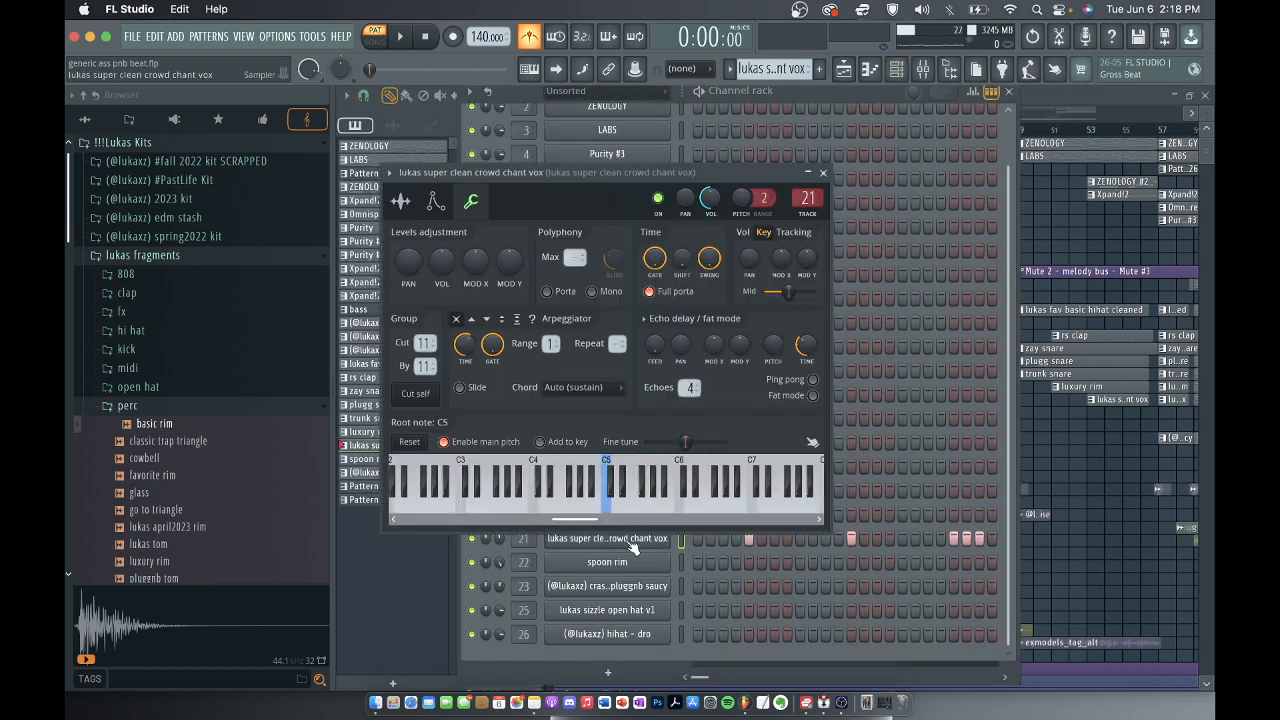
left_click(400, 201)
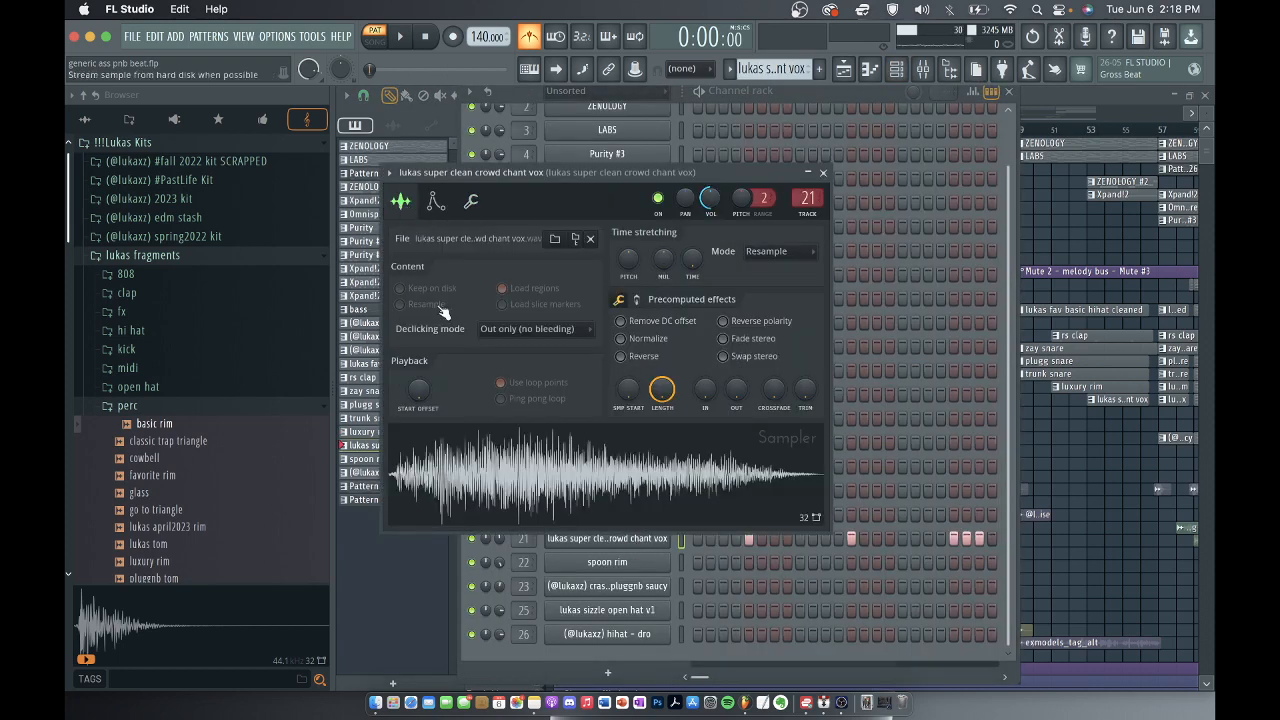
left_click(823, 173)
Open the crowd chant vox channel in the piano roll and examine its note pattern, including the rapid repeats after bar 4.
right_click(595, 541)
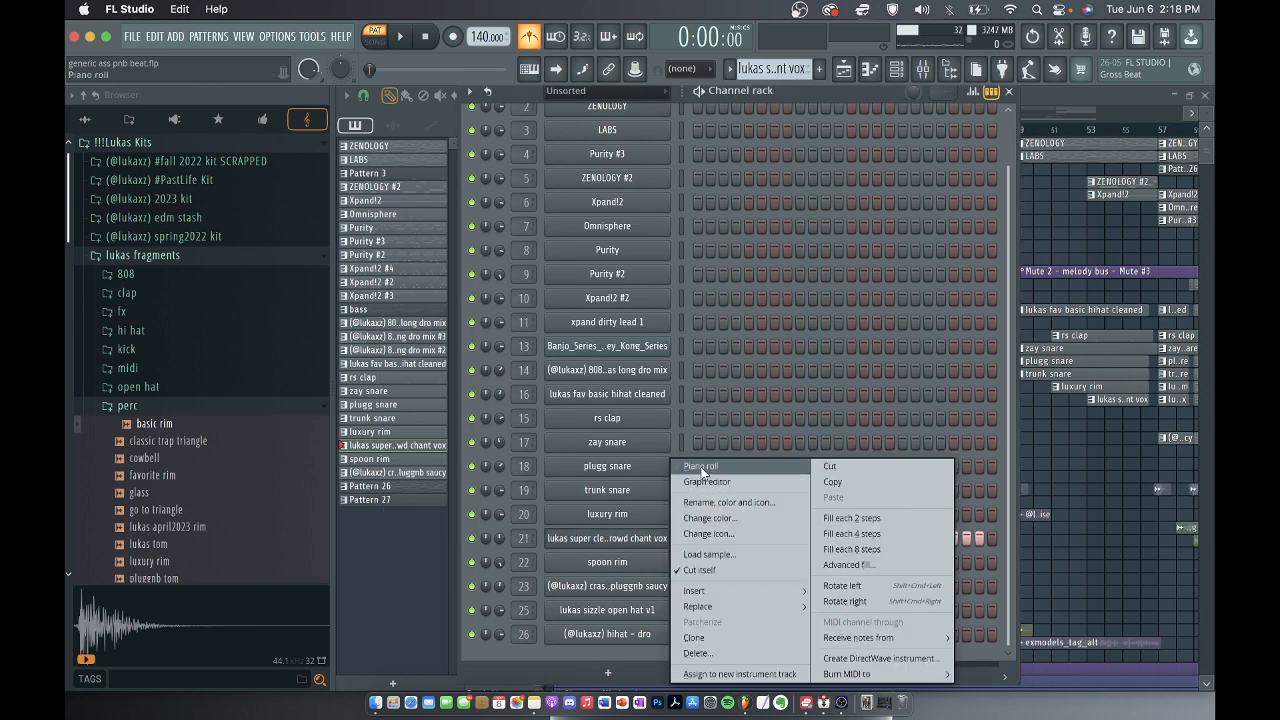
left_click(614, 541)
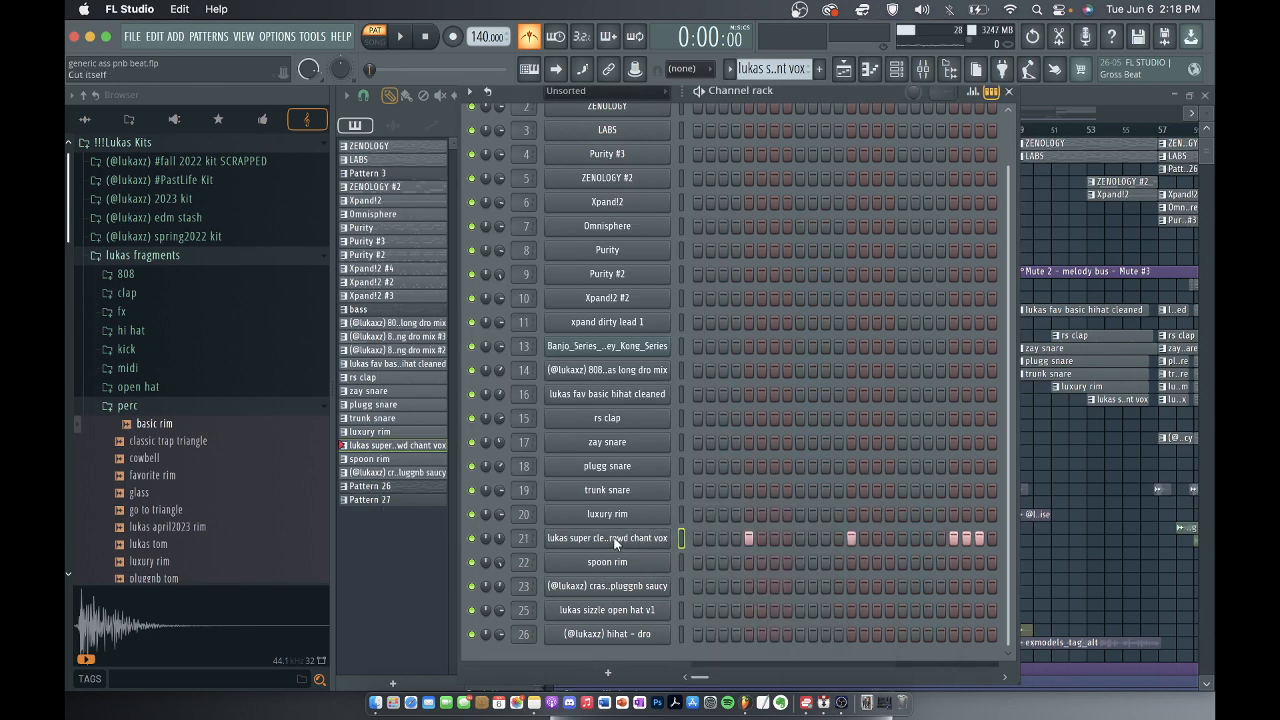
right_click(614, 540)
left_click(700, 466)
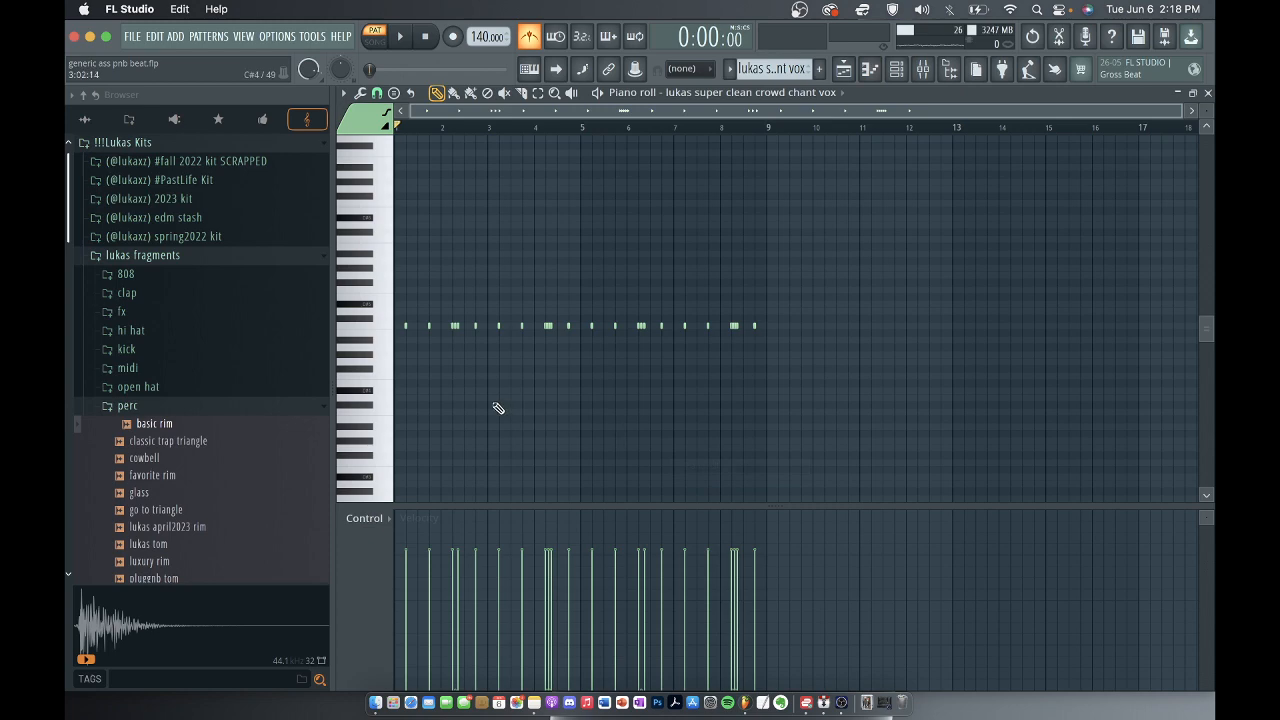
scroll(414, 394, "up", 1)
scroll(517, 354, "up", 3)
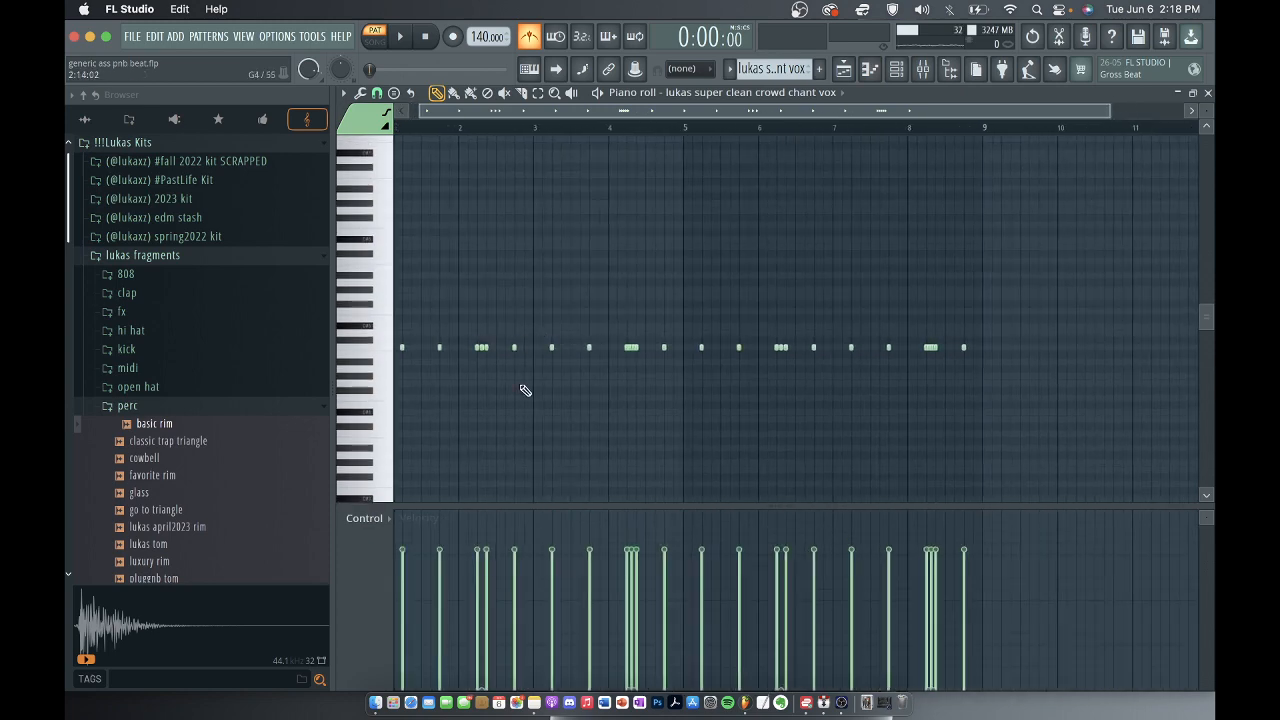
scroll(520, 386, "left", 1)
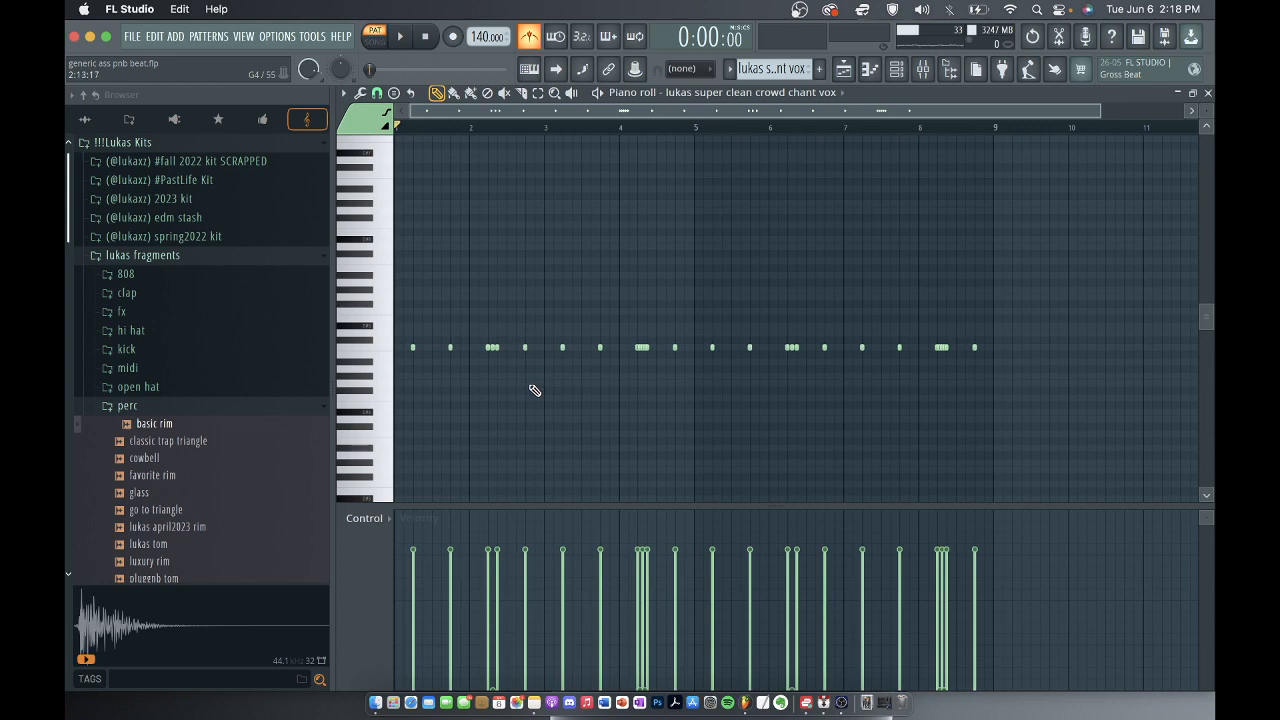
scroll(644, 380, "up", 4)
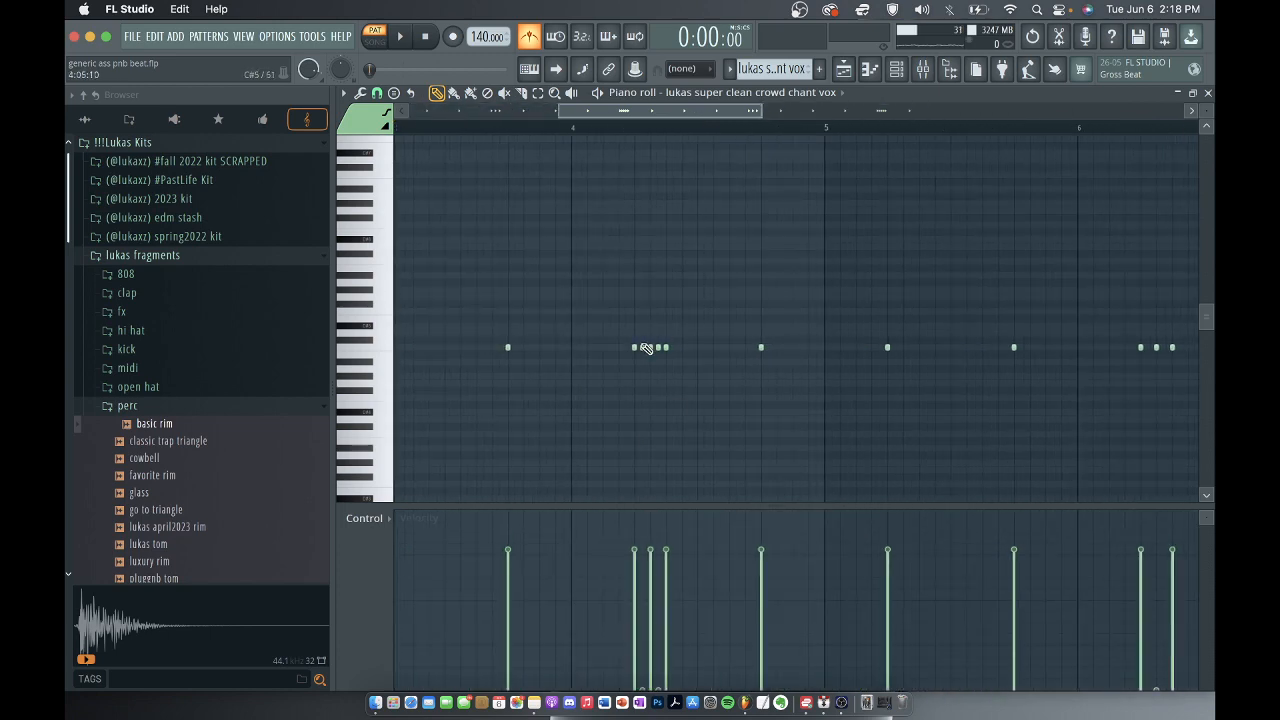
scroll(674, 357, "down", 5)
scroll(678, 358, "up", 1)
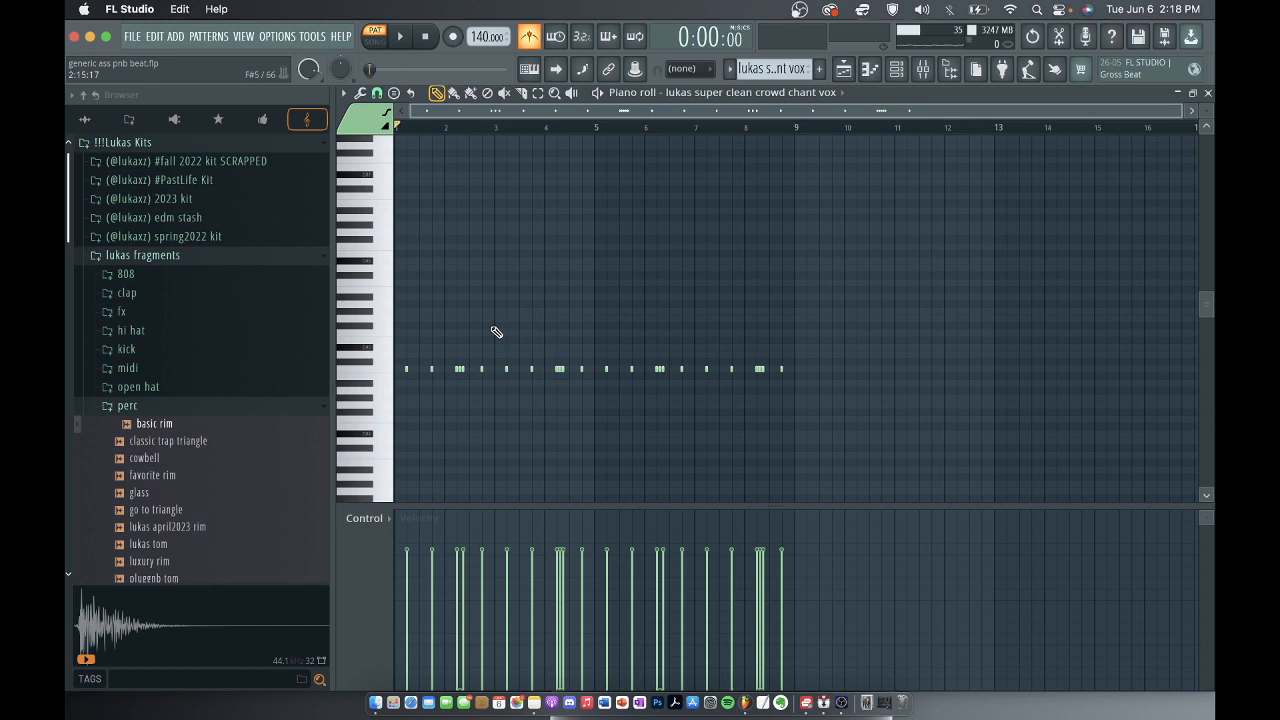
Play the crowd chant vox notes and close the piano roll.
key("space")
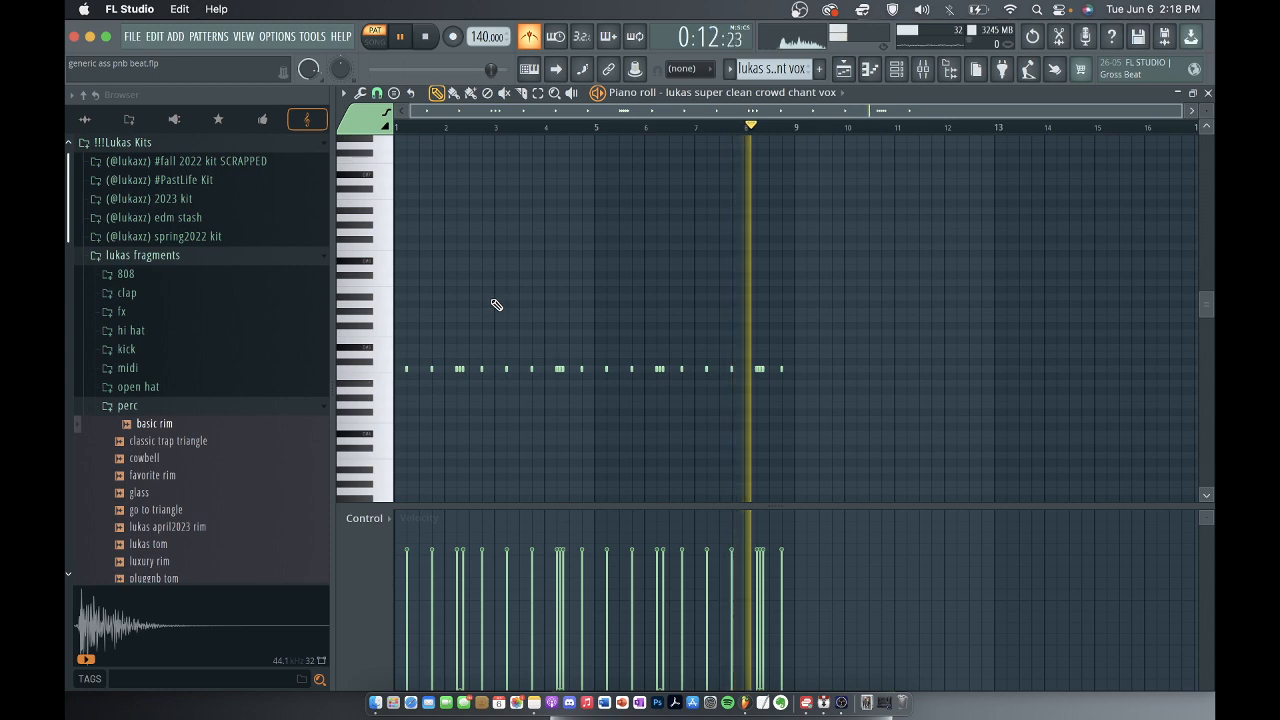
key("space")
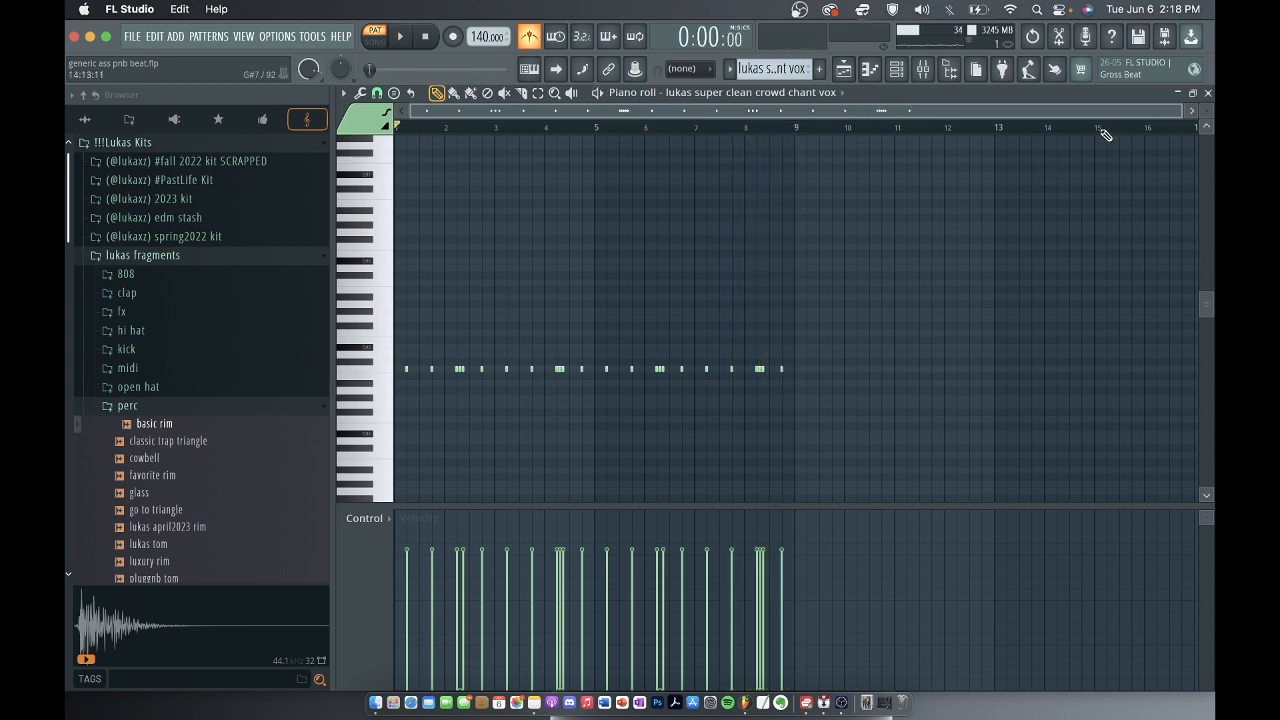
left_click(1208, 92)
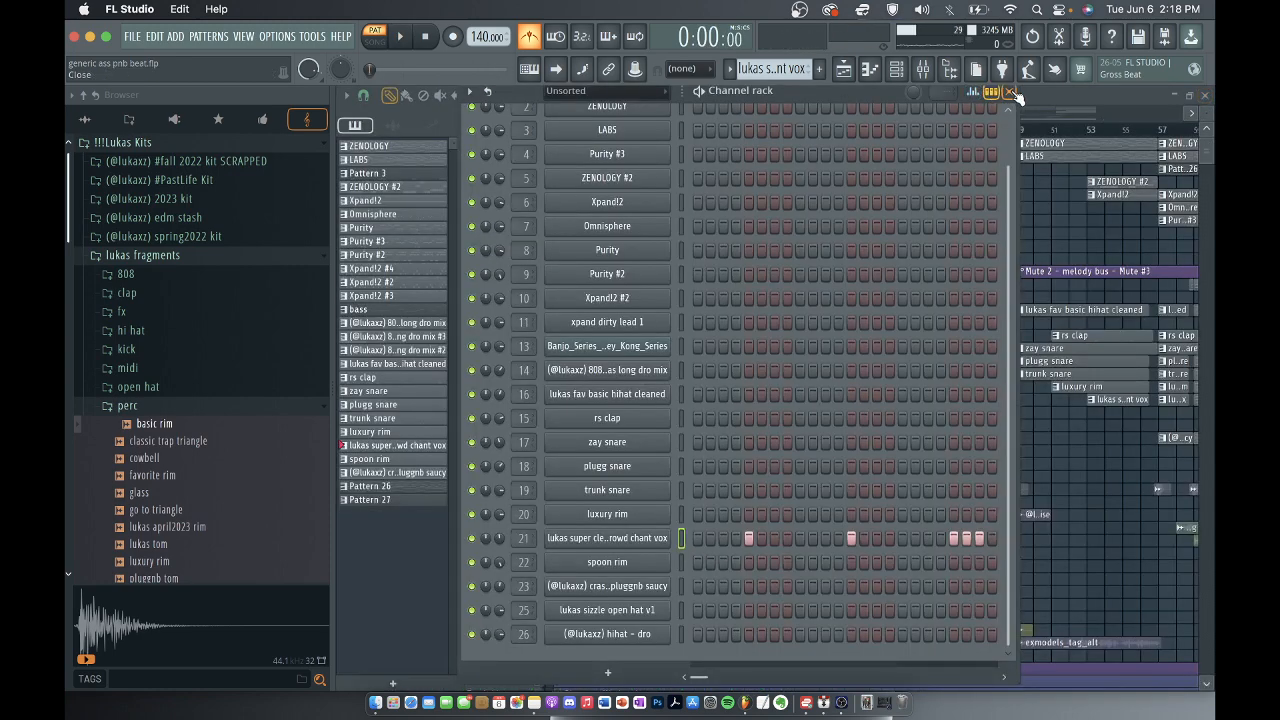
Check the crowd chant vox's mixer track 21 for effects and return to the playlist.
key("F9")
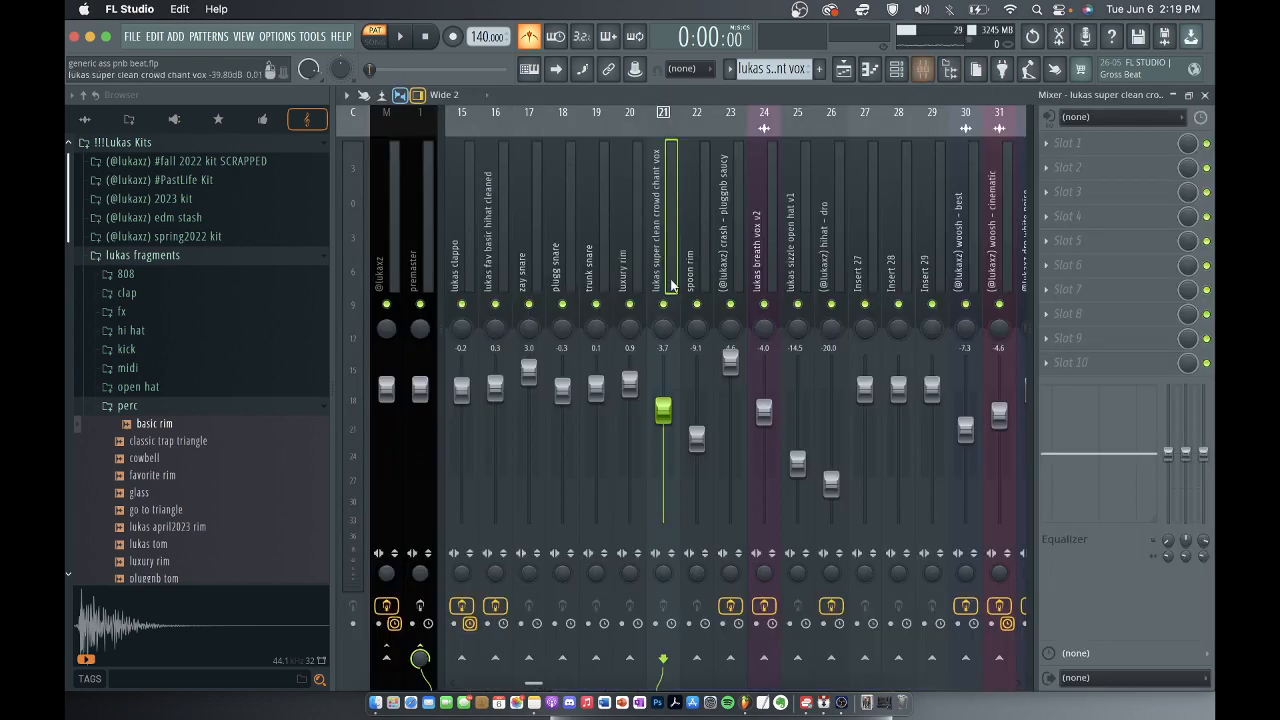
left_click(1206, 94)
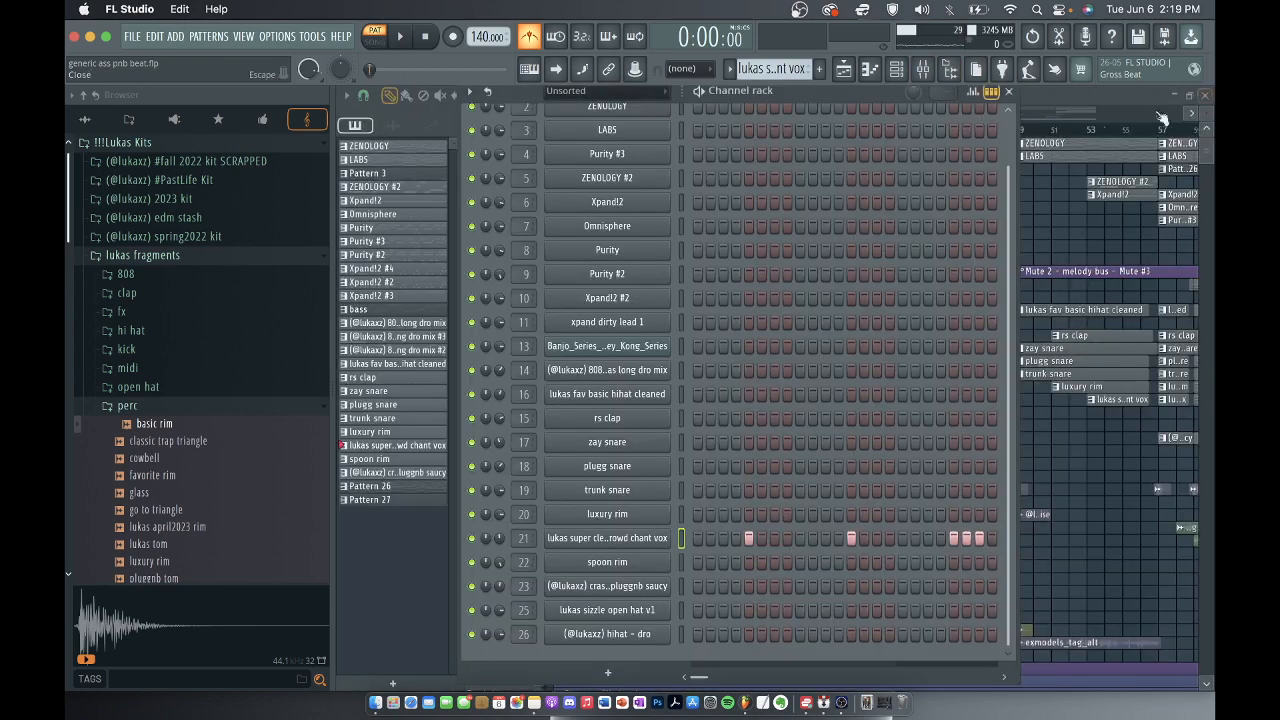
left_click(1012, 91)
Select the spoon rim pattern in the playlist and view its channel's sample.
scroll(793, 462, "up", 2)
scroll(793, 437, "down", 3)
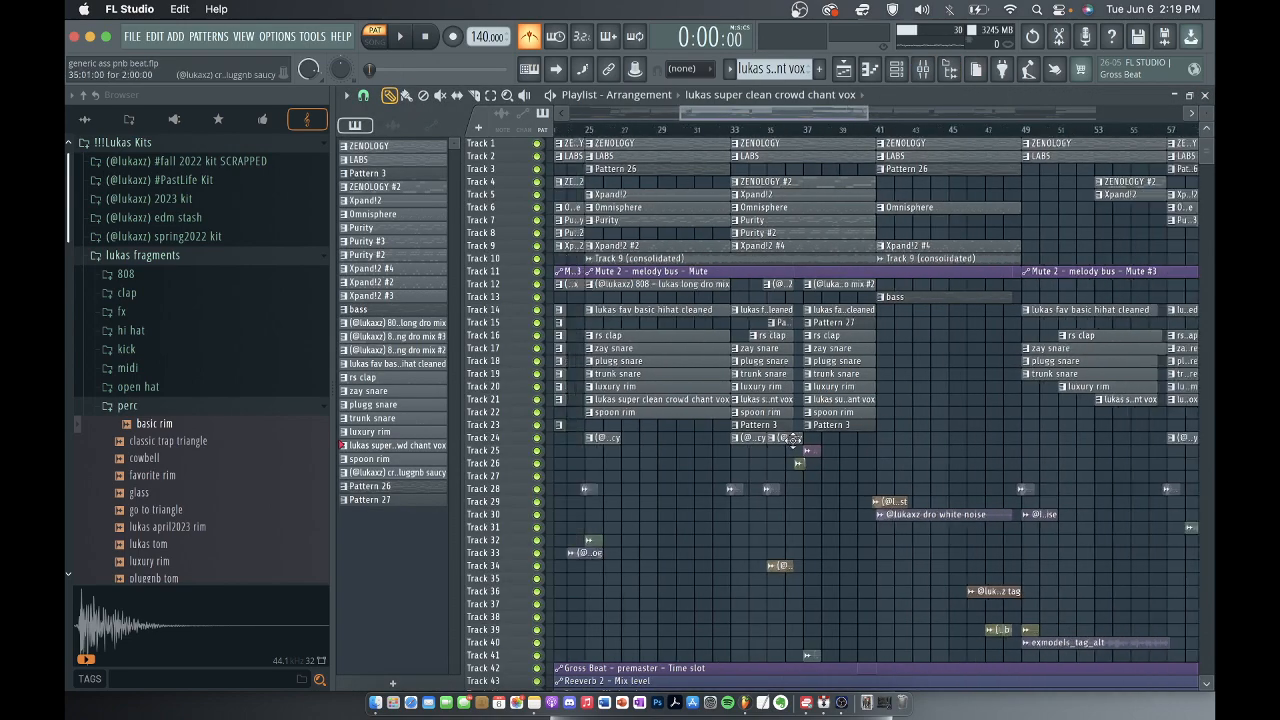
left_click(707, 412)
left_click(922, 68)
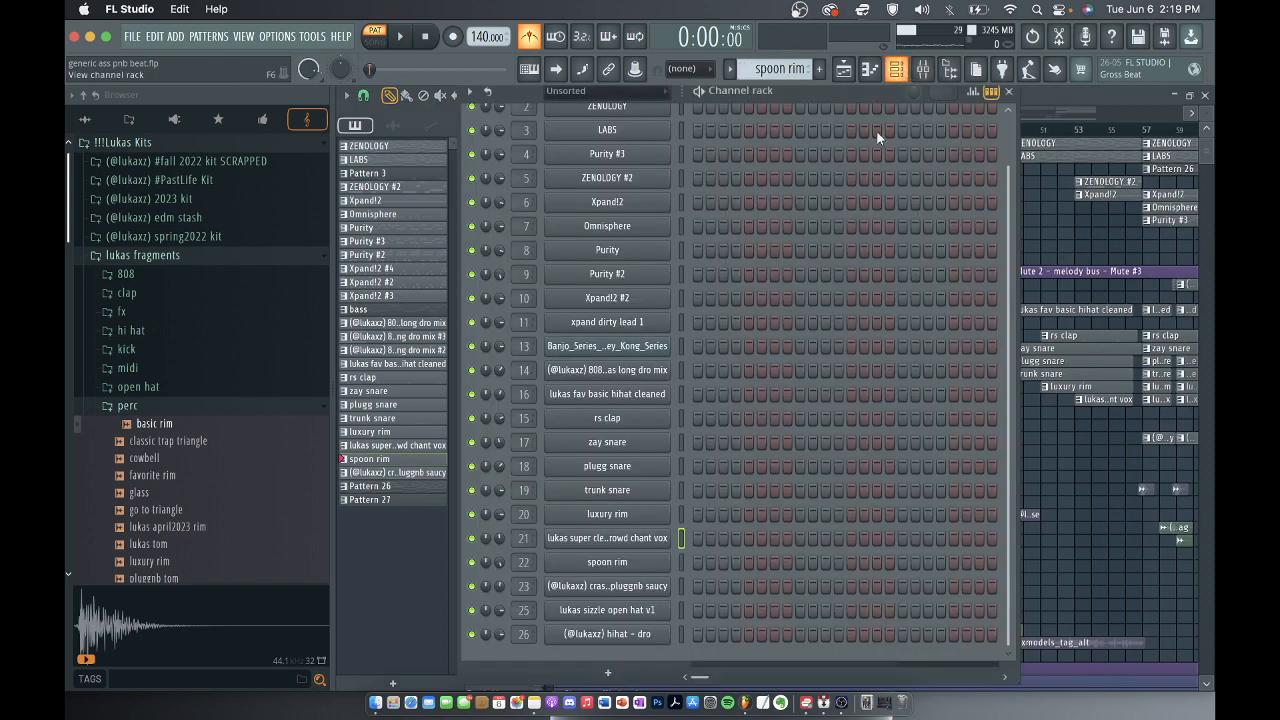
left_click(620, 565)
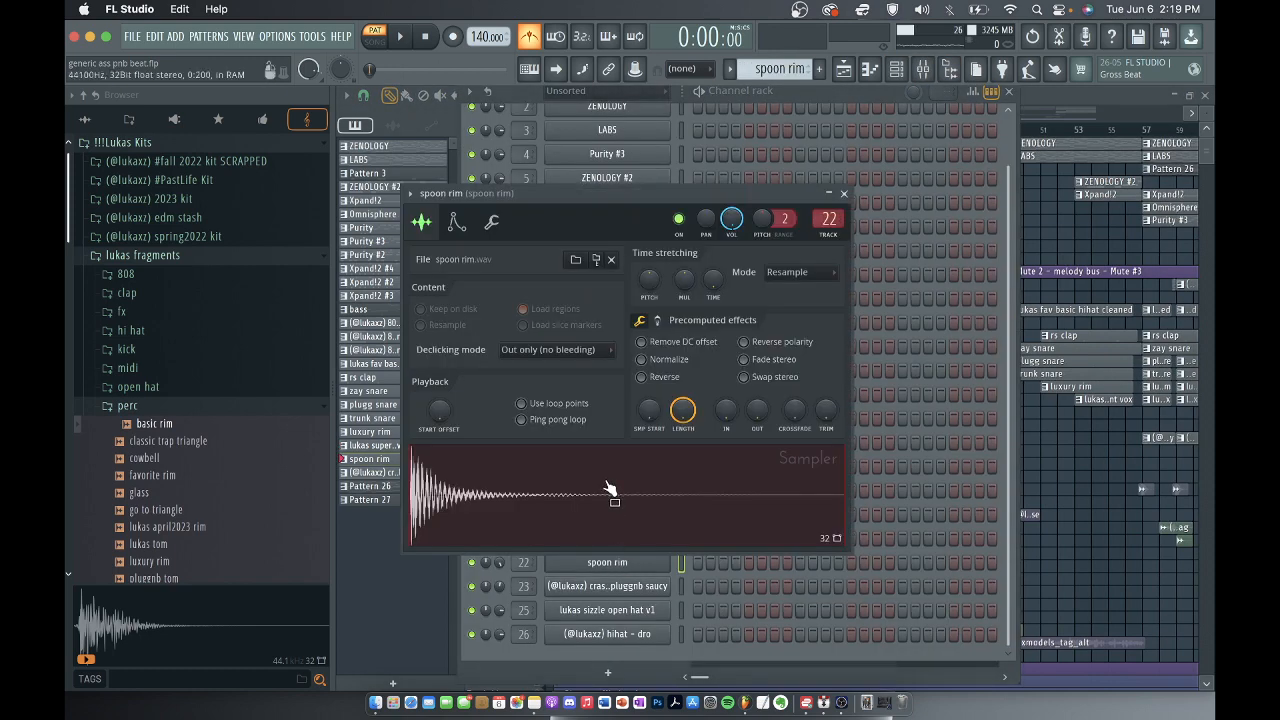
left_click(845, 194)
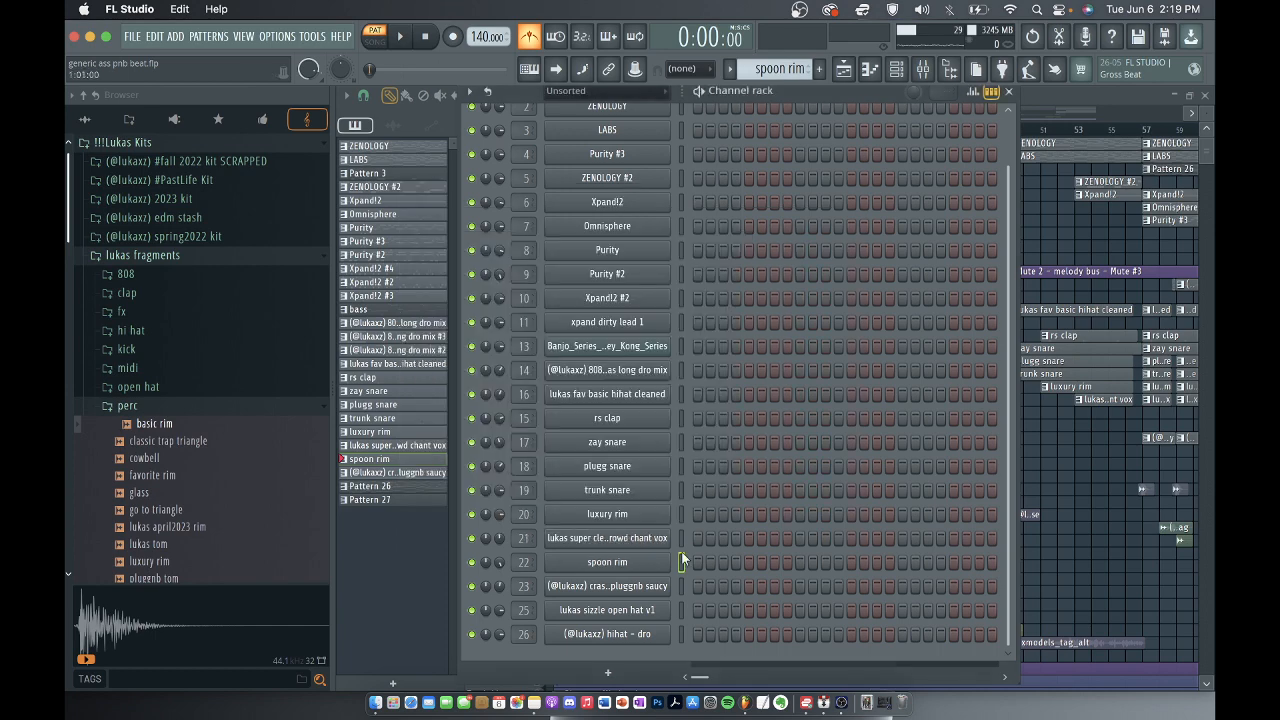
Open the spoon rim channel in the piano roll and play its notes from bar 7.
right_click(640, 571)
left_click(692, 464)
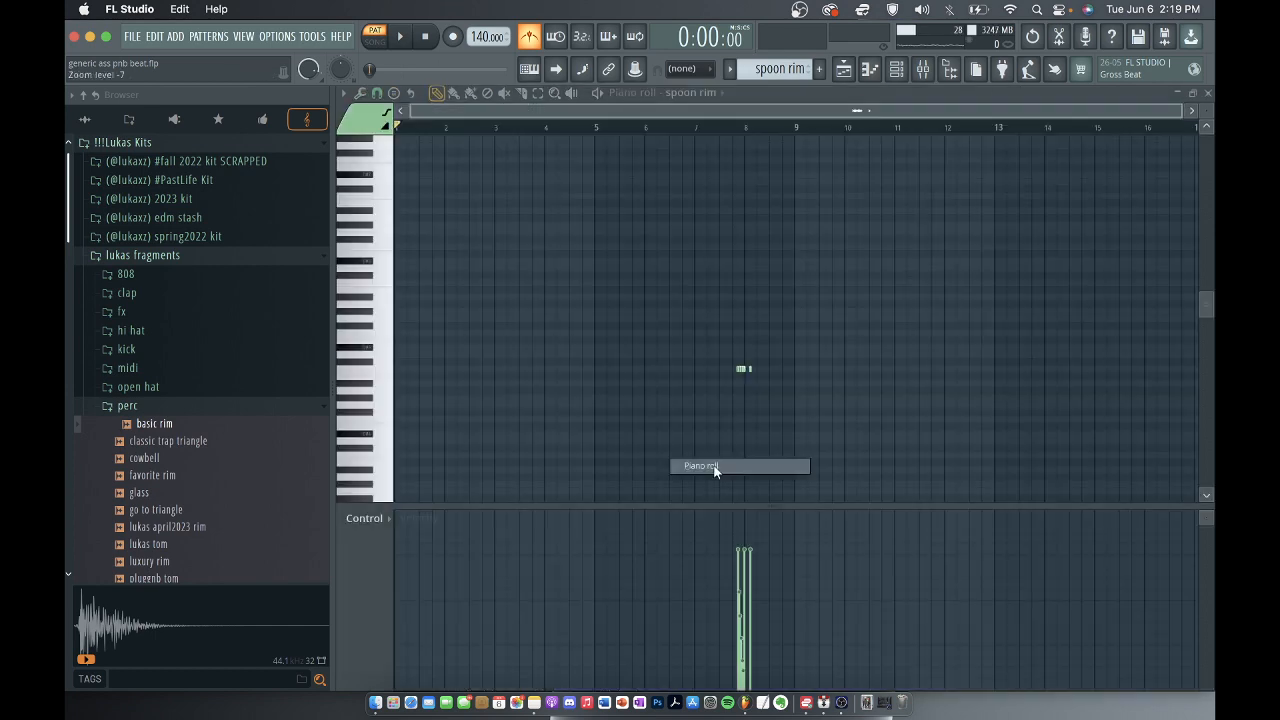
mouse_move(694, 128)
left_mouse_down()
mouse_move(790, 128)
mouse_move(695, 128)
left_mouse_up()
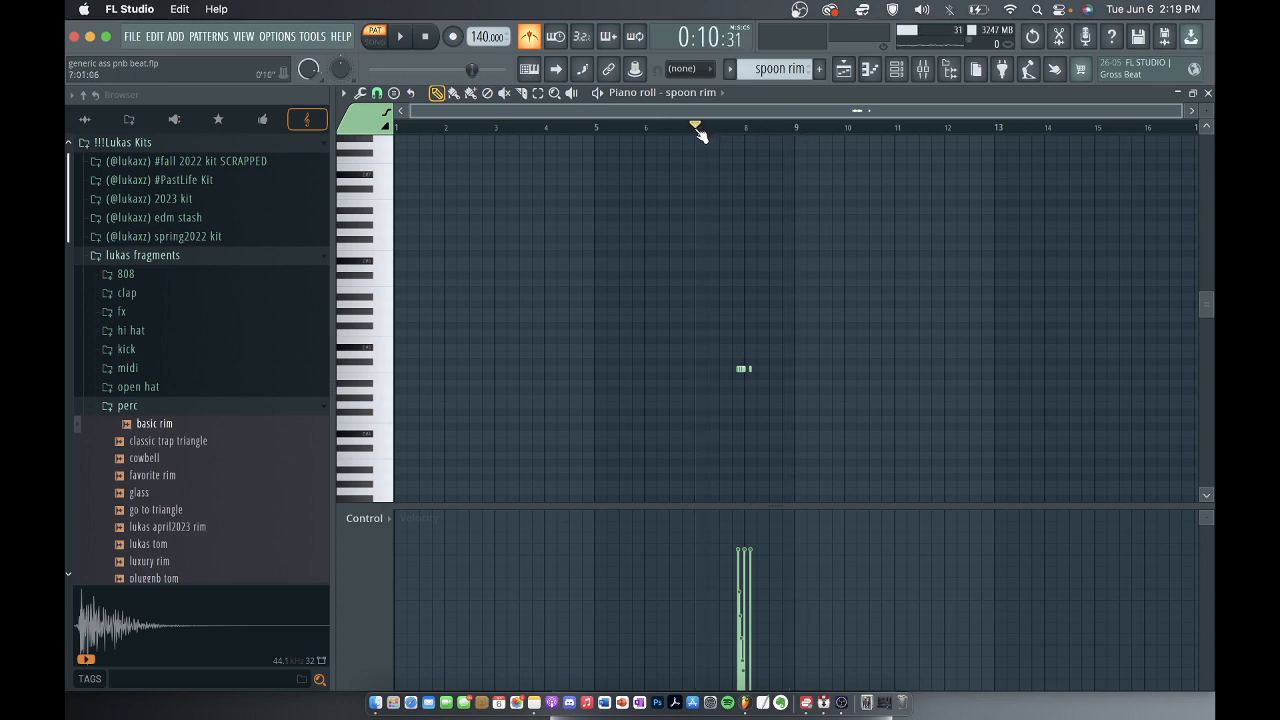
key("space")
scroll(755, 269, "up", 2)
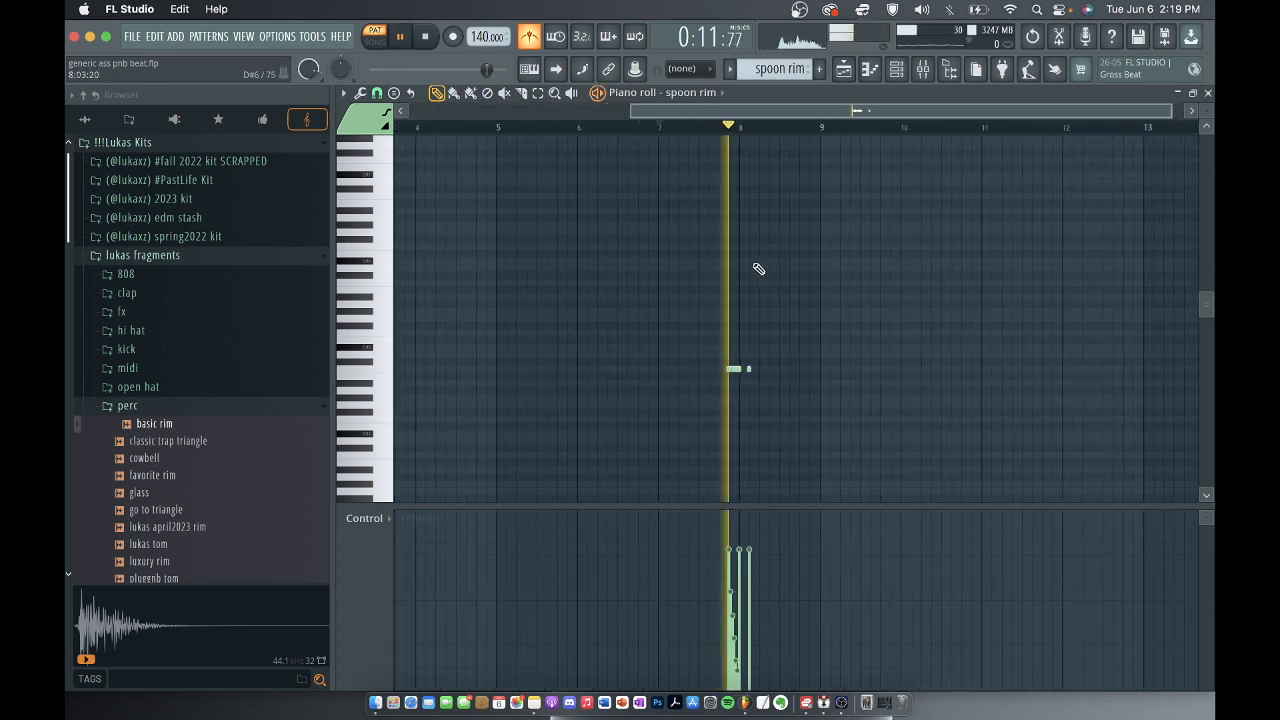
key("space")
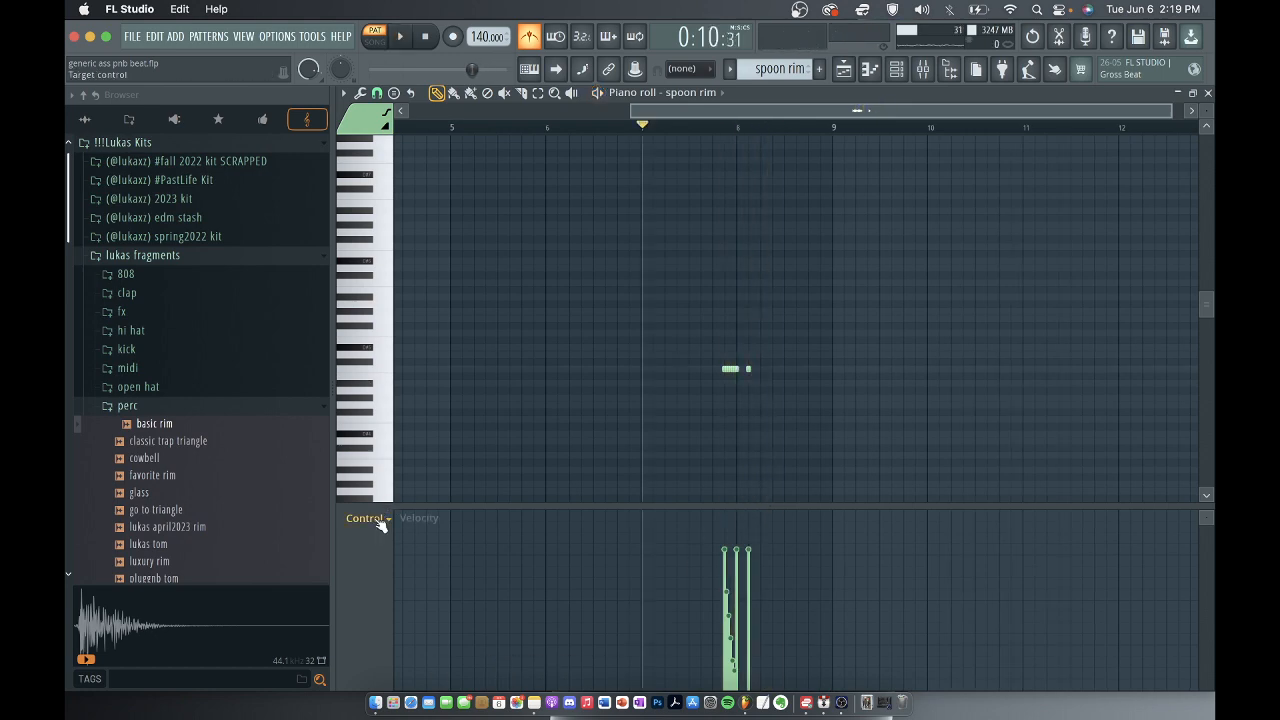
Examine the spoon rim roll around bar 8 up close, including its note velocities.
left_click(379, 522)
left_click(806, 443)
scroll(770, 444, "up", 4)
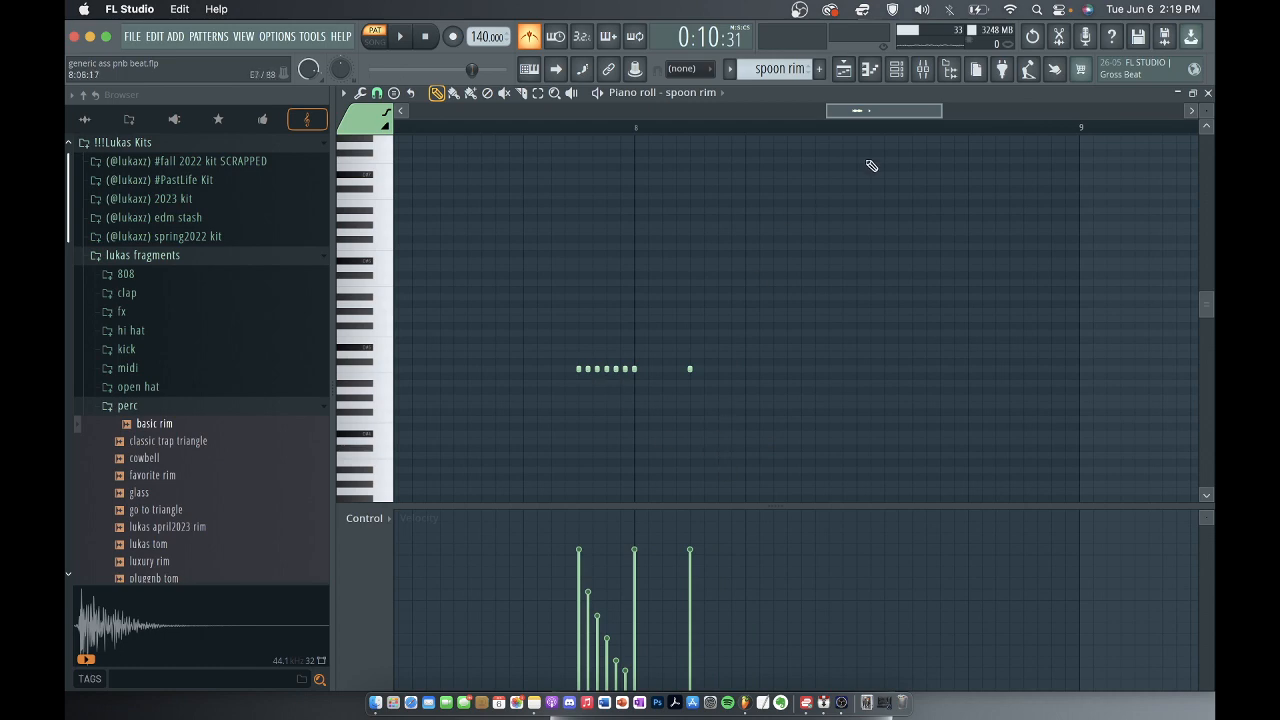
Toggle the Cut itself option of the spoon rim channel.
key("F6")
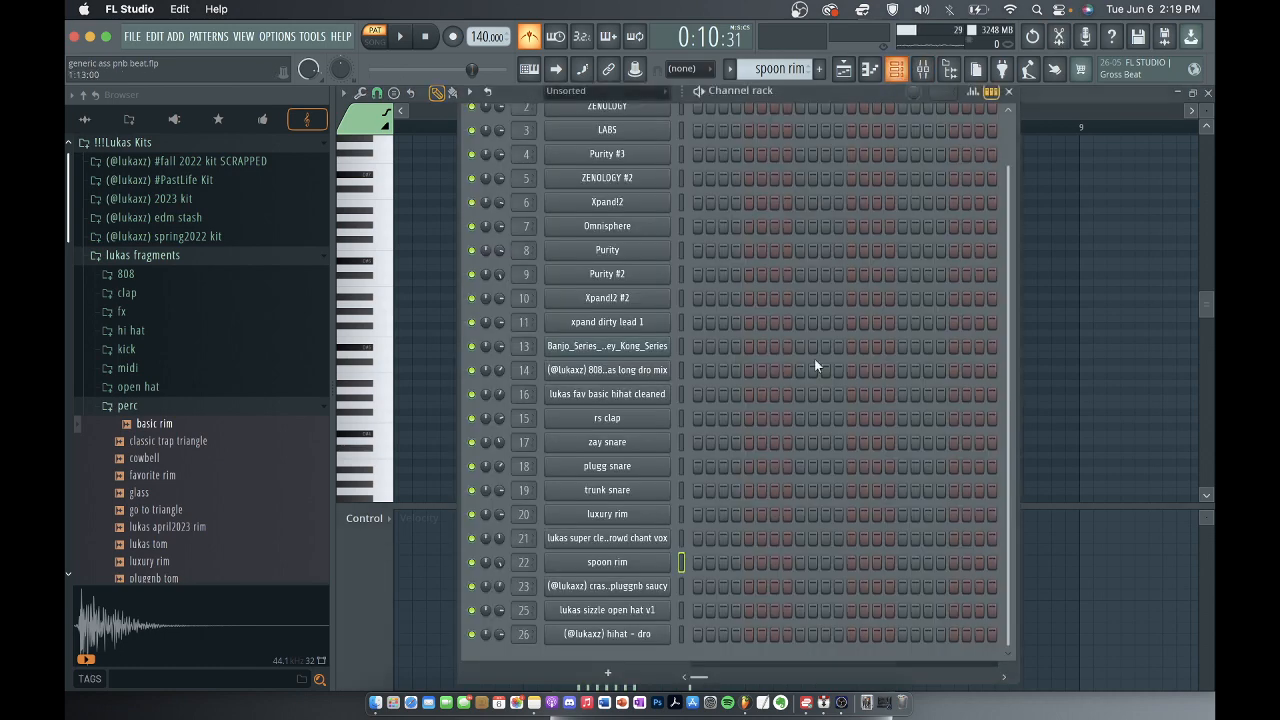
left_click(619, 563)
right_click(615, 565)
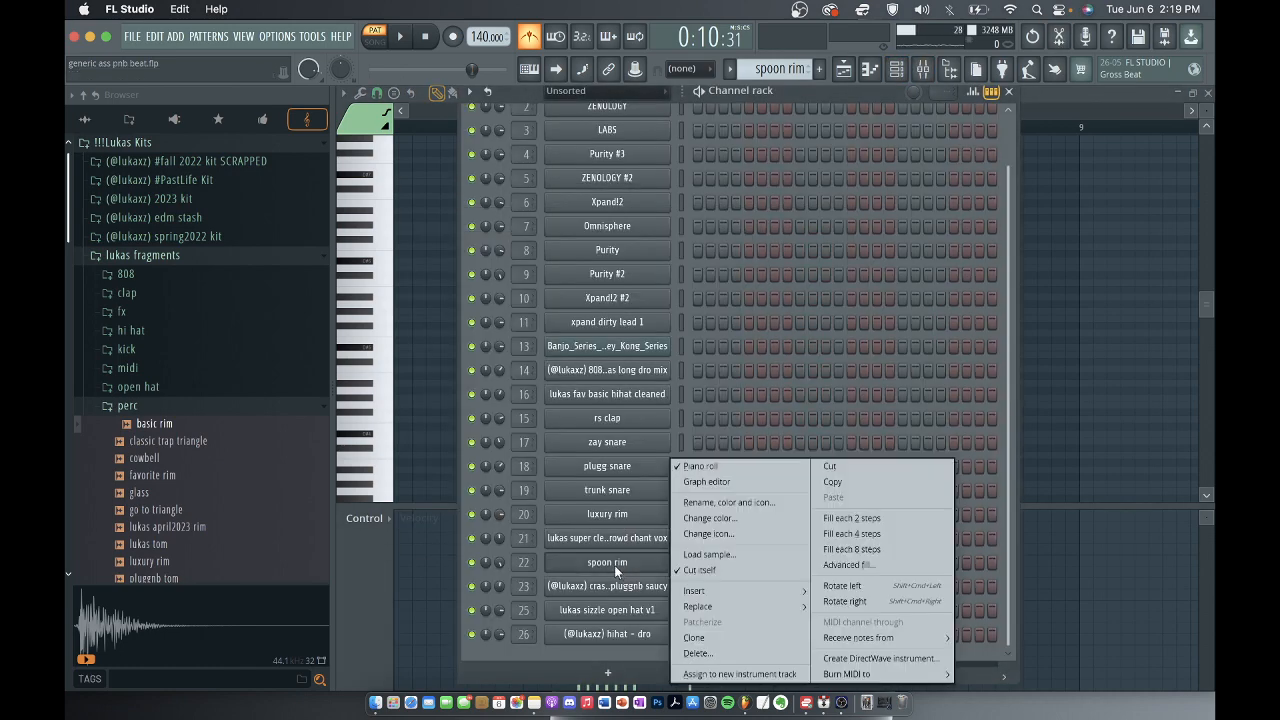
left_click(700, 570)
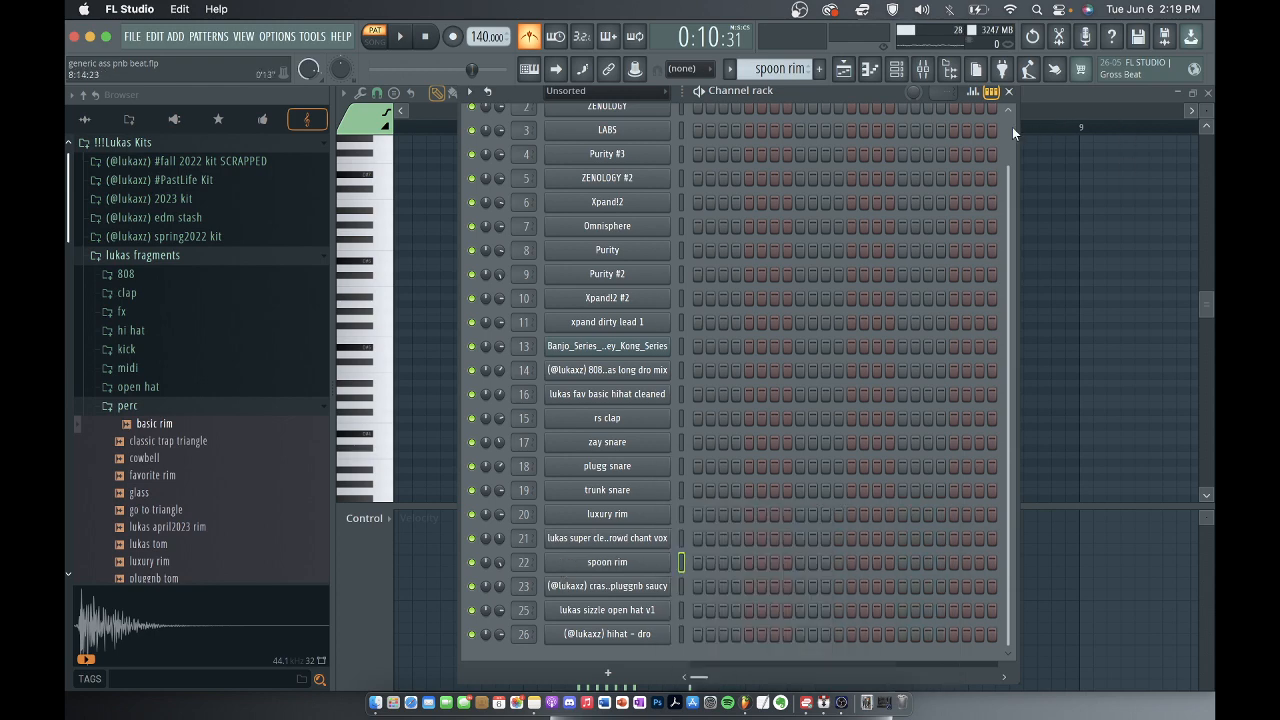
Return to the playlist and locate the crash pattern on Track 24 at bar 17.
left_click(1008, 91)
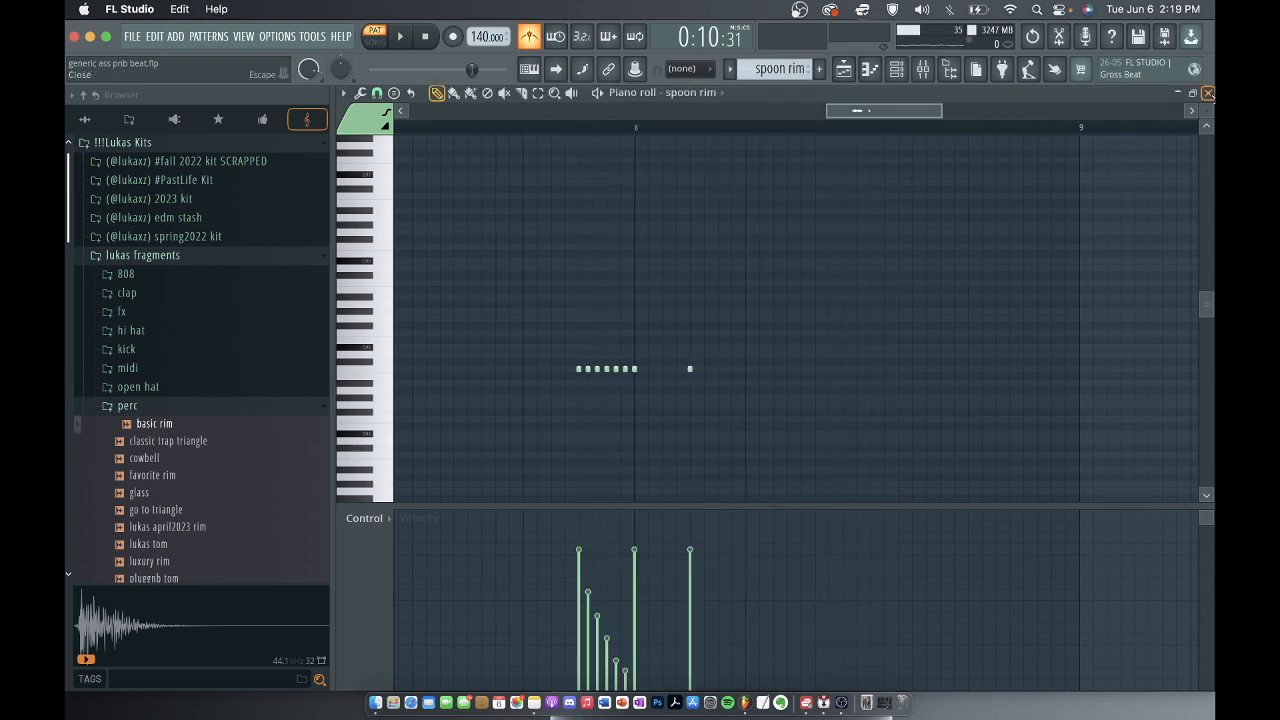
left_click(1208, 92)
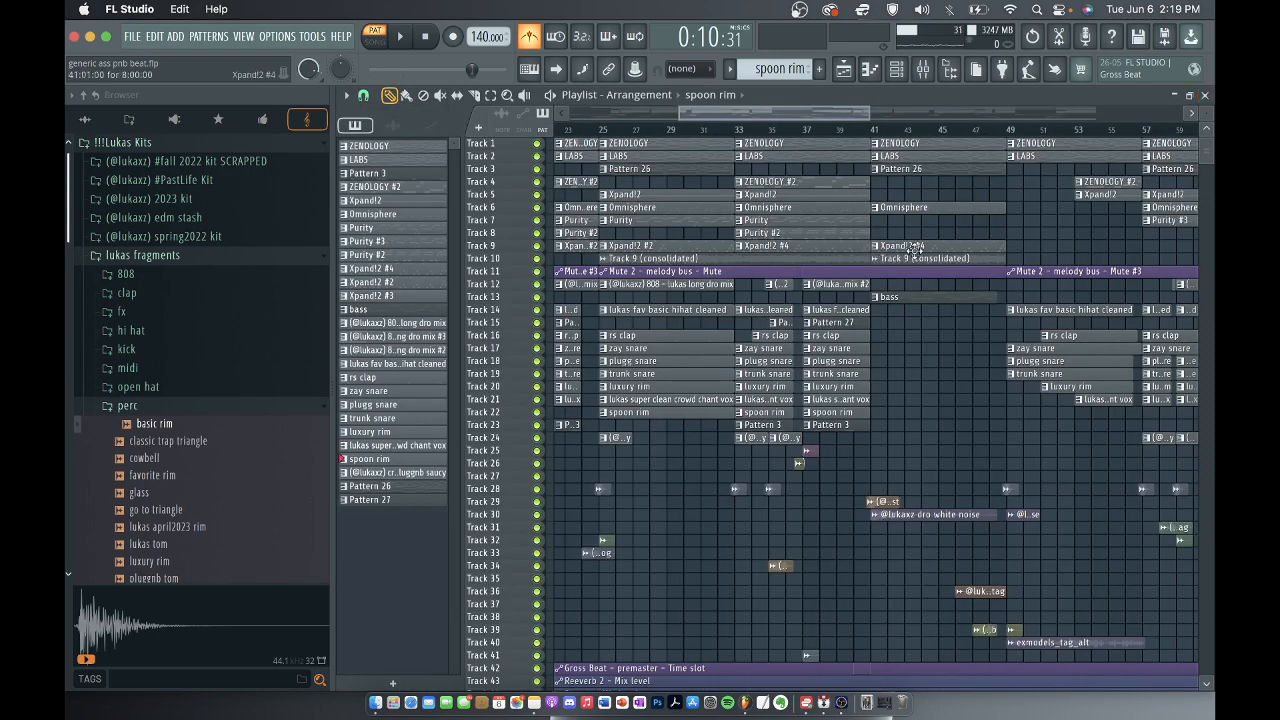
scroll(912, 247, "down", 2, "ctrl")
scroll(614, 444, "left", 5)
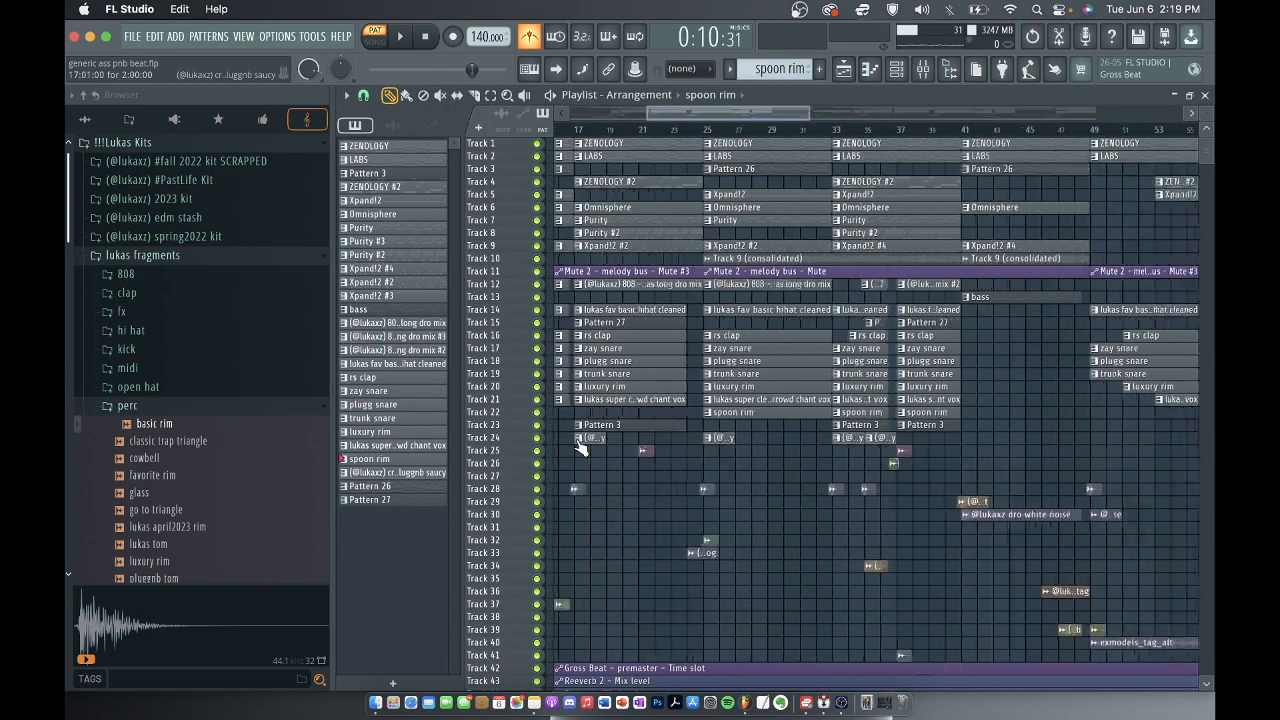
Select Pattern 3 on Track 23 and inspect the sampler settings of its lukas sizzle open hat v1 channel.
scroll(684, 477, "up", 3)
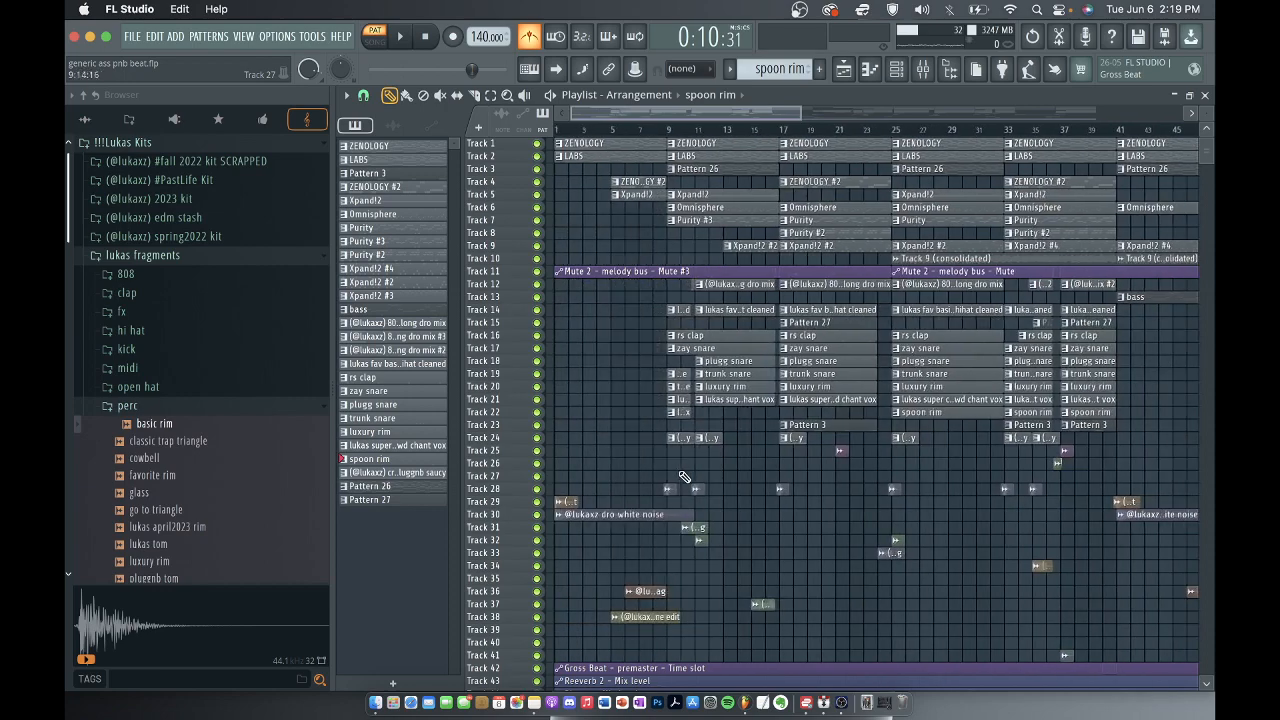
left_click(777, 426)
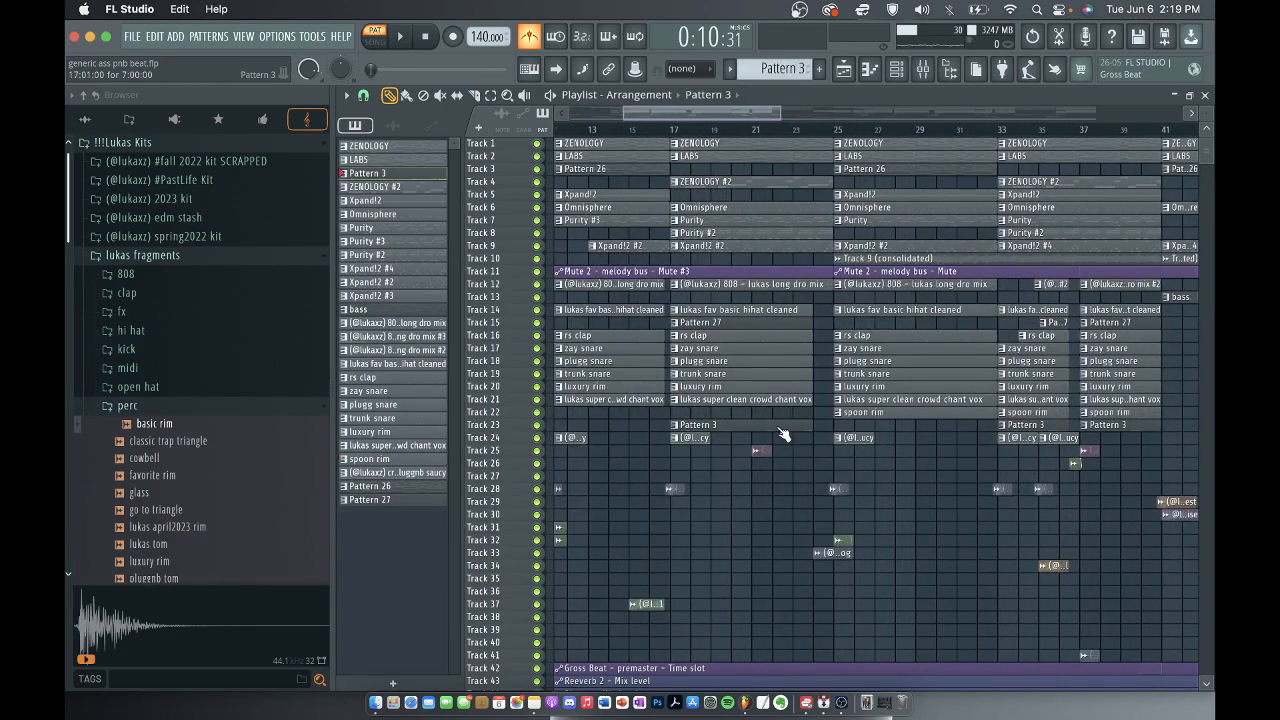
left_click(903, 75)
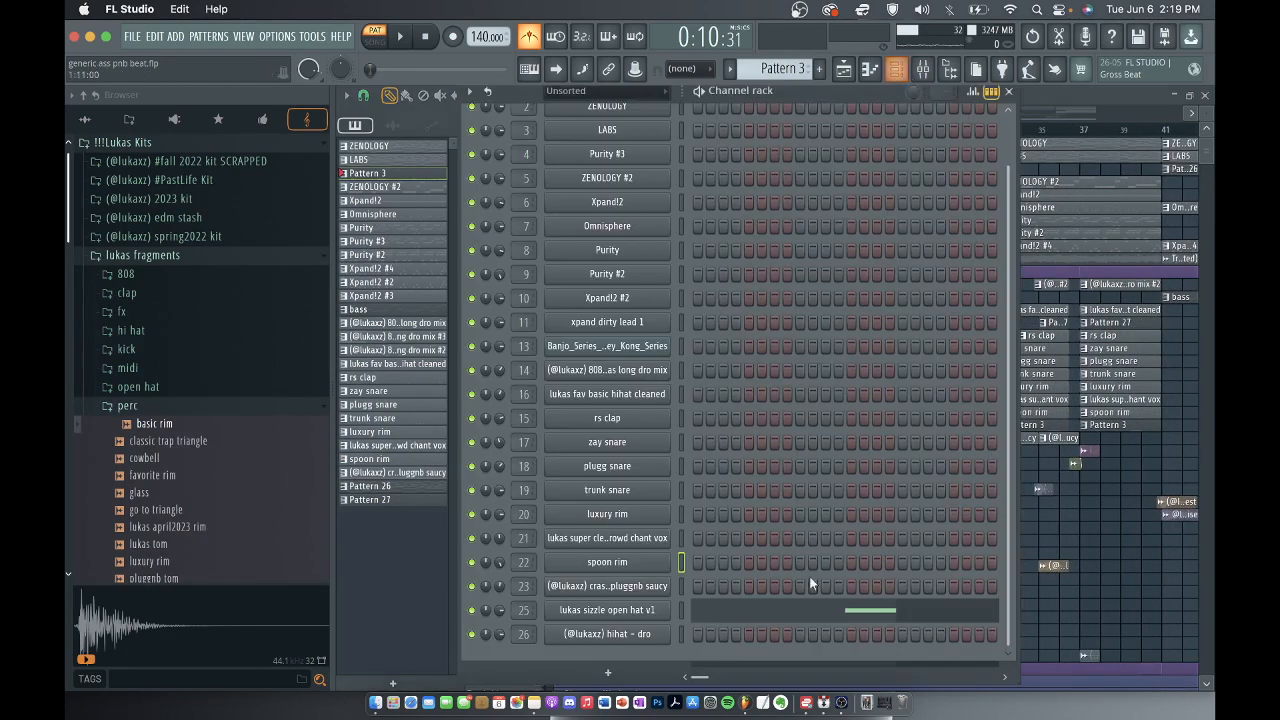
left_click(650, 617)
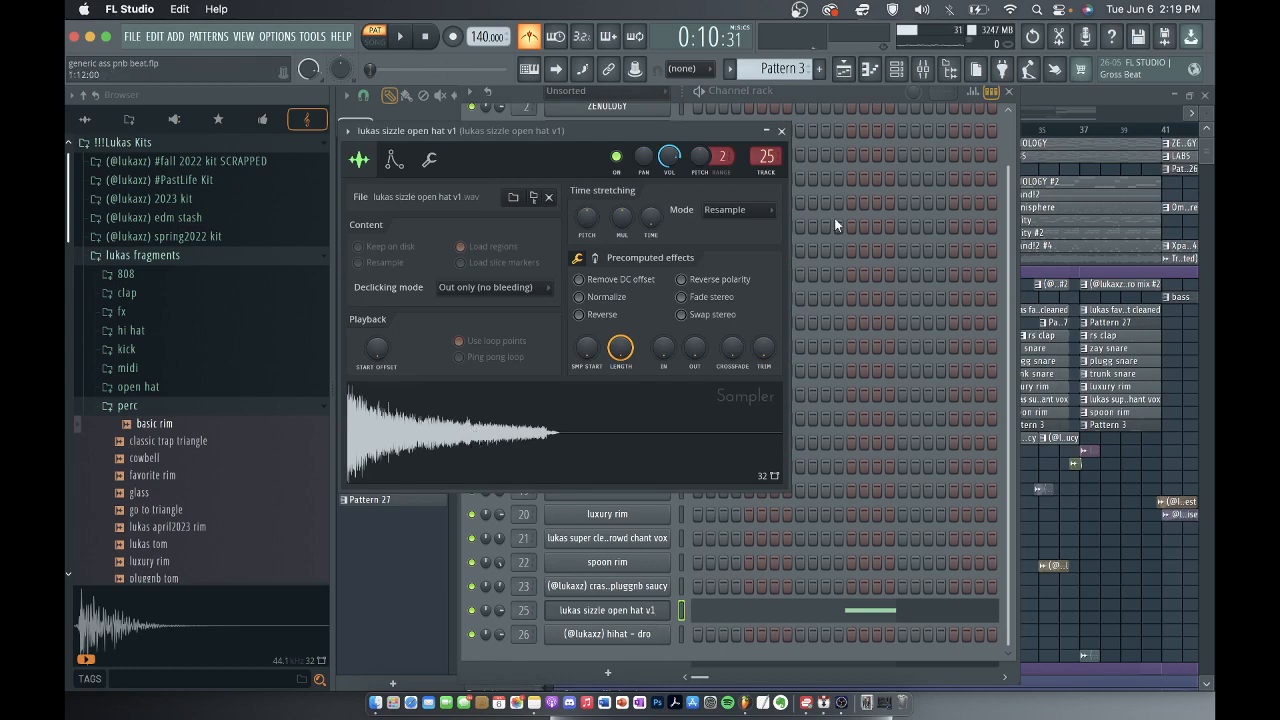
left_click(782, 132)
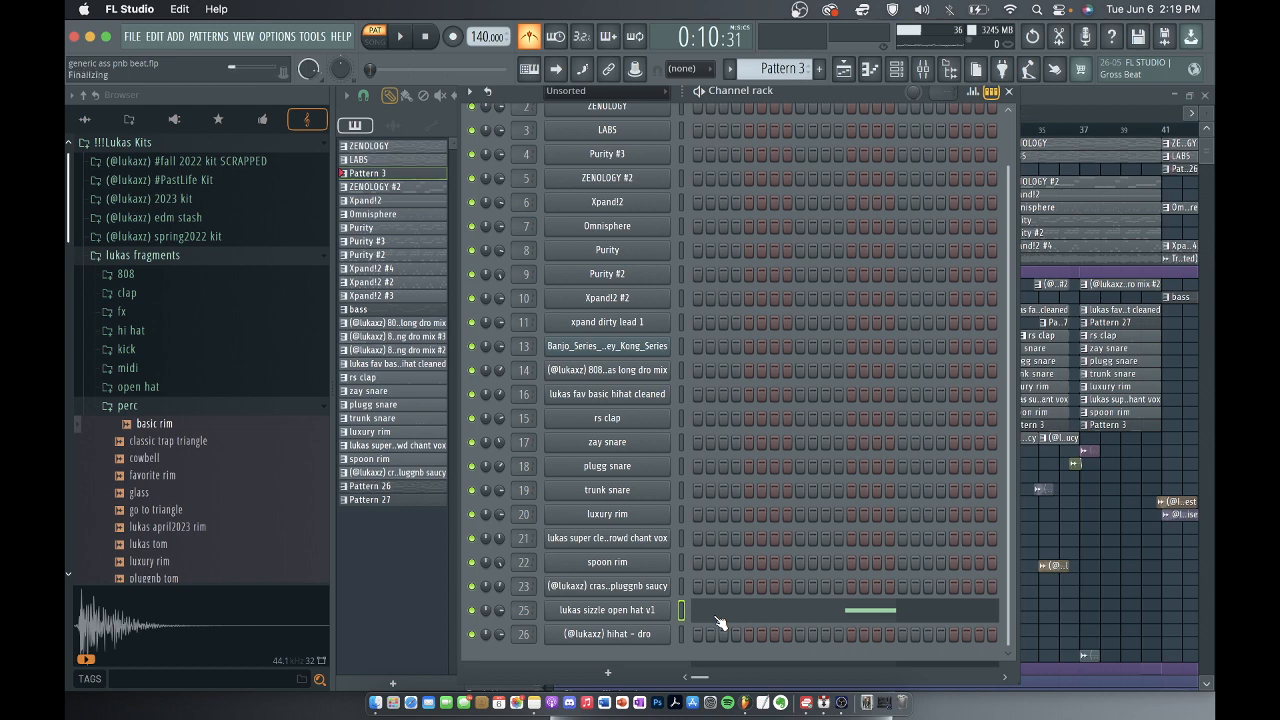
Play the lukas sizzle open hat v1 notes in the piano roll, and return to the playlist.
left_click(717, 620)
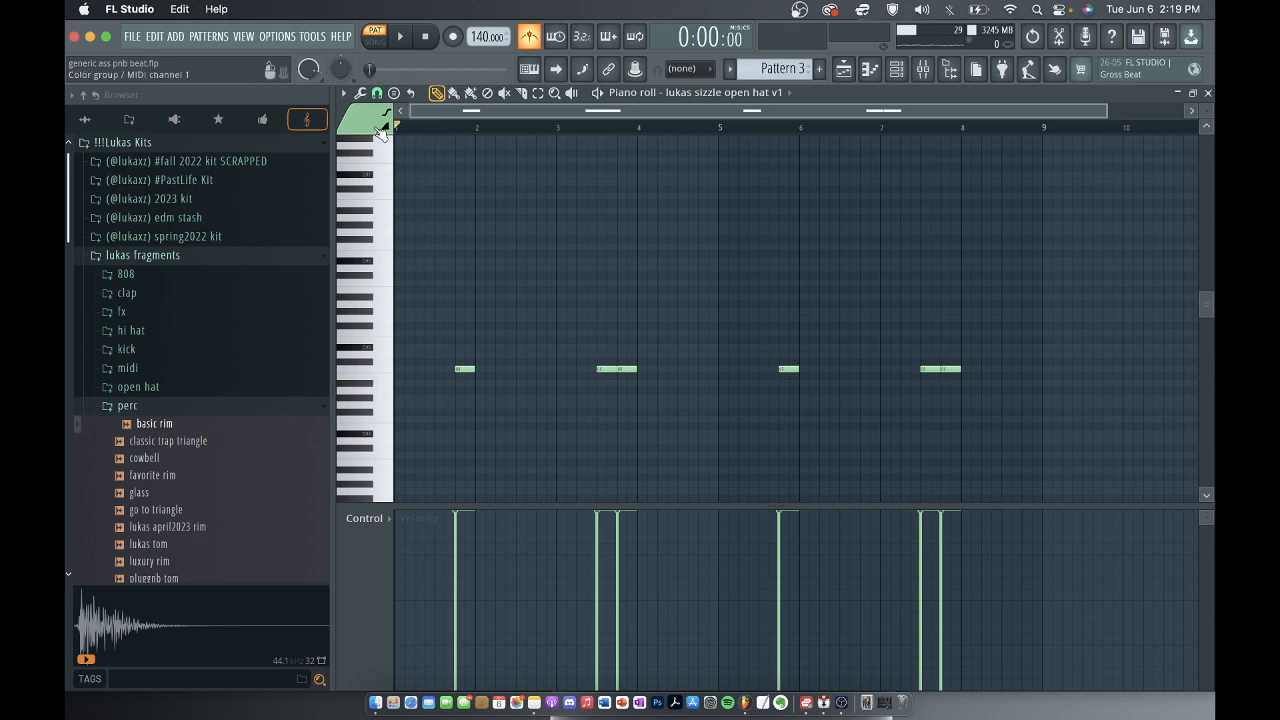
key("space")
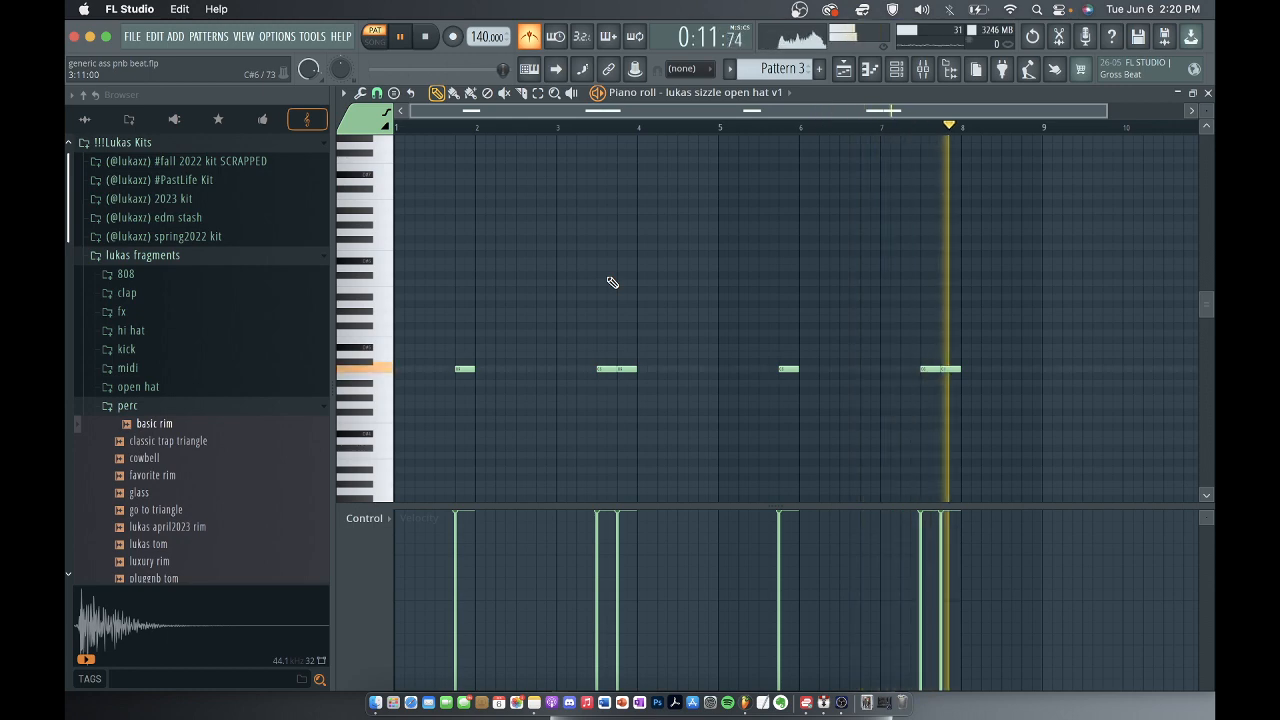
key("space")
left_click(1207, 92)
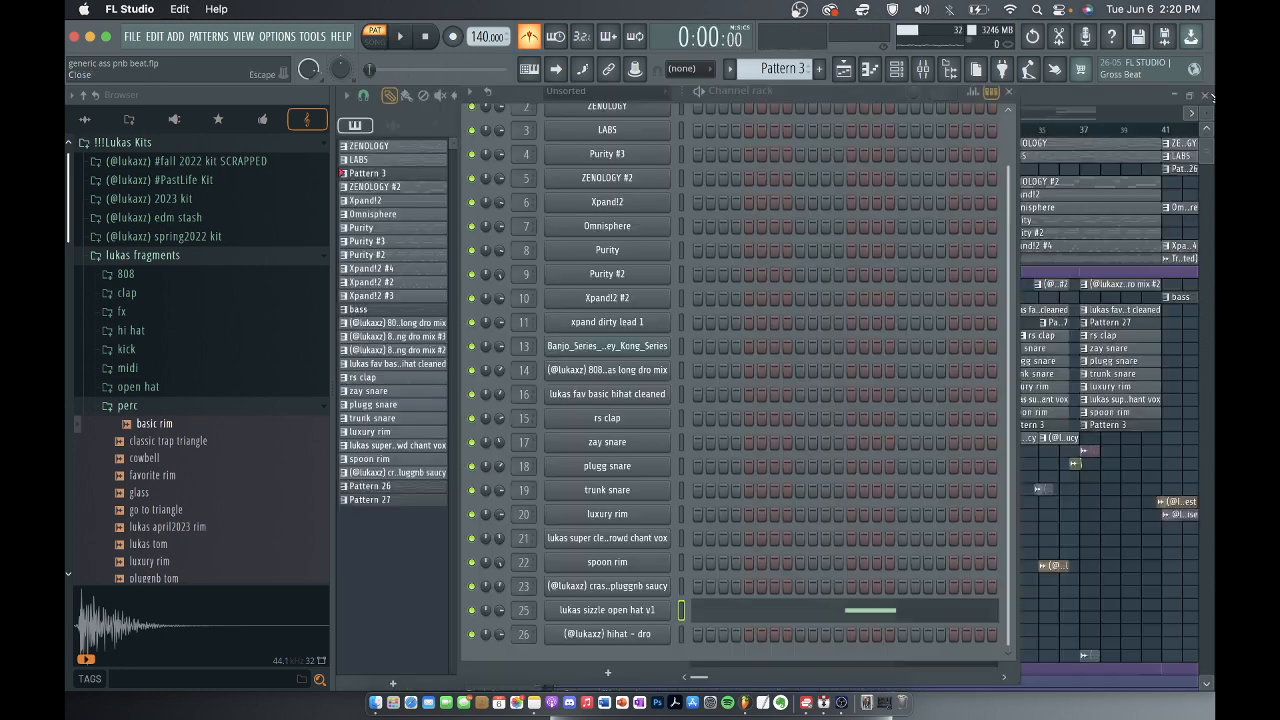
left_click(1008, 92)
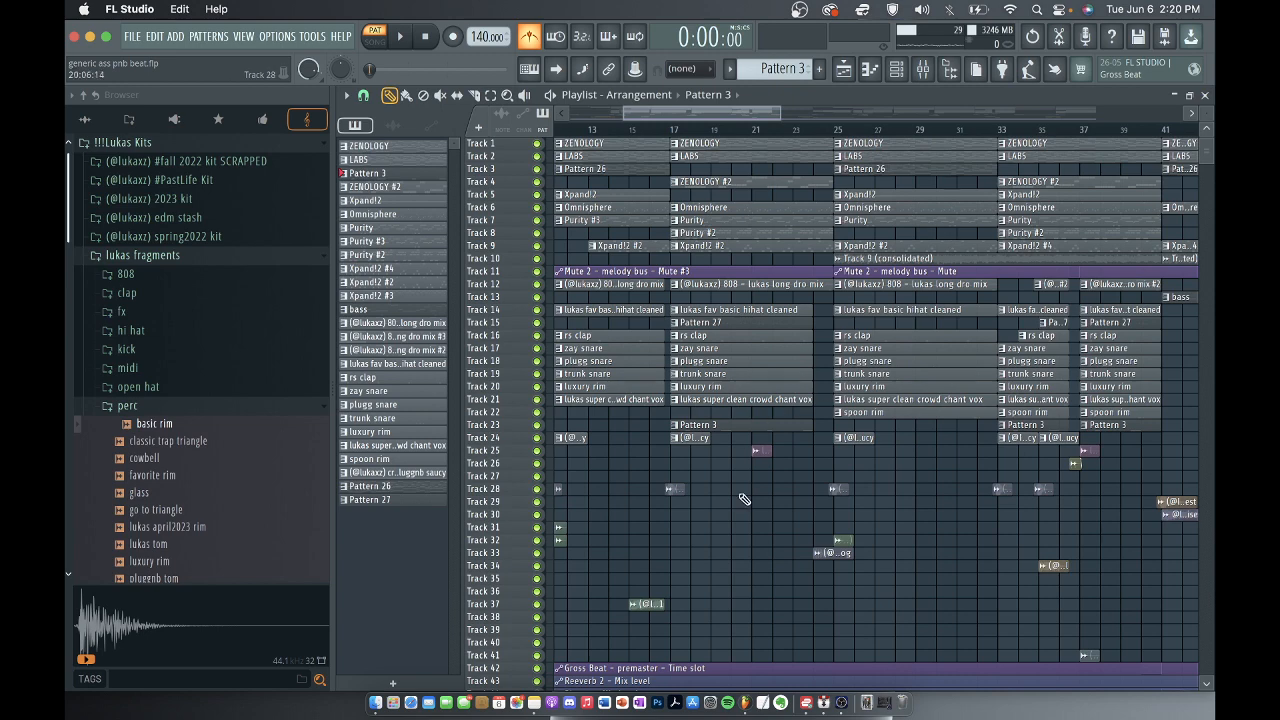
Open the crash pattern at bar 17 on Track 24 in the piano roll and audition its sample.
scroll(770, 480, "down", 3)
left_click(712, 439)
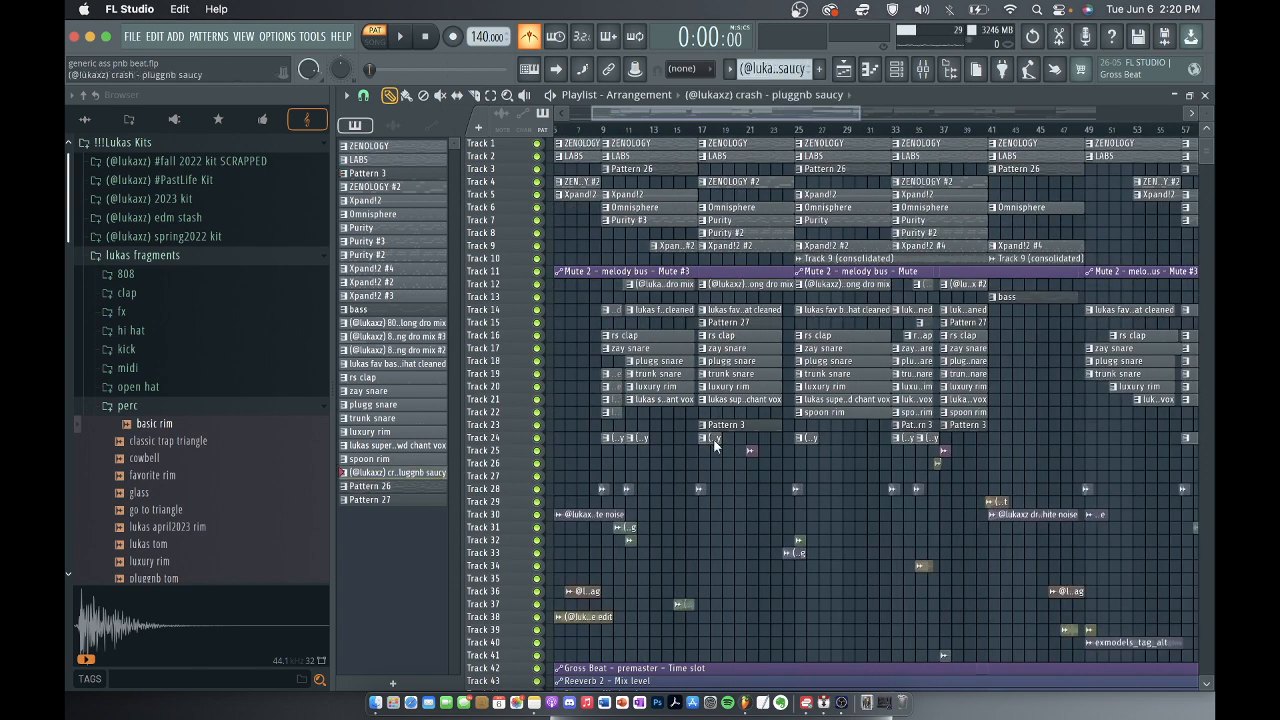
double_click(712, 439)
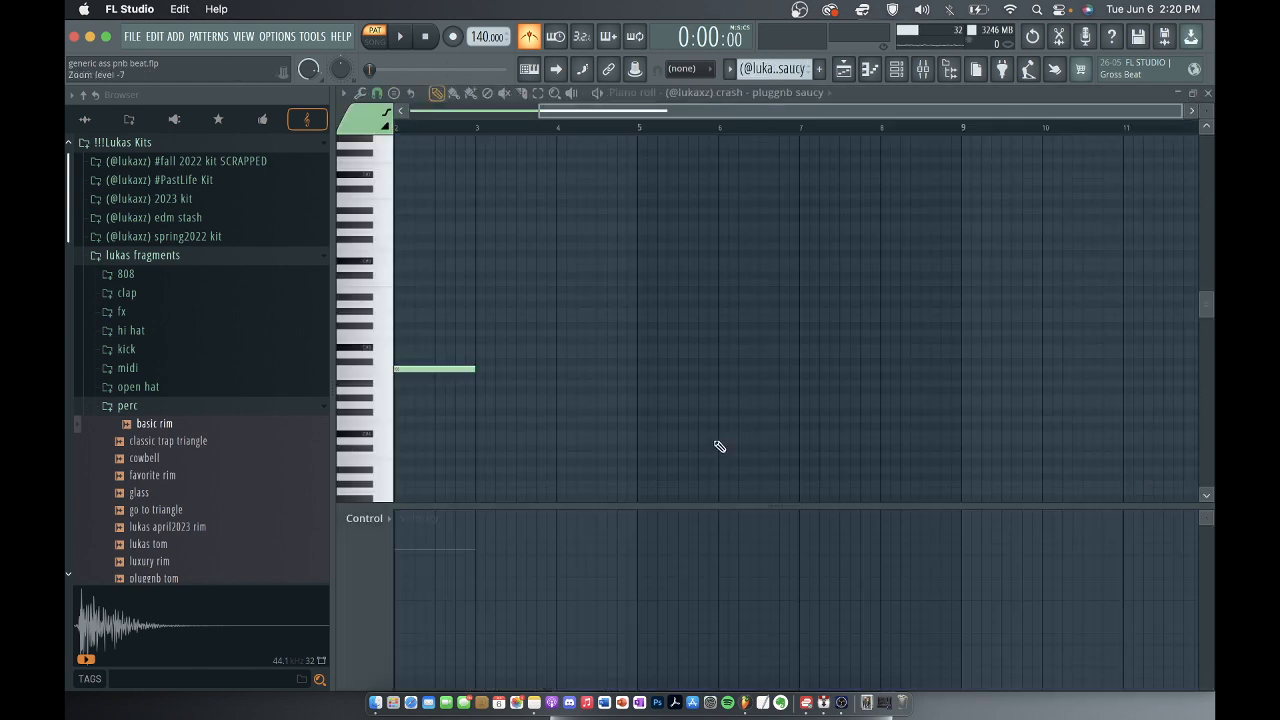
left_click(381, 374)
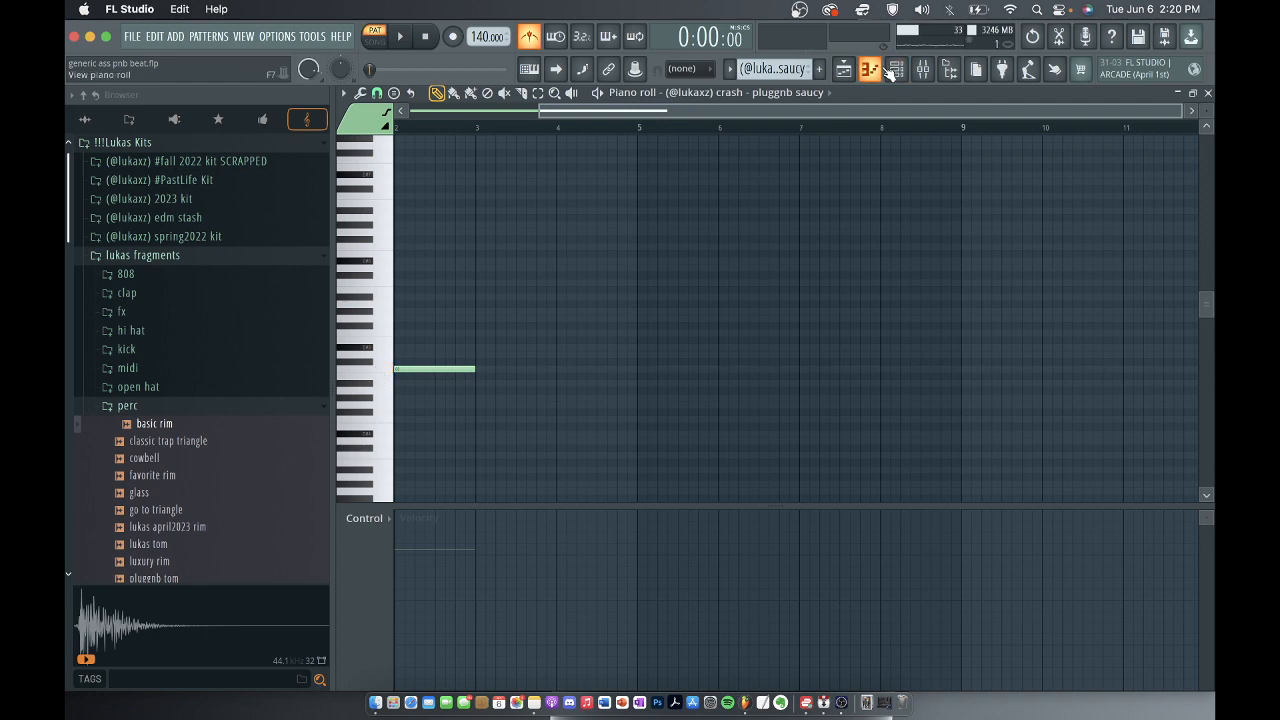
Open the sampler settings of the pluggnb saucy crash channel from the channel rack.
key("F6")
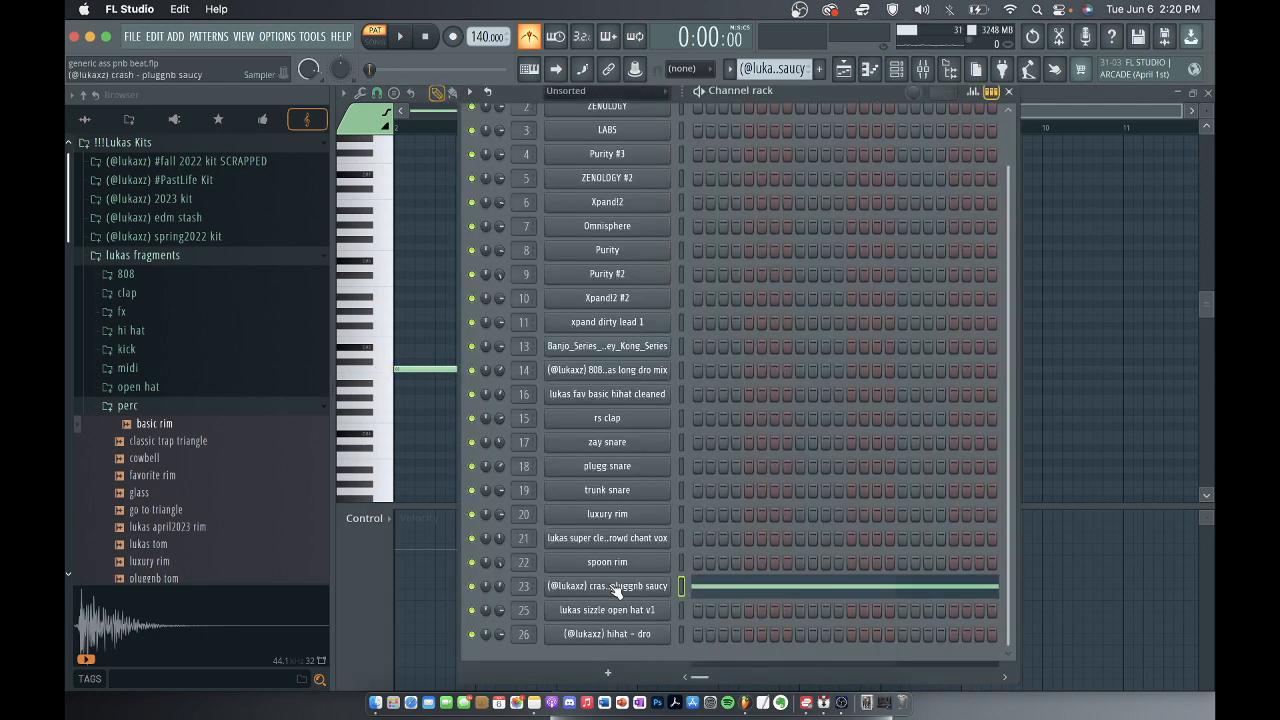
left_click(615, 588)
left_click(442, 242)
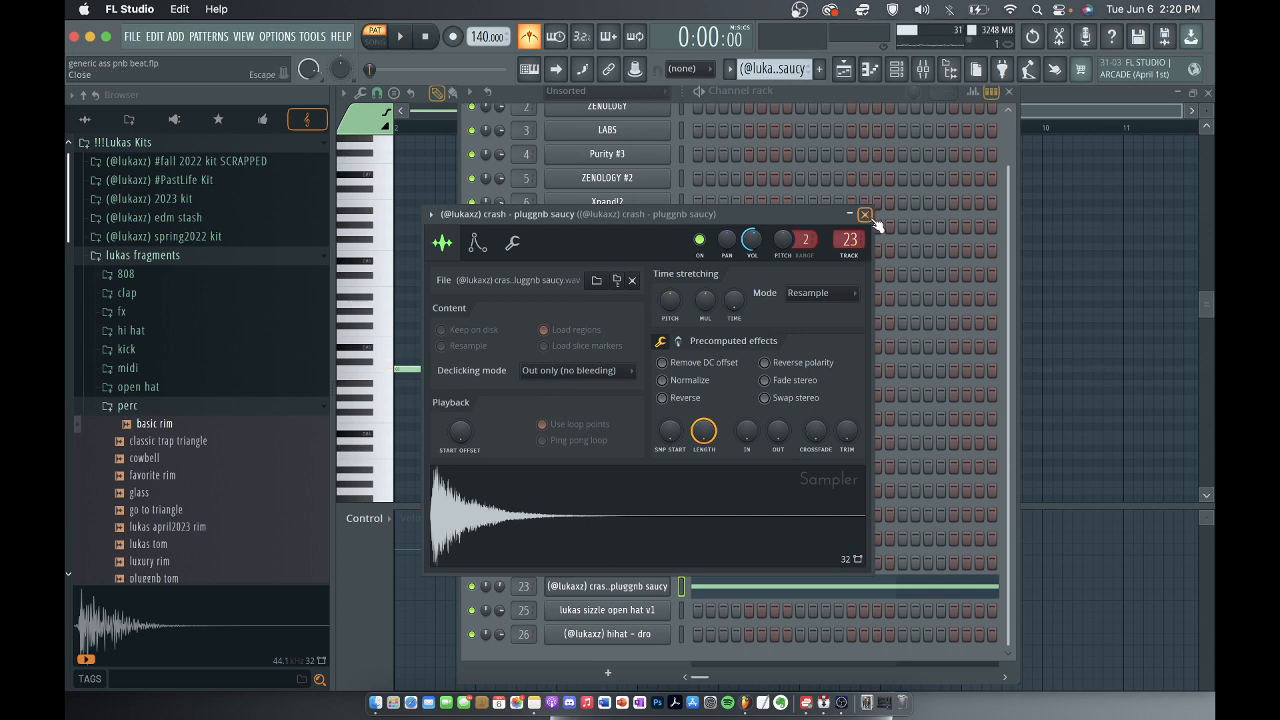
Examine the Fruity parametric EQ 2 curve on the crash's mixer track, and close it.
left_click(926, 74)
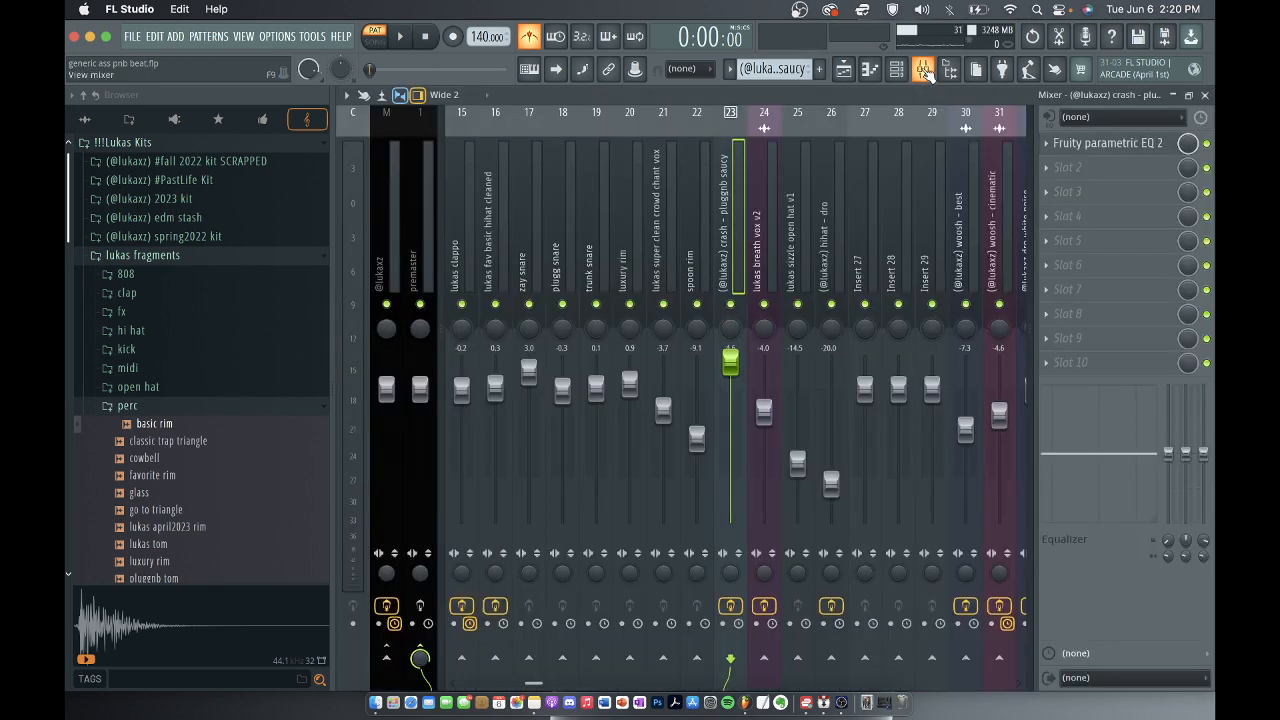
left_click(1106, 145)
key("space")
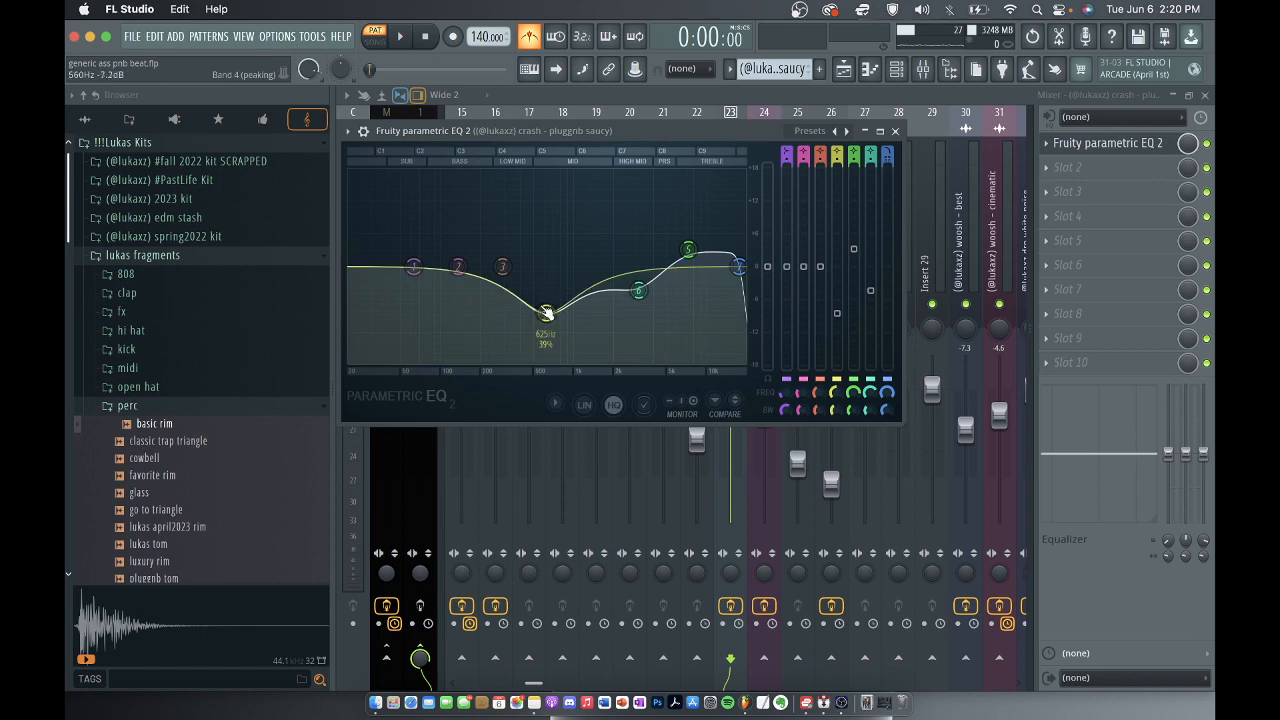
key("space")
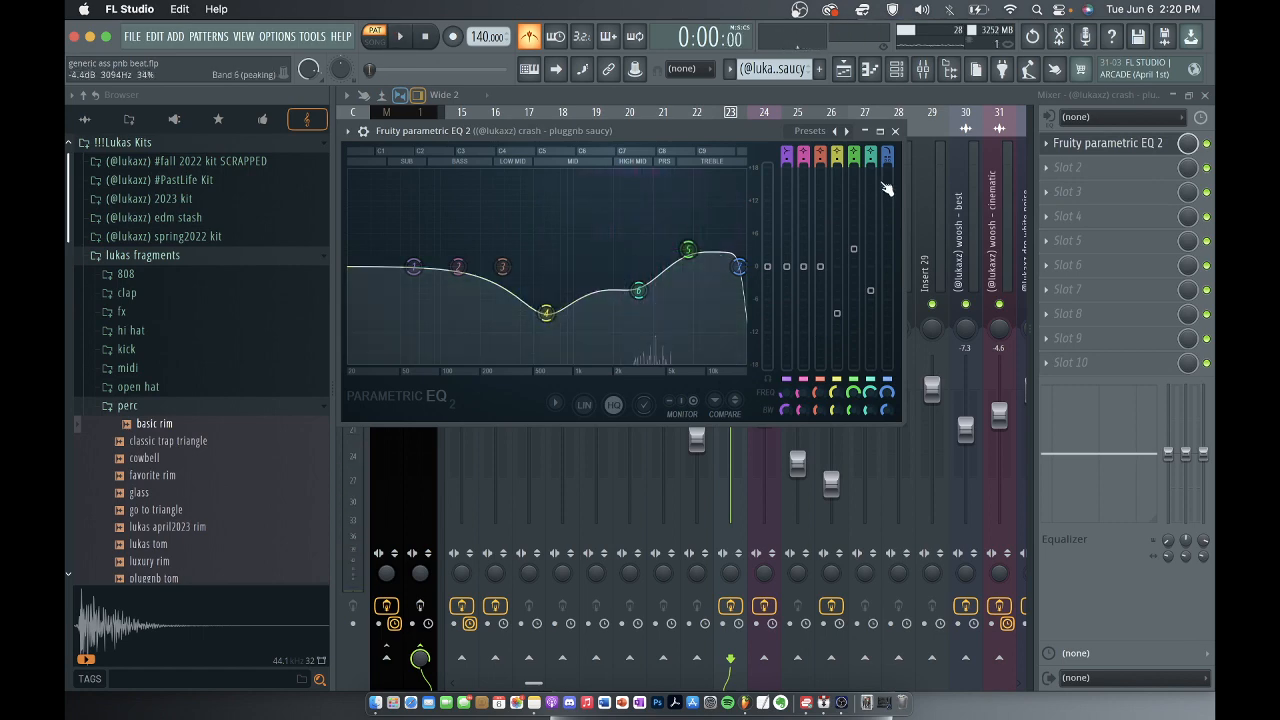
left_click(896, 132)
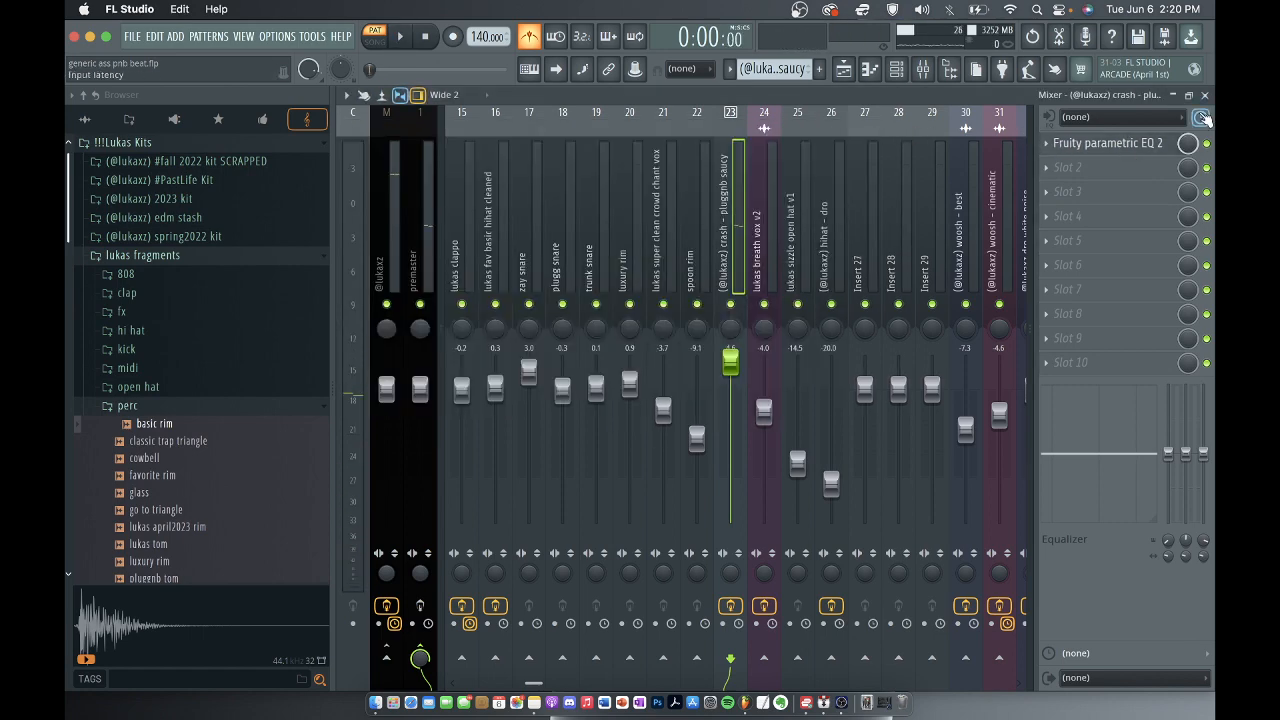
Turn off the metronome and close the mixer and crash windows to get back to the playlist.
left_click(1206, 95)
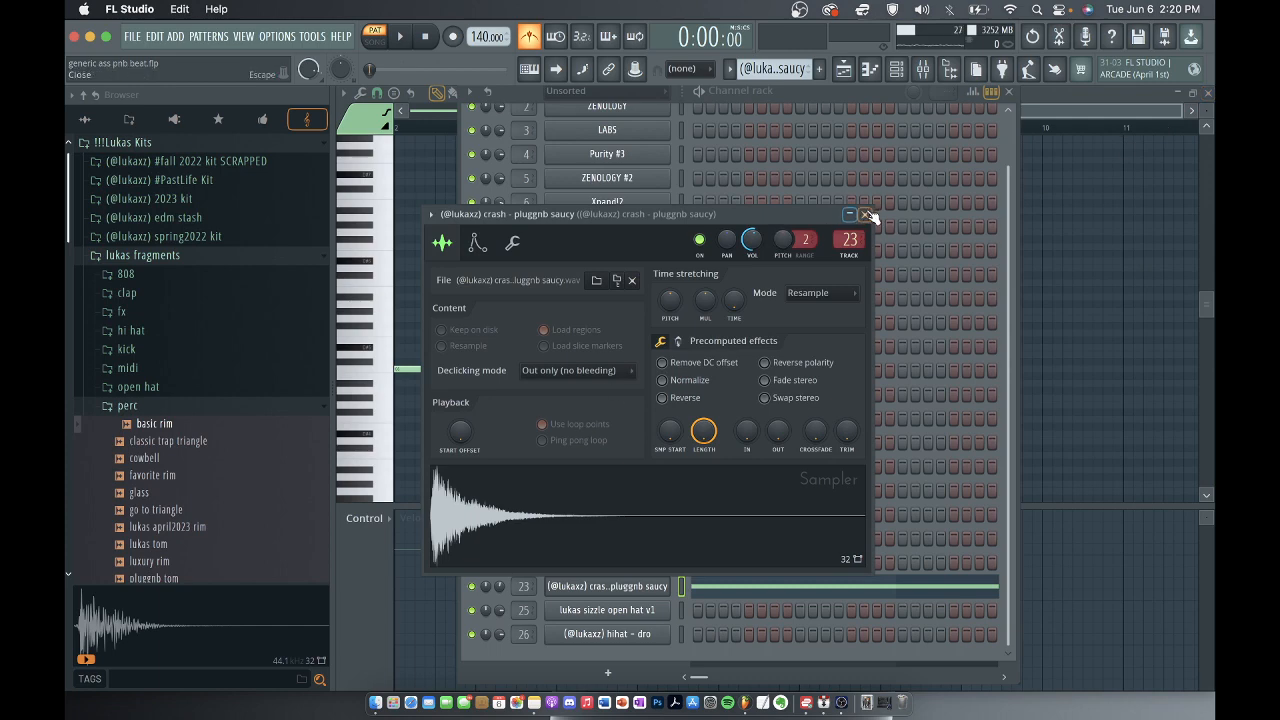
left_click(866, 215)
left_click(1010, 92)
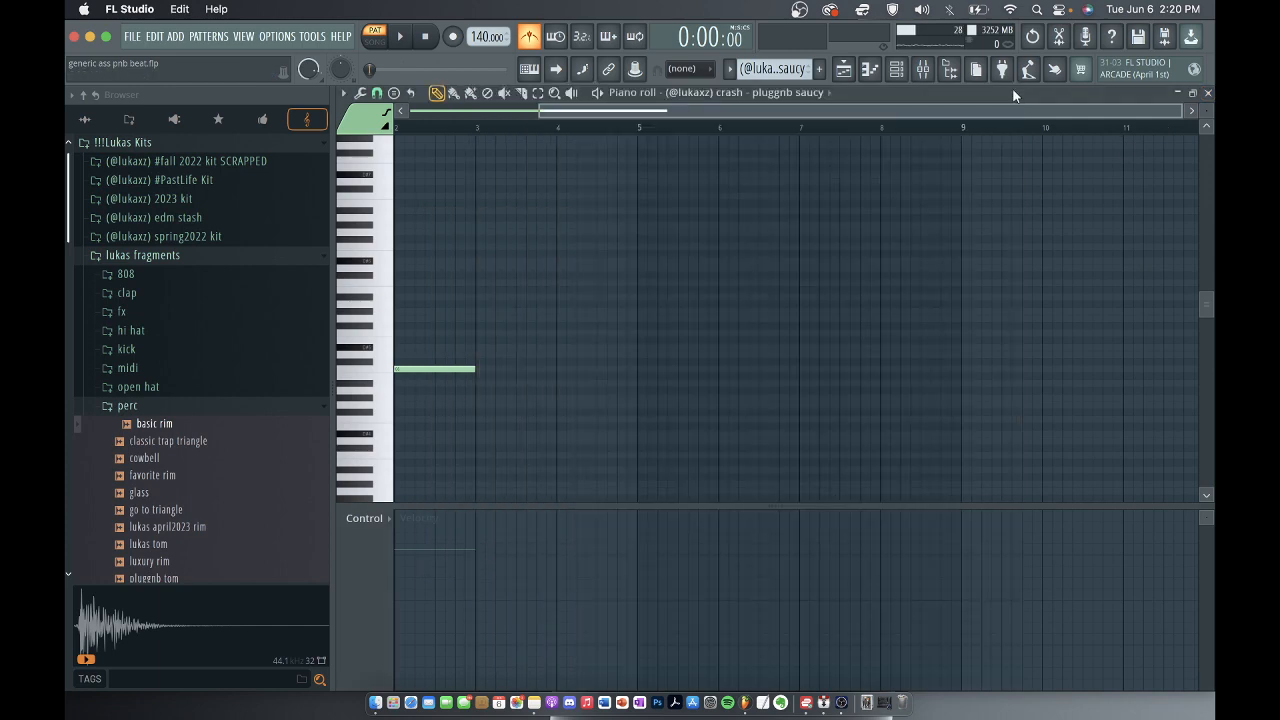
left_click(922, 70)
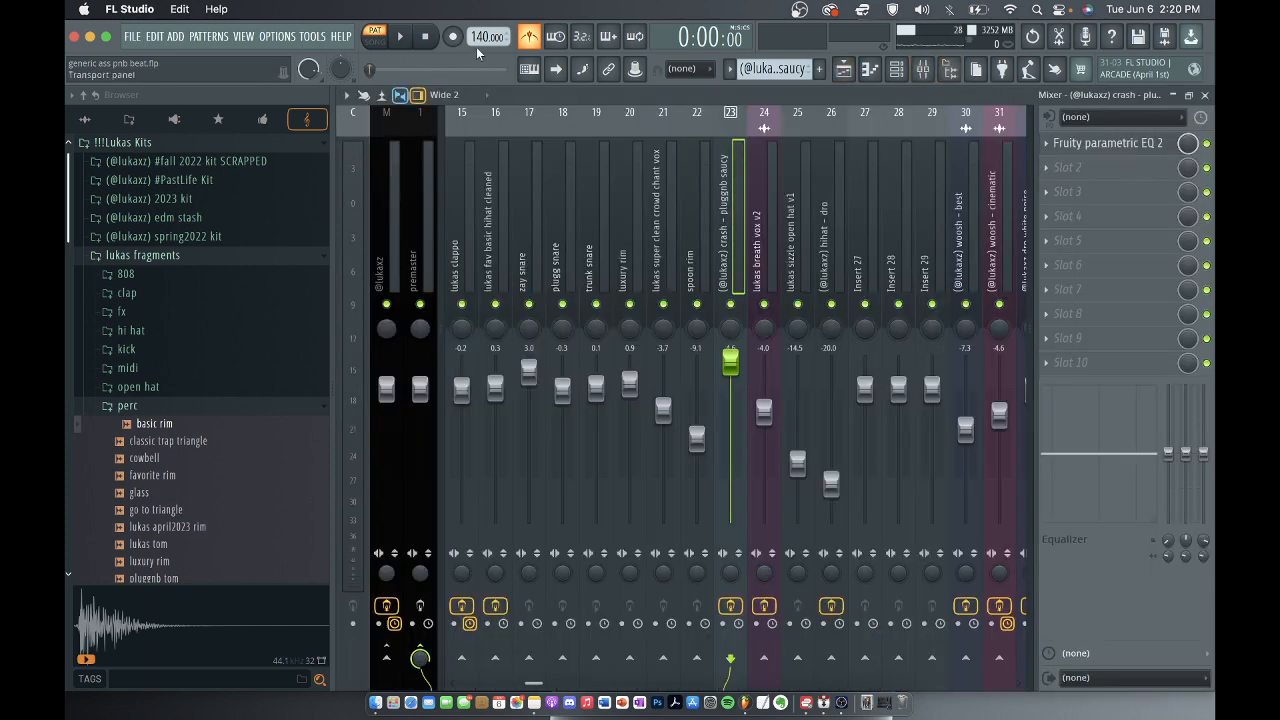
left_click(1206, 95)
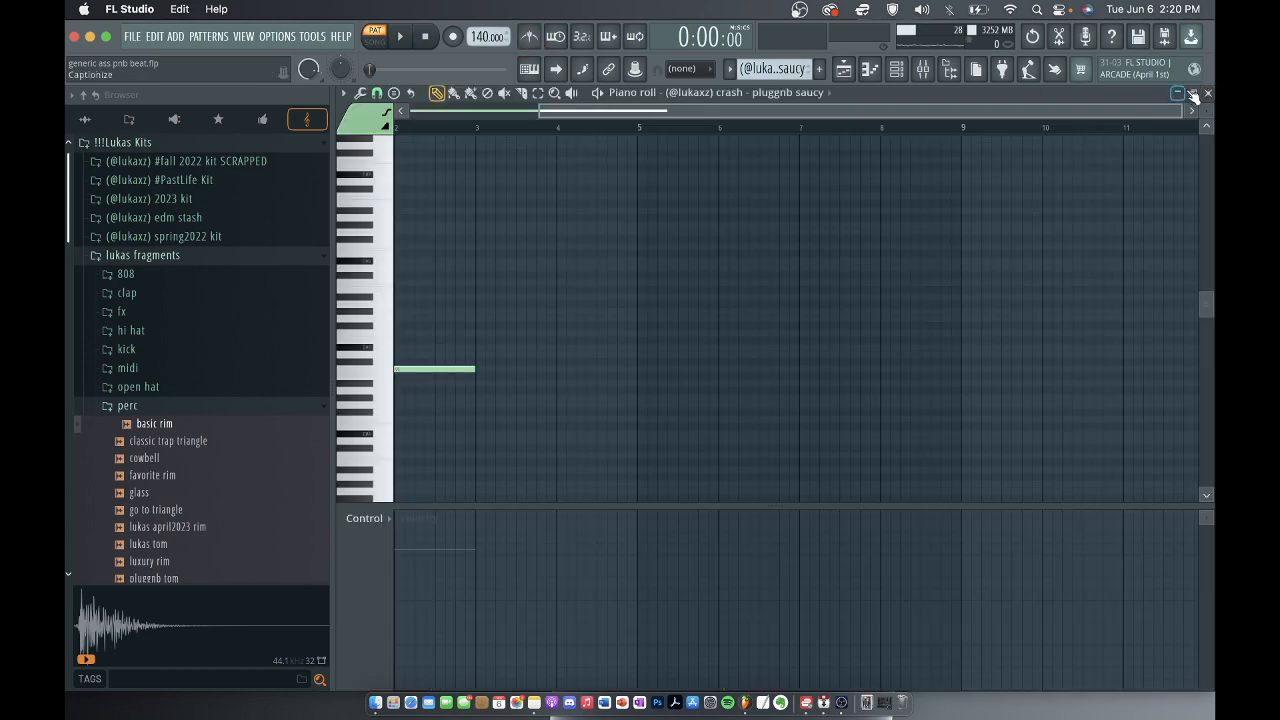
left_click(1193, 94)
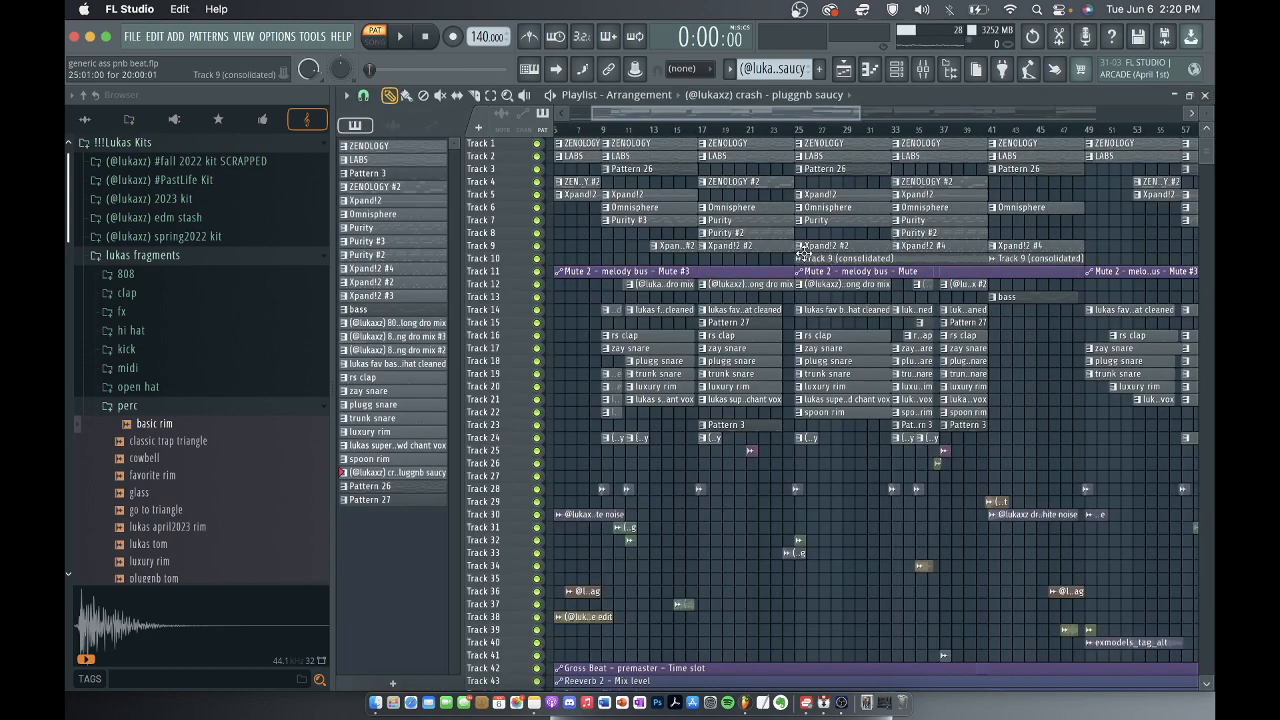
Switch to song mode and select the playlist timeline from bar 17 to bar 33.
scroll(985, 246, "down", 5)
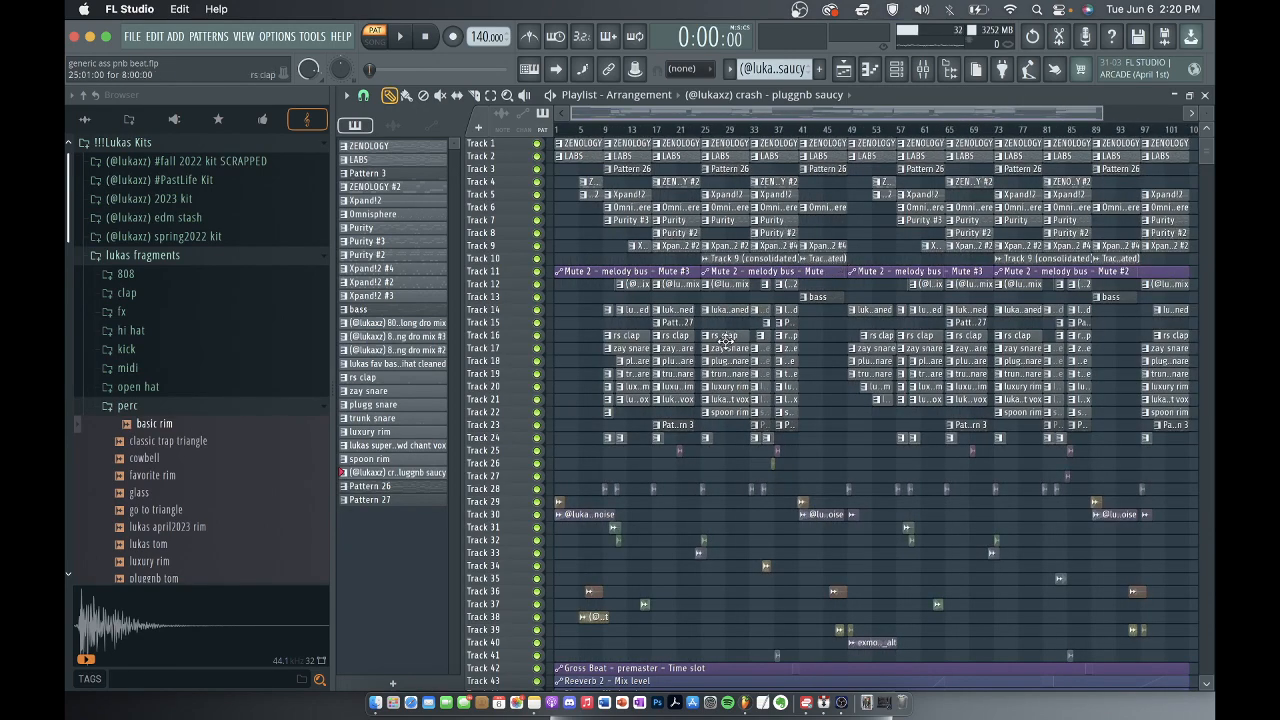
scroll(637, 328, "down", 2)
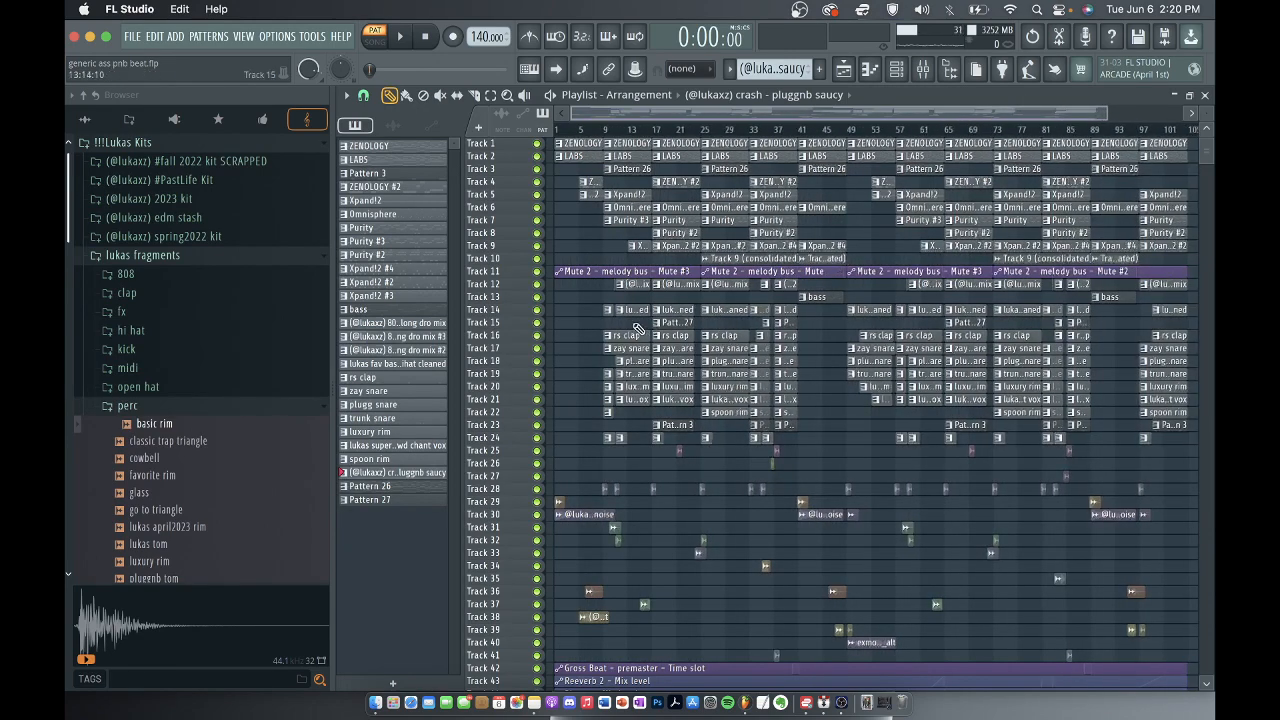
scroll(637, 328, "up", 4)
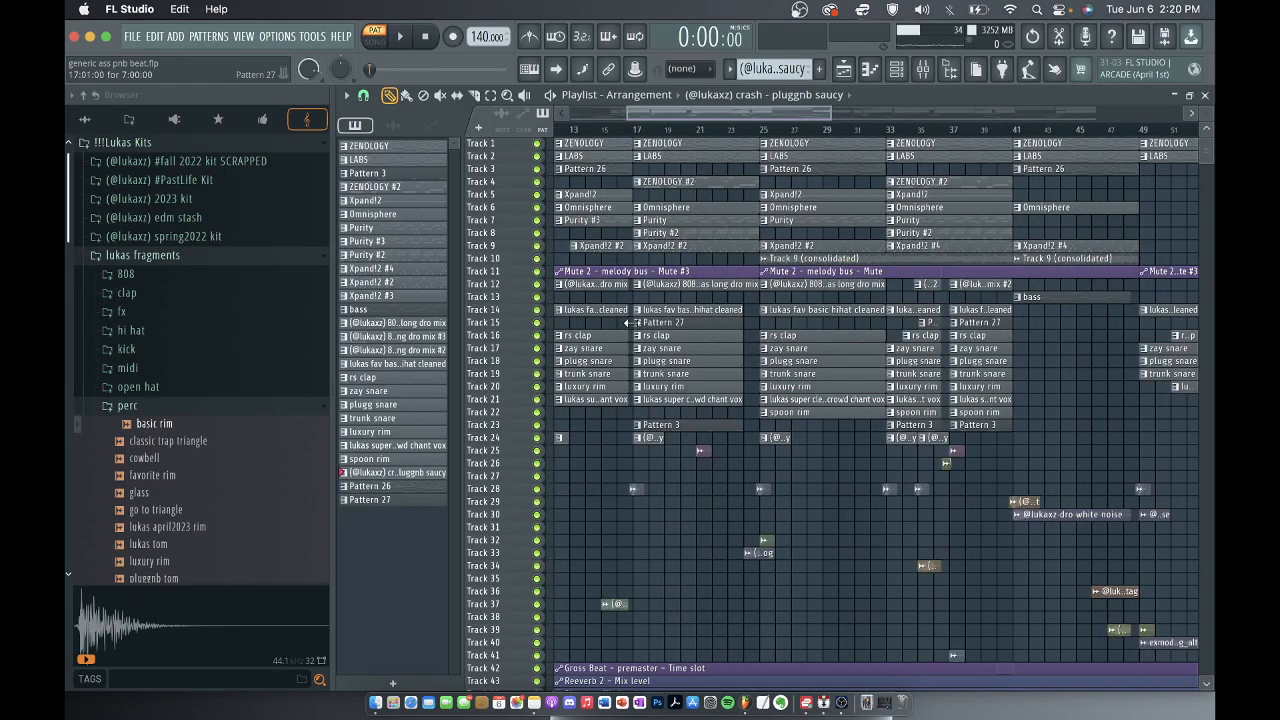
left_click_drag(637, 133, 886, 130)
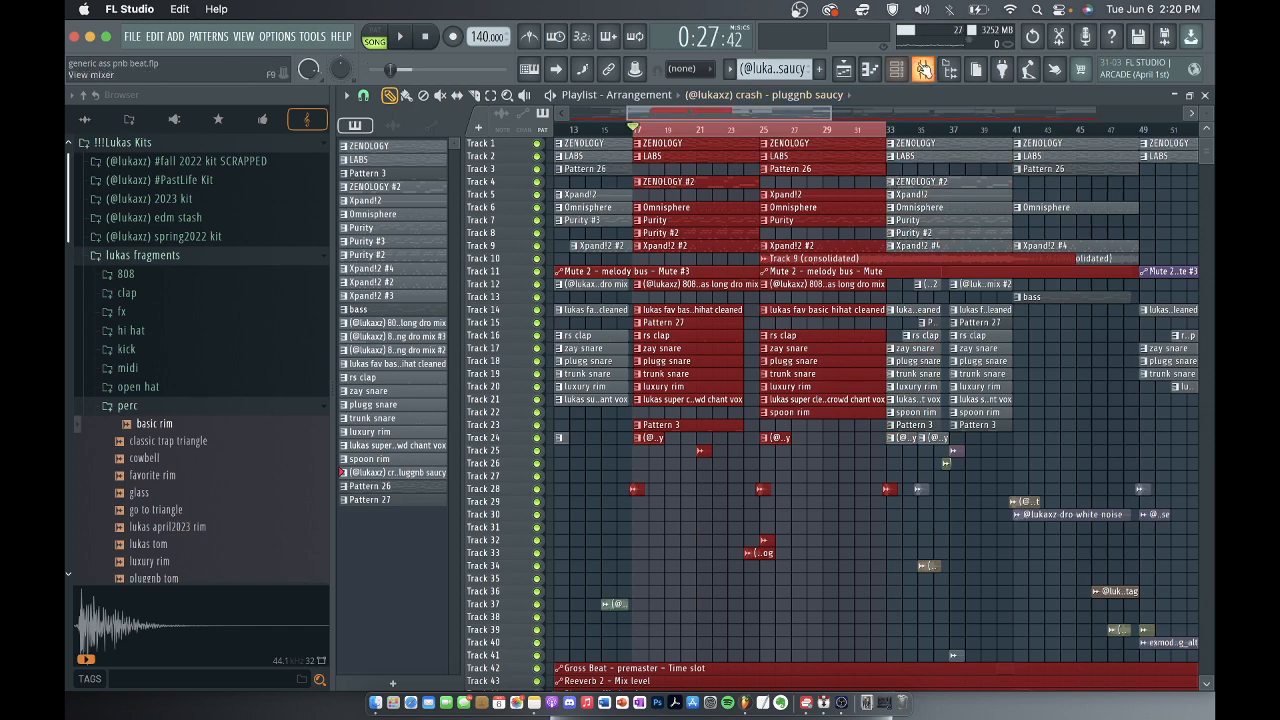
Toggle the mute switch of the melody bus on mixer track 12, and return to the playlist.
key("F9")
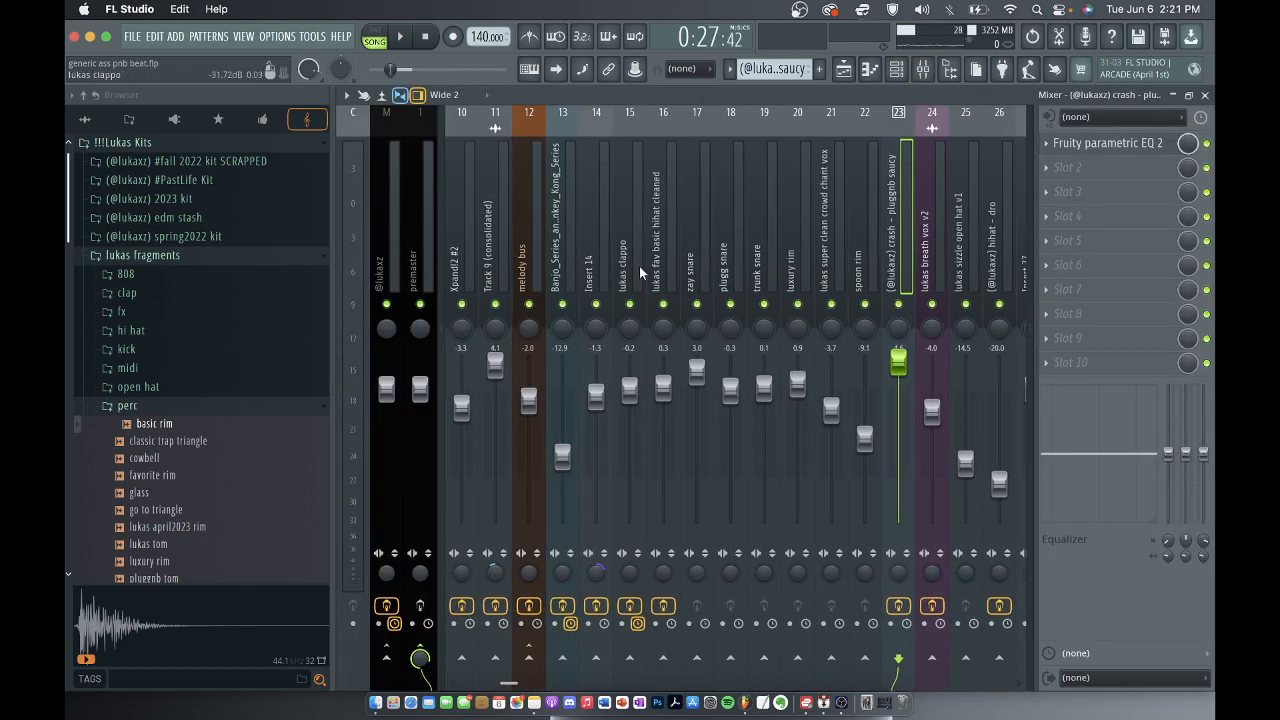
scroll(640, 270, "up", 4)
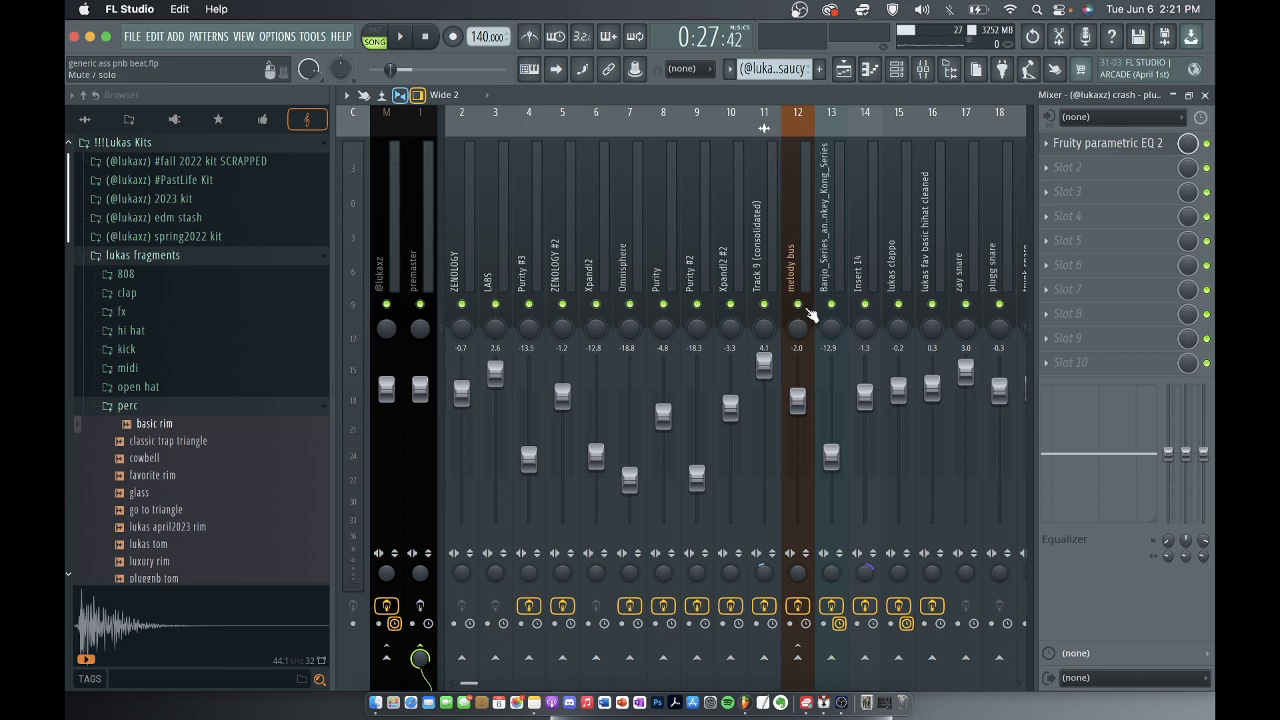
left_click(806, 308)
left_click(1205, 95)
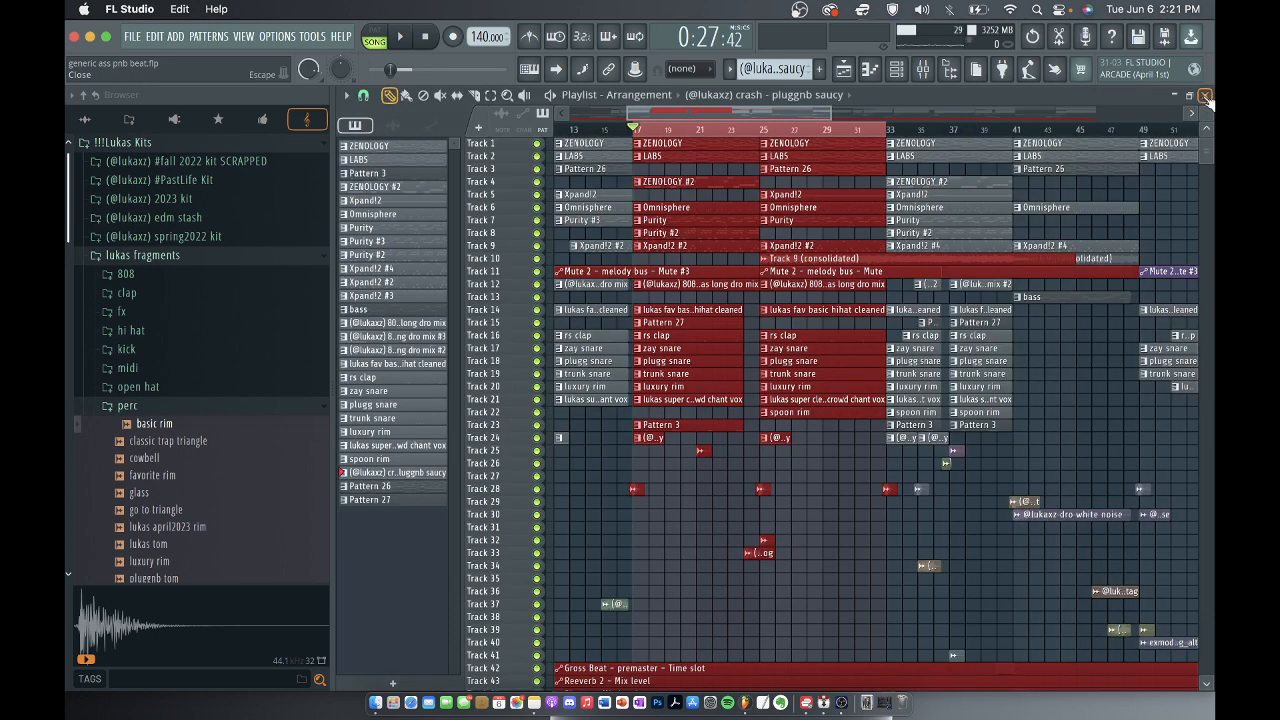
Play the selected section from bar 17 and look over the full song arrangement in the playlist.
key("space")
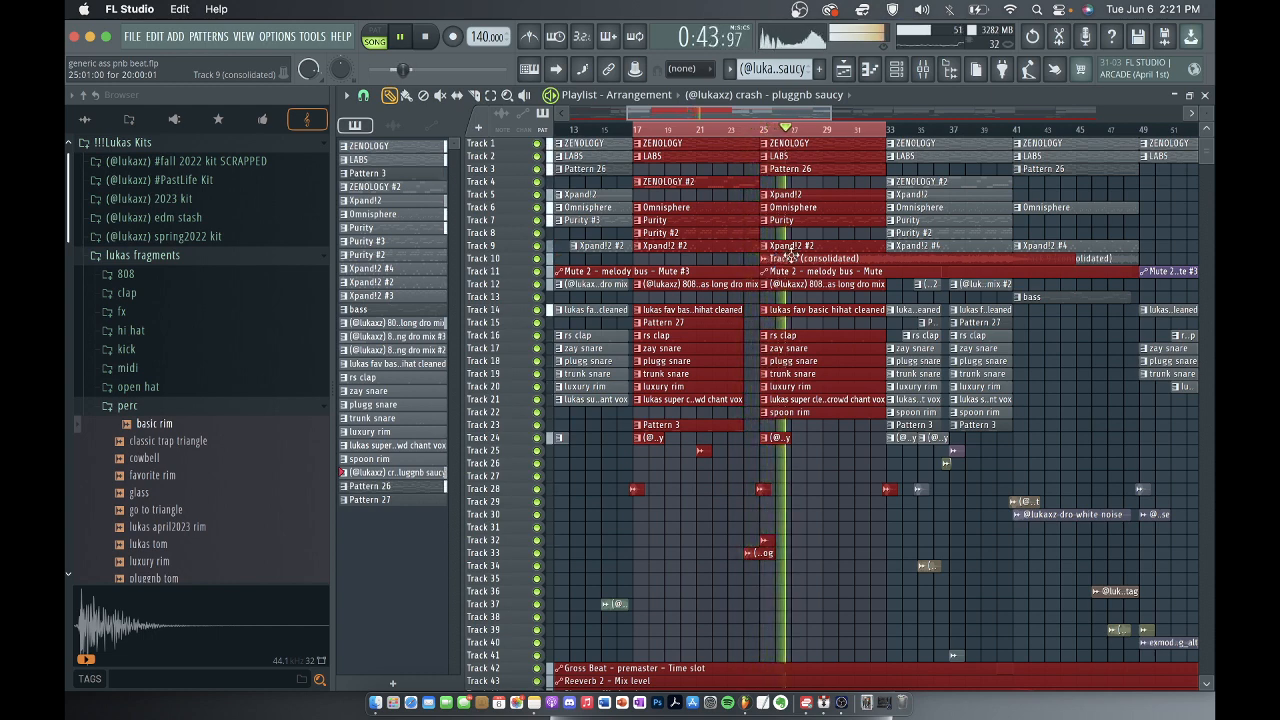
scroll(918, 134, "down", 2)
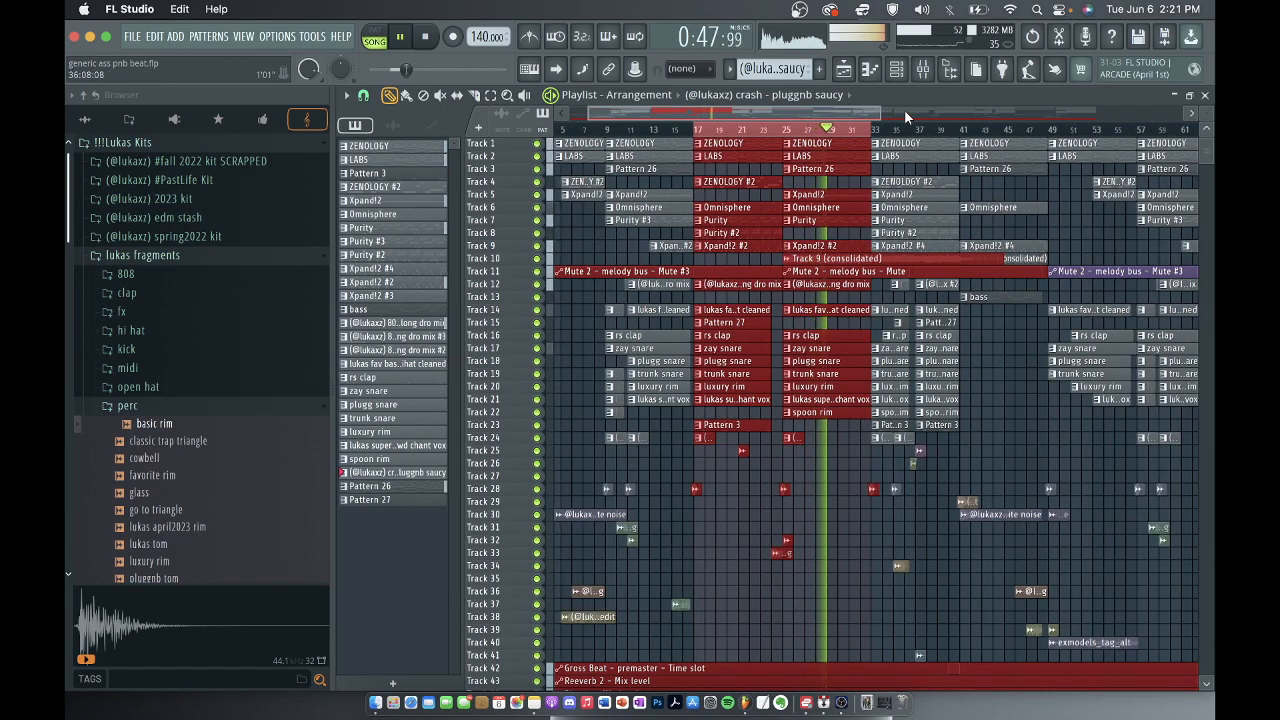
scroll(847, 310, "down", 2)
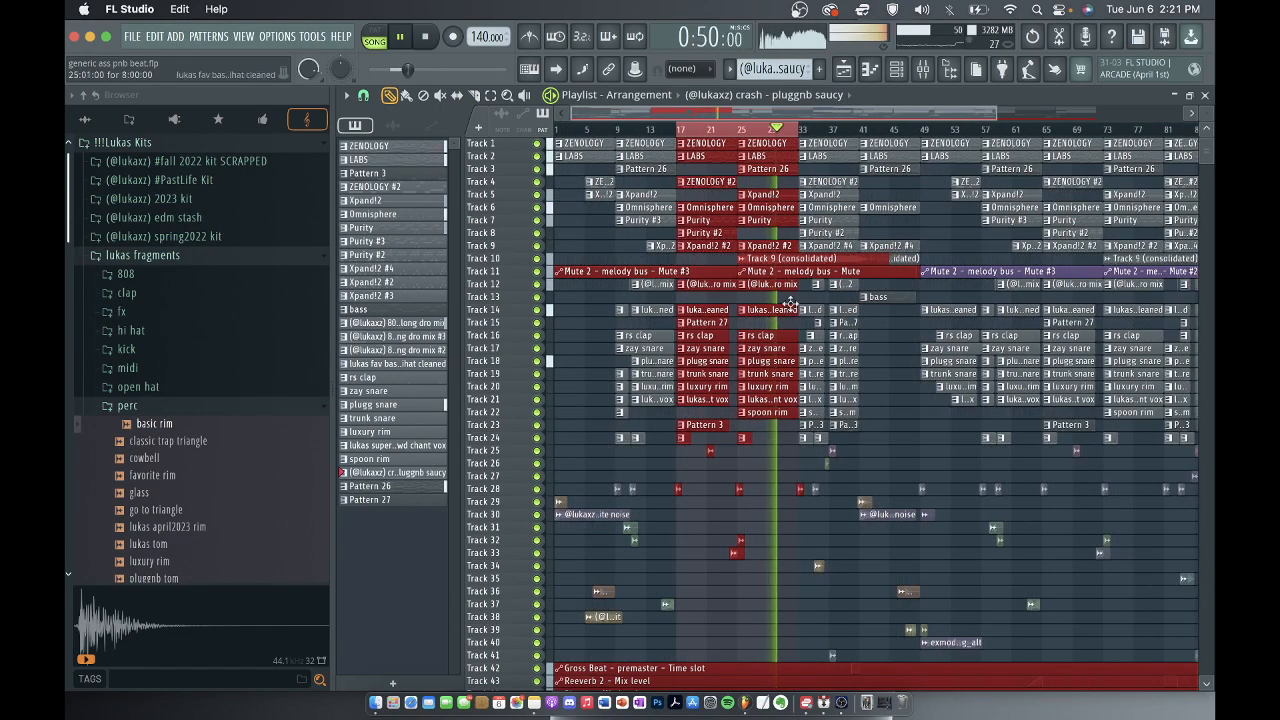
scroll(755, 324, "up", 2)
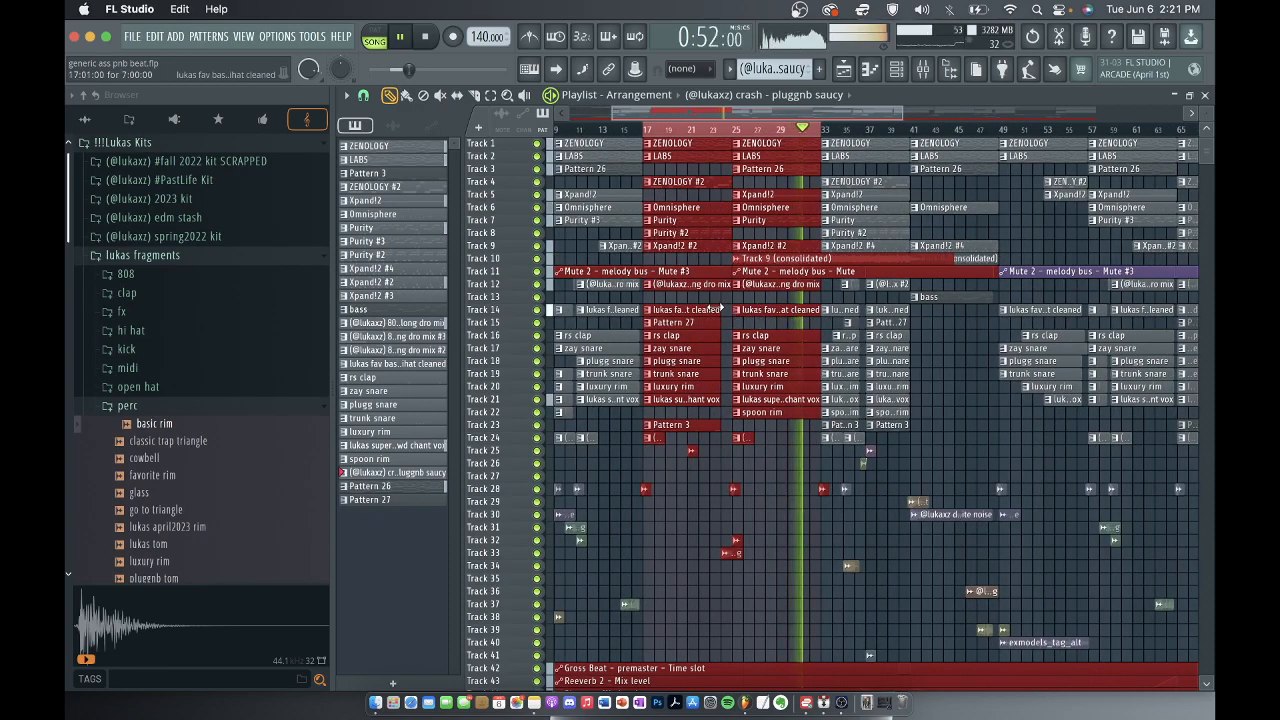
scroll(720, 310, "down", 3)
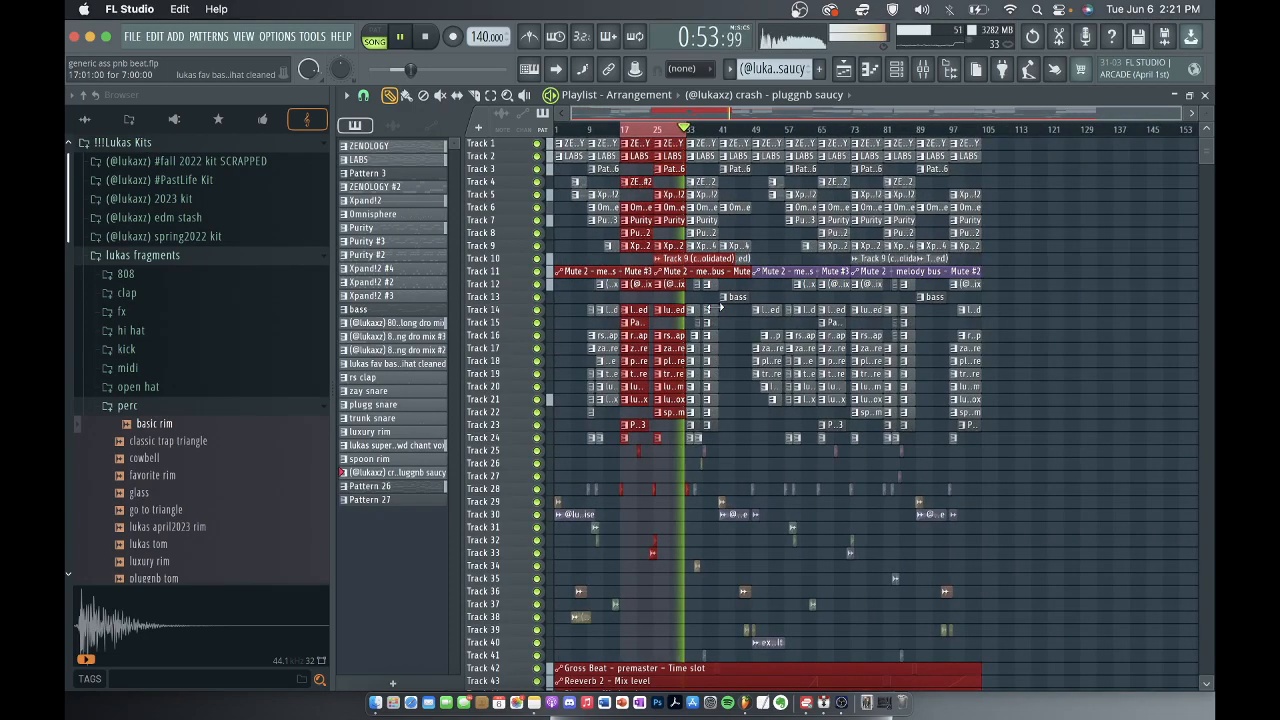
Stop playback and clear the playlist's time selection over bars 17 to 33.
scroll(632, 320, "up", 2)
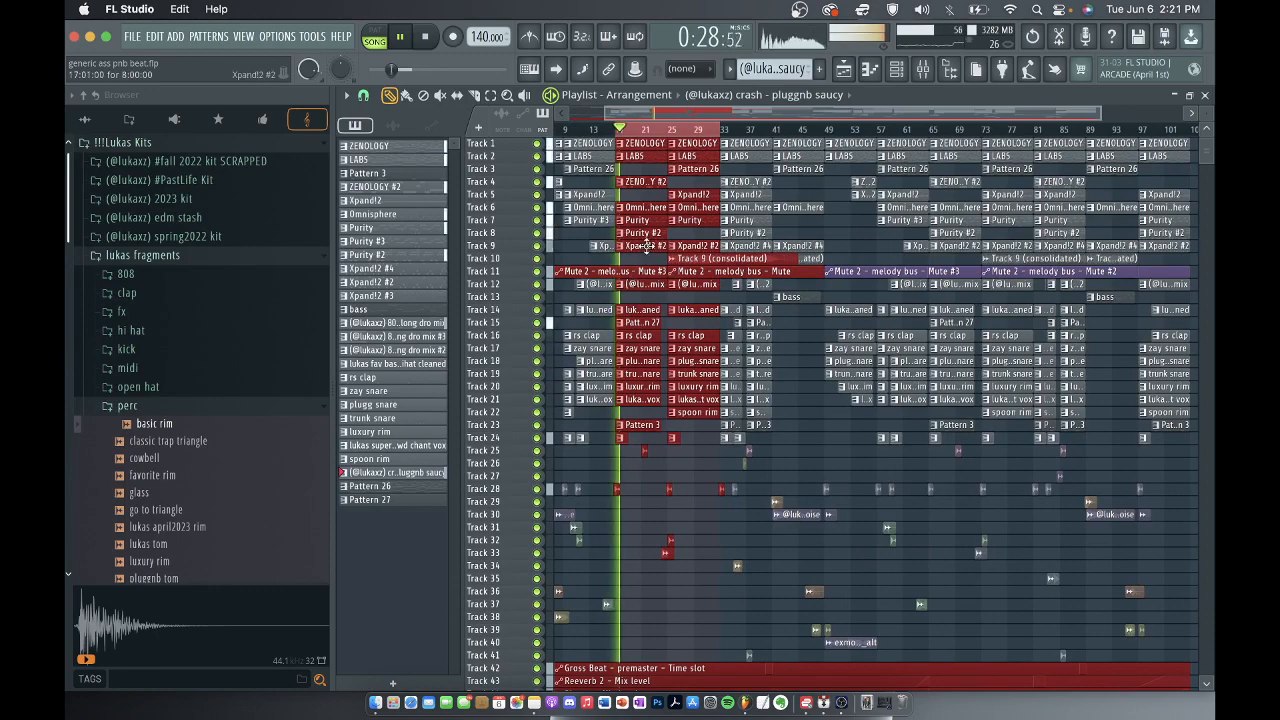
key("space")
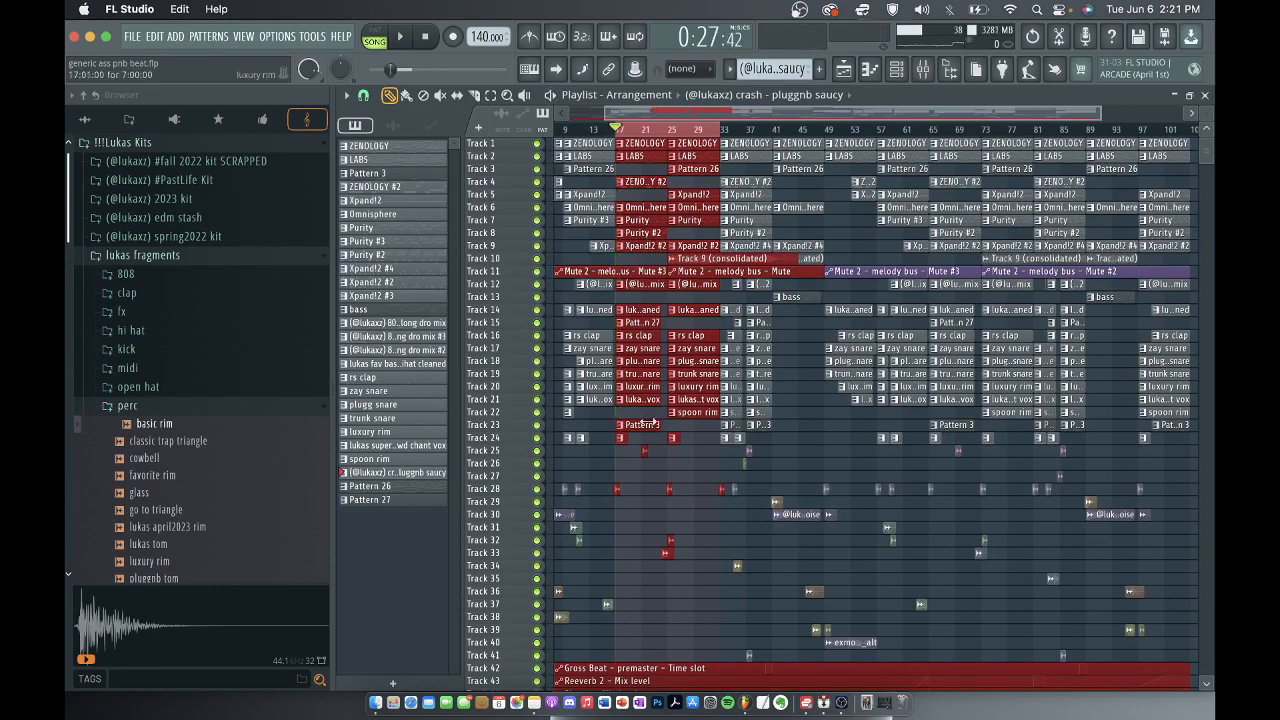
scroll(647, 514, "up", 3)
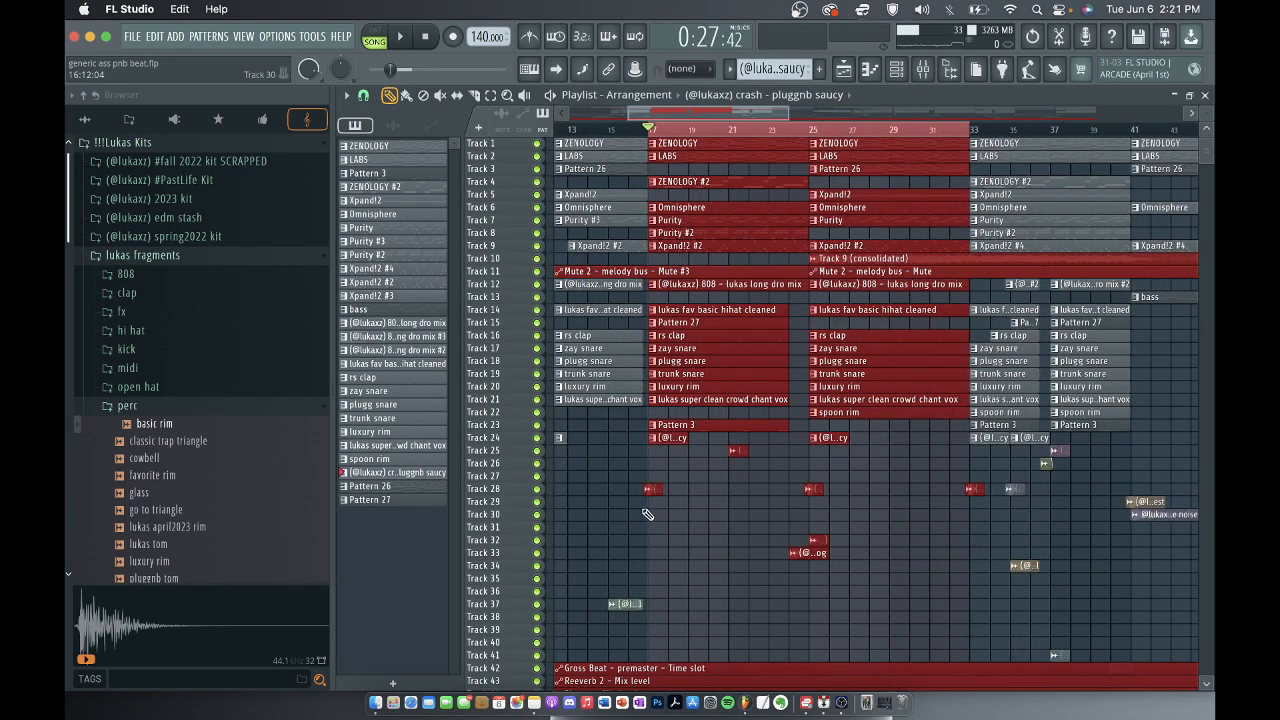
scroll(647, 514, "down", 3)
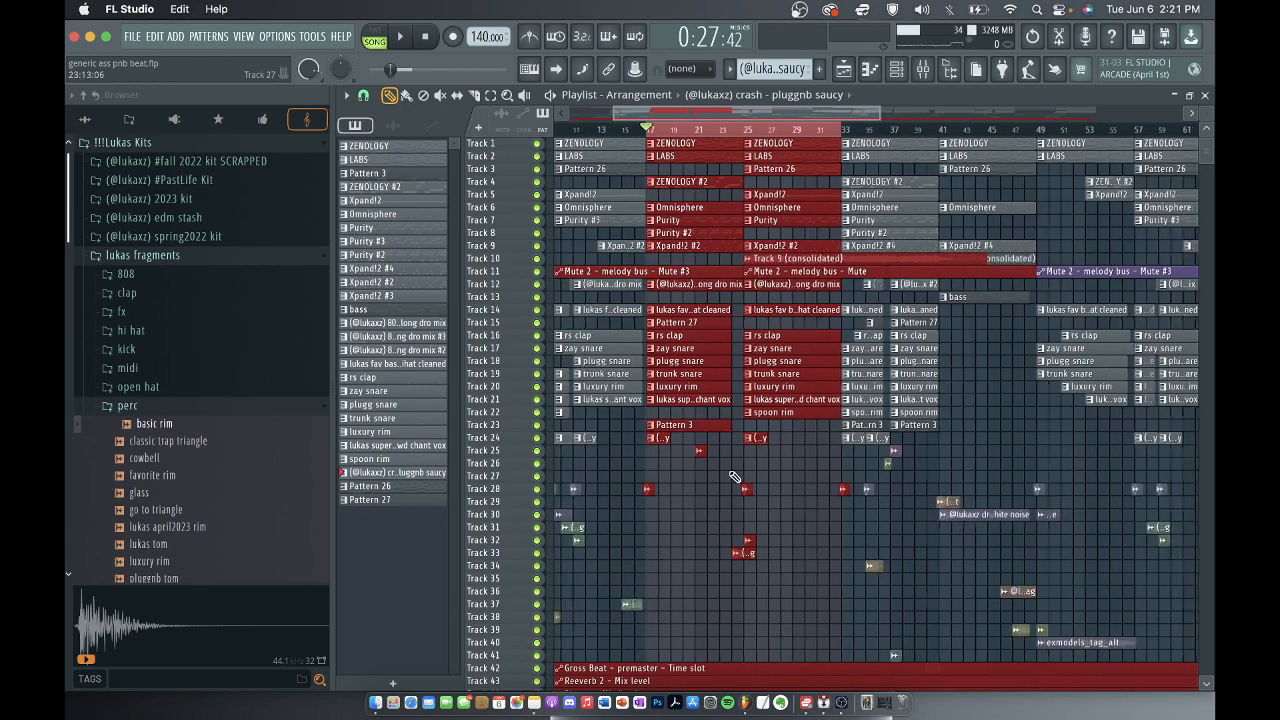
key("super+d")
scroll(695, 469, "up", 2)
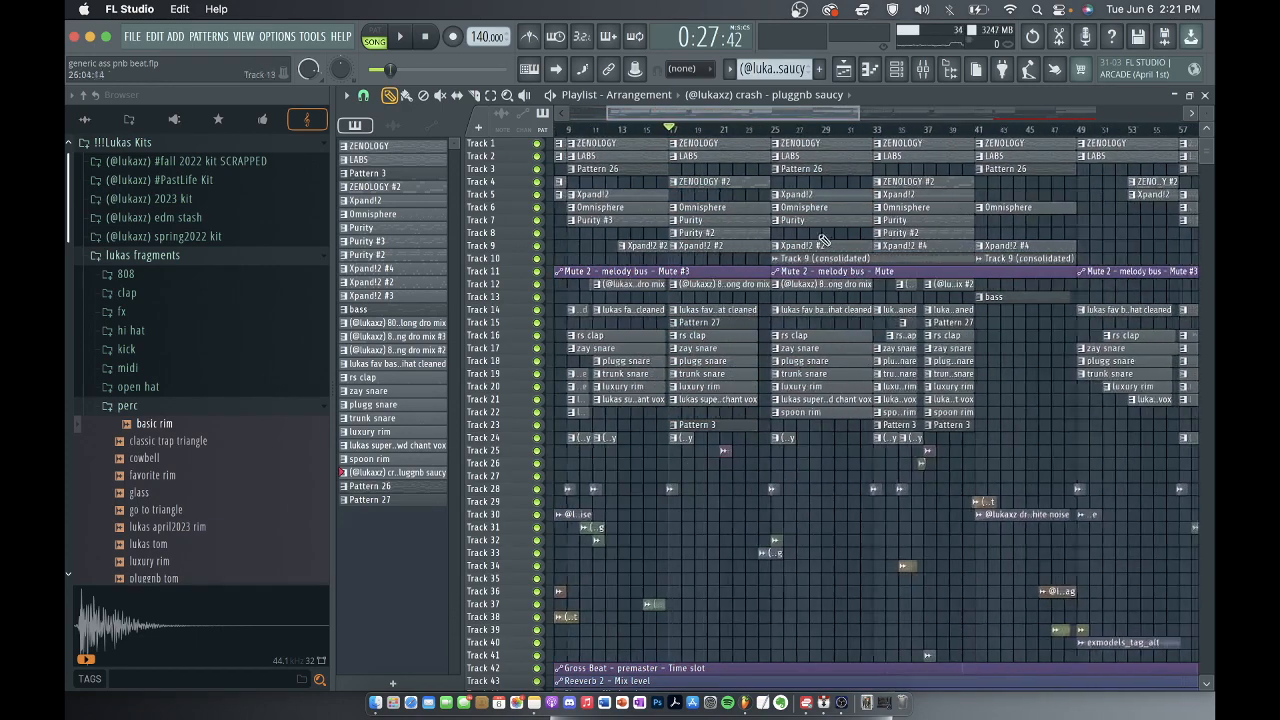
Unmute the melody bus on mixer track 12 and close the mixer.
left_click(922, 69)
left_click(798, 304)
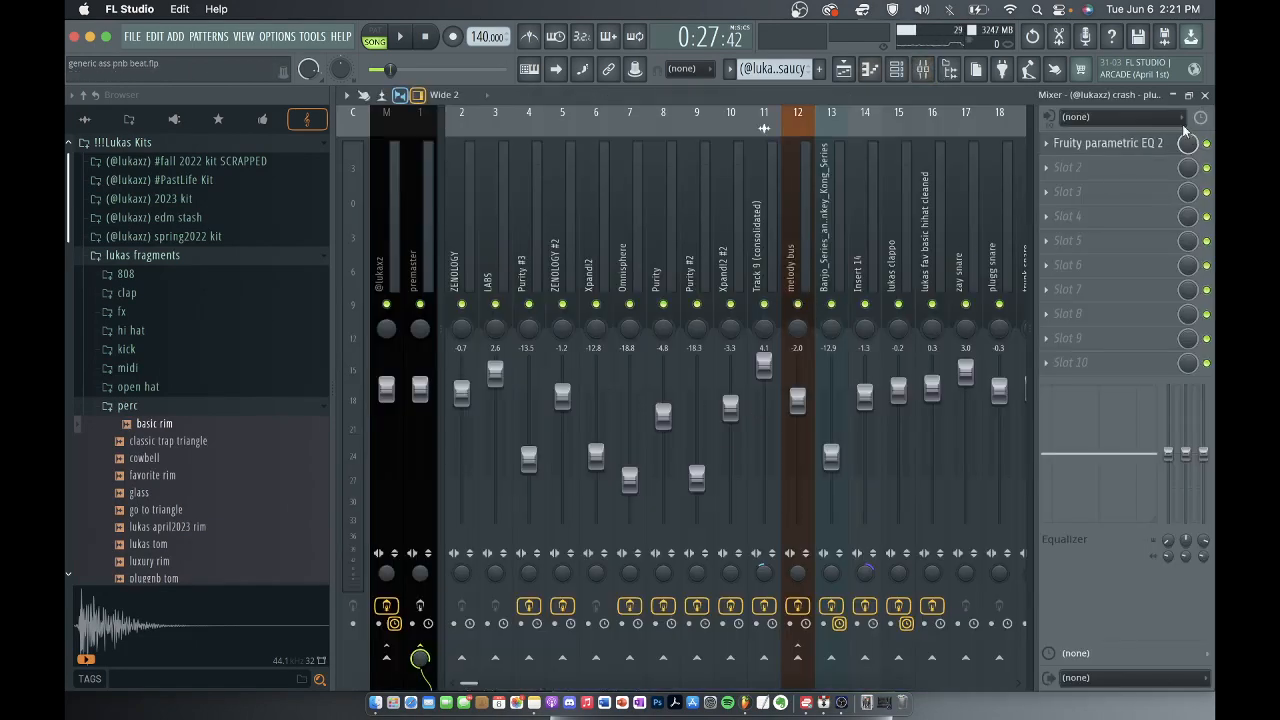
left_click(1206, 95)
Open the sample settings of the lukas breath vox v2 clip at bar 21 on track 25 and bring the whole window into view.
scroll(775, 462, "down", 2)
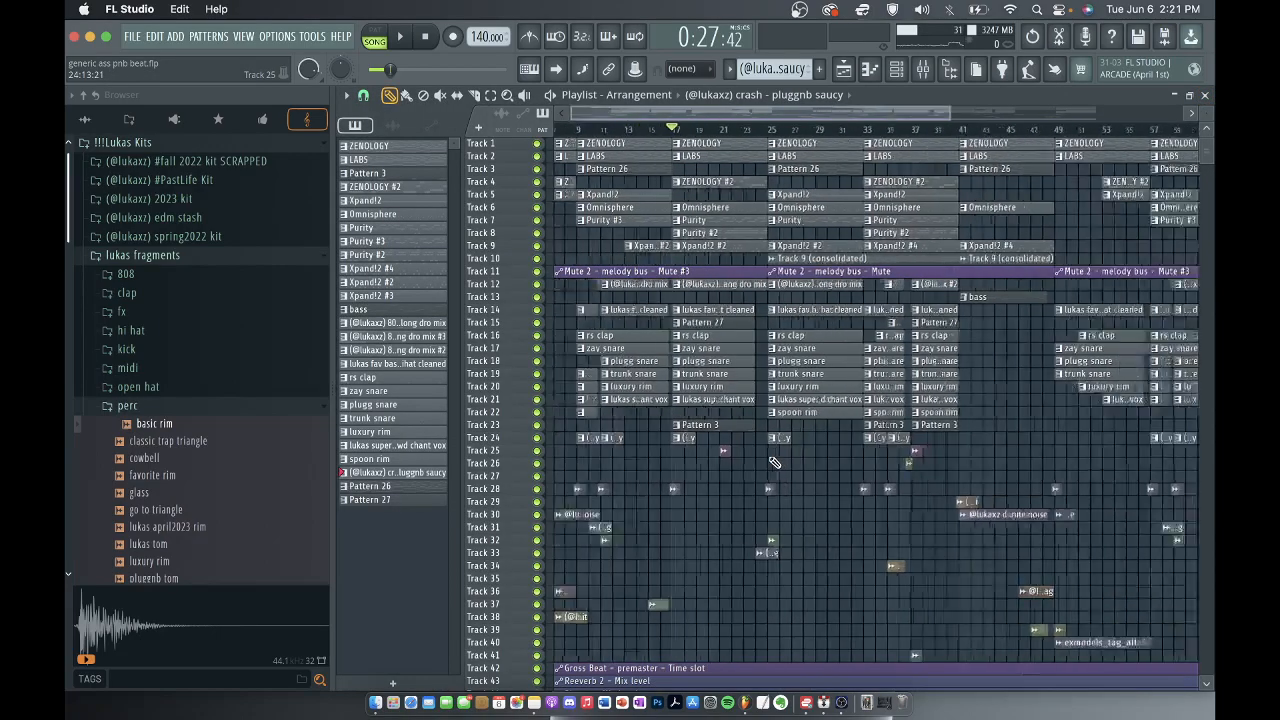
scroll(660, 462, "up", 4)
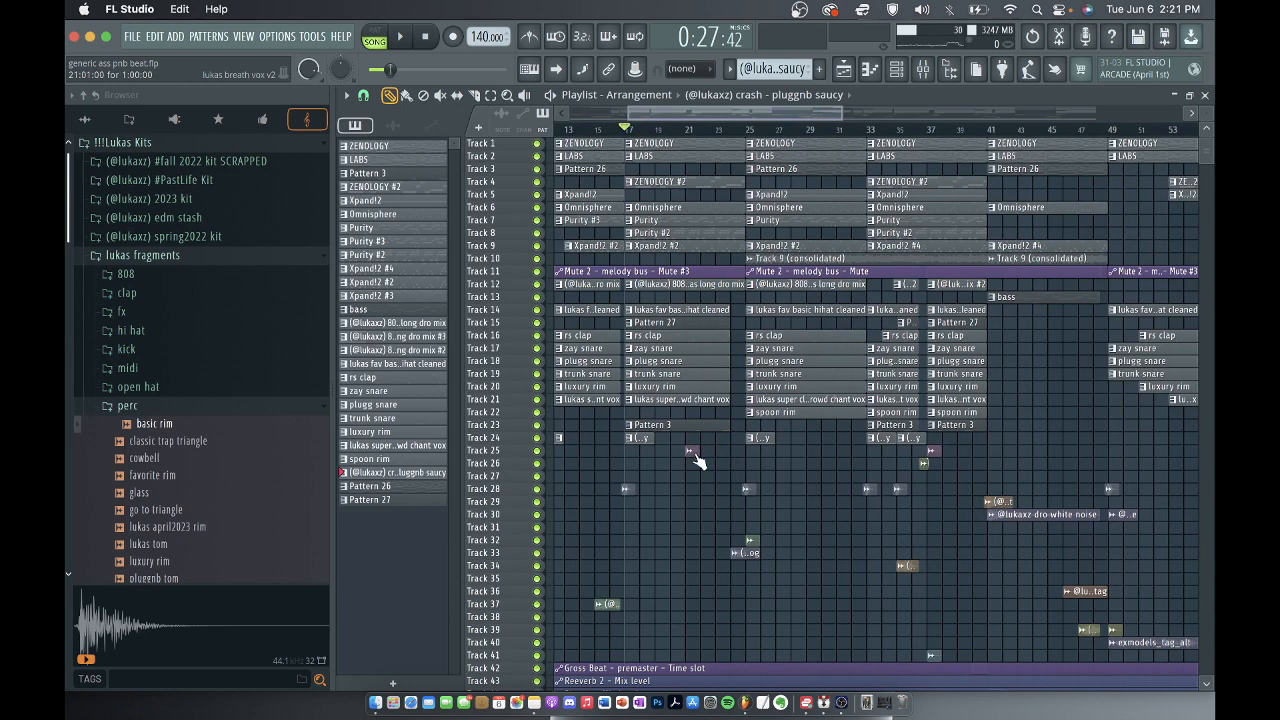
double_click(694, 453)
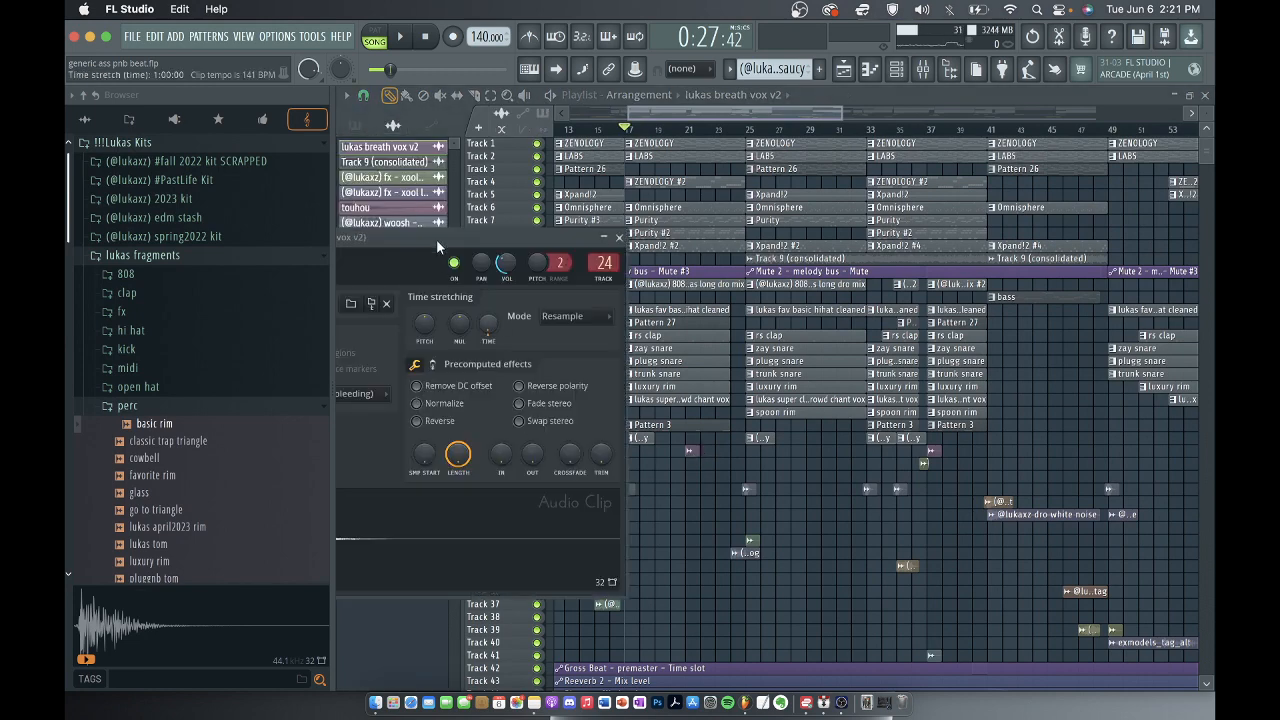
left_click_drag(434, 234, 712, 170)
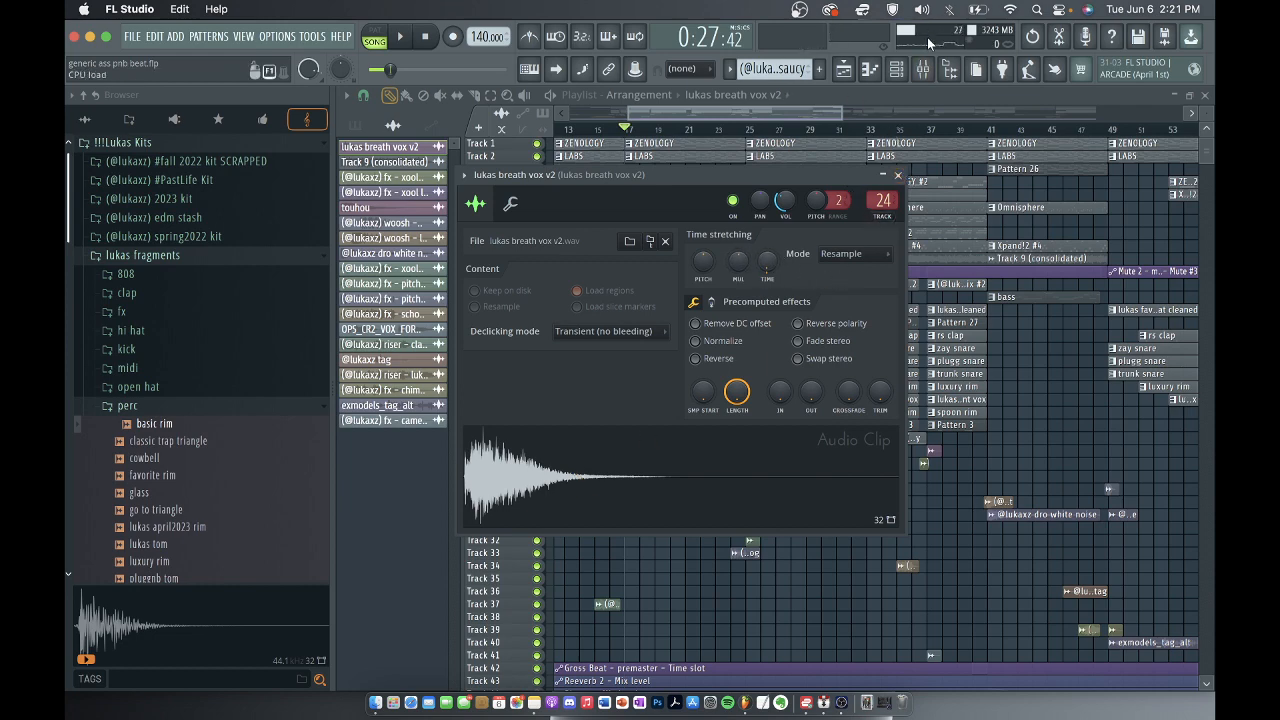
Inspect the Fruity Delay 3 effect on the breath vox's mixer track 24, and close the effect, mixer and sample windows.
left_click(923, 68)
left_click(1100, 148)
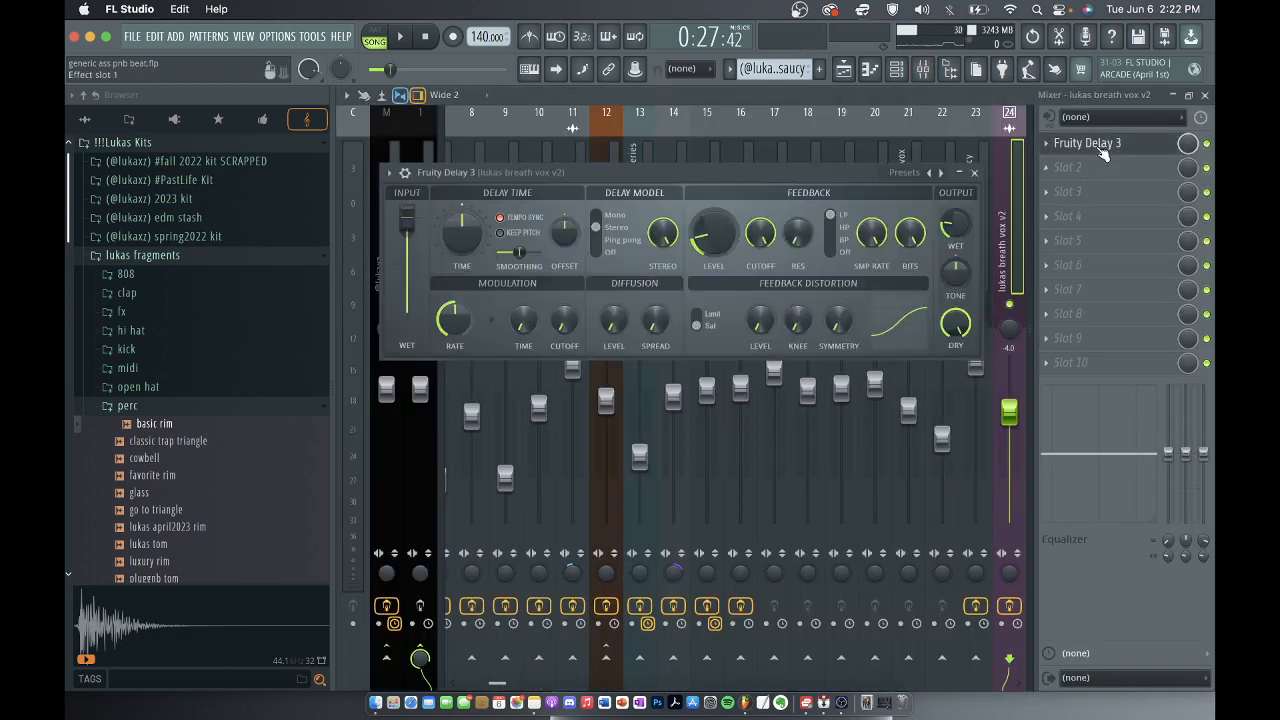
left_click(974, 172)
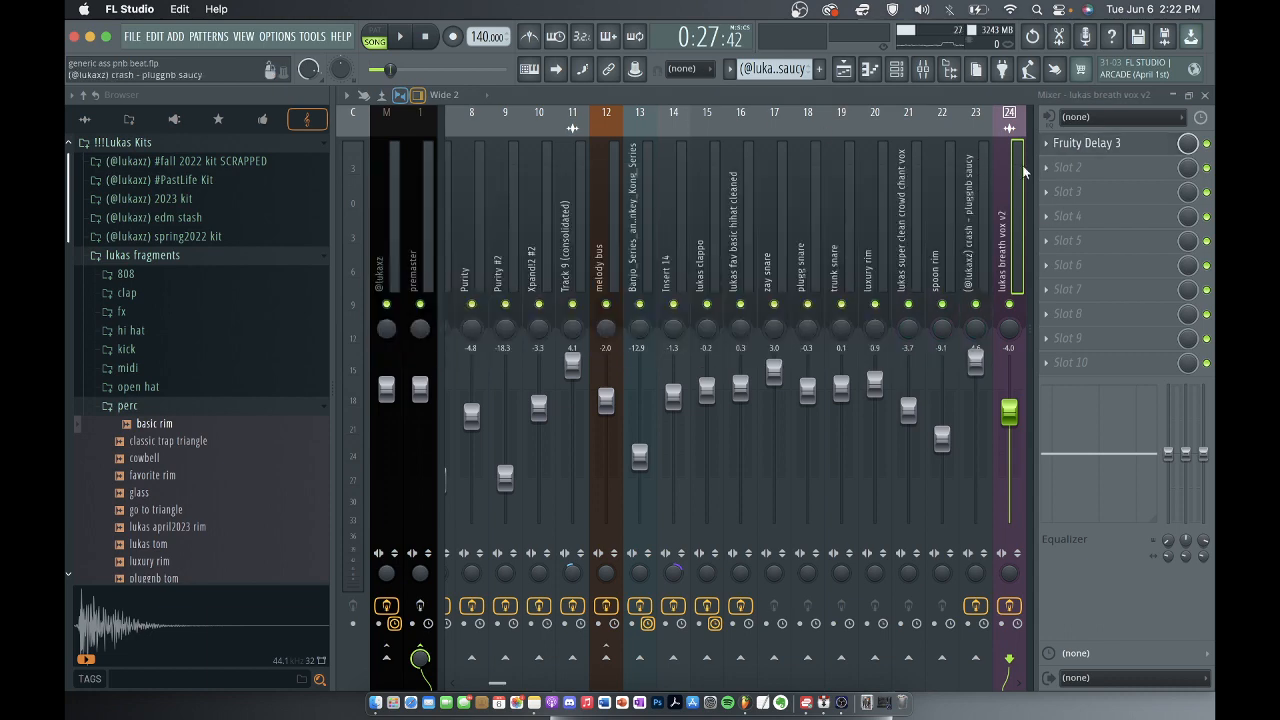
left_click(1205, 95)
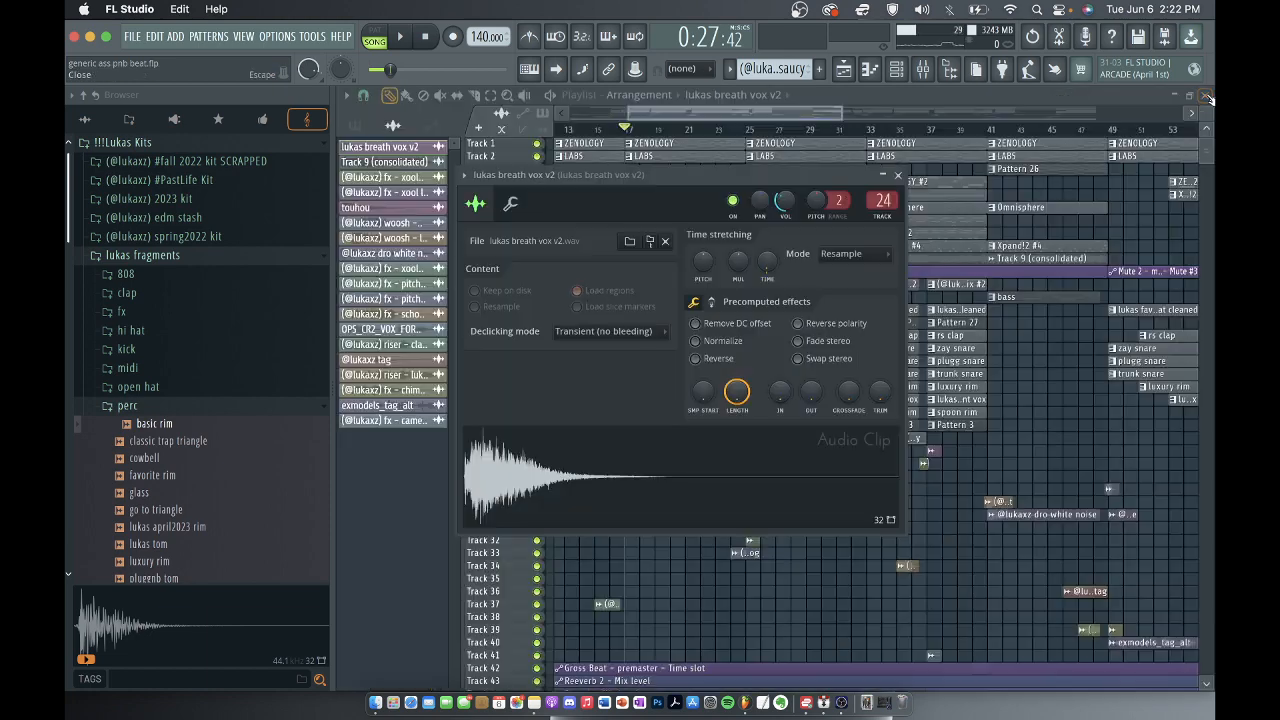
left_click(898, 176)
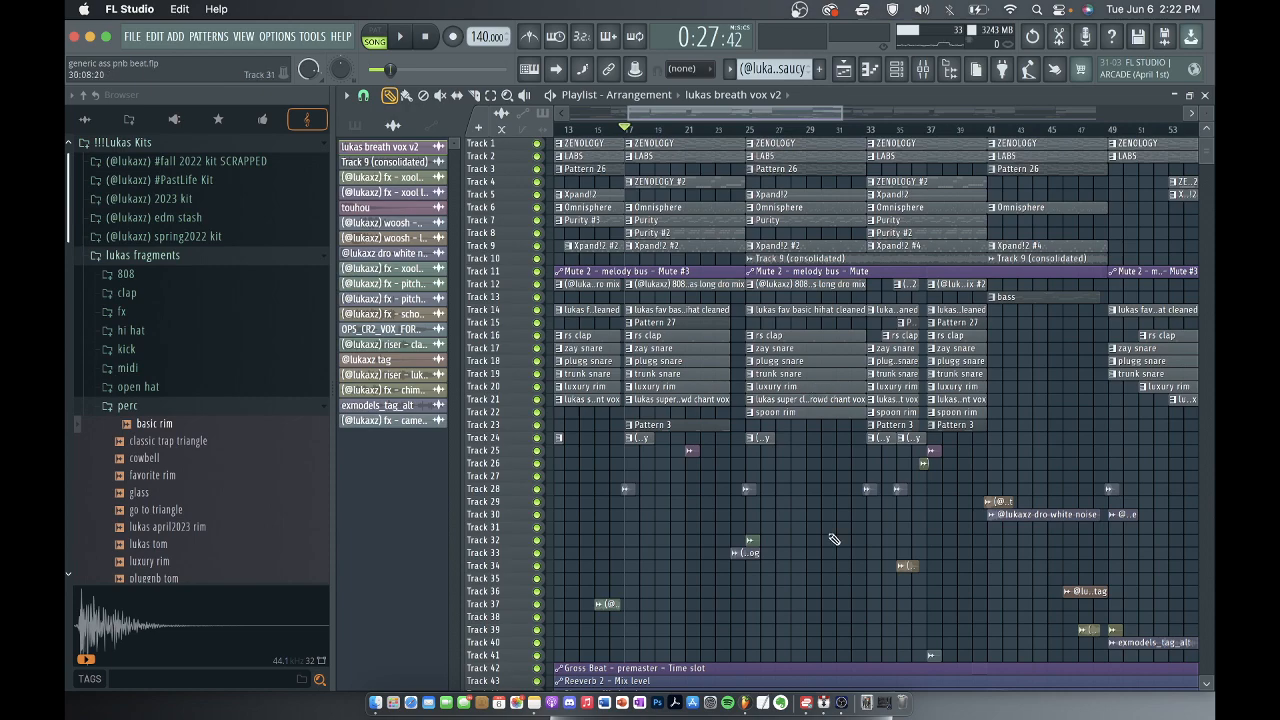
Open the woosh - best clip near bar 17 on track 28 to review its sample, and close it.
scroll(830, 546, "down", 2)
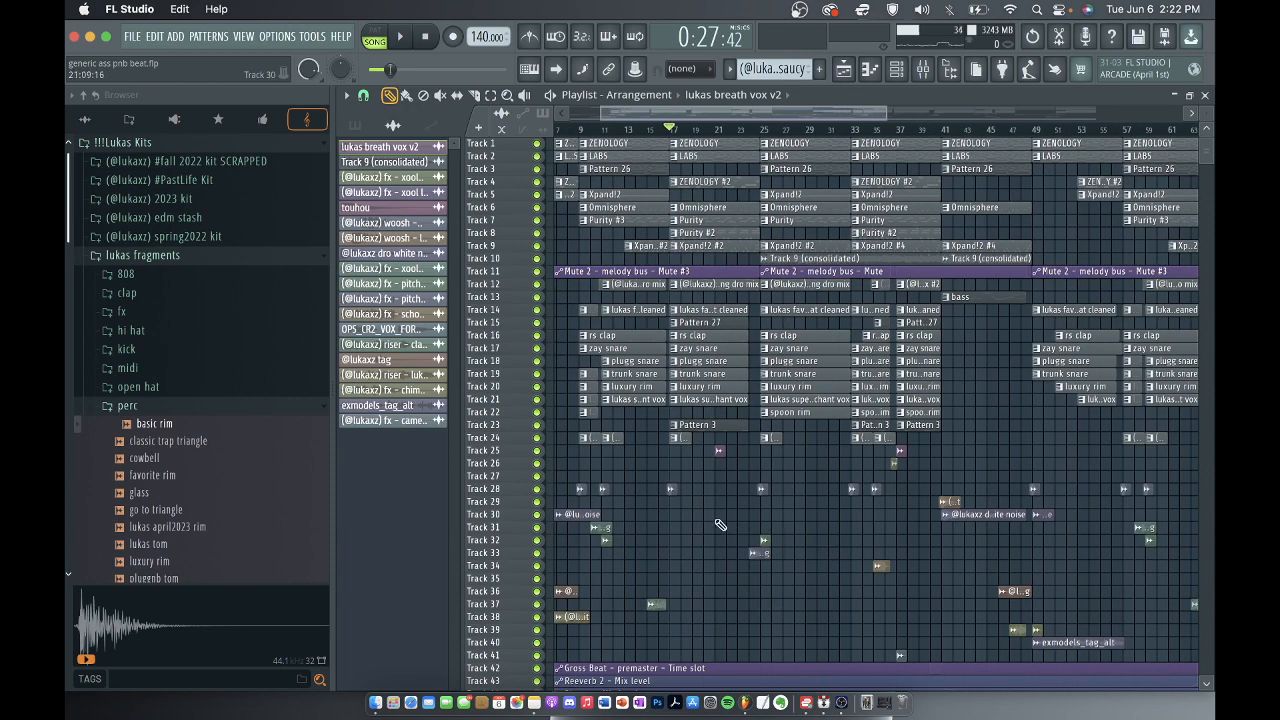
scroll(687, 492, "up", 3)
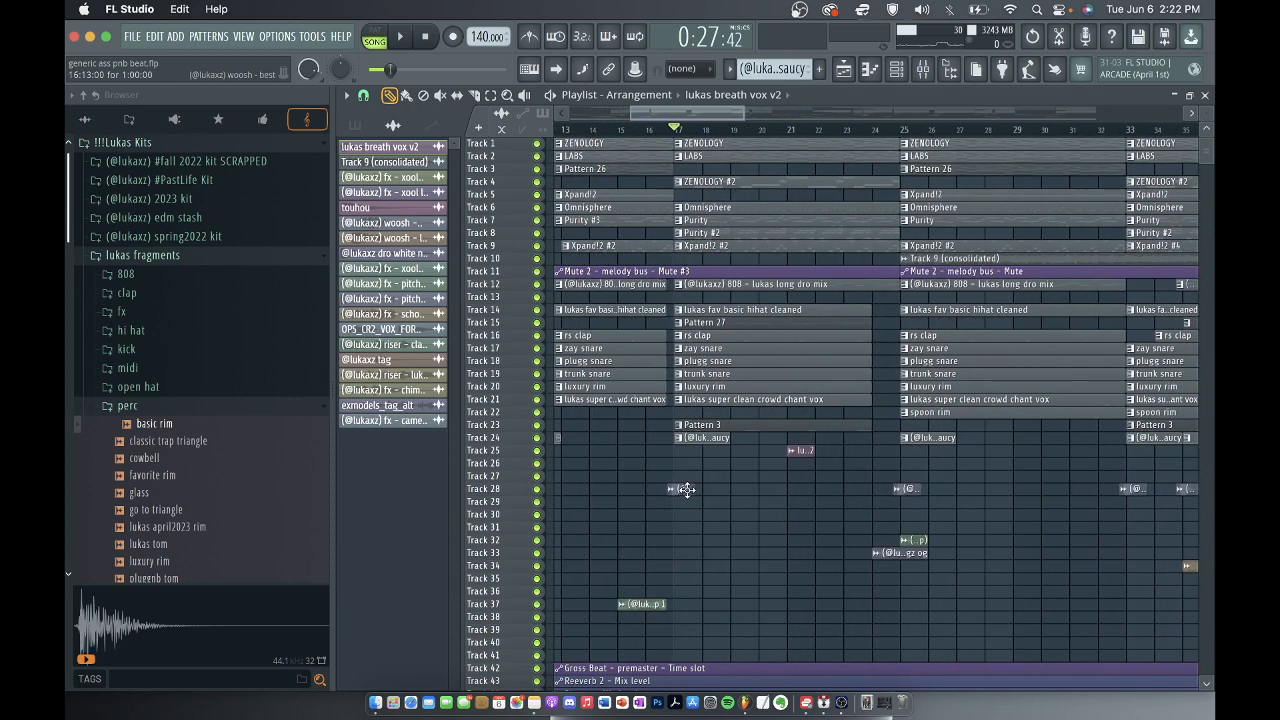
double_click(686, 489)
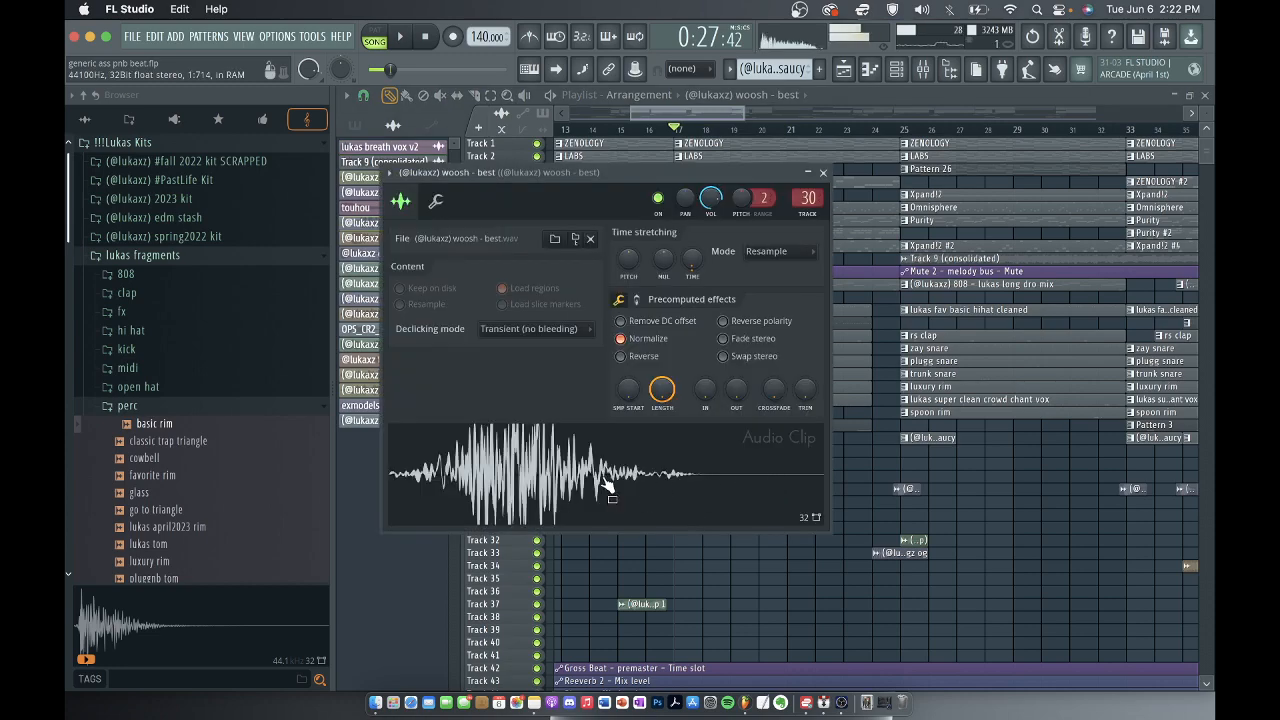
left_click(826, 176)
Open the fx - xool stove clip just before bar 37 on track 26 to review its sample, and close it.
scroll(684, 483, "down", 5)
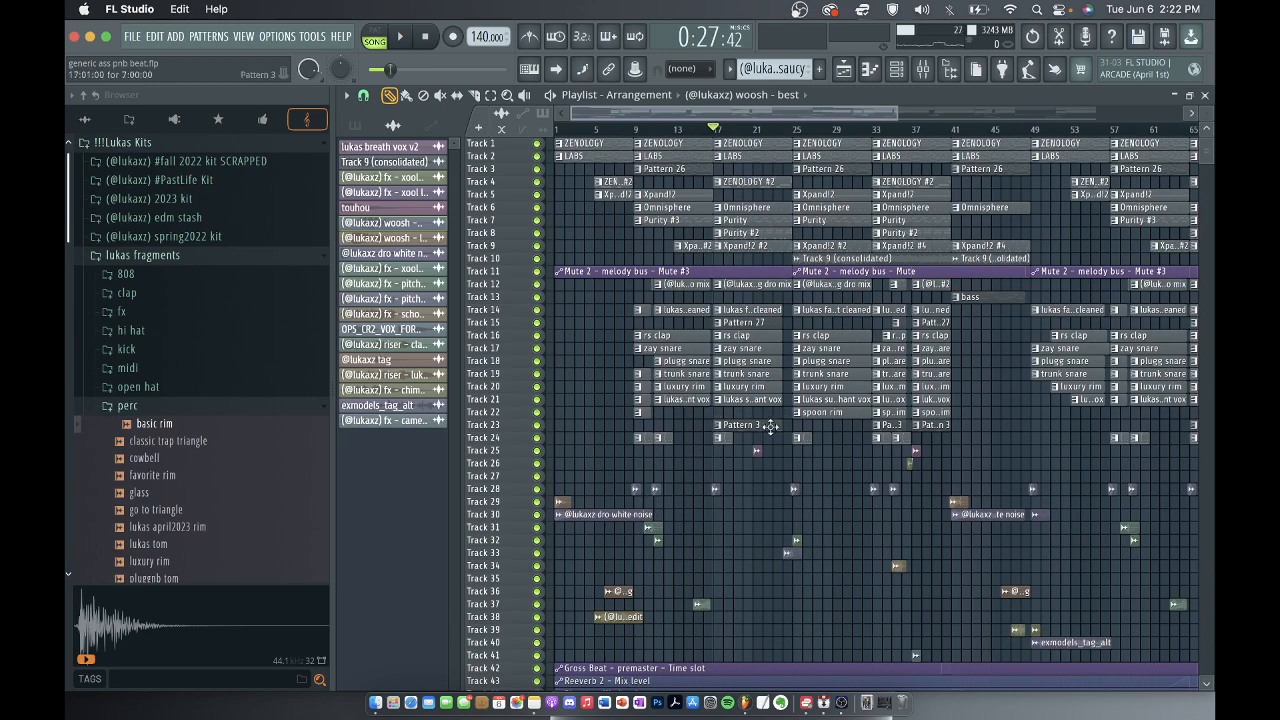
scroll(928, 418, "up", 5)
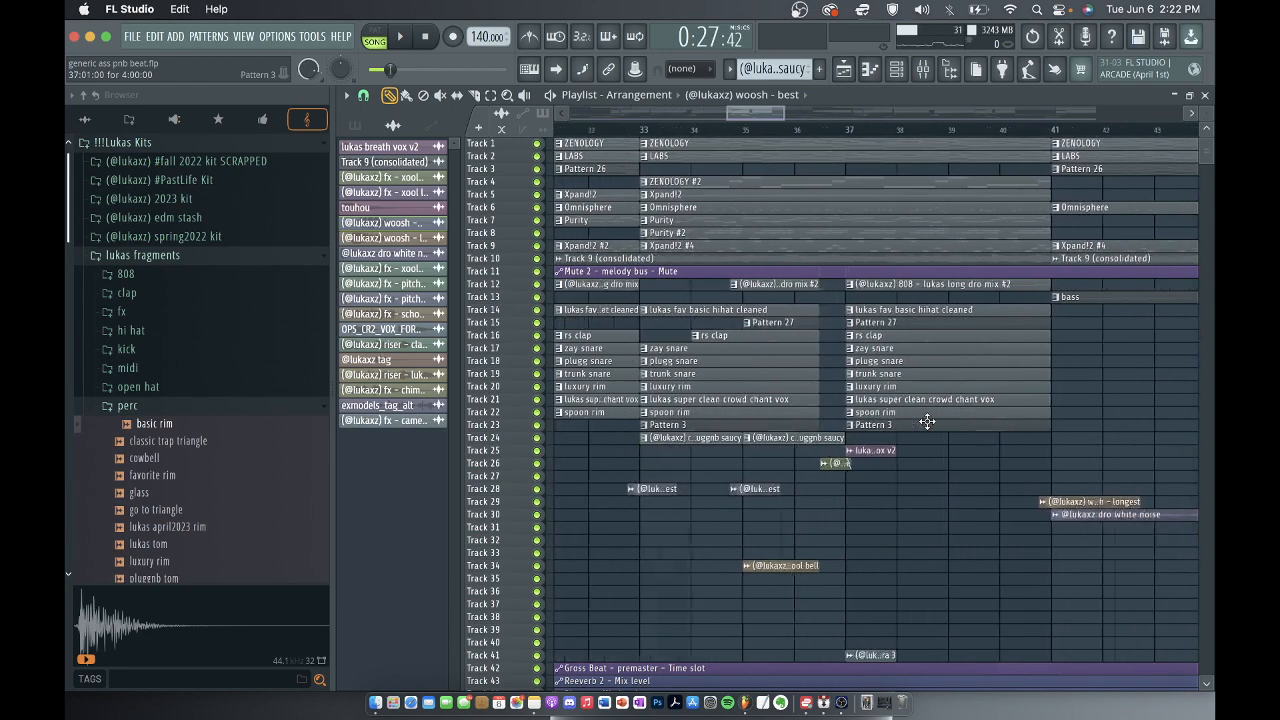
scroll(855, 569, "down", 8)
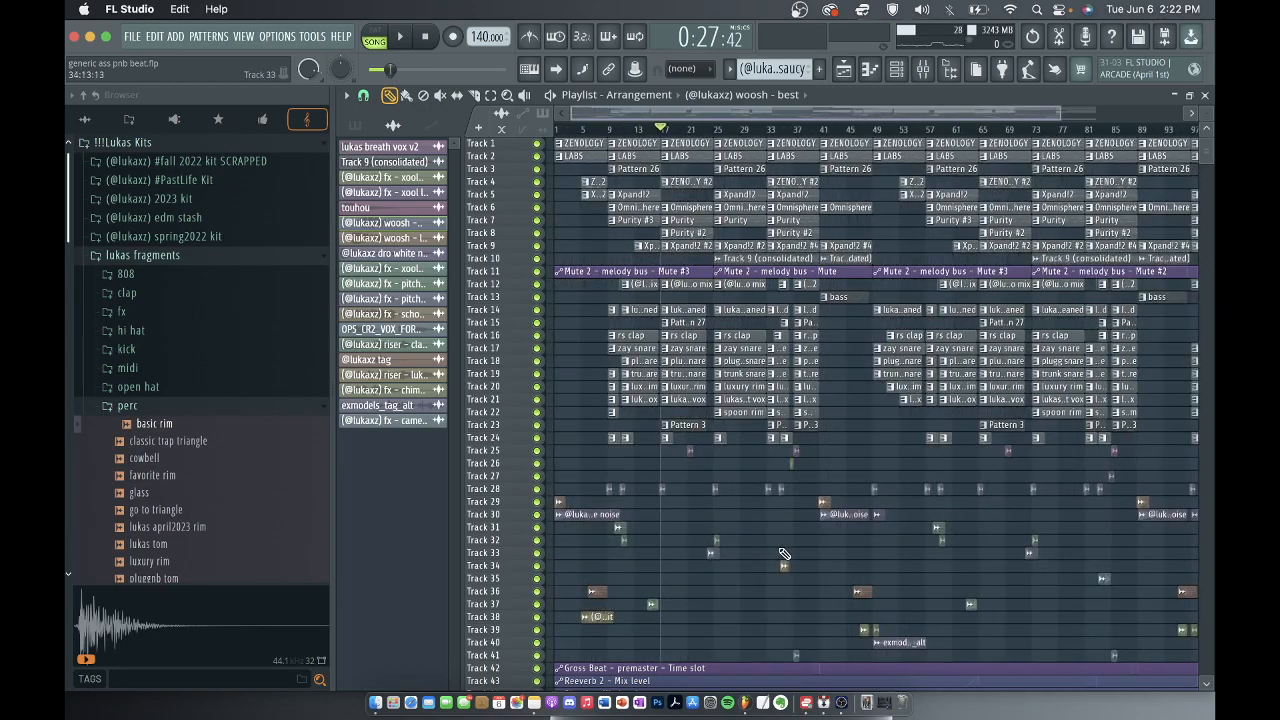
scroll(750, 483, "up", 6)
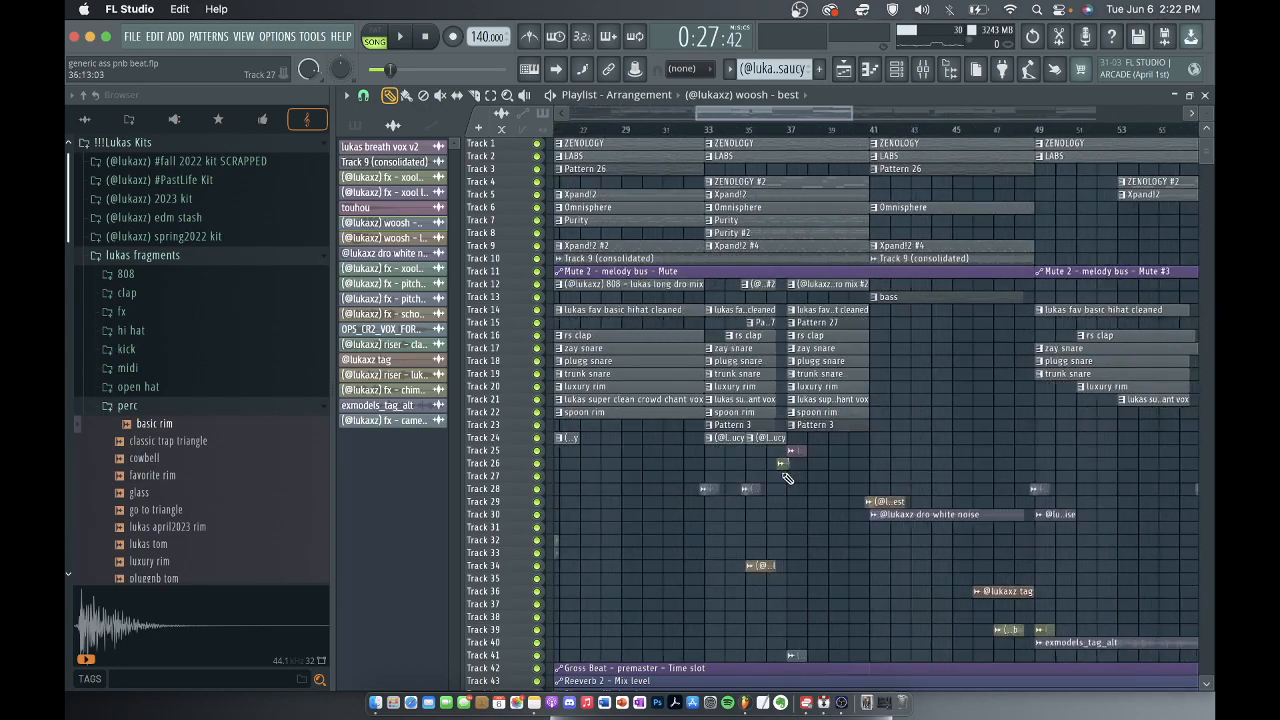
double_click(787, 465)
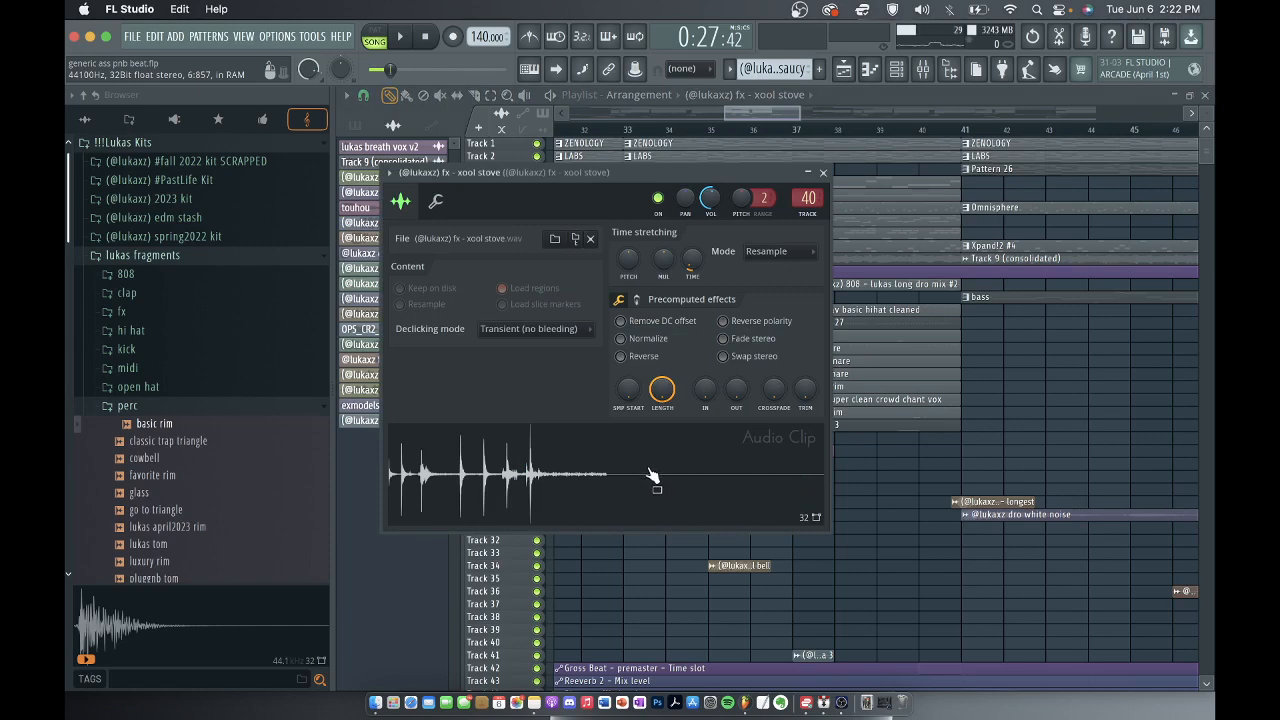
left_click(823, 172)
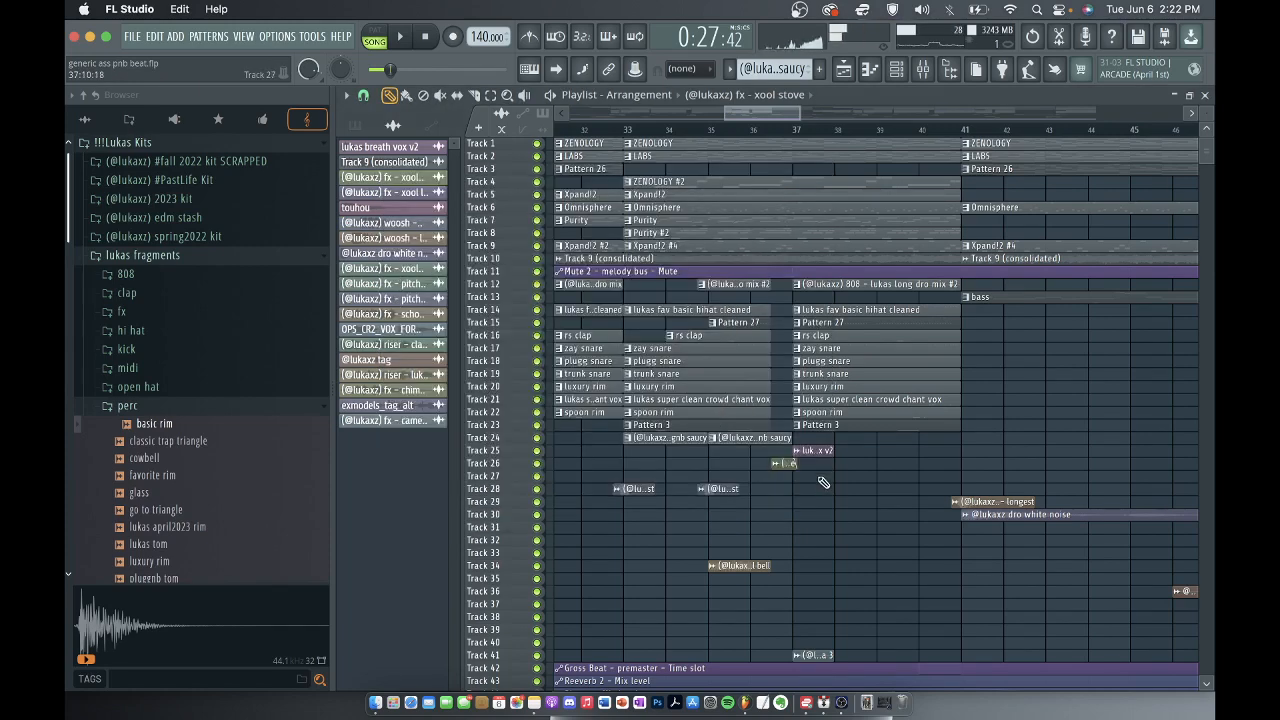
Examine the xool stove clip's waveform and fade-out around bar 37 up close in the playlist.
scroll(823, 493, "up", 3)
scroll(823, 493, "up", 1)
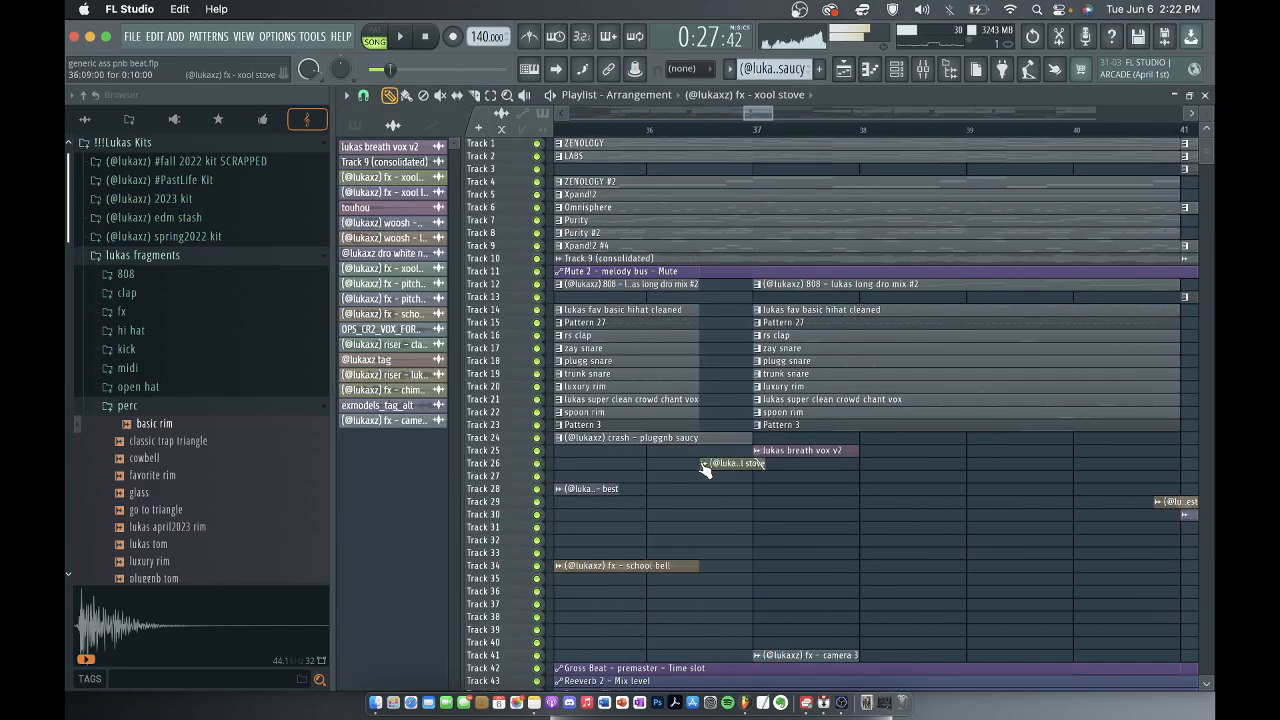
left_click(507, 95)
left_click_drag(759, 478, 769, 369)
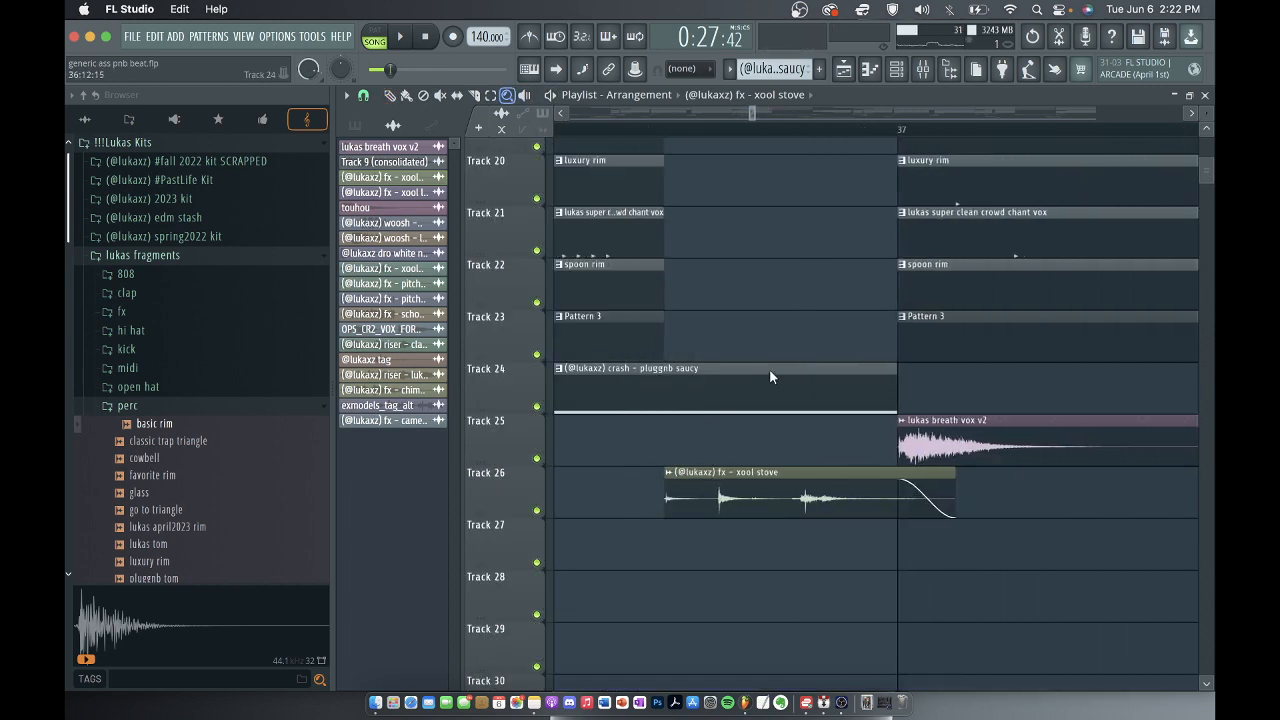
scroll(868, 513, "down", 10)
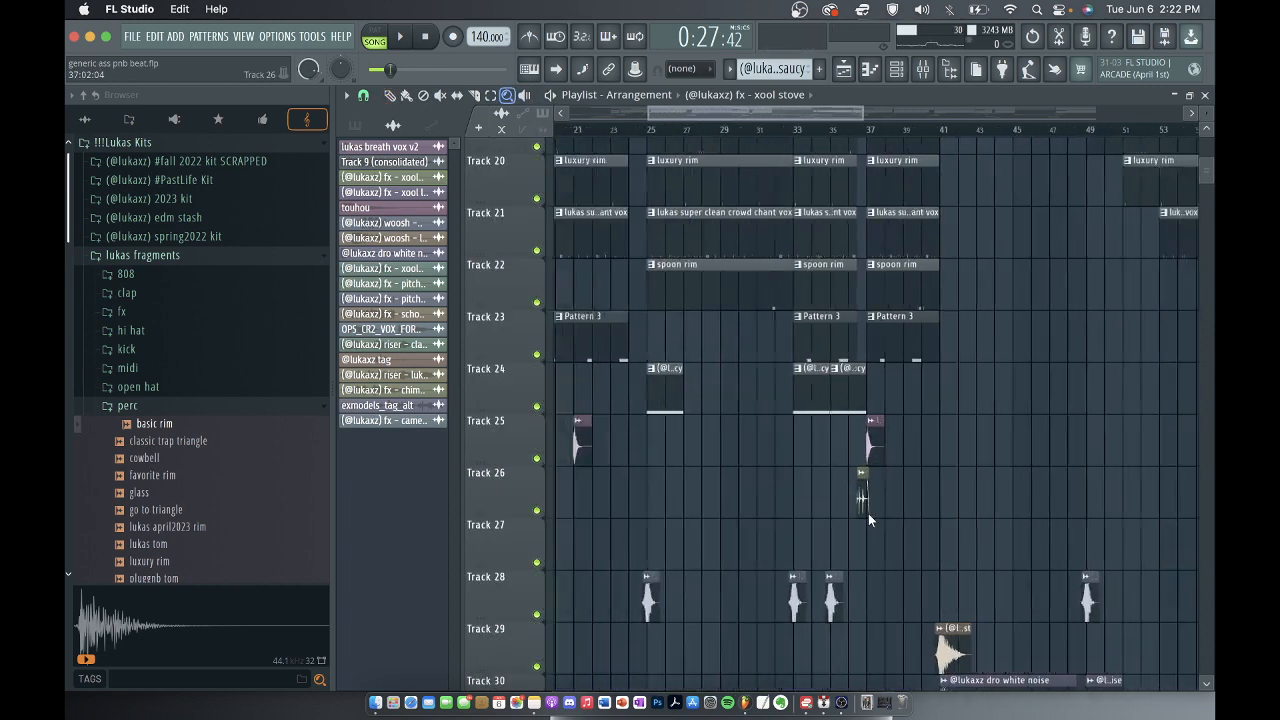
scroll(868, 513, "down", 2)
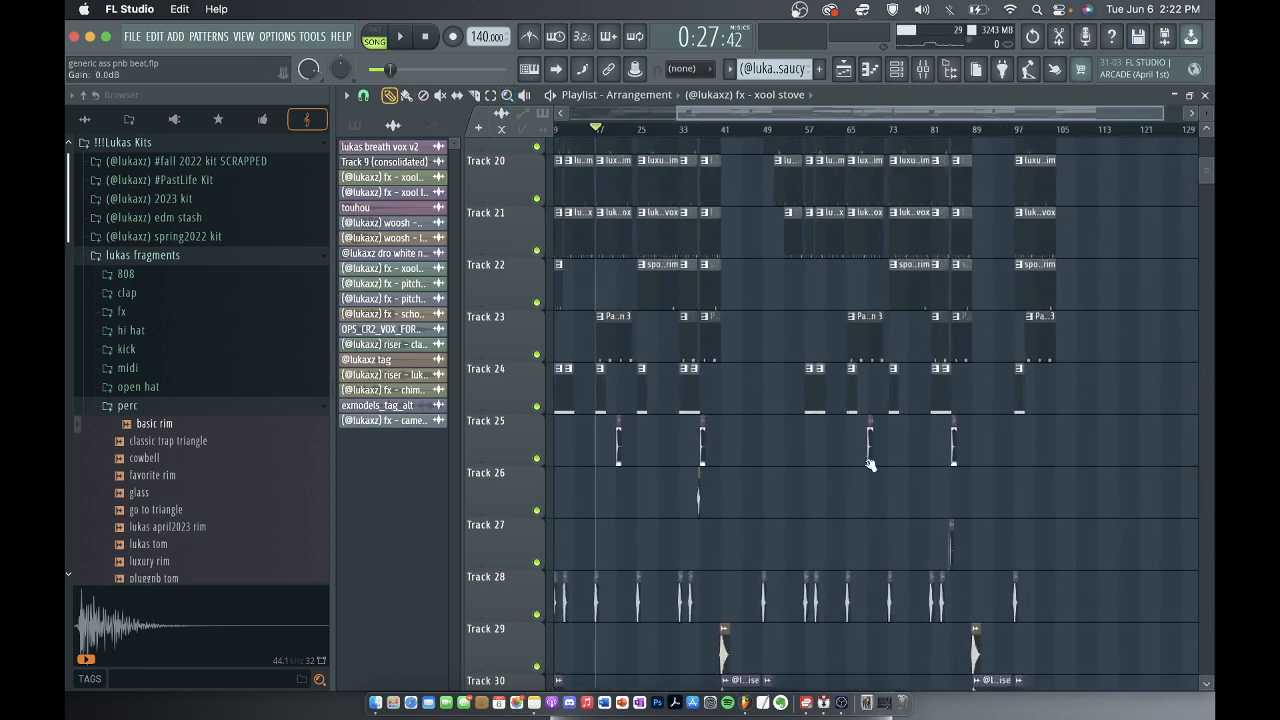
Review the fx - xool lighter sample on track 27, close it, and examine the clip's waveform just before bar 85.
scroll(1096, 540, "up", 5)
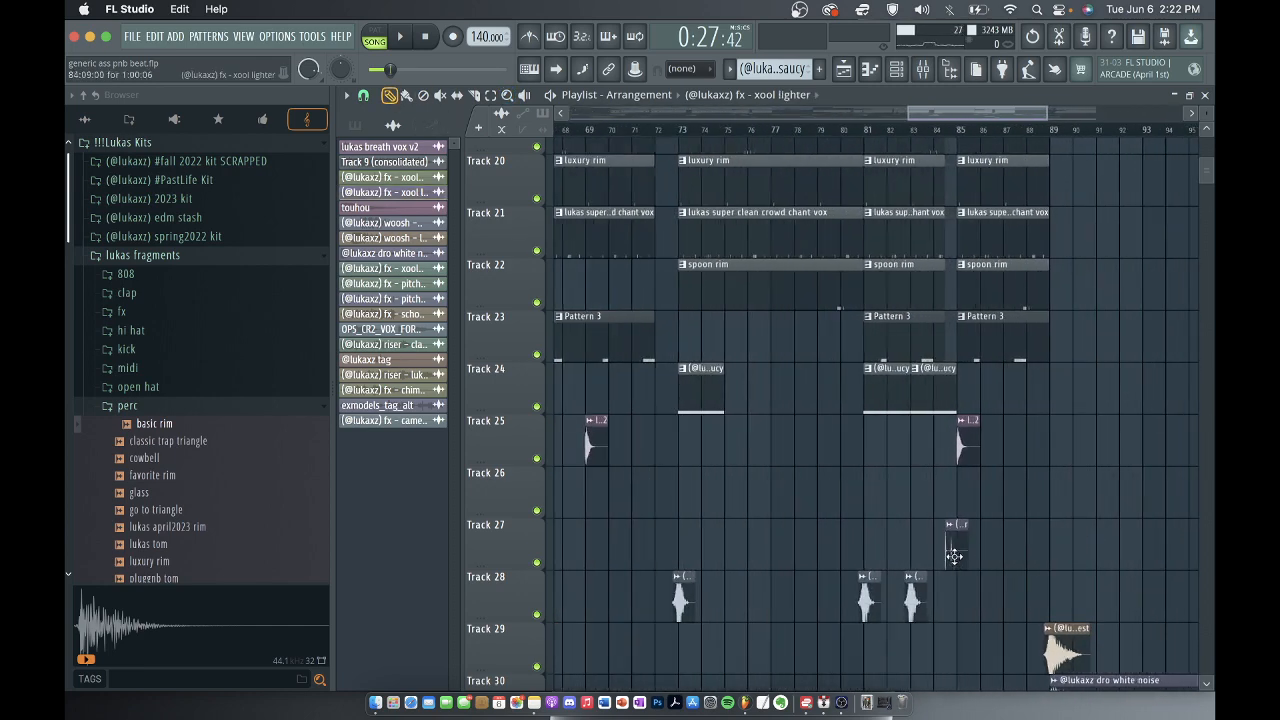
double_click(959, 552)
left_click(794, 120)
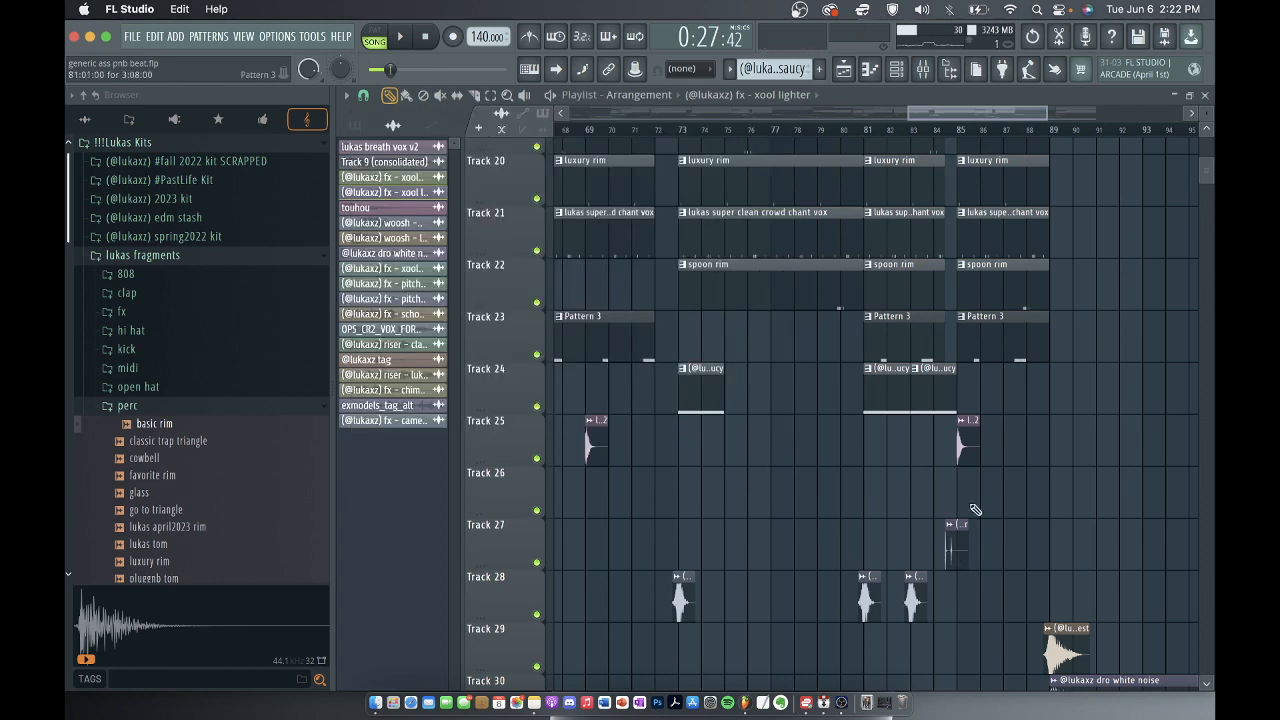
scroll(971, 508, "up", 3)
scroll(860, 575, "up", 6)
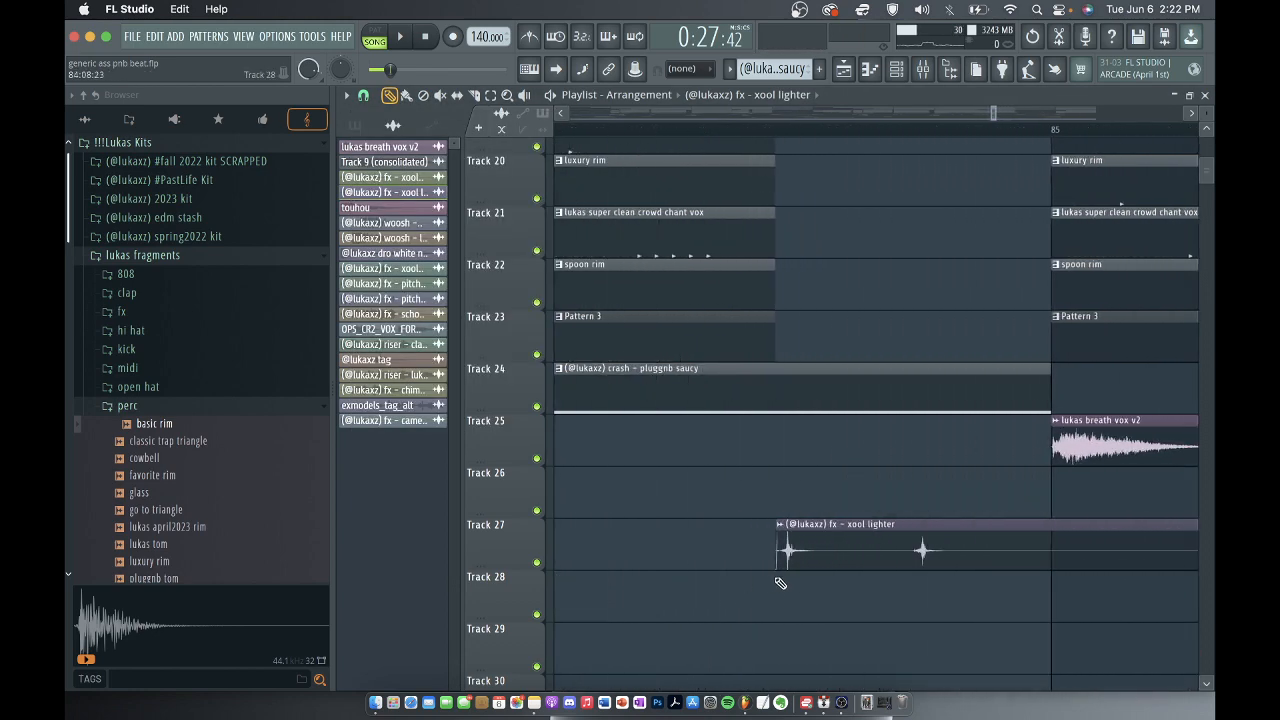
scroll(770, 545, "down", 8)
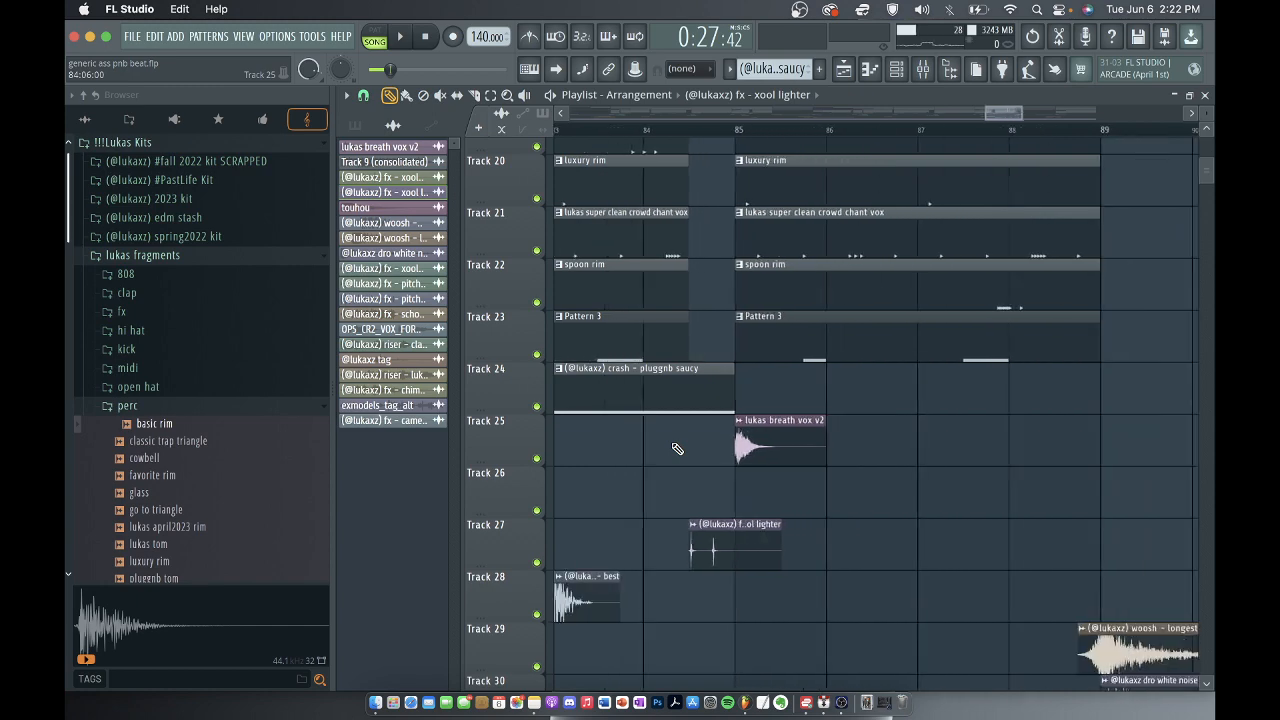
Open the woosh - longest clip near bar 41 on track 29 and show its effect chain on mixer track 31.
scroll(677, 449, "down", 8)
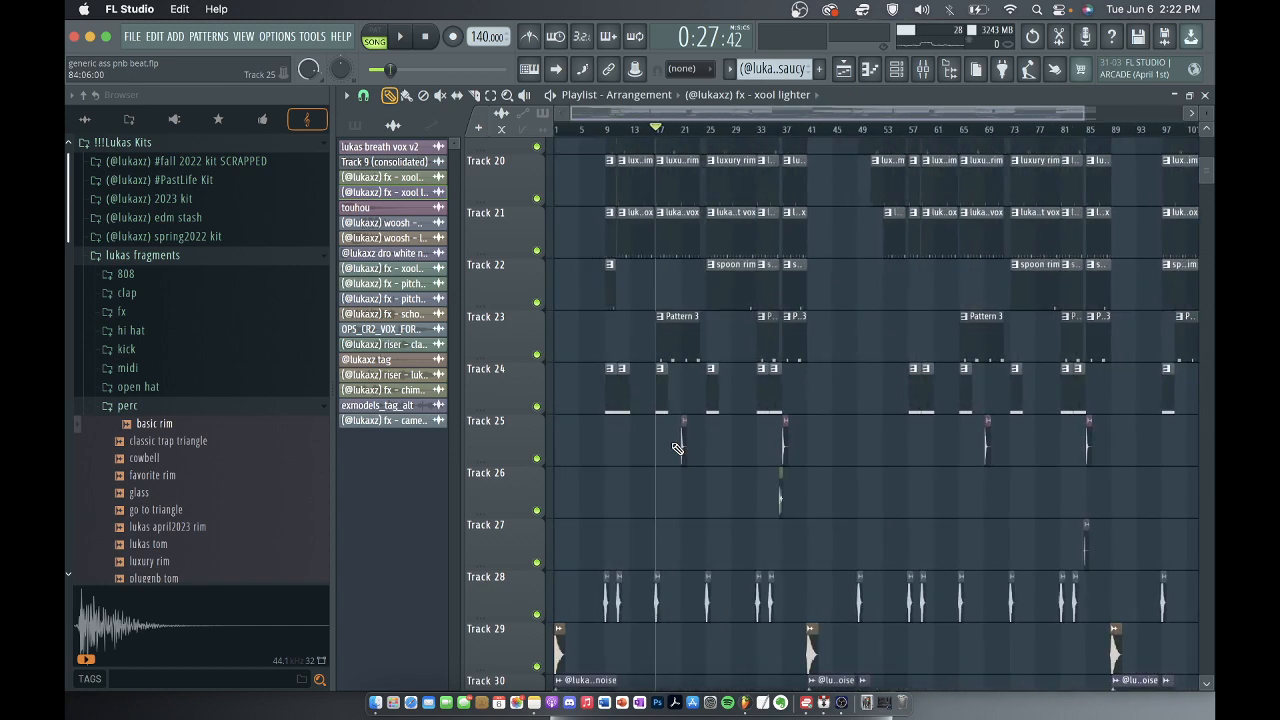
scroll(677, 449, "down", 1)
scroll(677, 449, "down", 3)
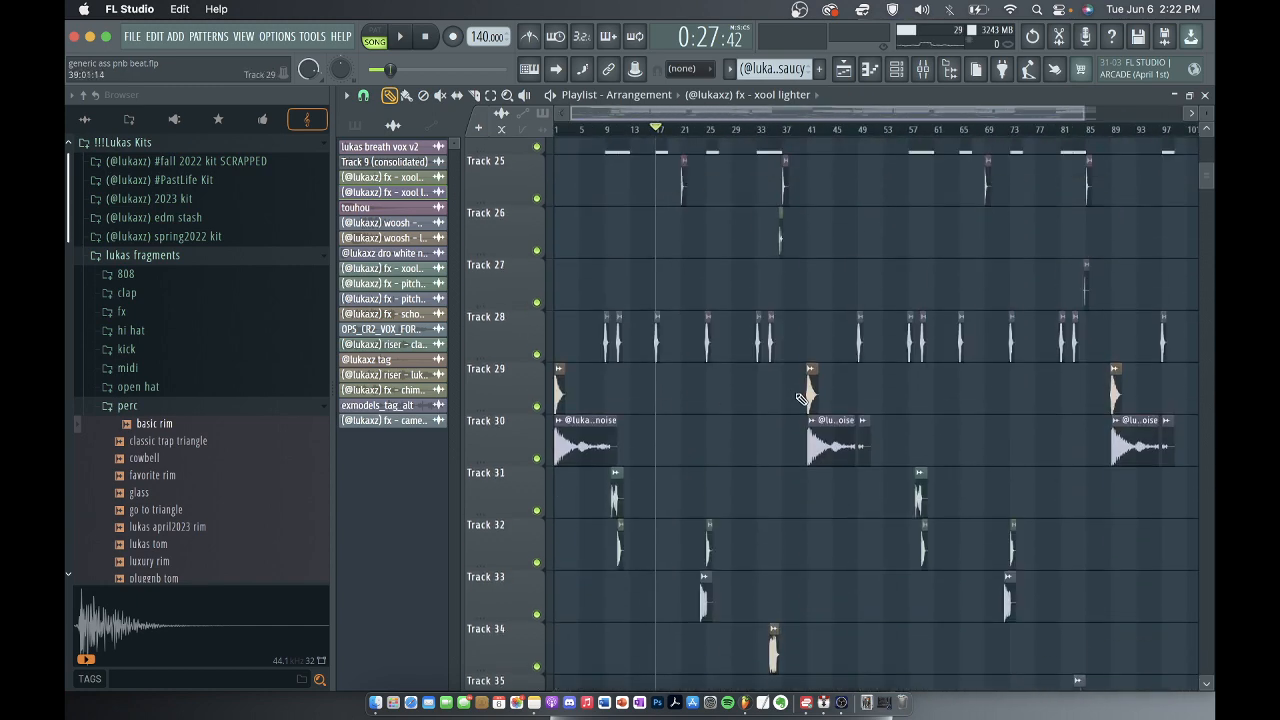
scroll(800, 398, "up", 6)
double_click(616, 236)
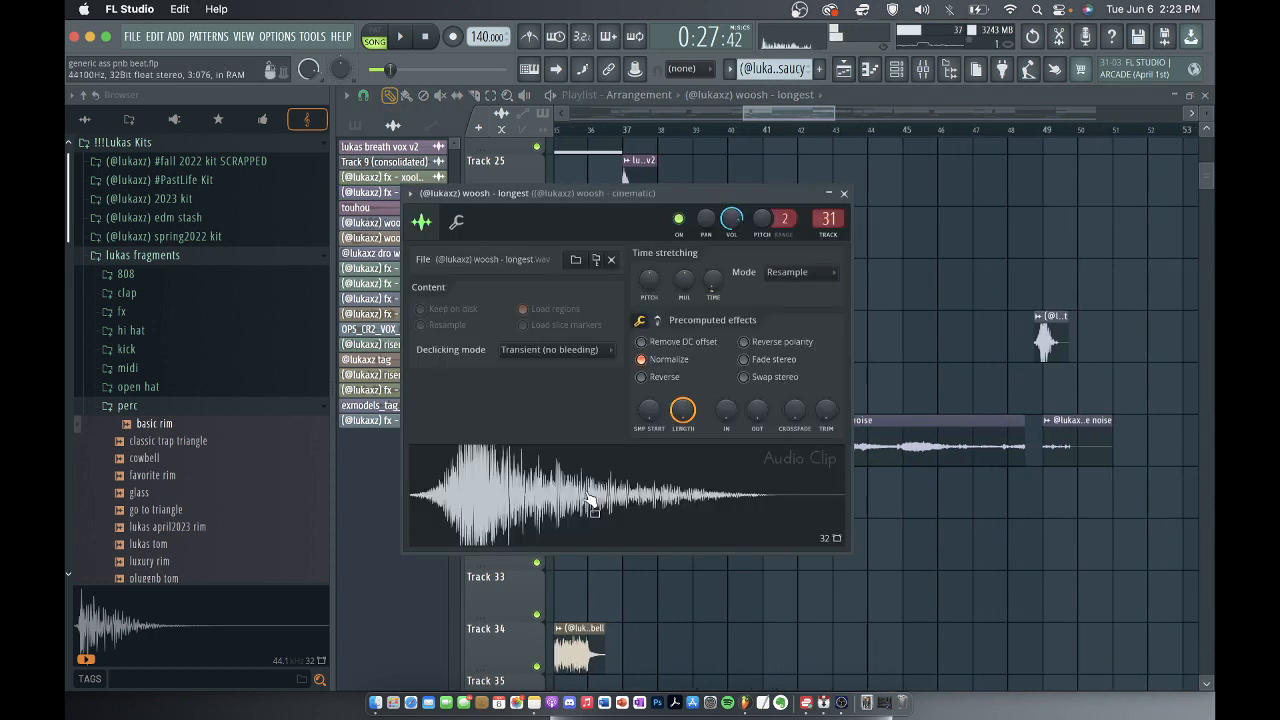
left_click(924, 68)
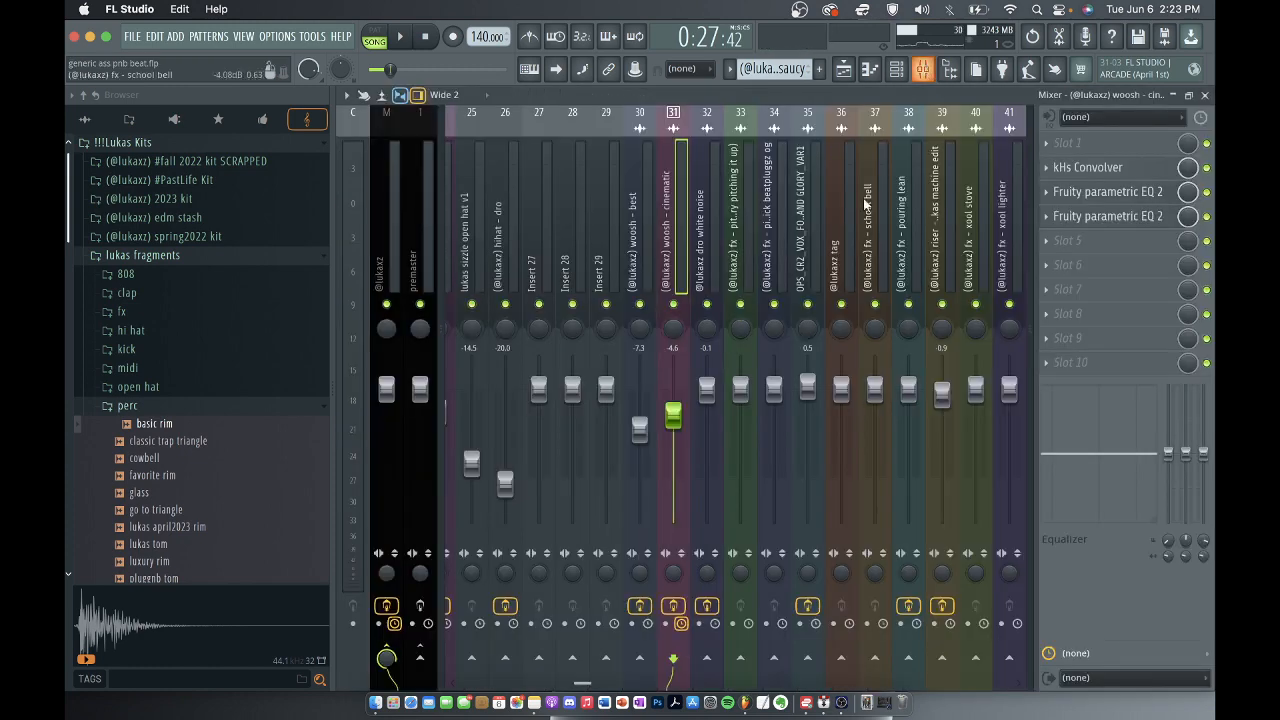
Review the kHs Convolver and both Fruity parametric EQ 2 settings on mixer track 31, closing each plugin window.
left_click(1095, 167)
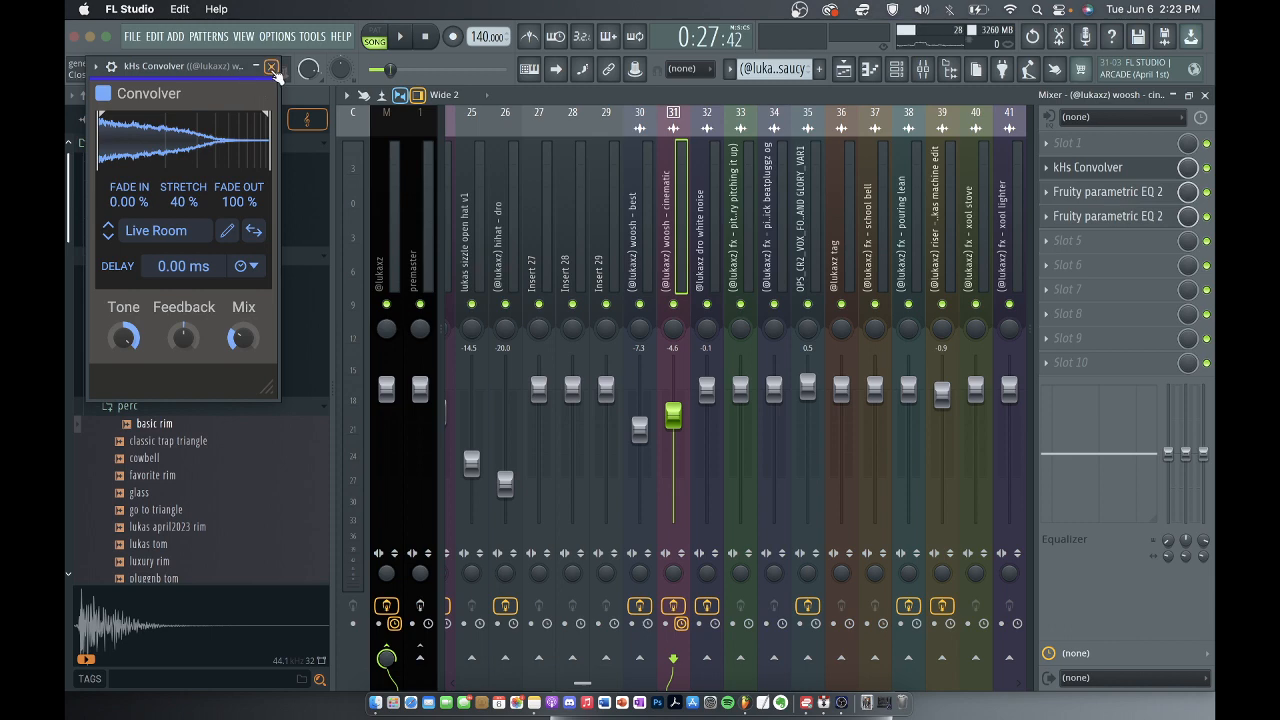
left_click(271, 67)
left_click(1100, 192)
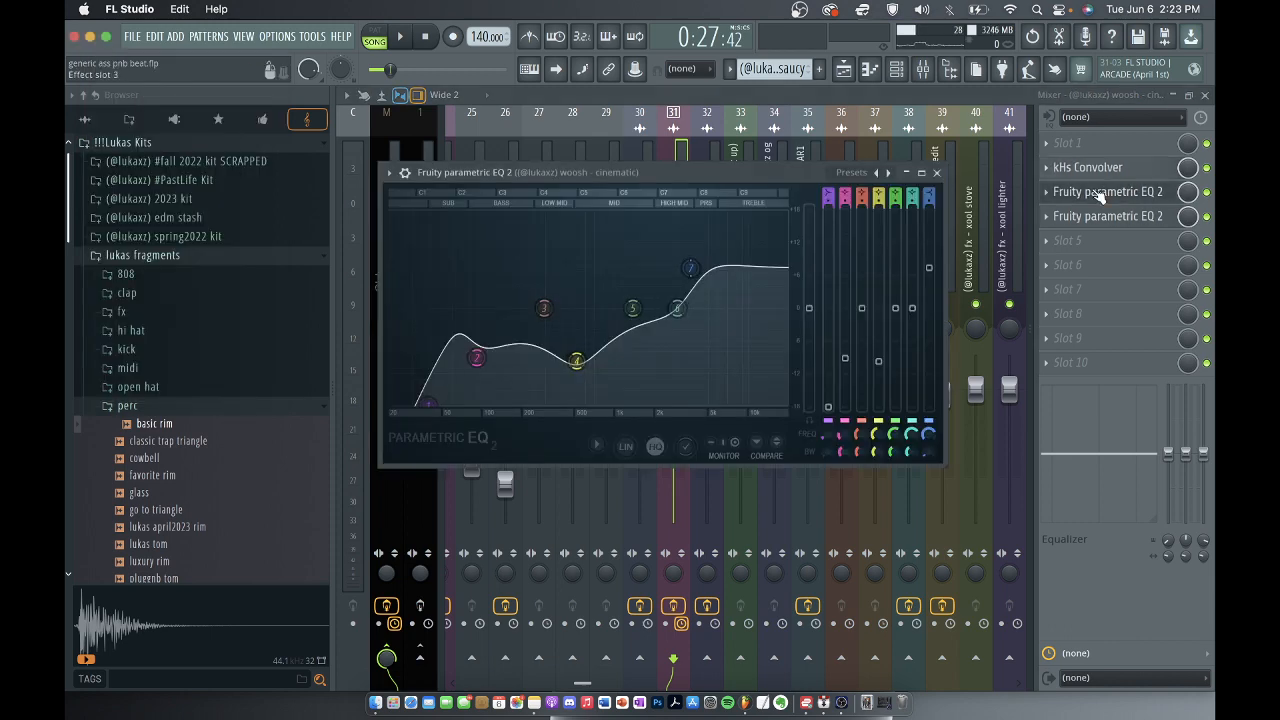
left_click(936, 172)
left_click(1108, 216)
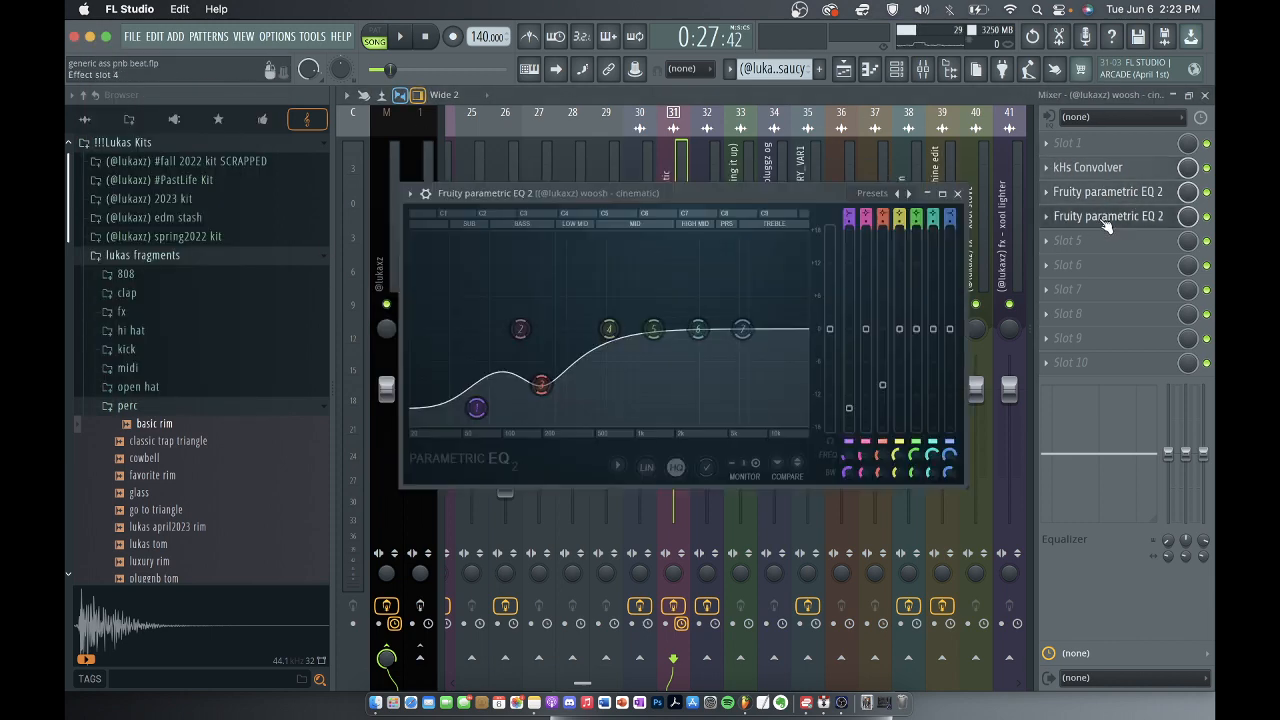
left_click(961, 193)
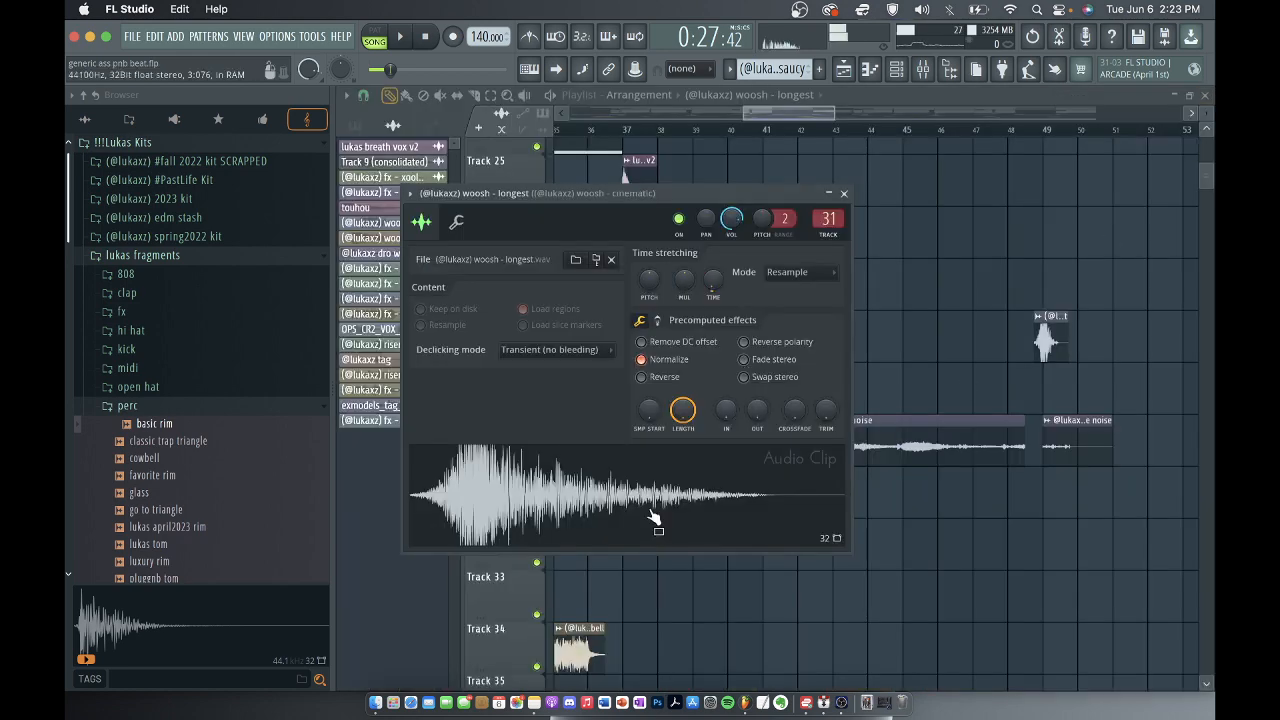
Compare the woosh - longest sample with mixer track 31's effects bypassed and re-enabled, and close the mixer and sample window.
left_click(925, 68)
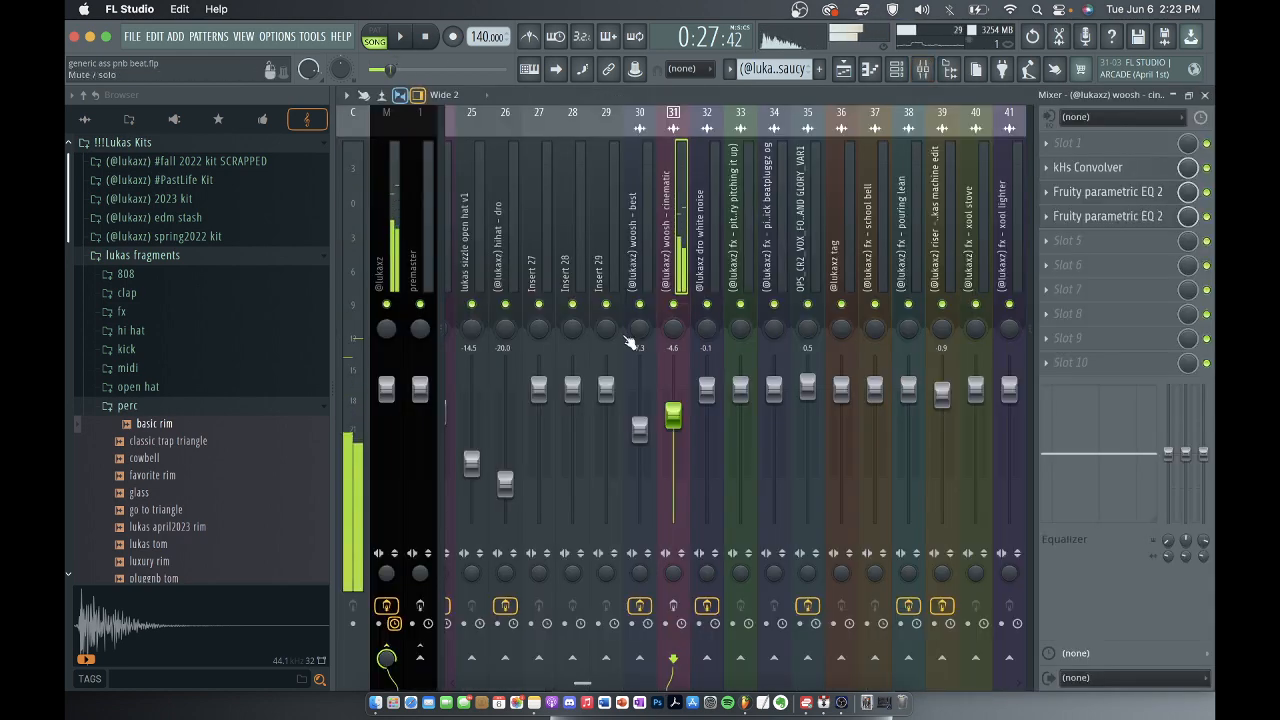
left_click(675, 607)
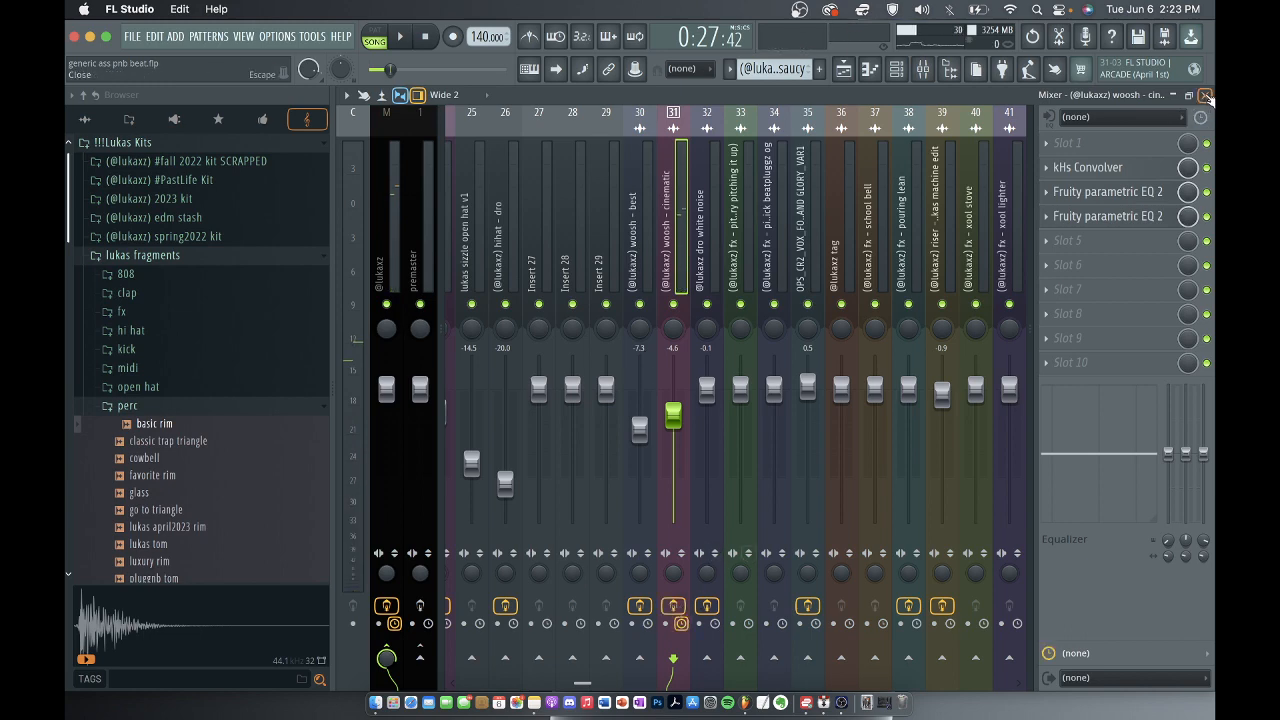
left_click(1204, 95)
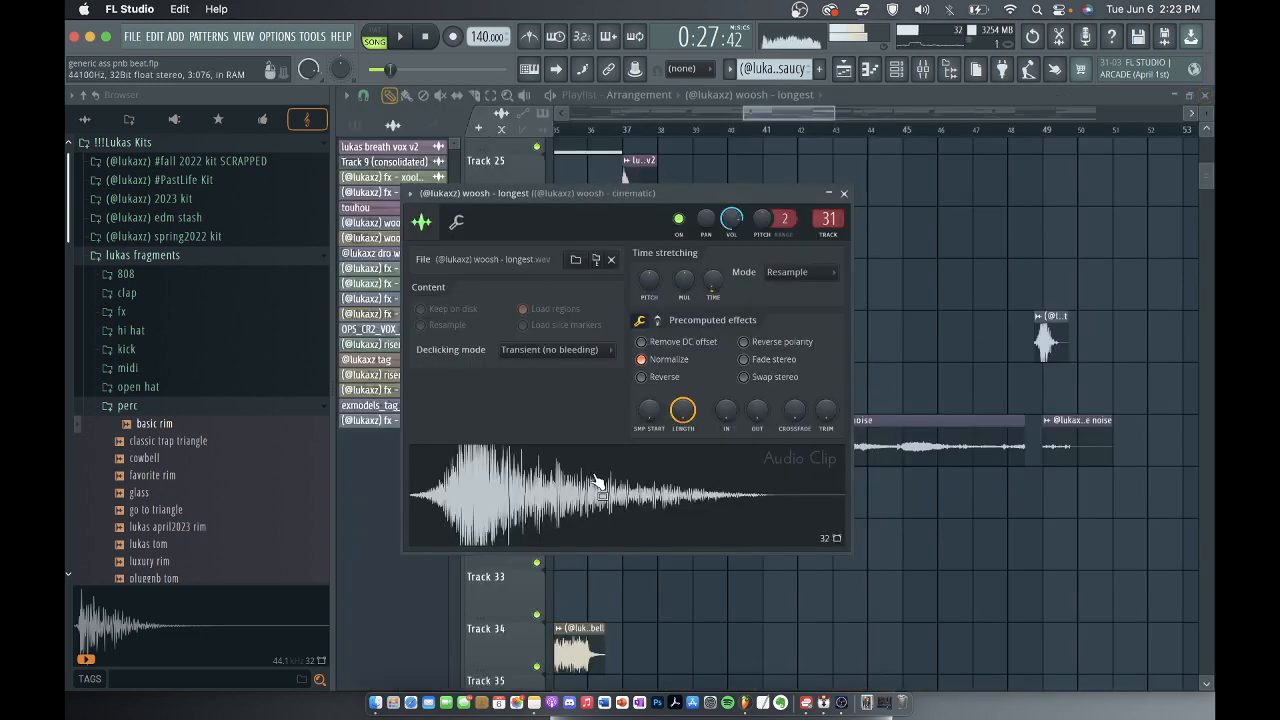
left_click(843, 193)
Open the dro white noise clip at bar 1 on track 30 and examine its placements across the arrangement.
scroll(862, 310, "down", 6)
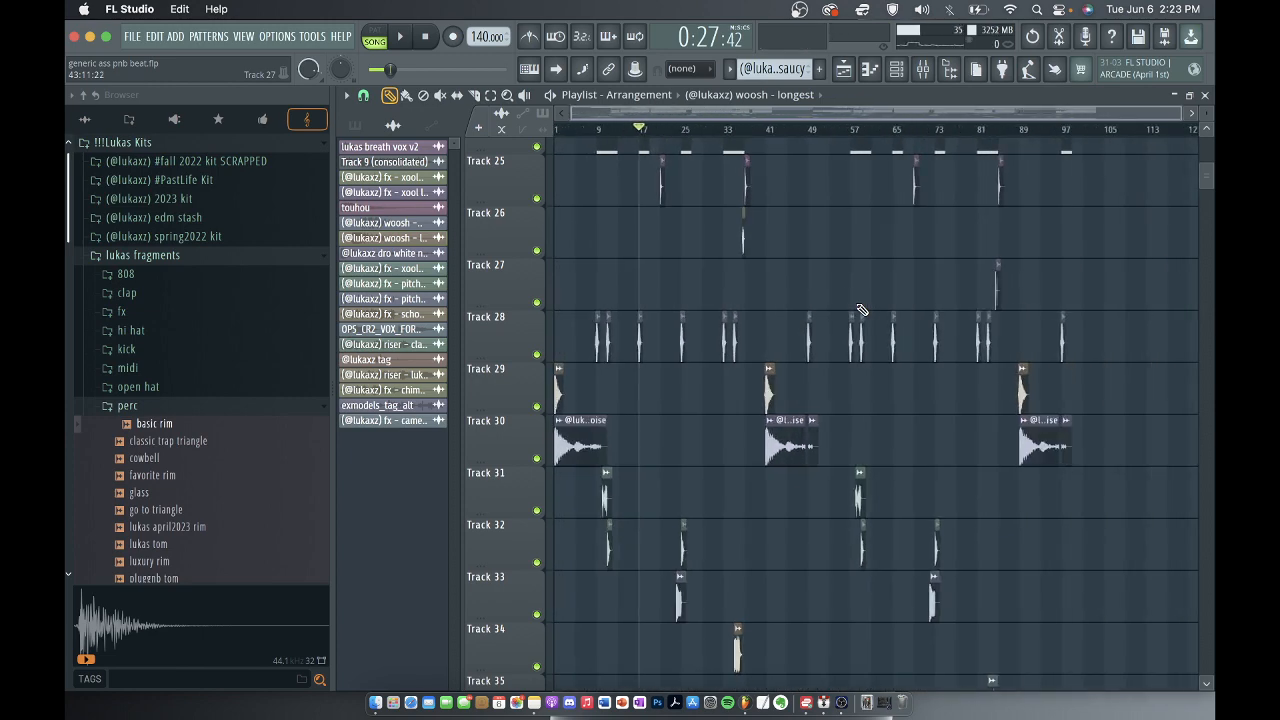
scroll(608, 484, "up", 4)
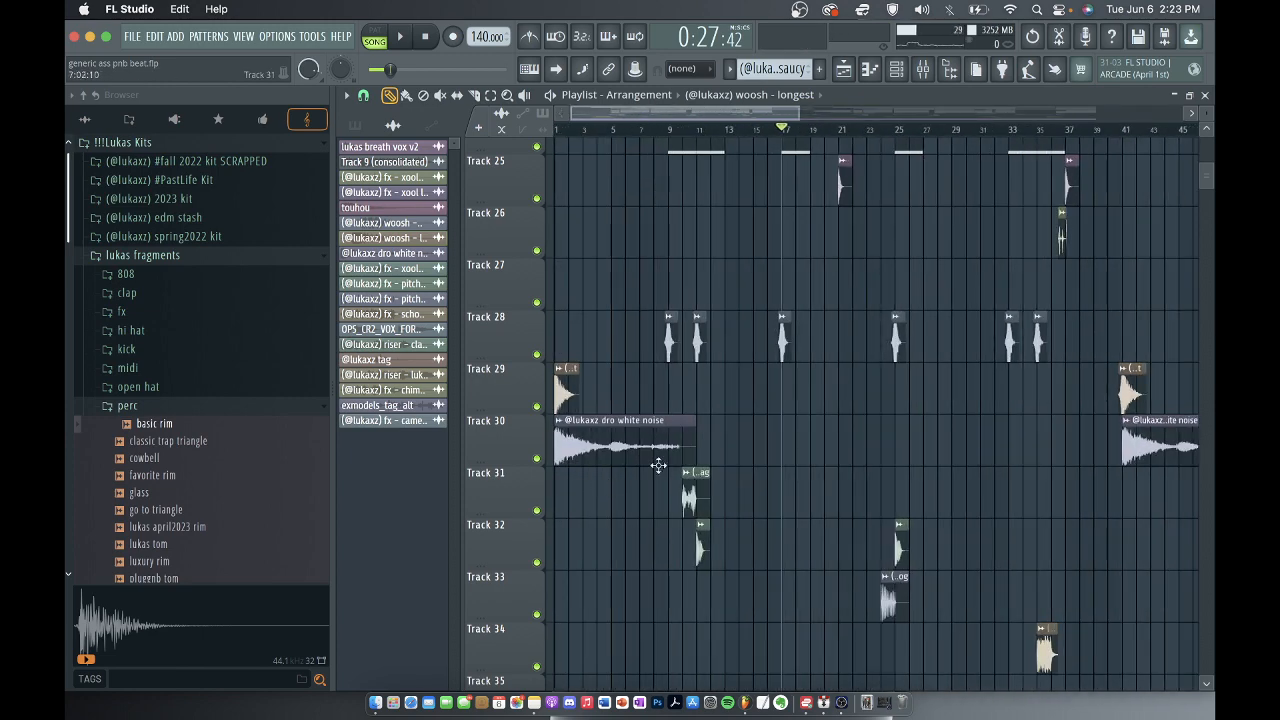
scroll(658, 465, "down", 2)
double_click(619, 440)
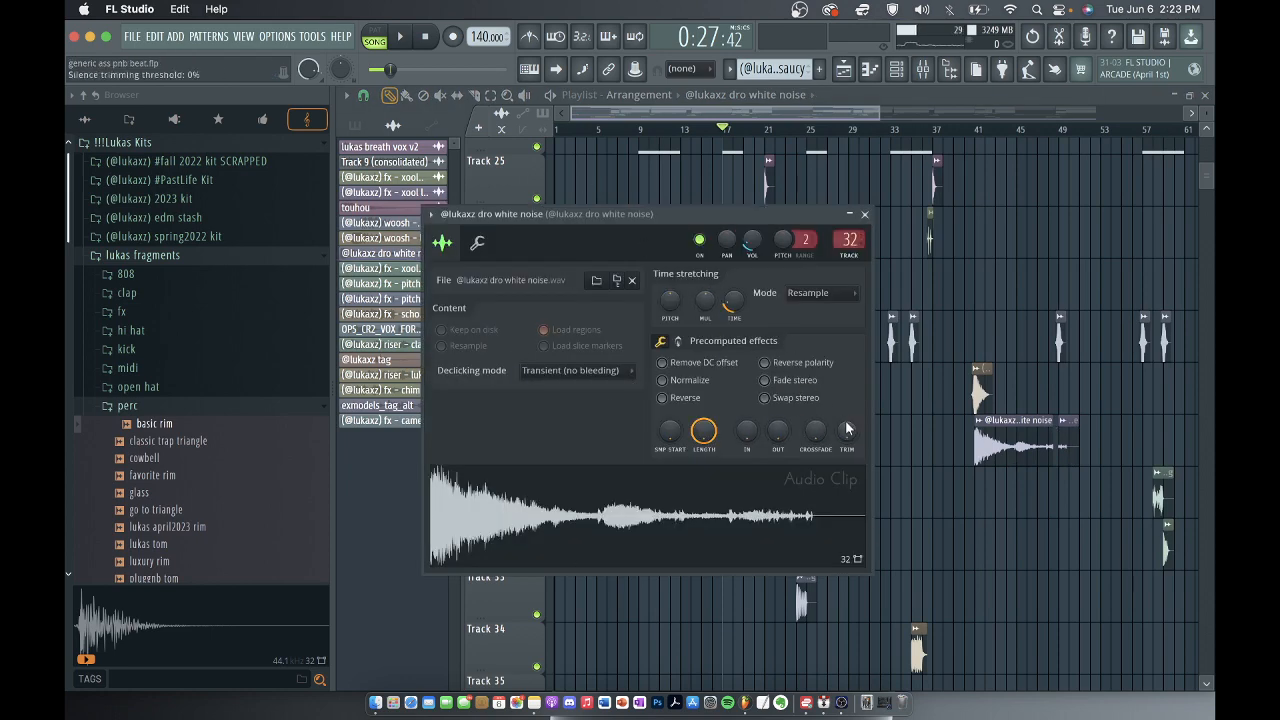
scroll(1040, 505, "down", 4)
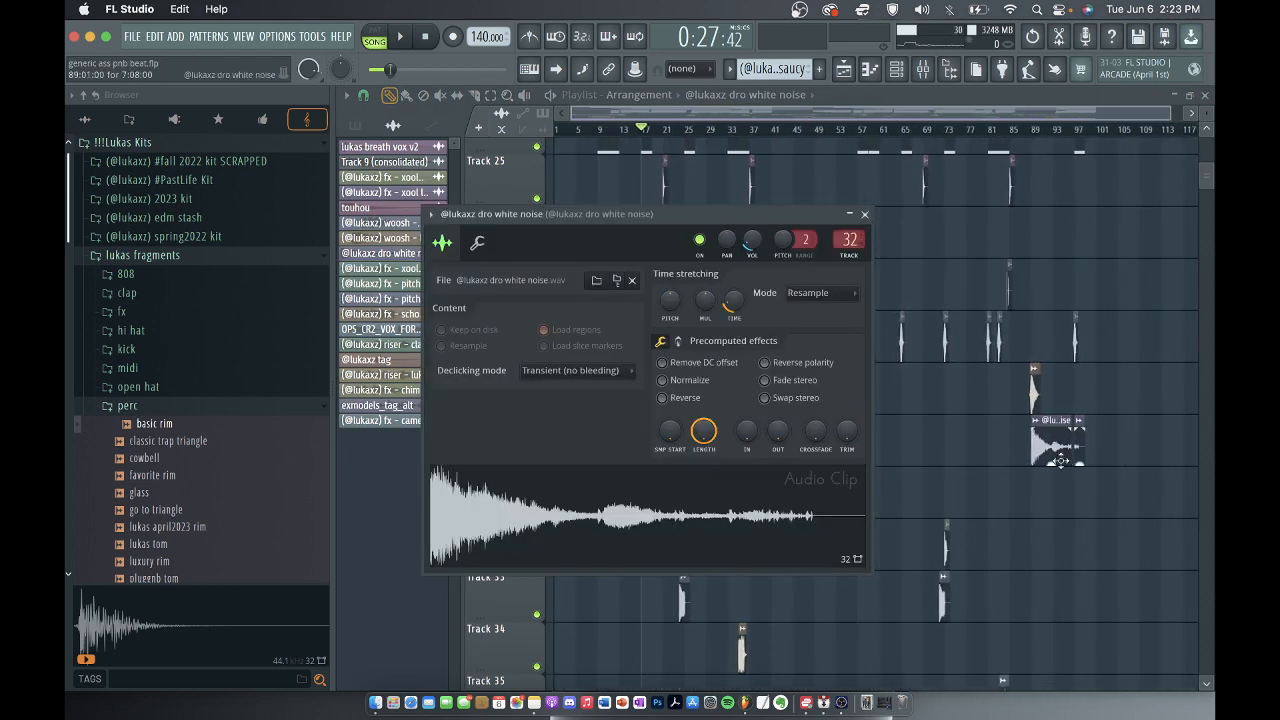
Audition the dro white noise sample, review its Fruity parametric EQ 2 on mixer track 32, and close all its windows.
left_click(619, 495)
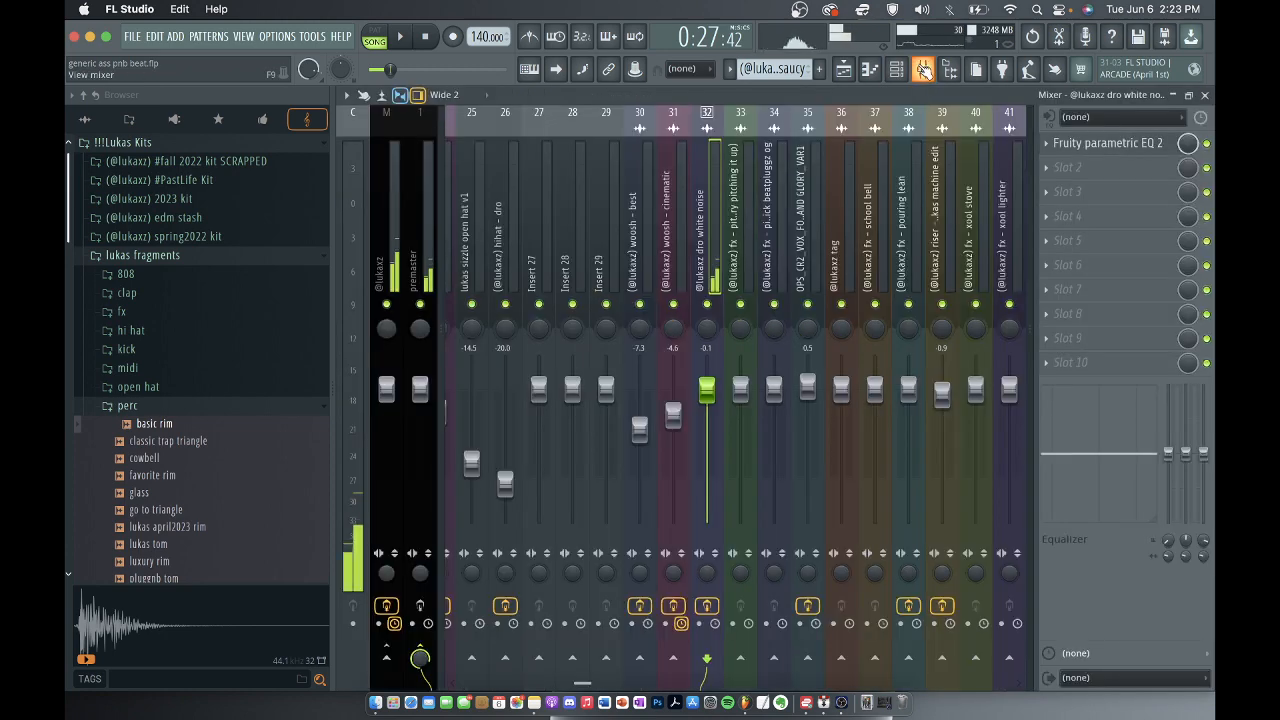
left_click(922, 68)
left_click(1105, 143)
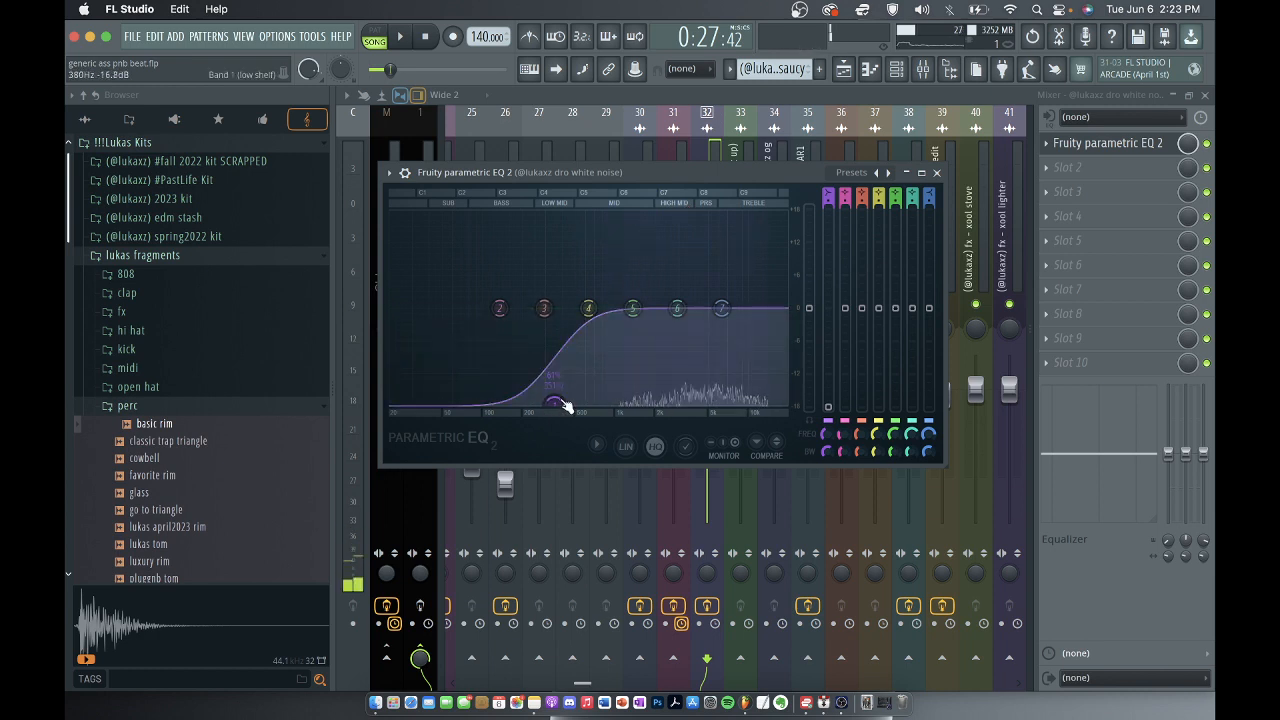
left_click(937, 173)
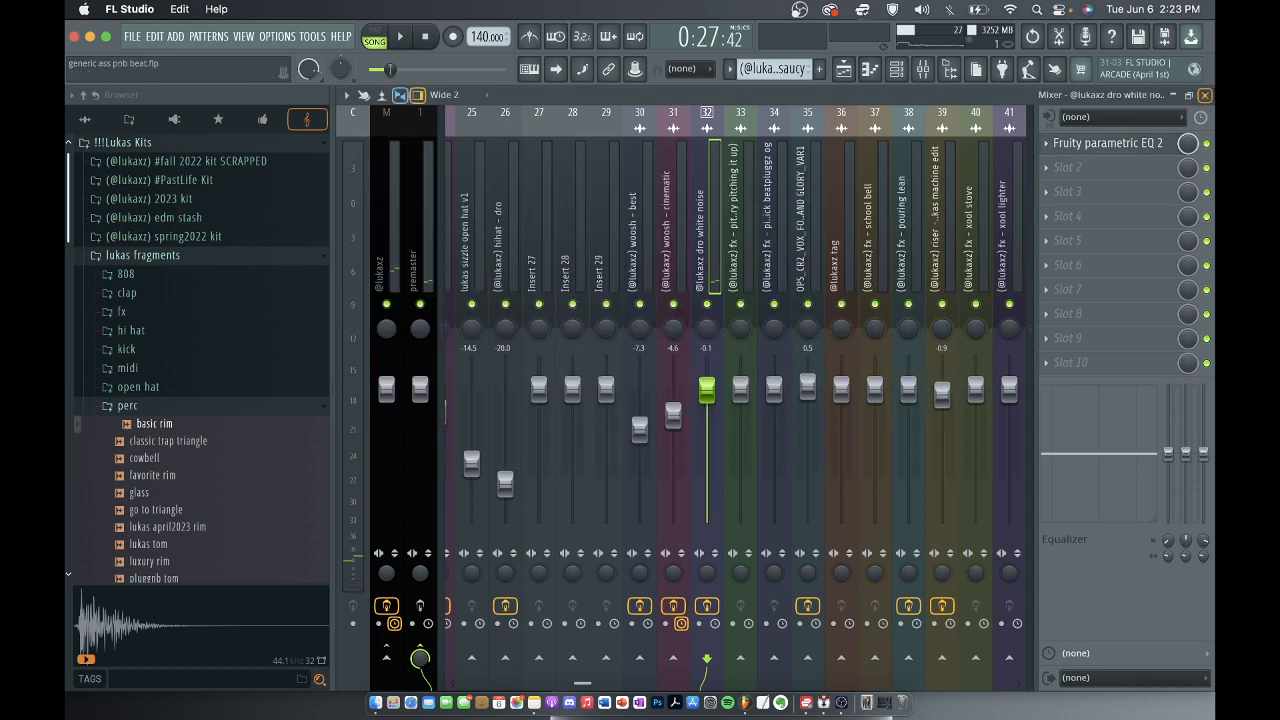
left_click(1205, 95)
left_click(866, 216)
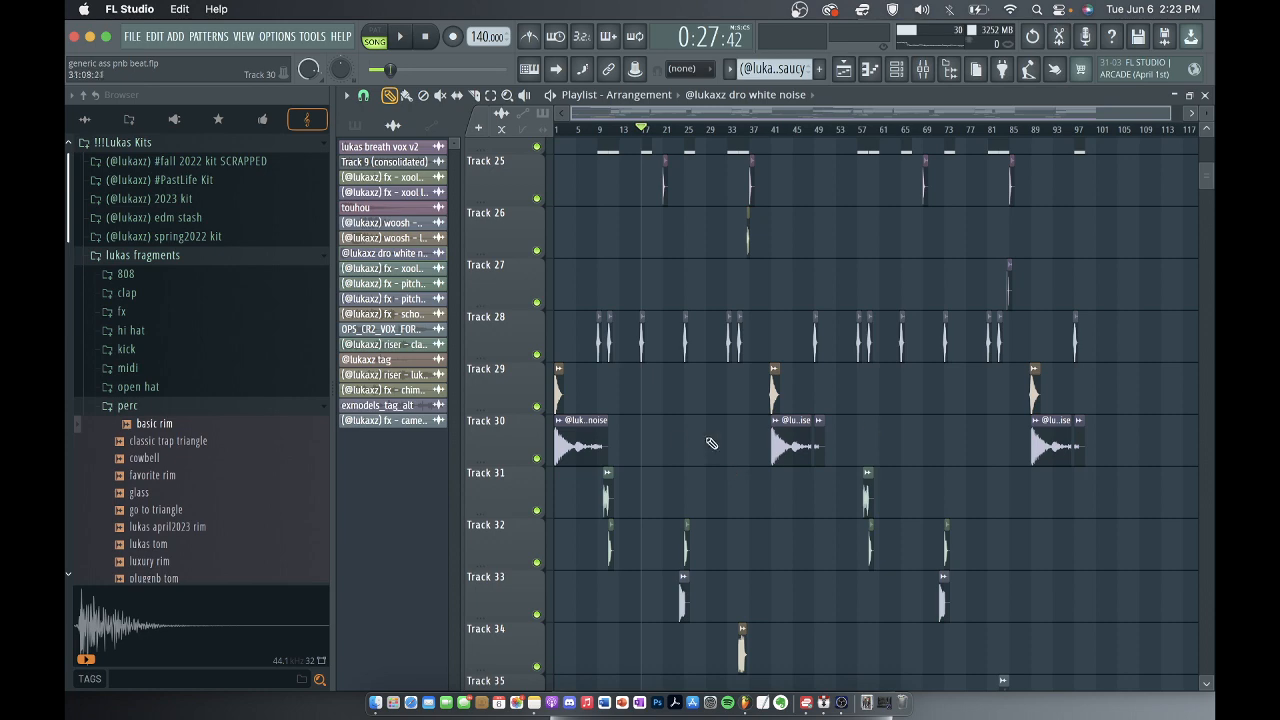
Open the fx - xool money bag clip near bar 10 on track 31 to audition its sample, and close it.
scroll(597, 483, "up", 8)
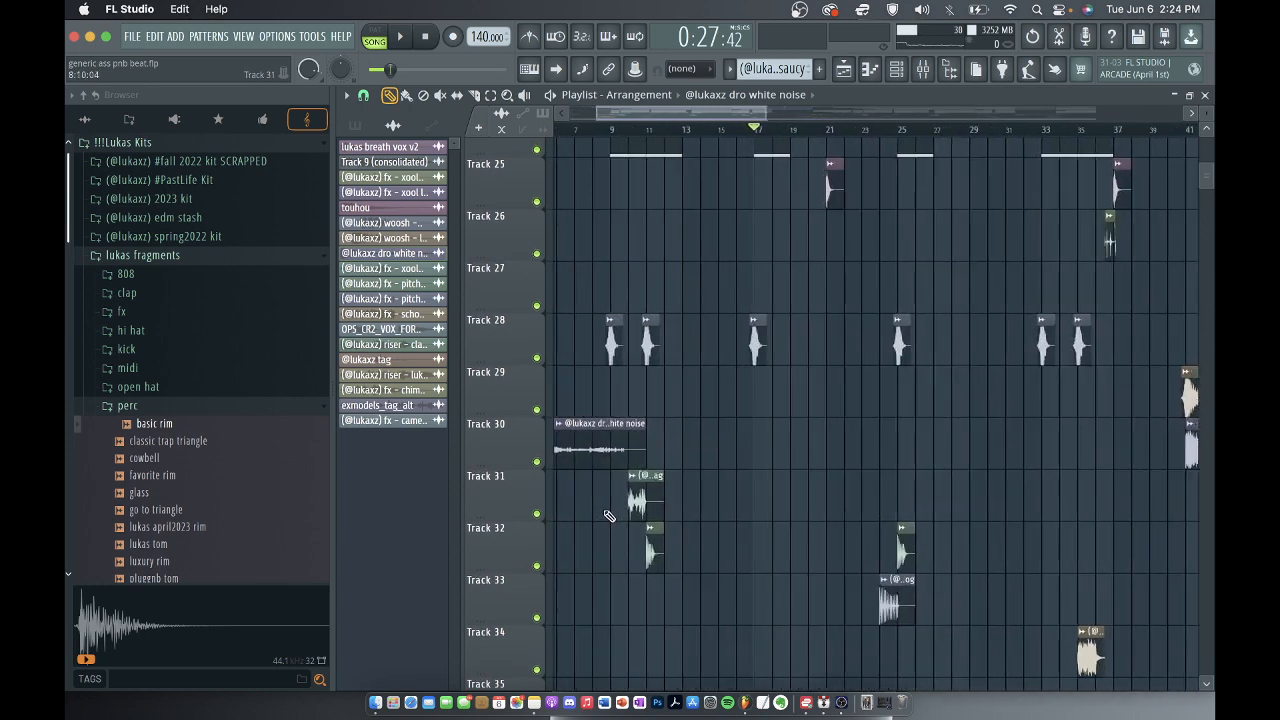
double_click(675, 488)
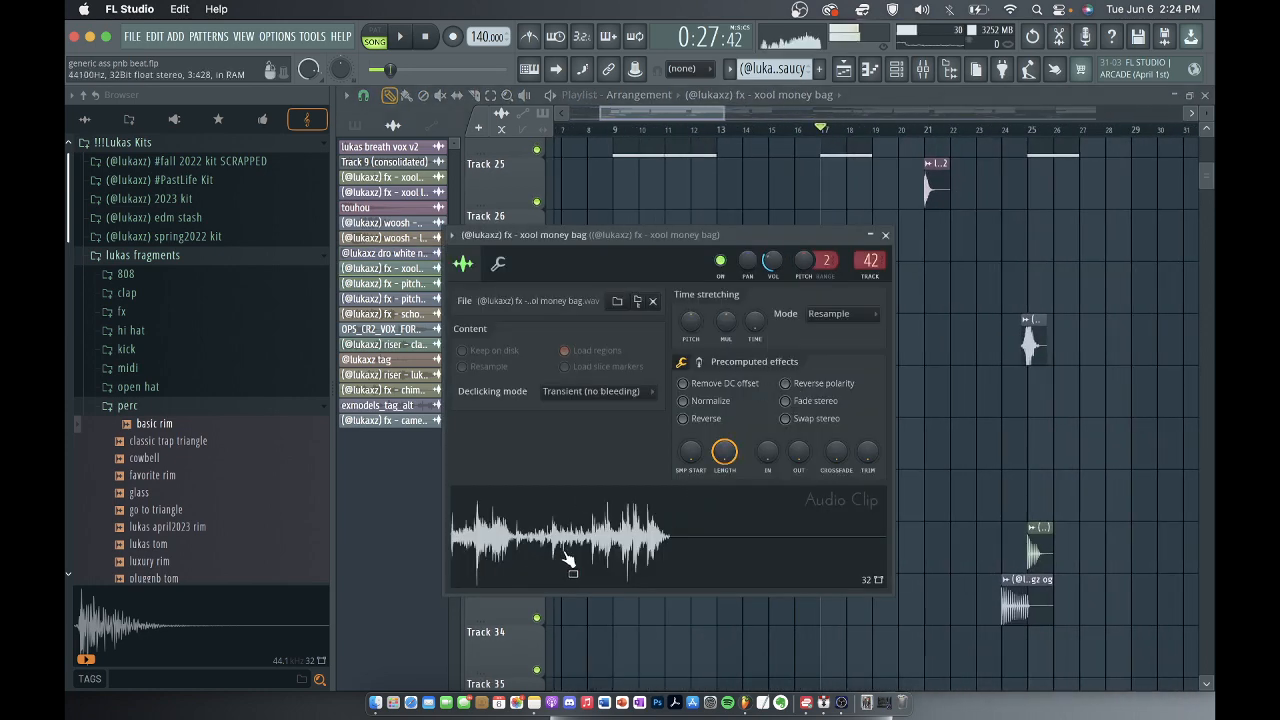
left_click(886, 236)
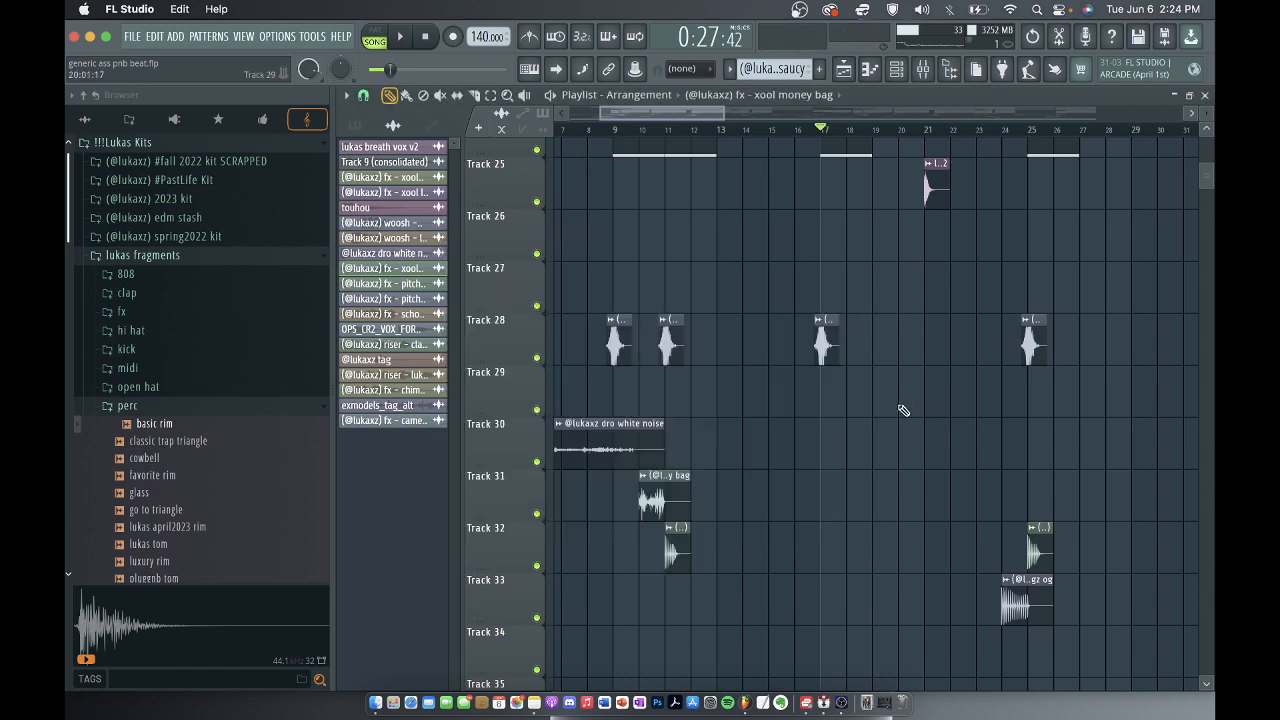
Open the fx - pitch tick (try pitching it up) clip at bar 11 on track 32 to review its sample, and close it.
scroll(886, 410, "down", 4)
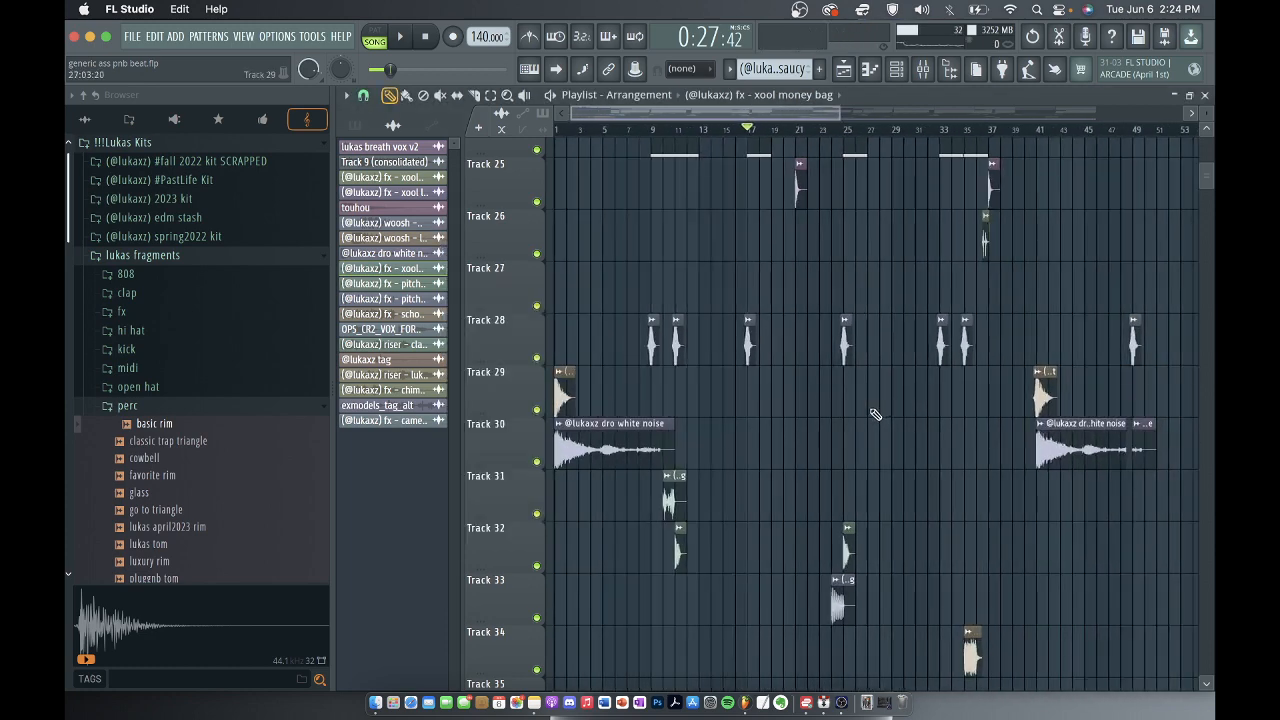
scroll(680, 545, "up", 5)
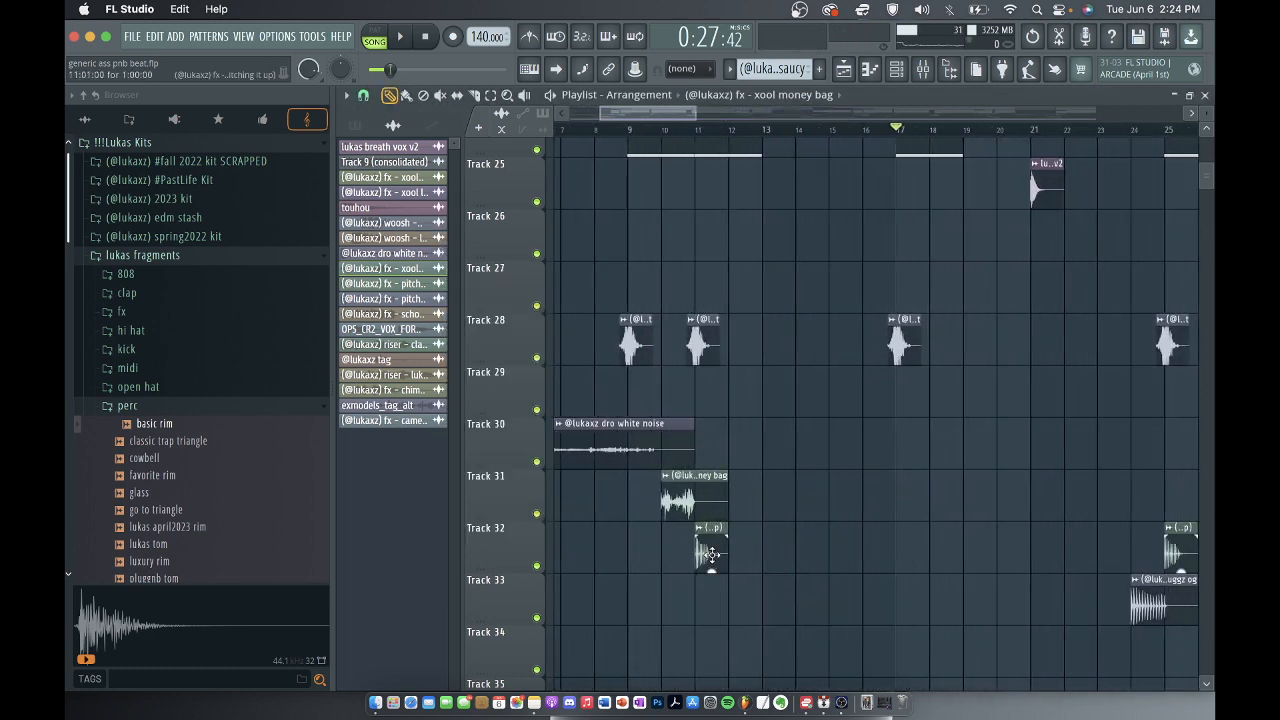
double_click(709, 552)
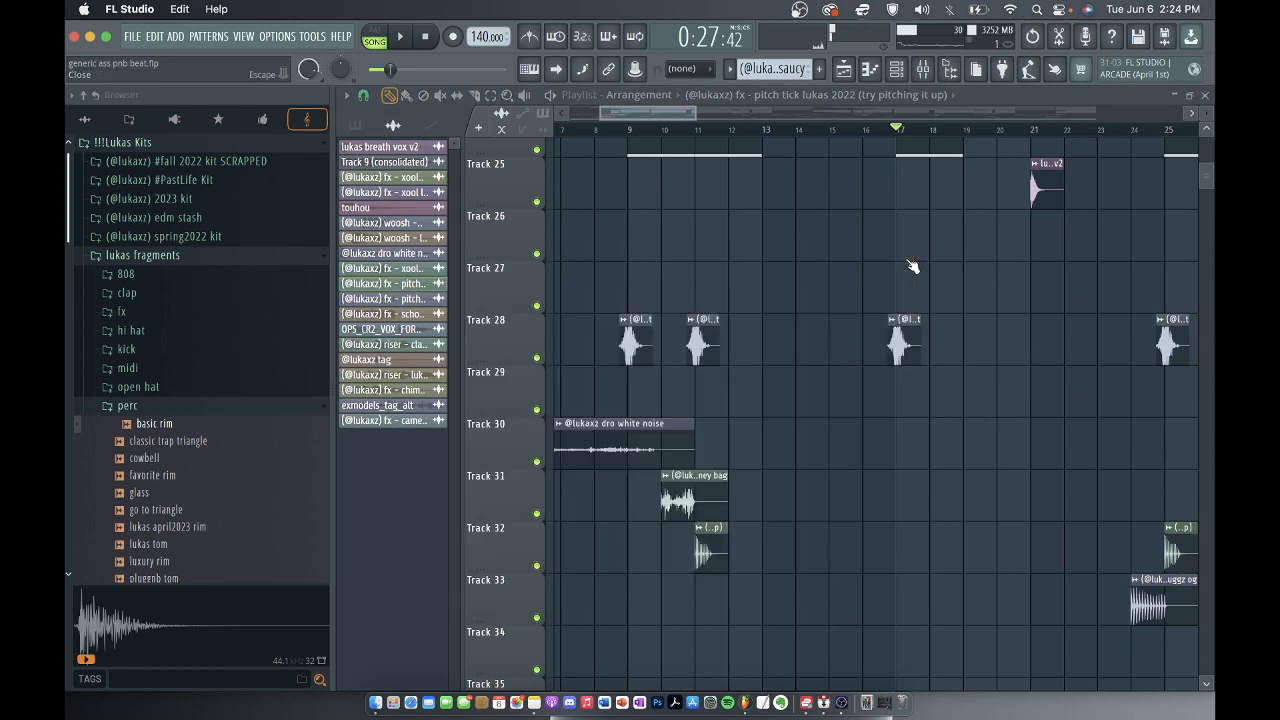
left_click(906, 256)
Open the fx - pitch tick beatpluggz og clip near bar 24 on track 33 to audition its sample, and close it.
scroll(684, 252, "down", 5)
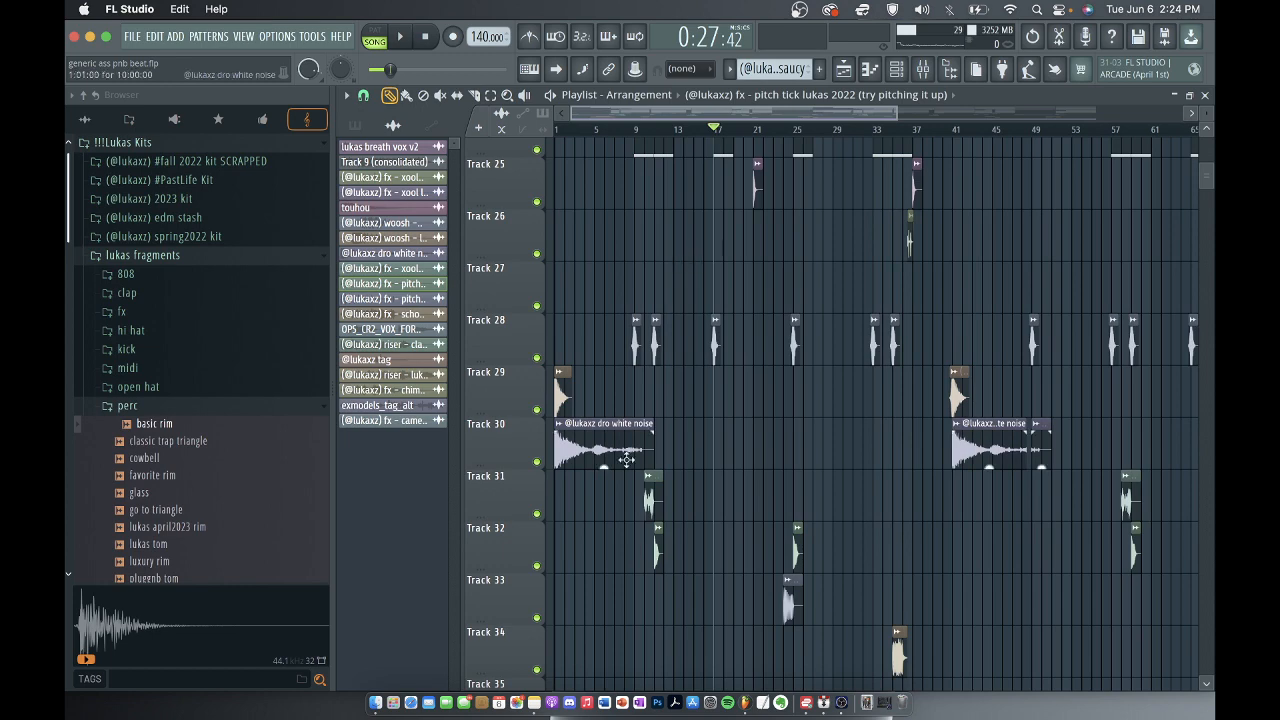
scroll(810, 417, "down", 2)
double_click(792, 399)
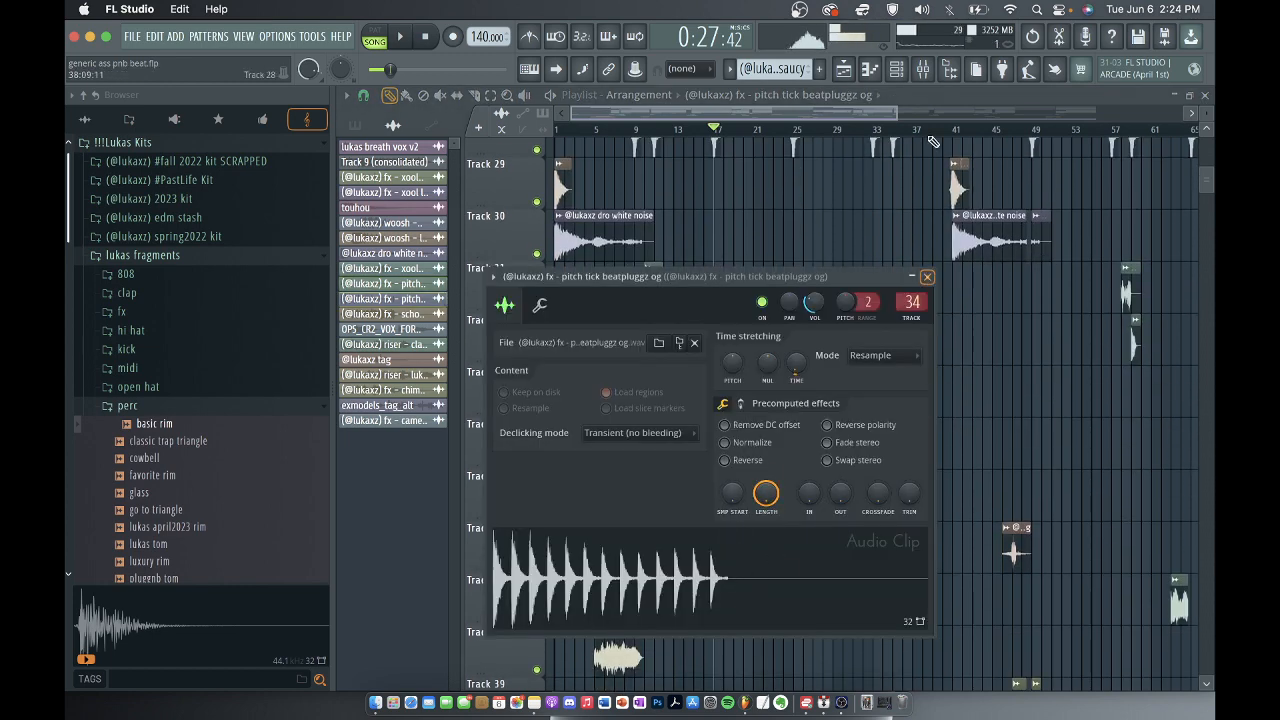
left_click(927, 278)
Look over the clips on tracks 33 to 41, open the riser - classic trap 1 clip at bar 63 on track 37, and close it.
scroll(665, 399, "down", 4)
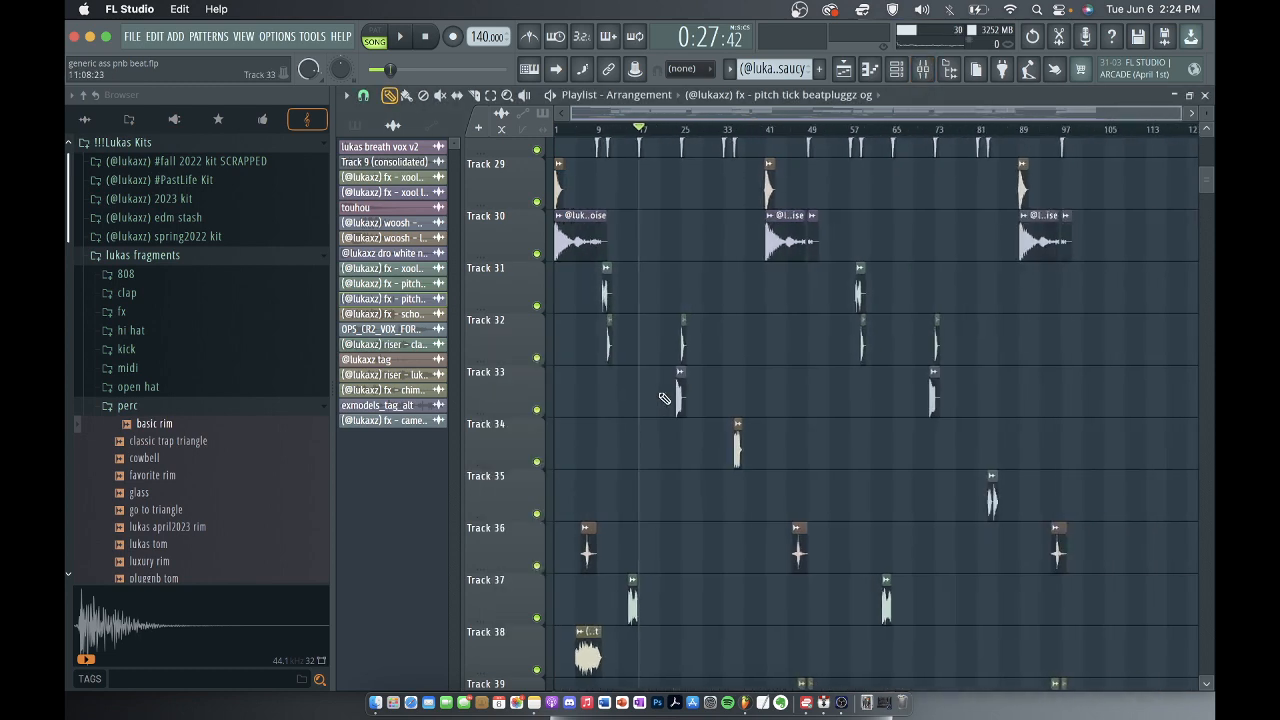
scroll(662, 397, "down", 1)
scroll(974, 449, "up", 5)
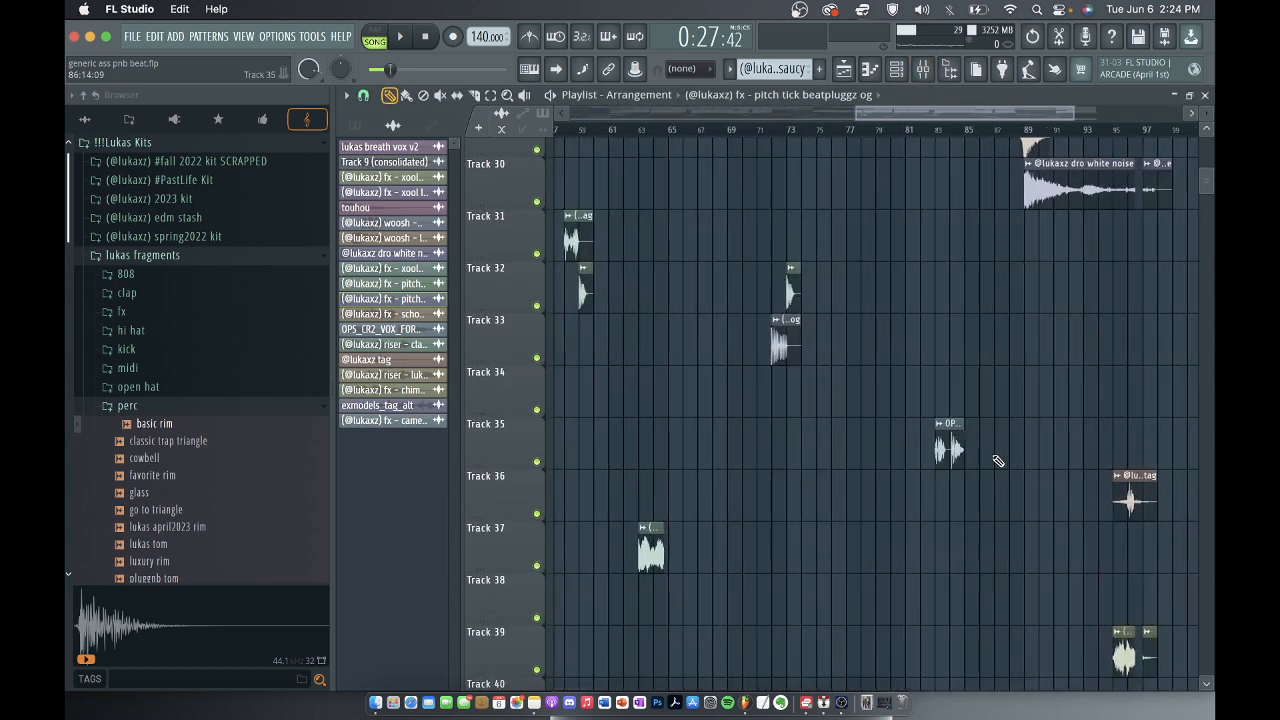
scroll(931, 468, "down", 3)
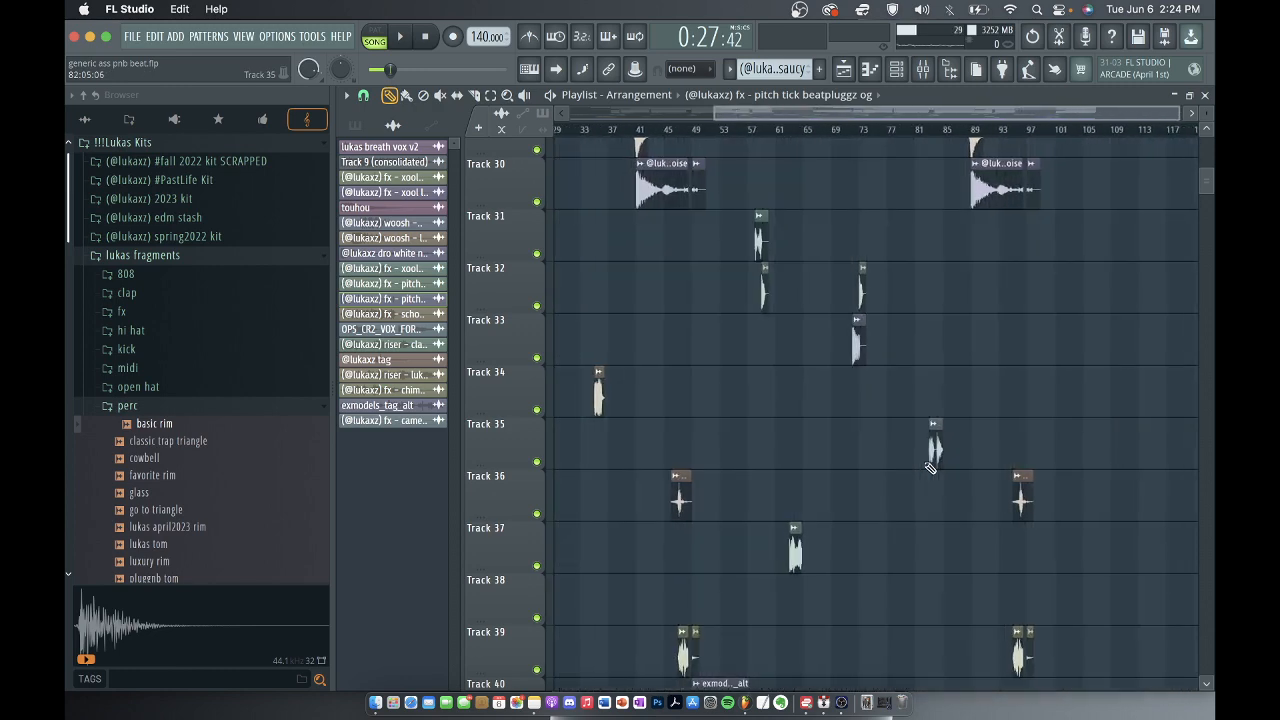
scroll(880, 520, "down", 3)
scroll(786, 400, "up", 3)
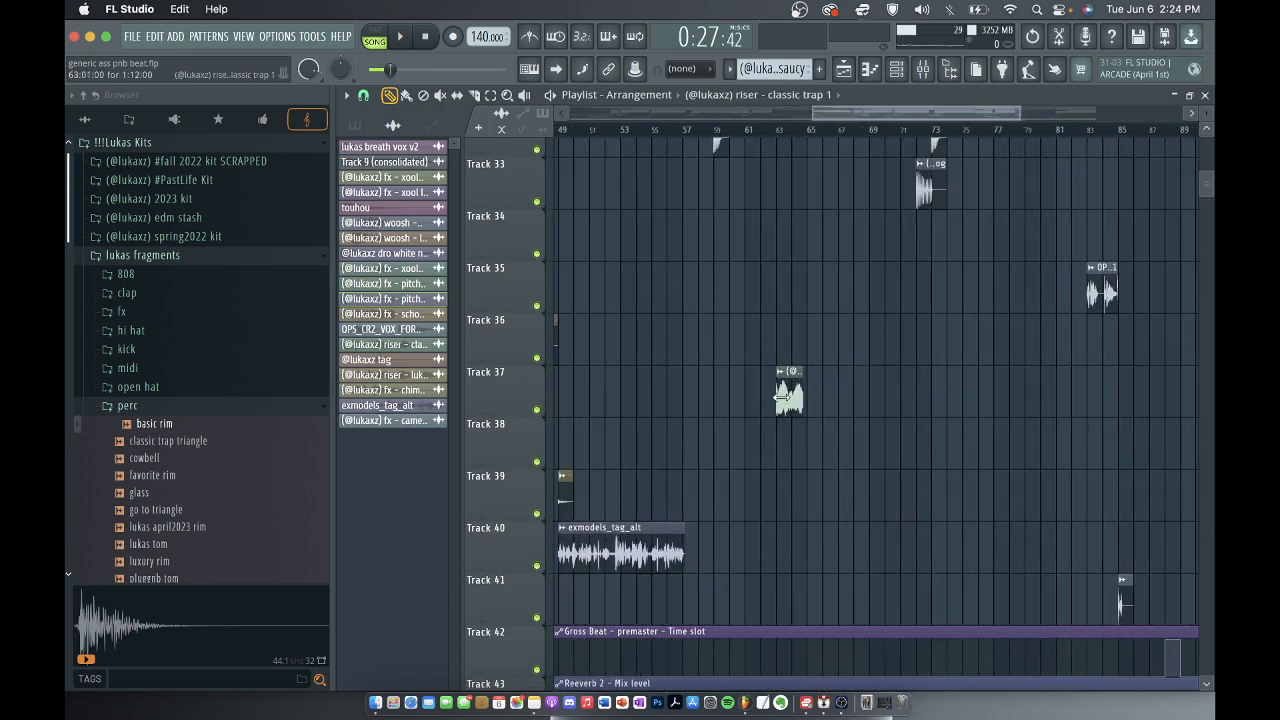
double_click(785, 398)
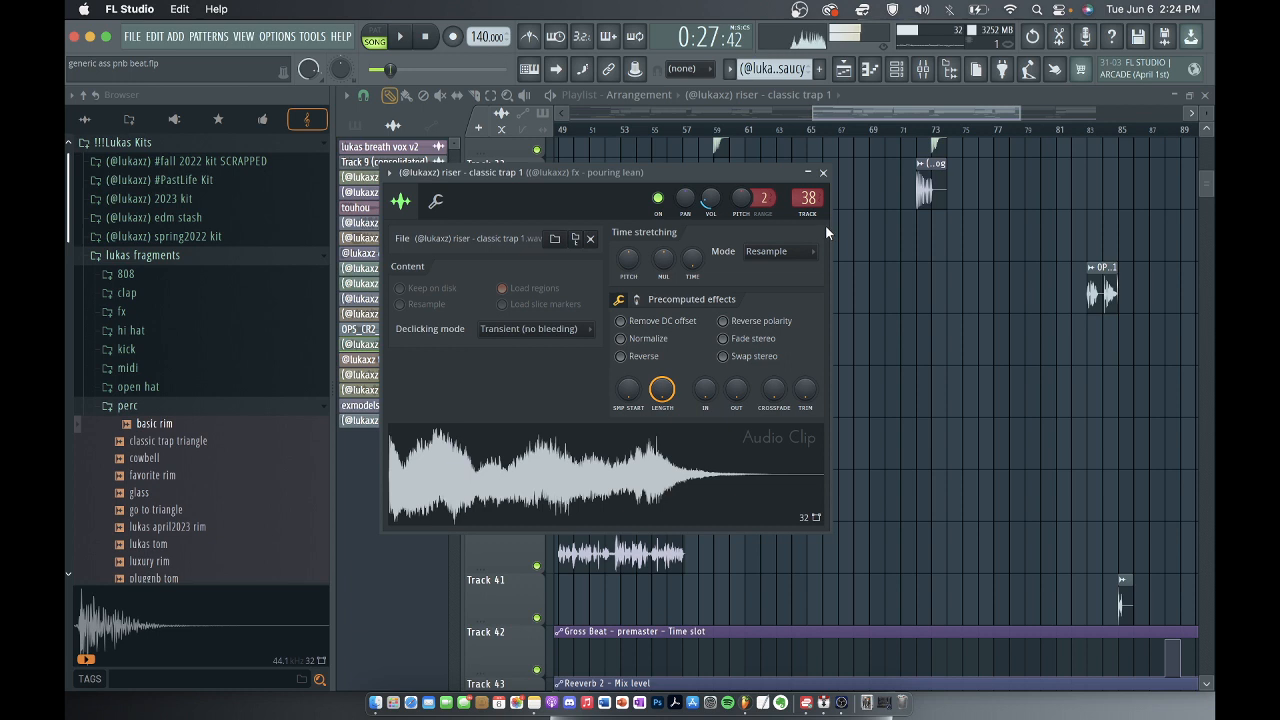
left_click(823, 173)
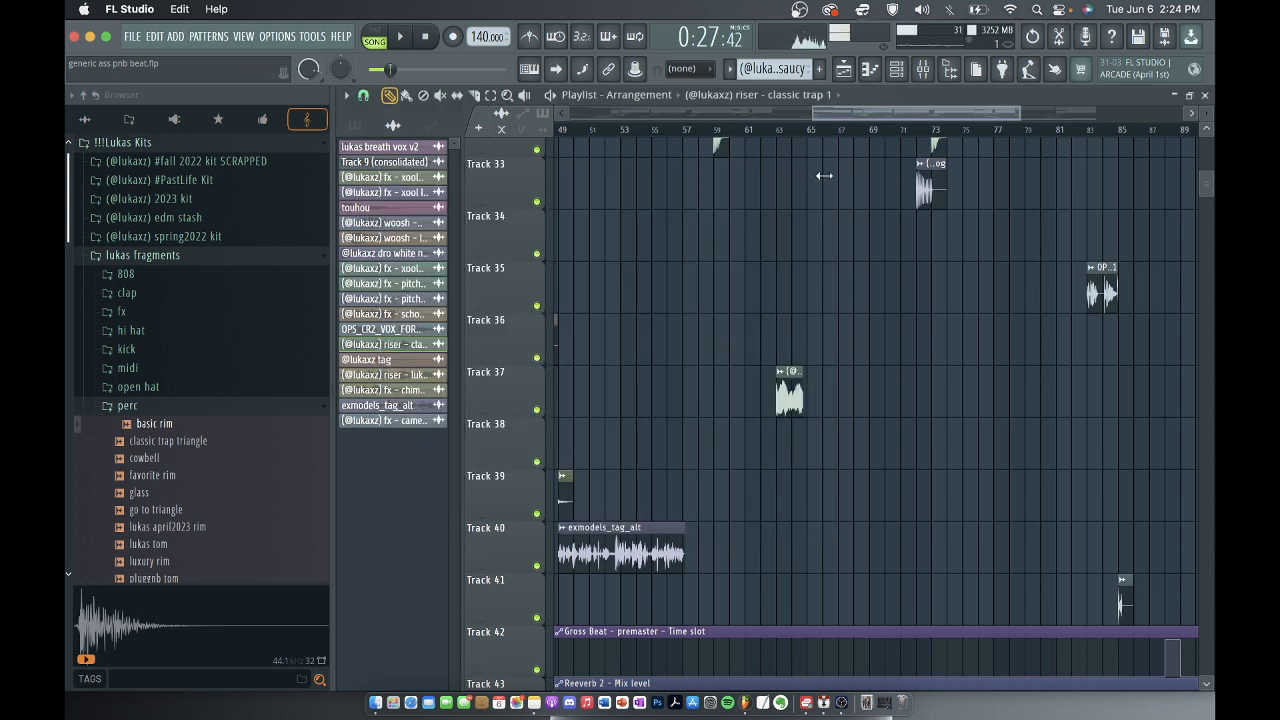
Examine the clips around the riser on tracks 34 to 41, open fx - chimes rnb at bar 47 on track 39, and close it.
scroll(809, 348, "up", 5)
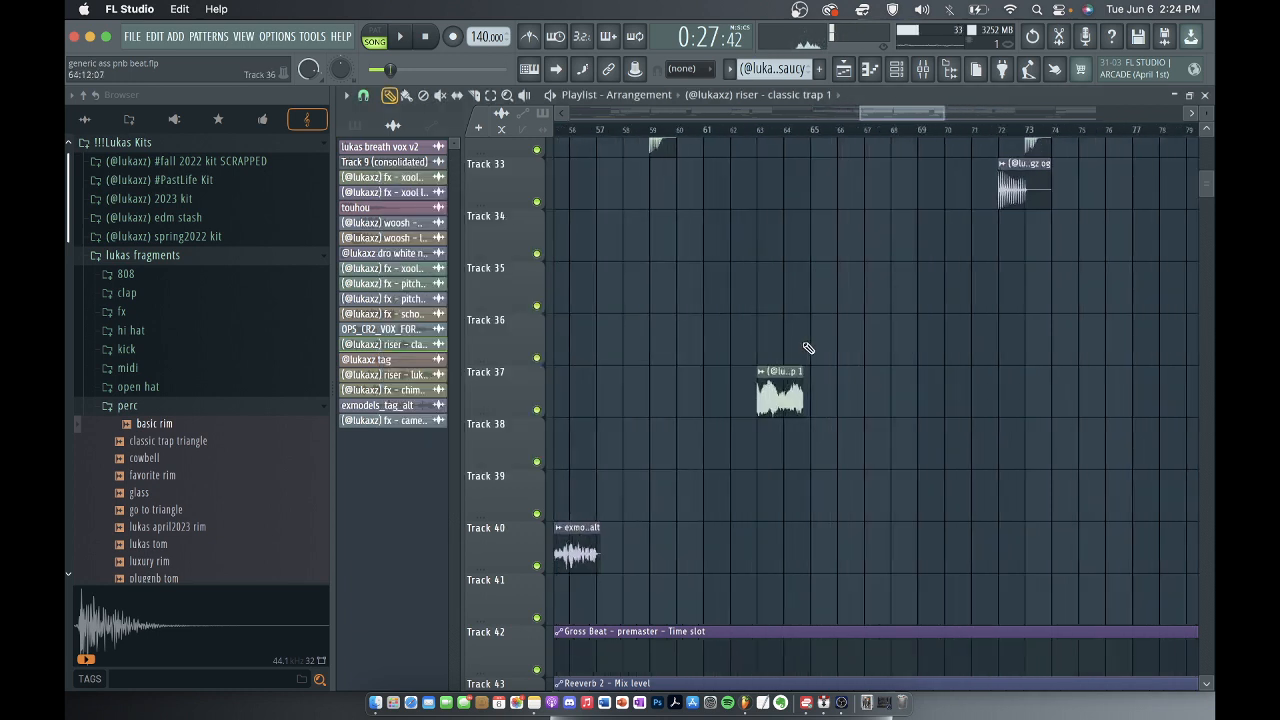
scroll(791, 549, "down", 8)
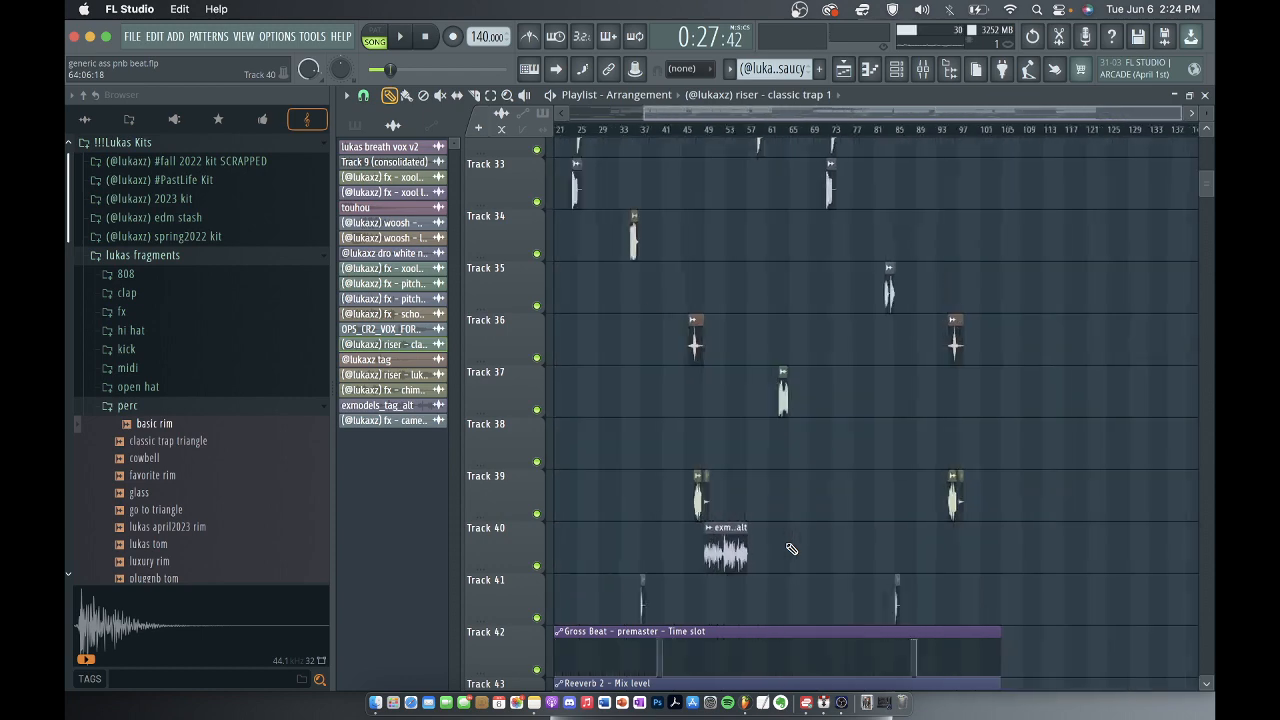
scroll(791, 549, "down", 1)
scroll(810, 500, "up", 5)
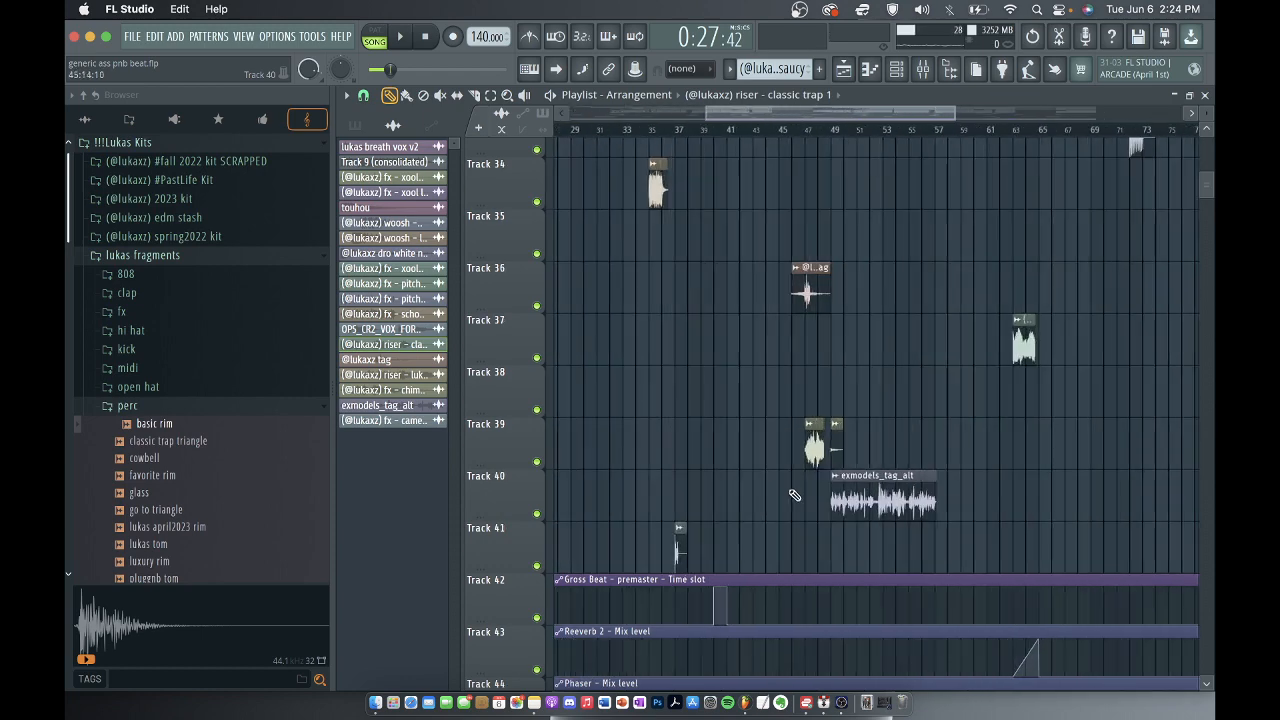
scroll(848, 468, "down", 4)
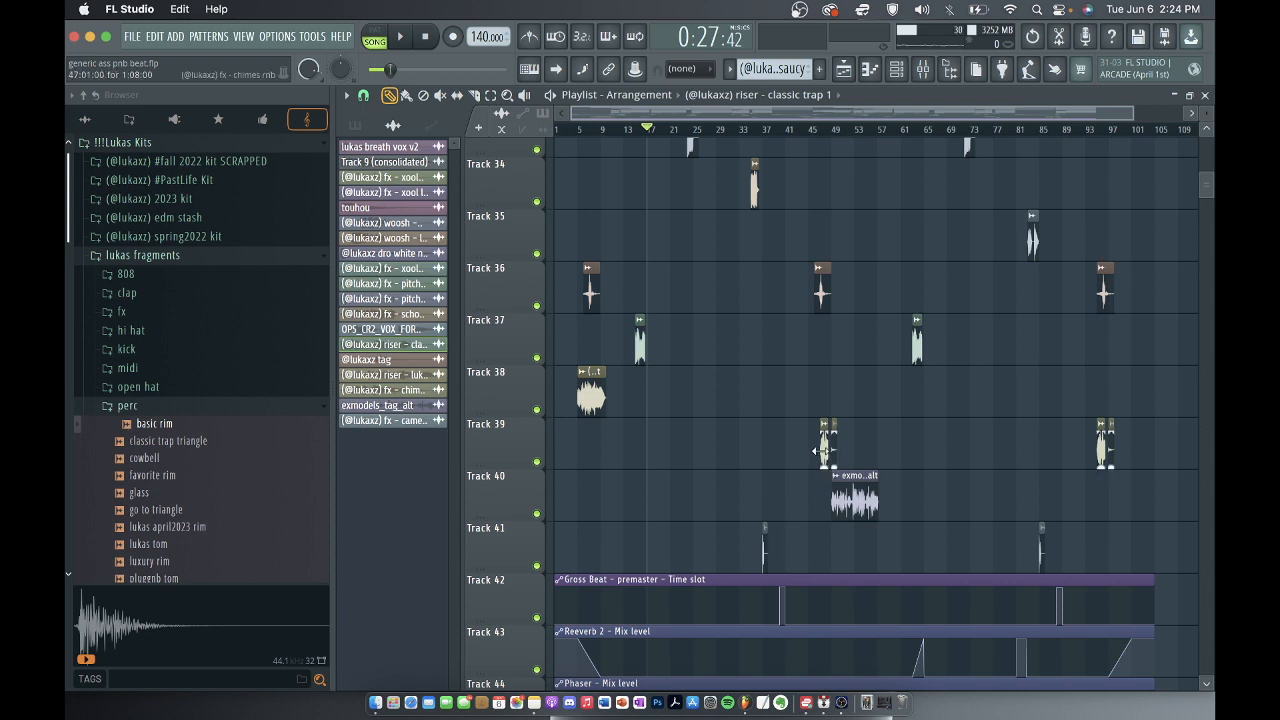
double_click(824, 450)
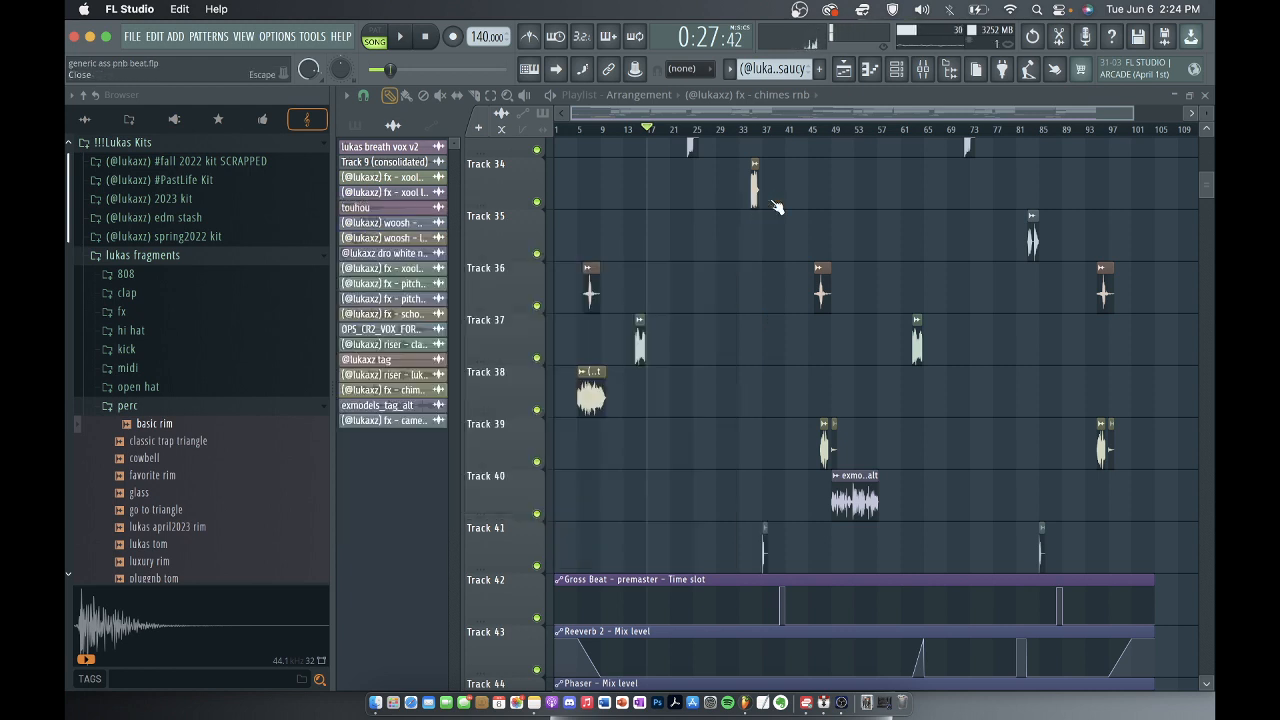
left_click(771, 206)
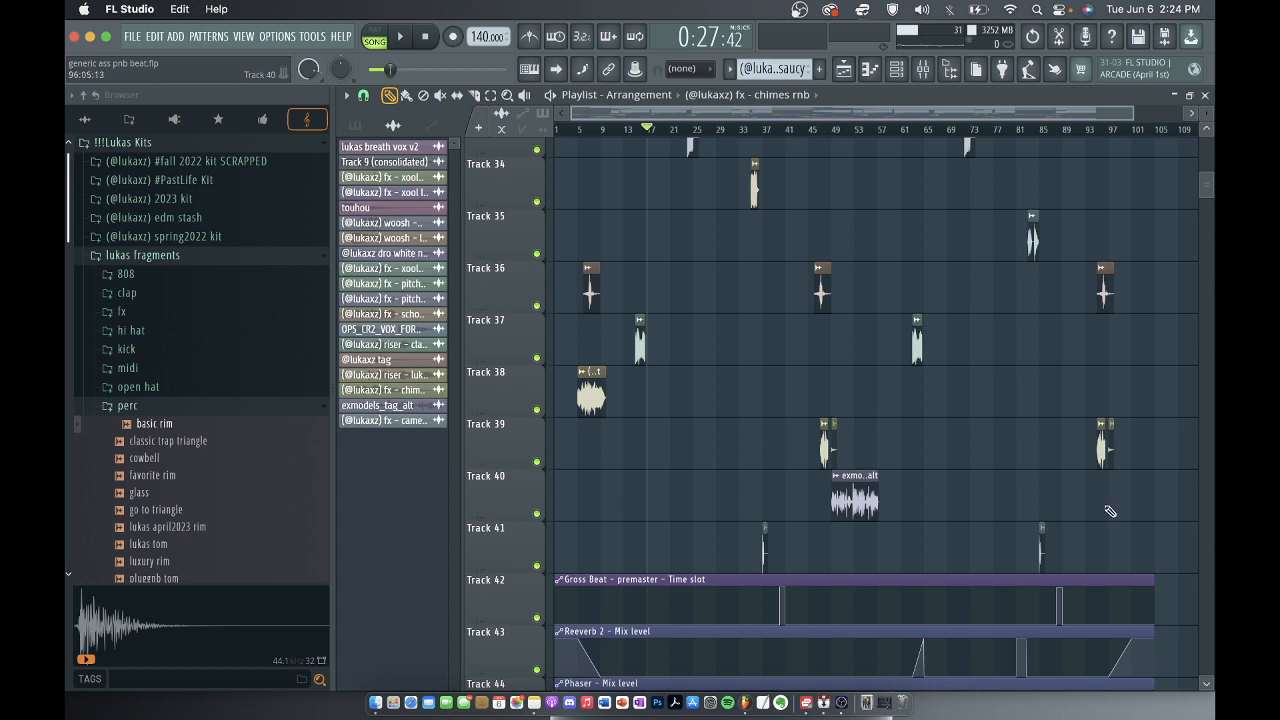
Open the machine edit riser clip at bar 5 on track 38 to review its sample.
scroll(554, 398, "up", 5)
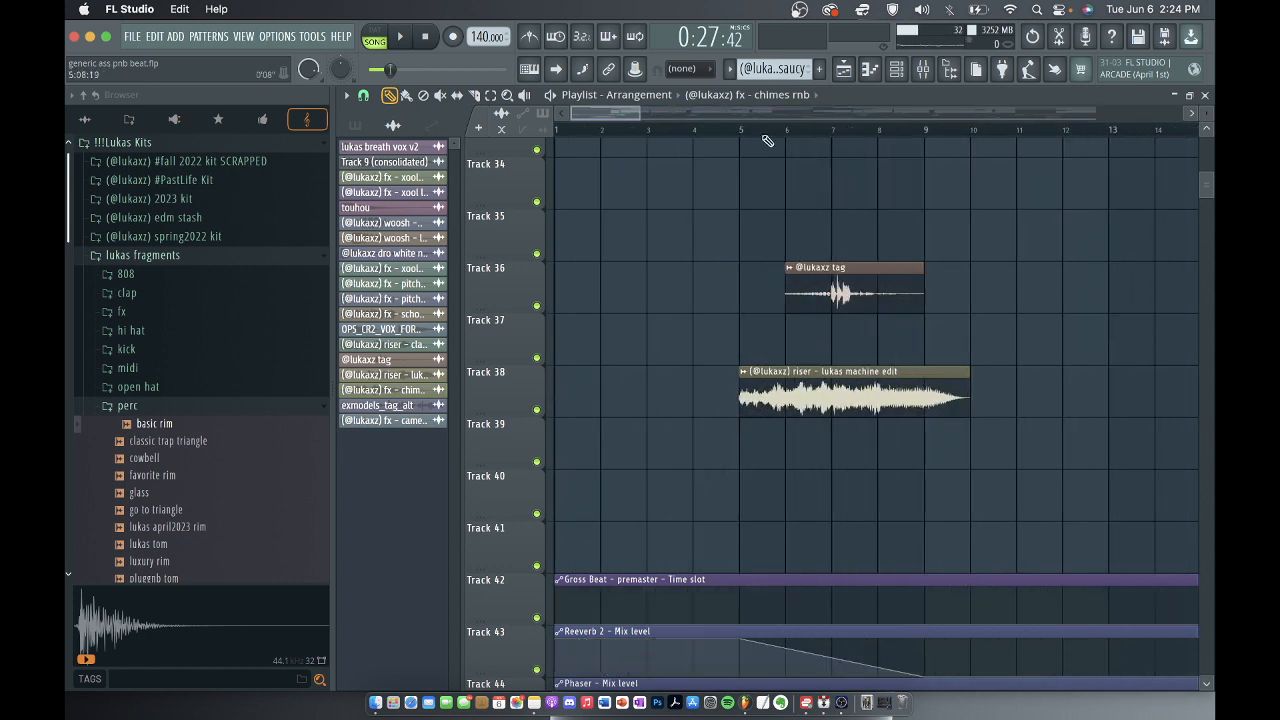
double_click(790, 395)
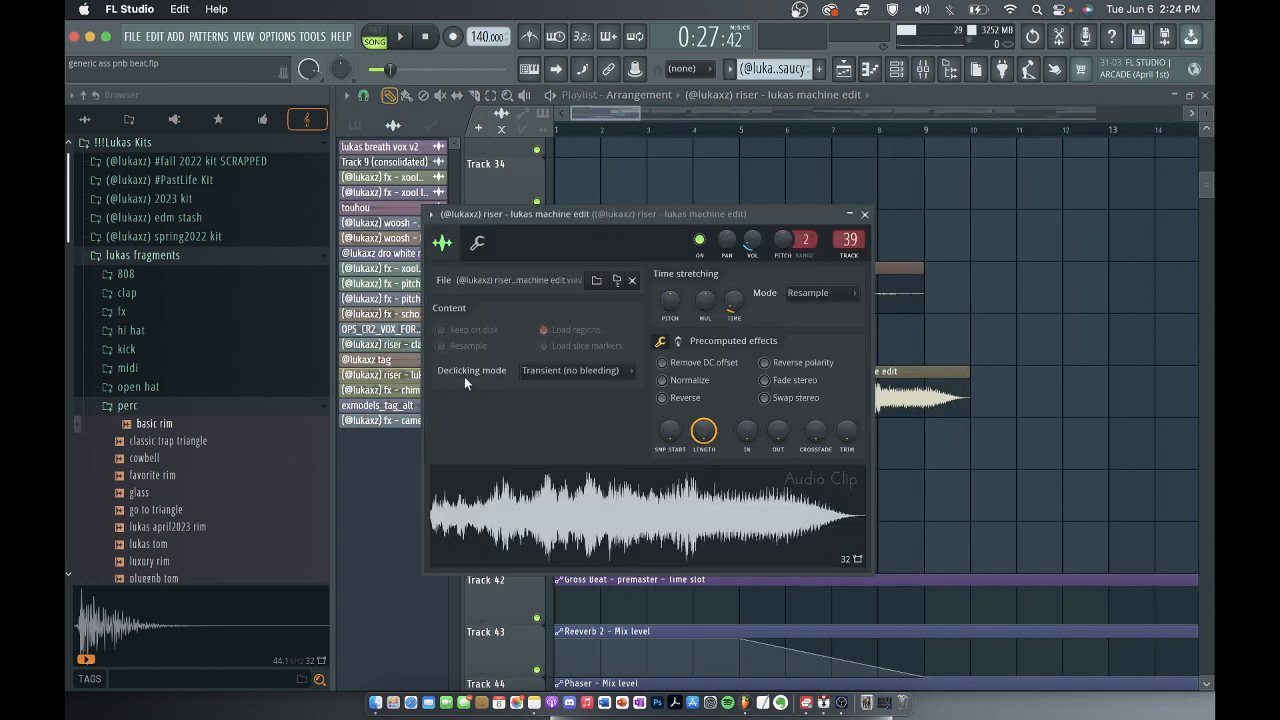
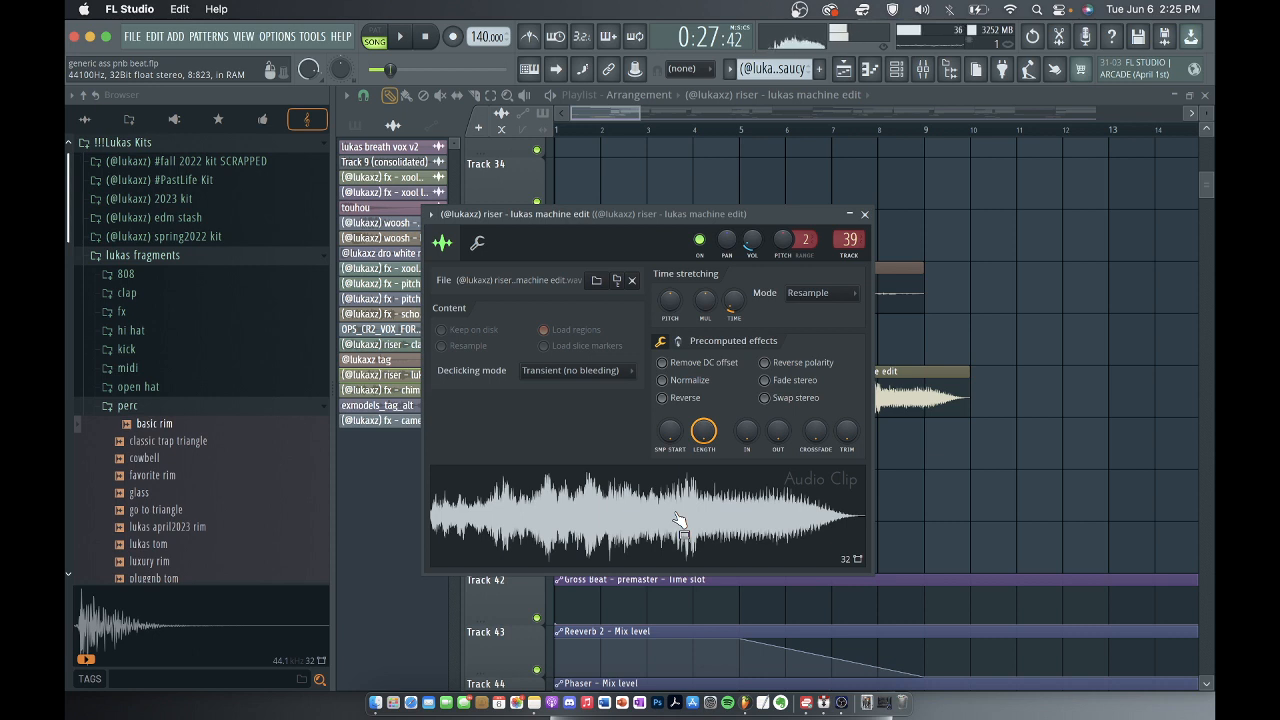
Close the machine edit riser clip, open the fx - camera 3 clip at bar 37 on track 41 to view its sample, and close it.
left_click(865, 214)
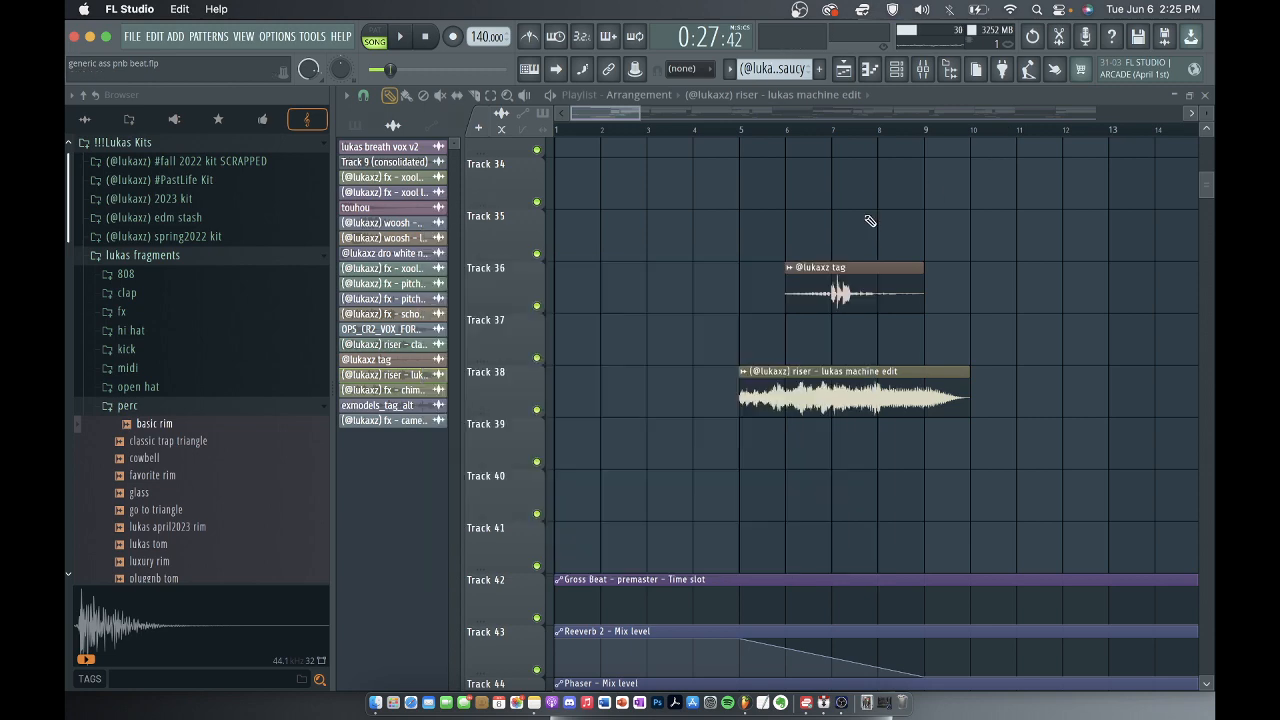
scroll(672, 500, "down", 10)
scroll(686, 480, "down", 2)
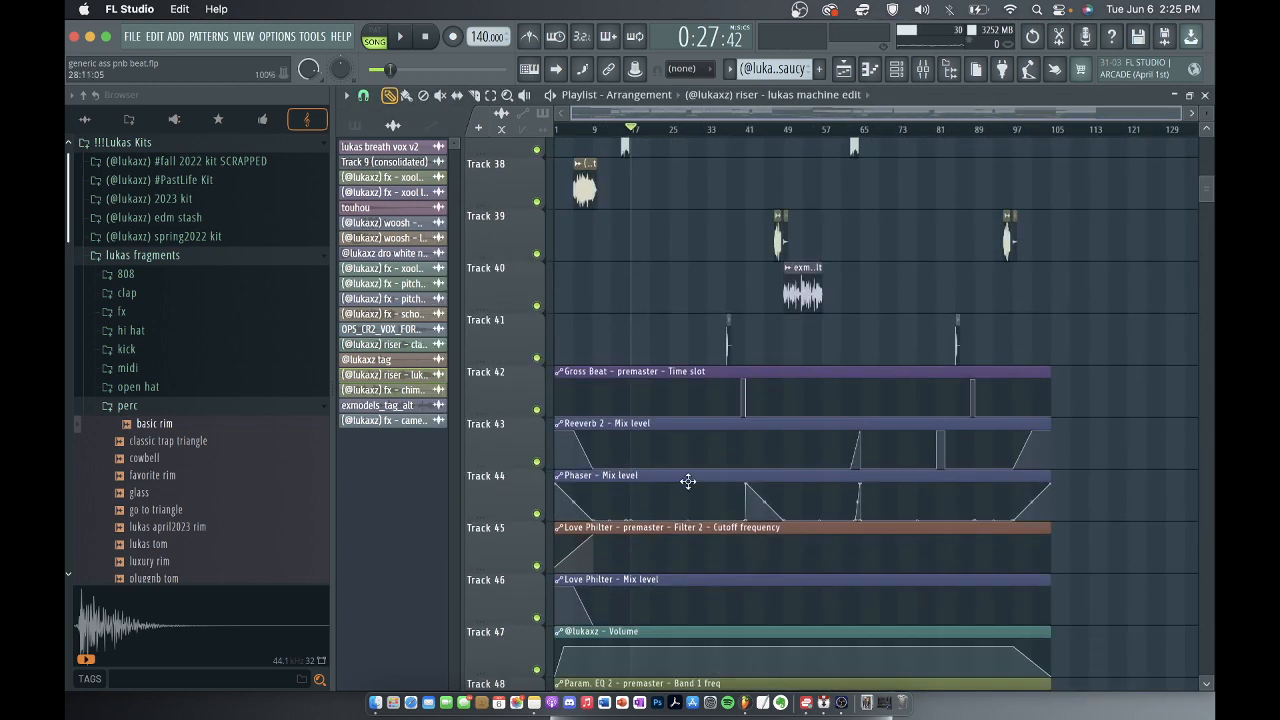
scroll(740, 348, "up", 5)
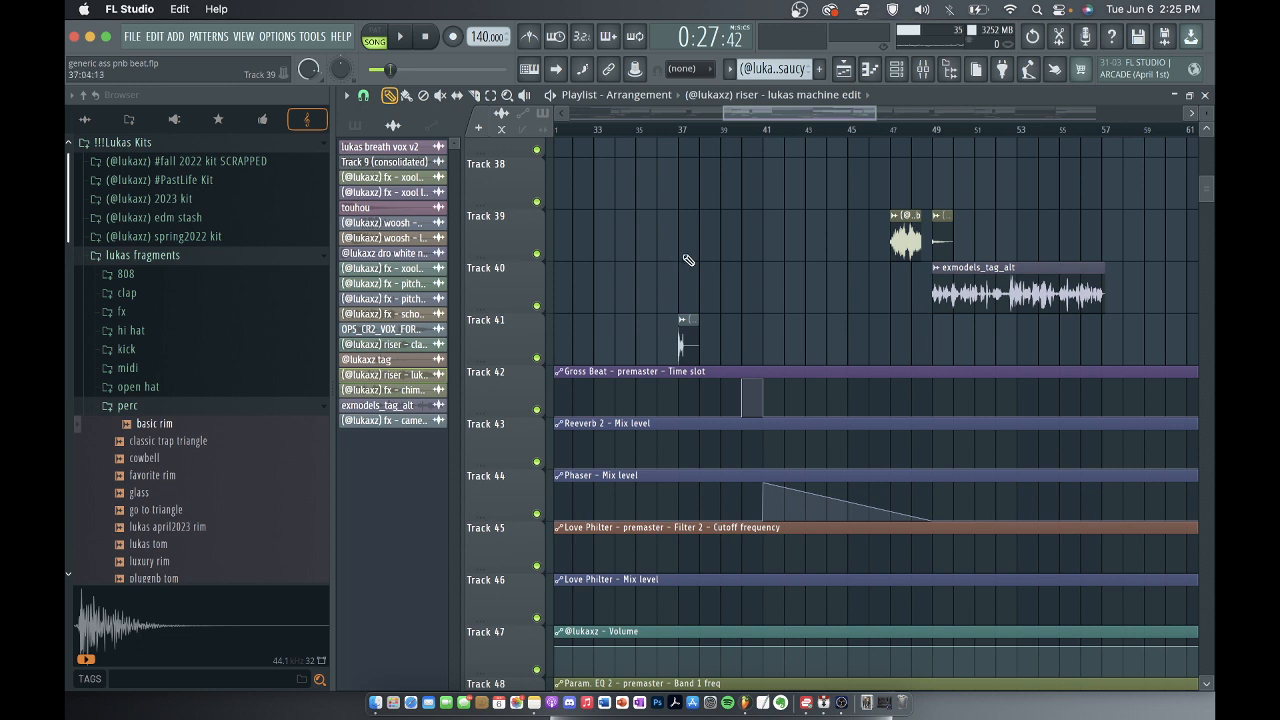
double_click(686, 345)
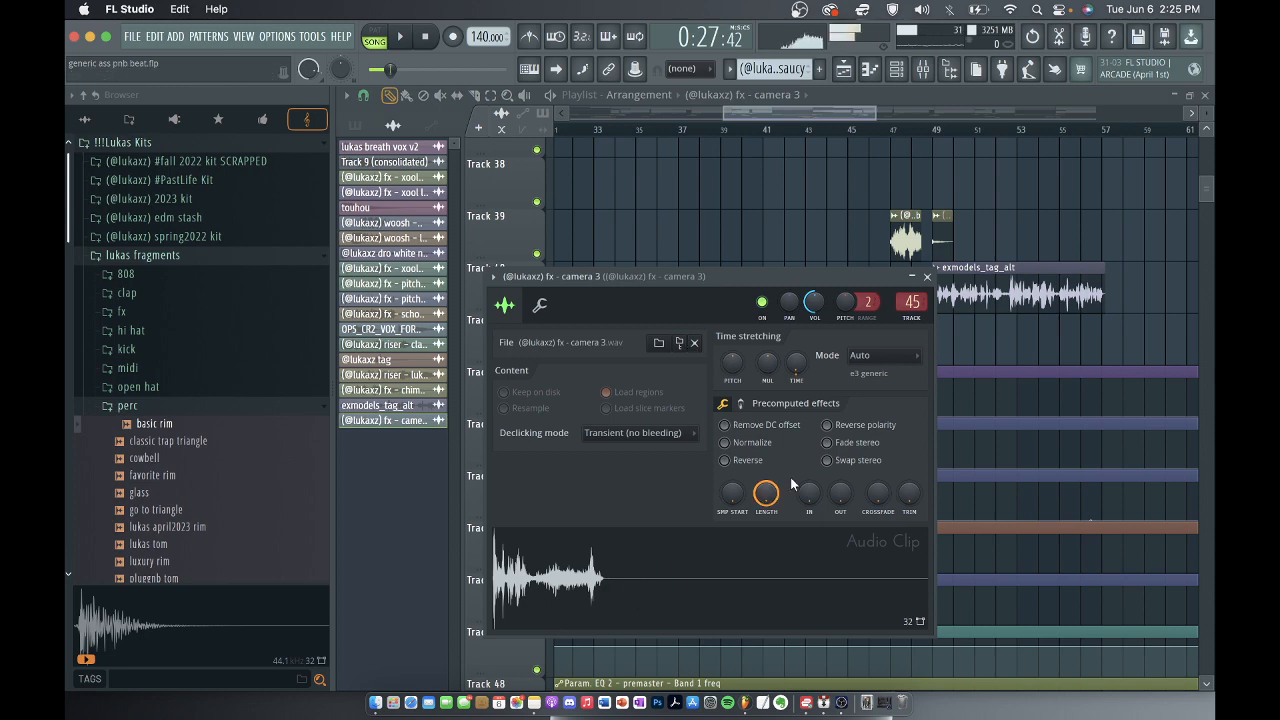
left_click(927, 277)
View the Fruity Parametric EQ 2 curve on mixer track 45 for fx - camera 3, and close the mixer and the EQ.
scroll(846, 349, "down", 10)
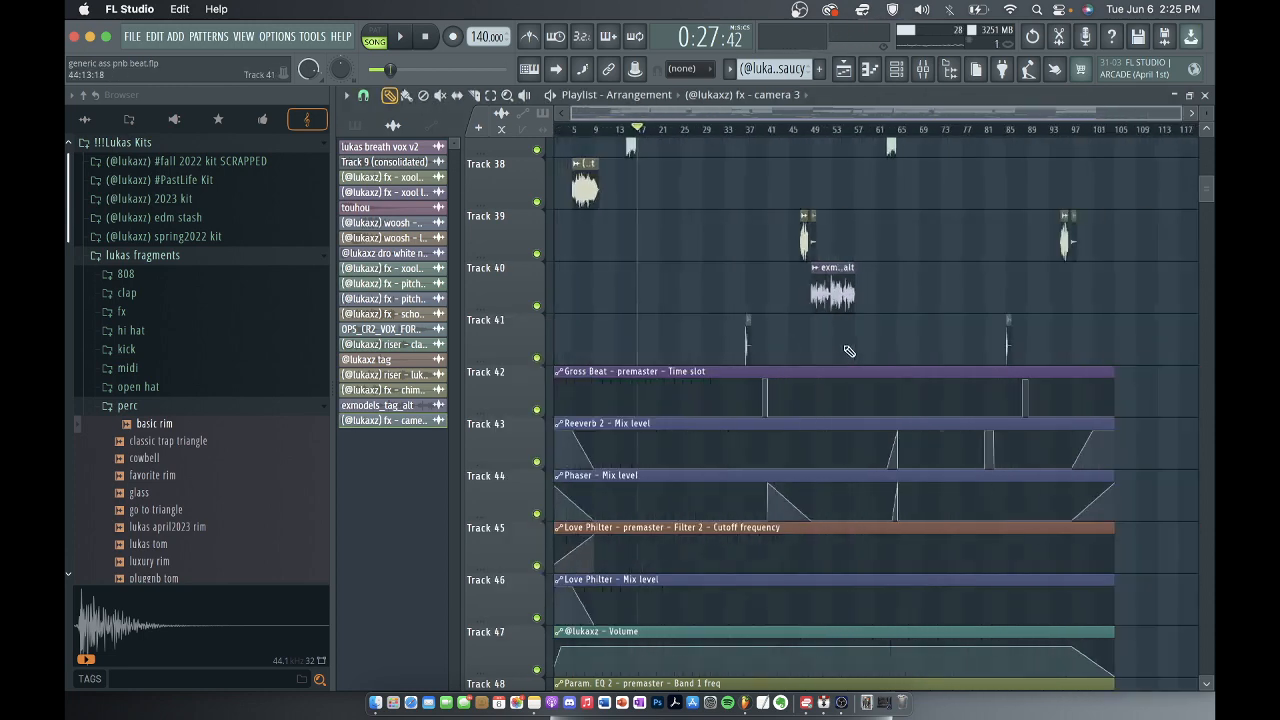
left_click(923, 68)
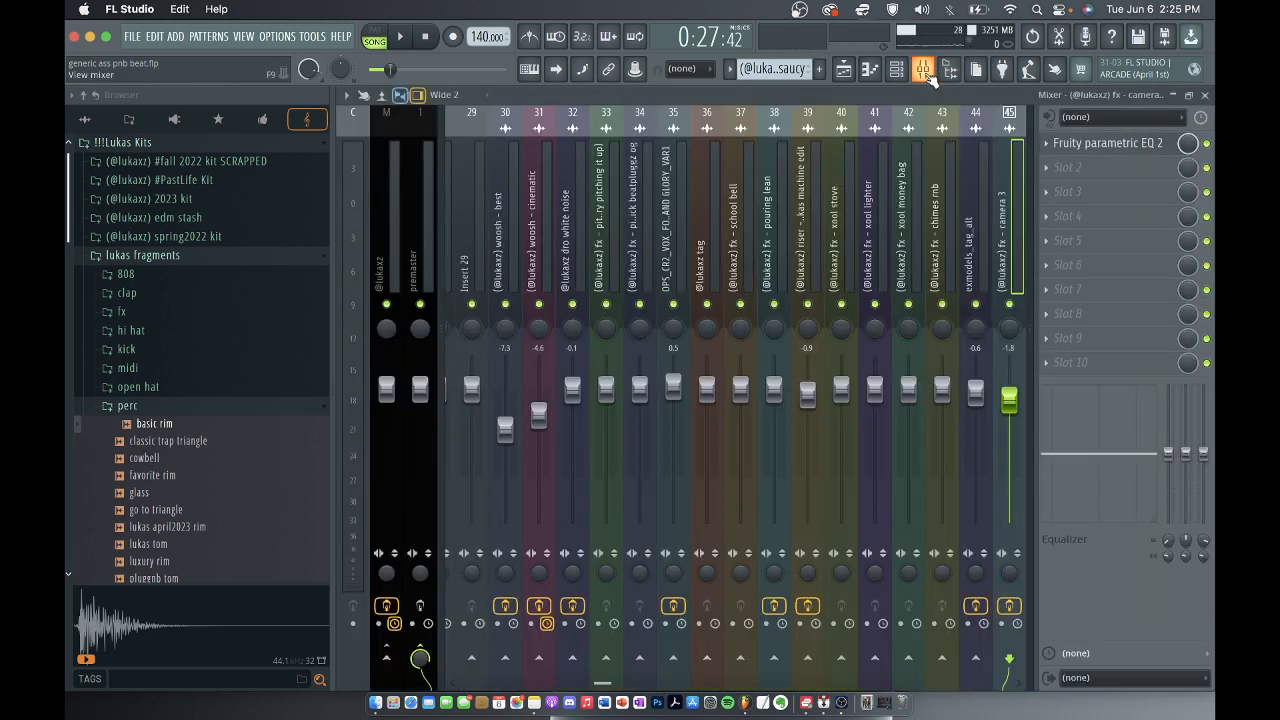
left_click(1110, 144)
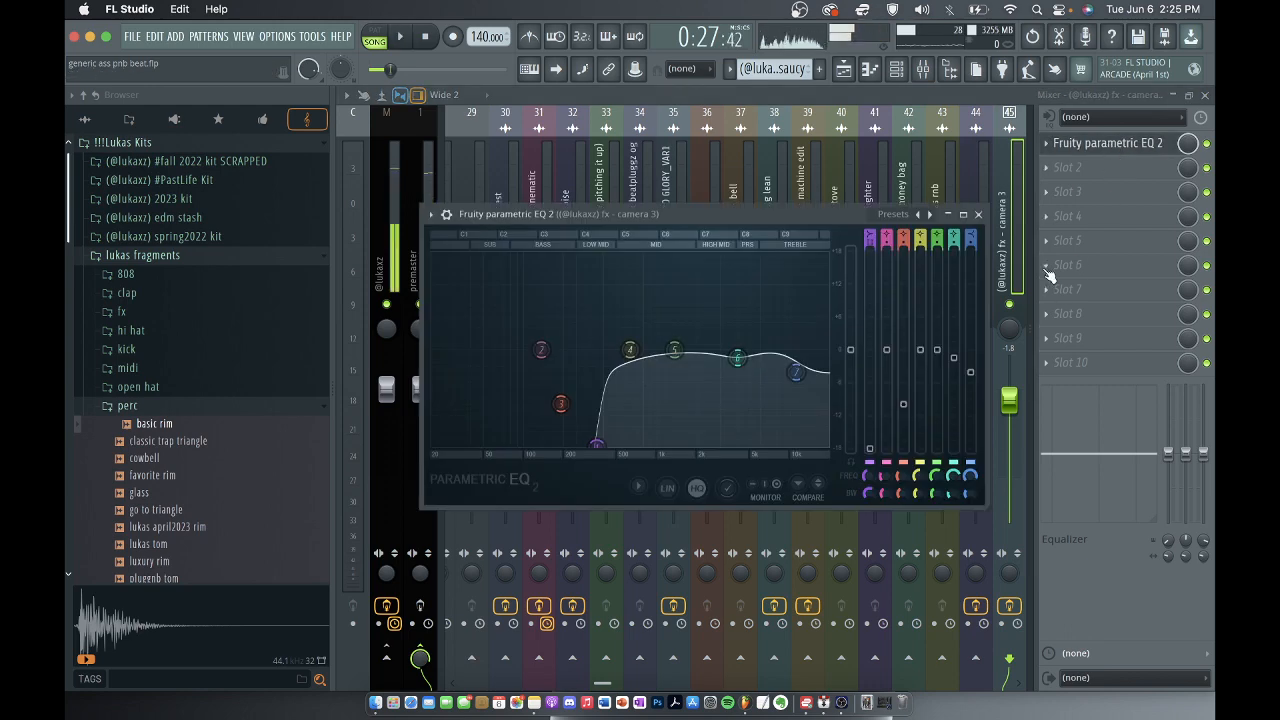
left_click(1205, 96)
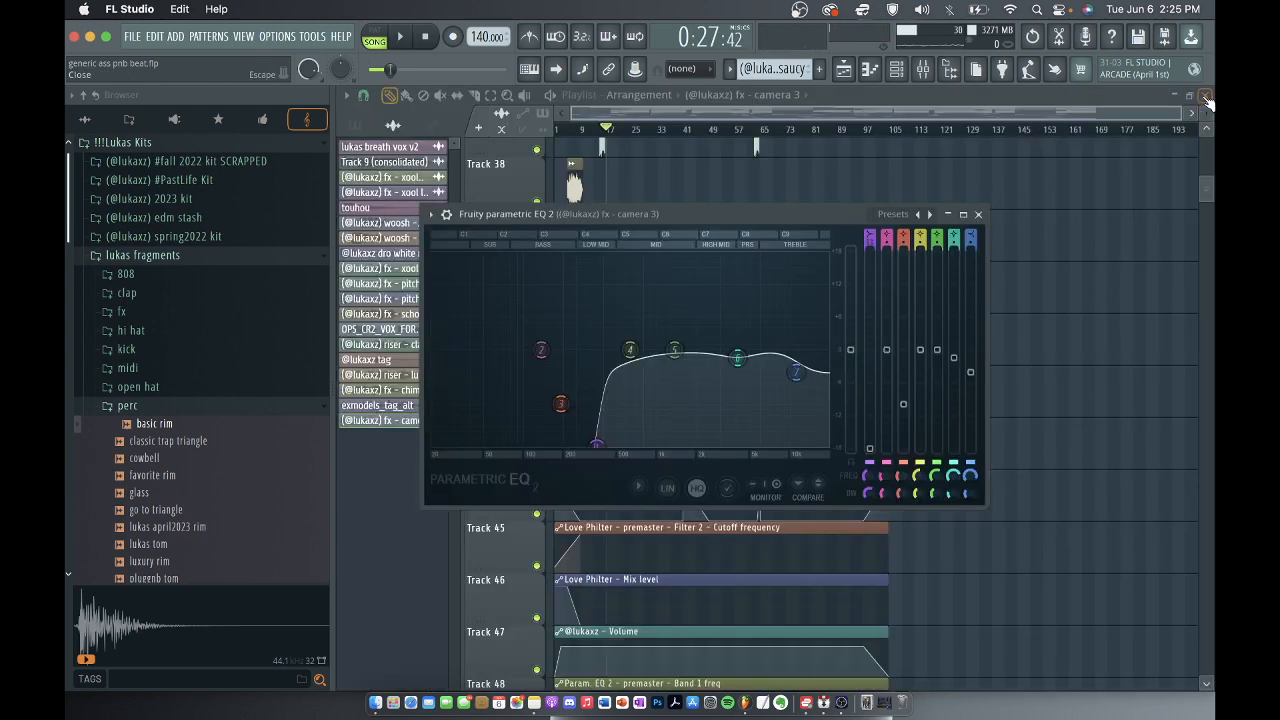
left_click_drag(652, 211, 942, 131)
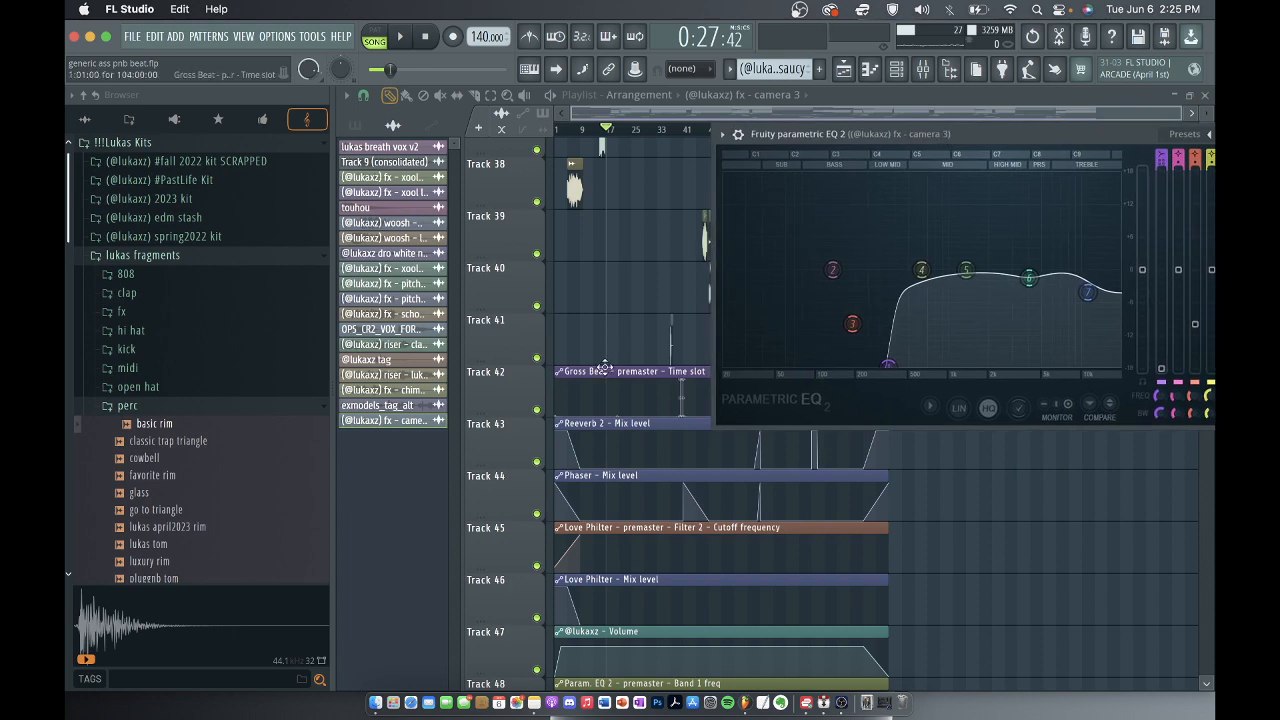
key("Escape")
Reopen the fx - camera 3 clip at bar 37 to audition its sample, check its effects on mixer track 45, and close it.
double_click(670, 350)
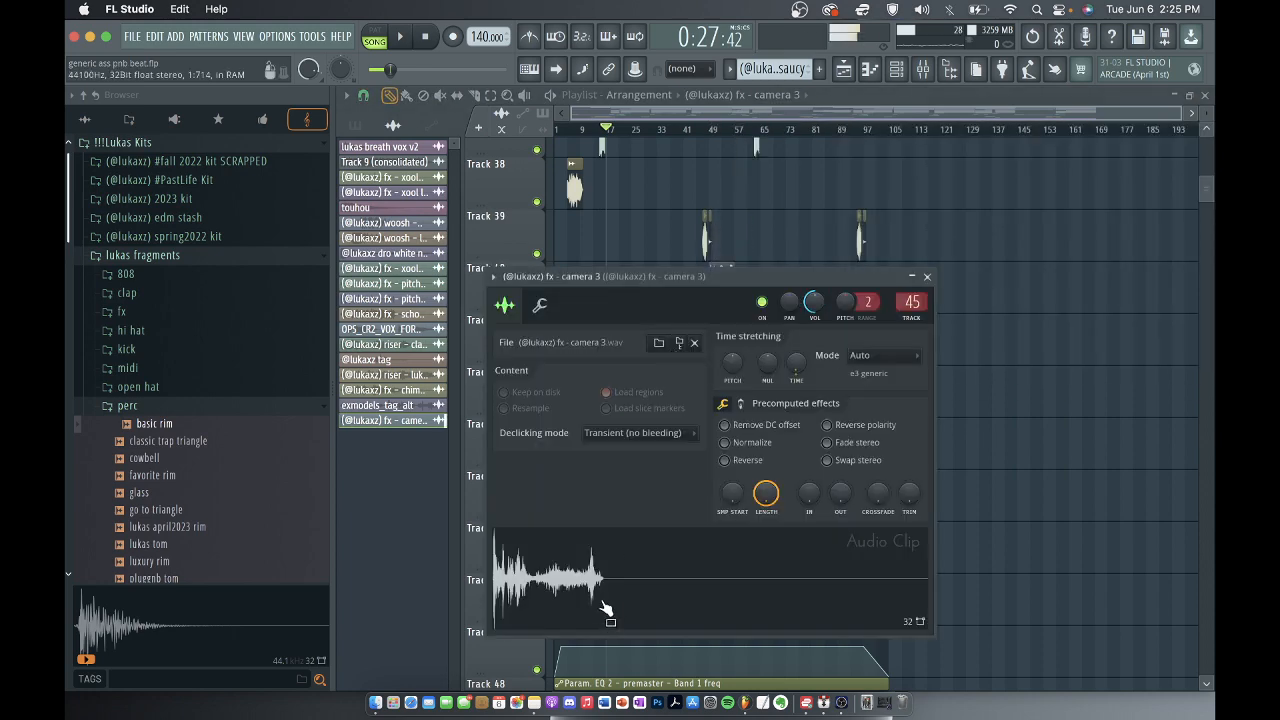
left_click(922, 69)
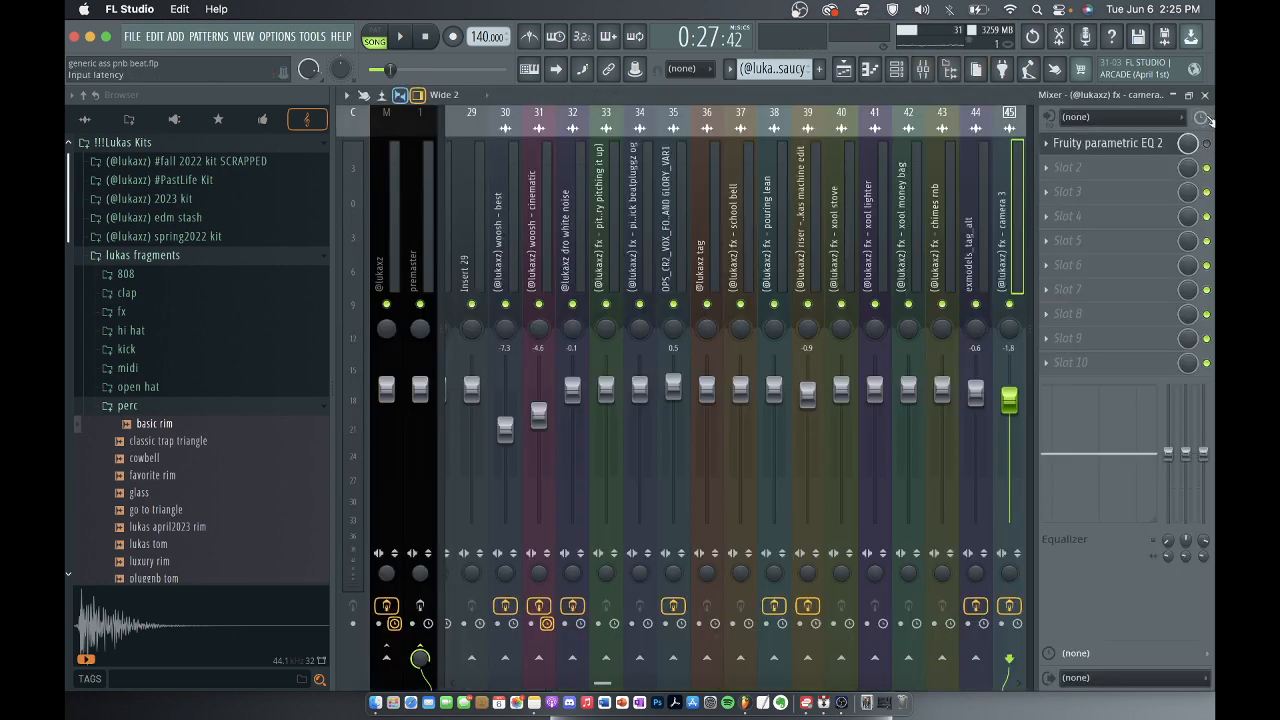
left_click(1205, 95)
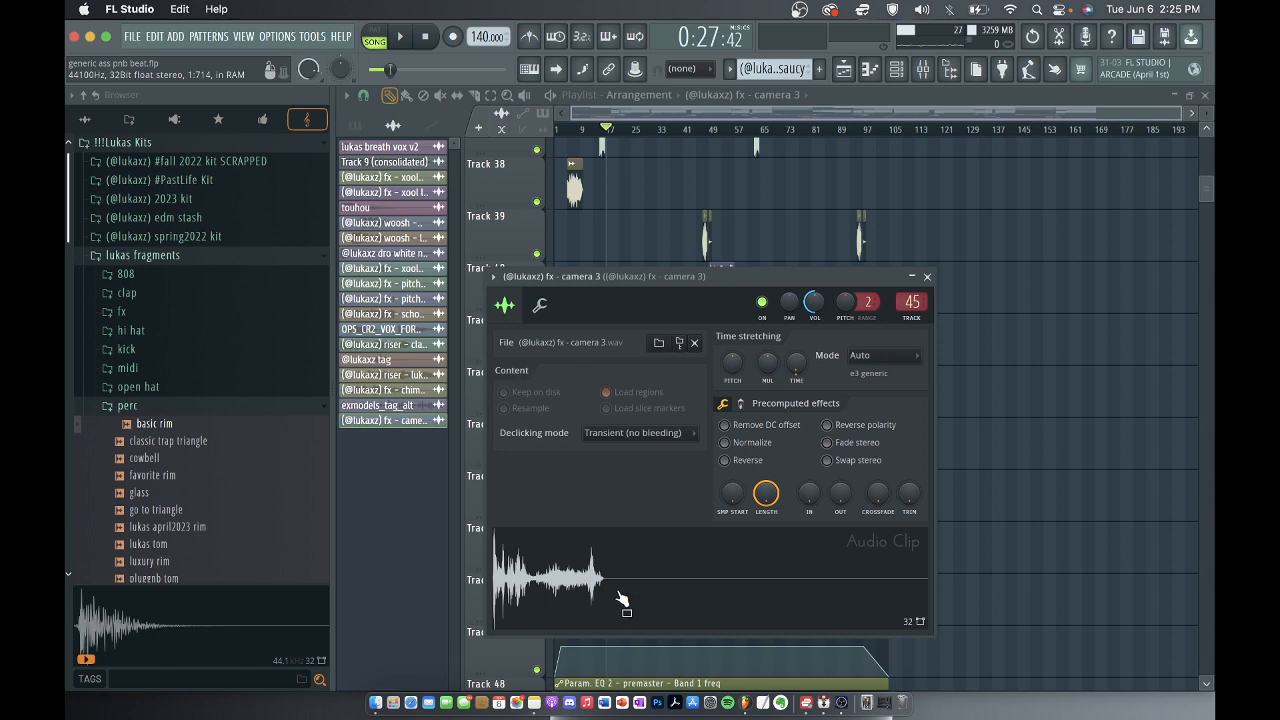
left_click(922, 69)
left_click(1205, 95)
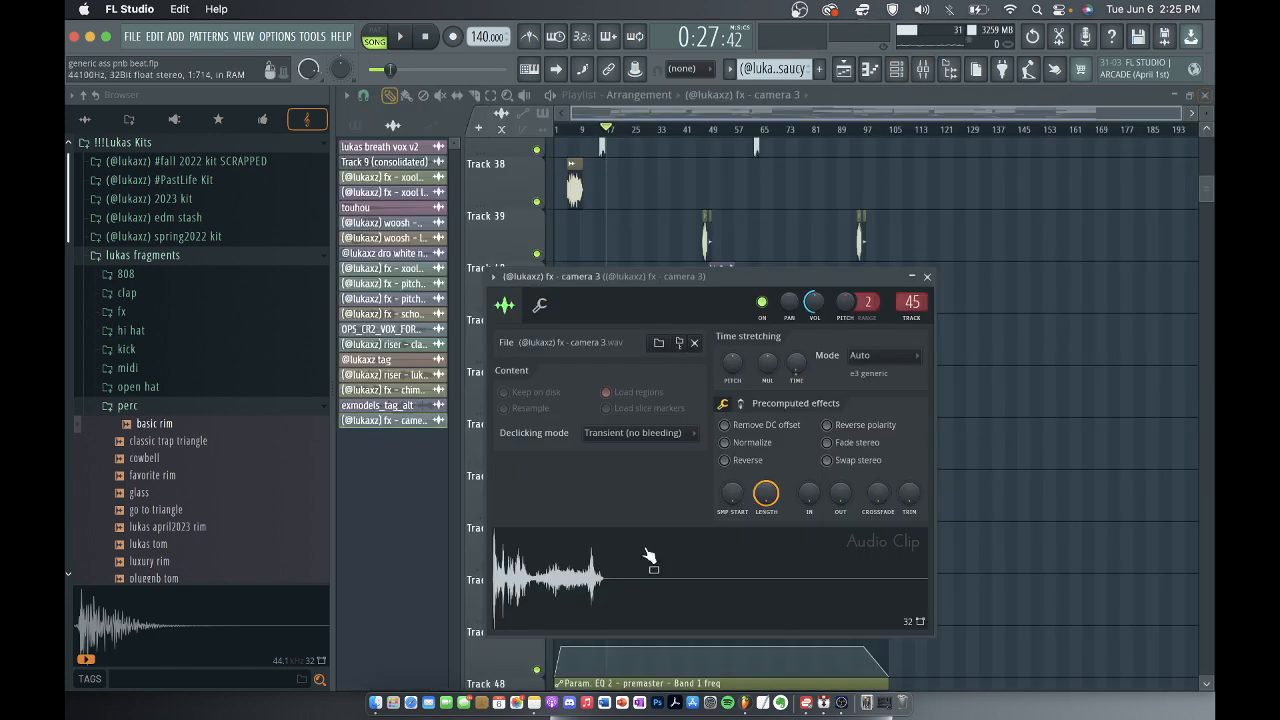
left_click(930, 280)
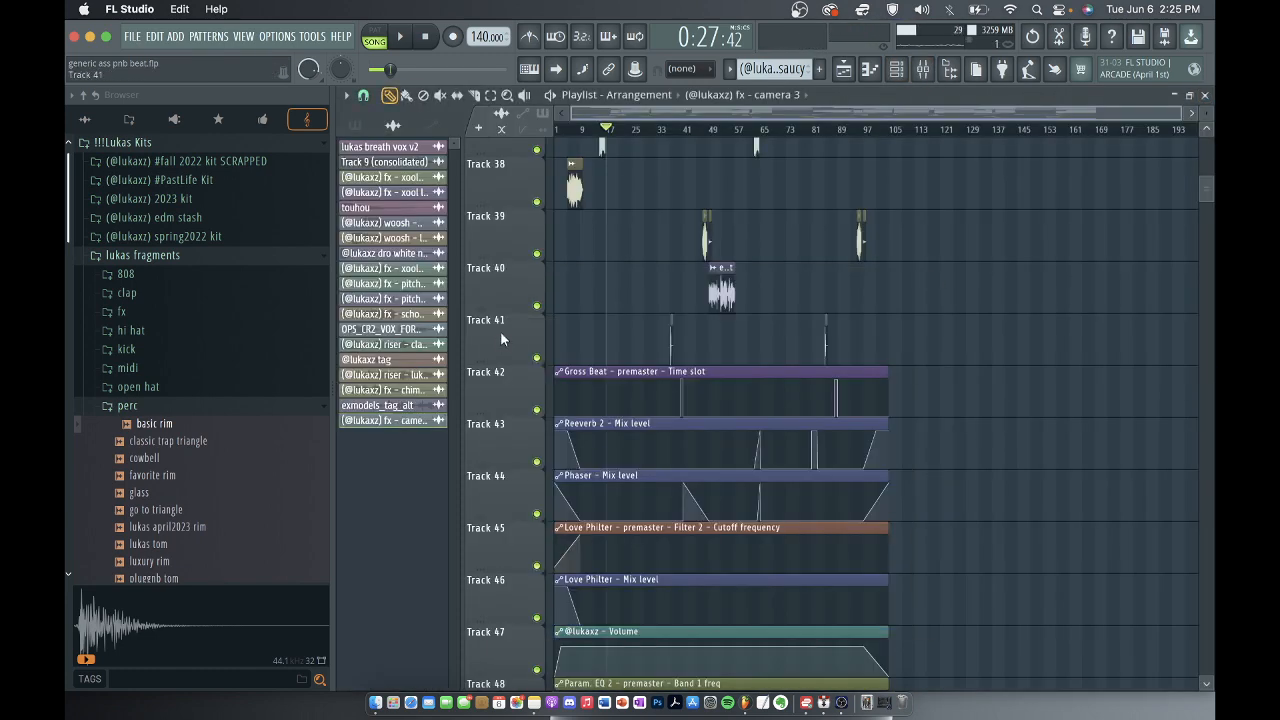
Look over the FX, tag and riser clips on playlist tracks 30 to 41 across the arrangement.
scroll(606, 251, "up", 10)
scroll(606, 251, "down", 2)
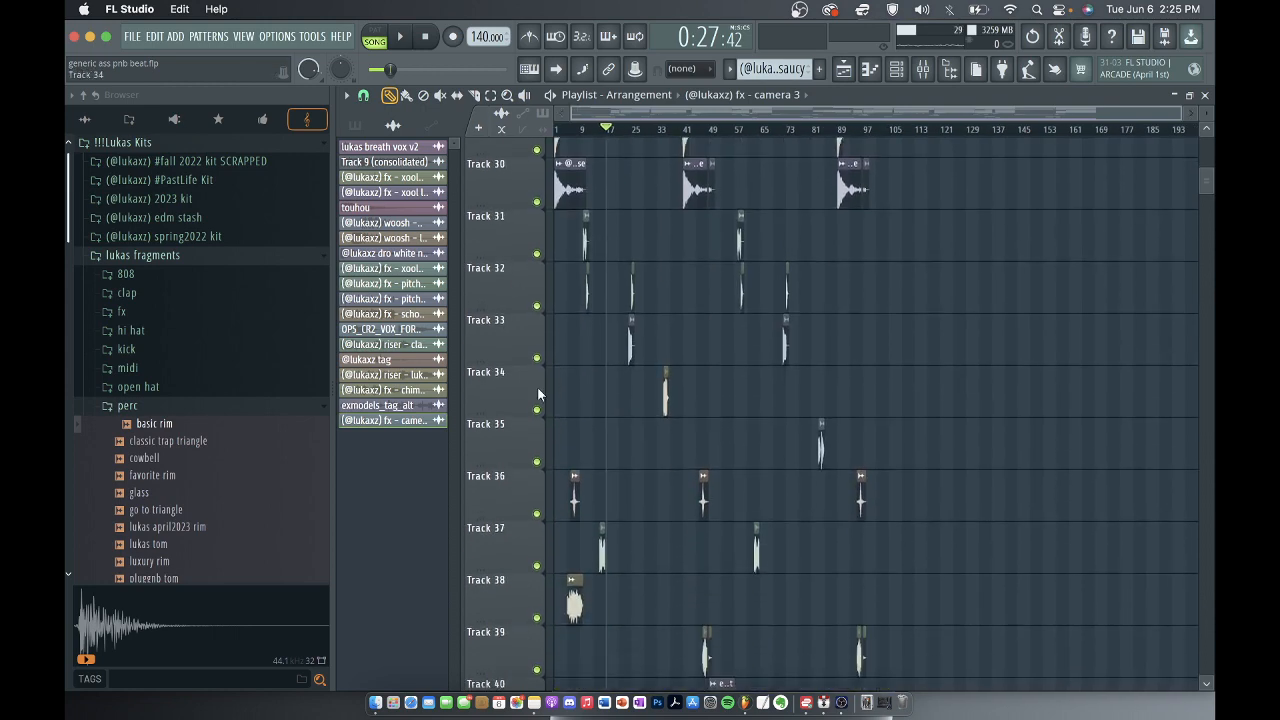
scroll(557, 403, "up", 6)
scroll(600, 410, "down", 6)
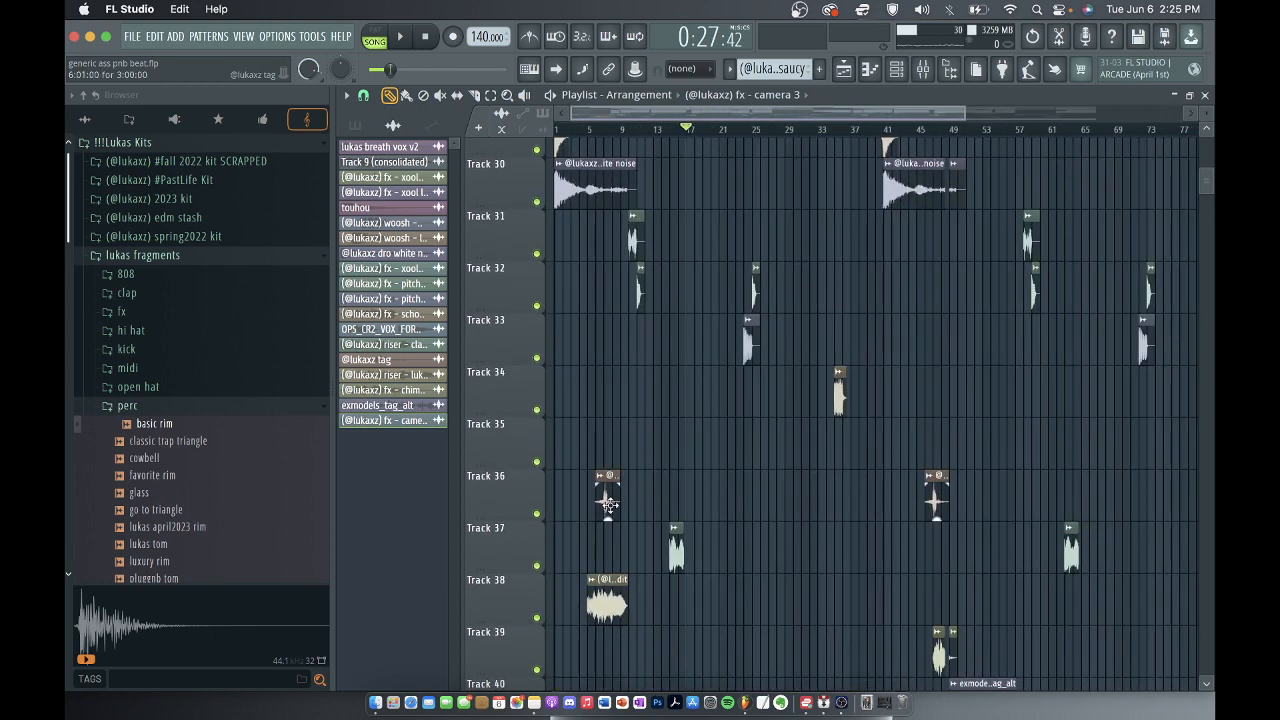
scroll(660, 485, "down", 3)
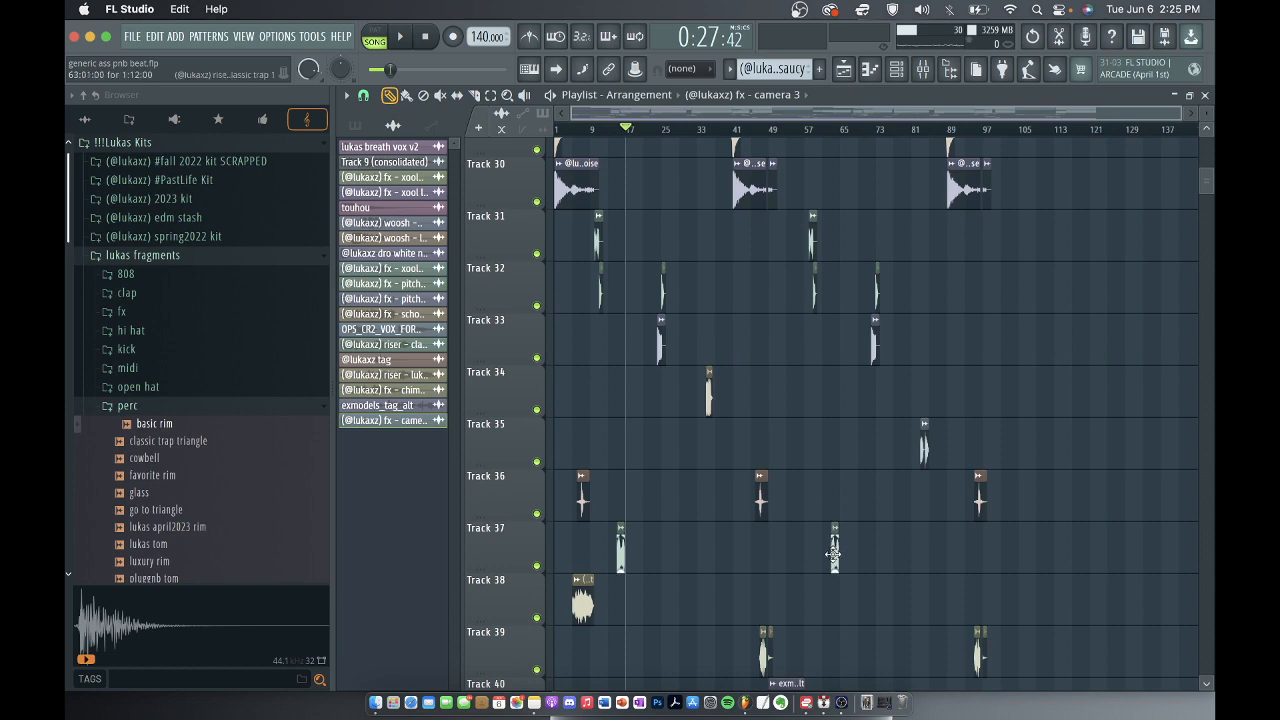
scroll(843, 383, "up", 5)
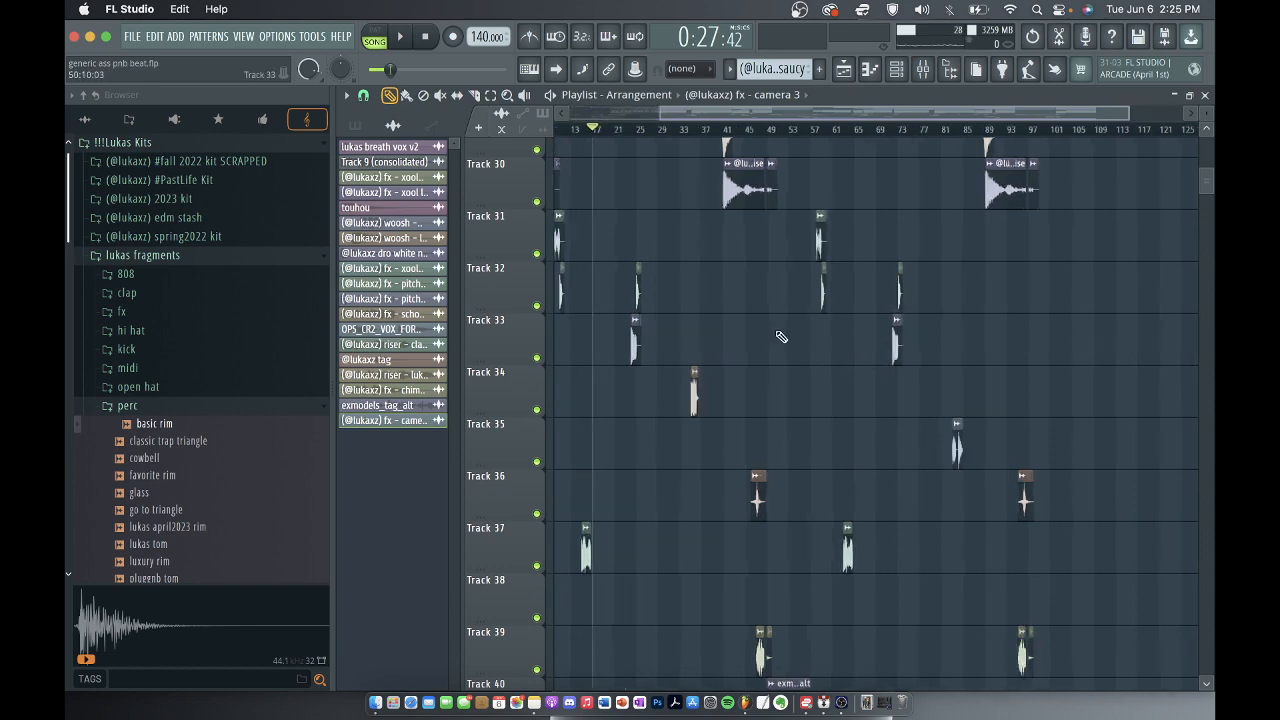
scroll(829, 386, "down", 4)
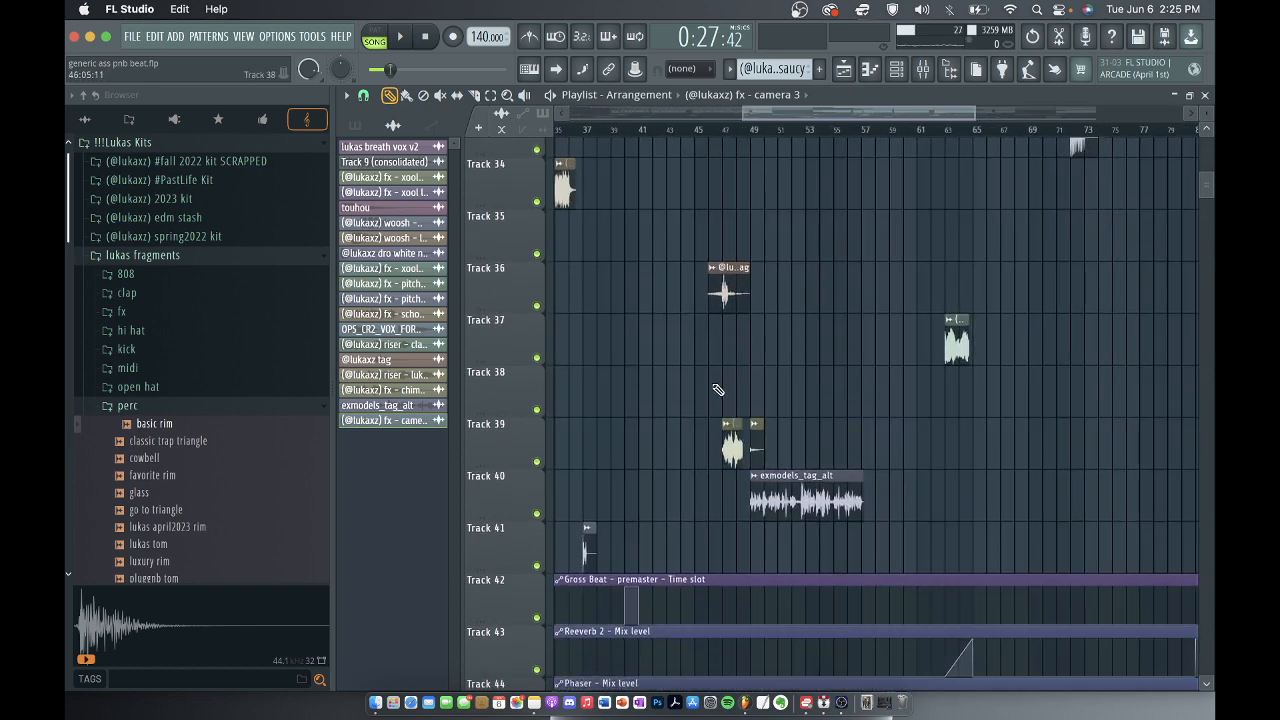
scroll(717, 389, "down", 4)
scroll(857, 337, "up", 2)
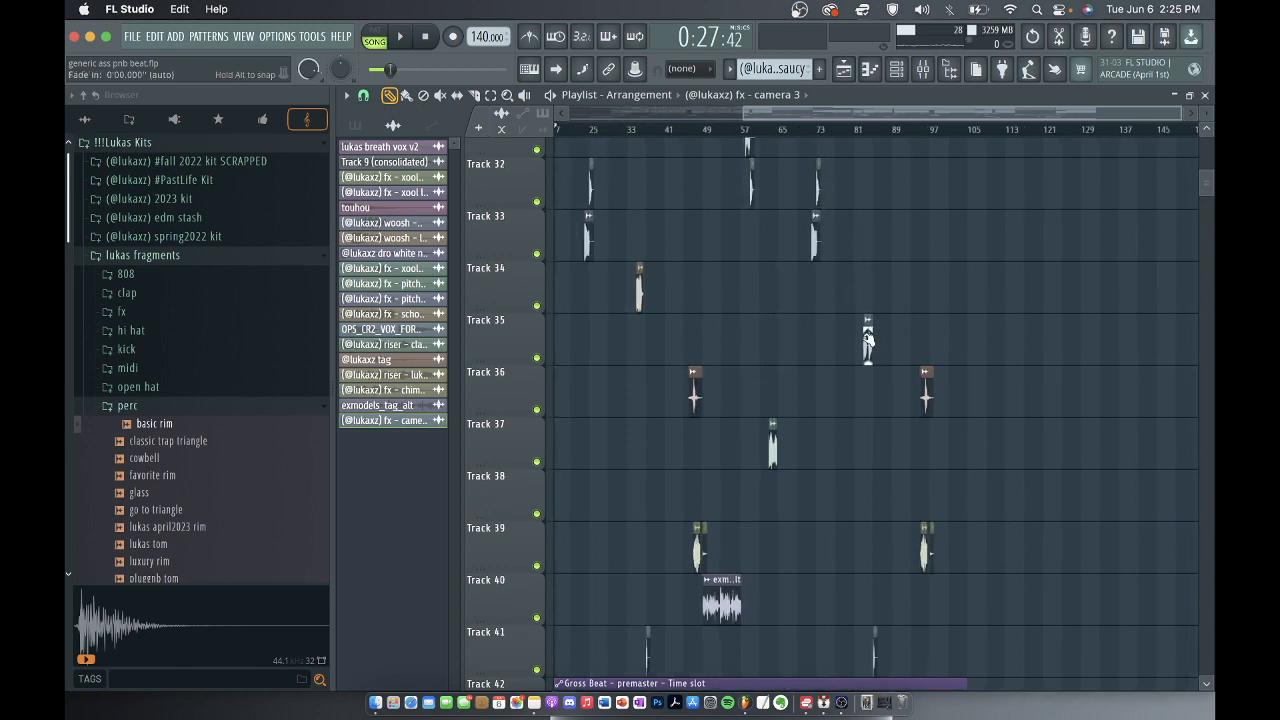
Open the OPS_CR2_VOX_FOR DEATH AND GLORY_VAR1 clip at bar 83 on track 35, audition its sample, and close it.
scroll(868, 340, "up", 6)
double_click(868, 342)
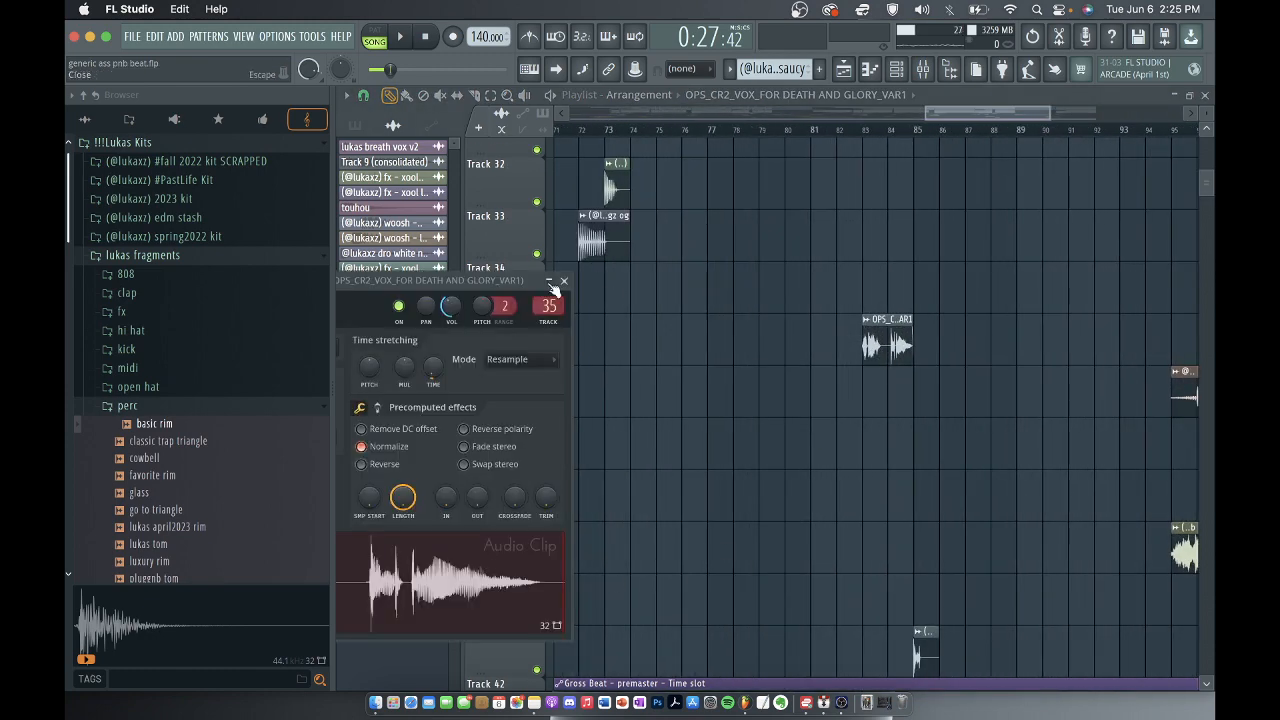
left_click_drag(522, 289, 816, 196)
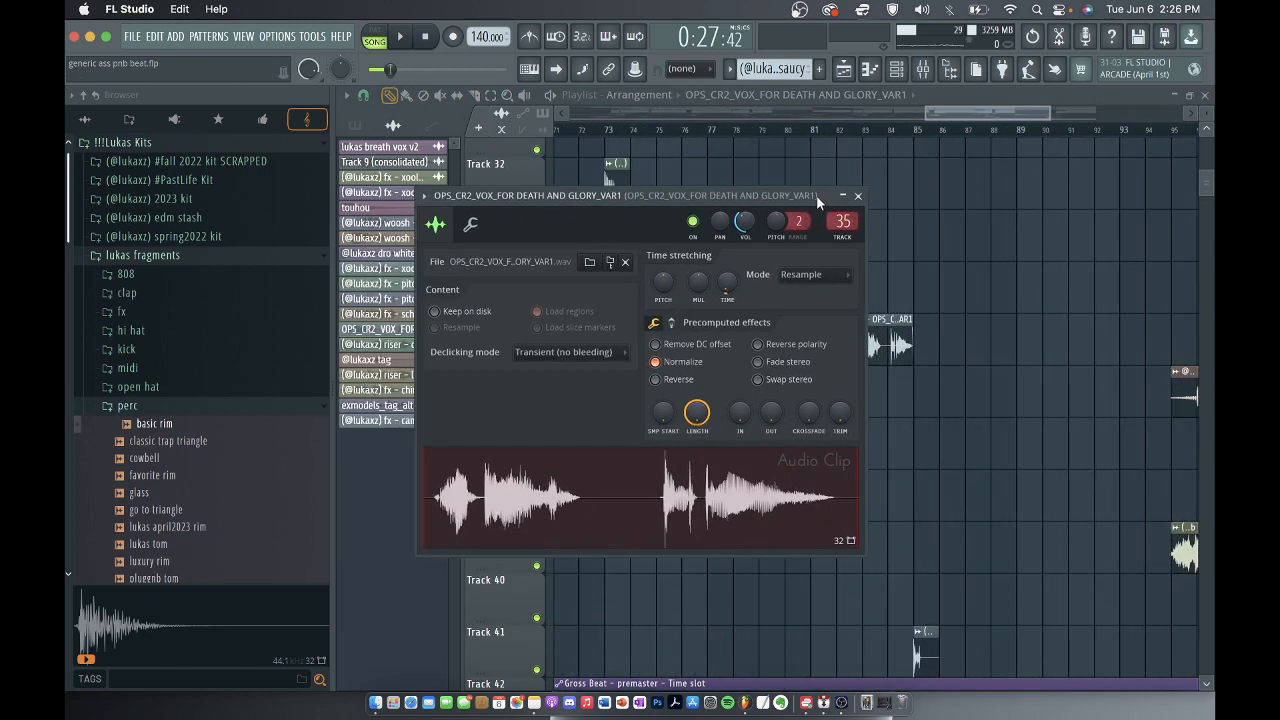
left_click(600, 510)
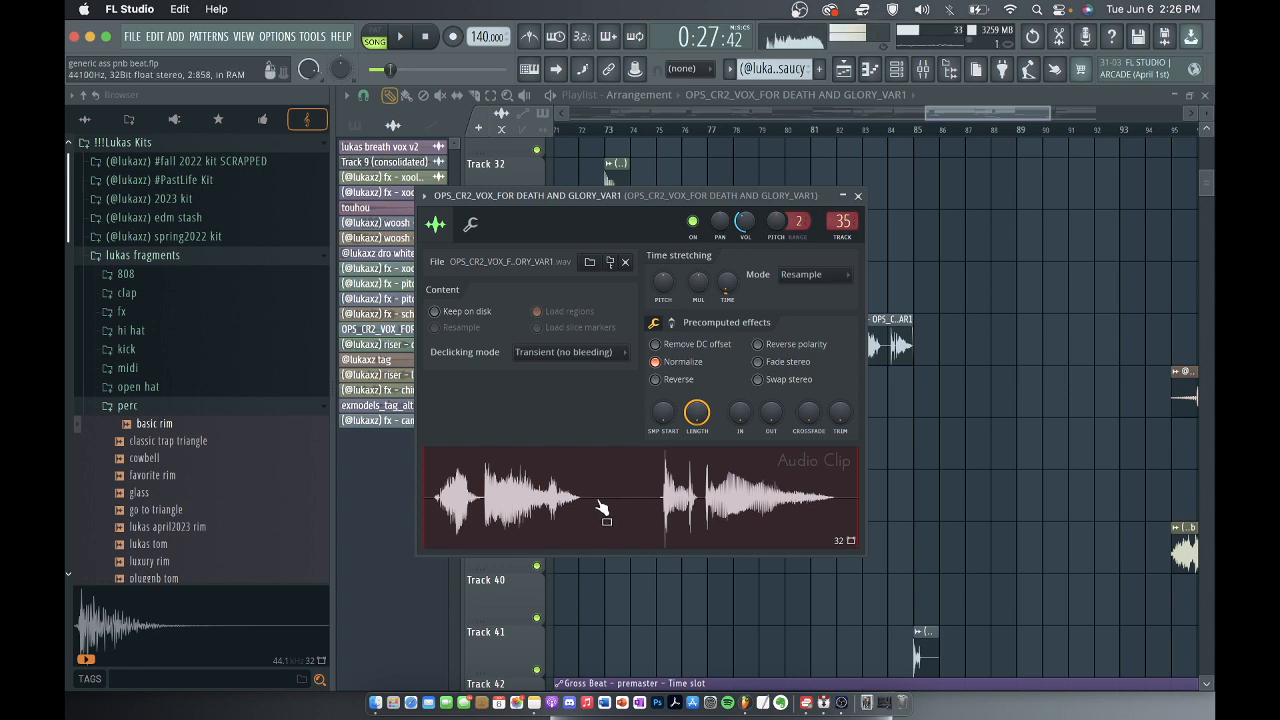
left_click(857, 196)
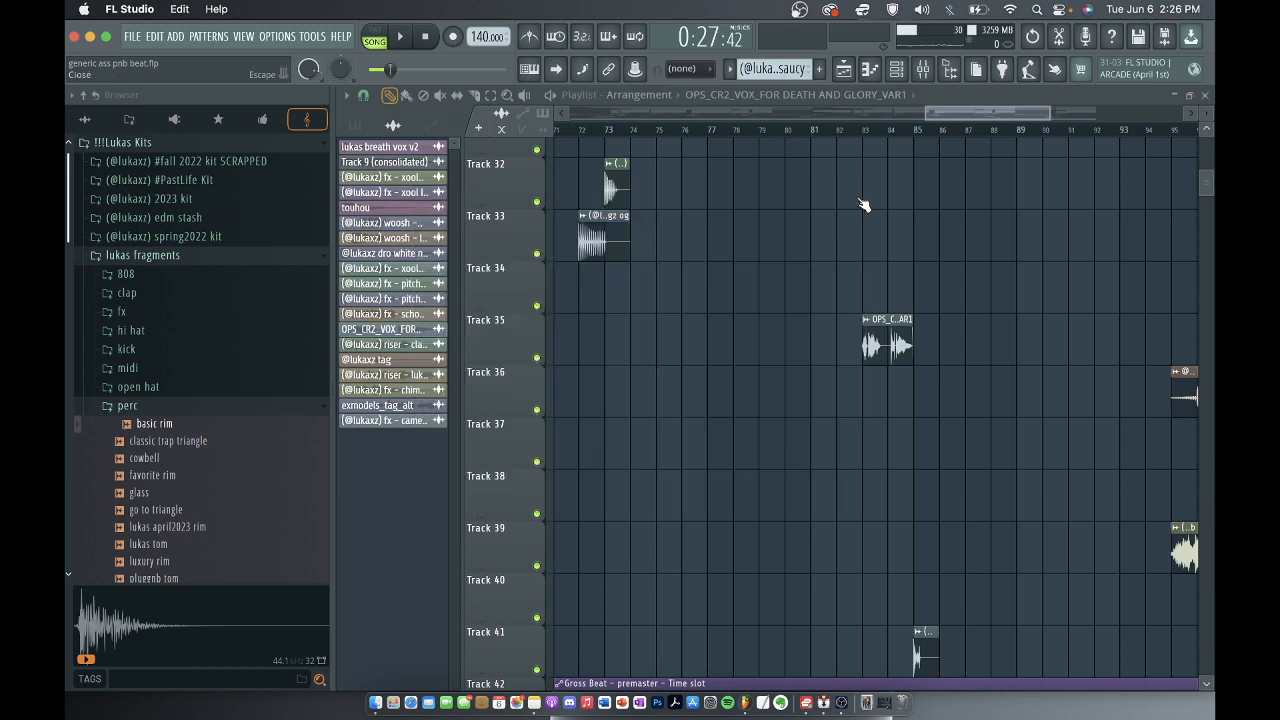
Step through the mixer tracks from woosh - best on 30 to fx - school bell on 37 to check their effect slots, and close the mixer.
scroll(912, 332, "down", 6)
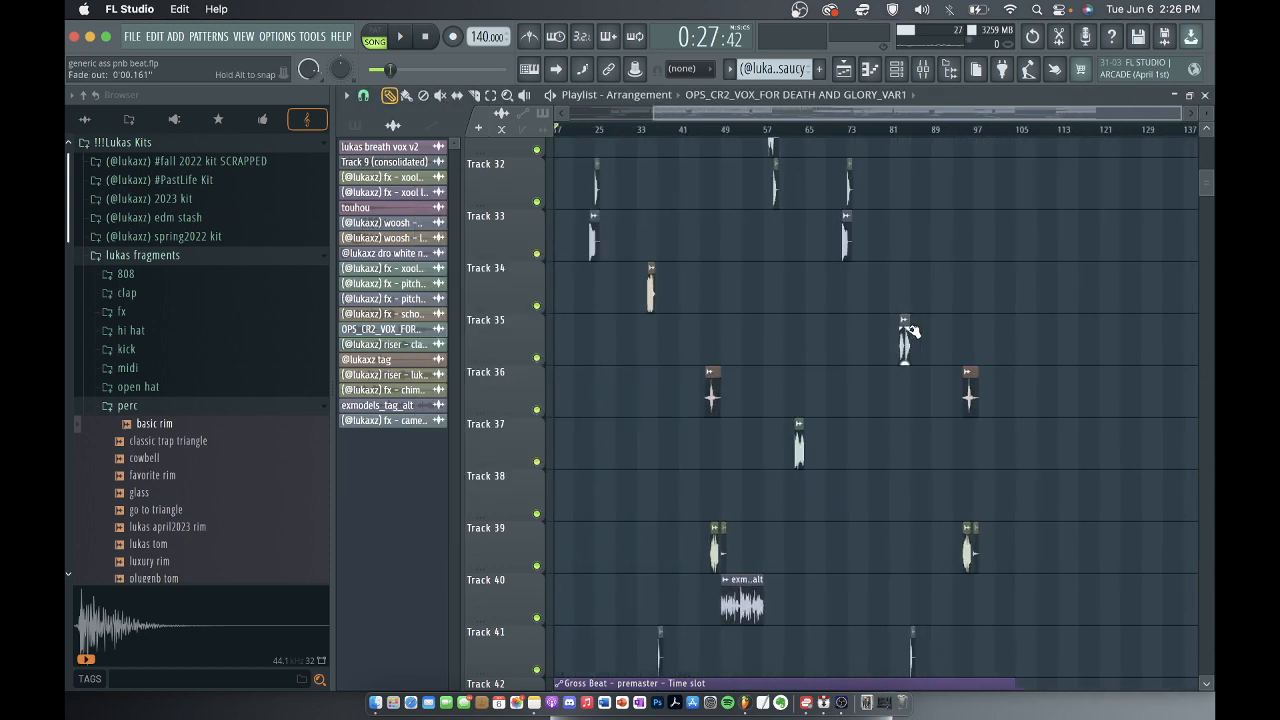
scroll(553, 521, "down", 4)
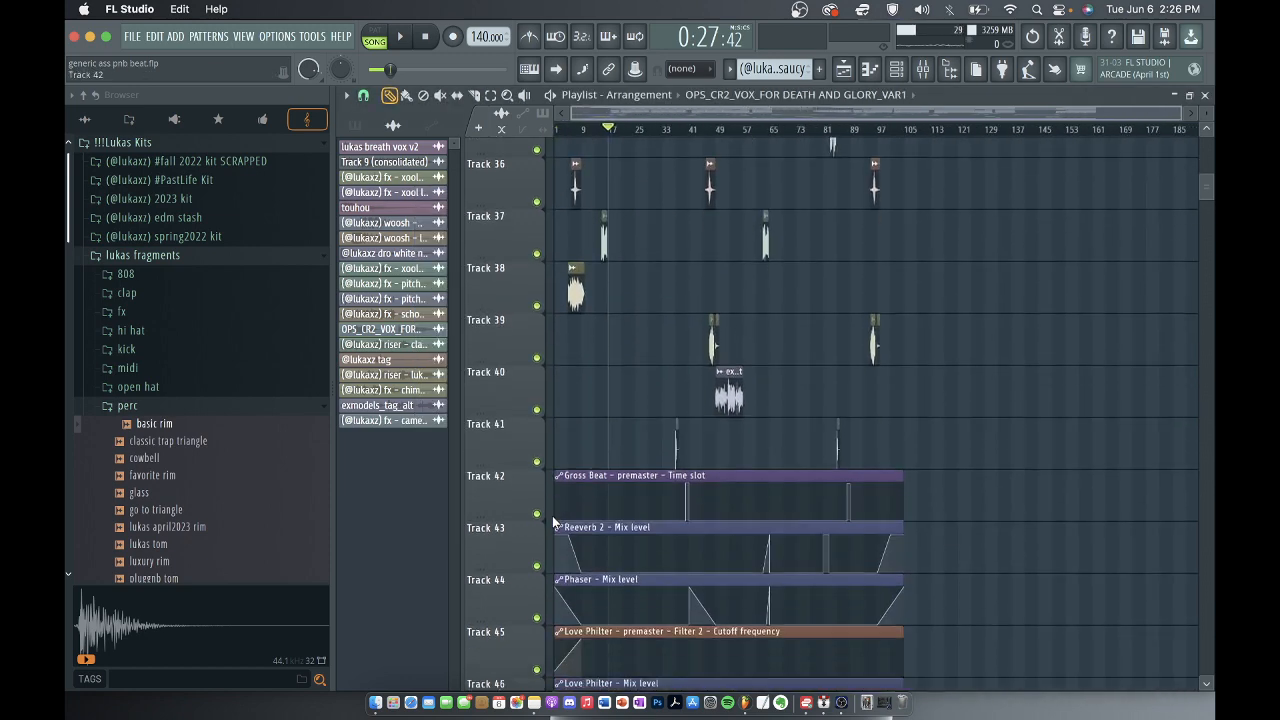
scroll(647, 445, "down", 3)
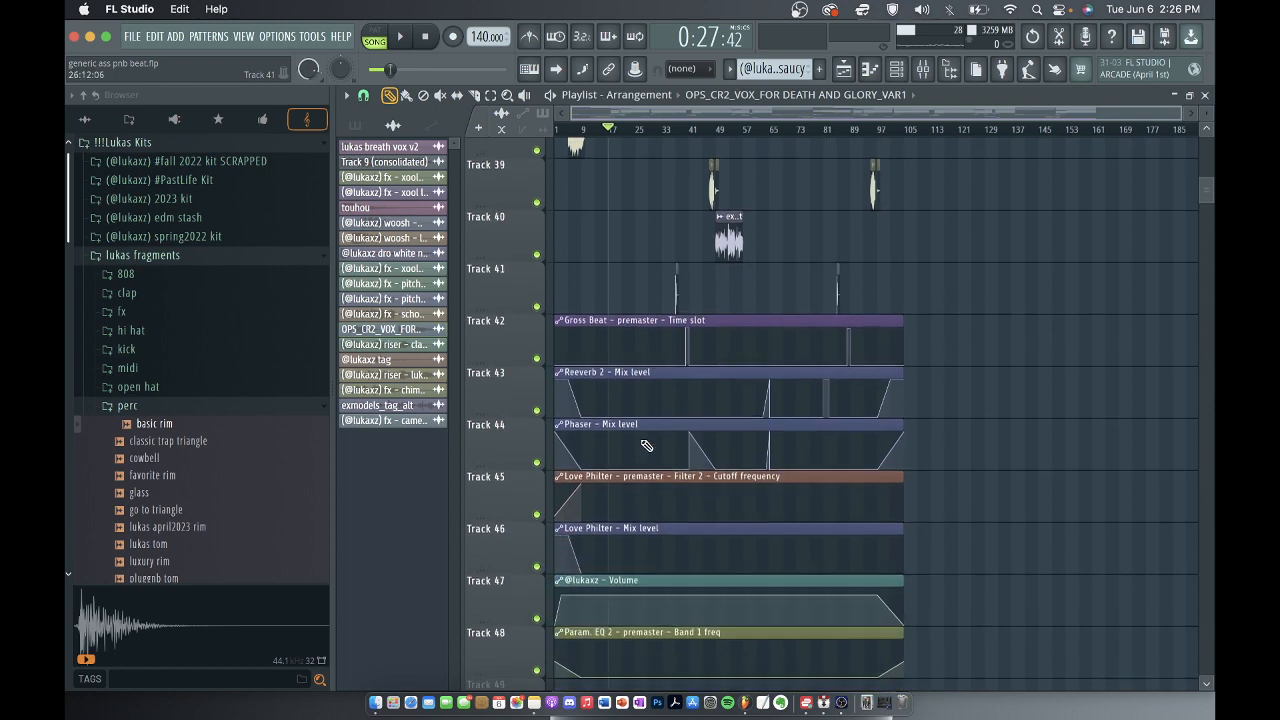
scroll(860, 162, "up", 19)
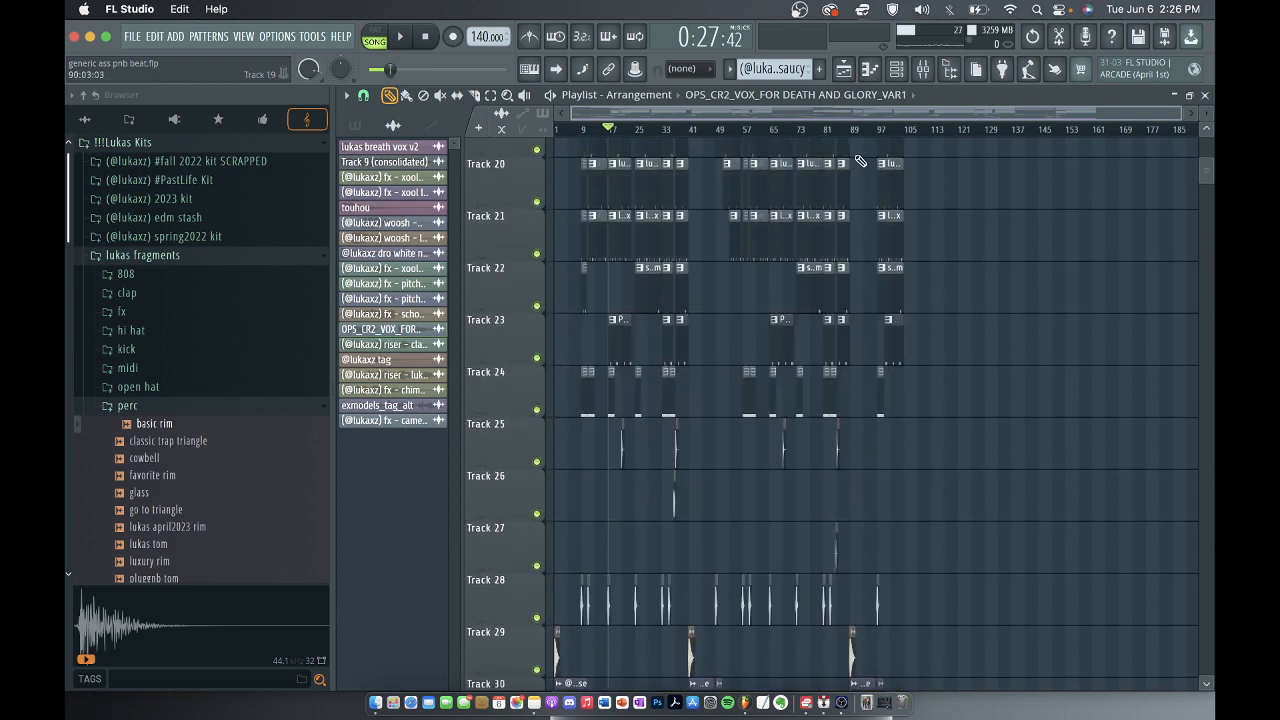
left_click(923, 68)
left_click(498, 233)
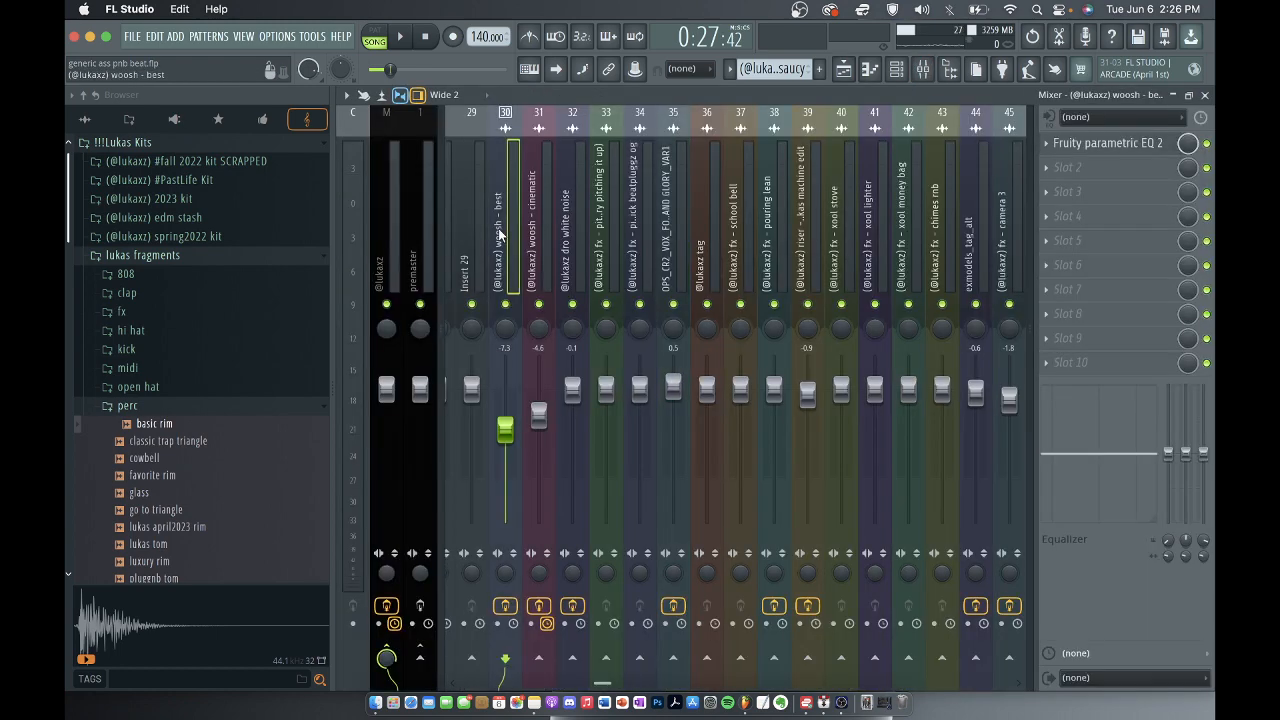
key("Right")
key("Right")
key("Right")
key("Right")
key("Right")
key("Right")
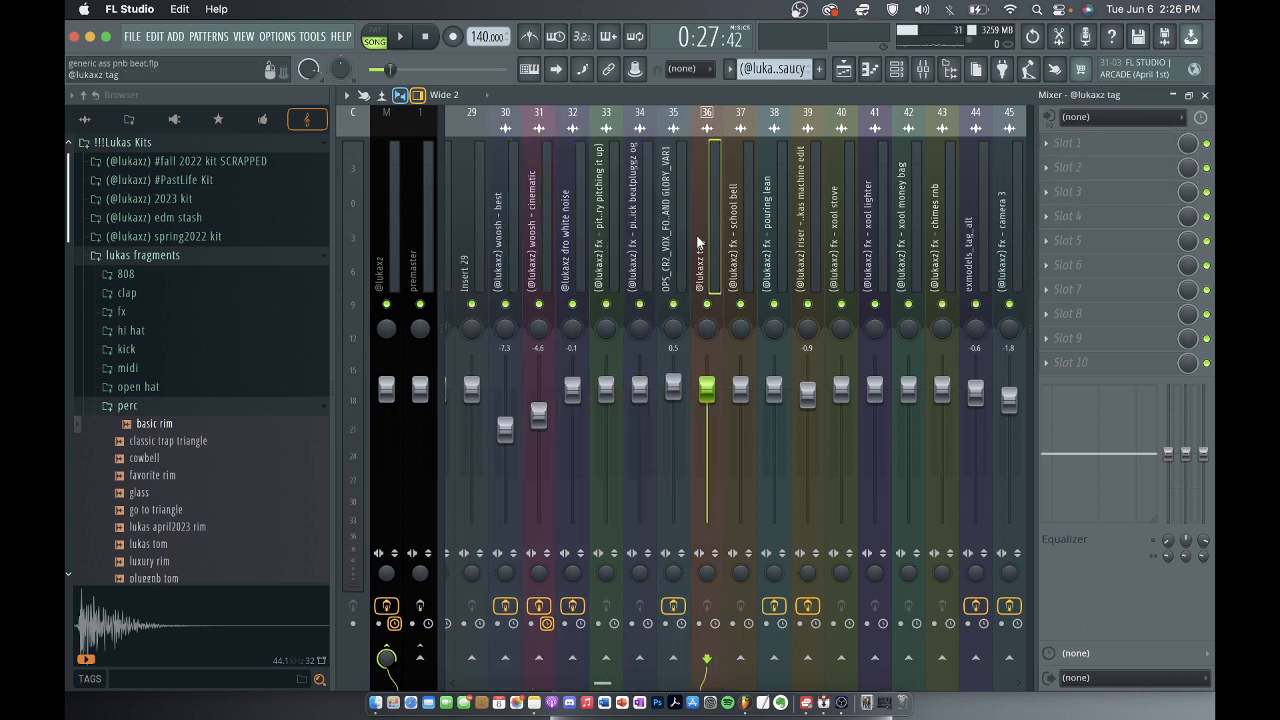
key("Right")
key("Right")
key("Left")
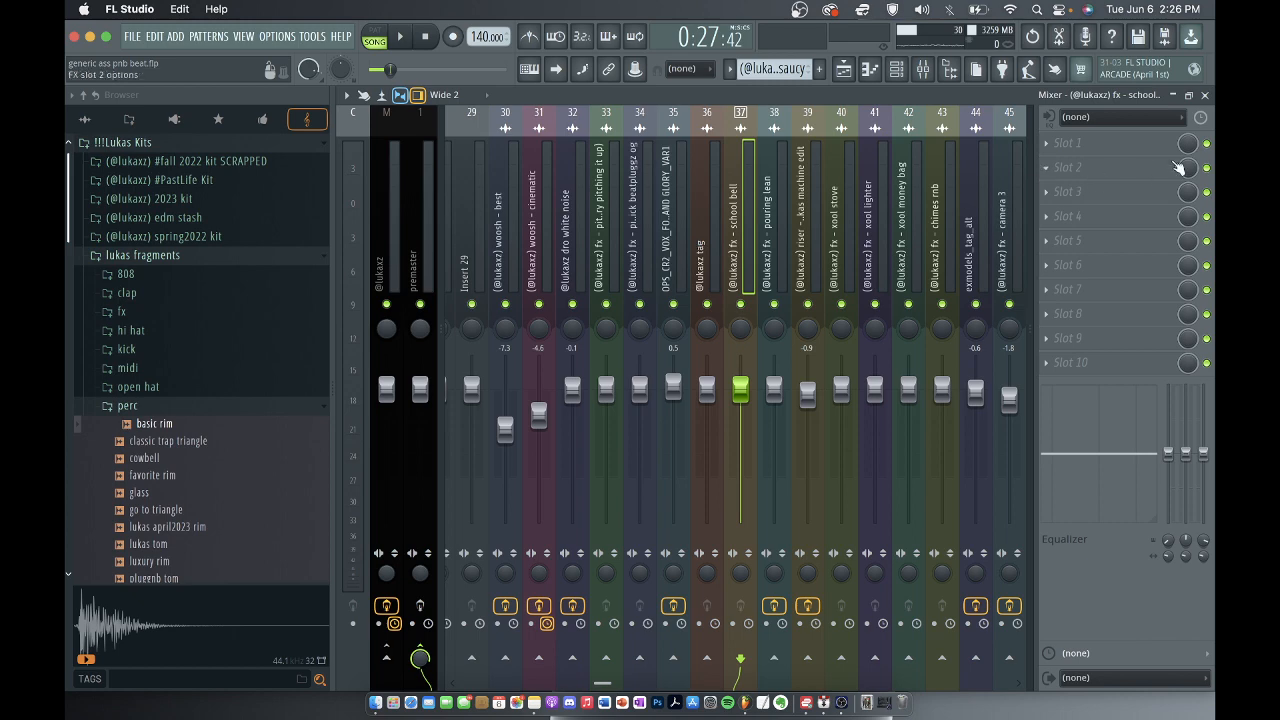
left_click(1204, 95)
Open the fx - school bell clip at bar 35 on track 34 and audition its sample.
scroll(714, 537, "up", 10)
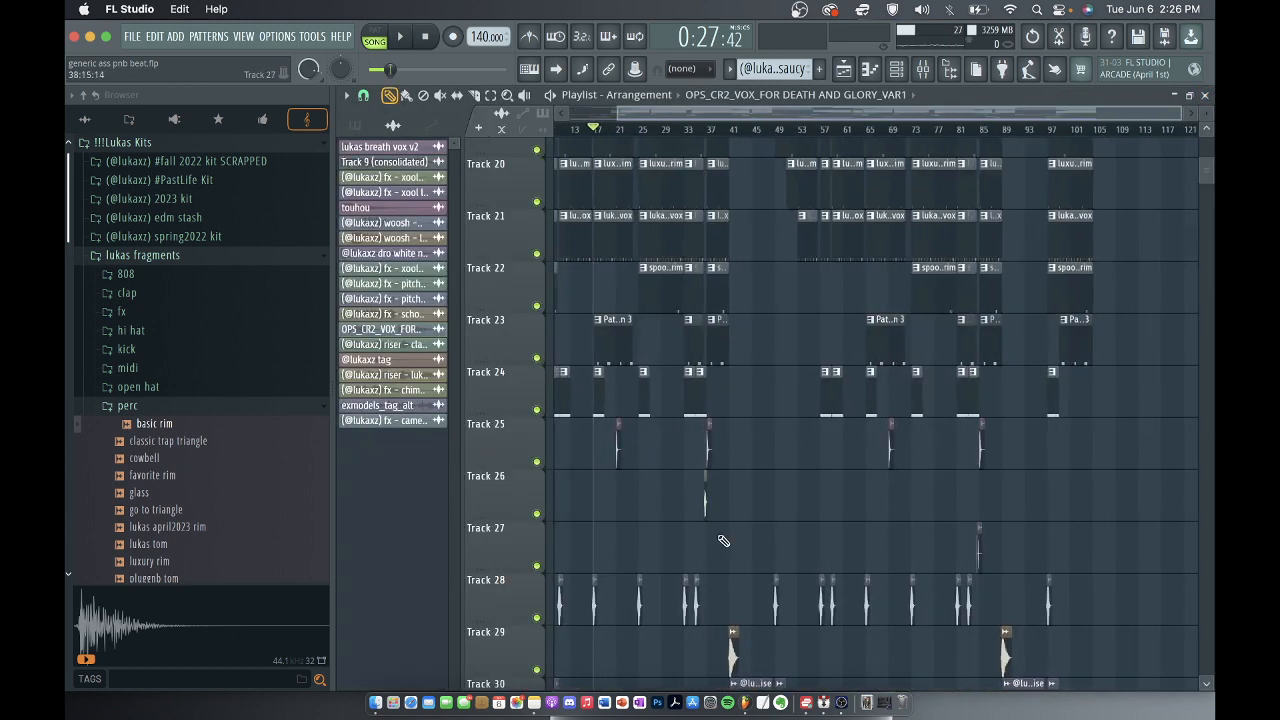
scroll(709, 578, "down", 2)
scroll(709, 578, "down", 3)
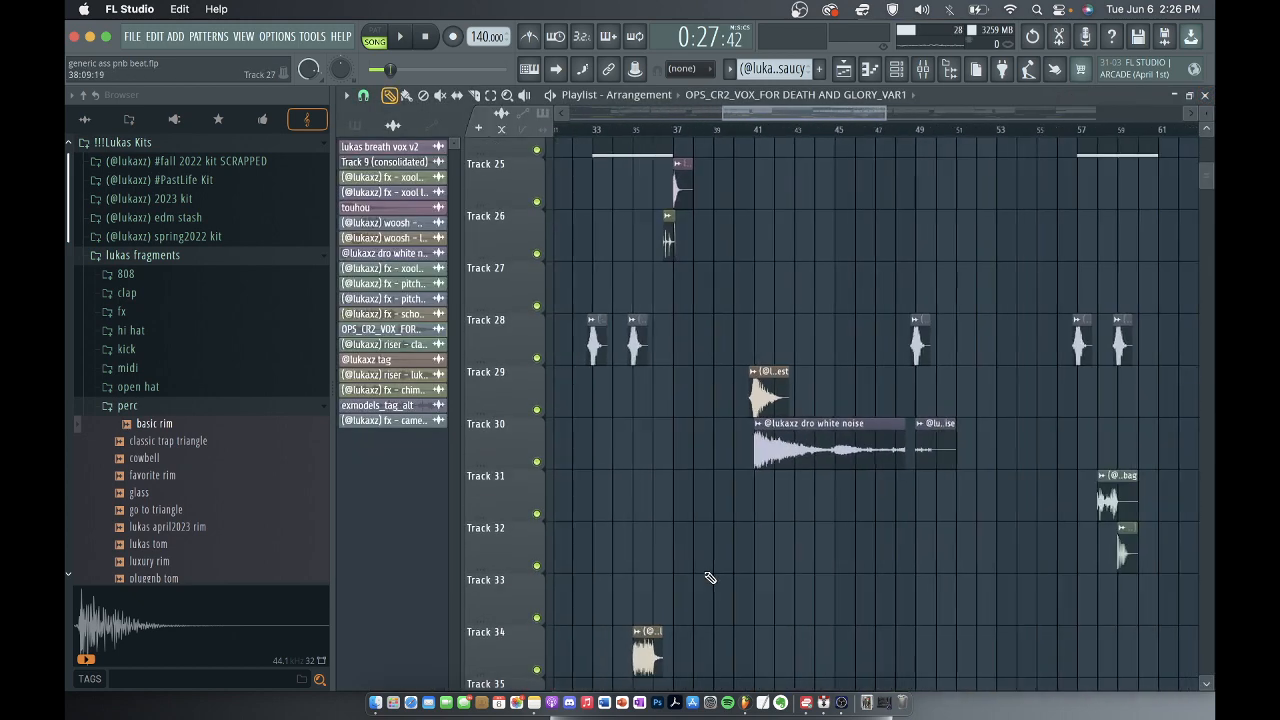
double_click(650, 650)
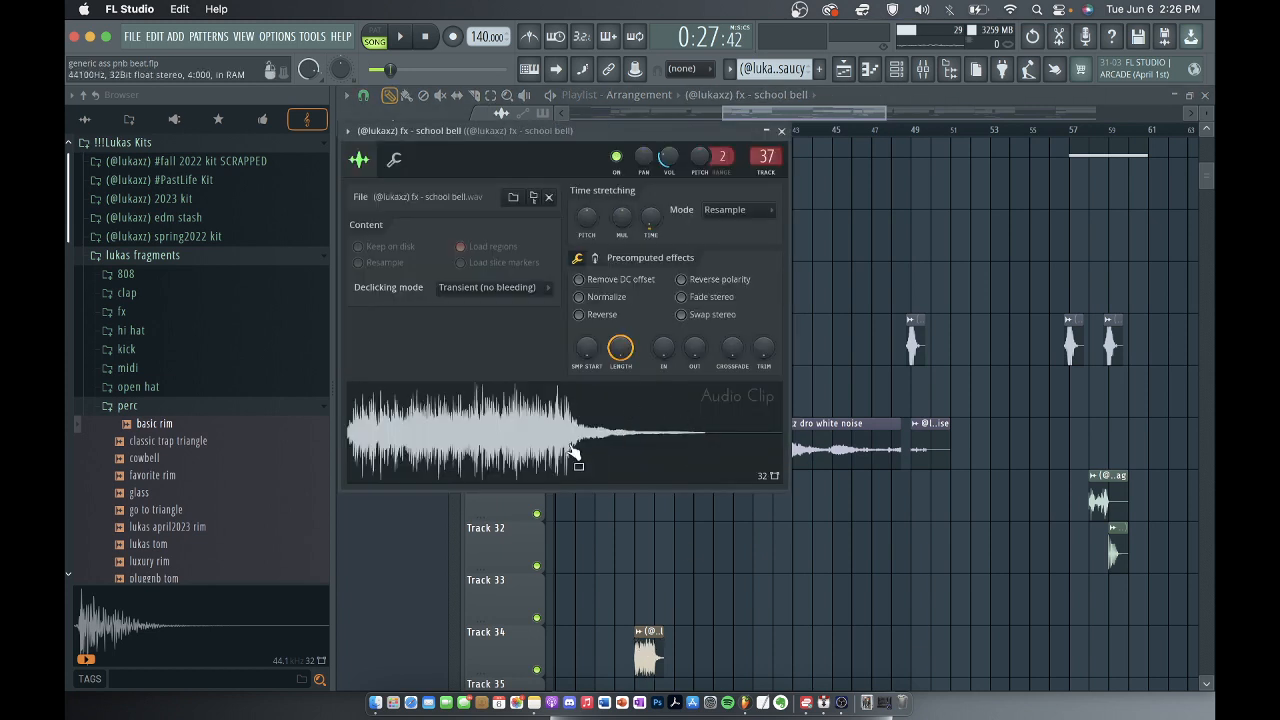
left_click(575, 450)
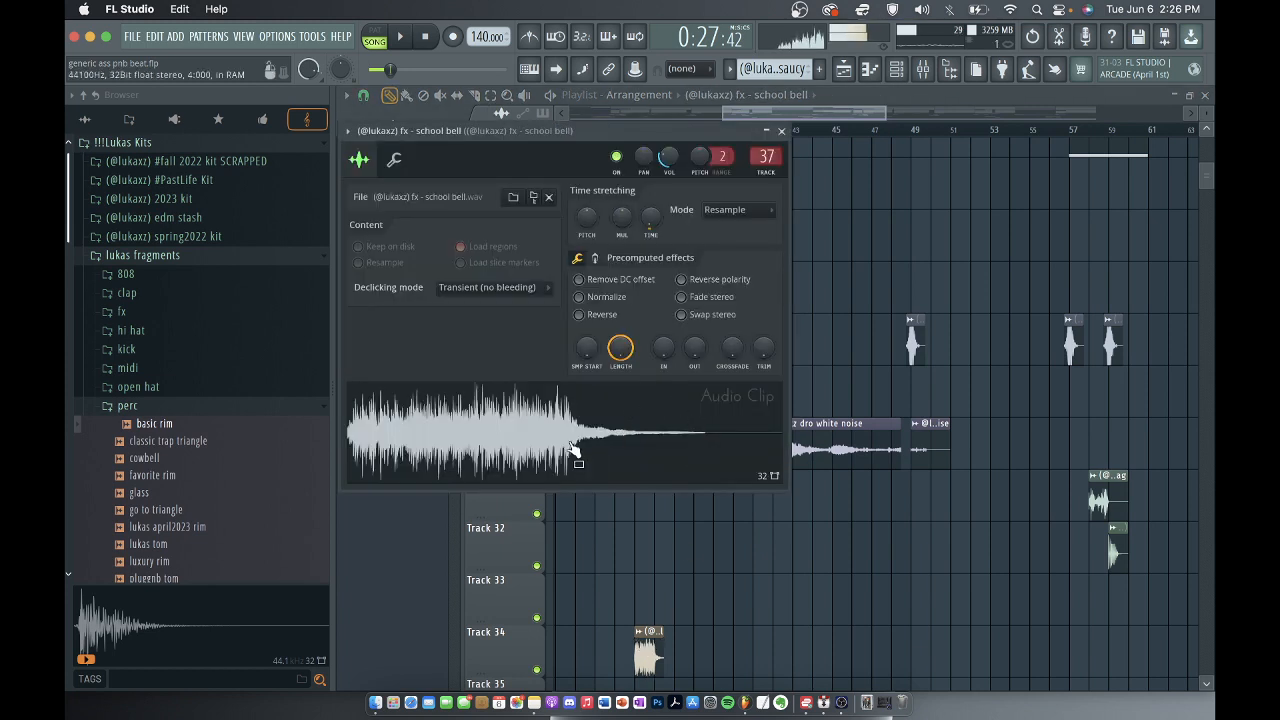
Open the mixer and check the effect slots of the tag track on 36, fx - school bell on 37 and premaster.
left_click(923, 68)
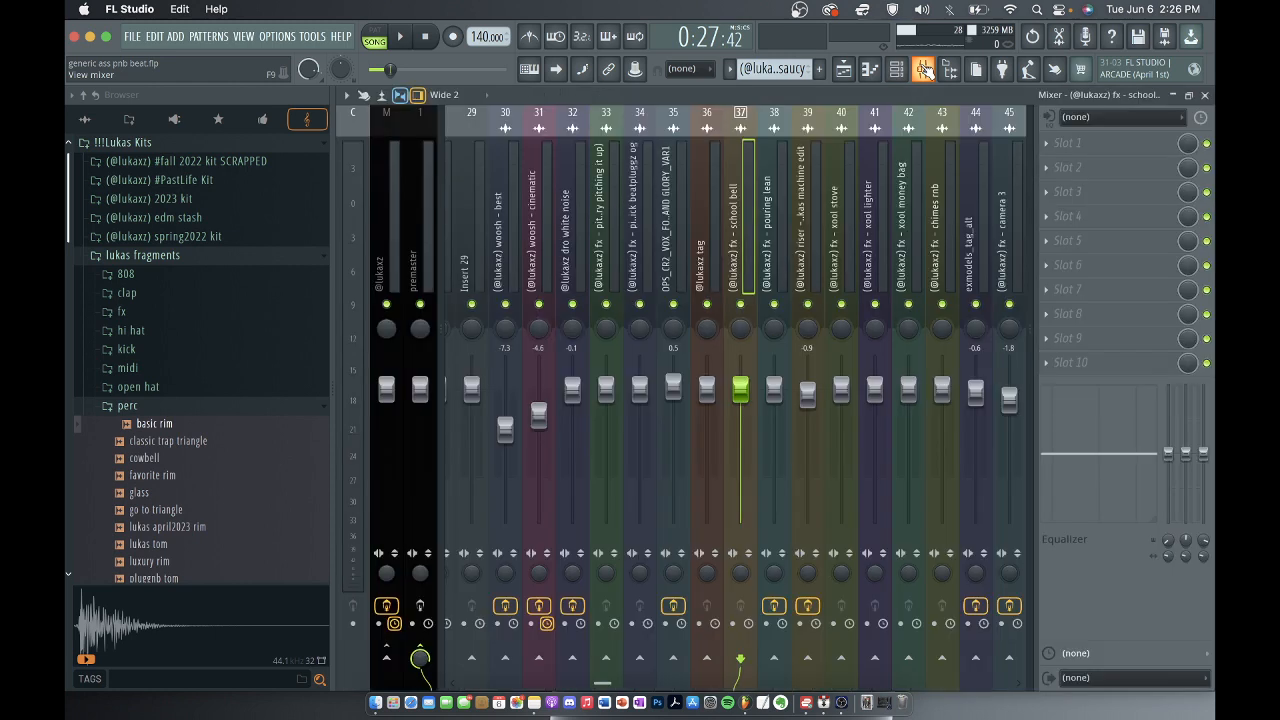
left_click(691, 201)
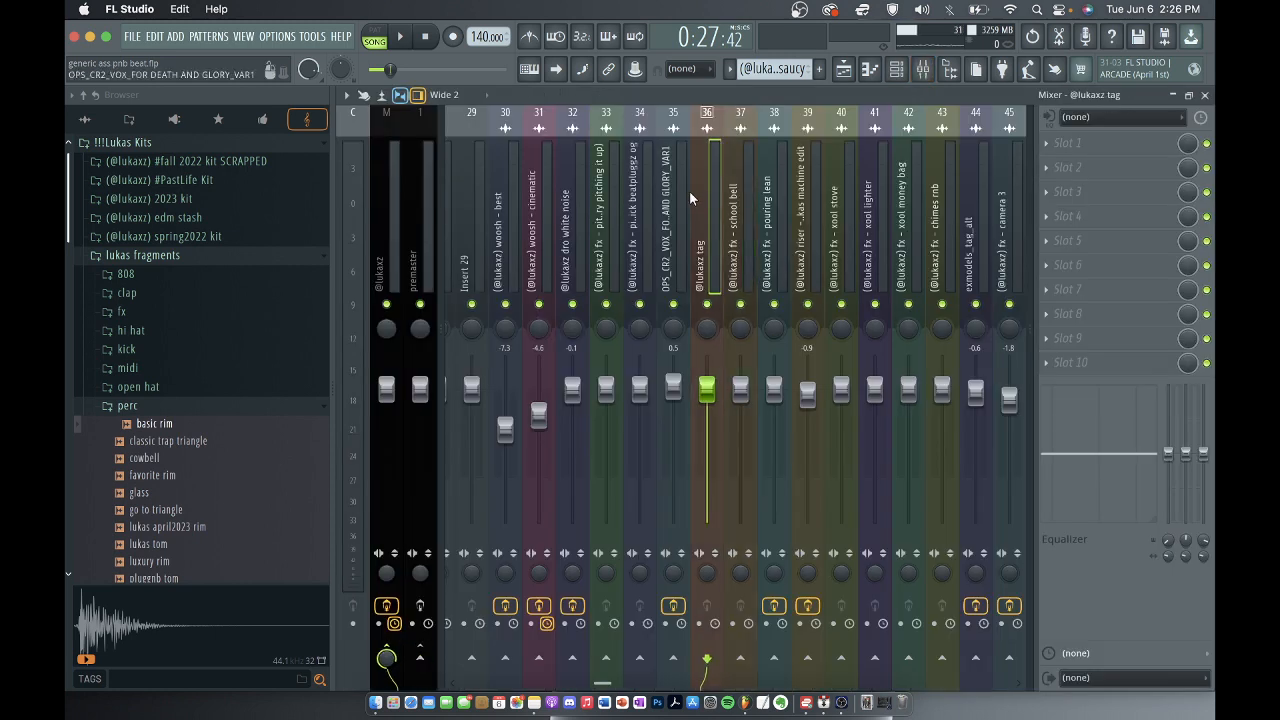
key("Right")
left_click(418, 257)
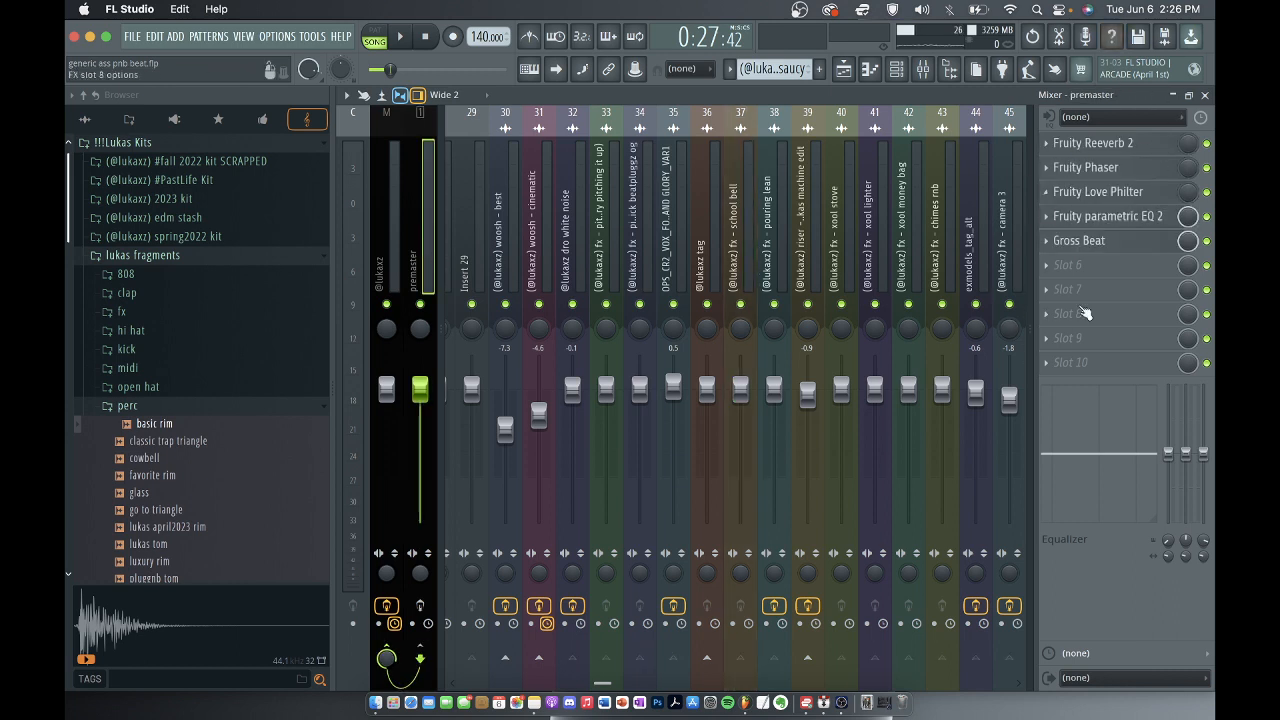
Step through the higher mixer tracks up to Insert 47 and back to fx - pouring lean on 38 and the riser on 39.
left_click(876, 213)
key("Right")
key("Right")
key("Right")
key("Right")
key("Right")
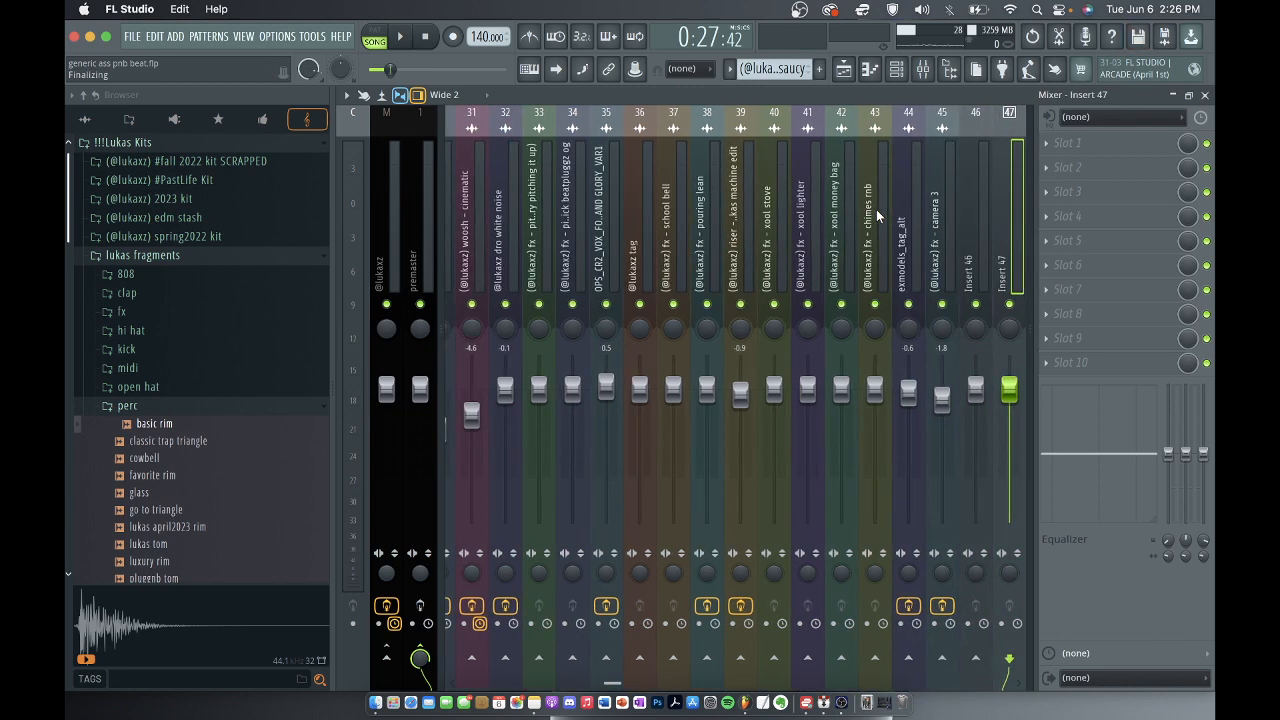
key("Left")
key("Left")
key("Left")
key("Left")
key("Left")
key("Left")
key("Left")
key("Left")
key("Left")
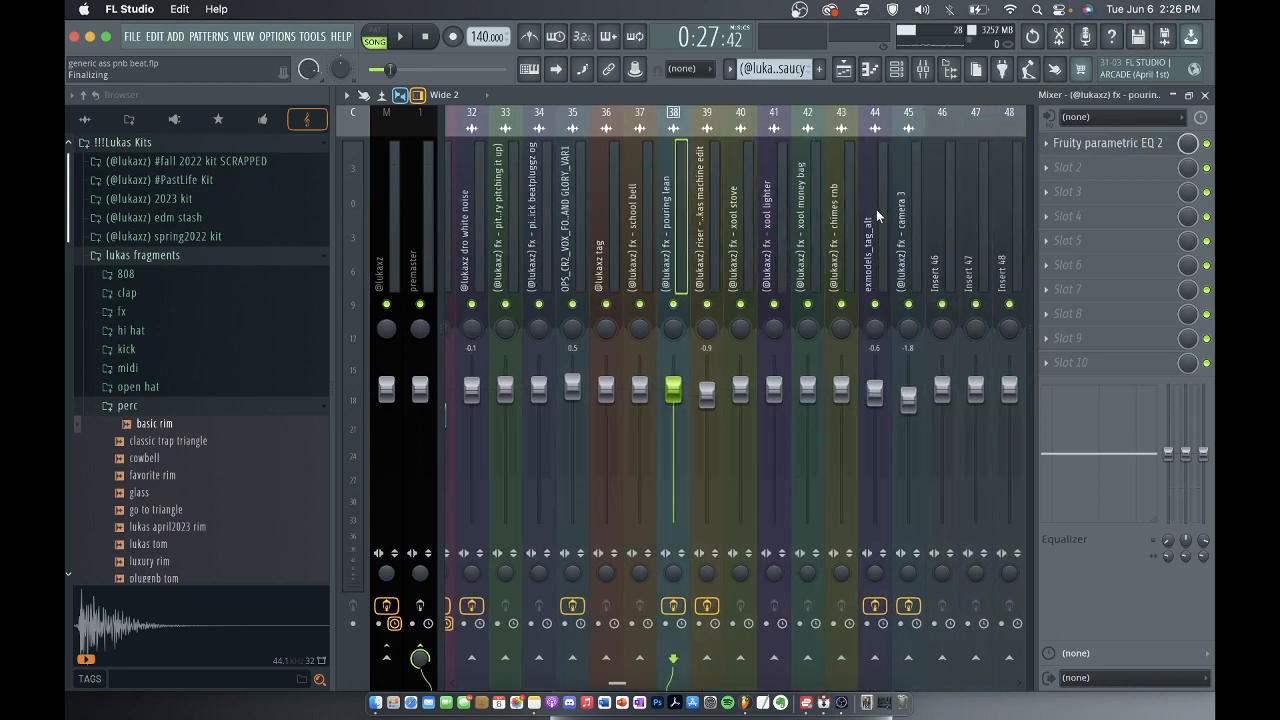
key("Right")
key("Right")
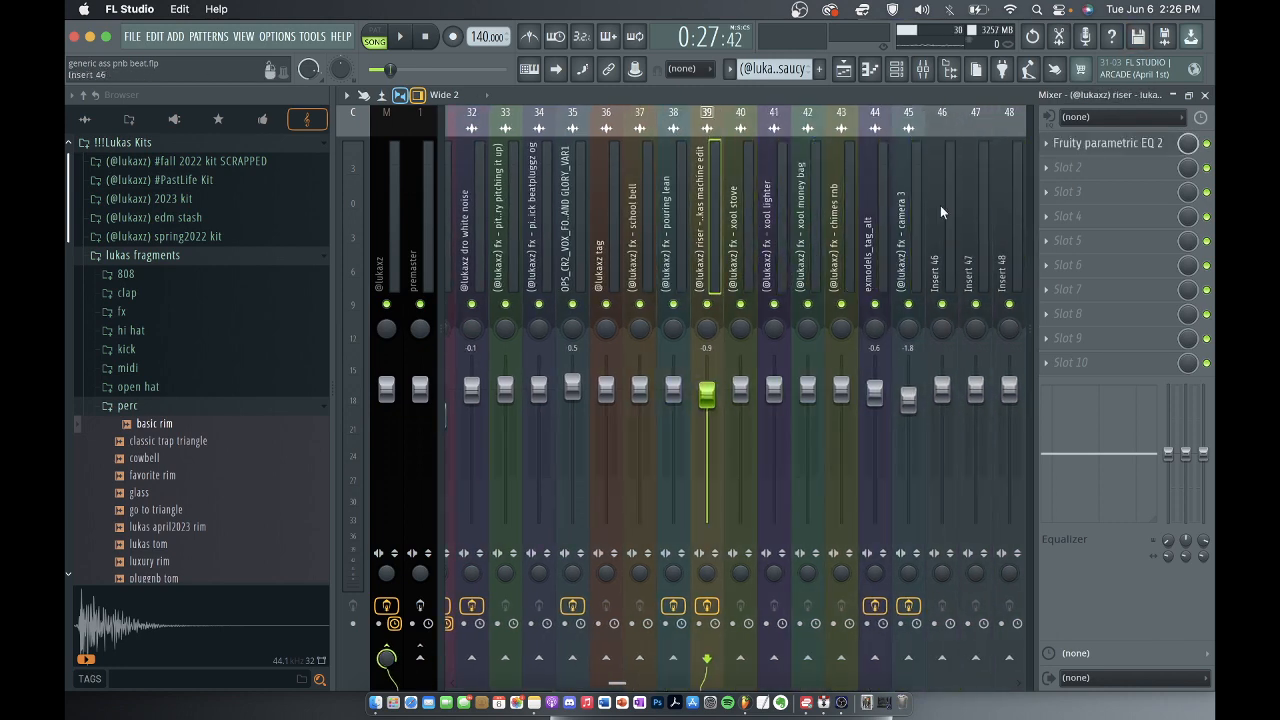
Check the effect slots of mixer tracks 40 to 44, from fx - xool stove to exmodels_tag_alt.
left_click(728, 190)
left_click(765, 212)
left_click(800, 208)
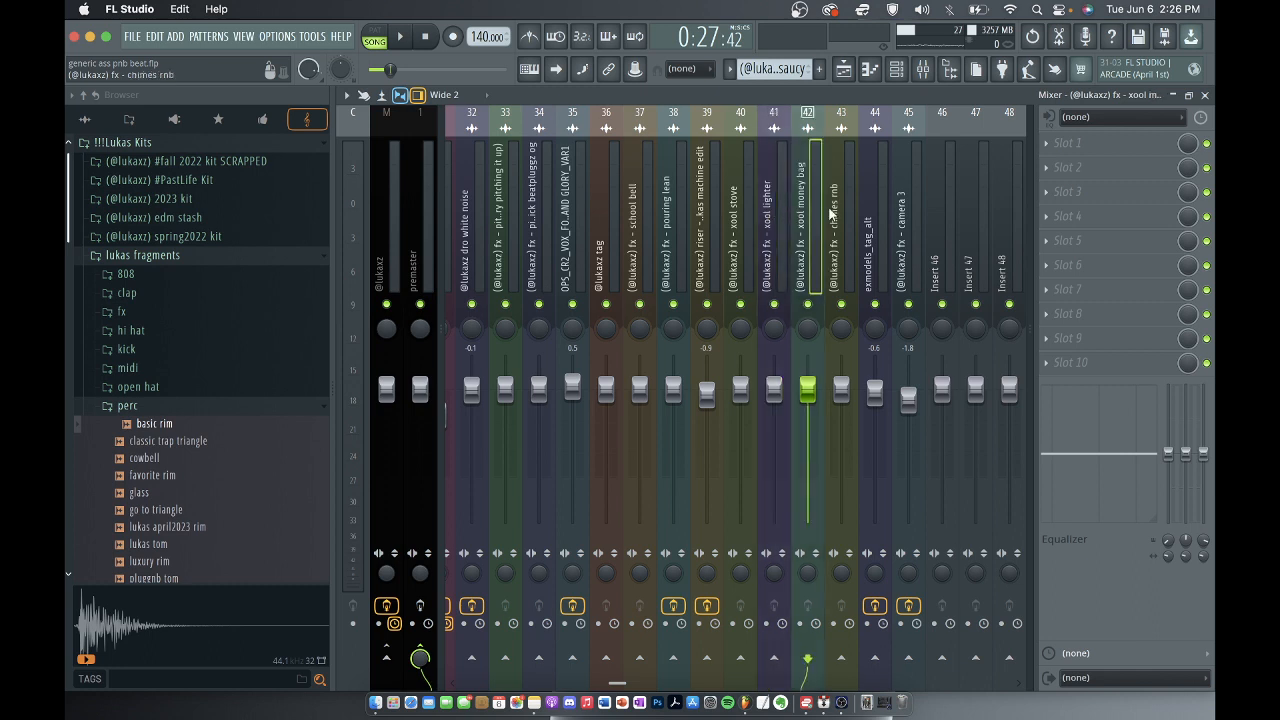
left_click(836, 207)
left_click(884, 206)
Recheck the effect slots of mixer tracks 34 to 37, woosh - cinematic on 31 and woosh - best on 30.
left_click(577, 197)
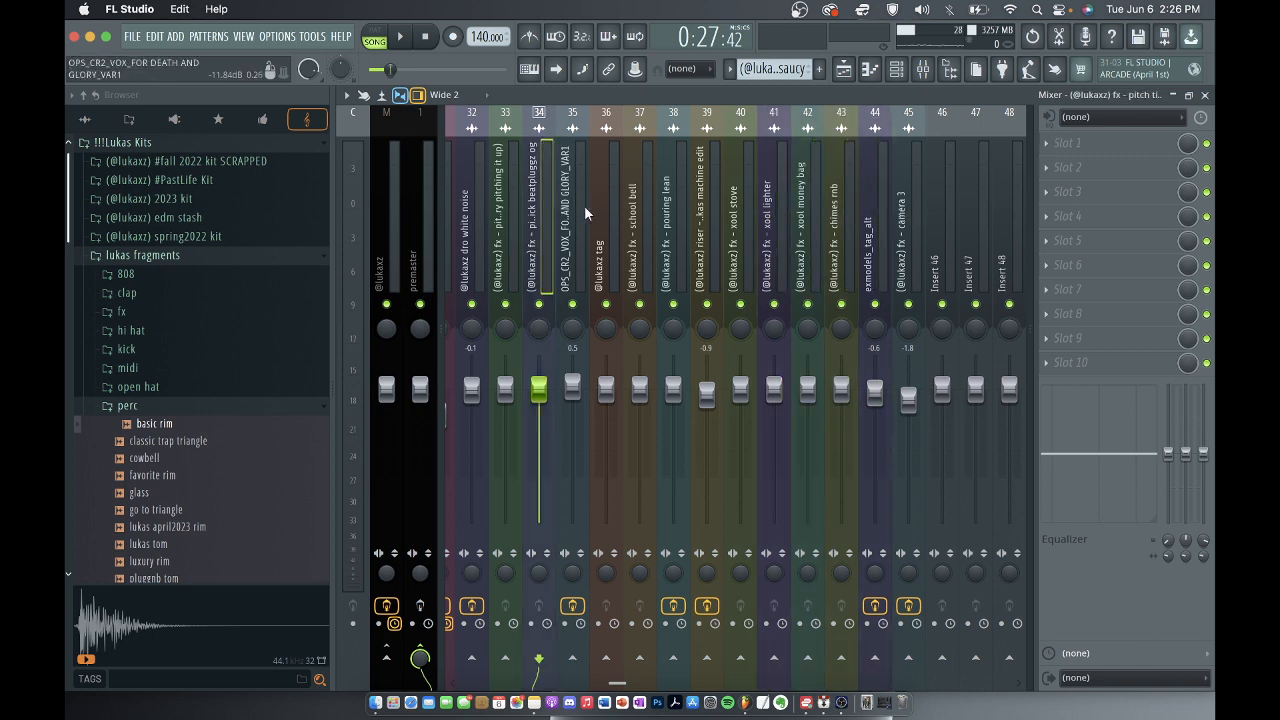
left_click(597, 211)
left_click(646, 220)
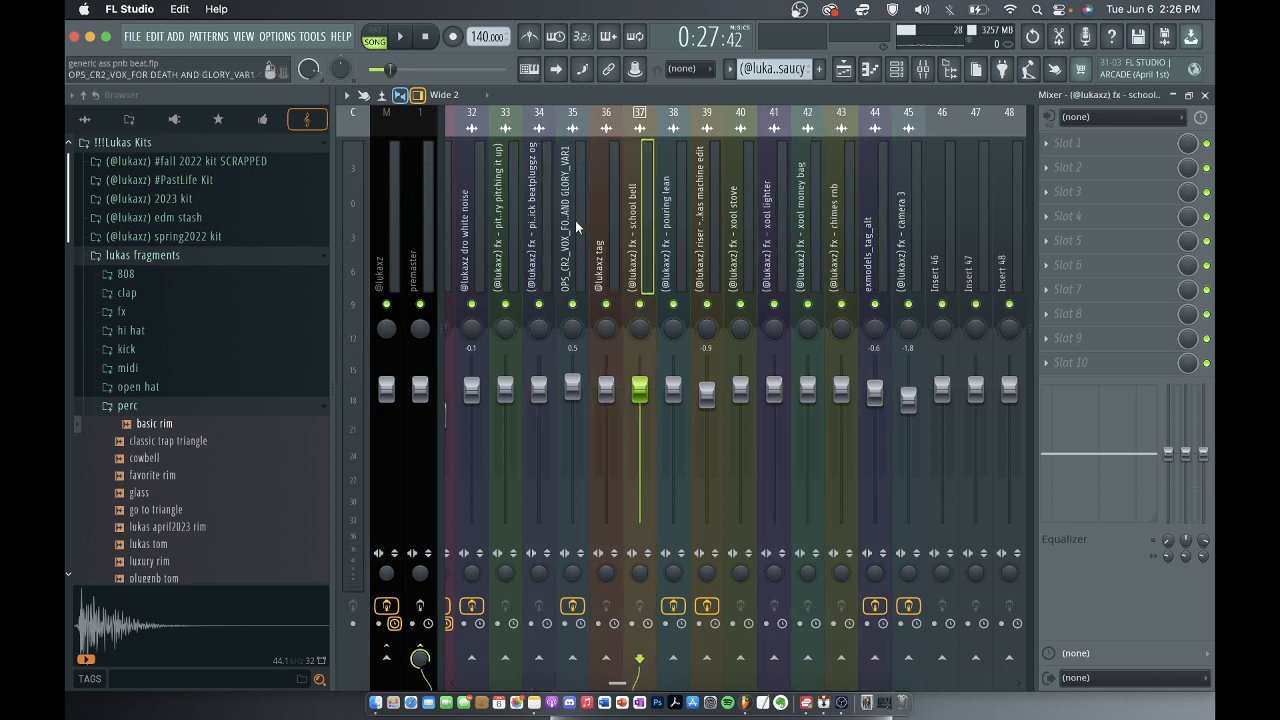
key("Left")
key("Left")
key("Left")
key("Left")
key("Left")
key("Left")
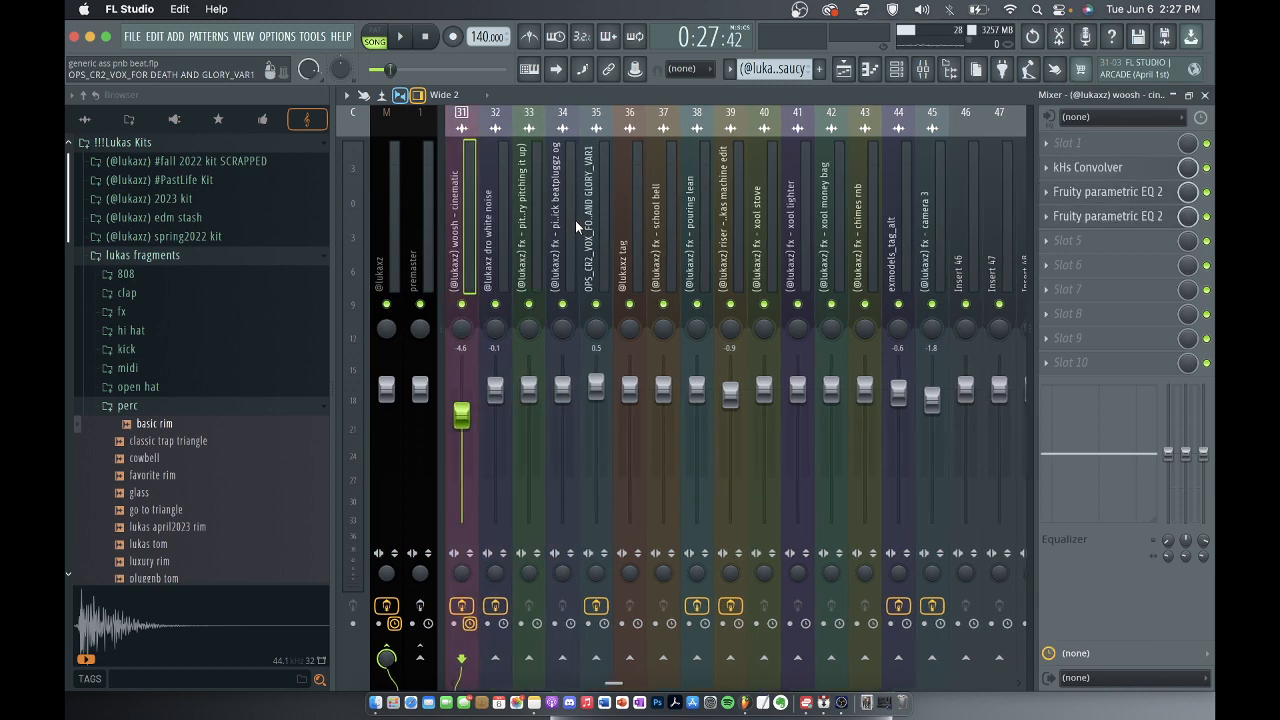
scroll(575, 222, "left", 4)
left_click(567, 240)
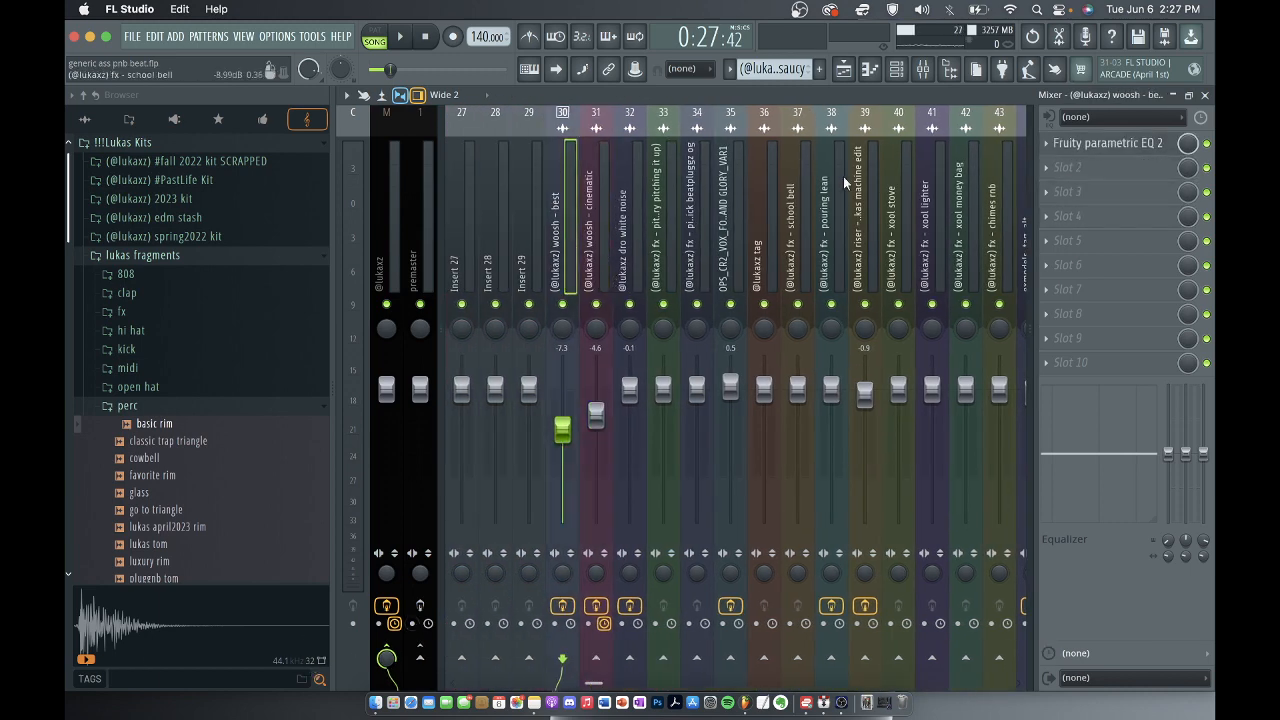
Compare the effect chains of the premaster and master tracks, and close the mixer and the fx - school bell sample window.
left_click(531, 186)
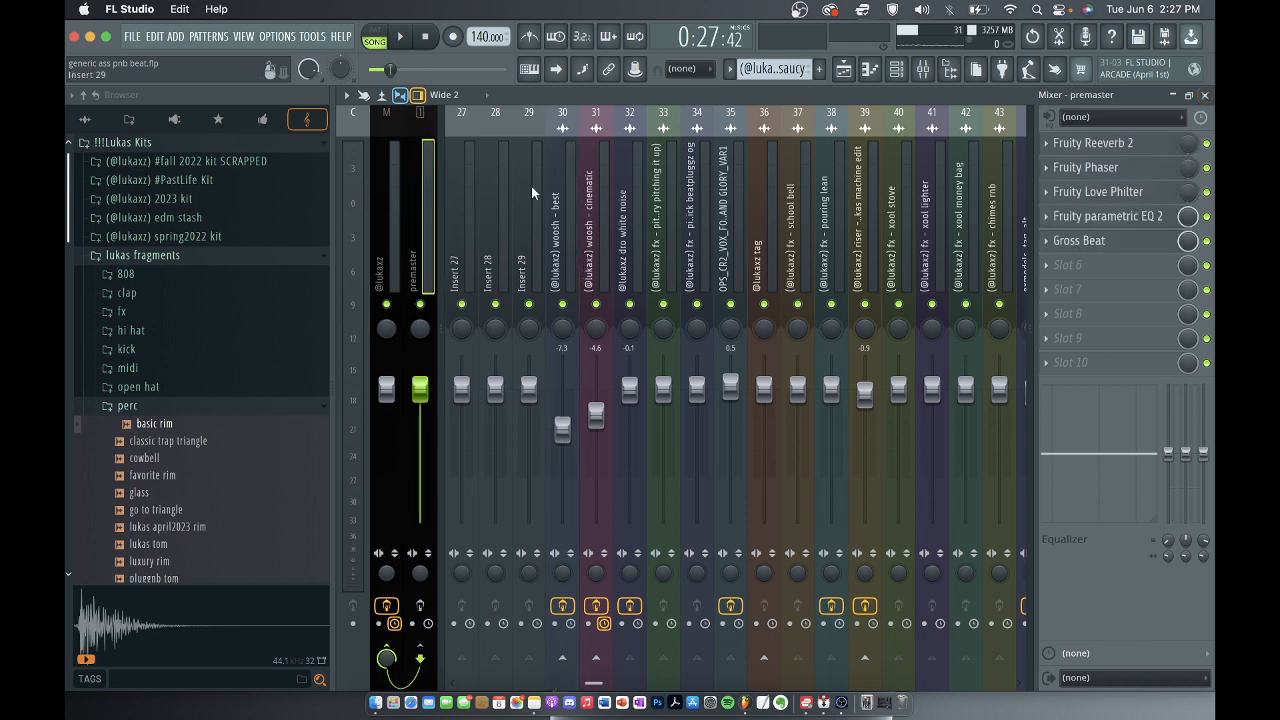
left_click(389, 224)
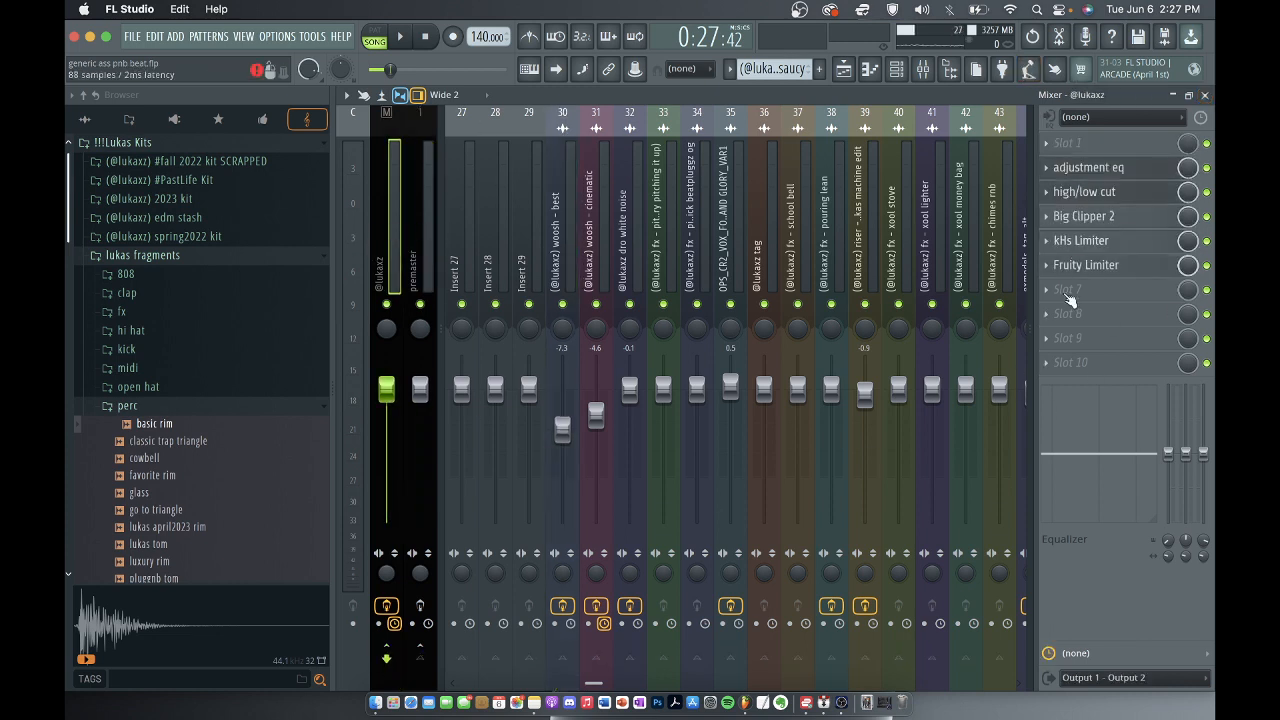
left_click(427, 225)
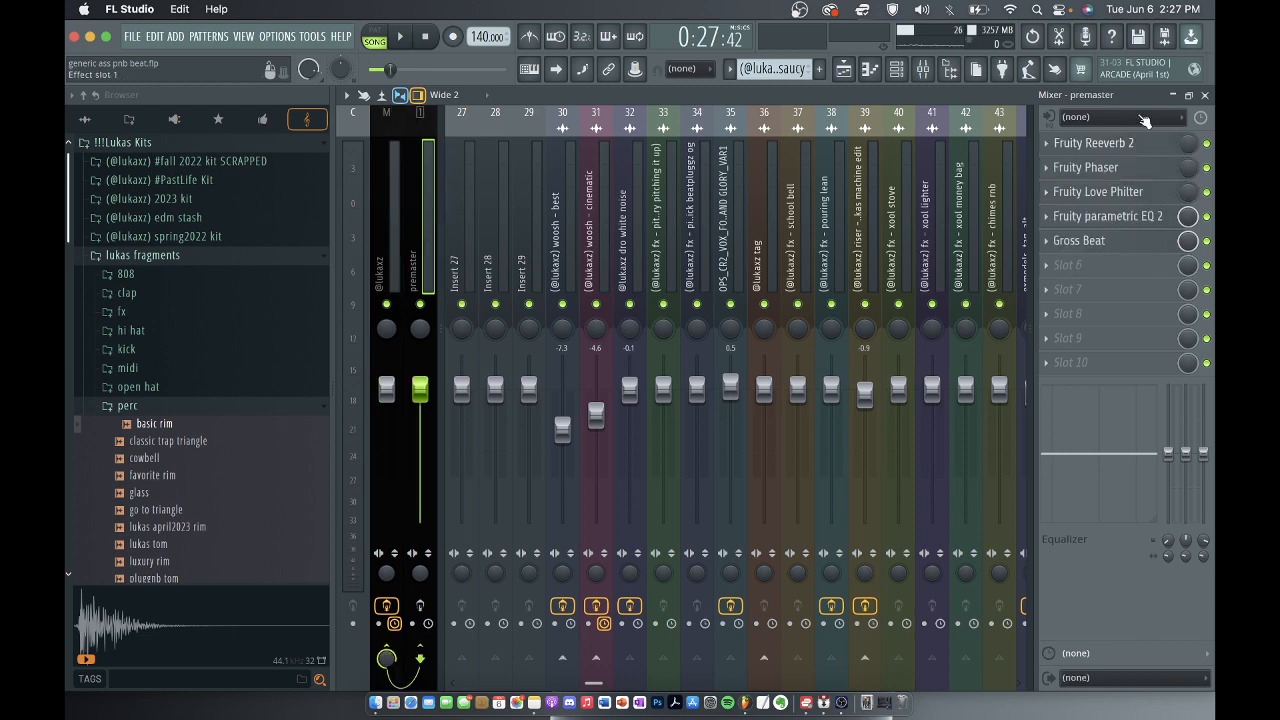
left_click(1204, 94)
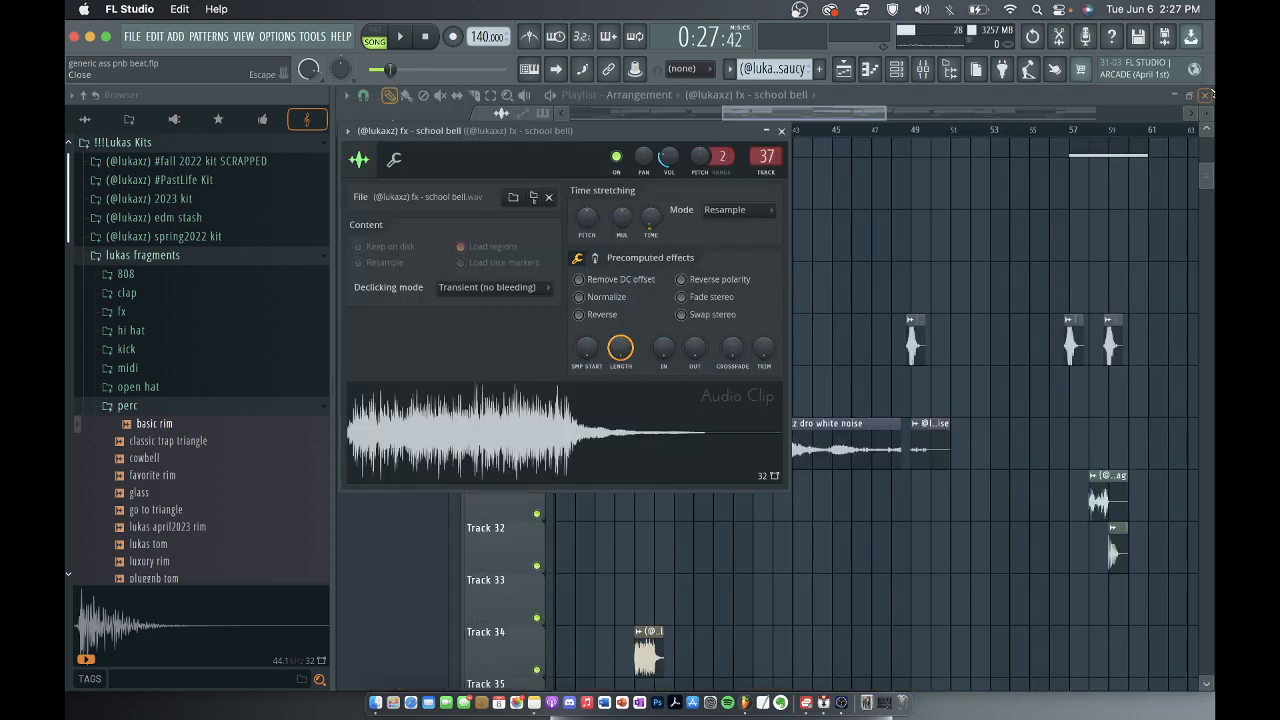
left_click(783, 131)
Bring the automation clips on playlist tracks 42 to 48 into view and move the playhead to the song's start.
scroll(893, 425, "down", 10)
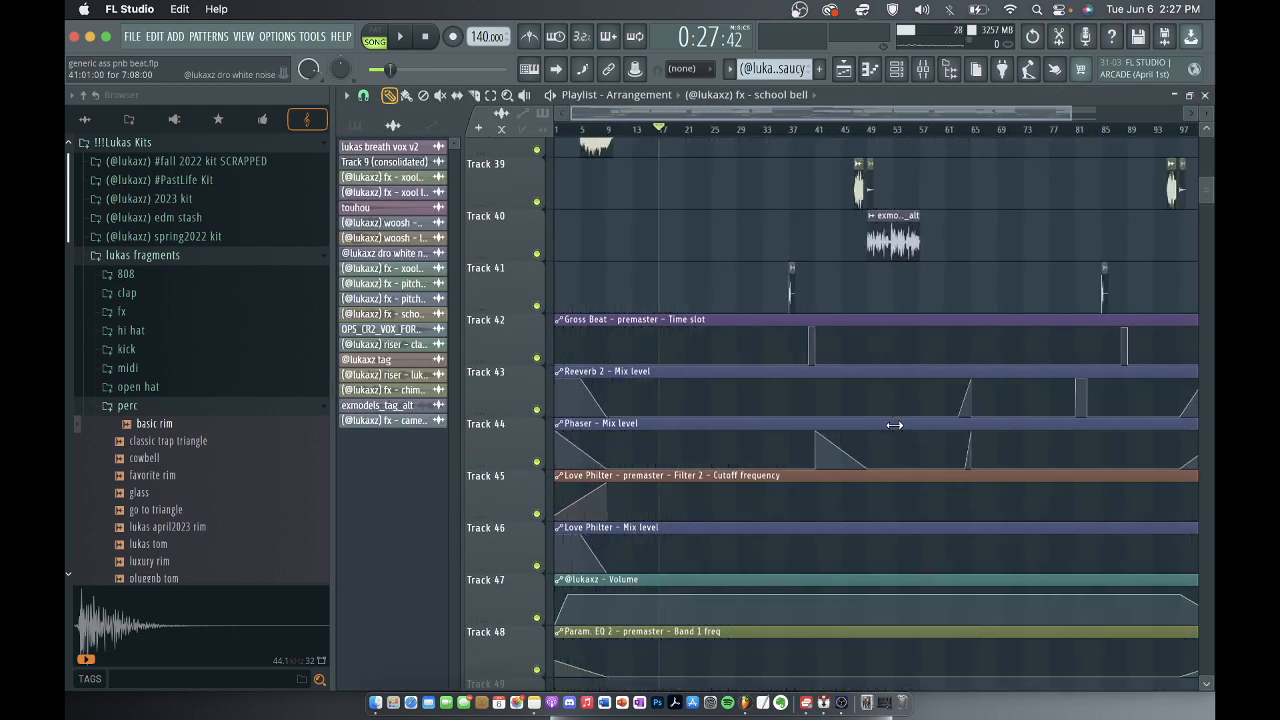
scroll(893, 425, "down", 2)
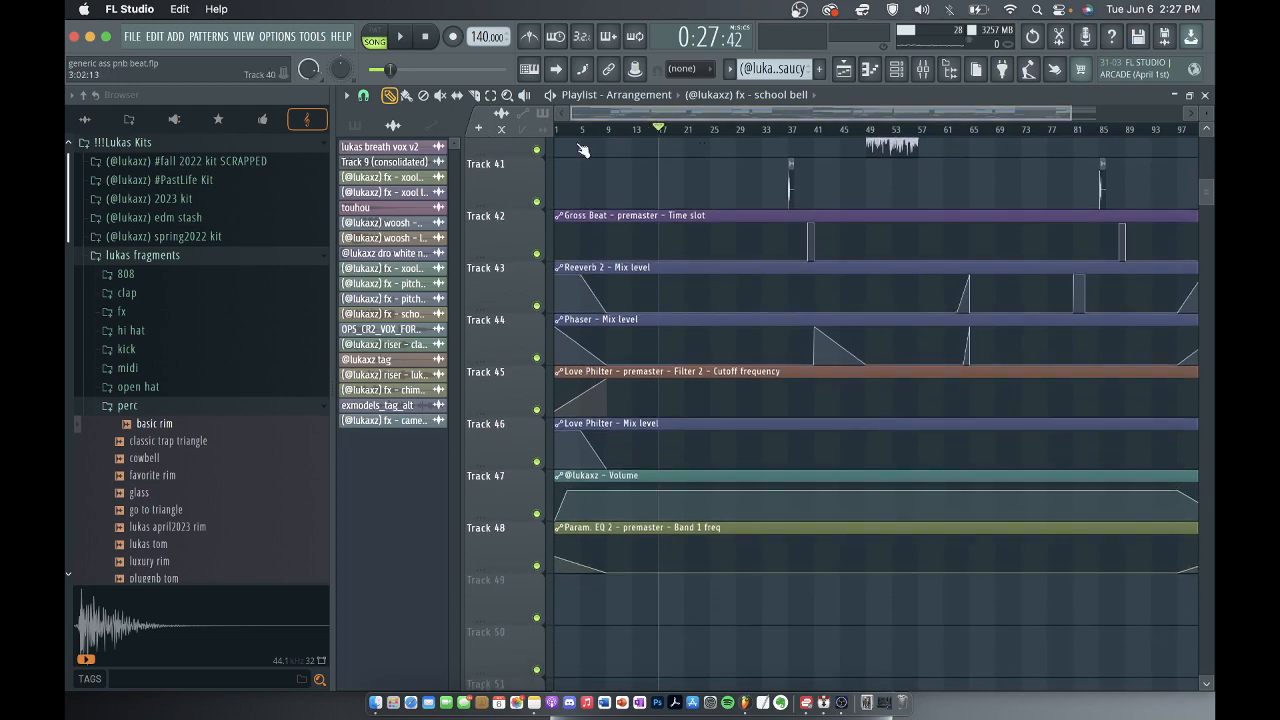
left_click_drag(658, 132, 475, 135)
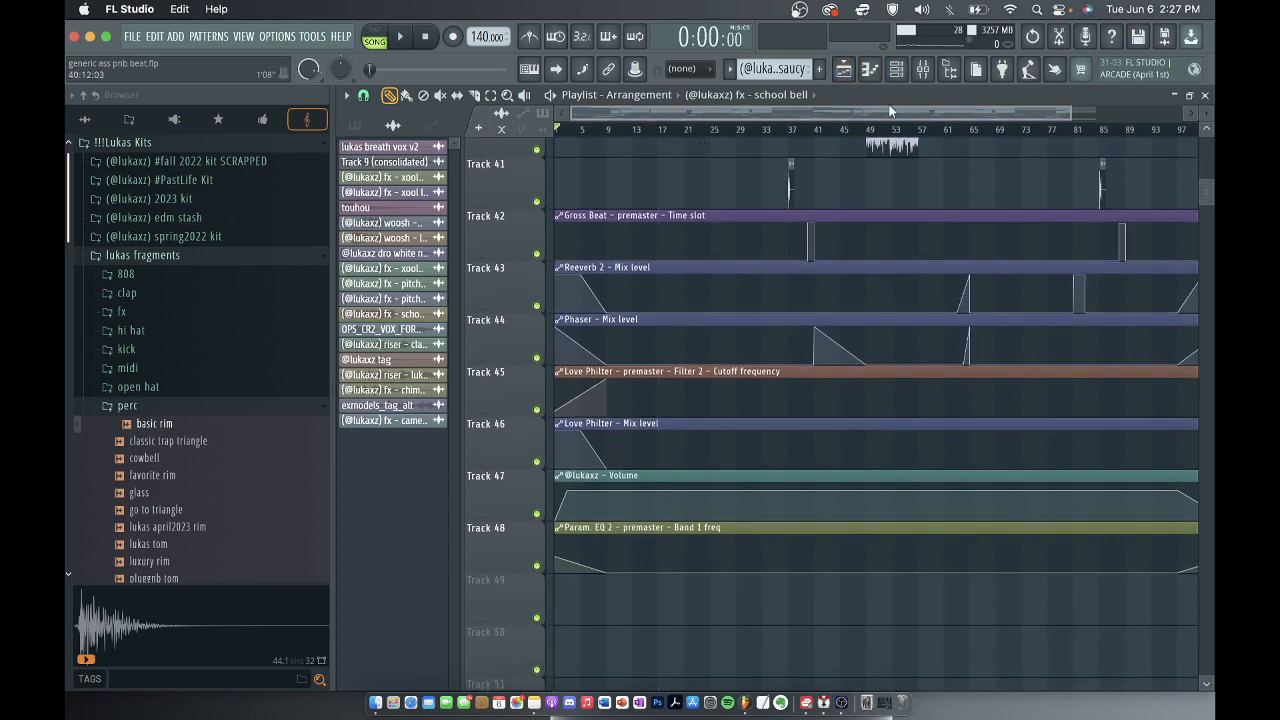
Inspect the premaster's Fruity Reeverb 2, Fruity Phaser and Fruity Love Philter one after another, and return to the playlist.
left_click(938, 70)
left_click(425, 200)
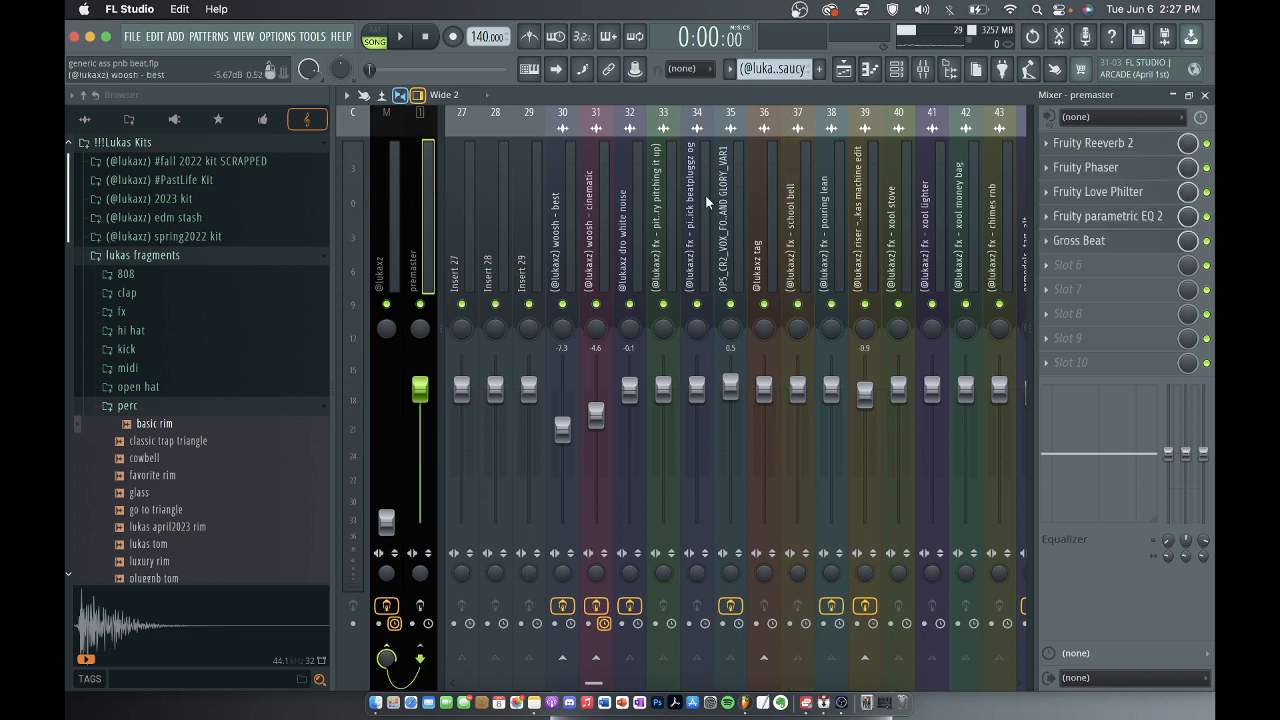
left_click(1088, 143)
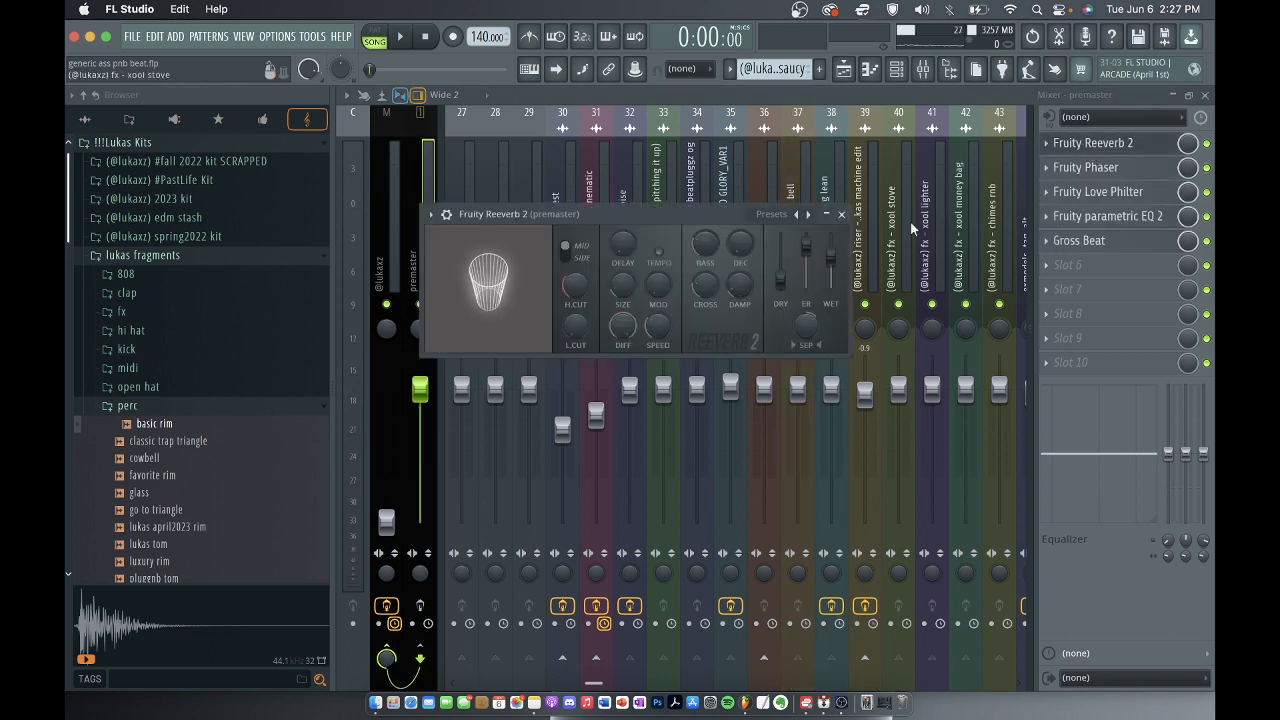
left_click(842, 215)
left_click(1090, 168)
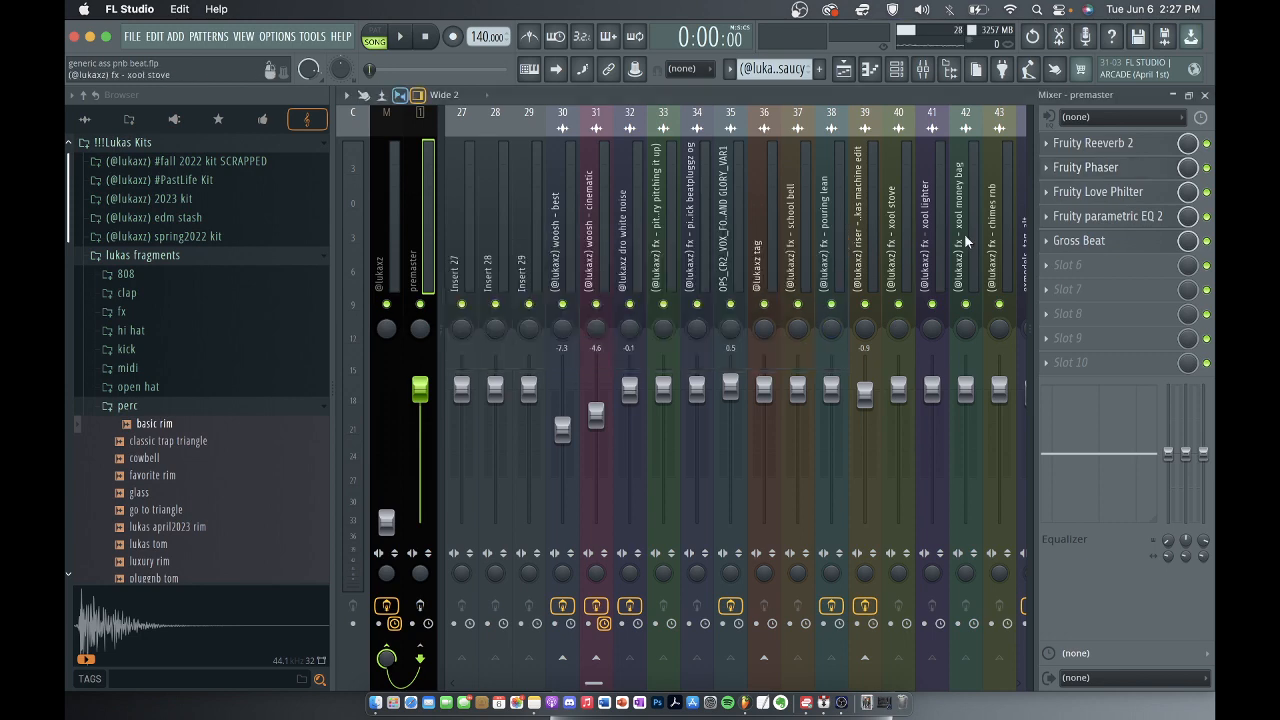
left_click(838, 235)
left_click(1094, 194)
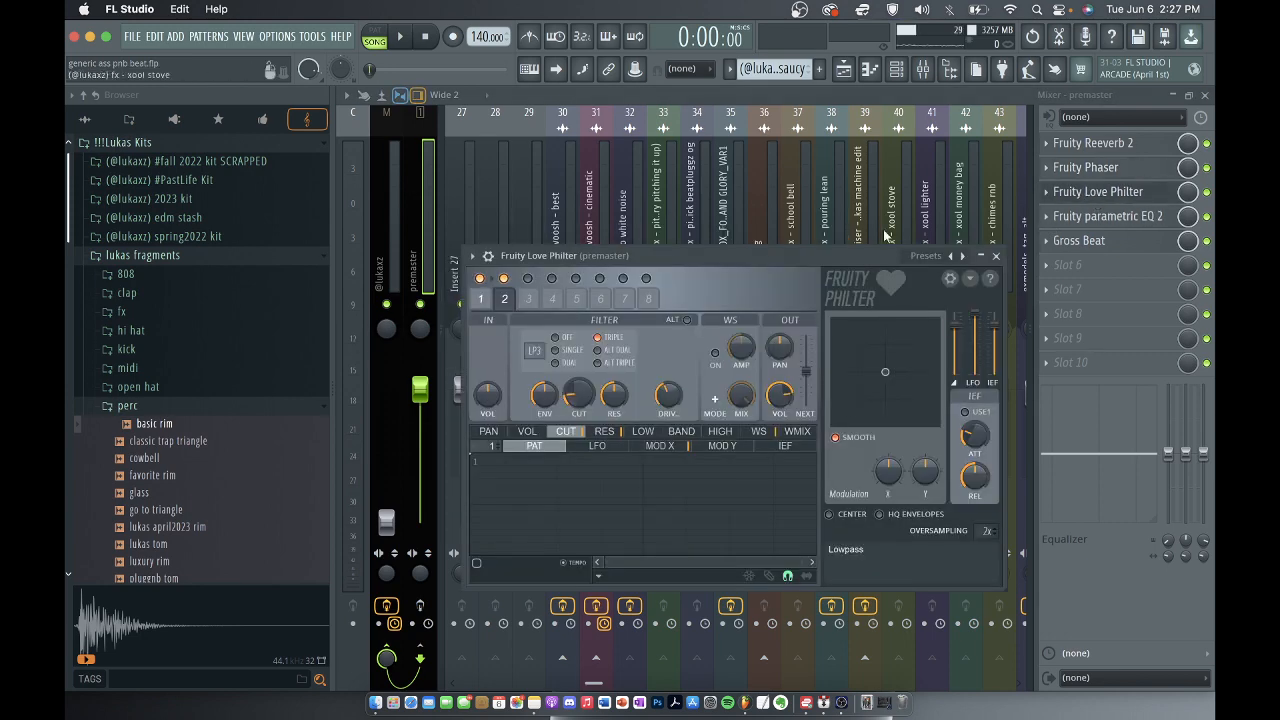
left_click(995, 256)
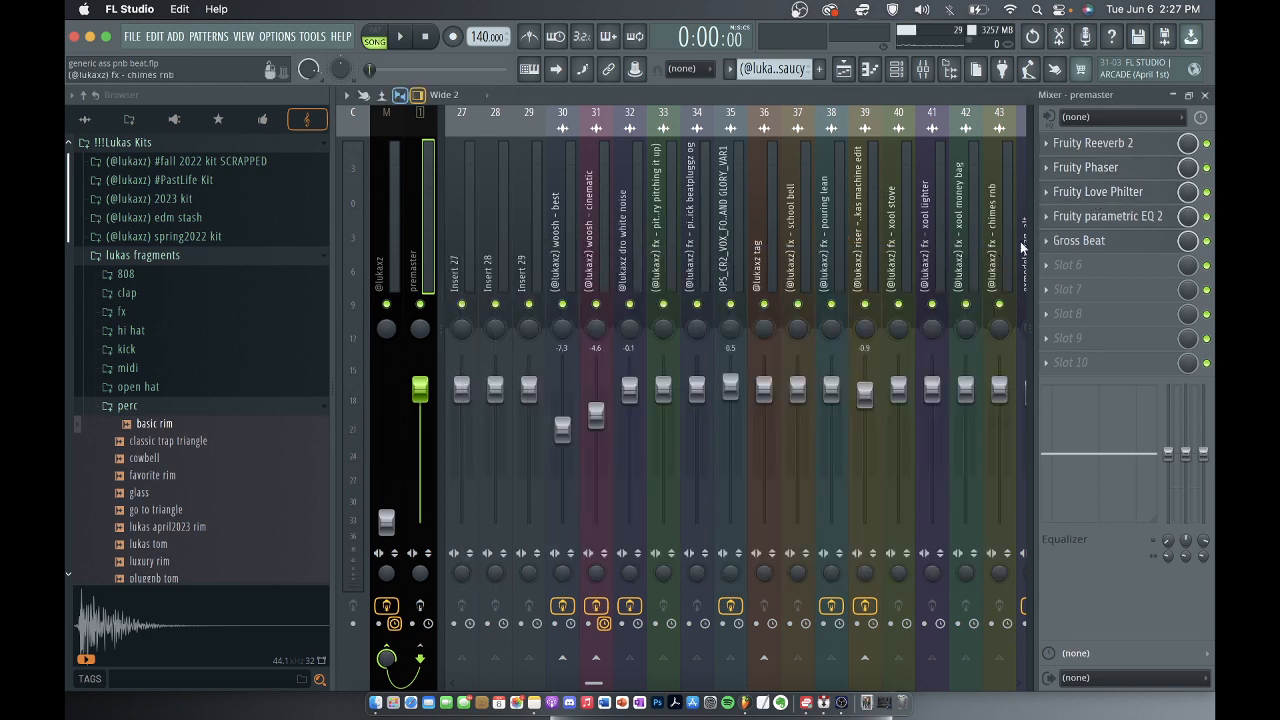
left_click(1206, 95)
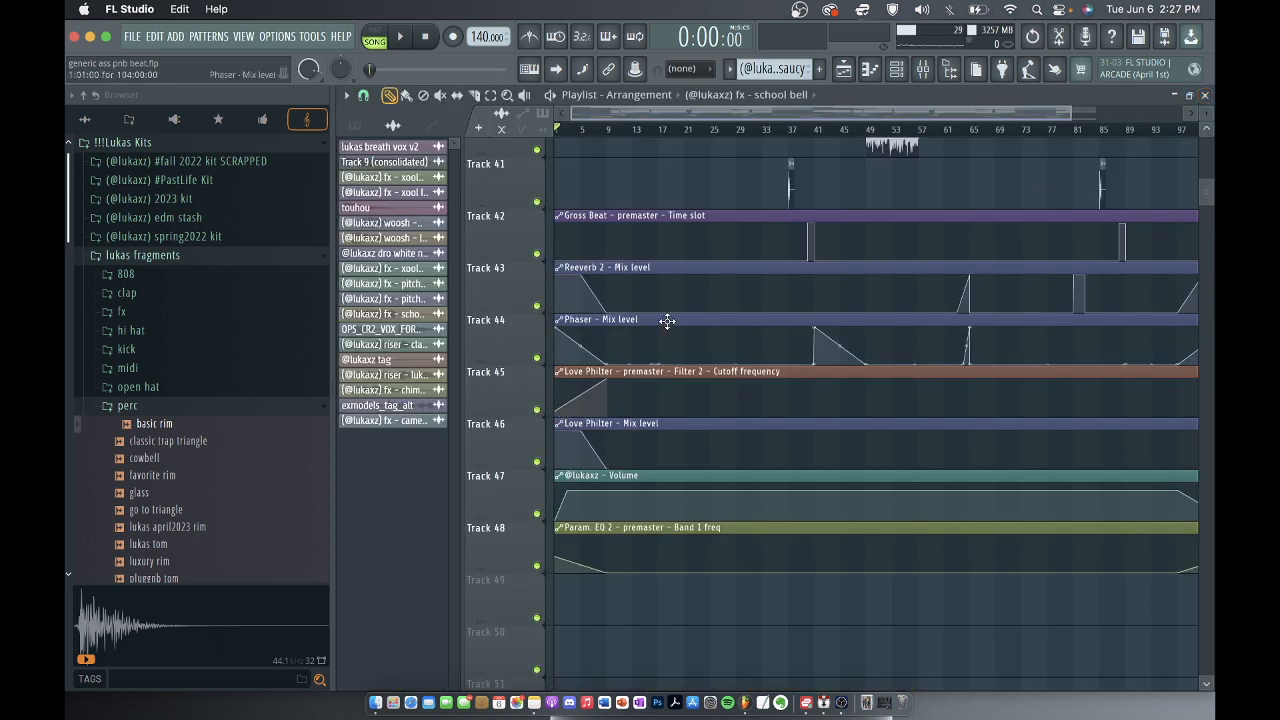
Inspect the high-pass band in the premaster's Fruity parametric EQ 2, and close the EQ and the mixer.
left_click(922, 68)
left_click(1100, 216)
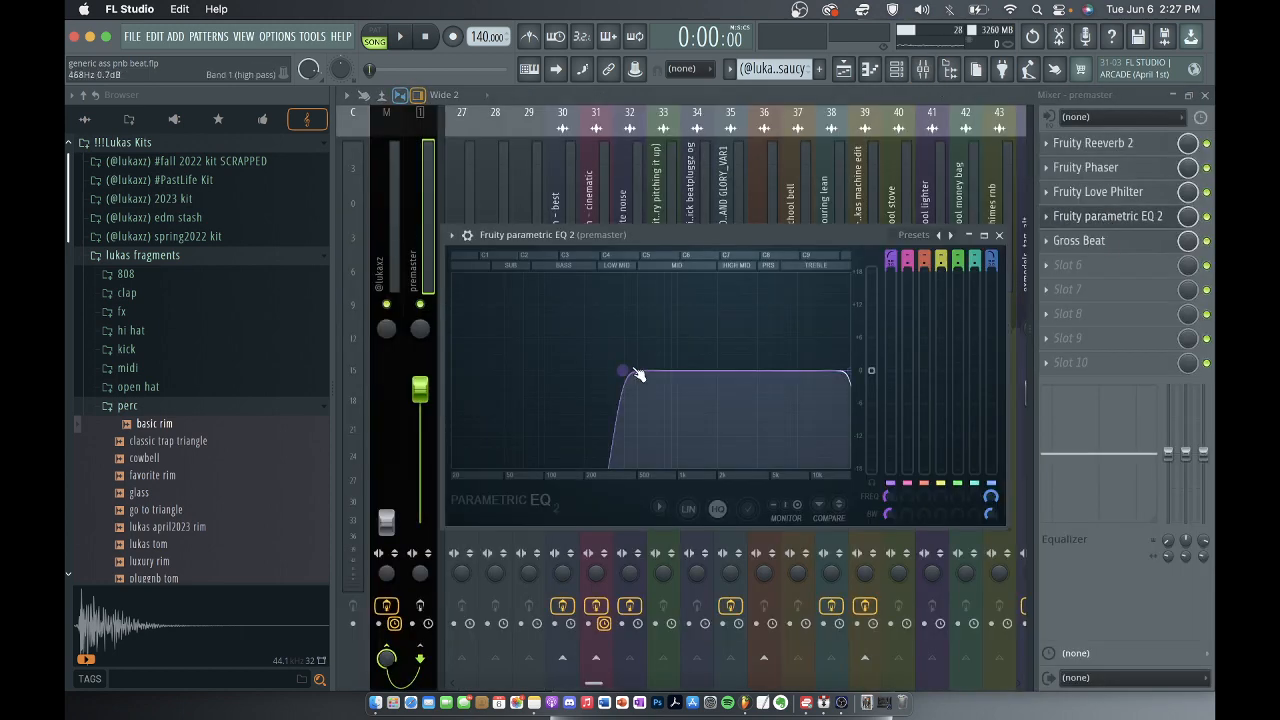
left_click(1000, 236)
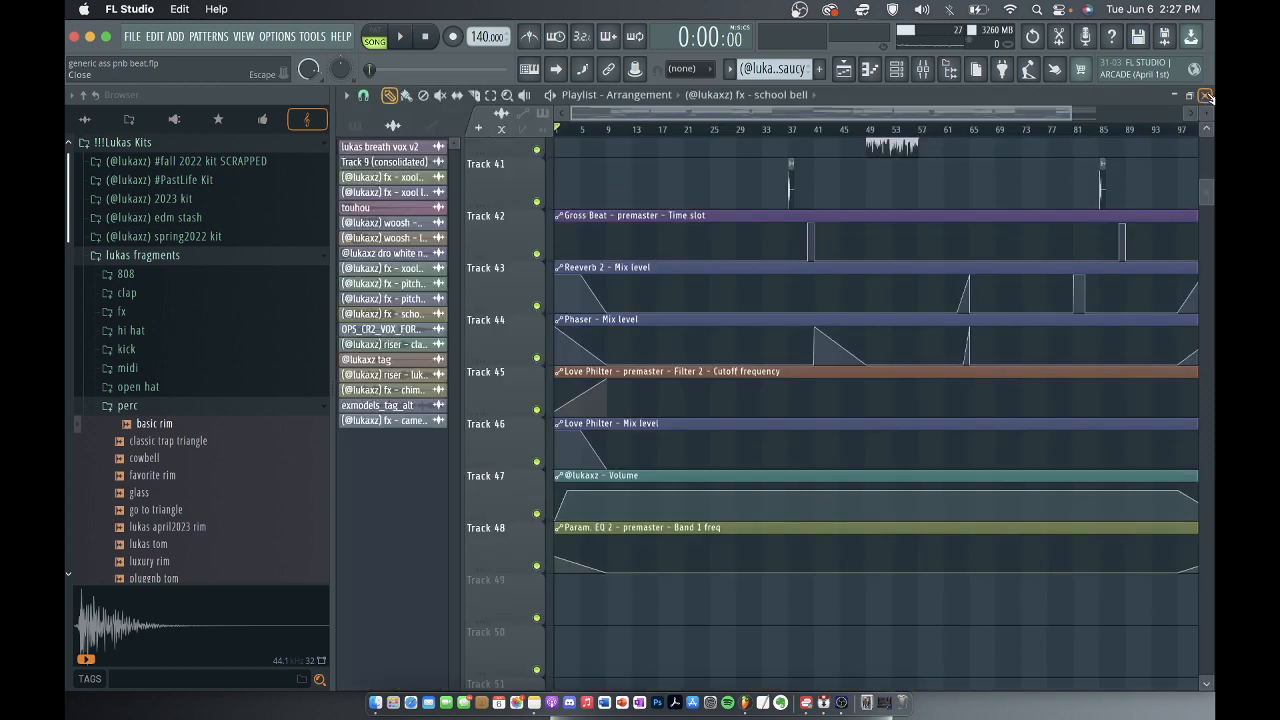
left_click(1205, 94)
Open the premaster's Gross Beat, view the time envelopes of slots 36 and 35, and close it and the mixer.
scroll(689, 300, "down", 2)
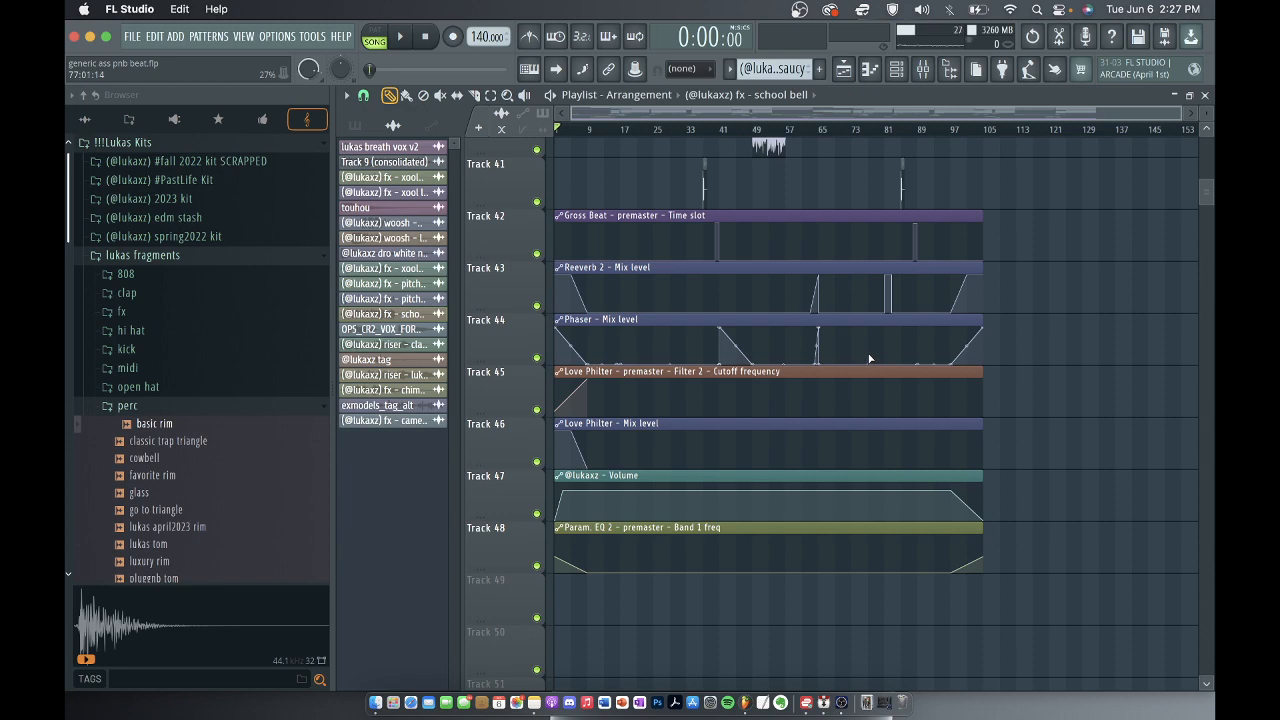
left_click(923, 69)
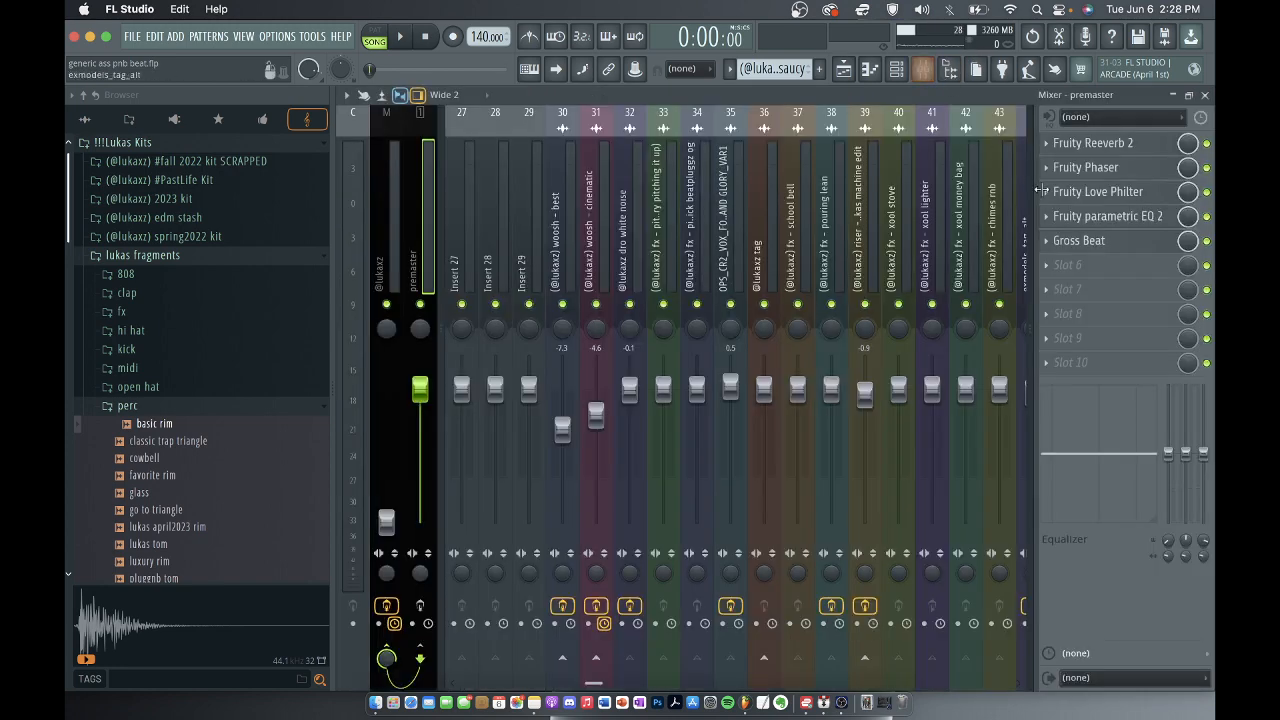
left_click(1082, 241)
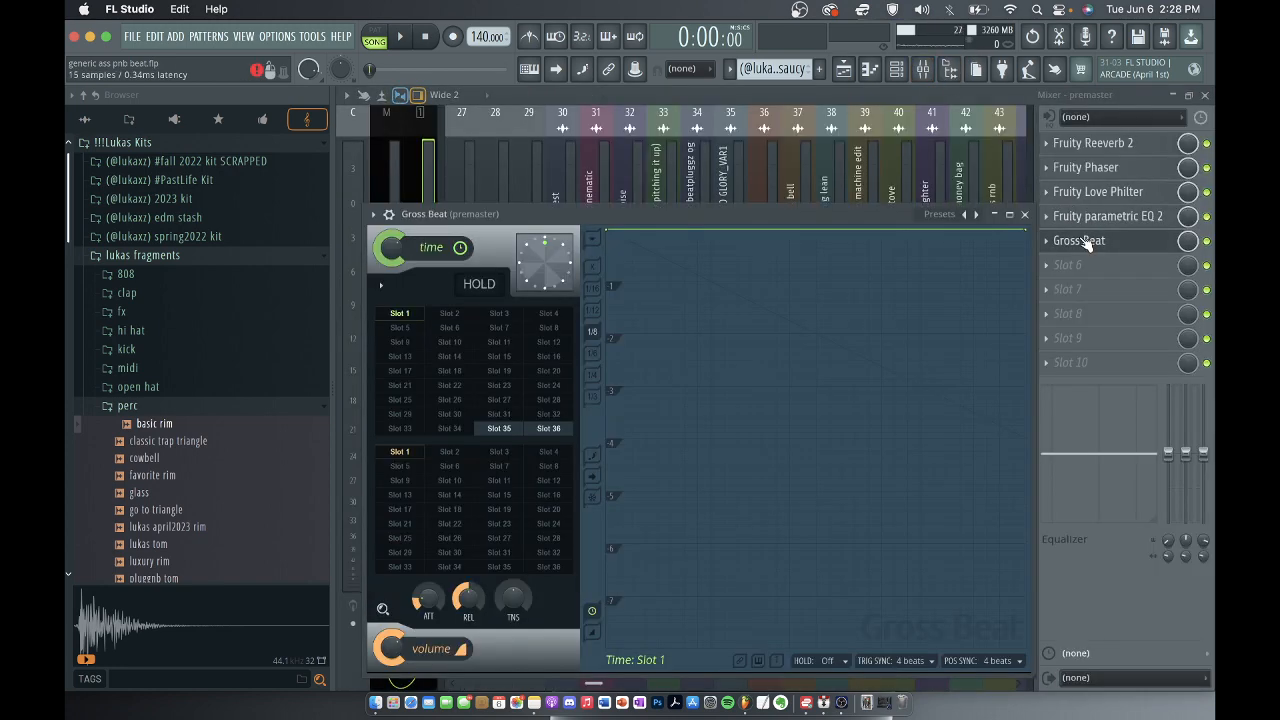
left_click(543, 428)
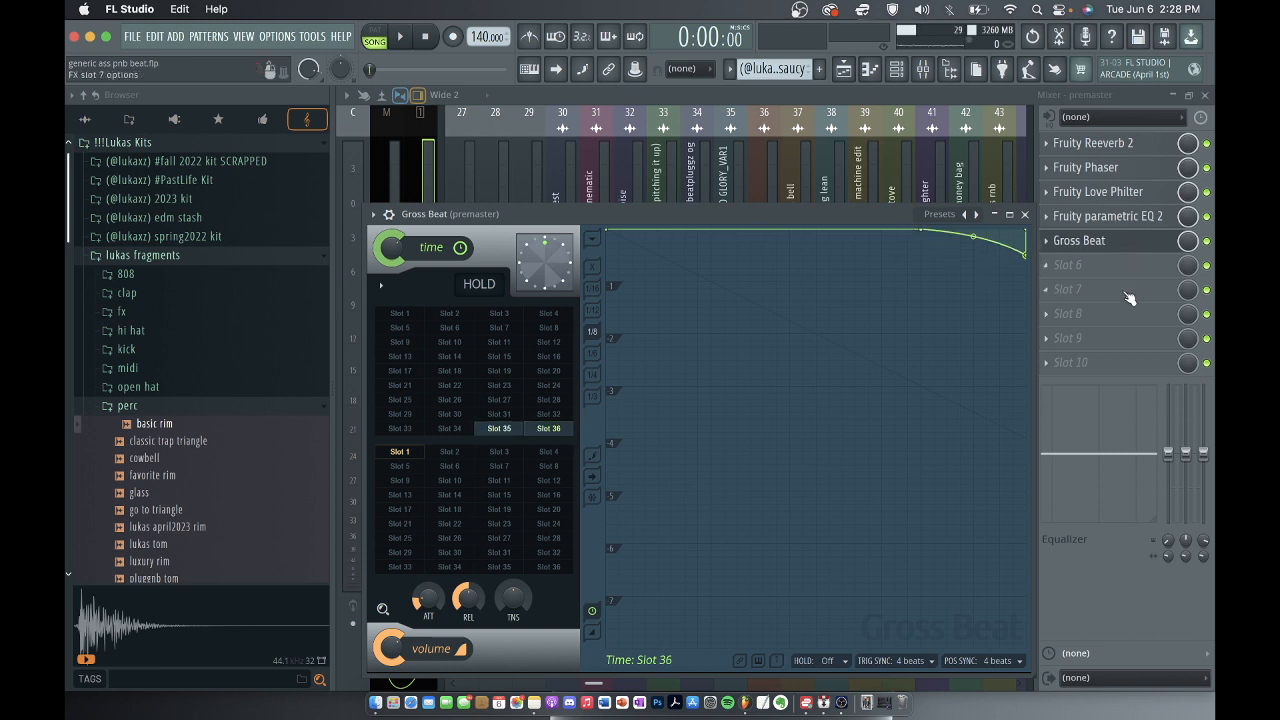
left_click(485, 434)
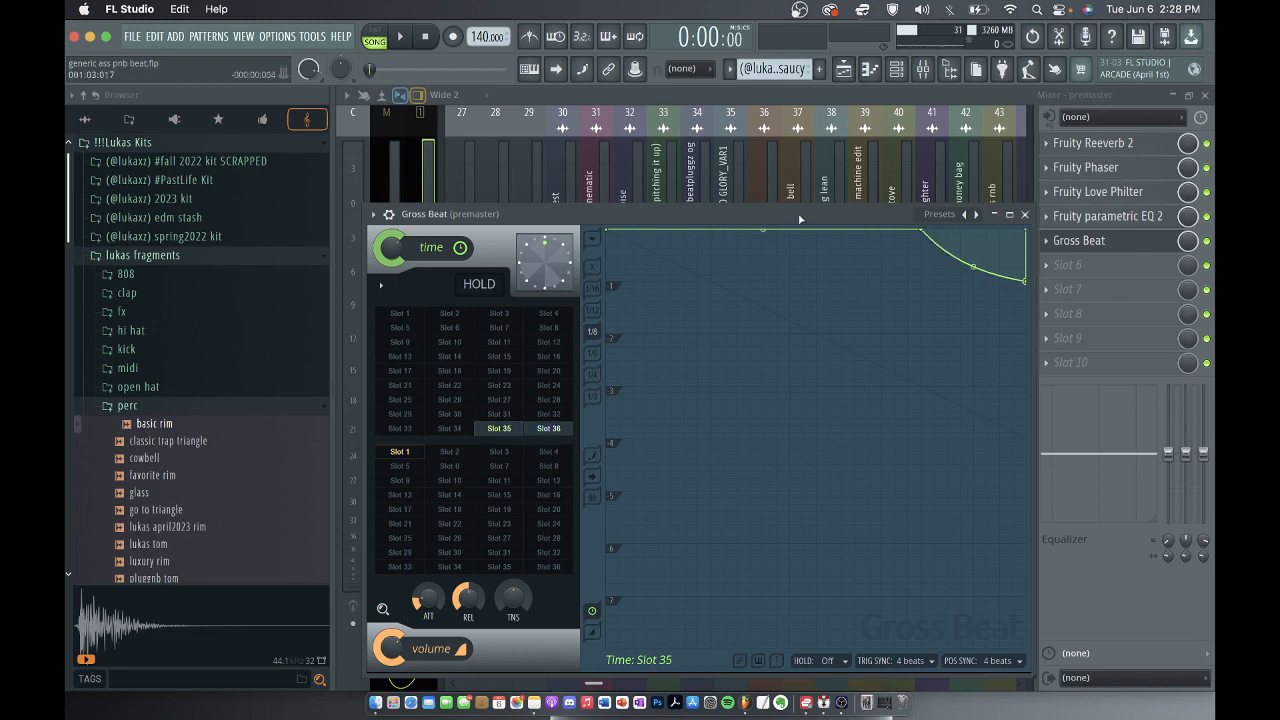
left_click(1024, 214)
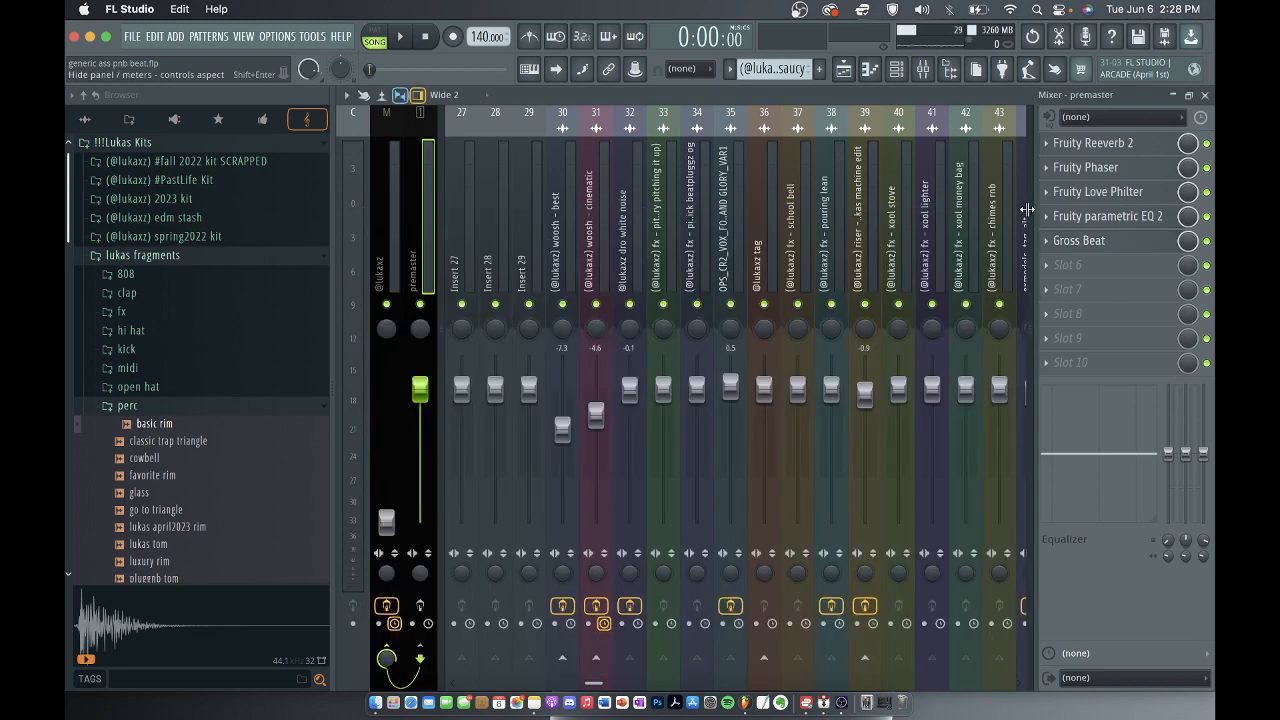
left_click(1207, 95)
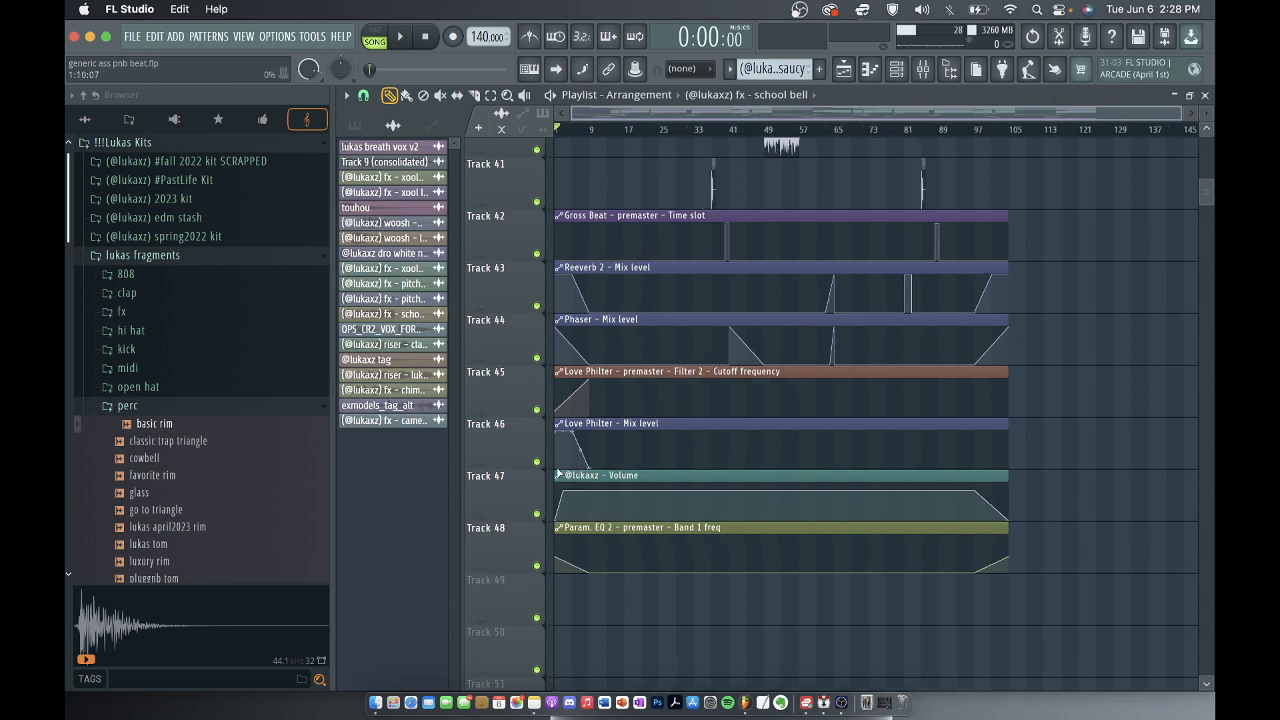
Look over the full arrangement from the automation clips back up to the melody patterns on the first playlist tracks.
scroll(748, 399, "down", 2)
scroll(661, 456, "up", 6)
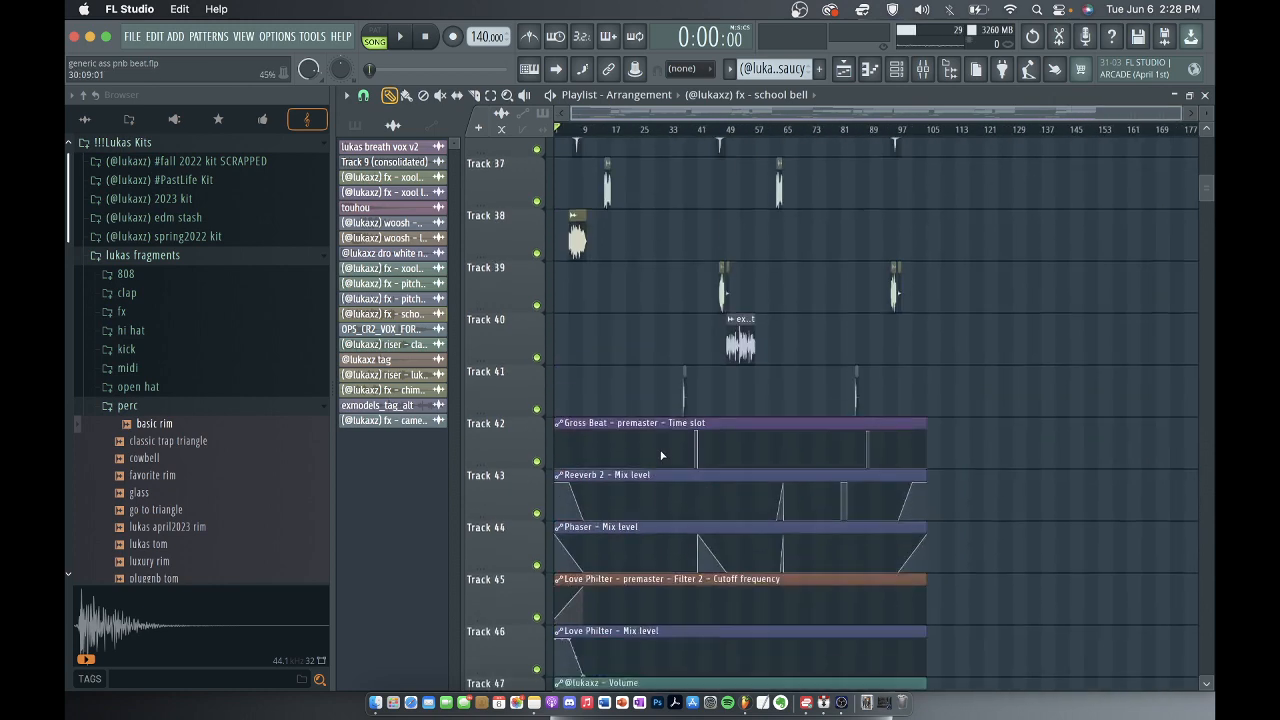
scroll(661, 456, "up", 20)
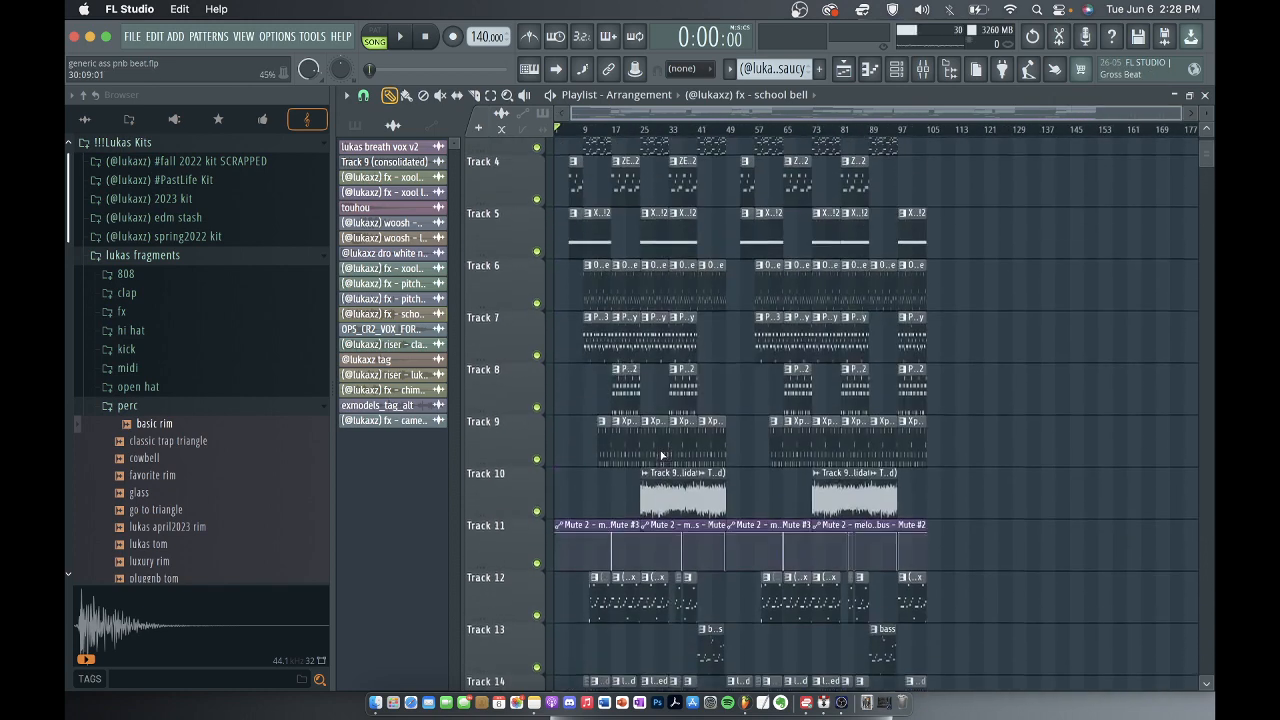
Examine how the melody patterns on Tracks 1 to 10 are spread and alternated across the sections of the arrangement.
scroll(705, 371, "up", 3)
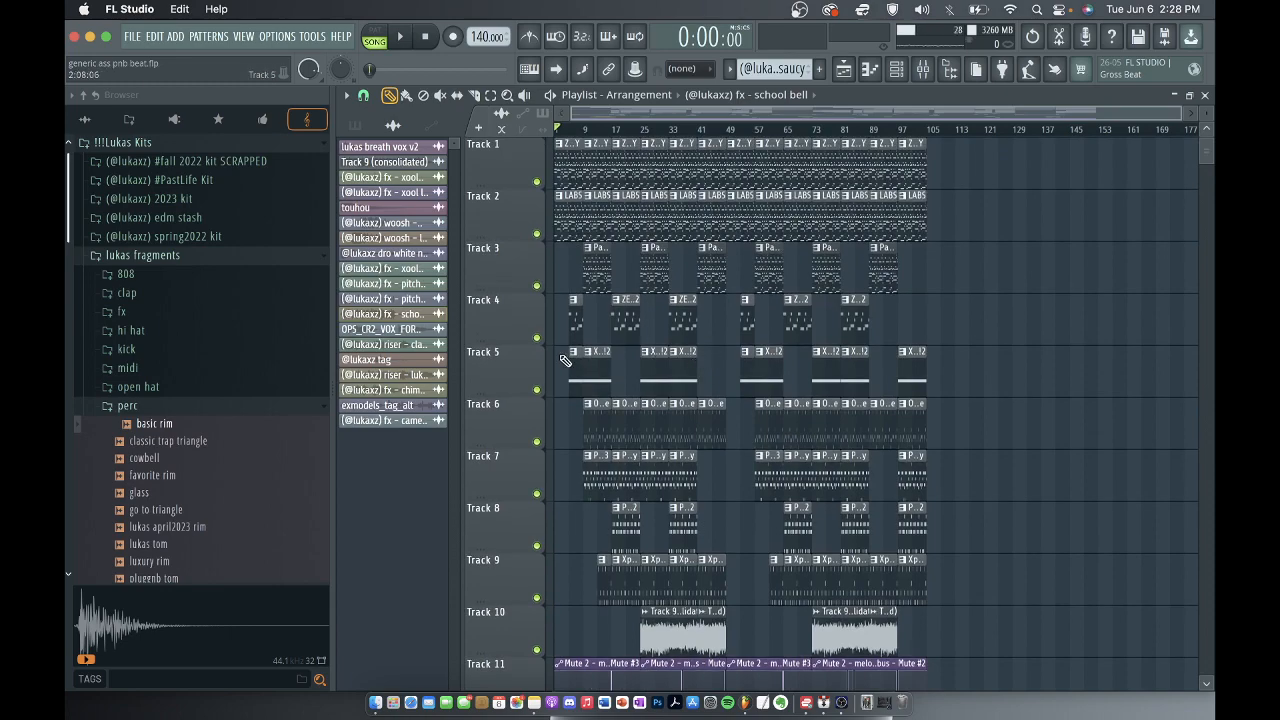
scroll(563, 364, "down", 1)
scroll(564, 364, "down", 5)
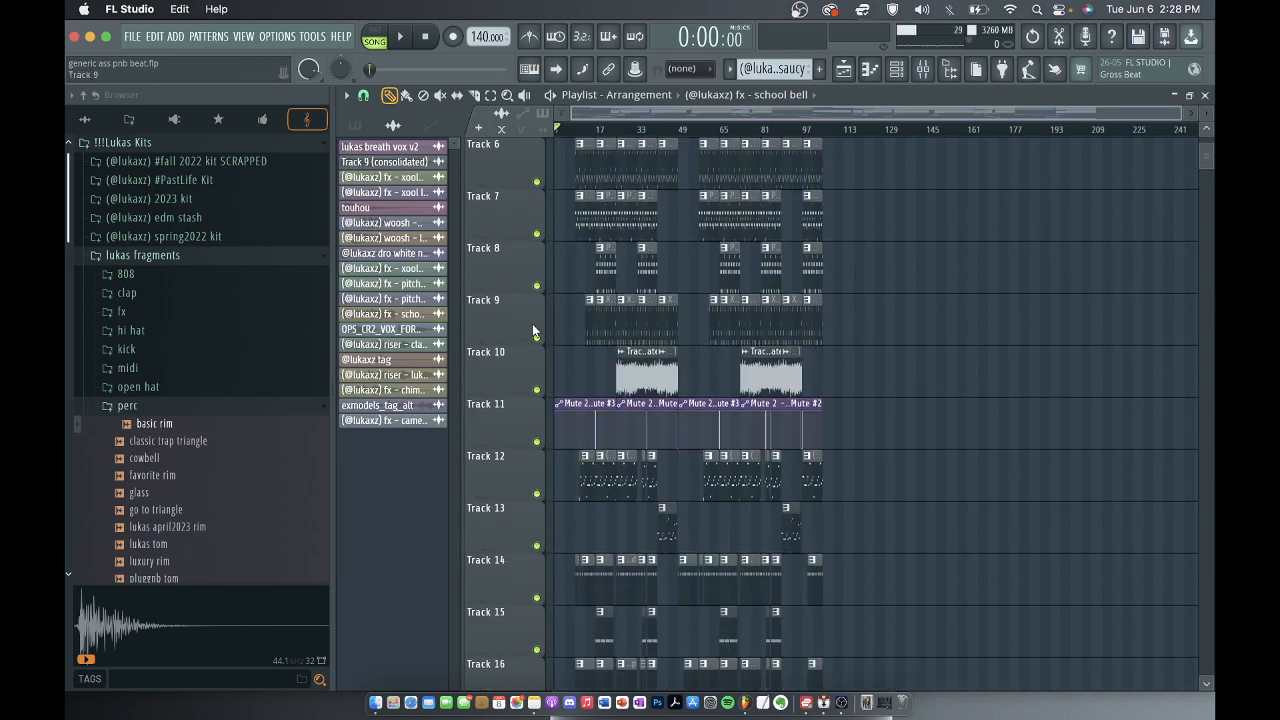
scroll(534, 332, "up", 3)
scroll(534, 332, "up", 5)
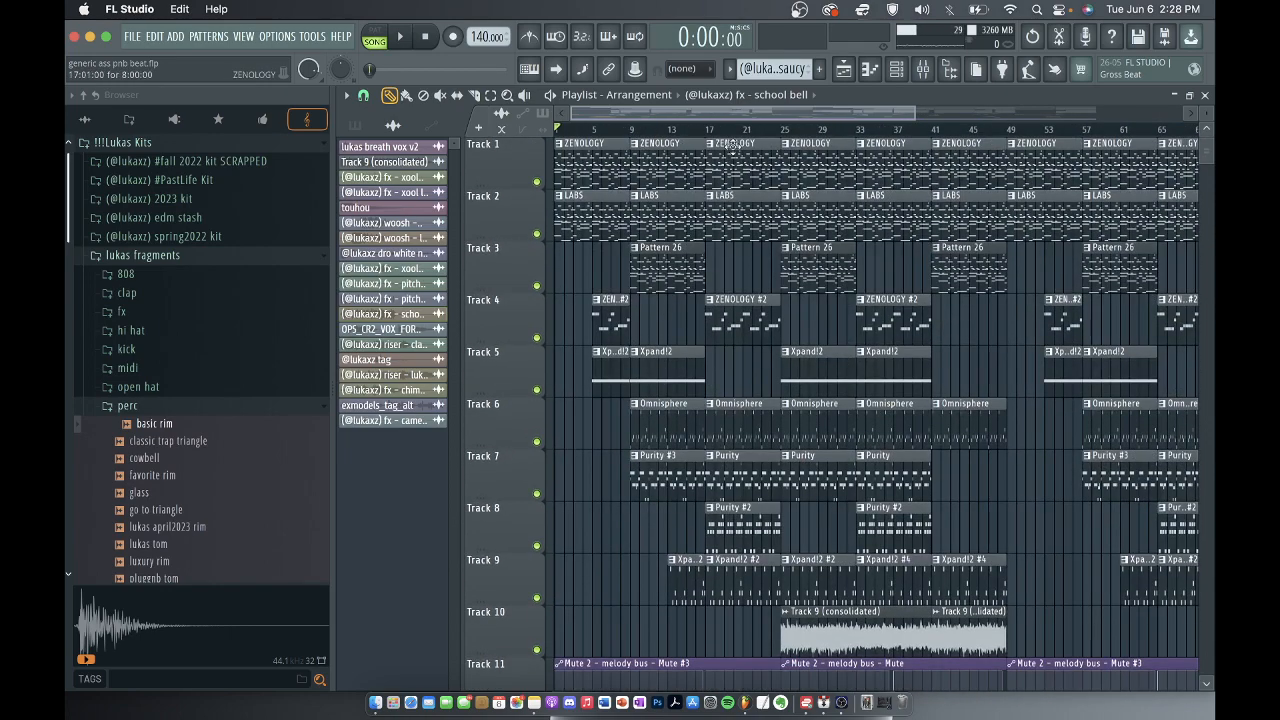
scroll(700, 250, "down", 5)
scroll(643, 152, "up", 5)
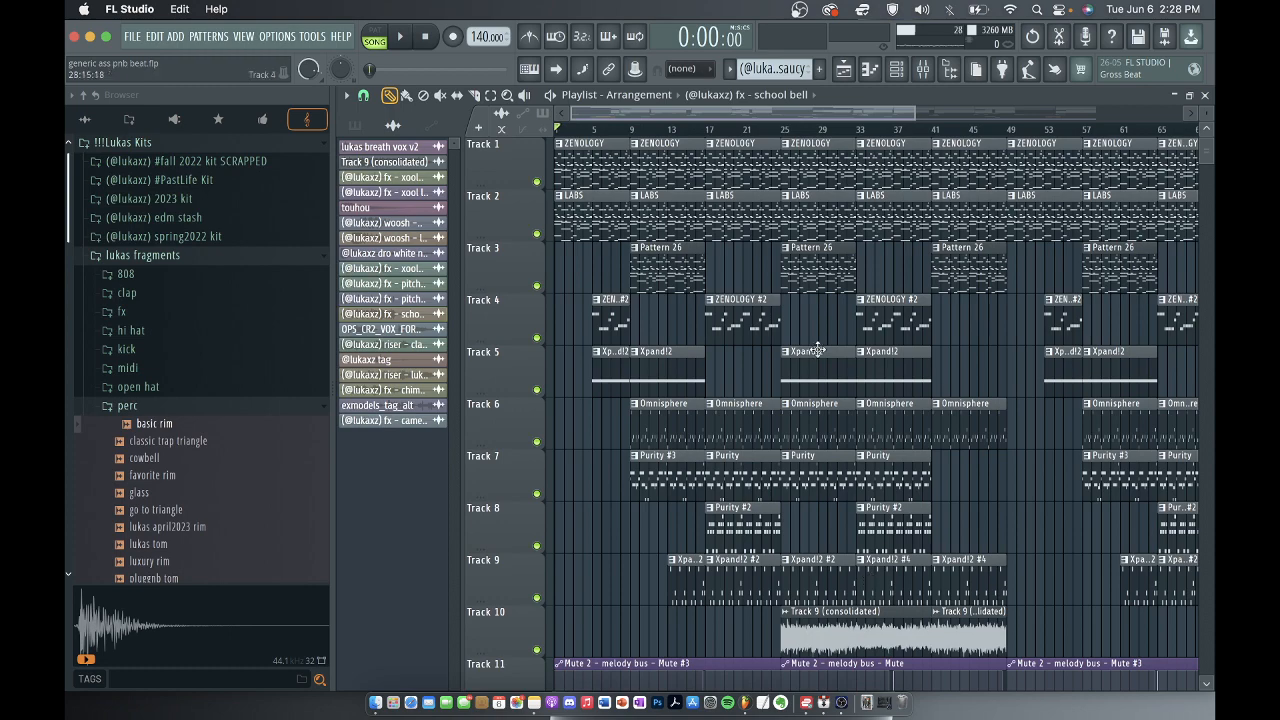
scroll(858, 515, "down", 2)
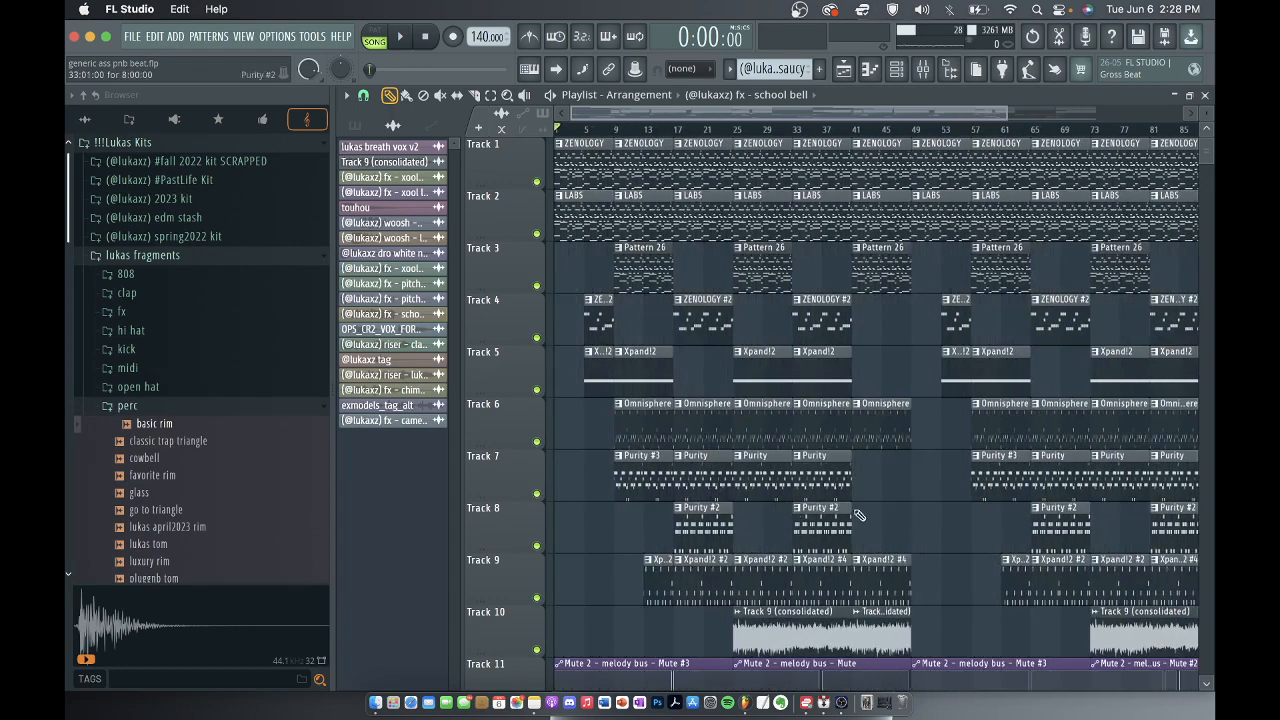
scroll(833, 195, "down", 2)
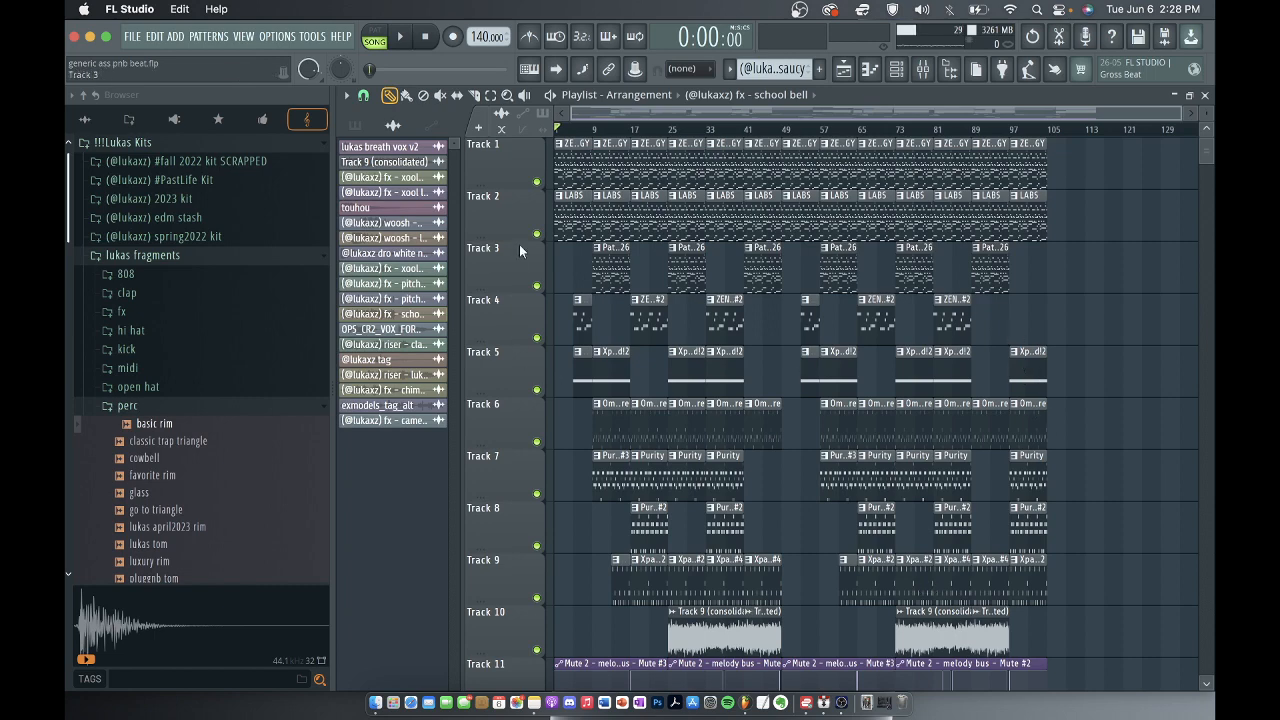
Look over the arrangement from the drum patterns down to the premaster automation clips and back to the melody tracks.
scroll(900, 400, "down", 5)
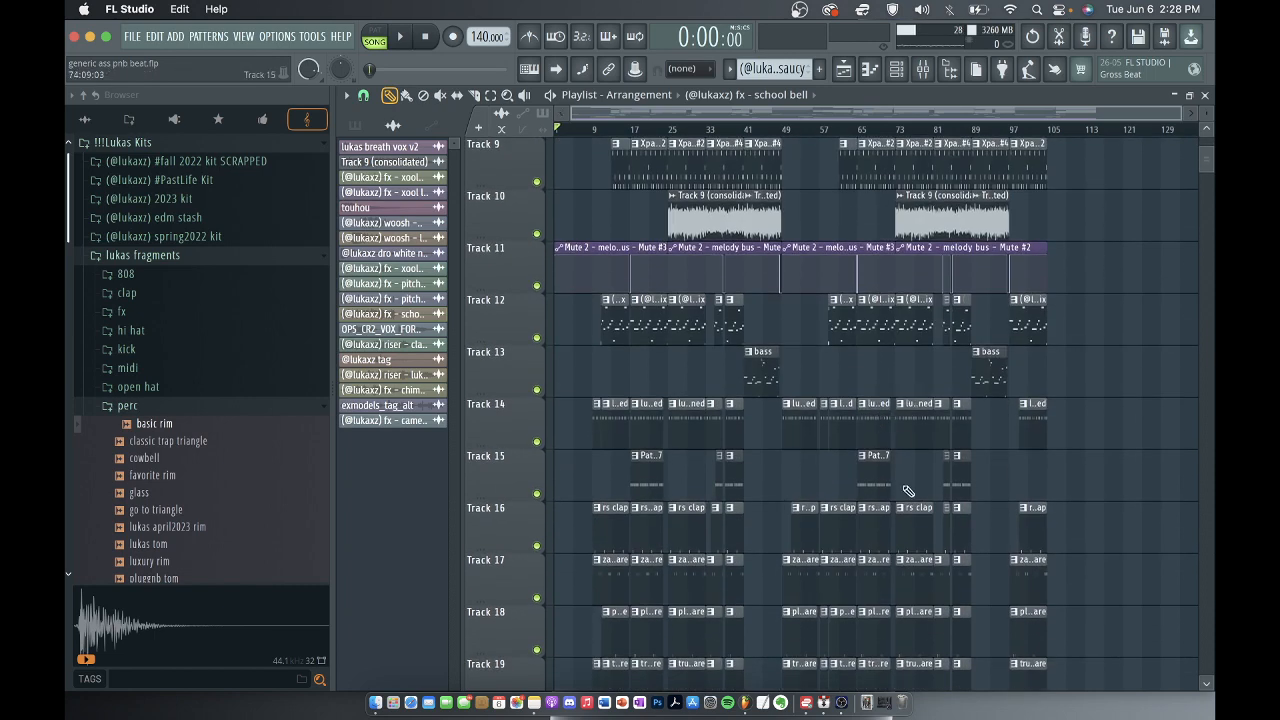
scroll(907, 490, "down", 15)
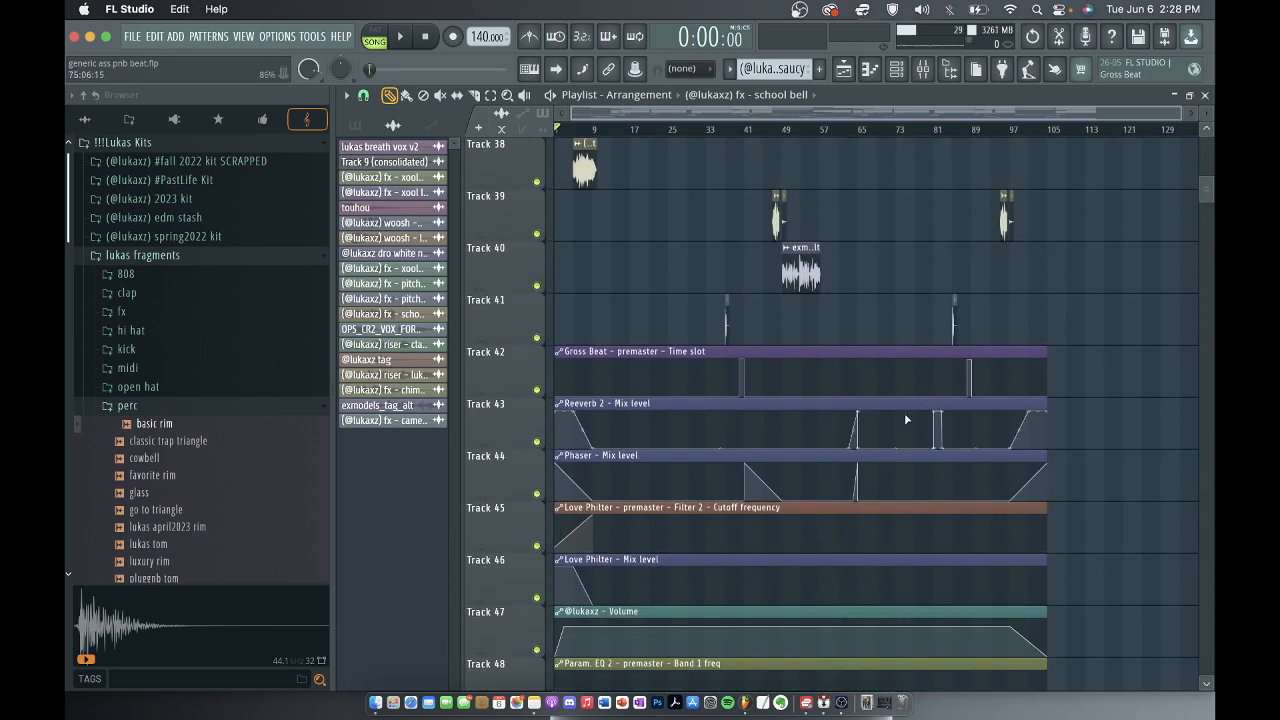
scroll(906, 419, "up", 18)
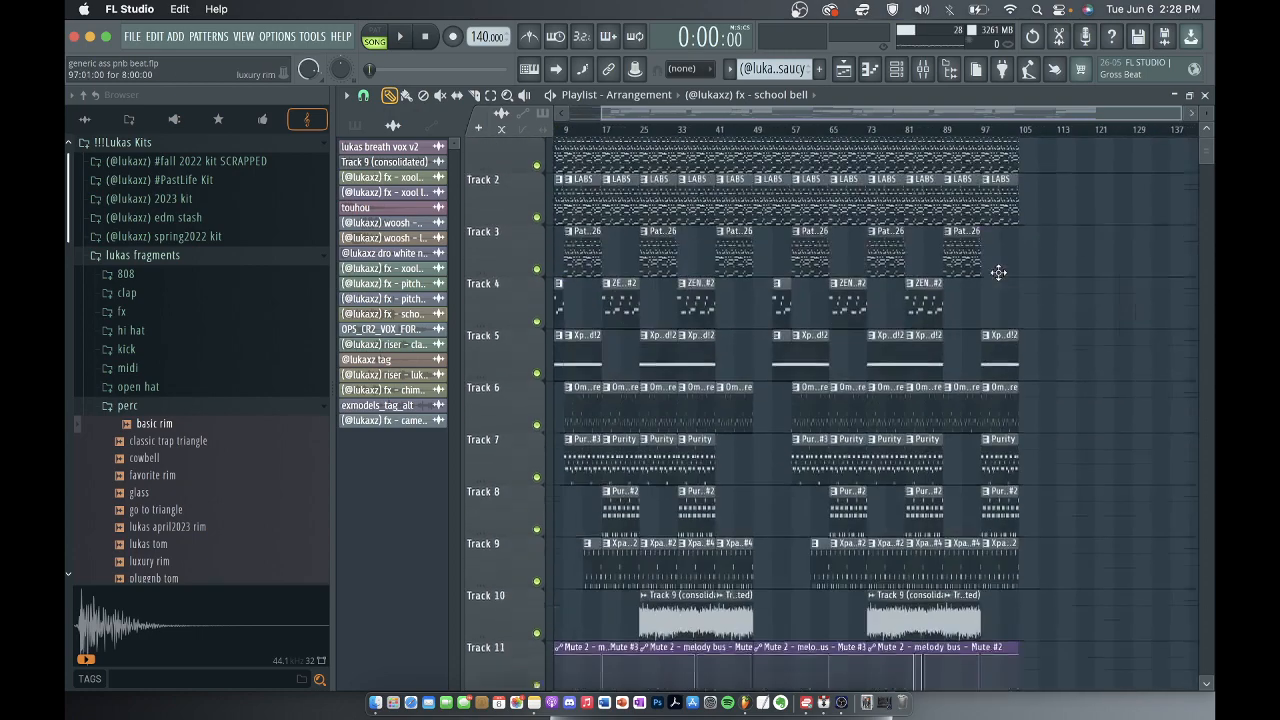
scroll(998, 272, "up", 1)
scroll(1050, 170, "down", 7)
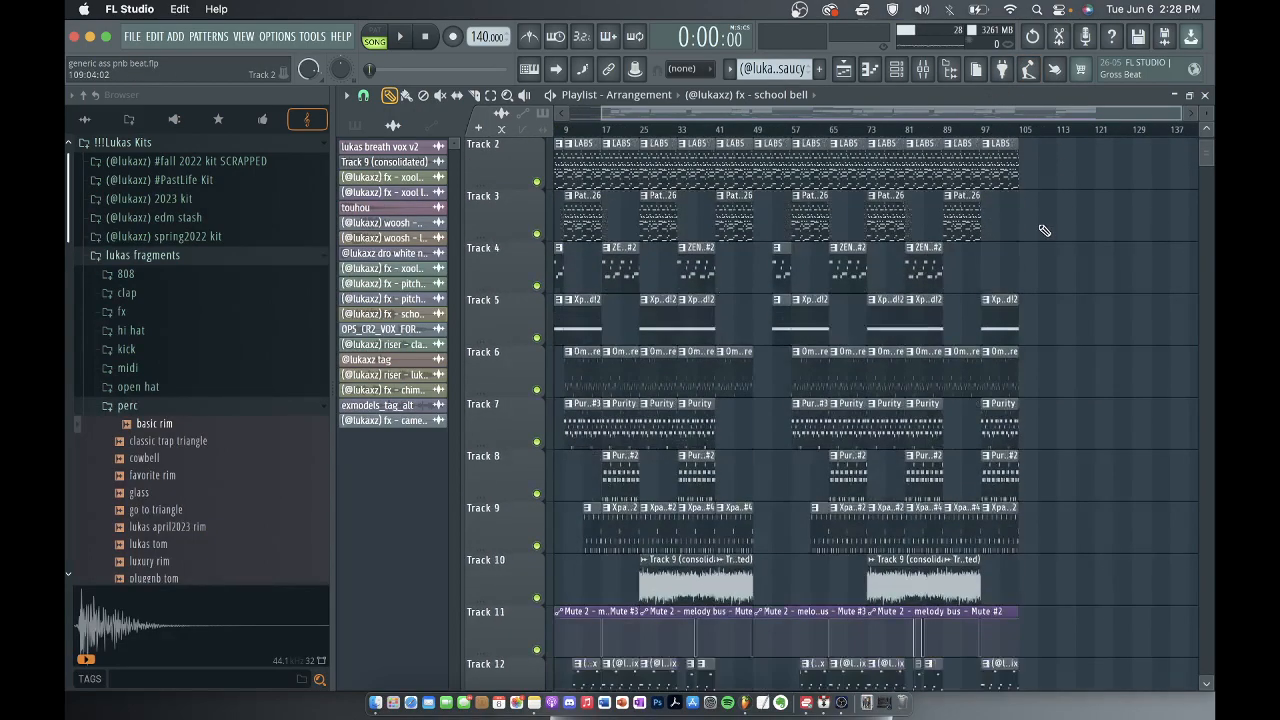
scroll(1042, 210, "up", 3)
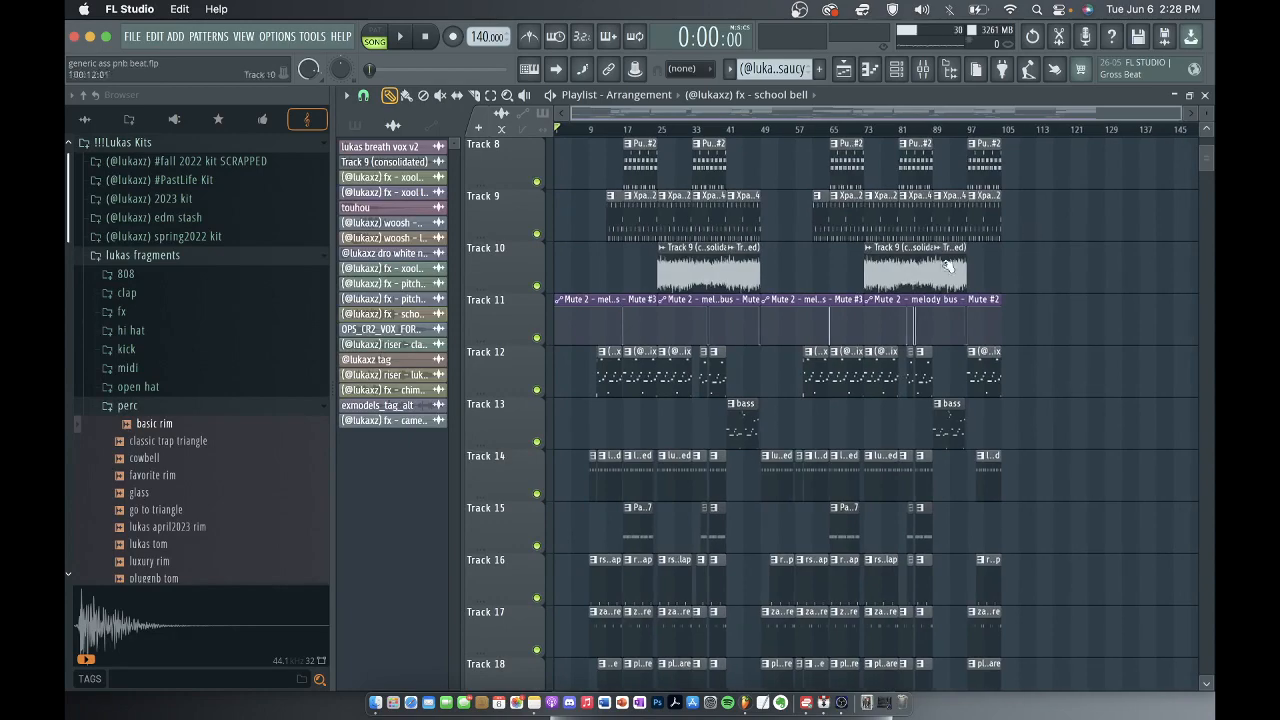
Examine the melody bus mute automation on Track 11 against the gaps in the 808 and drum patterns.
scroll(635, 325, "up", 5)
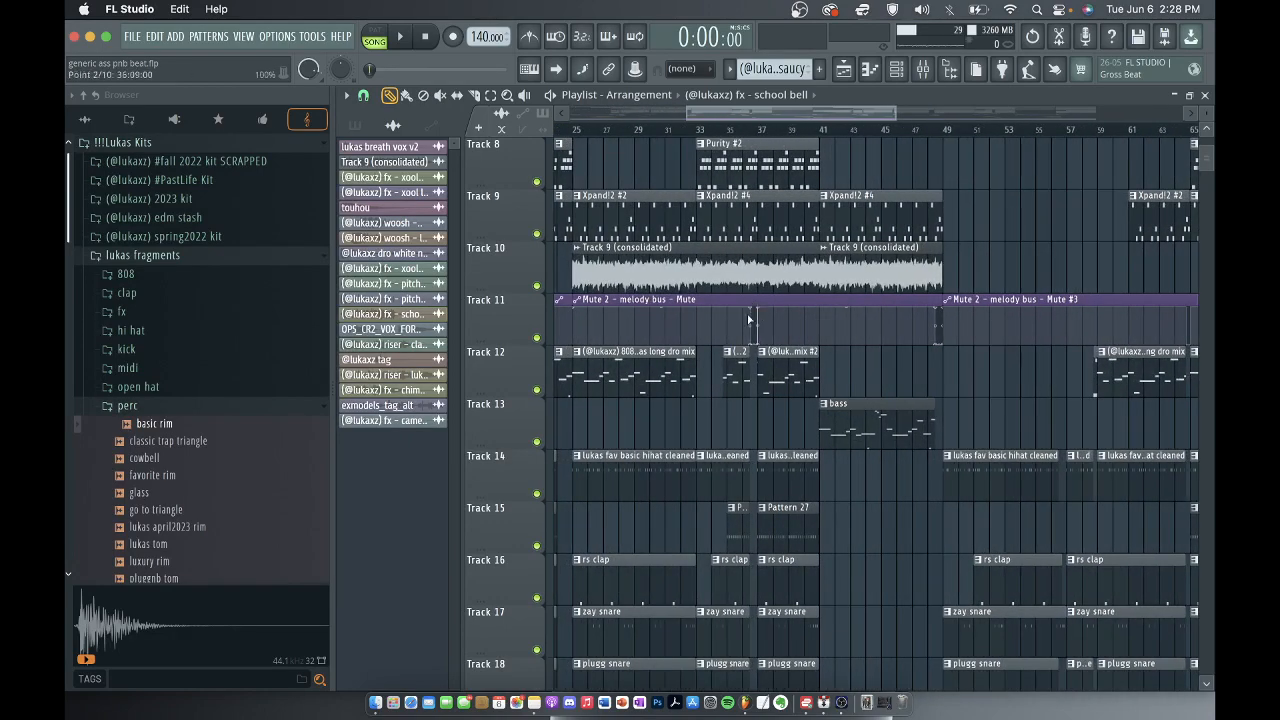
scroll(885, 360, "down", 4)
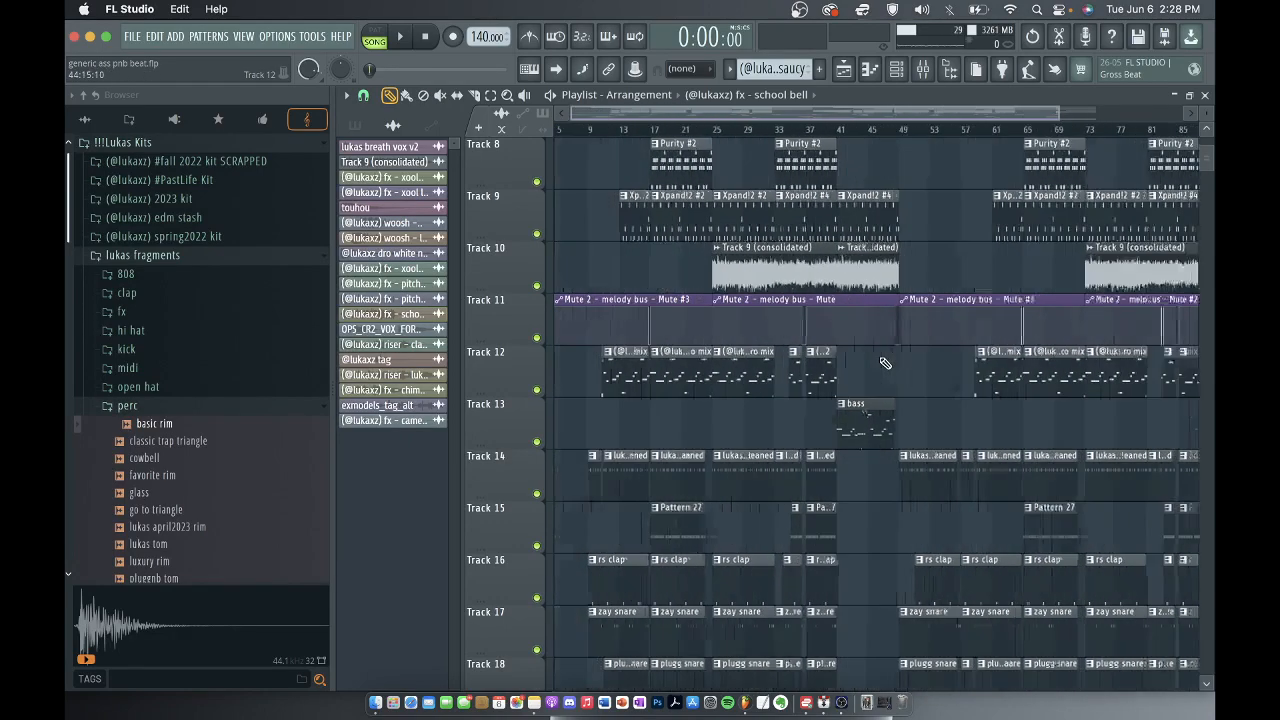
scroll(684, 331, "up", 4)
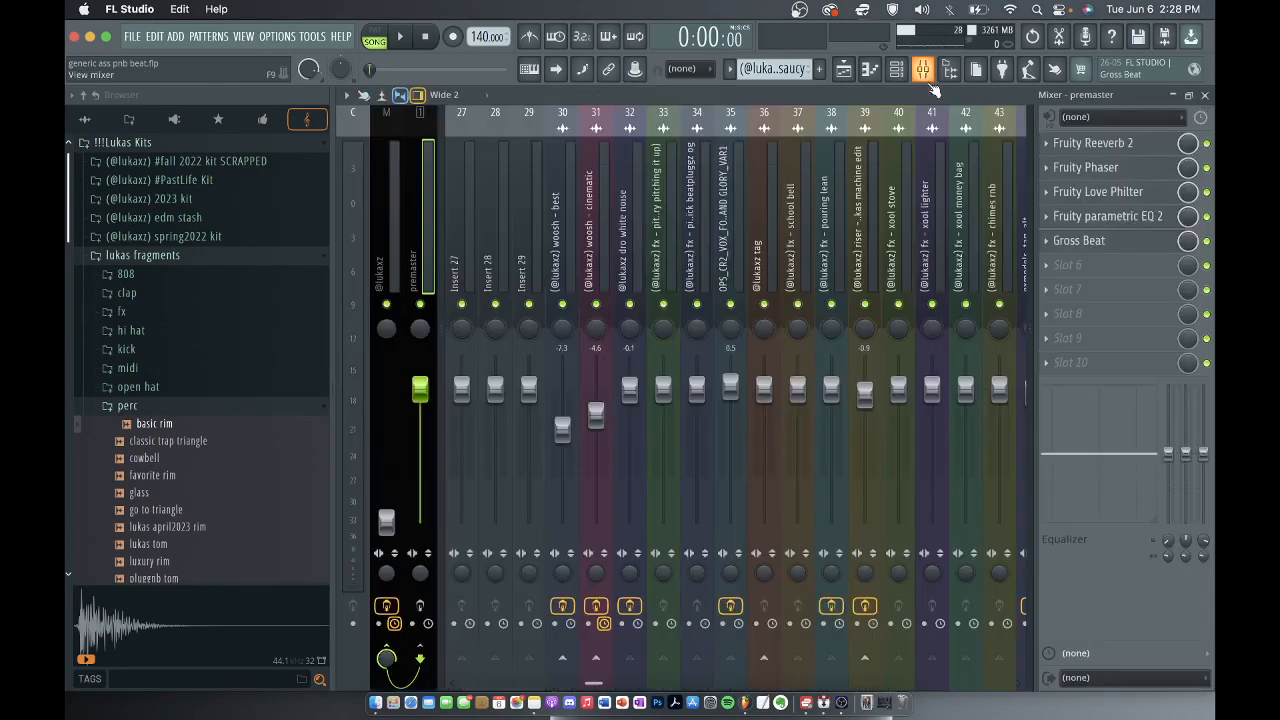
Show the melody bus's effect chain with Fruity parametric EQ and Fruity Mute 2 in the mixer, and close the mixer.
left_click(922, 68)
scroll(792, 215, "up", 4)
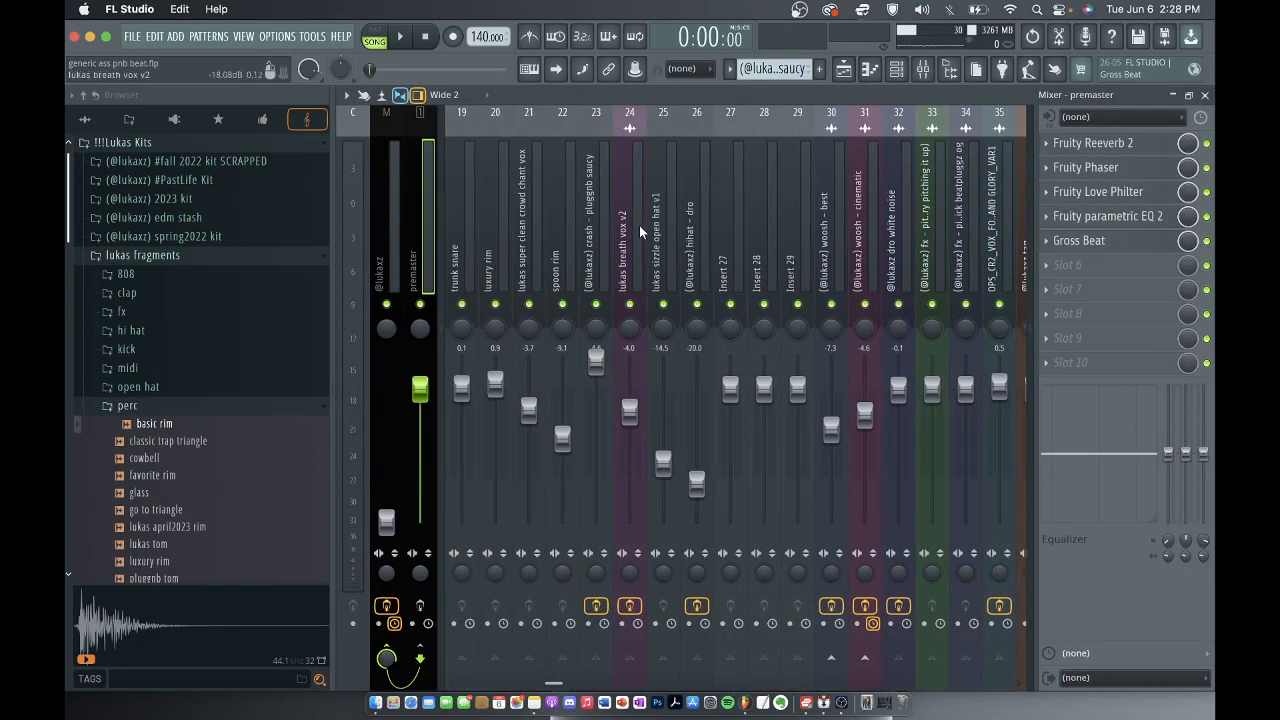
scroll(704, 195, "up", 6)
left_click(663, 200)
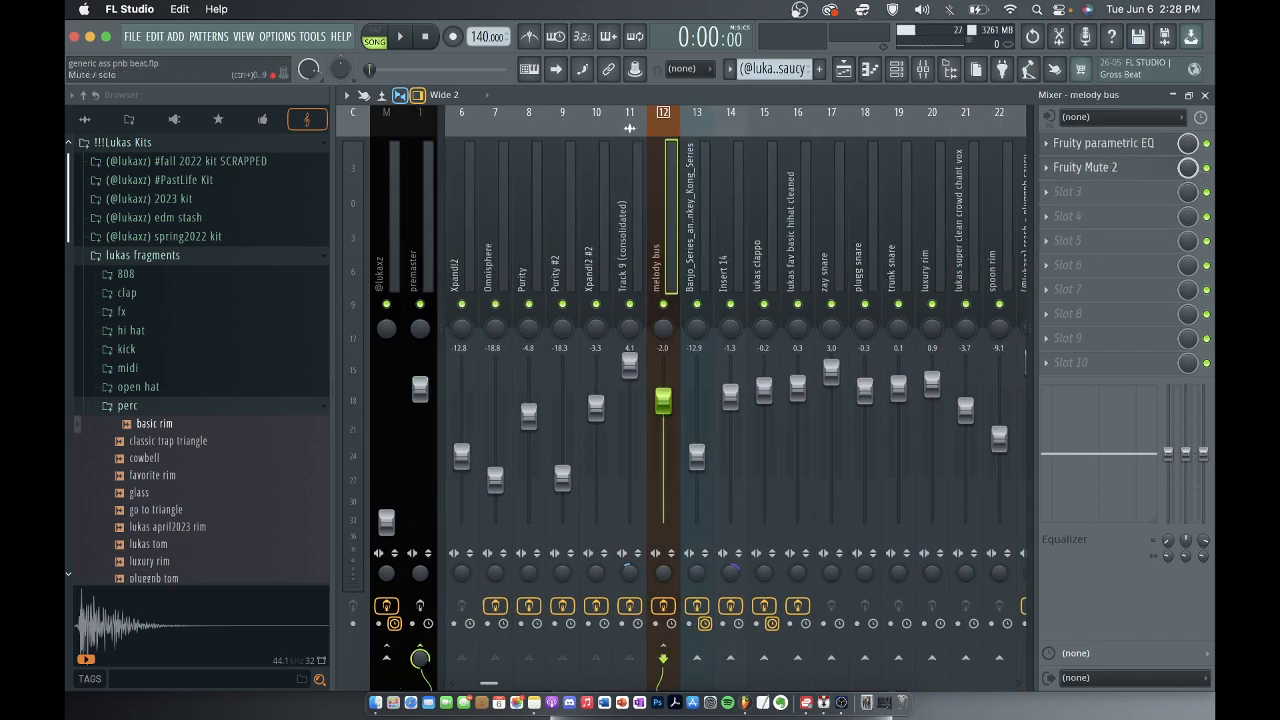
left_click(1205, 94)
Examine the placement and gaps of the hi-hat, clap, snare, rim and vox patterns on Tracks 14 to 24.
scroll(831, 257, "down", 4)
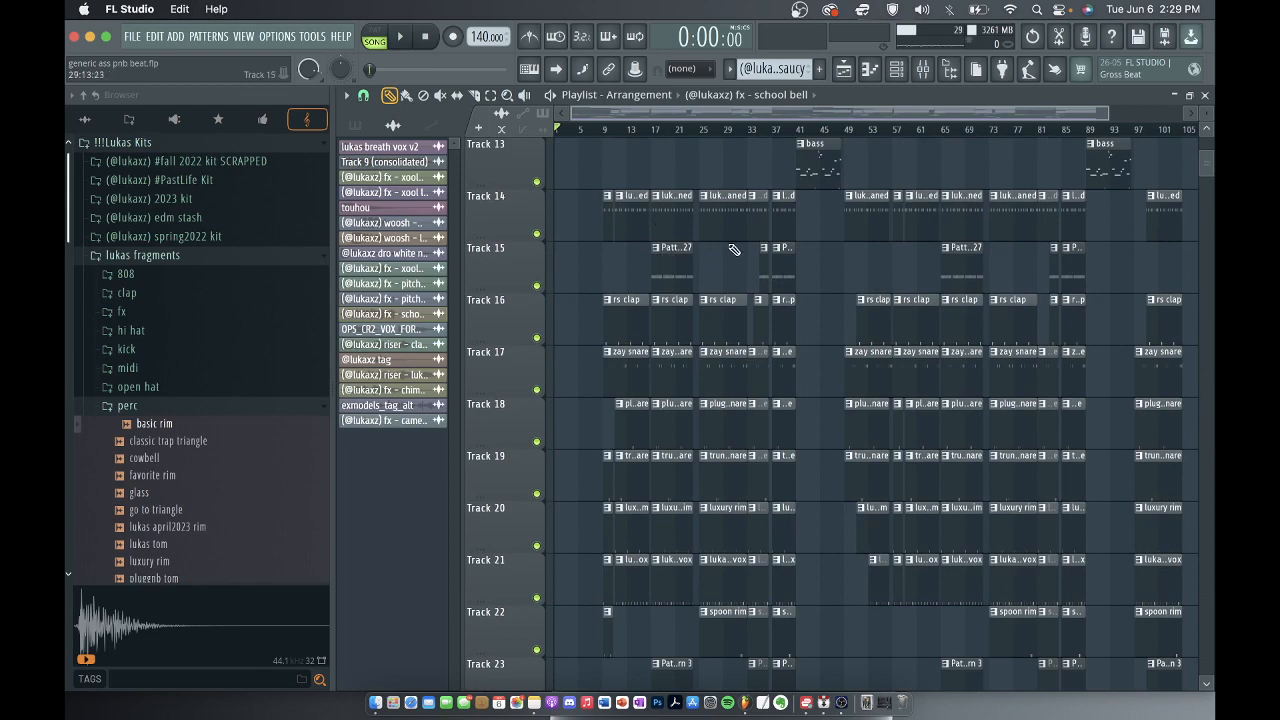
scroll(652, 315, "down", 4)
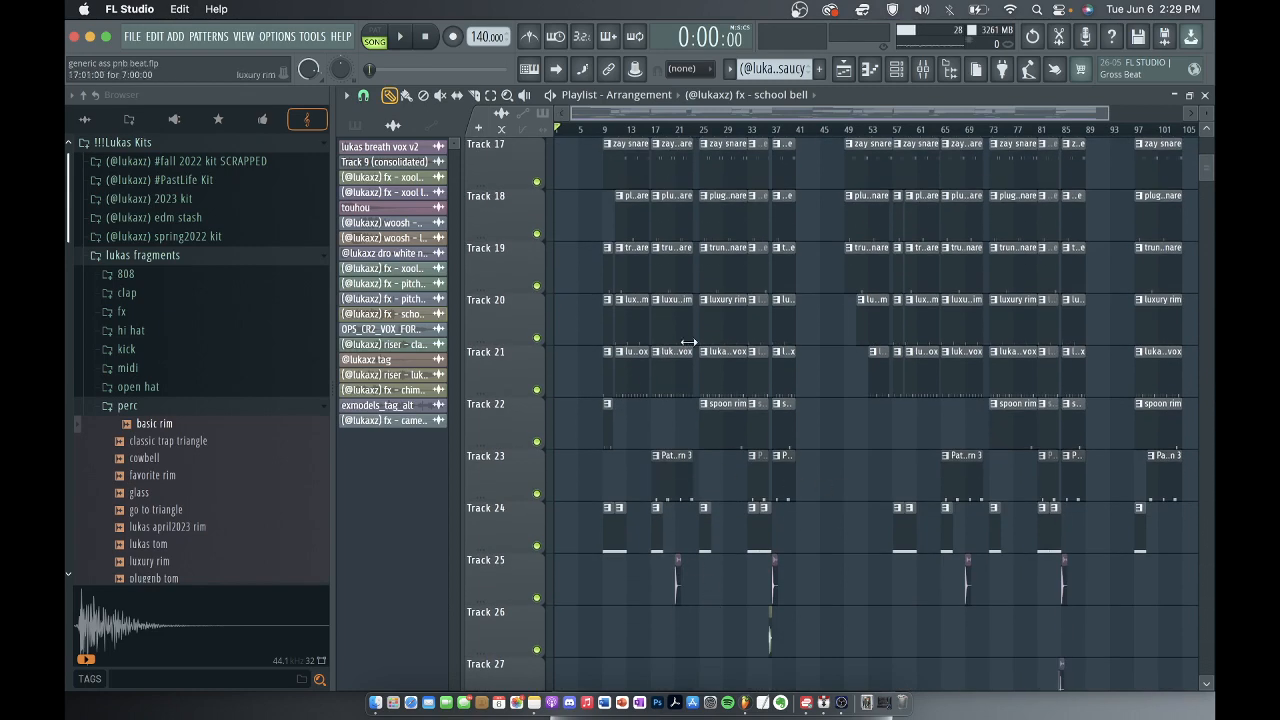
scroll(688, 342, "down", 2)
scroll(686, 400, "up", 3)
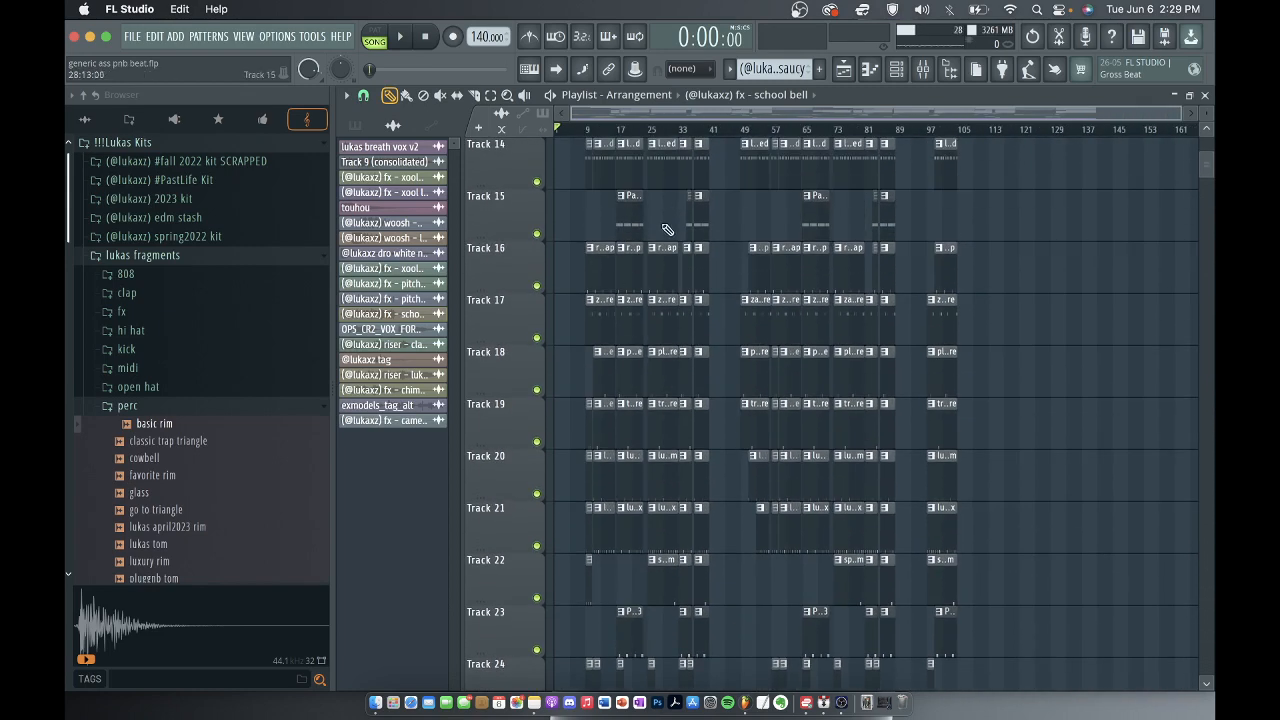
scroll(640, 382, "up", 6)
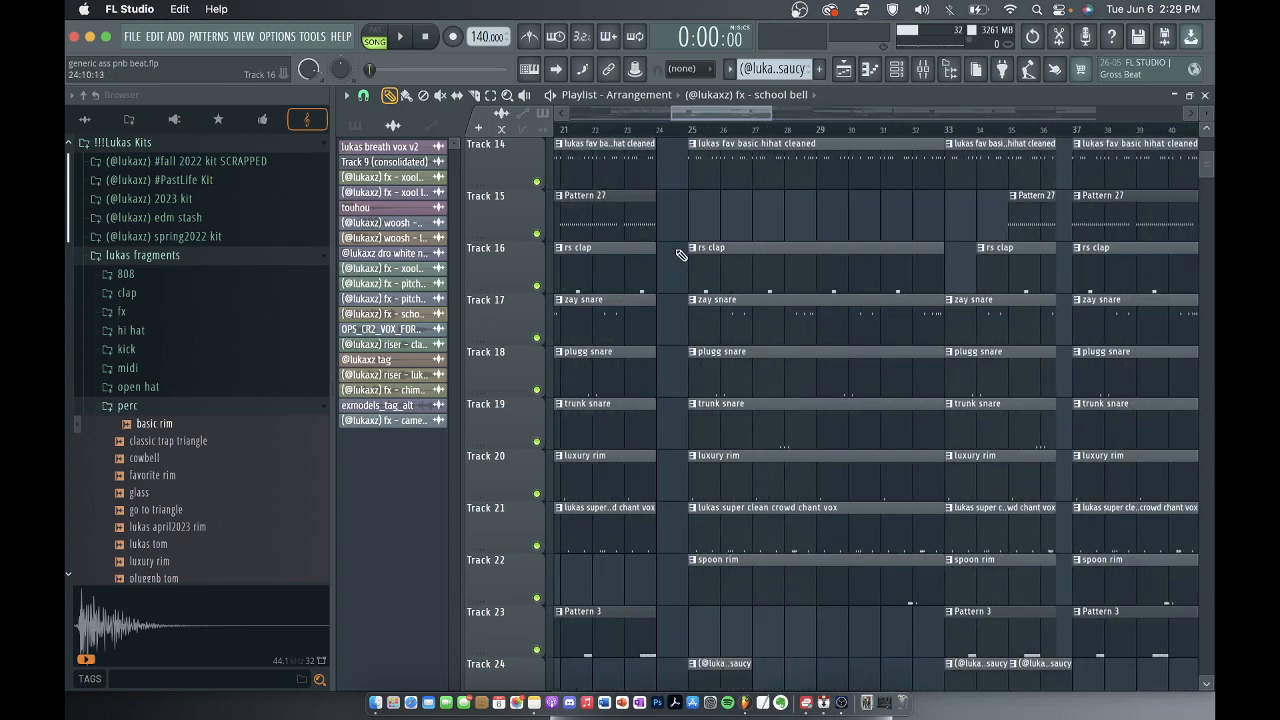
scroll(681, 253, "down", 4)
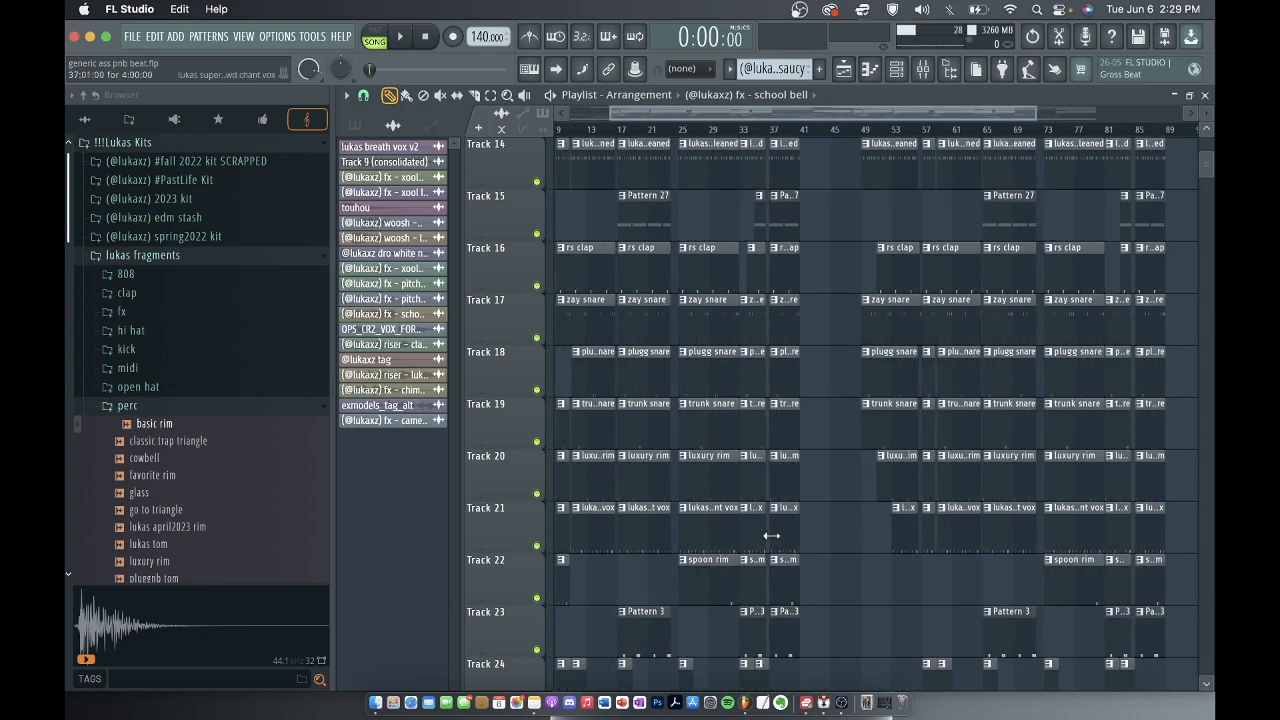
scroll(771, 536, "down", 2)
scroll(800, 505, "up", 7)
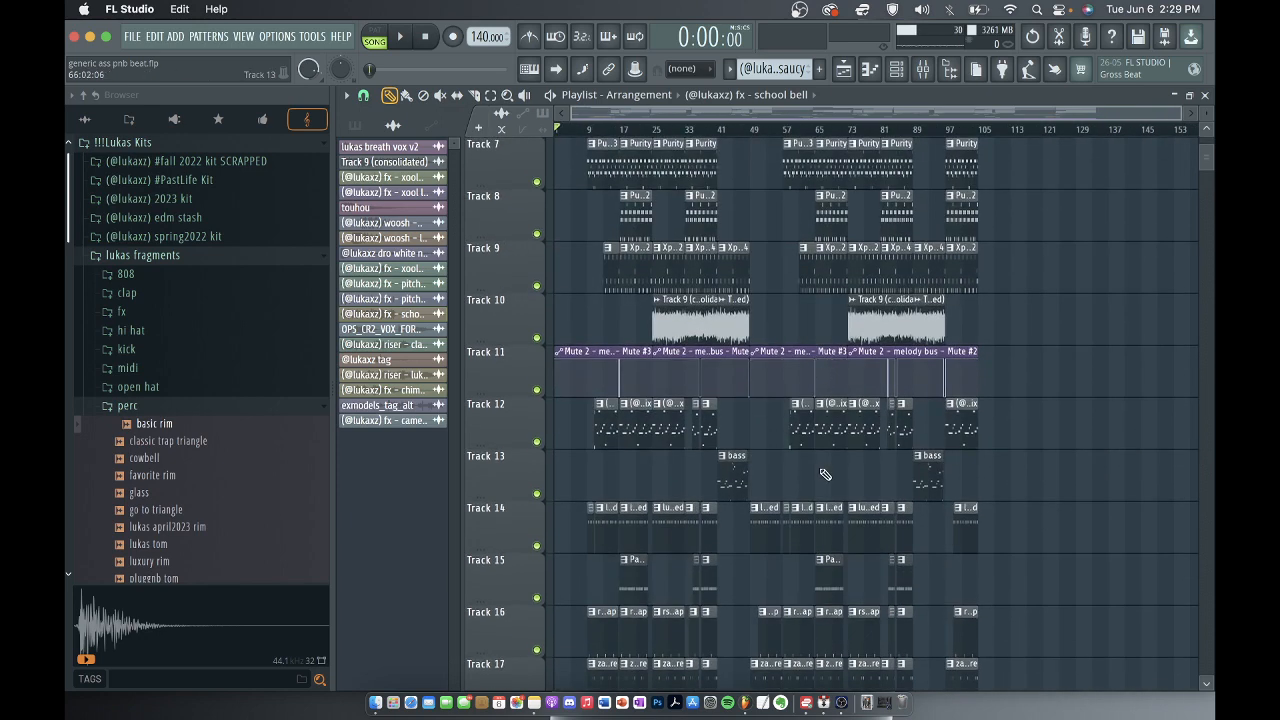
Examine the placement of the crash and FX clips on Tracks 24 to 41 relative to the drum breaks and section changes.
scroll(825, 474, "down", 17)
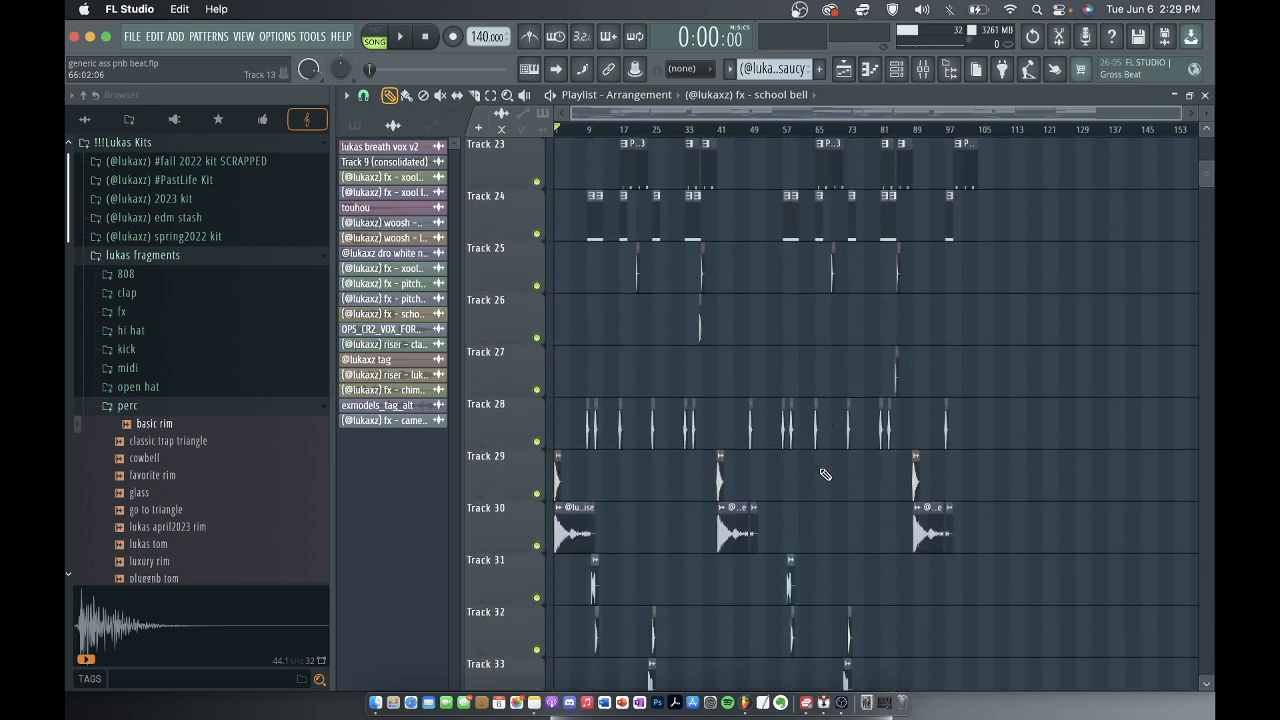
scroll(703, 340, "up", 9)
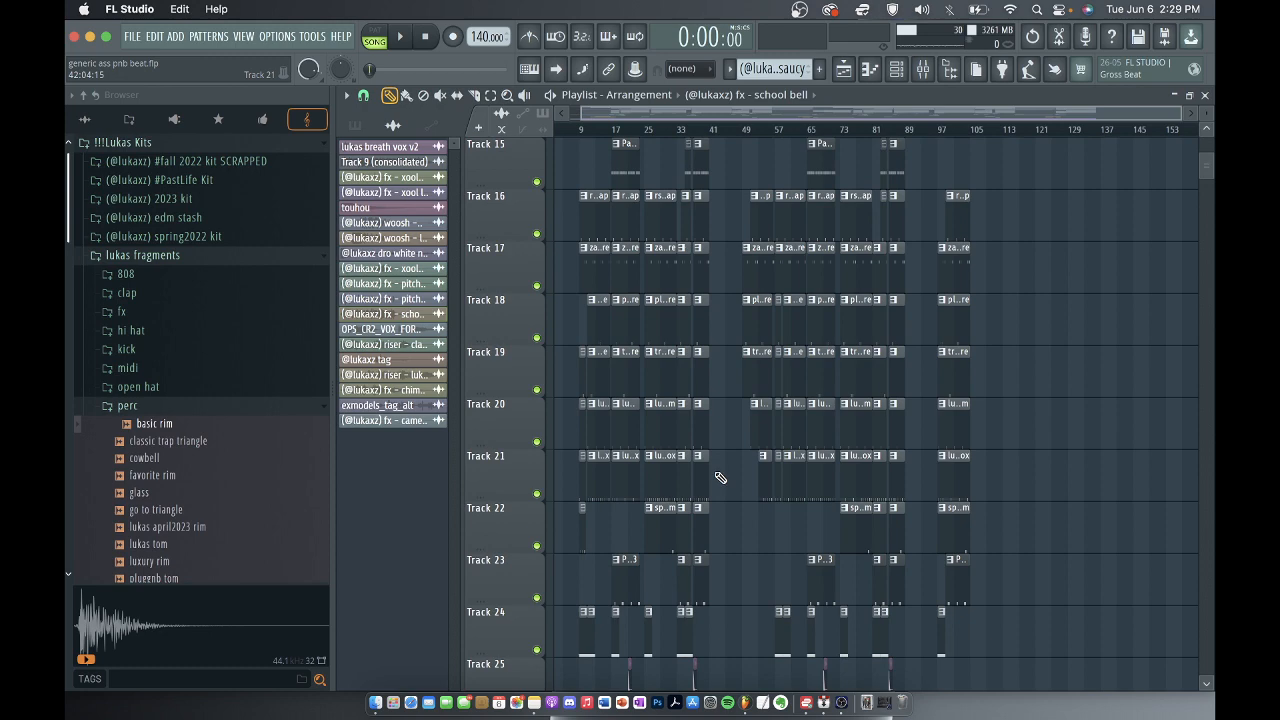
scroll(686, 363, "down", 4)
scroll(689, 354, "up", 5)
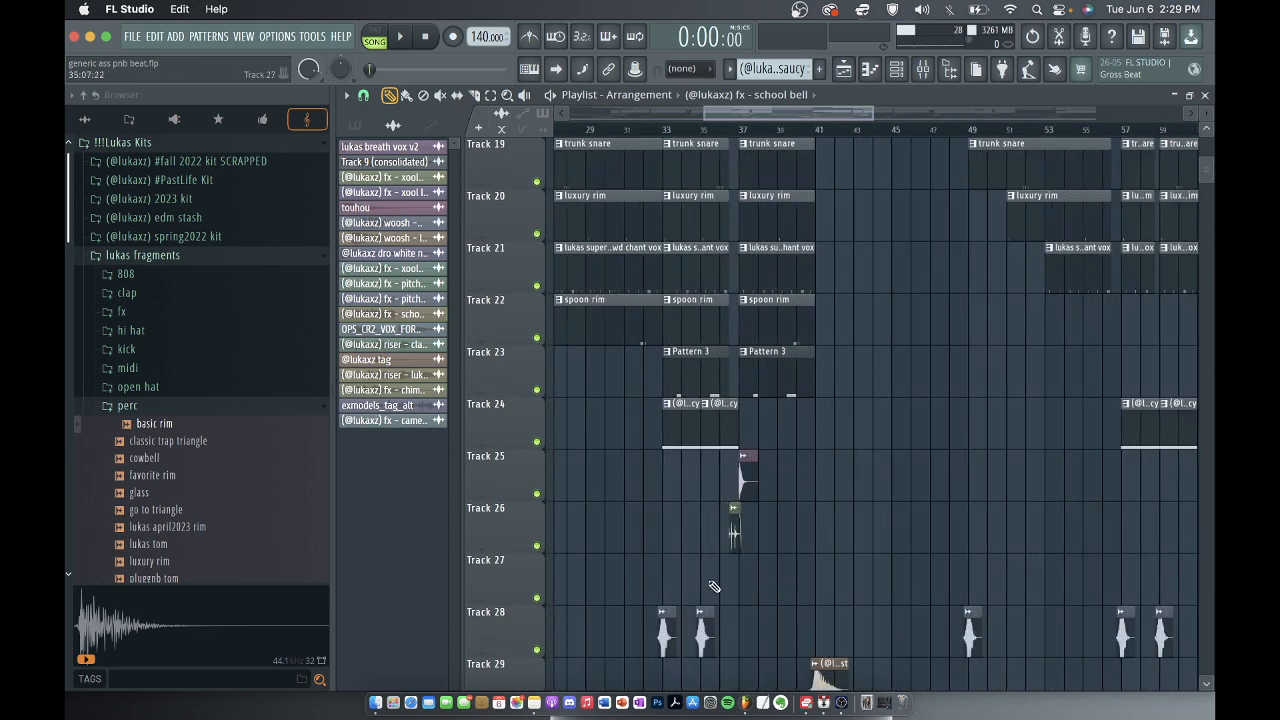
scroll(782, 493, "down", 5)
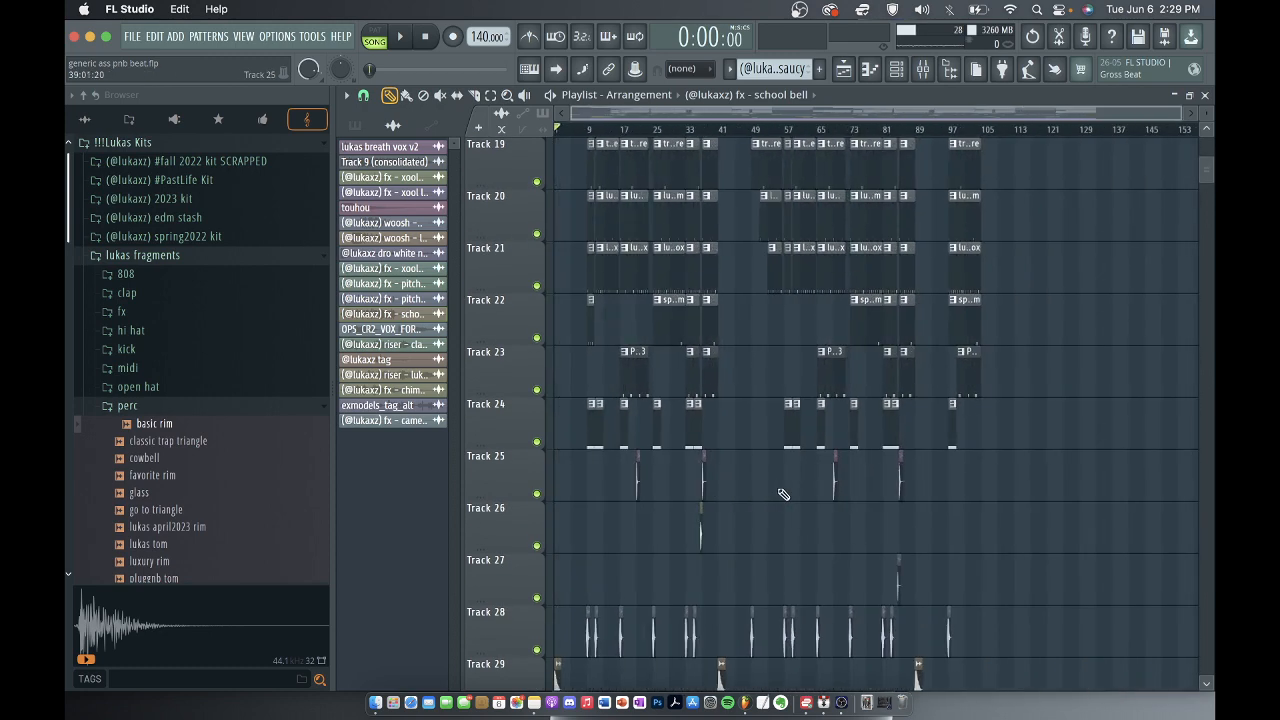
scroll(783, 494, "down", 9)
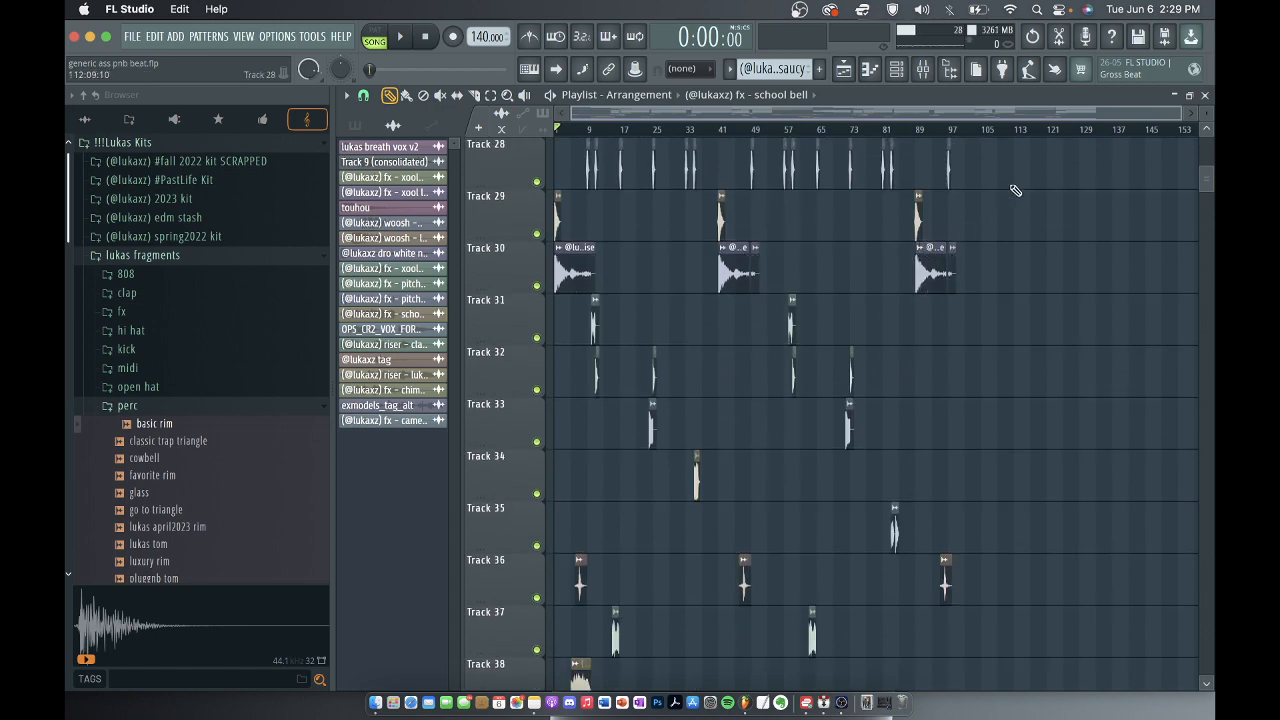
scroll(617, 463, "down", 5)
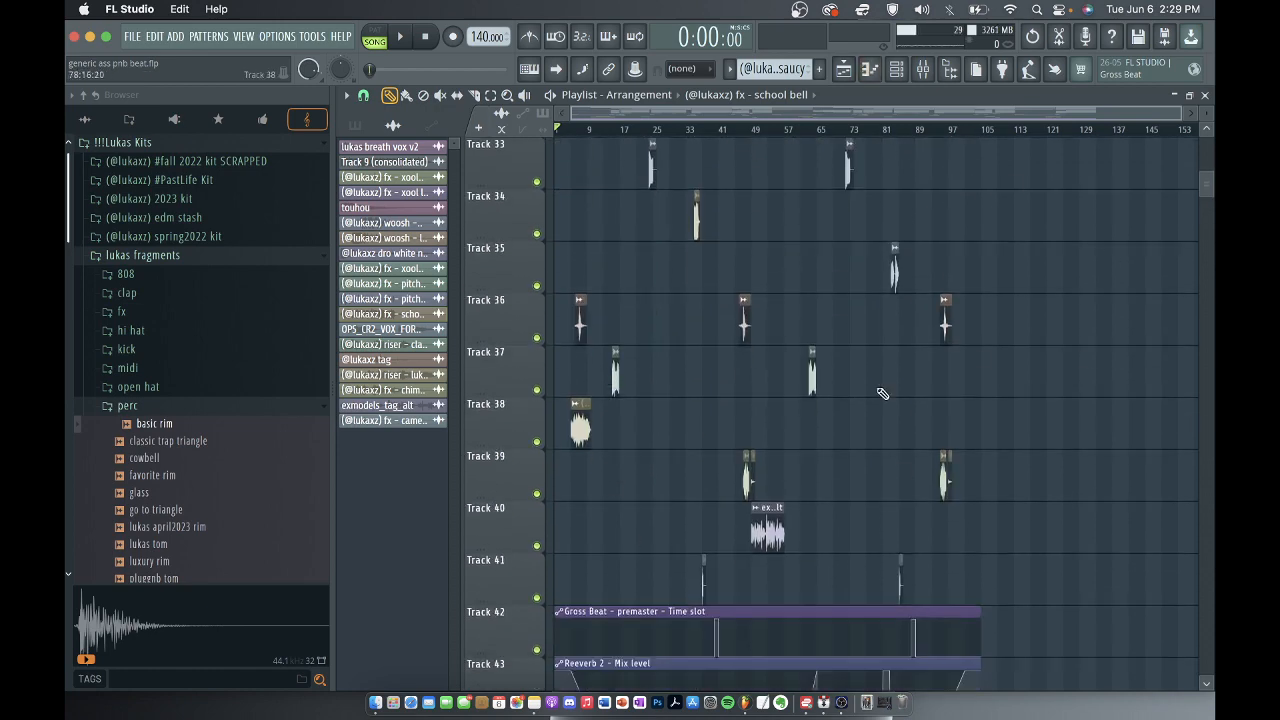
scroll(710, 286, "down", 5)
scroll(729, 273, "up", 20)
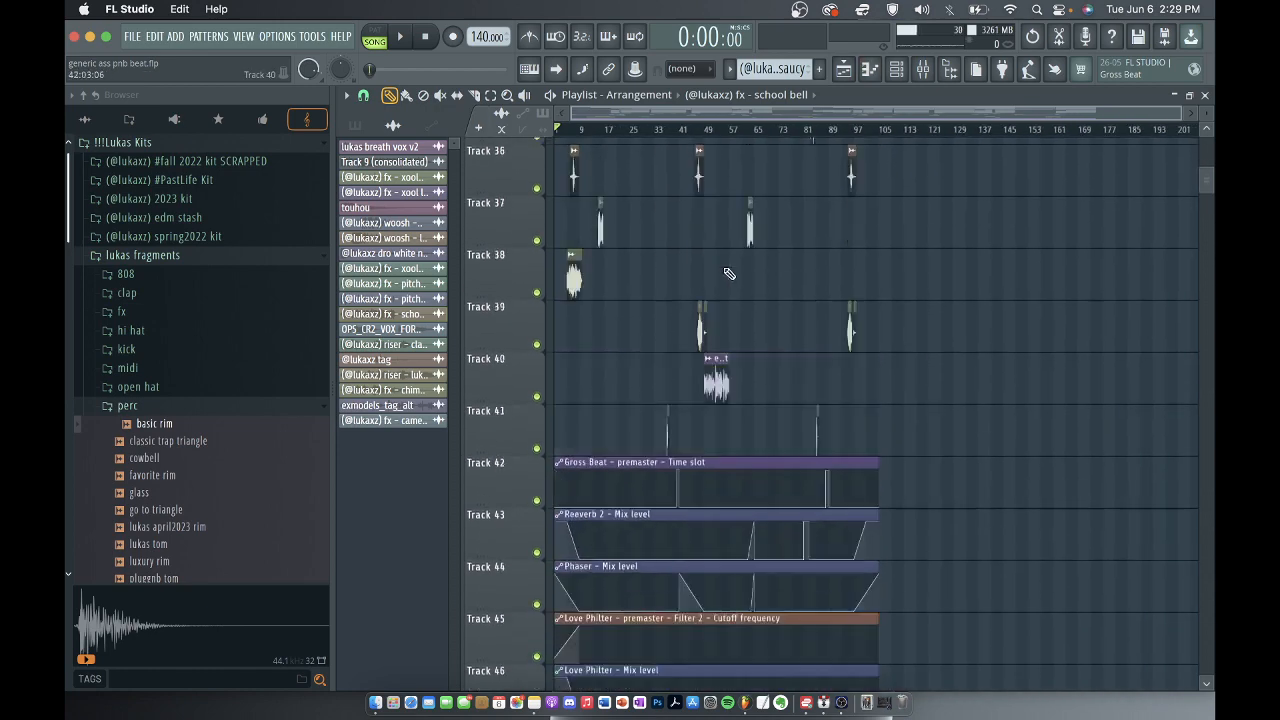
scroll(589, 341, "up", 5)
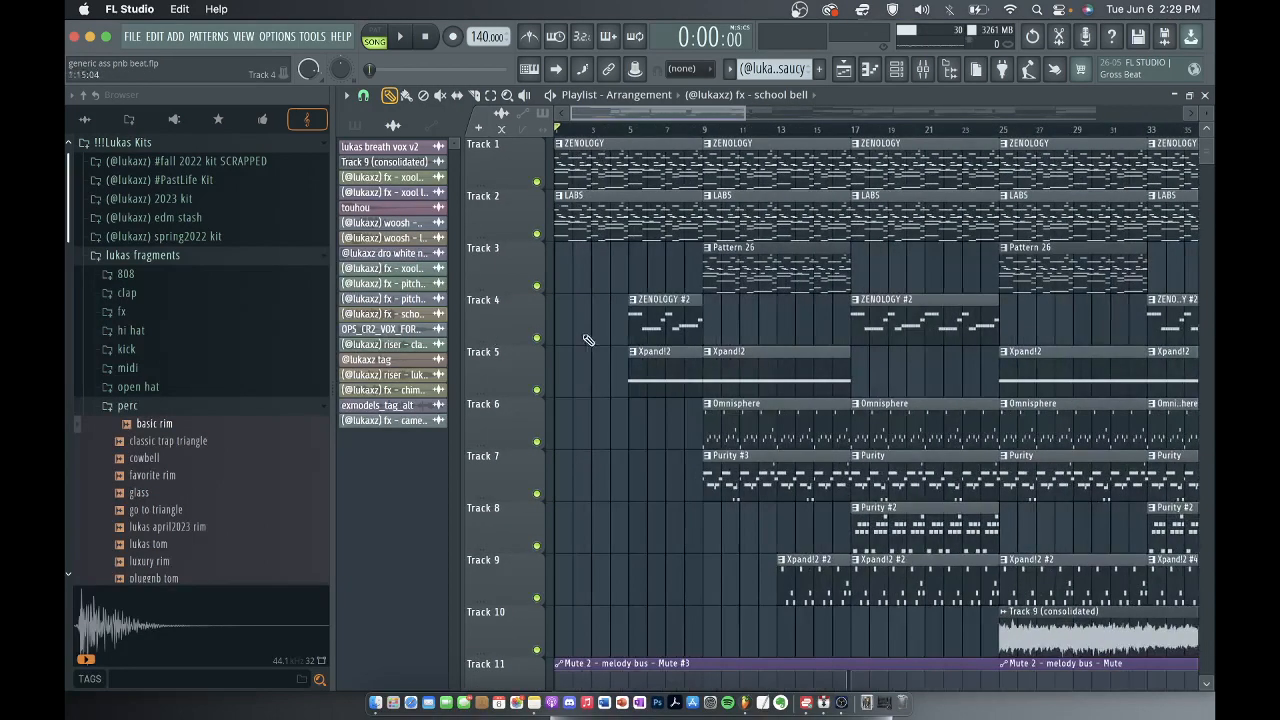
Zoom the playlist out to compact track rows, look over the whole arrangement, and switch back to the Draw tool.
left_click(508, 97)
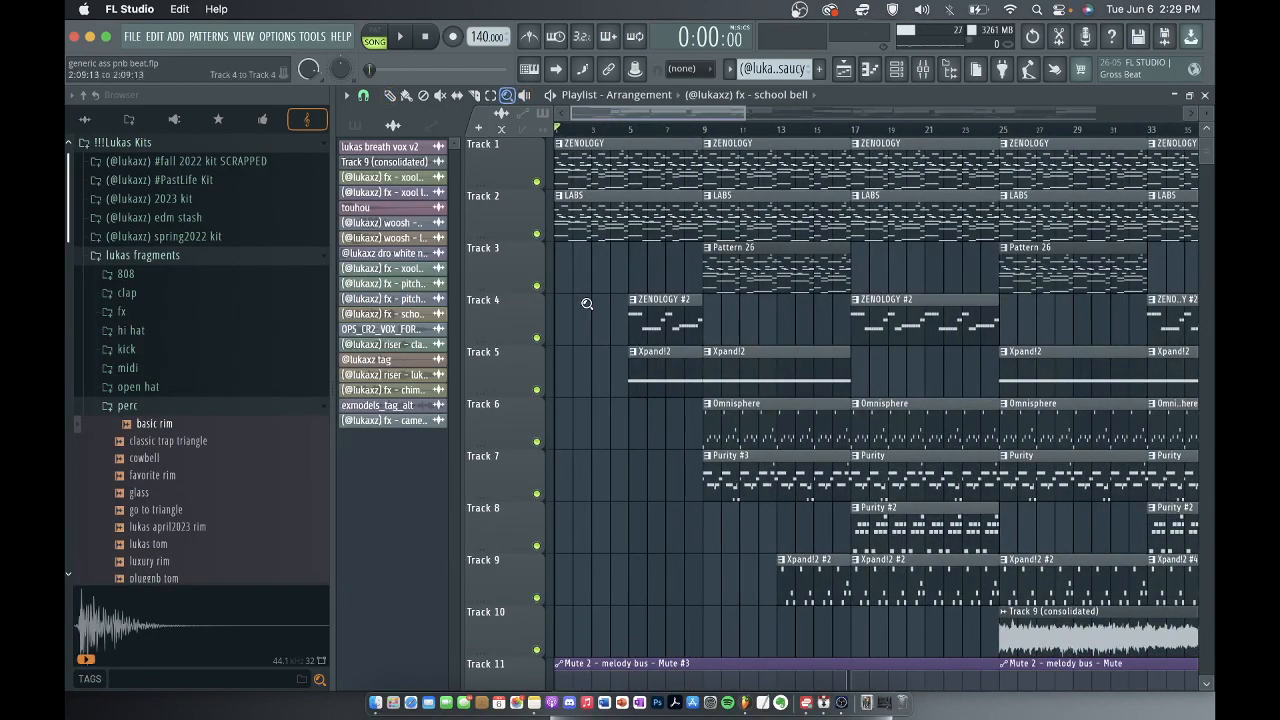
right_click(583, 299)
right_click(582, 297)
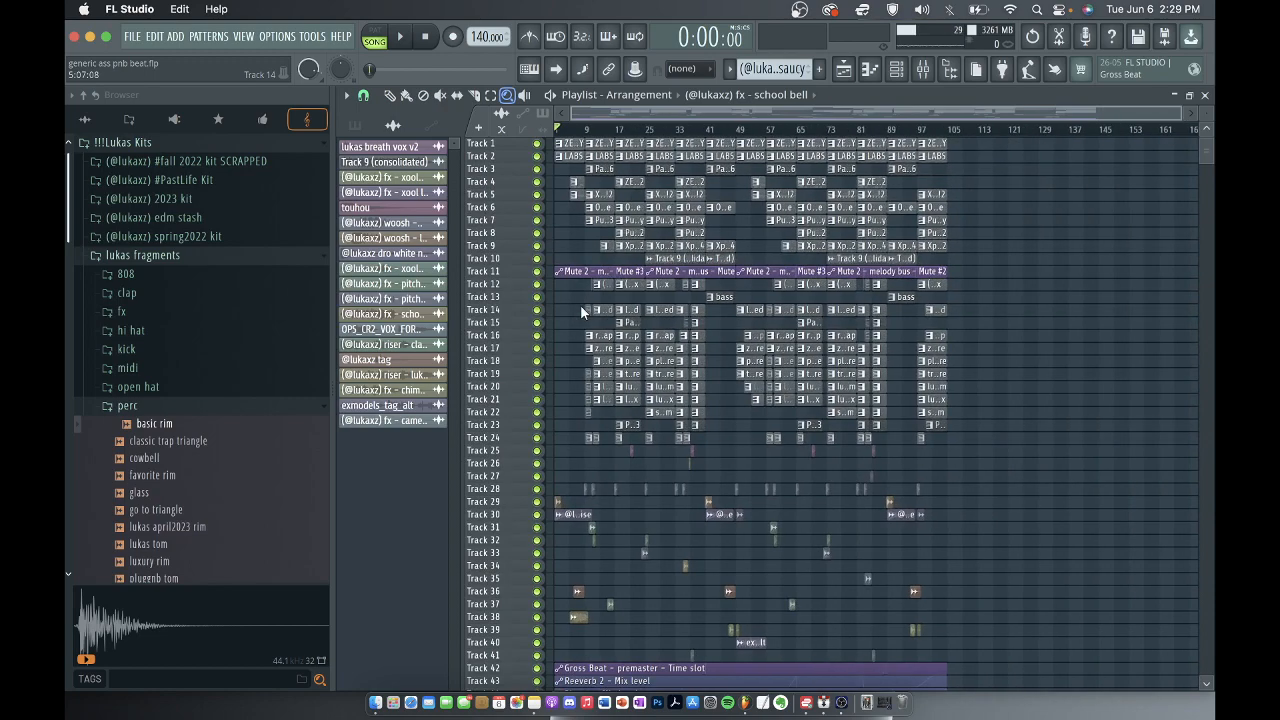
scroll(581, 313, "down", 5)
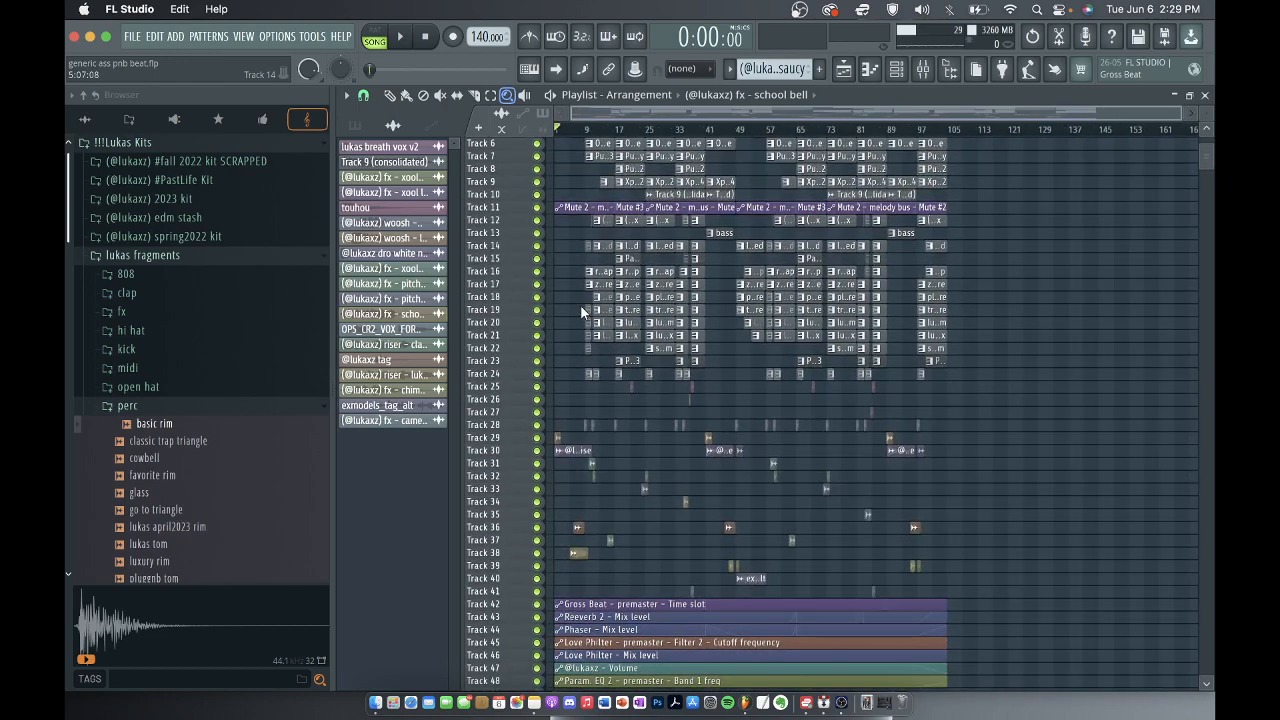
scroll(580, 305, "up", 5)
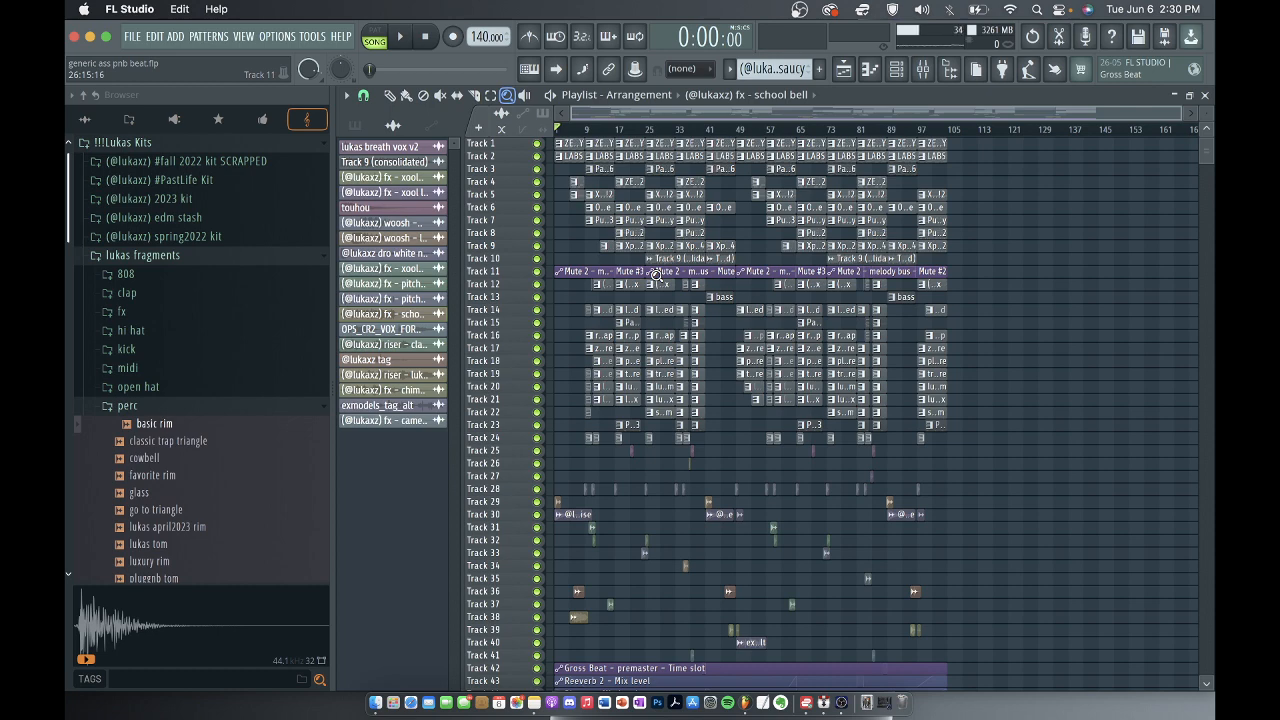
key("p")
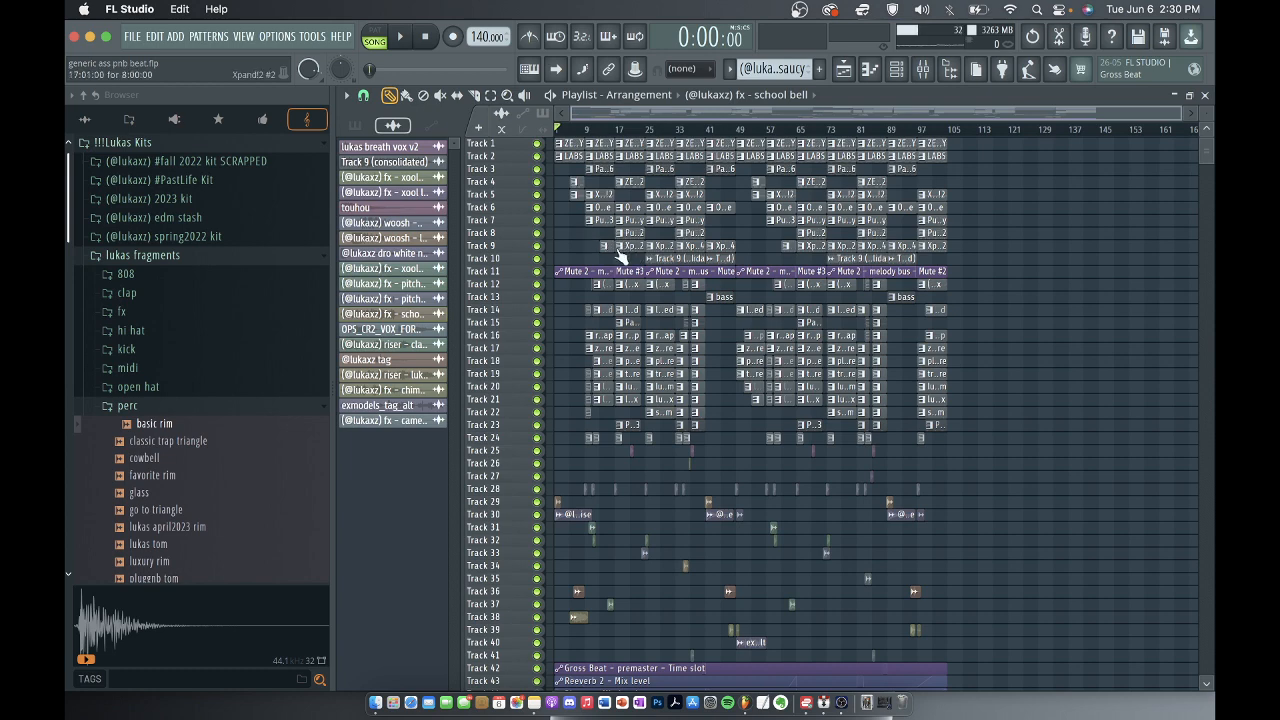
Inspect the adjustment eq and high/low cut Pro-Q 3 curves on the master track in the mixer.
scroll(620, 257, "down", 5)
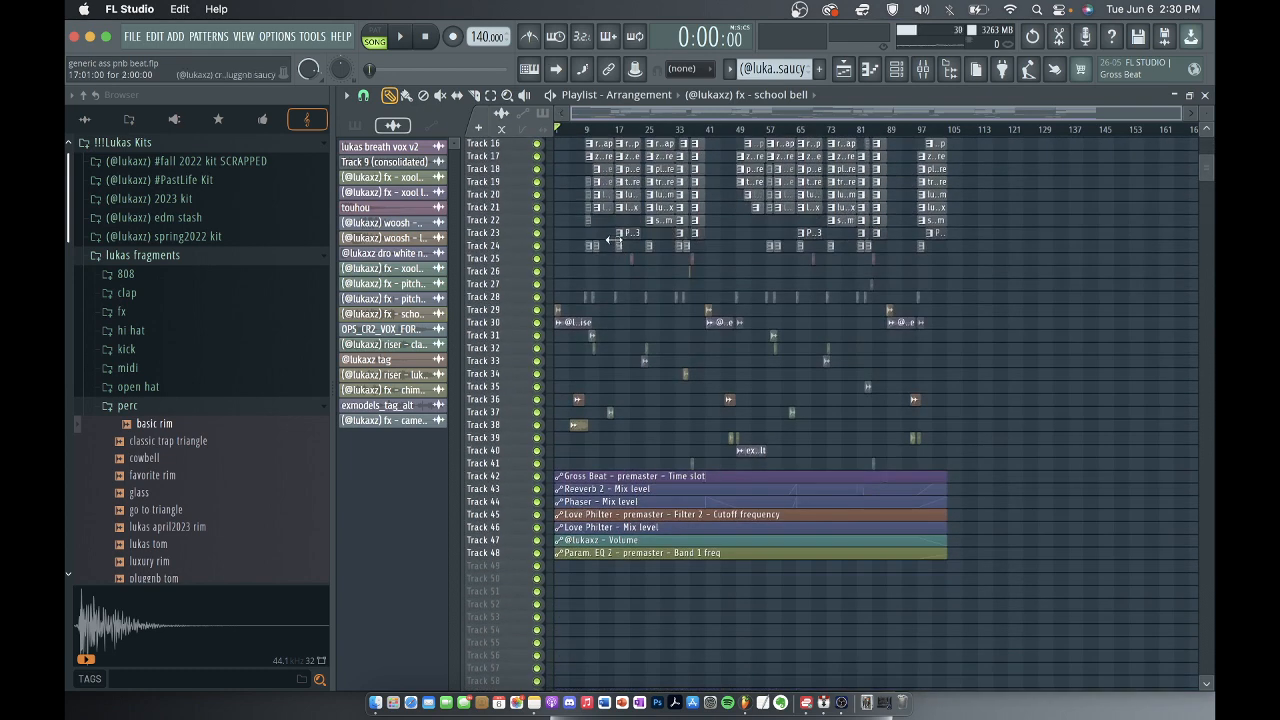
scroll(615, 240, "up", 3)
scroll(546, 406, "up", 5)
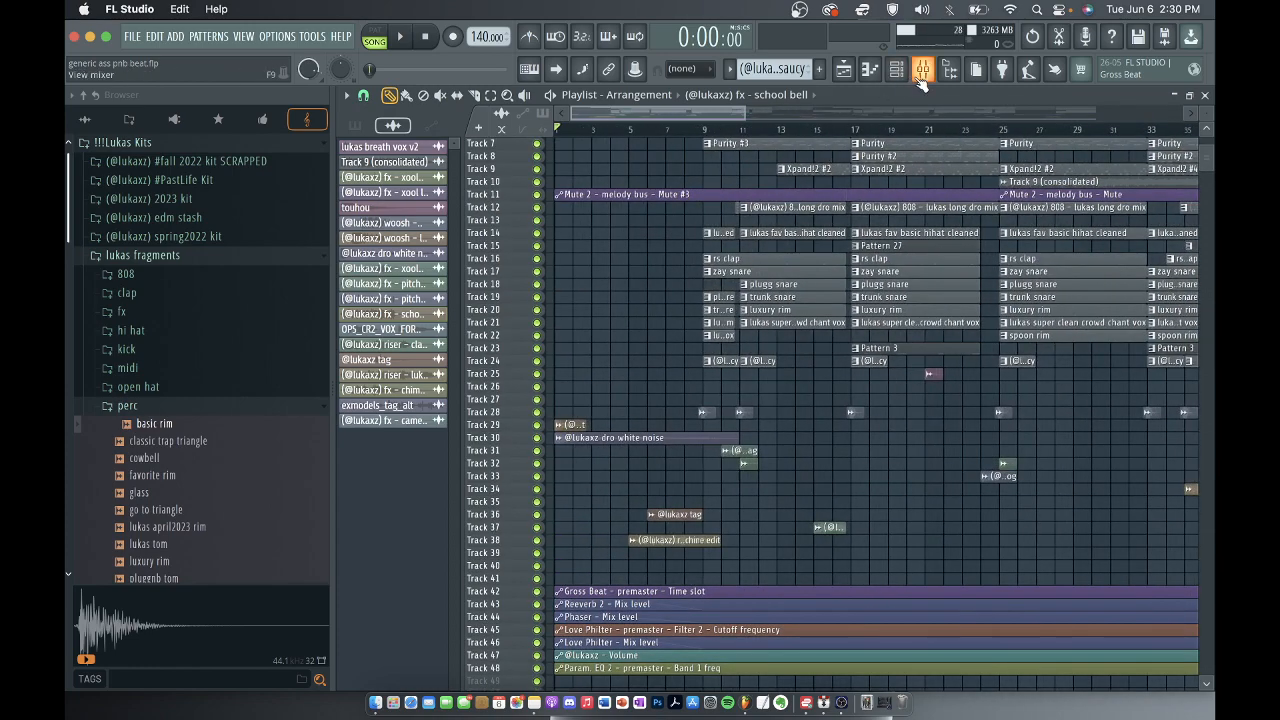
left_click(922, 69)
left_click(398, 215)
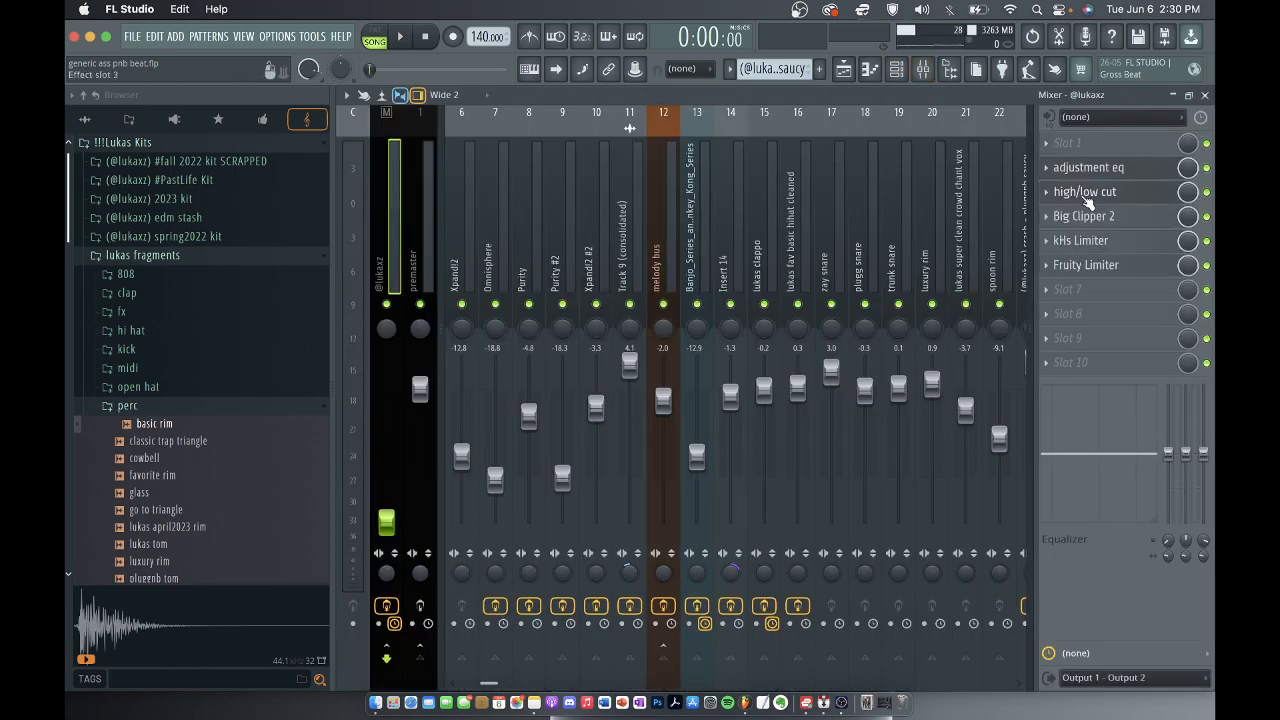
left_click(1082, 172)
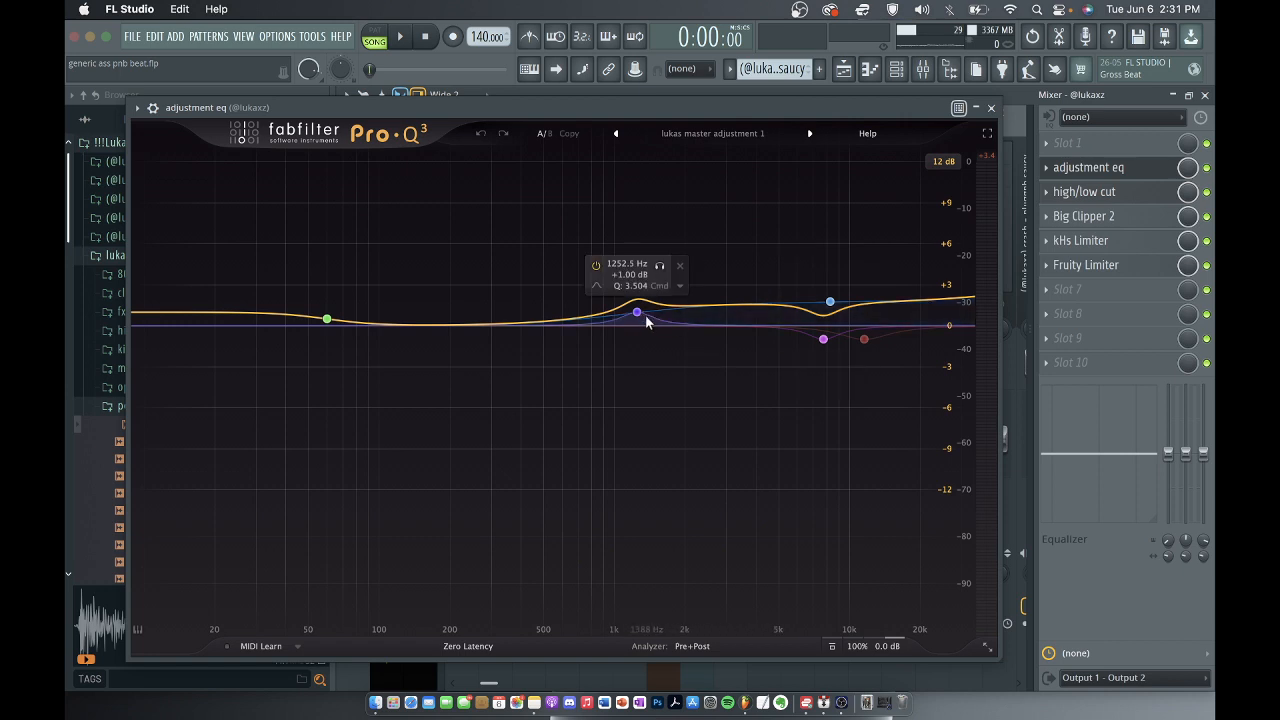
left_click(991, 108)
left_click(1078, 196)
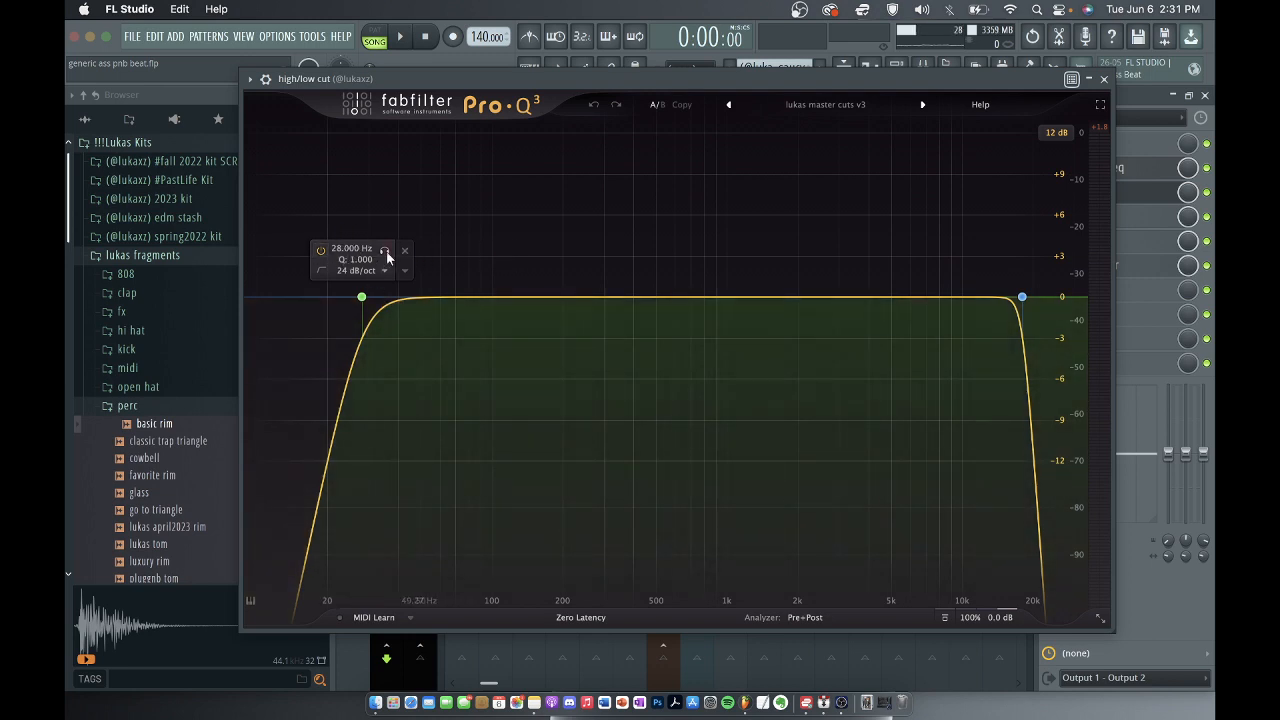
left_click(1104, 79)
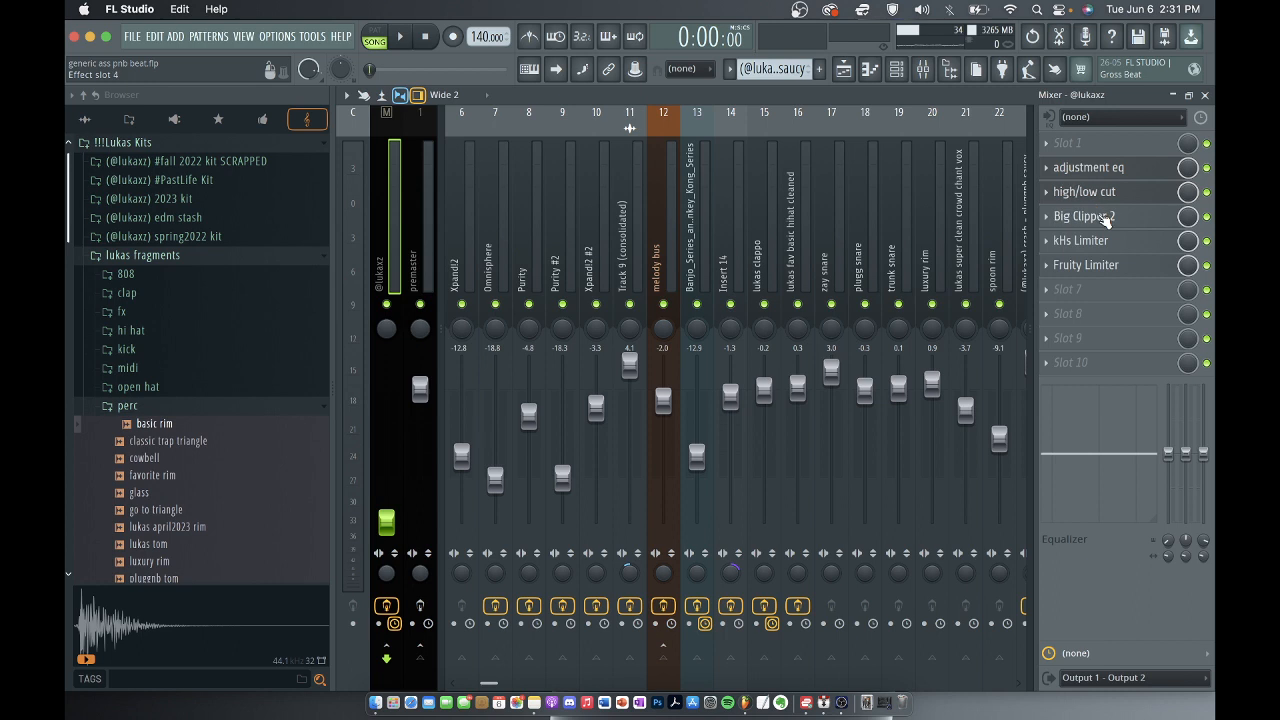
Inspect the Big Clipper 2 and kHs Limiter settings on the master track, closing each plugin window.
left_click(1099, 218)
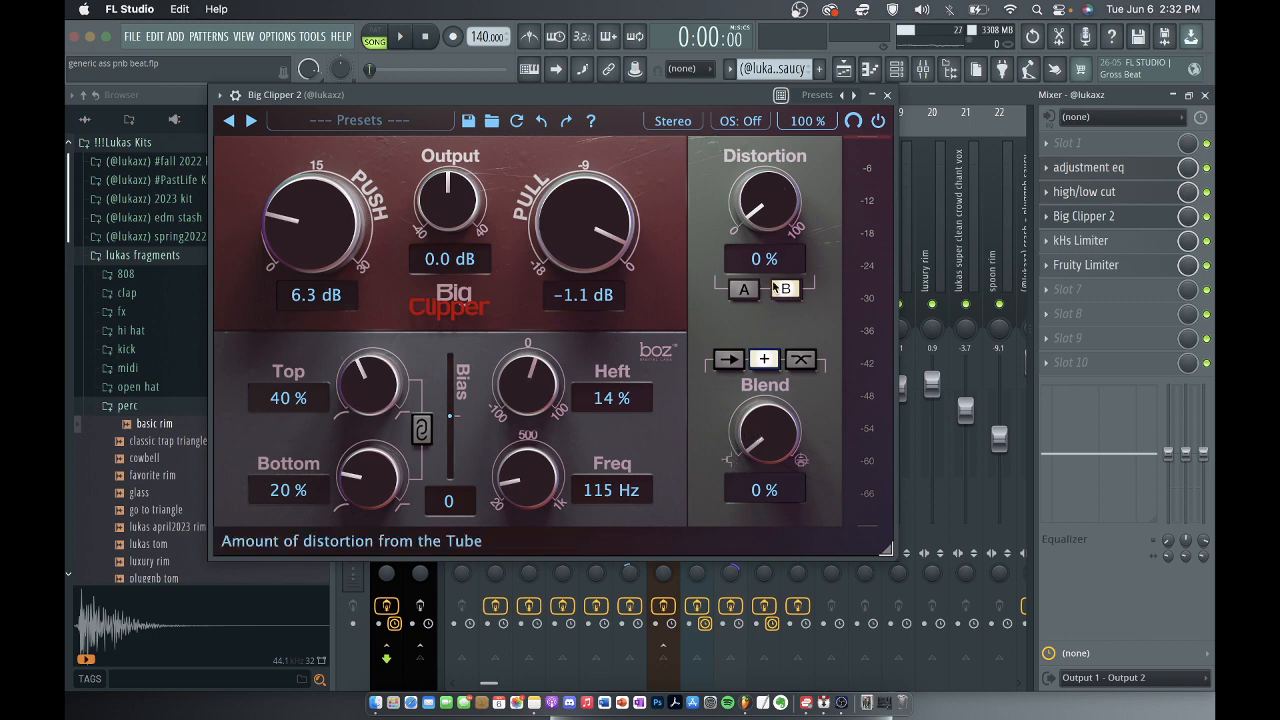
left_click(886, 95)
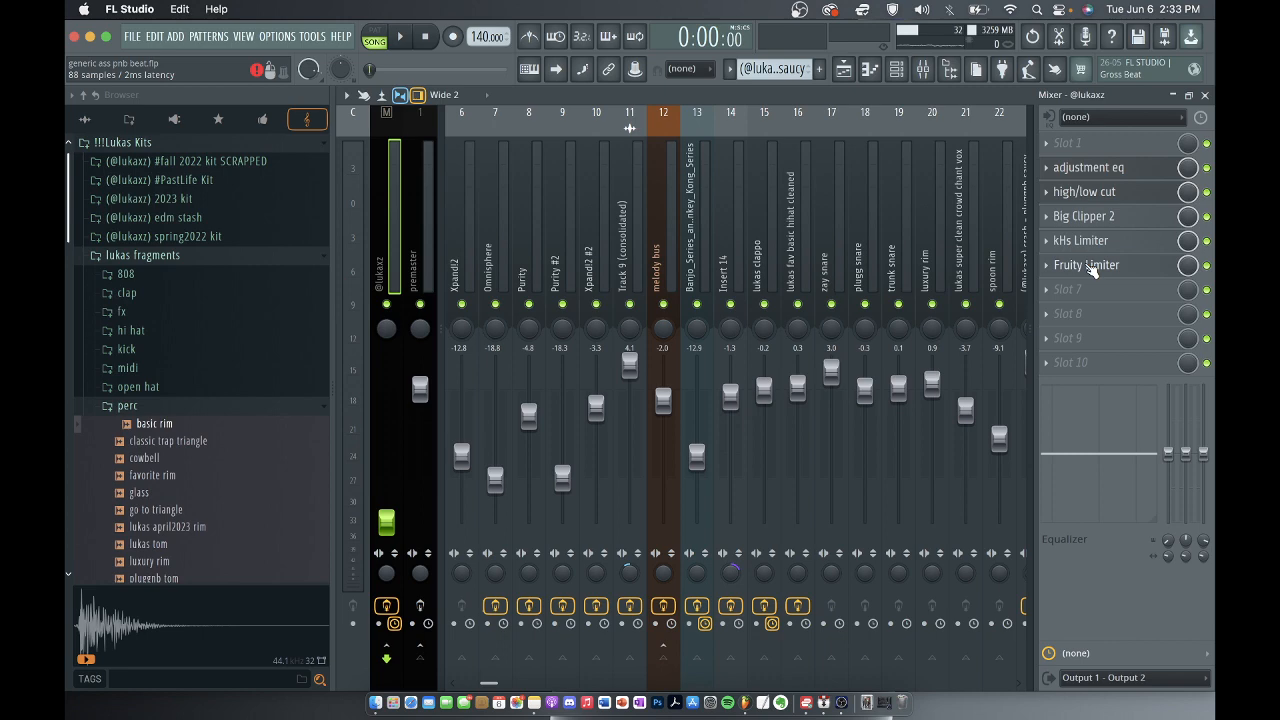
left_click(1090, 217)
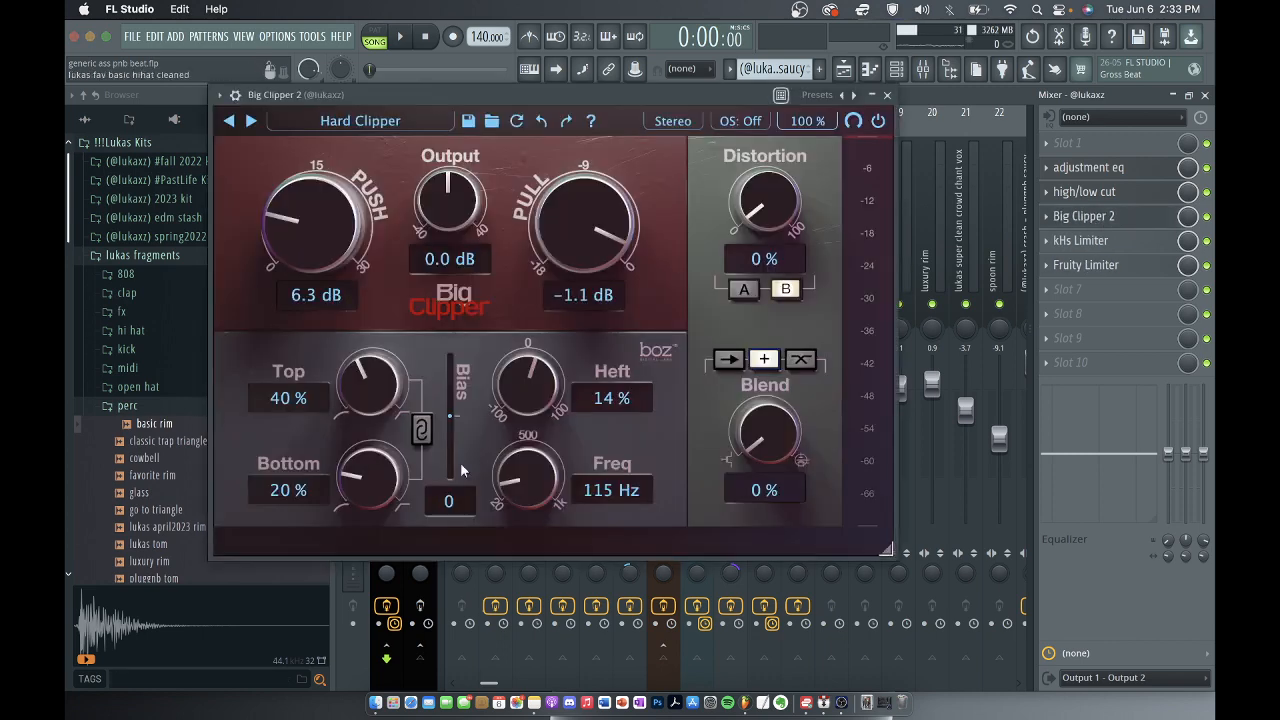
left_click(887, 95)
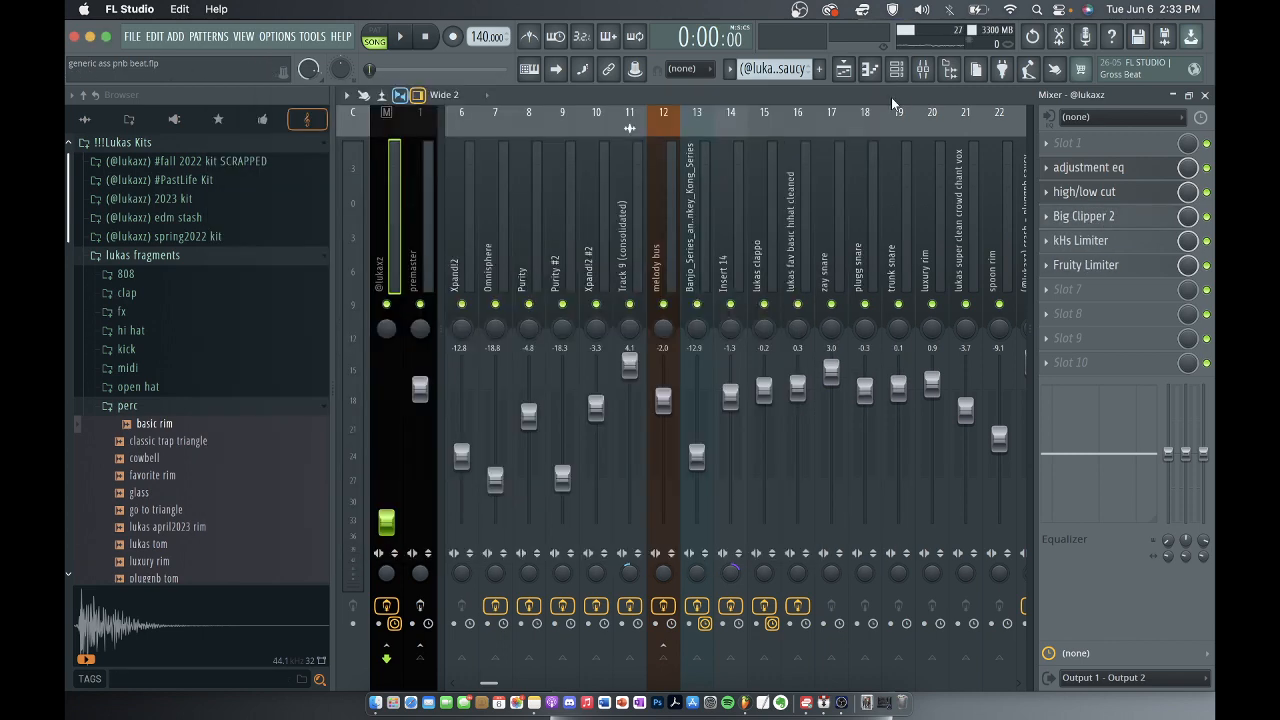
left_click(1090, 244)
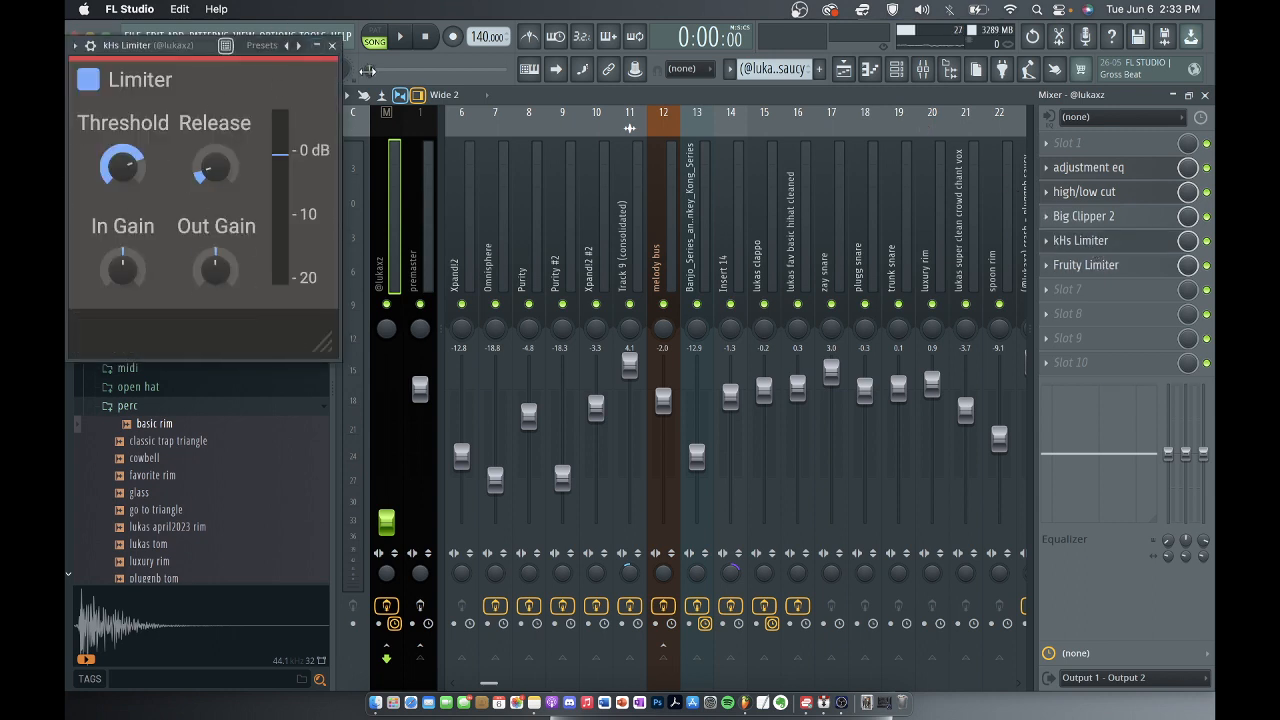
mouse_move(205, 65)
left_click(333, 46)
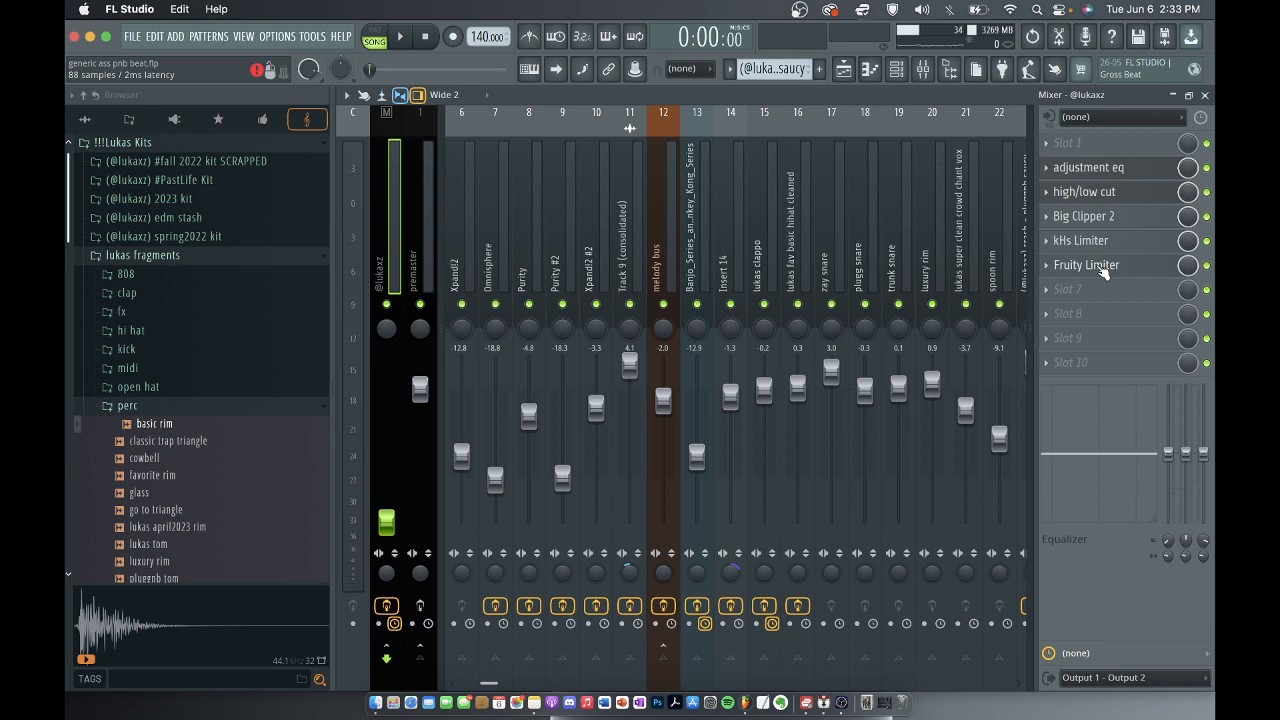
View the Fruity Limiter on the master track, and delete it from slot 6.
left_click(1090, 265)
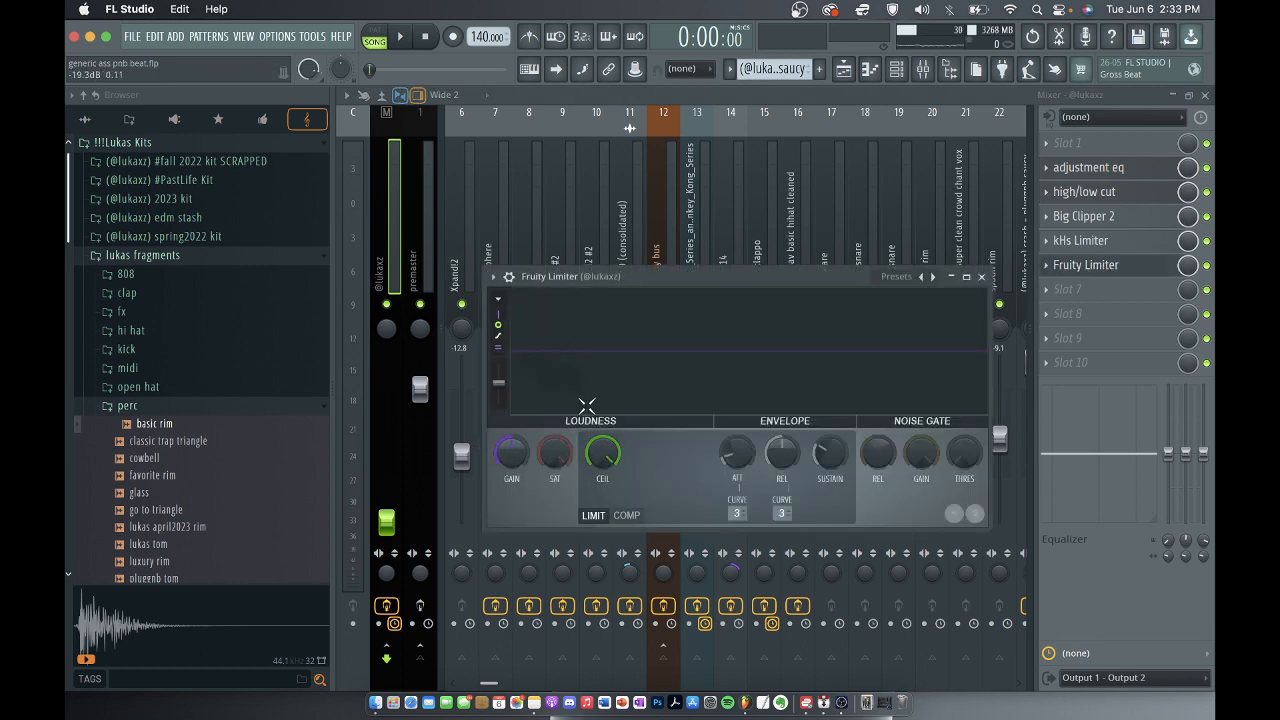
left_click(982, 277)
left_click(1046, 265)
left_click(1092, 314)
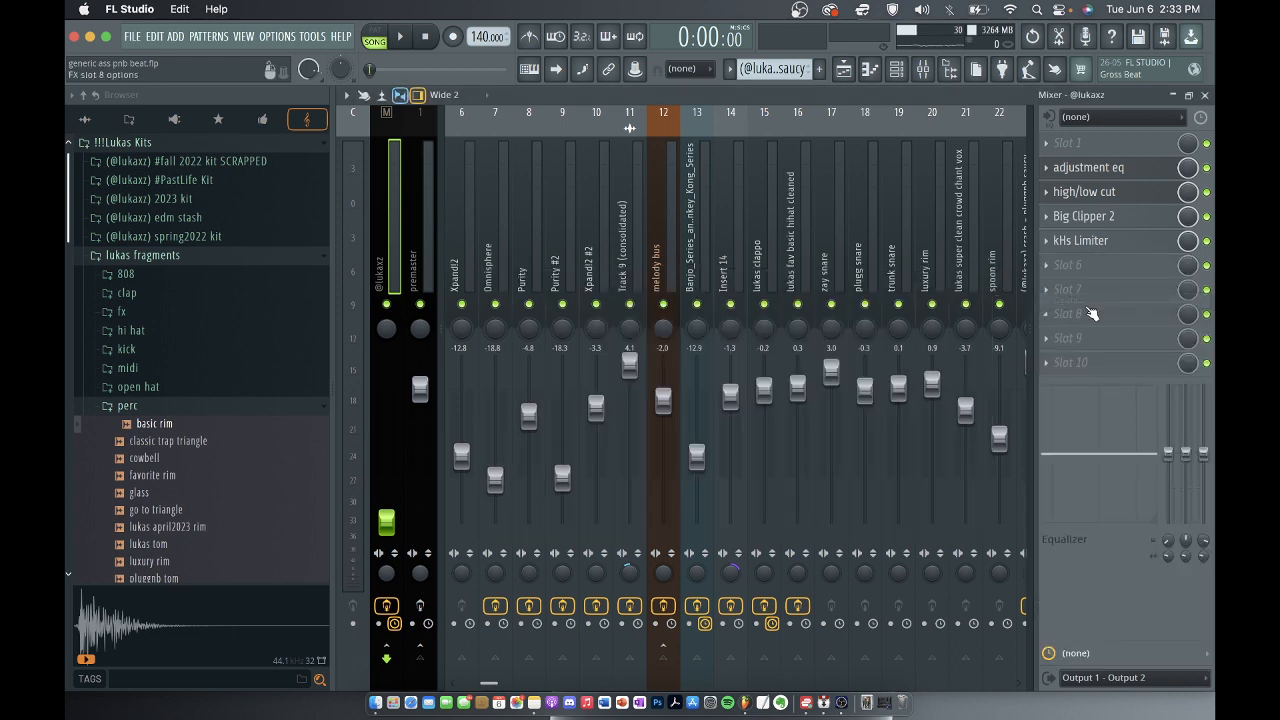
Show the premaster track's effect chain in the mixer, and close the mixer.
left_click(416, 212)
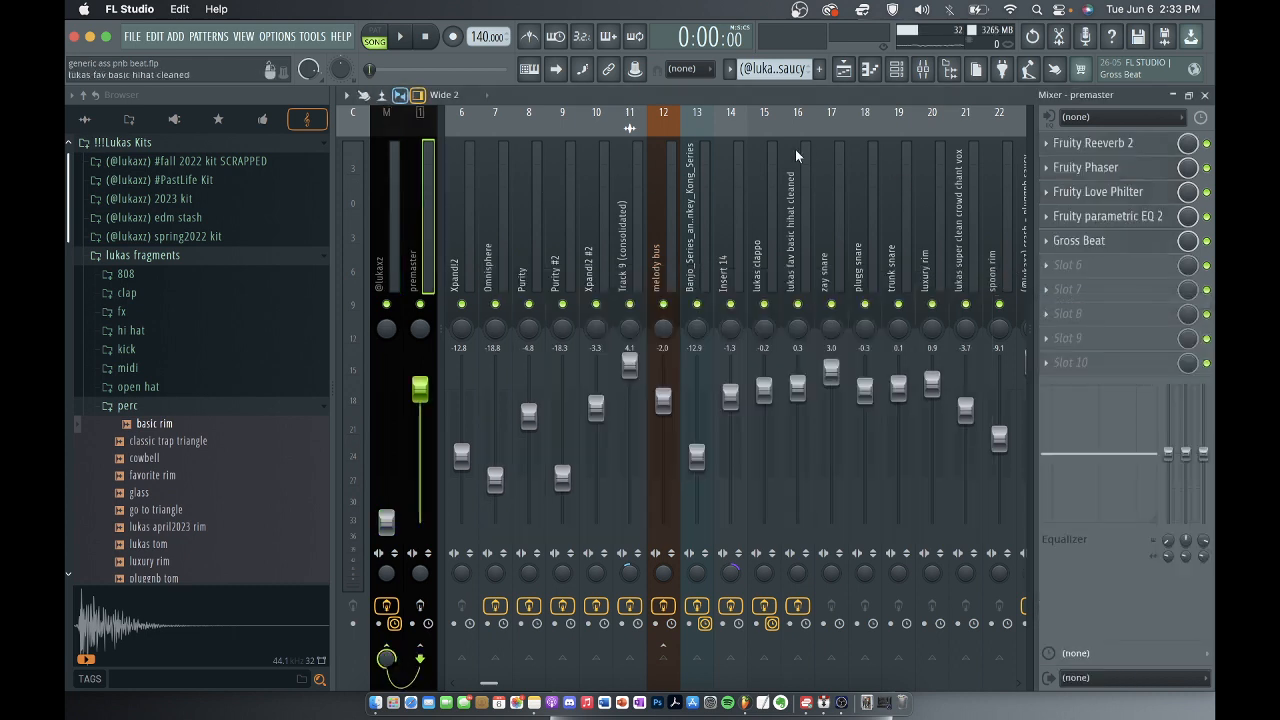
scroll(631, 162, "left", 4)
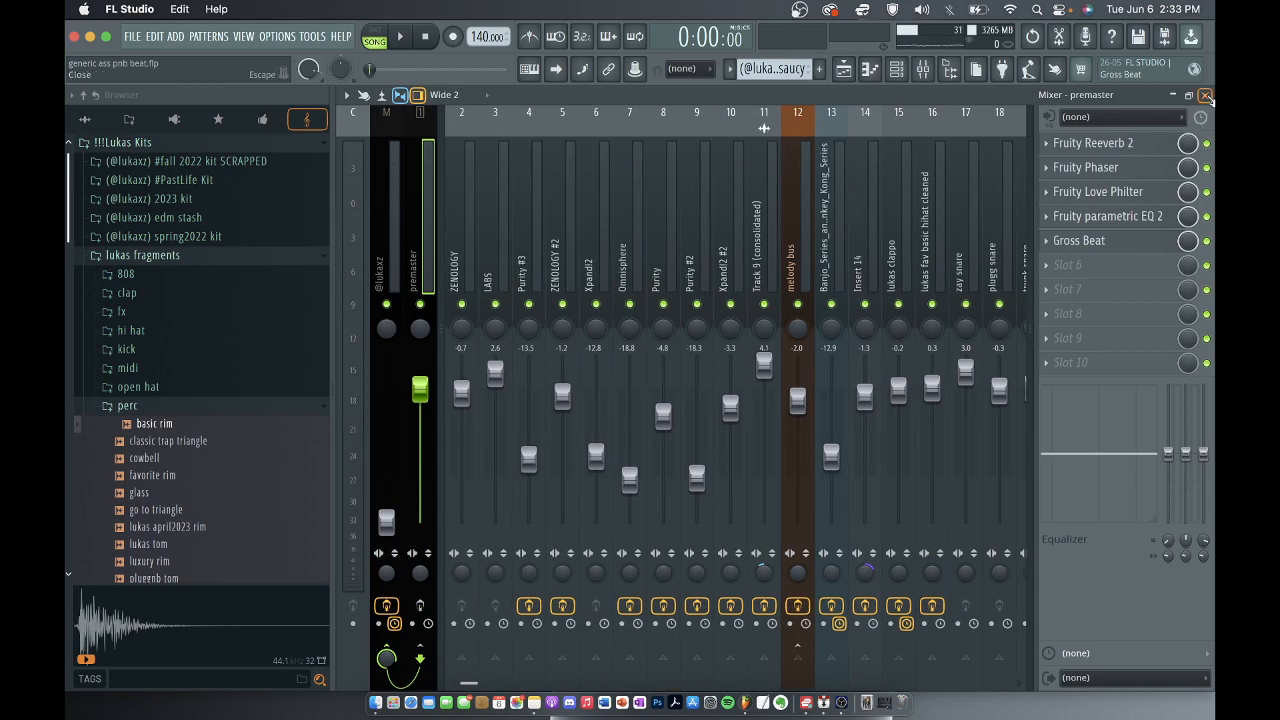
left_click(1205, 95)
Look over the full arrangement in the playlist, and play the song from the start.
scroll(718, 385, "down", 3)
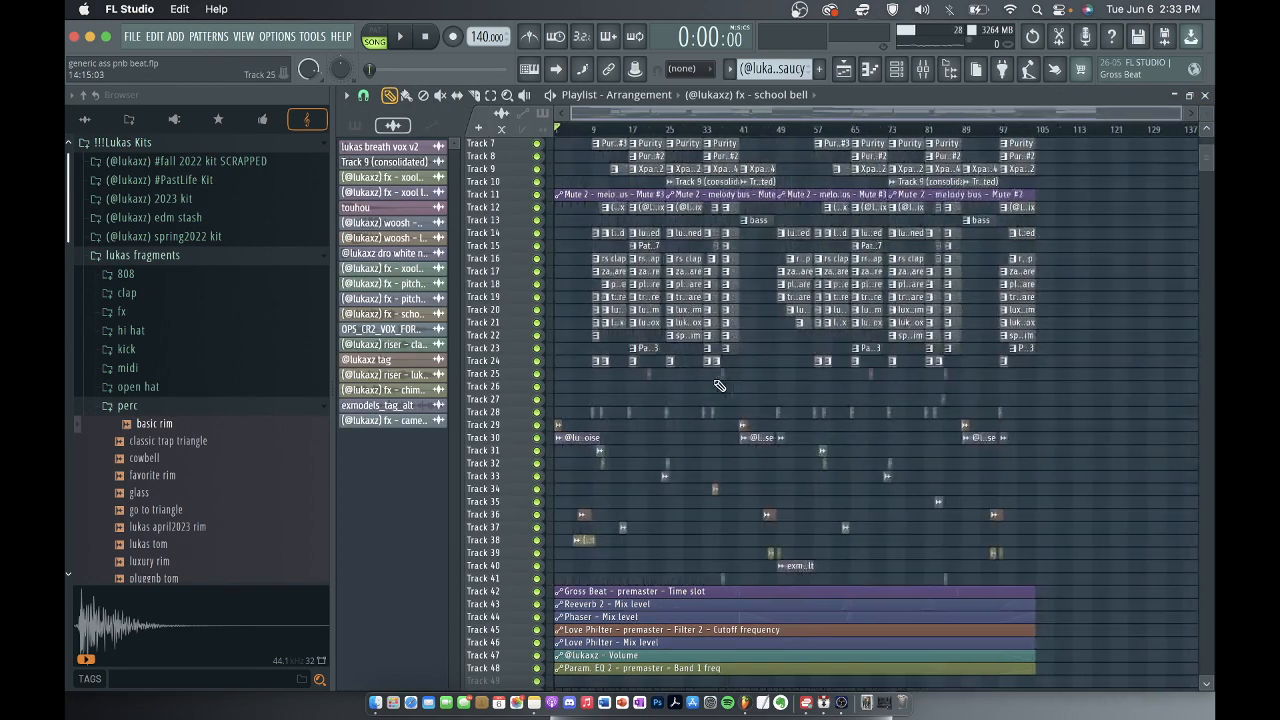
scroll(718, 385, "up", 3)
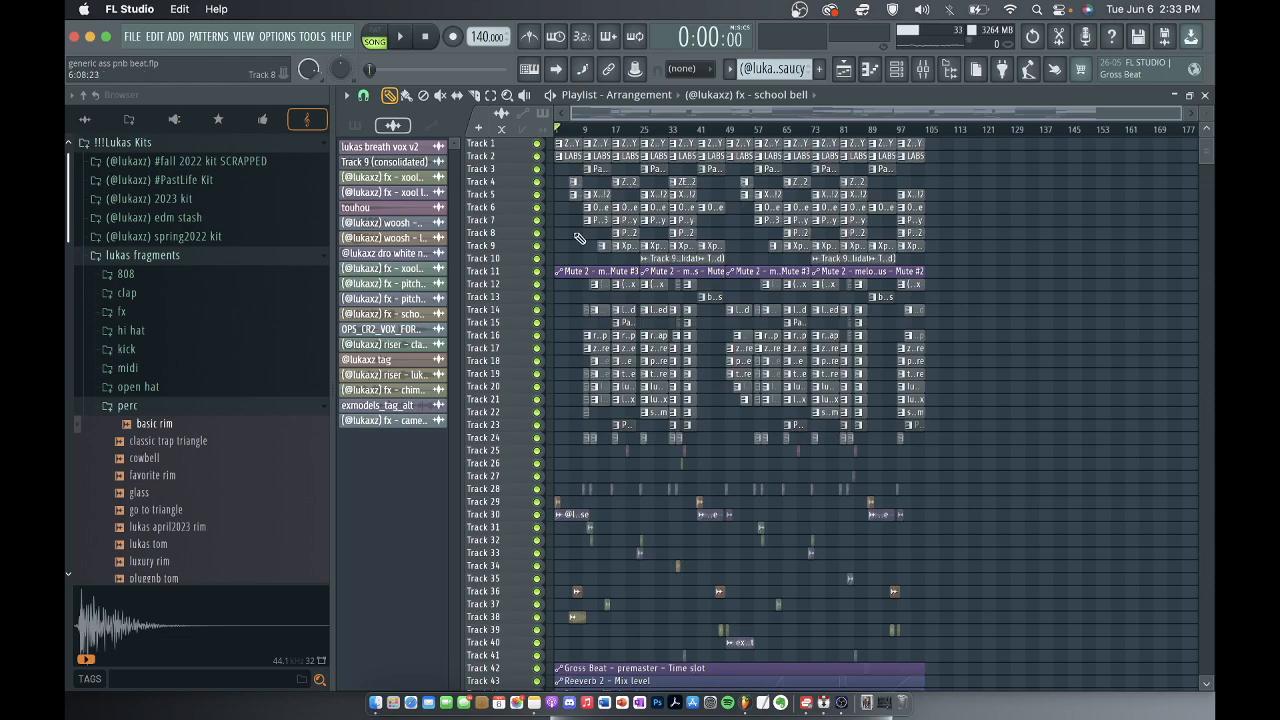
scroll(578, 237, "down", 4)
scroll(578, 237, "up", 4)
key("space")
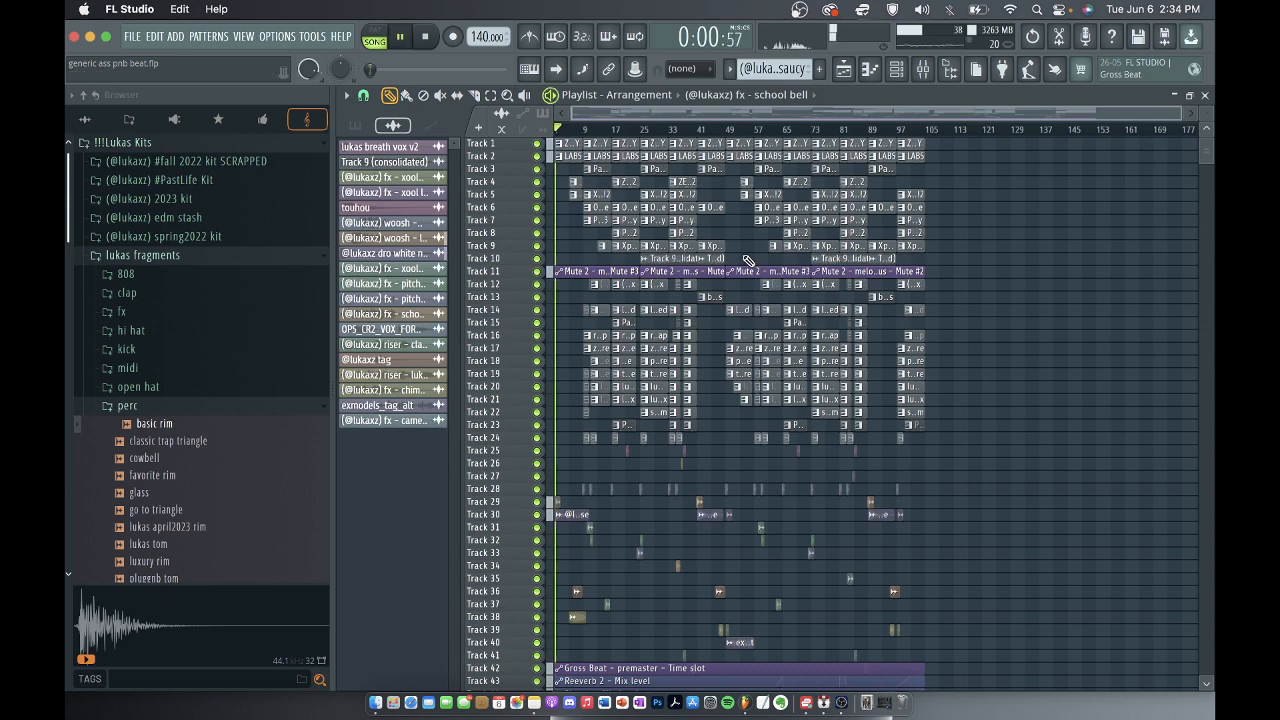
Enlarge the playlist view with the Zoom tool to fit the full arrangement from Track 1 during playback.
scroll(933, 356, "down", 6)
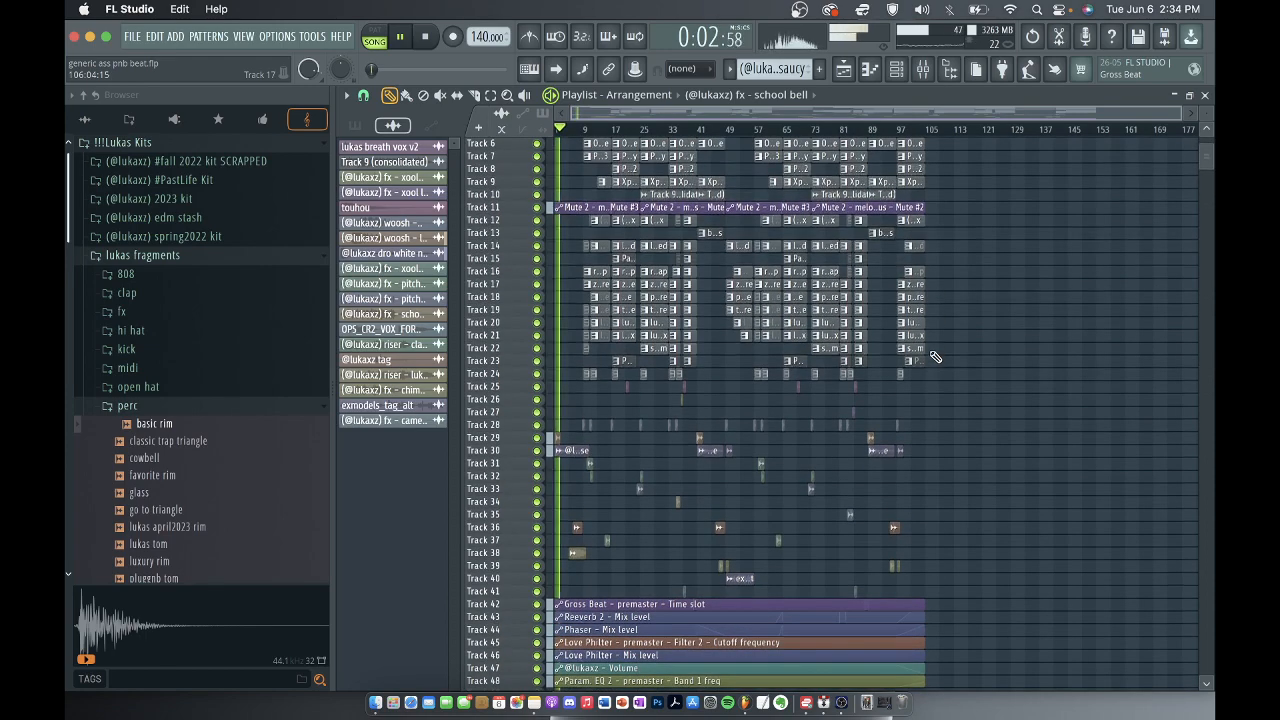
scroll(933, 356, "up", 1)
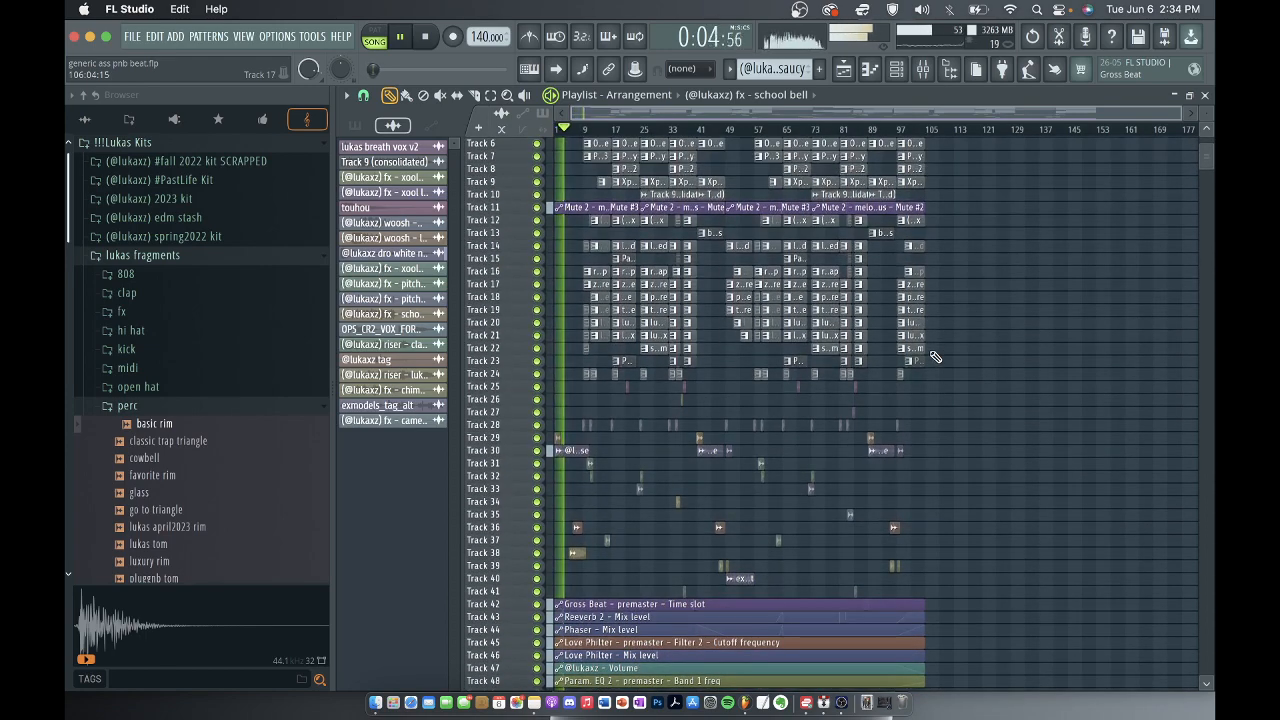
left_click(508, 101)
left_click(972, 365)
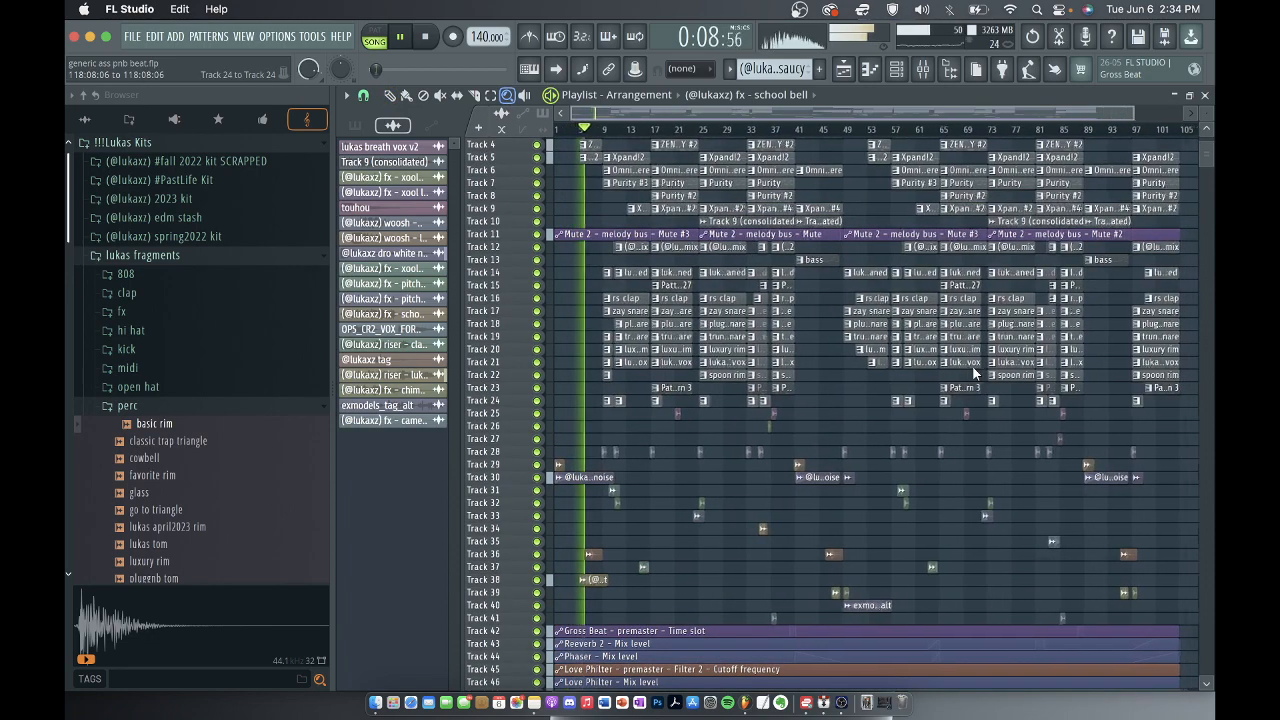
right_click(972, 365)
left_click(1116, 419)
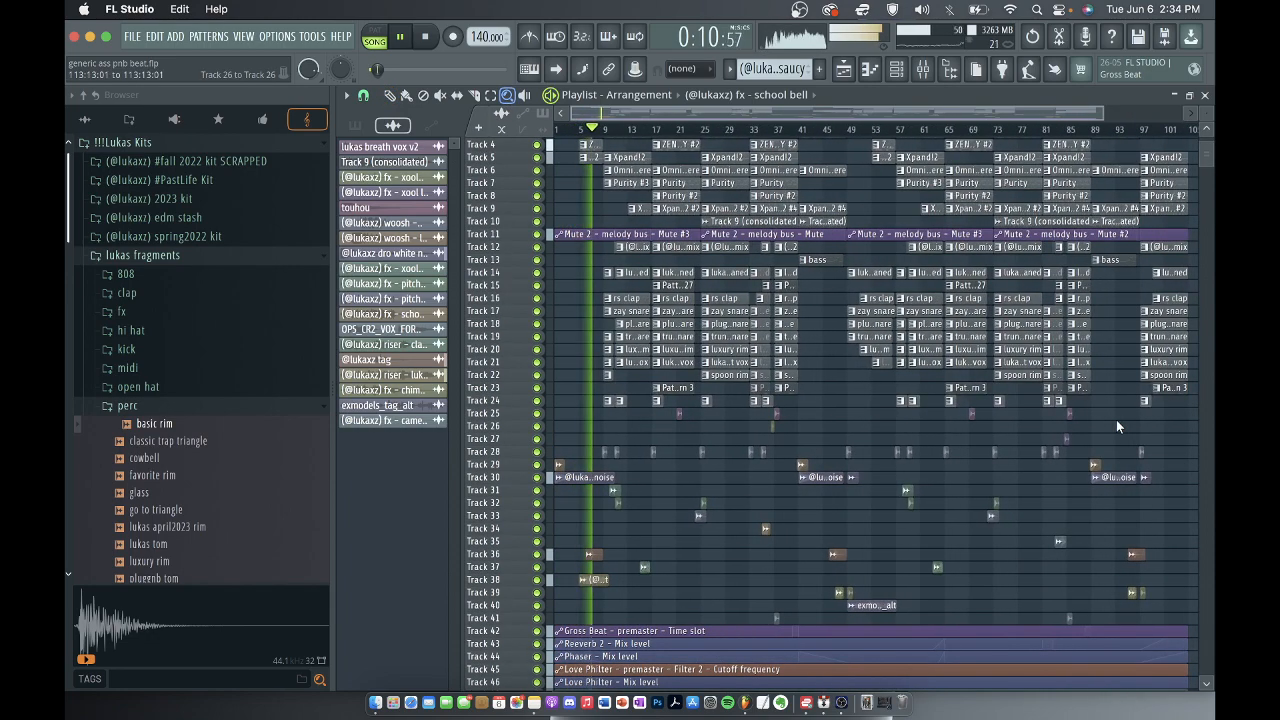
scroll(1116, 419, "up", 1)
scroll(1116, 419, "up", 2)
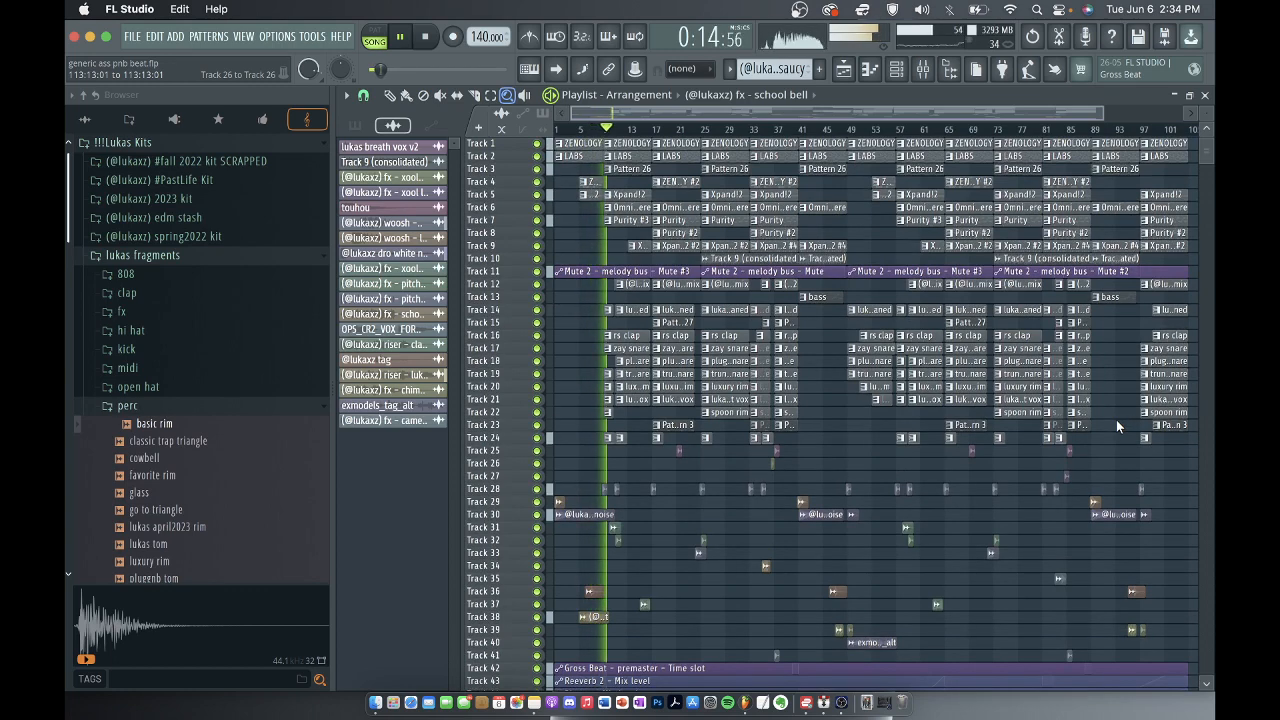
Check the track levels in the mixer at two points during playback, returning to the playlist each time.
left_click(922, 68)
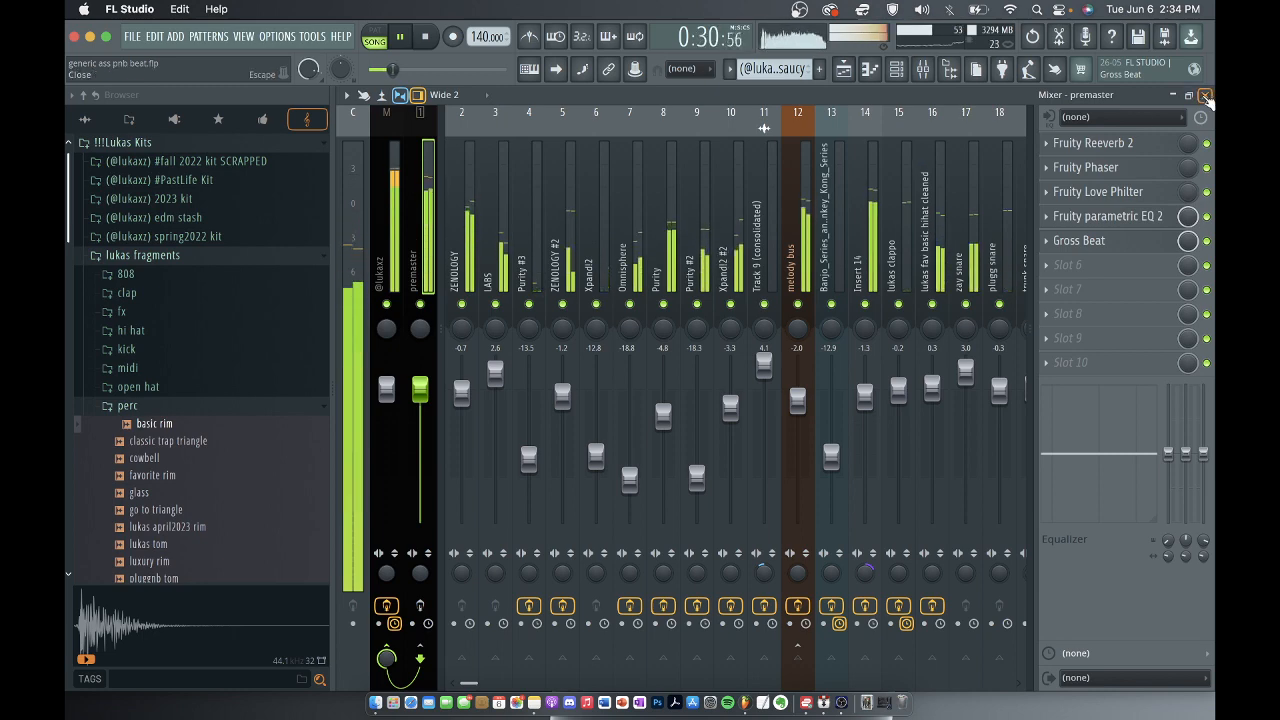
left_click(1206, 95)
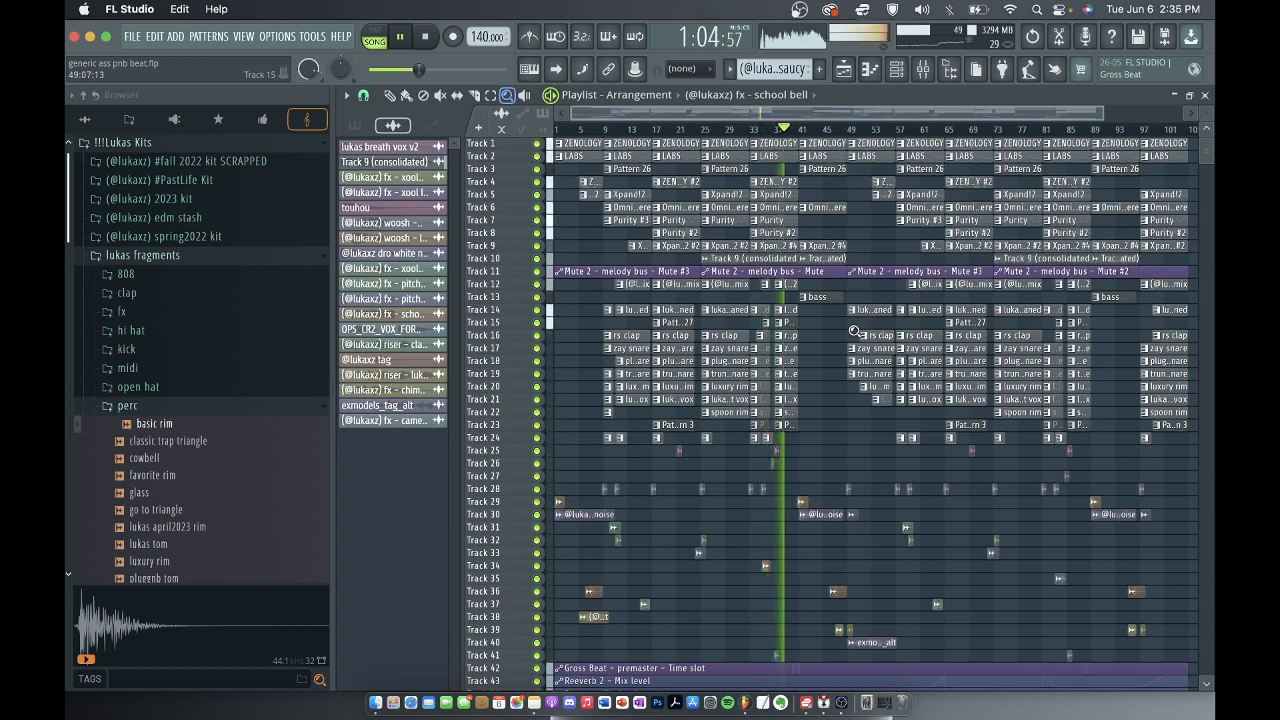
scroll(845, 338, "down", 2)
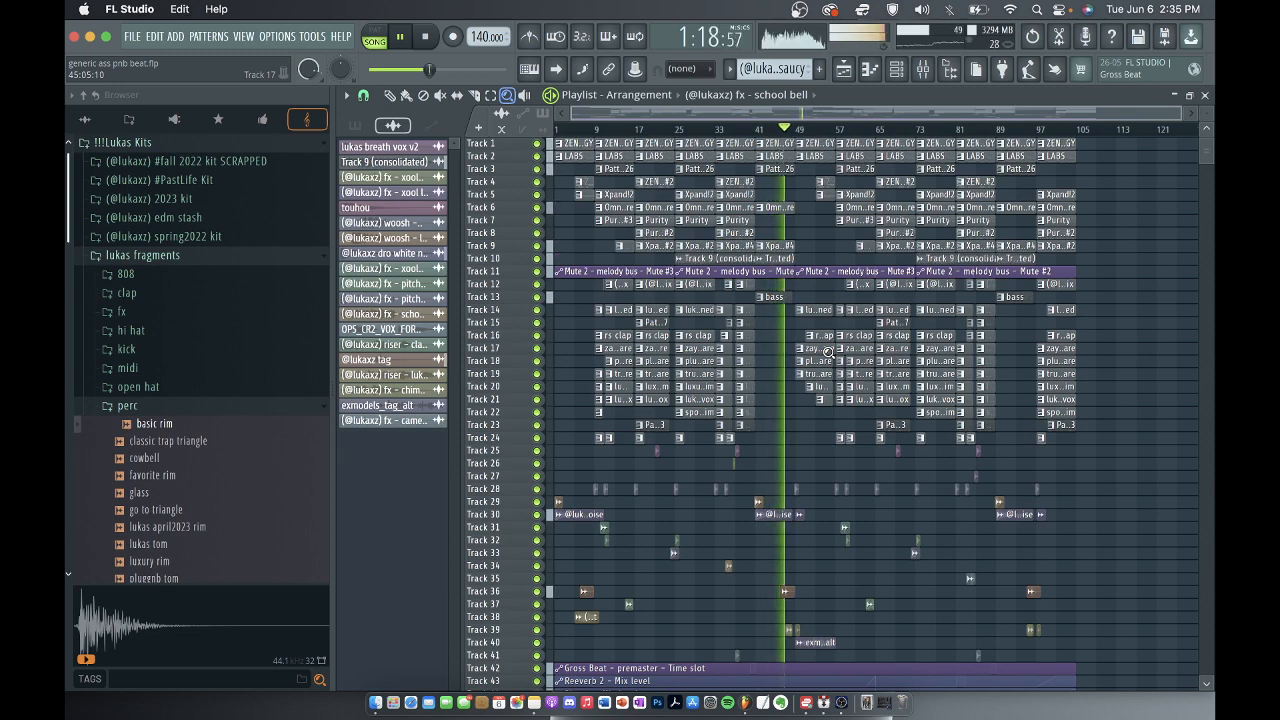
left_click(936, 79)
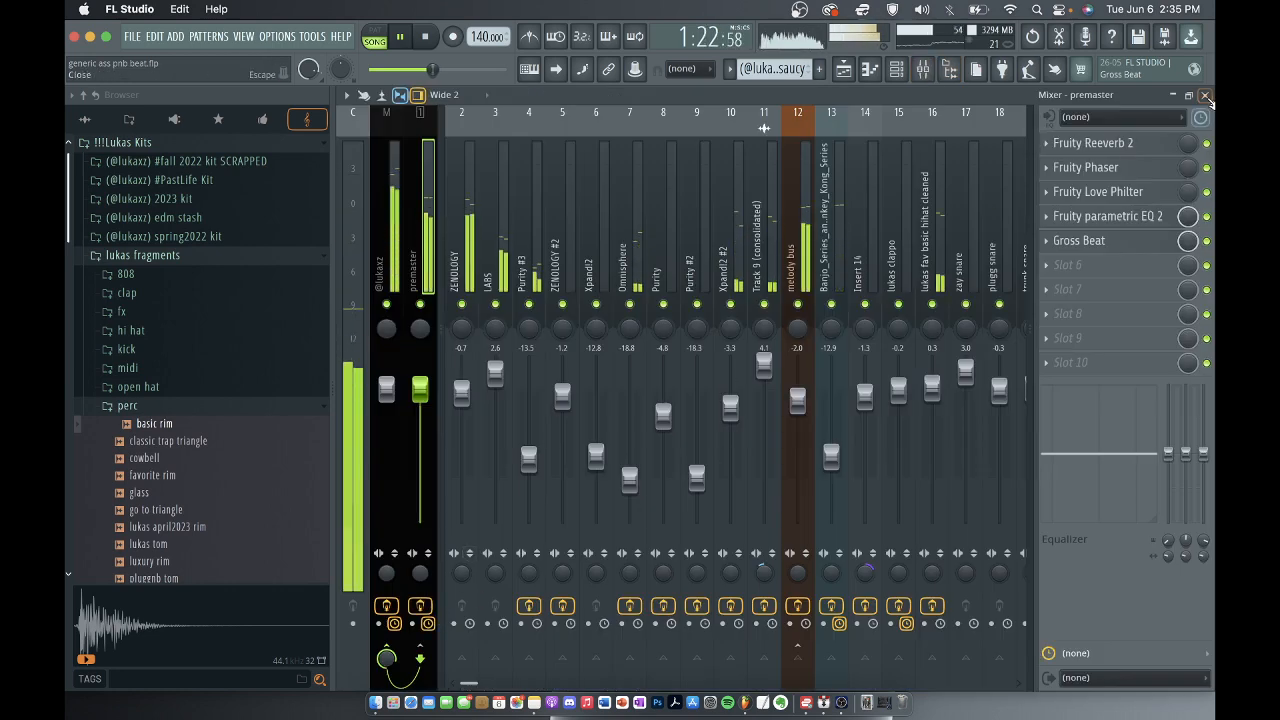
left_click(1207, 96)
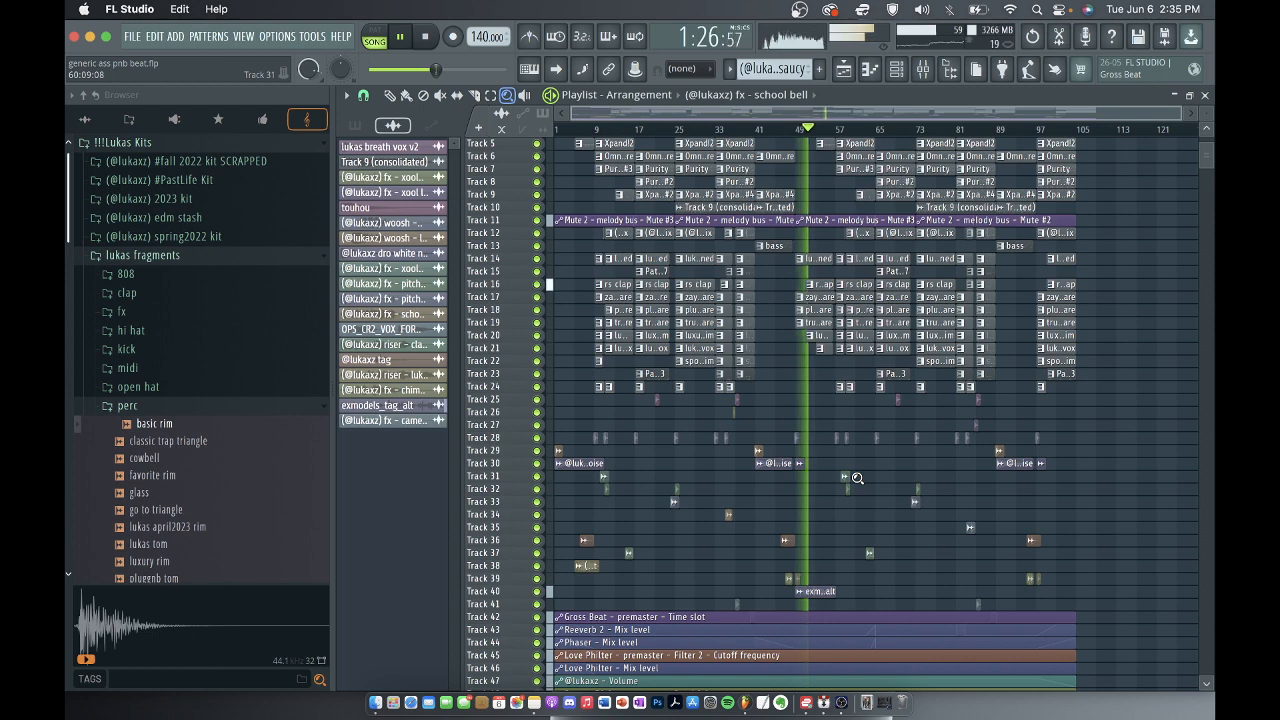
Switch the playlist to the Draw tool, and move playback to bar 41.
left_click(398, 100)
scroll(787, 137, "up", 2)
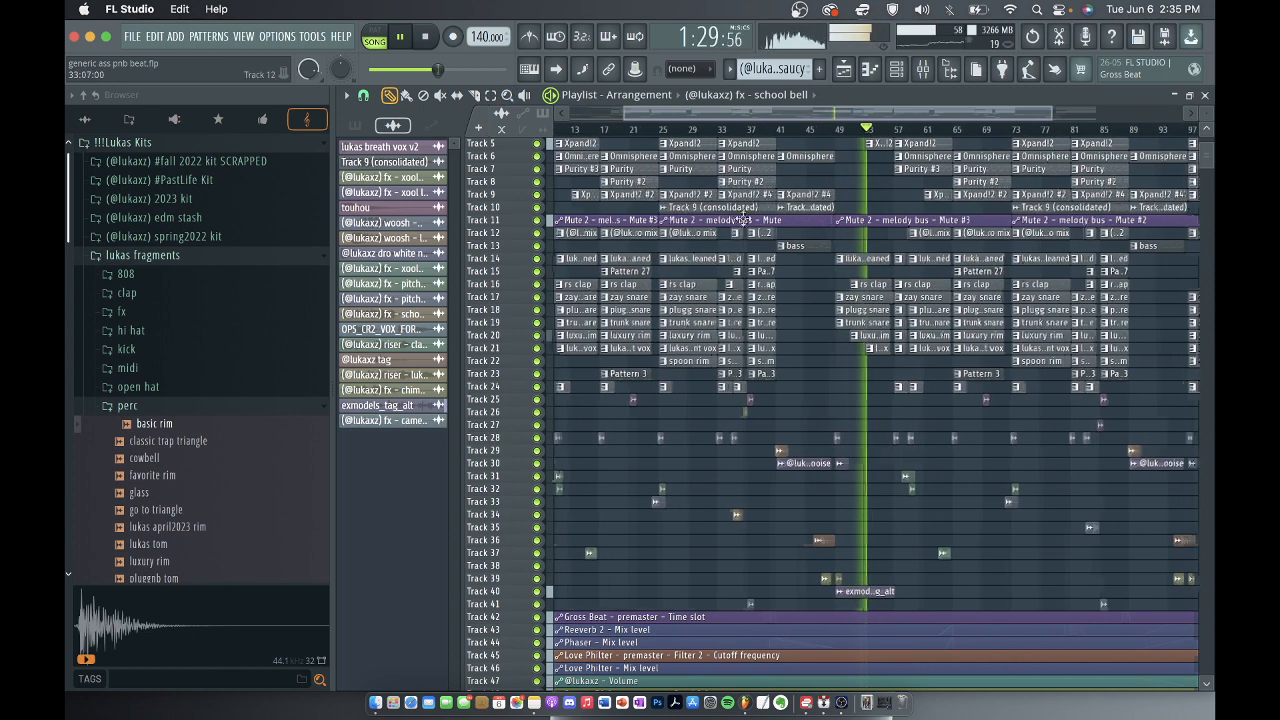
left_click(787, 137)
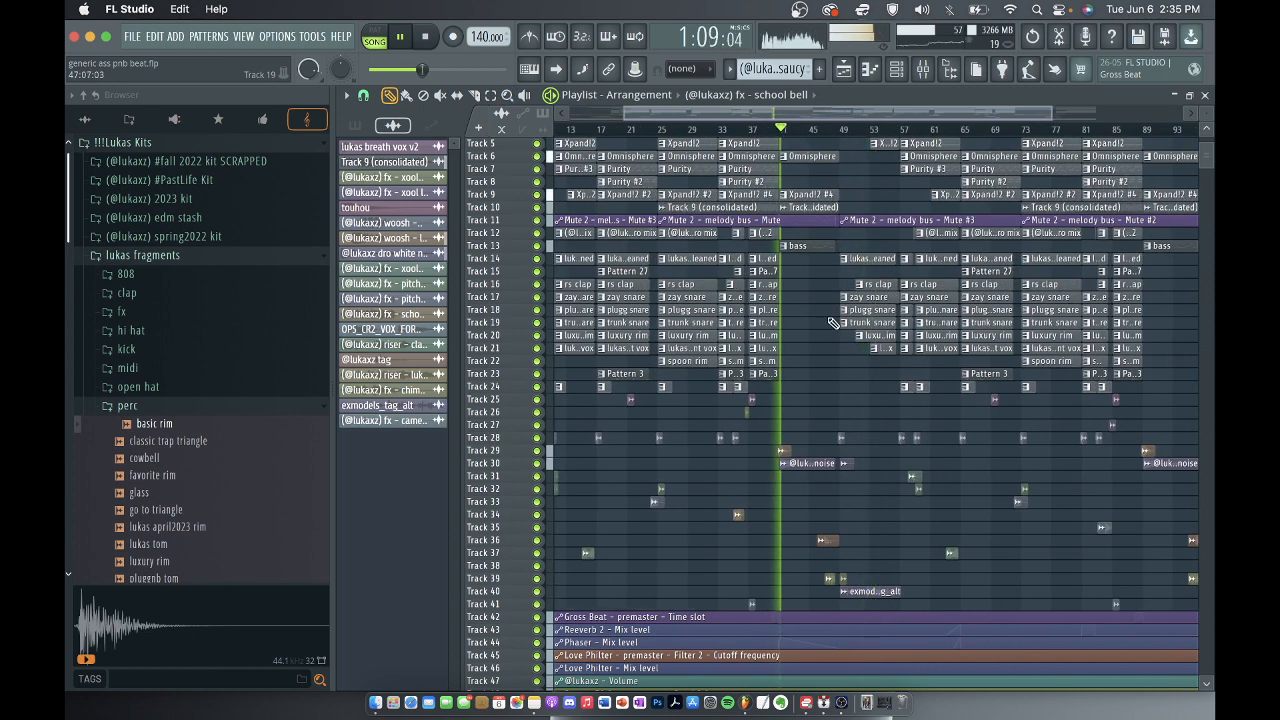
Add Fruity NoteBook to slot 8 of the premaster track in the mixer.
left_click(921, 70)
left_click(1086, 314)
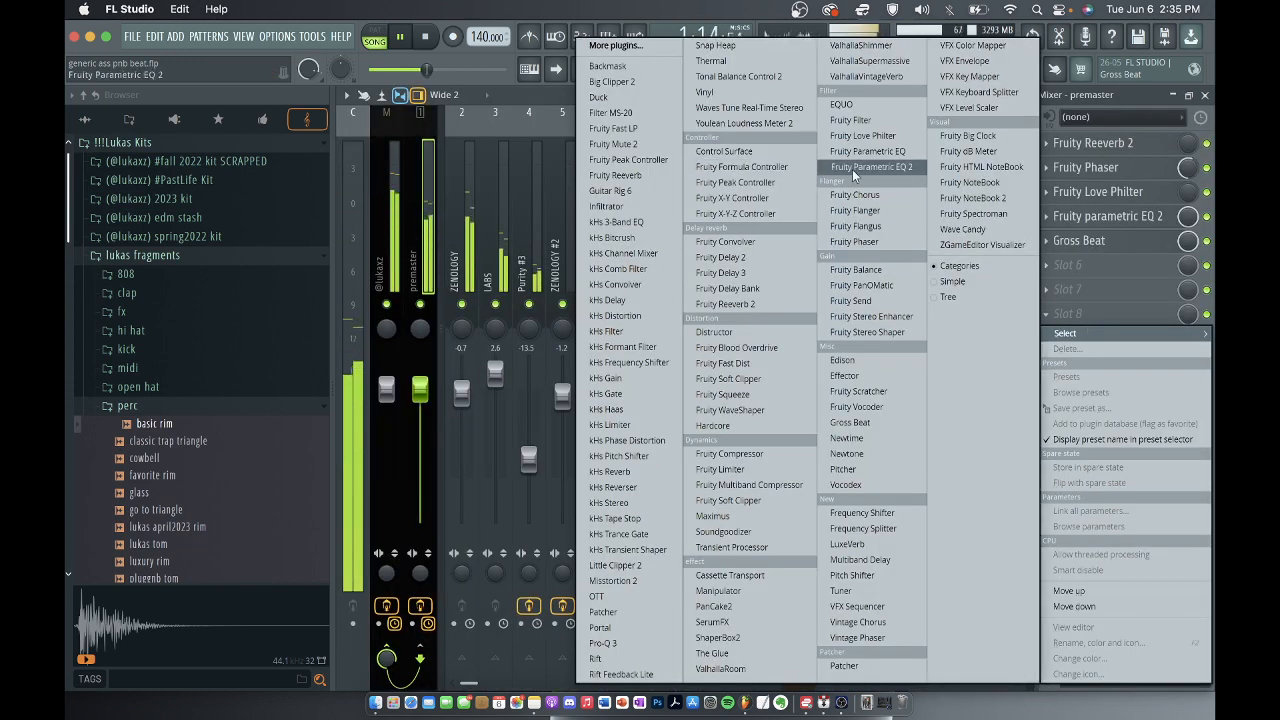
left_click(976, 182)
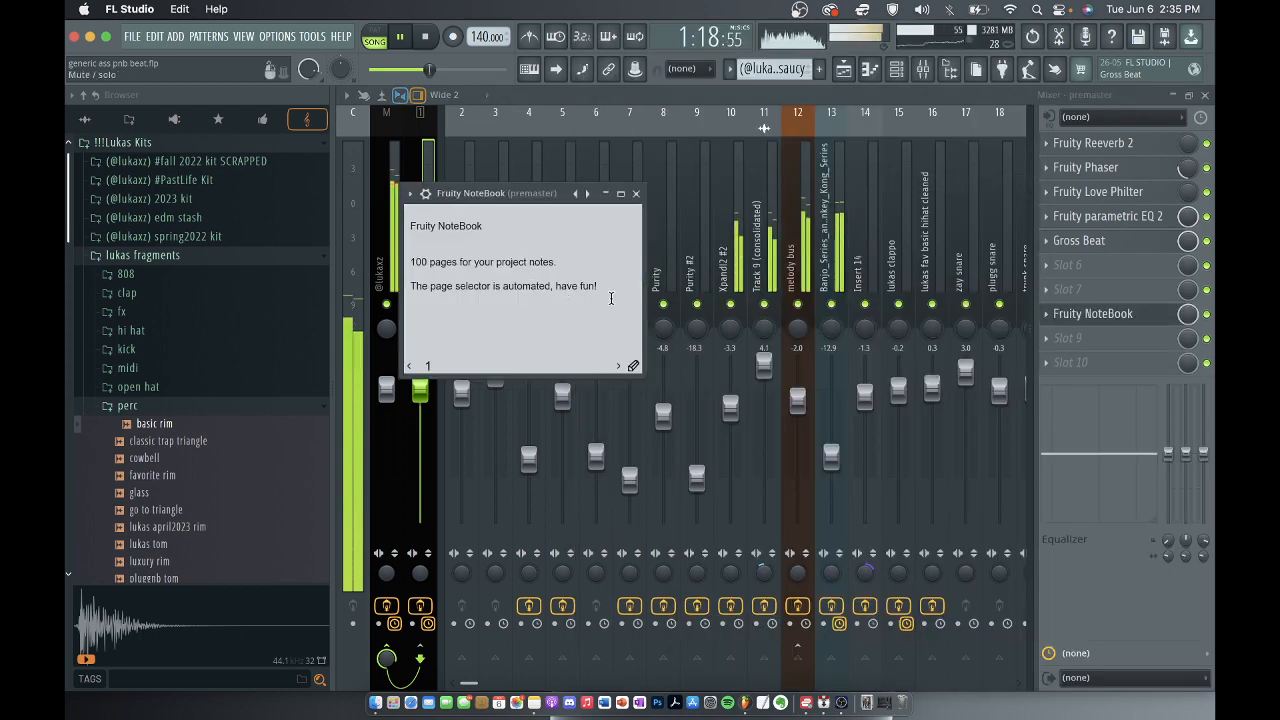
Replace the Fruity NoteBook's default text with "i forgot to turn the premaster fx back on--sorry!" and close the note.
left_click_drag(598, 290, 399, 217)
key("BackSpace")
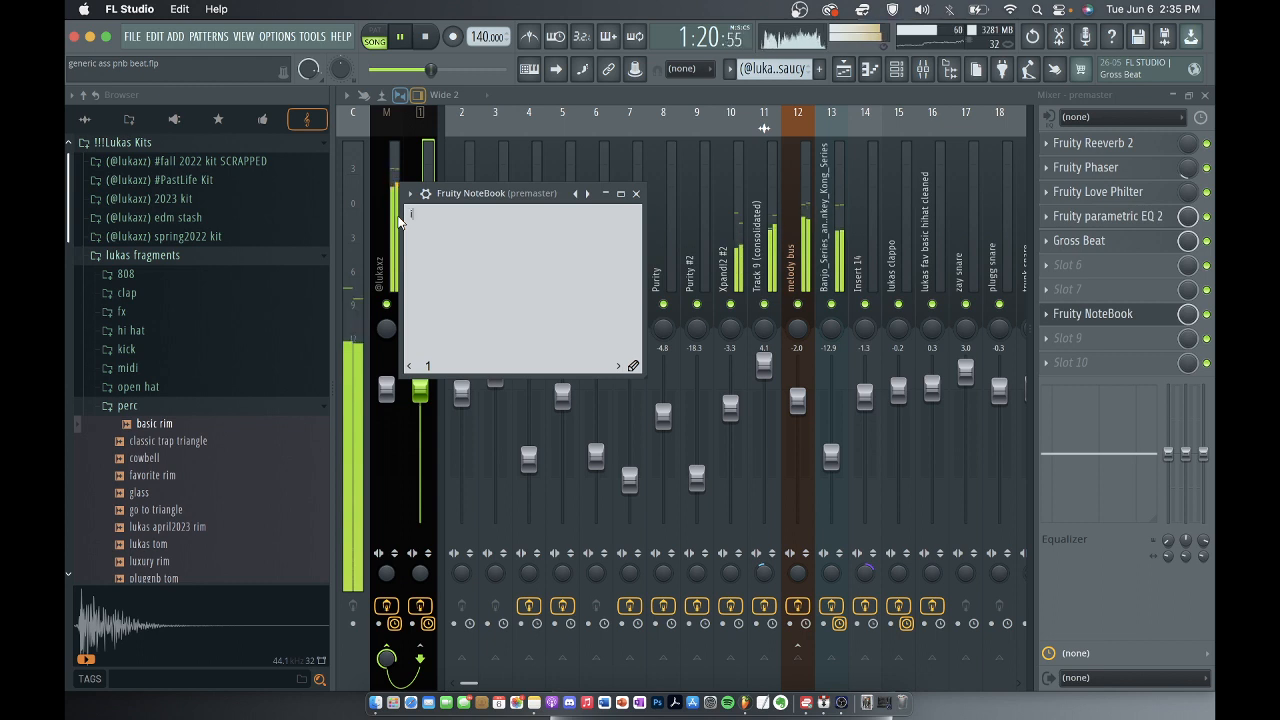
type("i forgot to turn ")
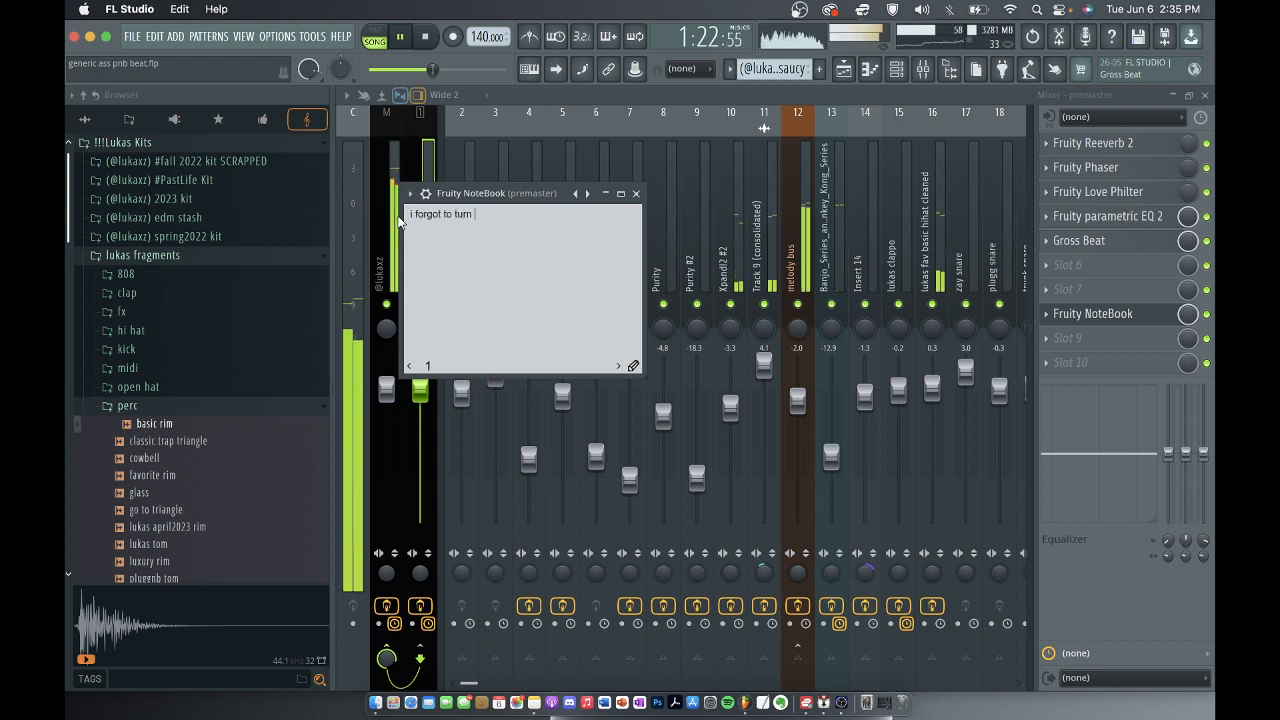
type("the premaster fx")
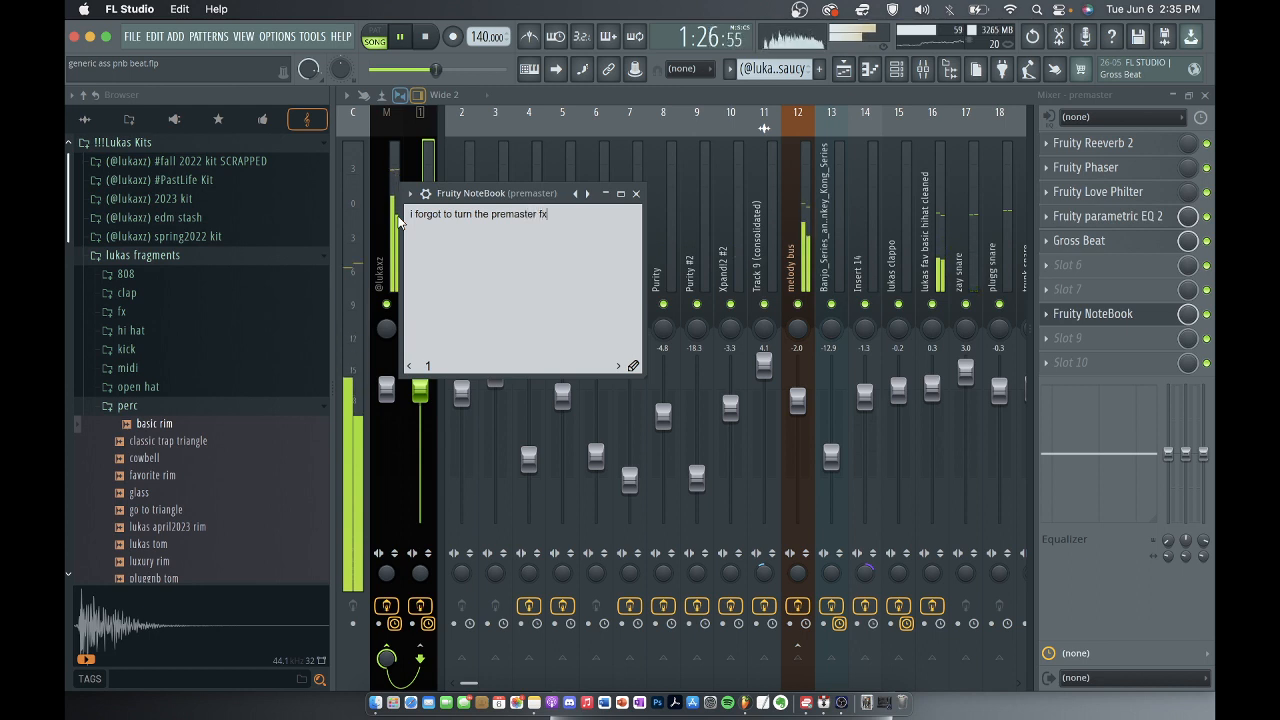
type(" back on--")
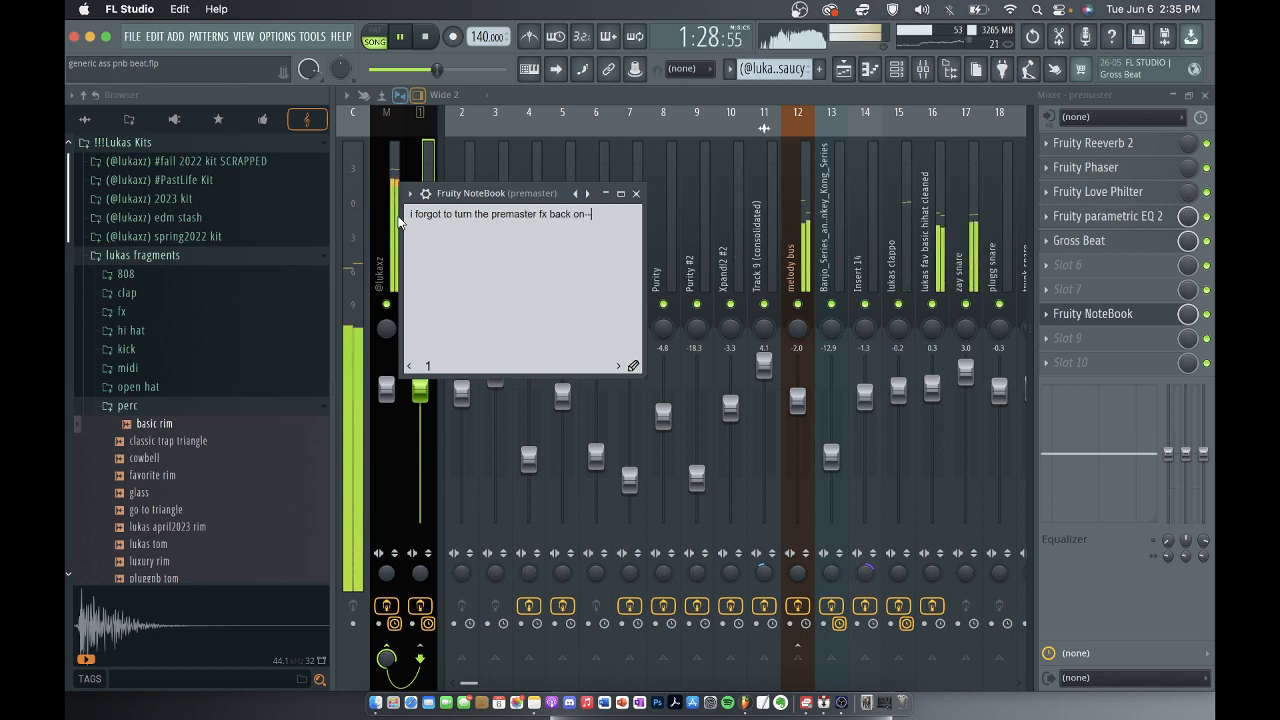
type("sorry!")
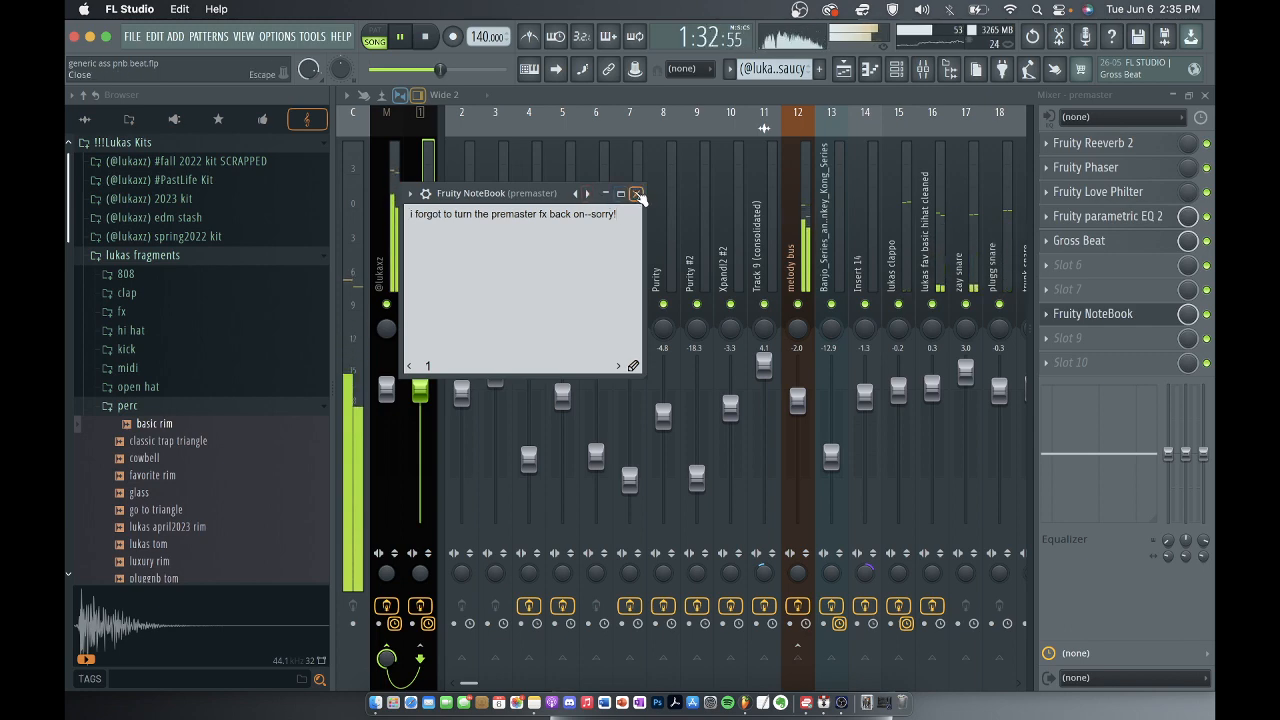
left_click(636, 194)
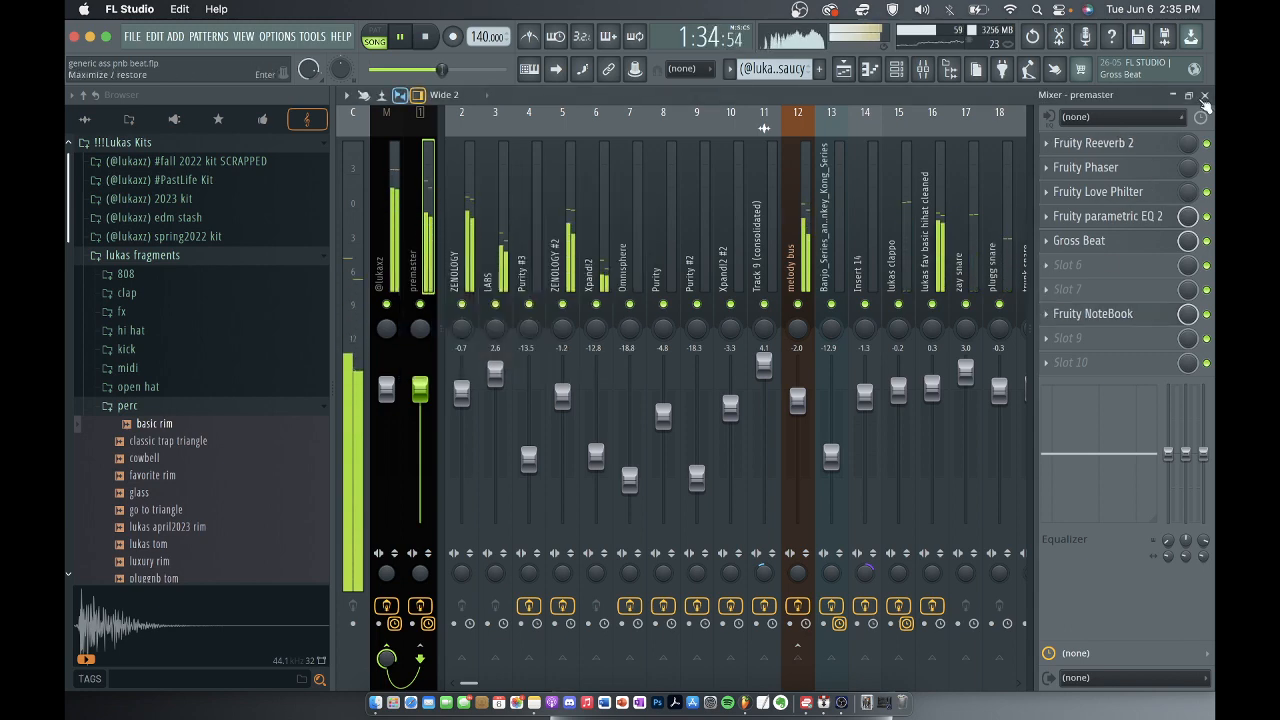
Return to the playlist, let the song play to the end of the arrangement before stopping playback, and switch to OBS.
left_click(1205, 96)
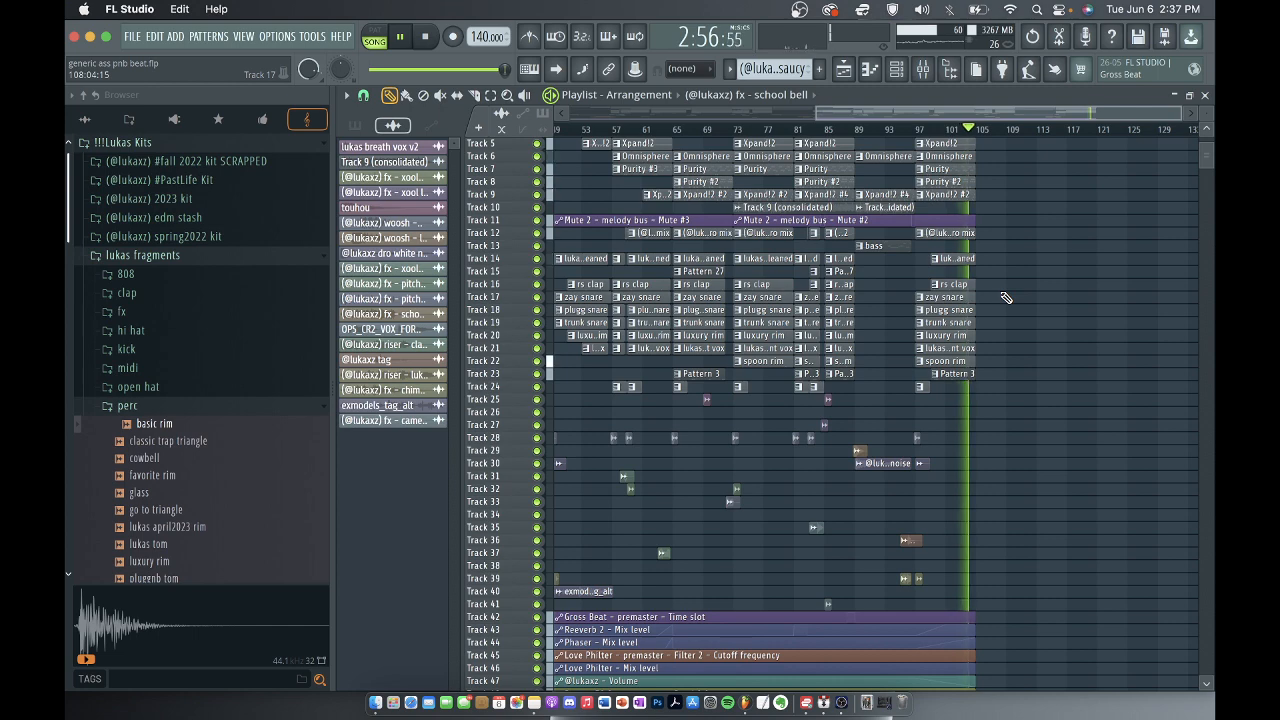
key("space")
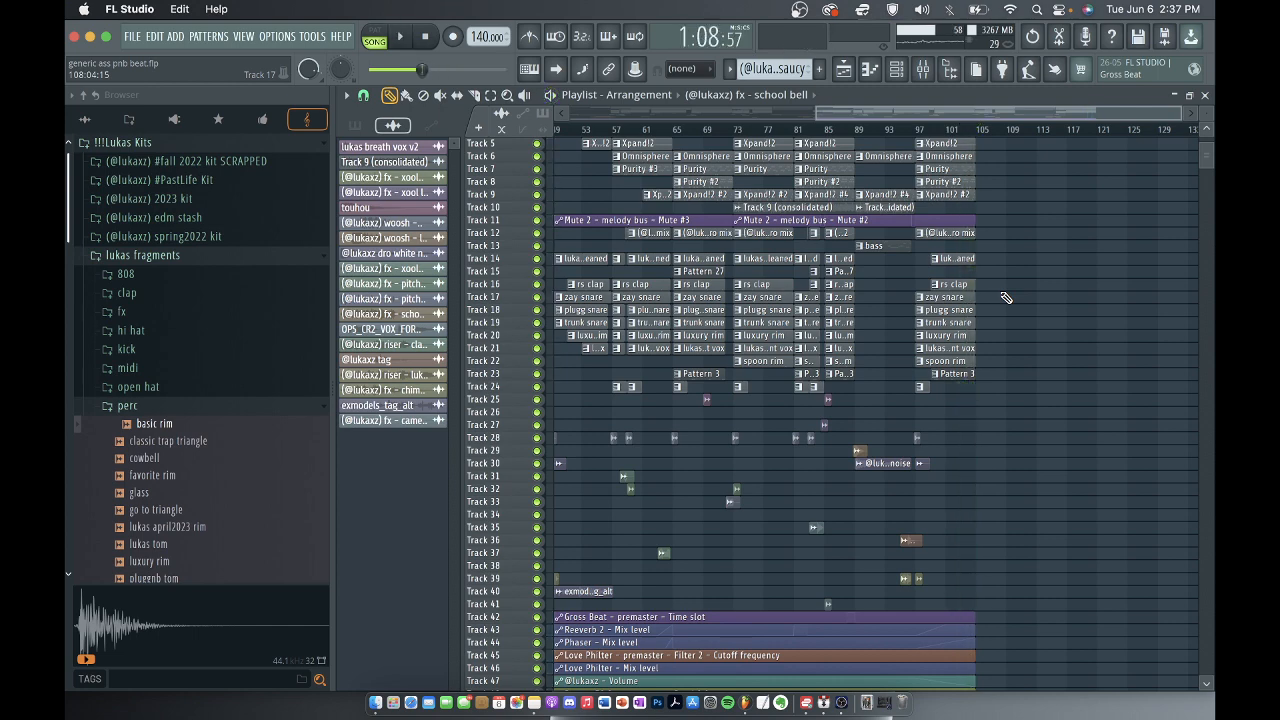
left_click(842, 702)
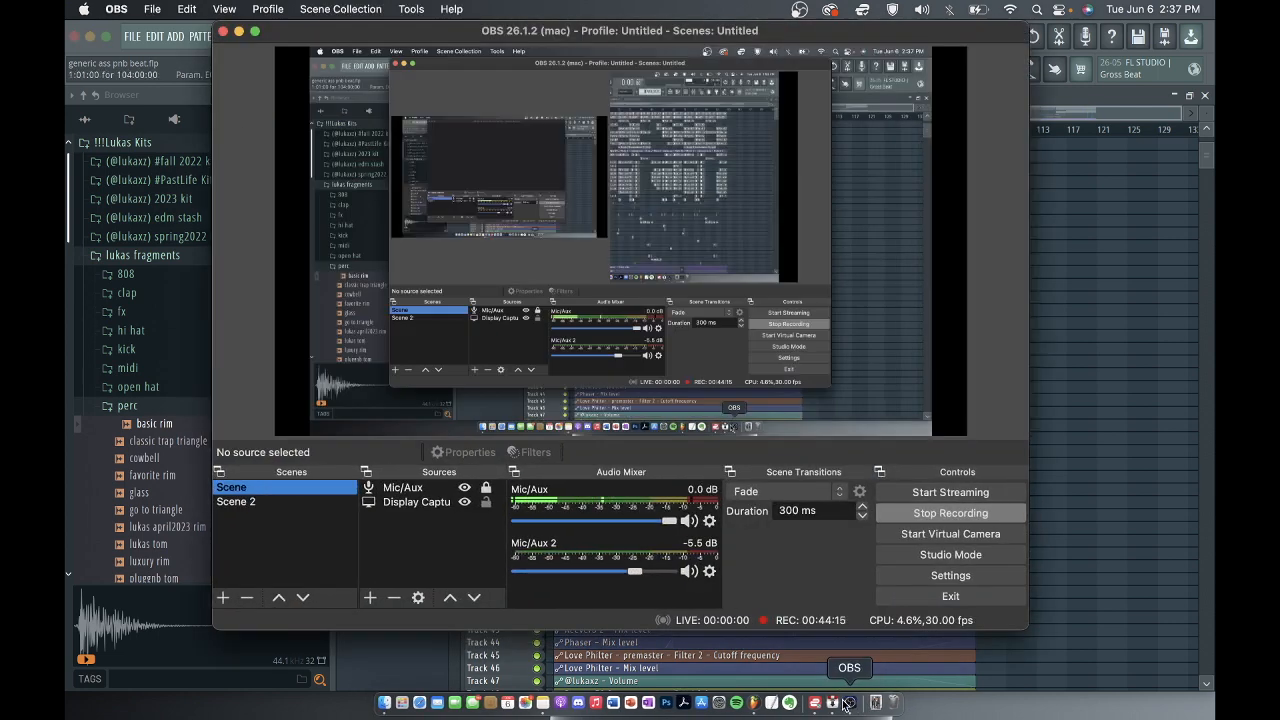